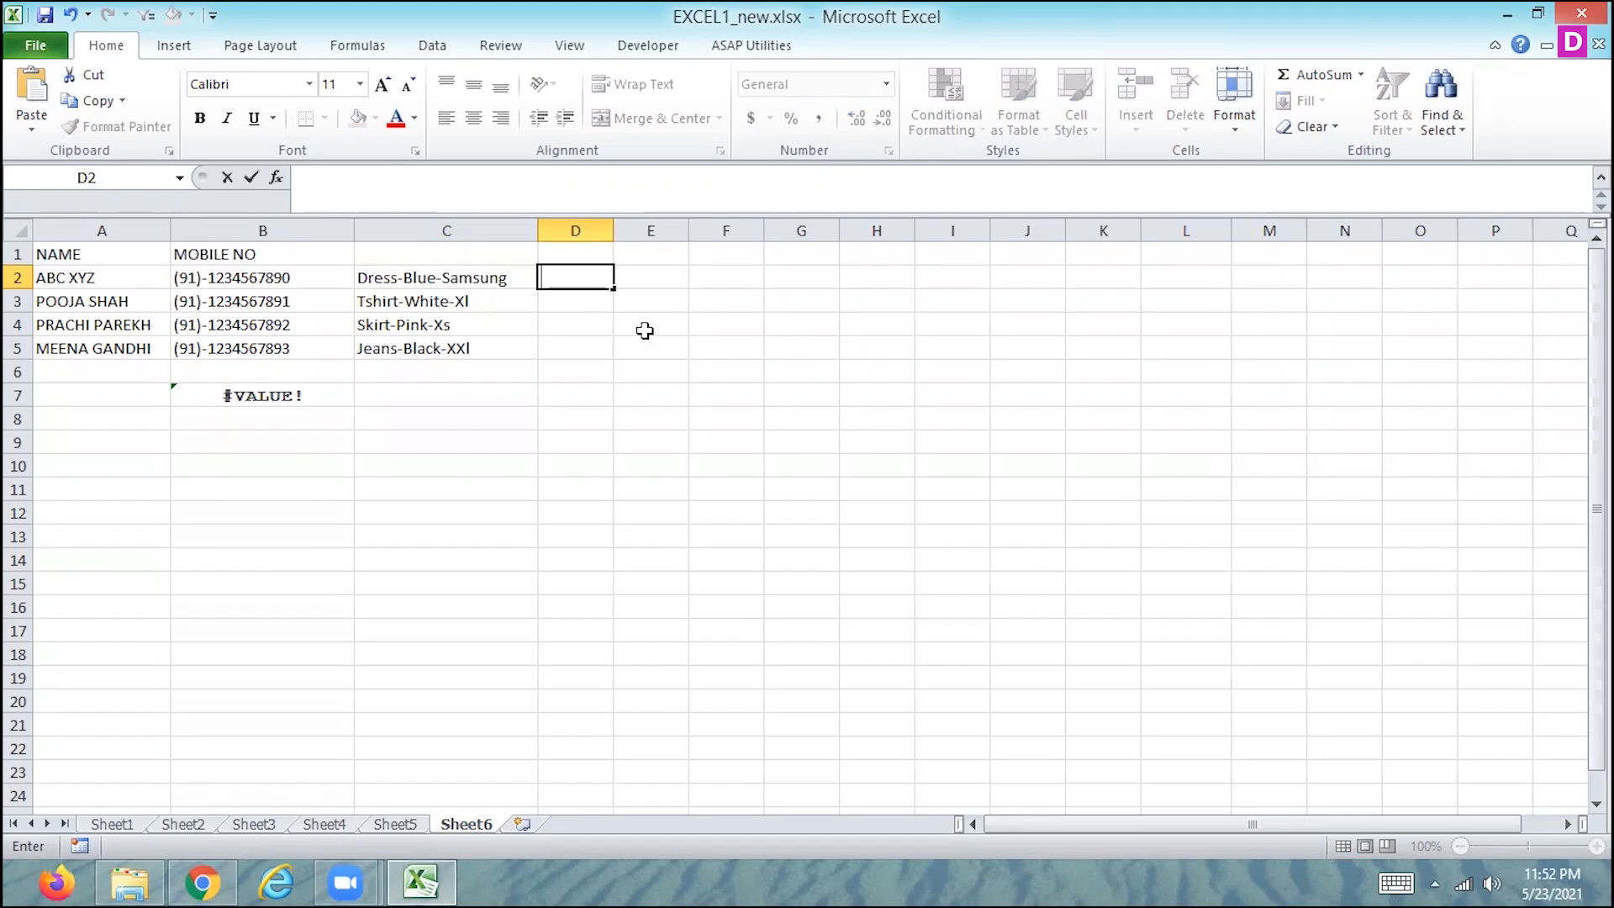
- Try splitting C2:C5 with Text to Columns, using a hyphen as the custom delimiter, and undo the split
key(Escape)
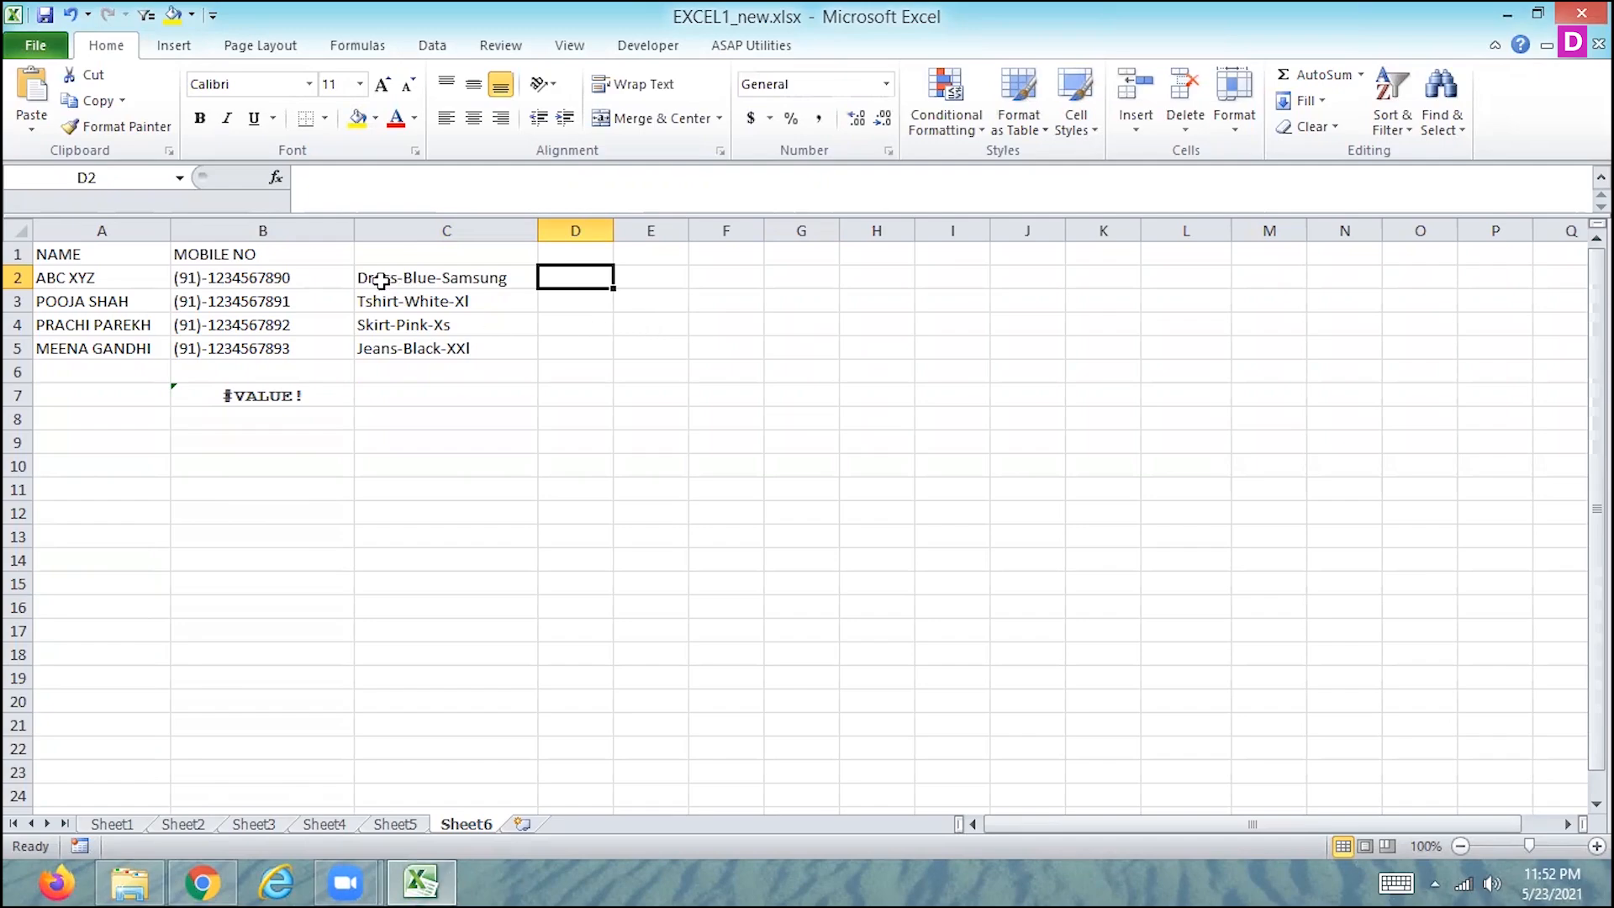
drag(376, 274, 439, 342)
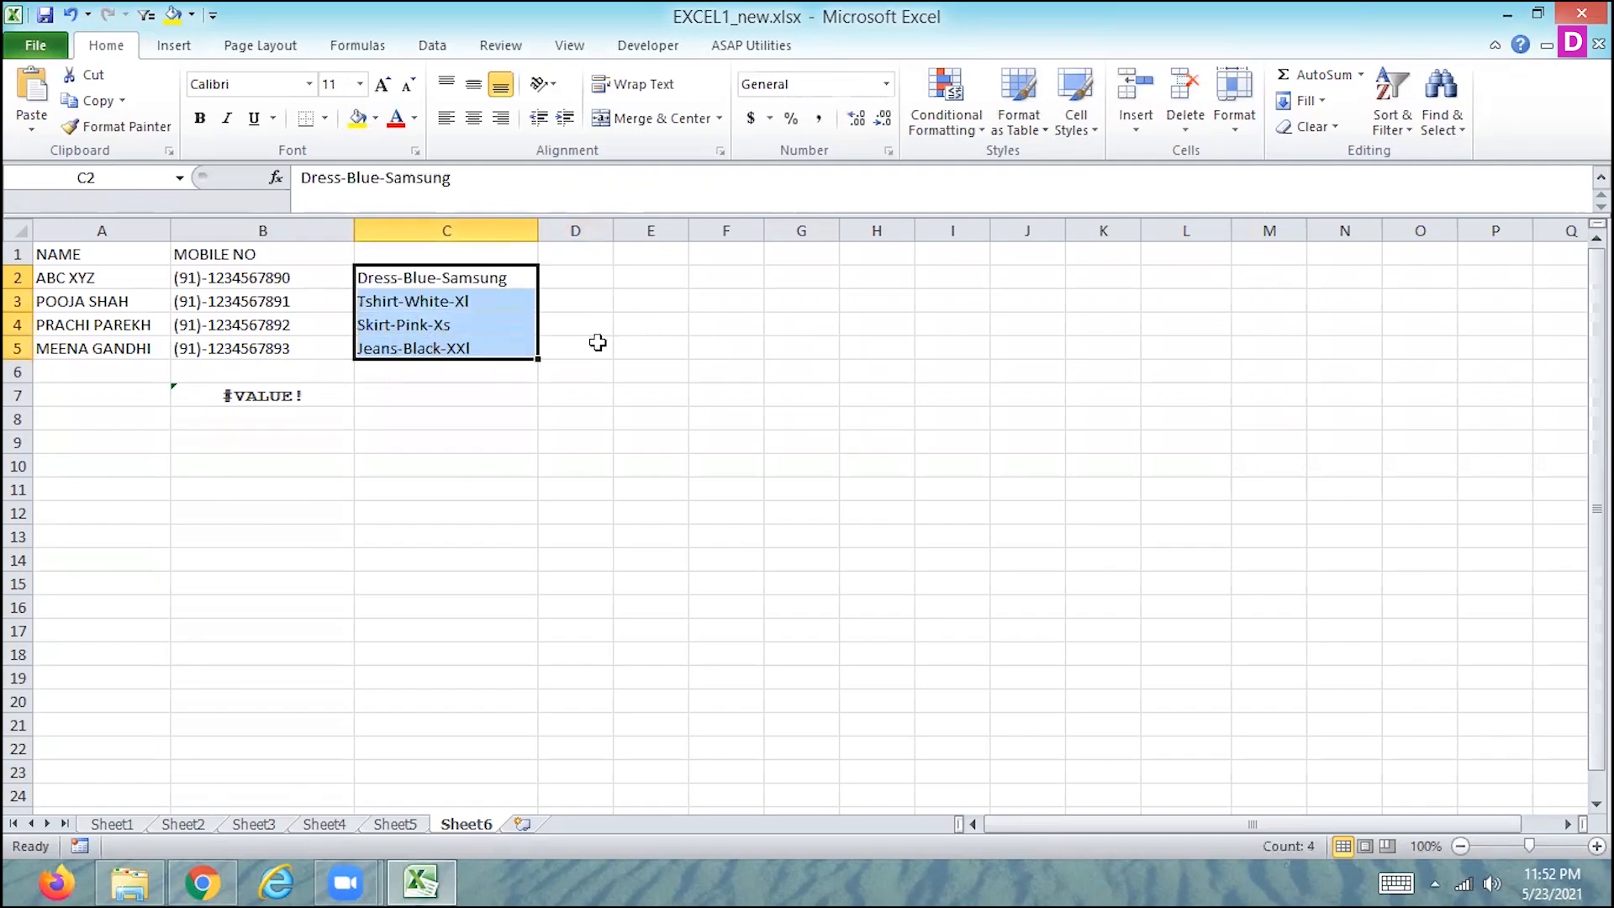
click(432, 46)
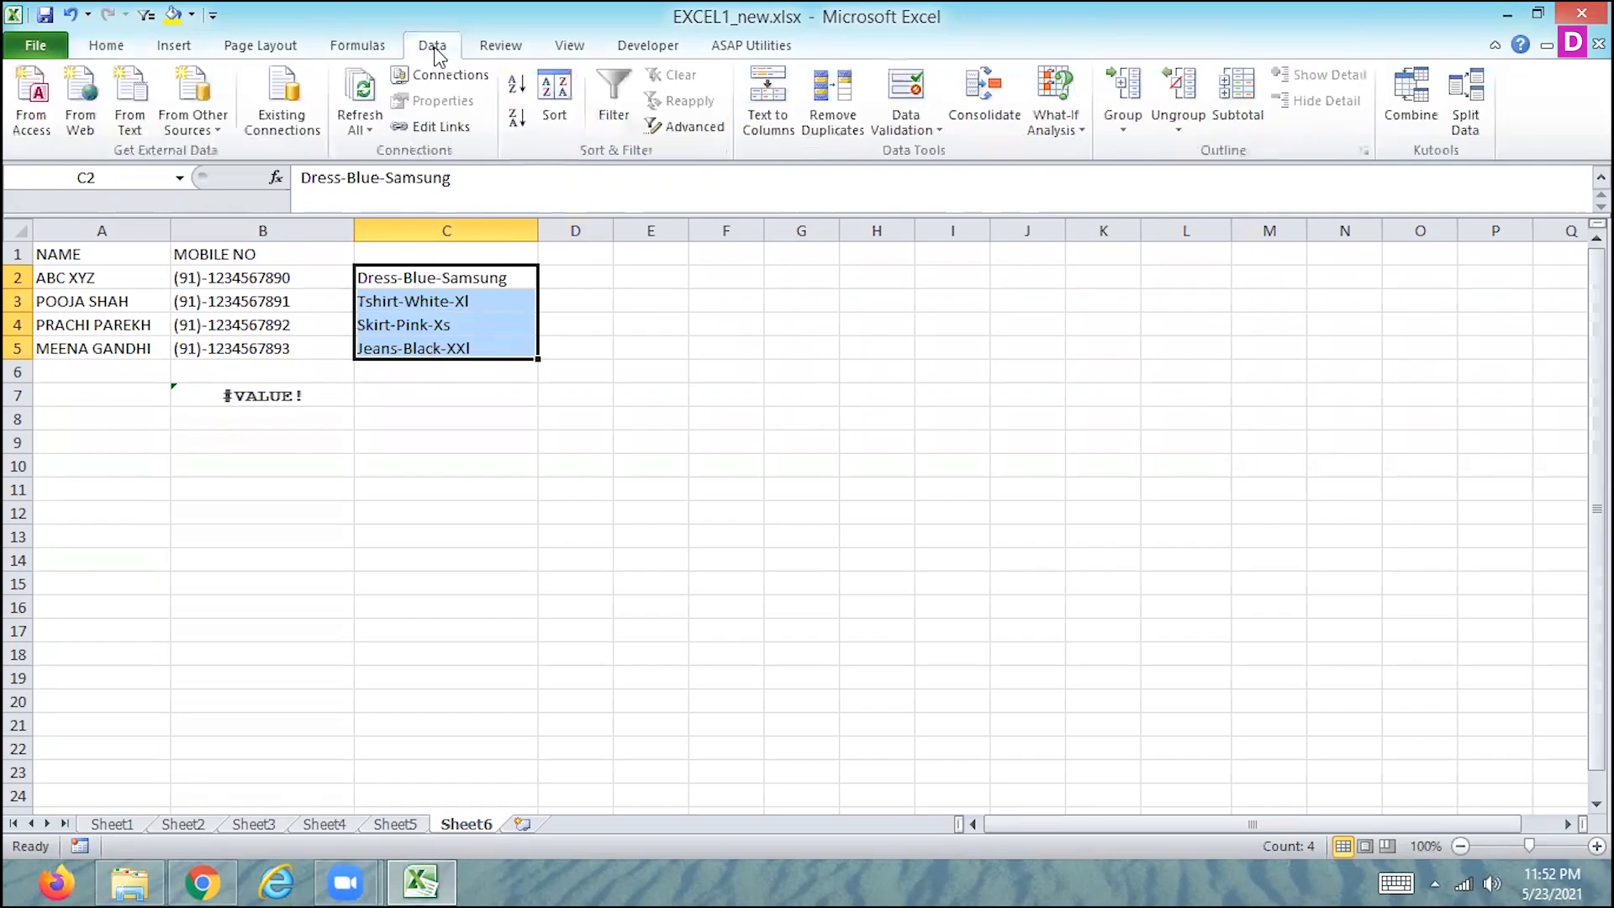
click(758, 113)
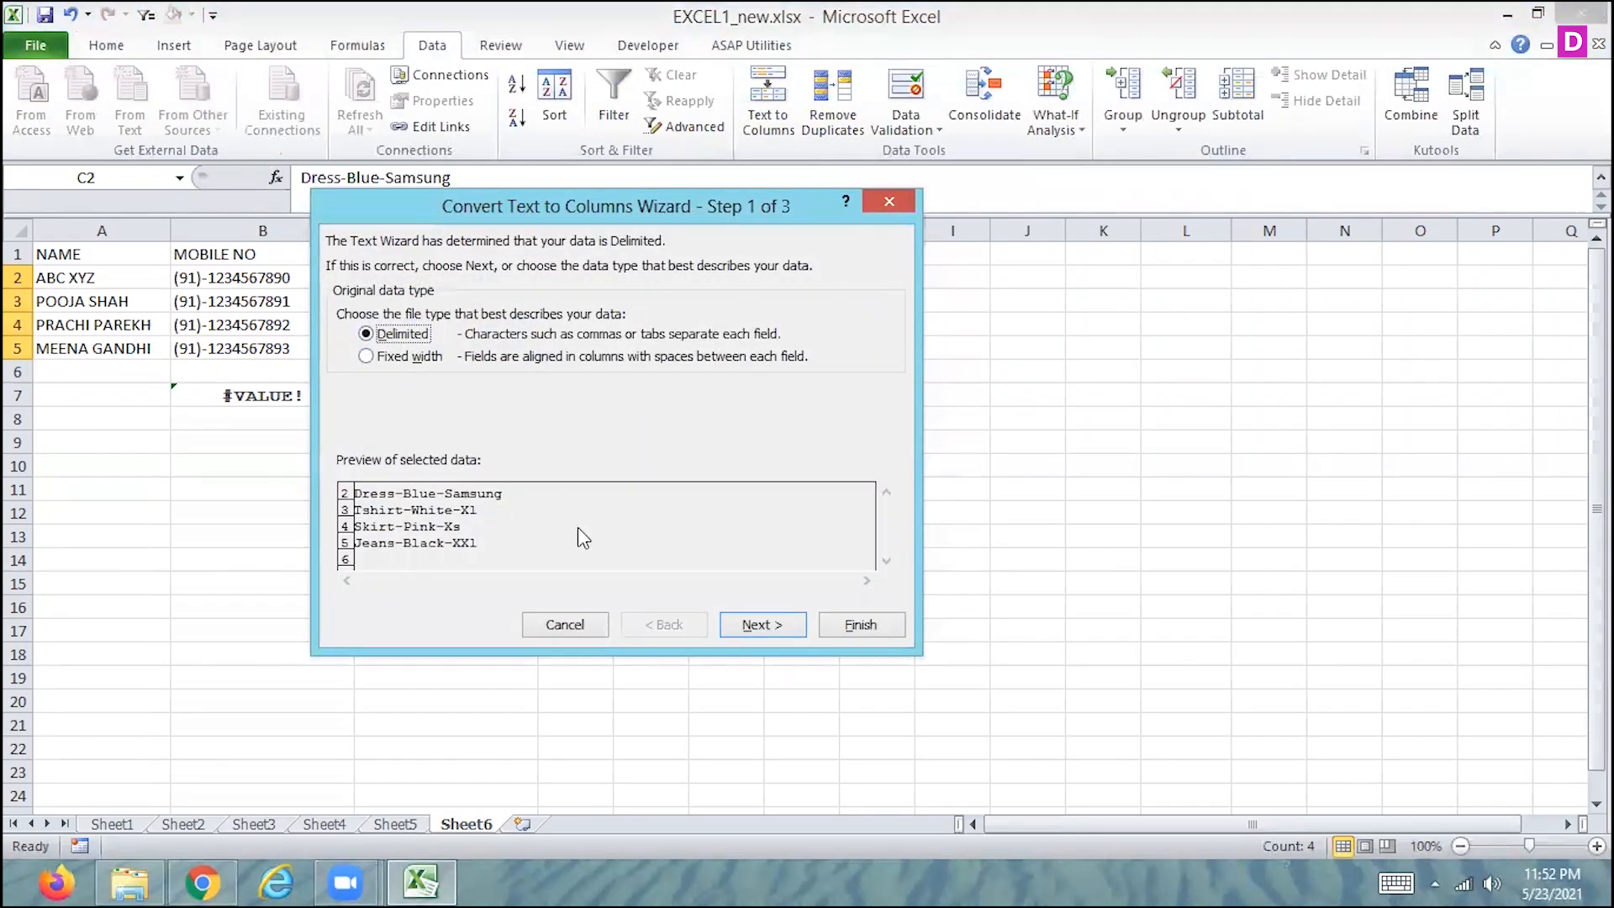
click(762, 624)
click(349, 401)
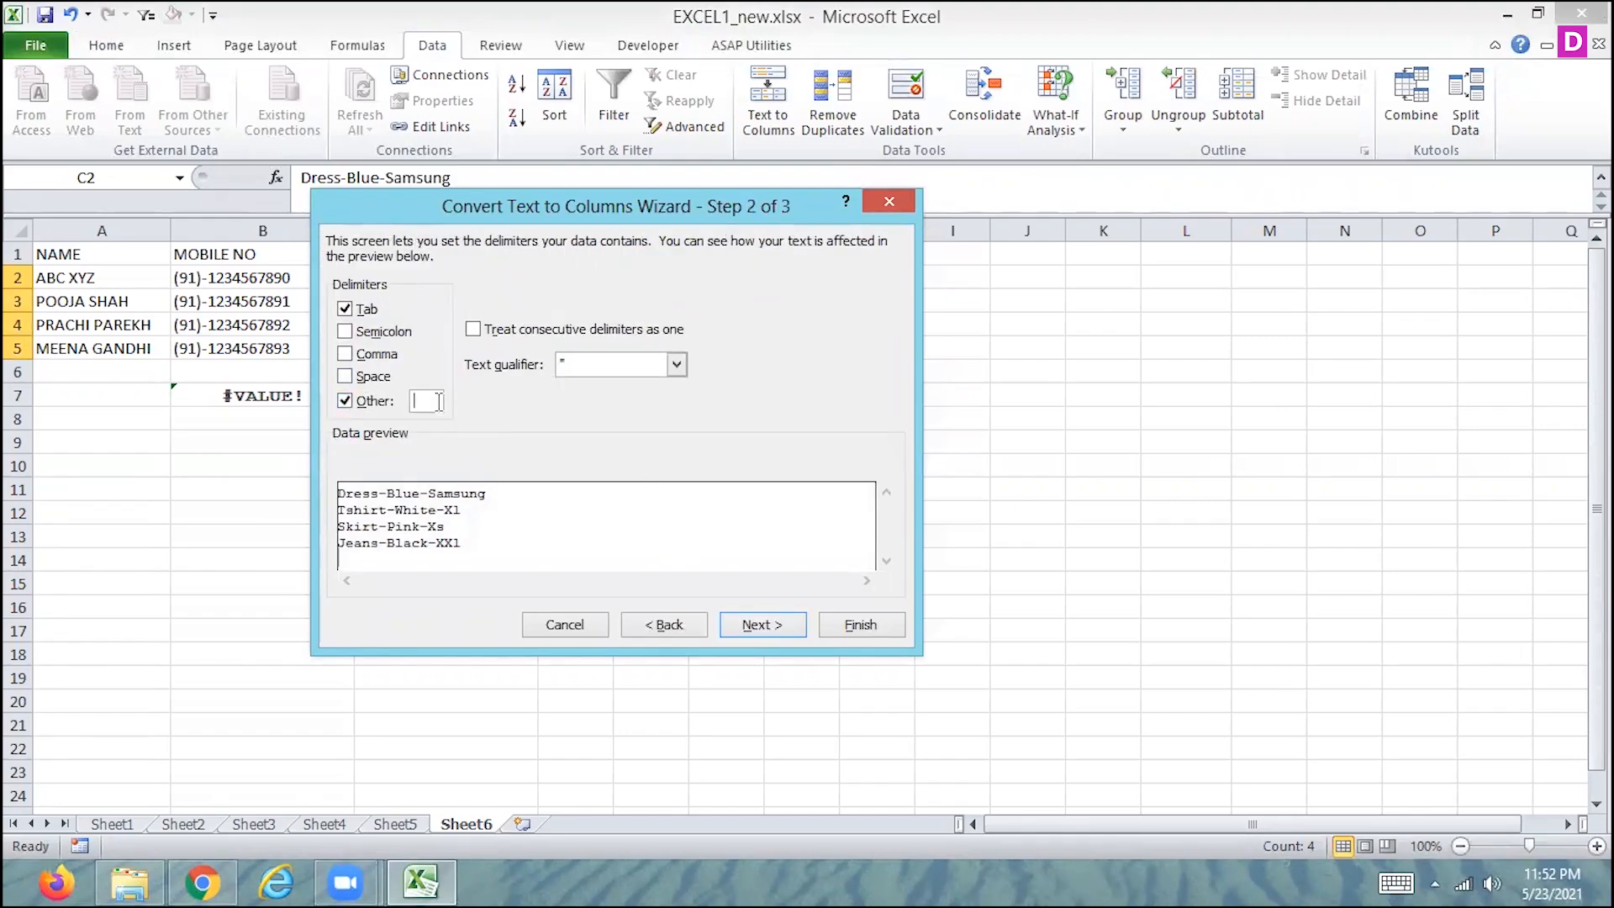
click(438, 401)
text(-)
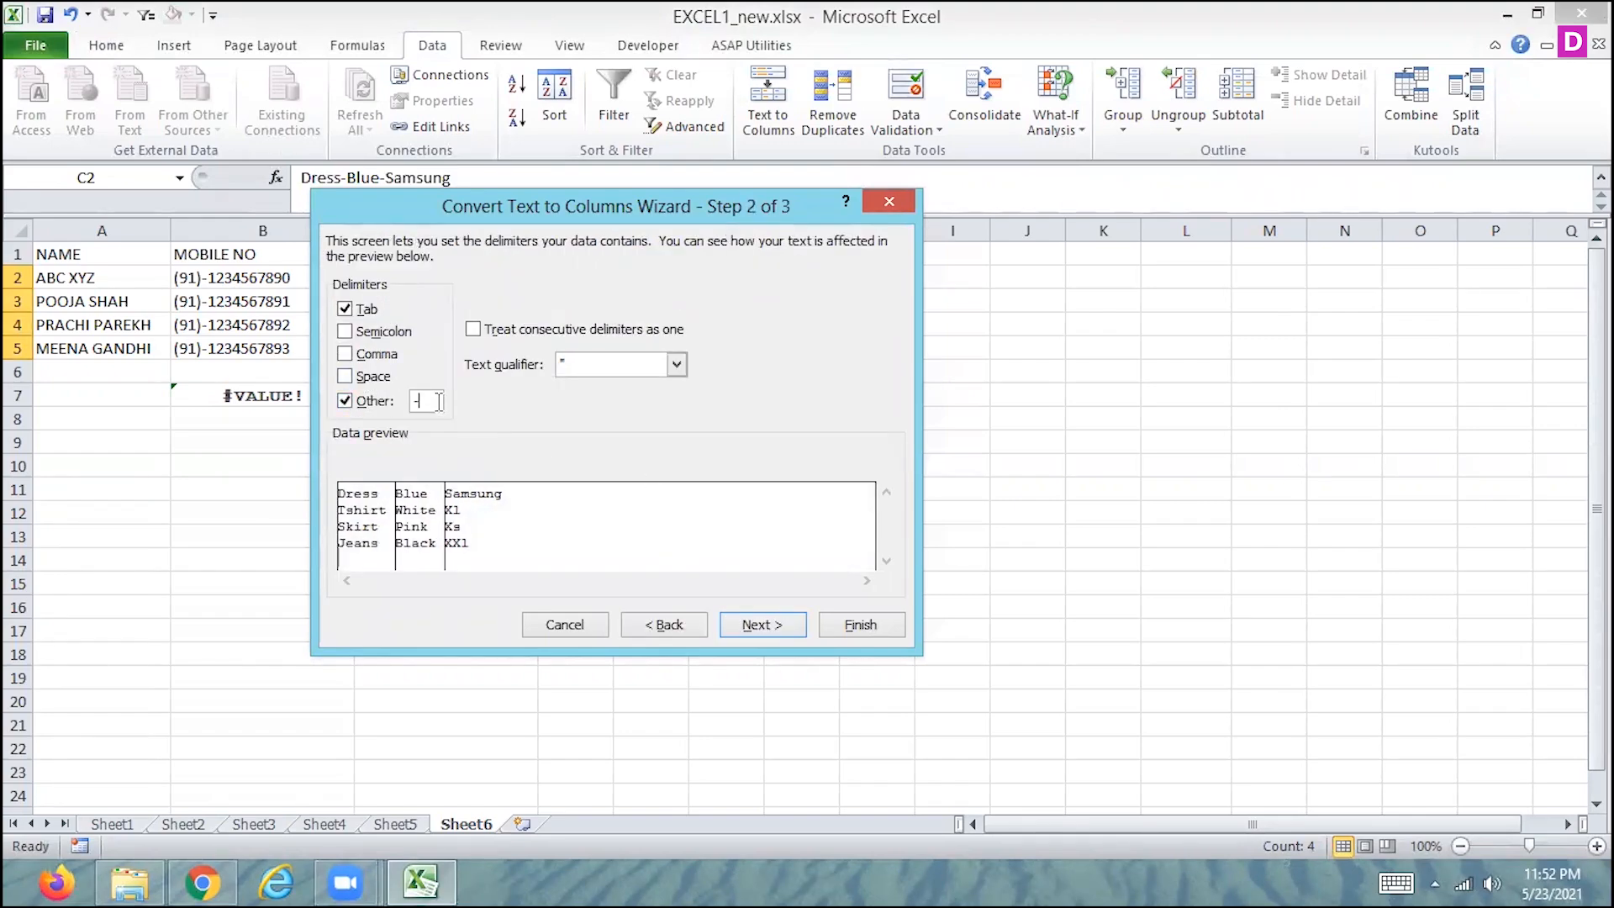
click(759, 625)
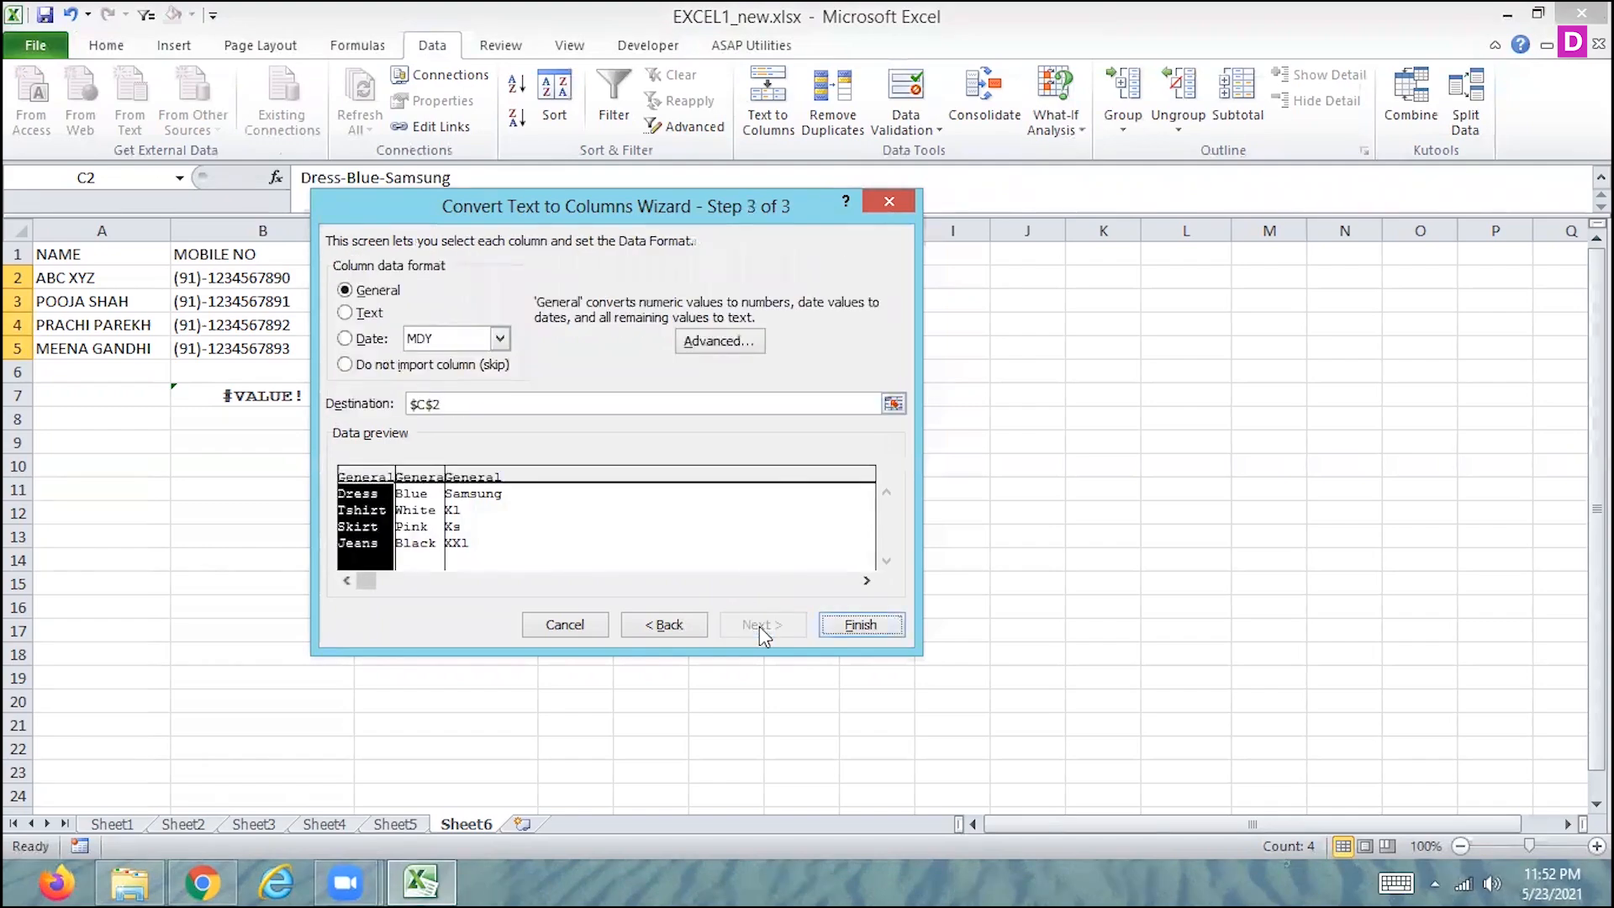
click(860, 625)
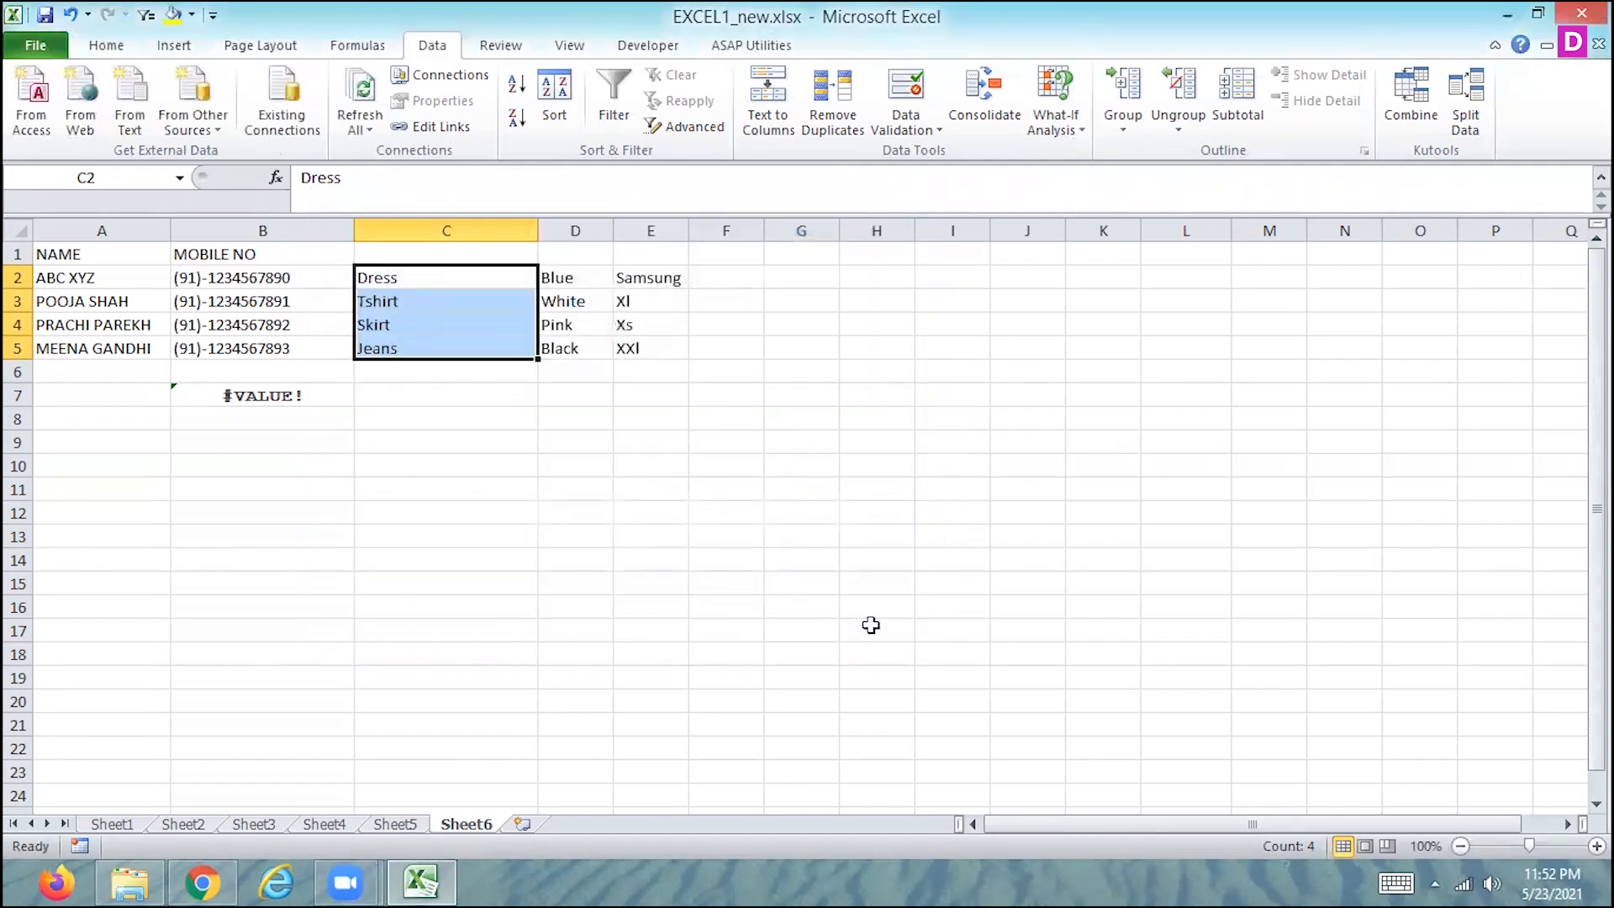
key(ctrl+z)
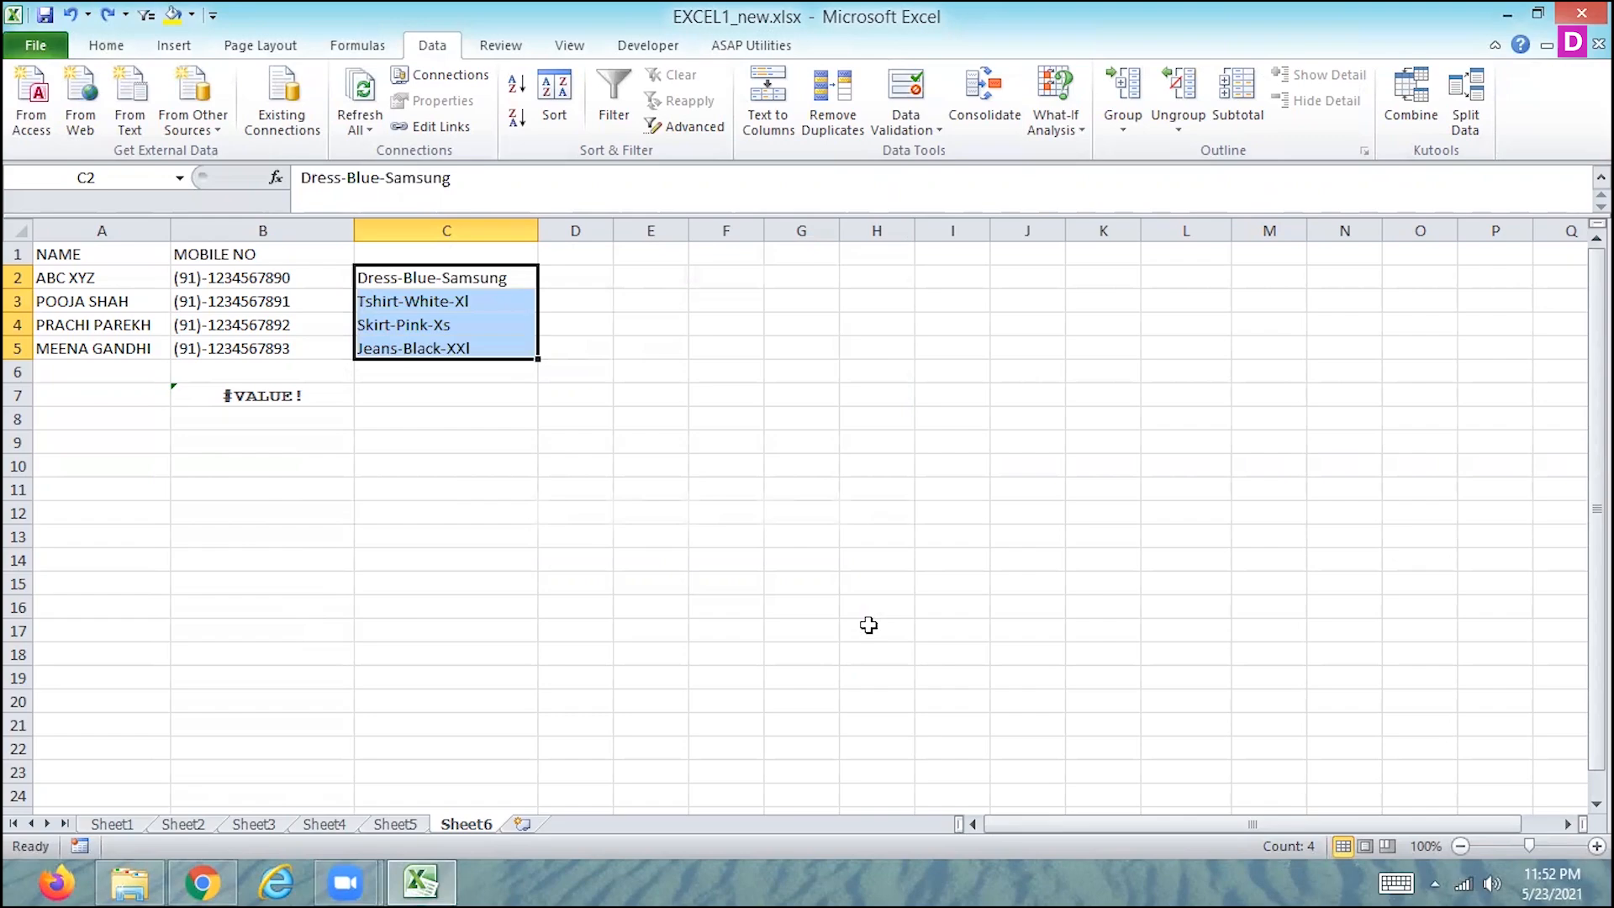
- Enter the heading "without use text to colum" in cell C1
key(Up)
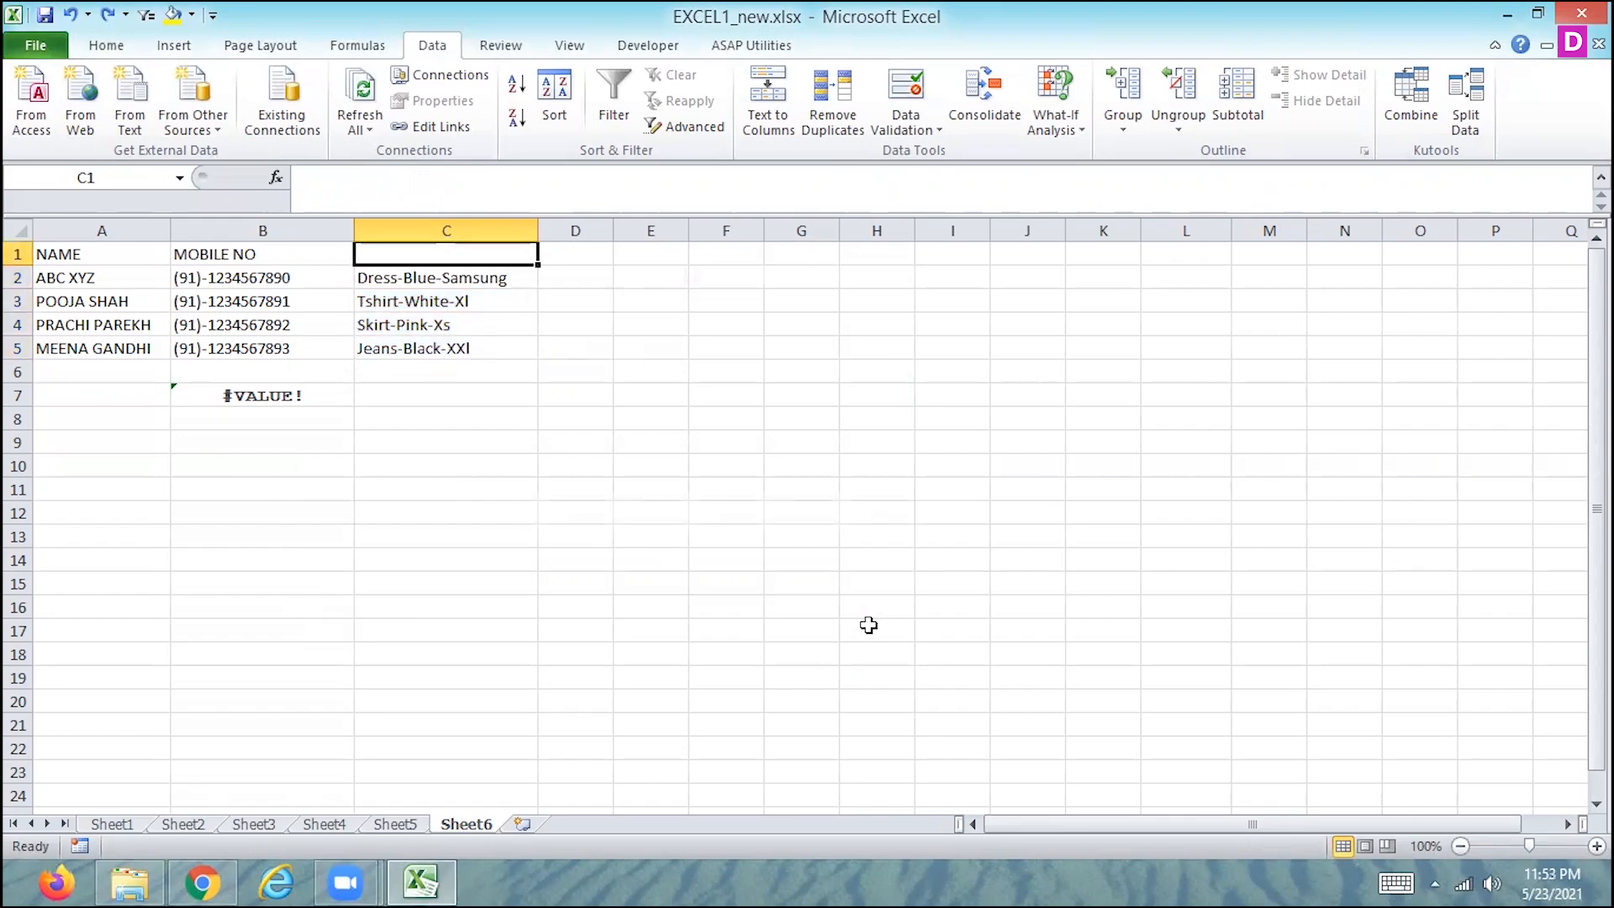
text(withou)
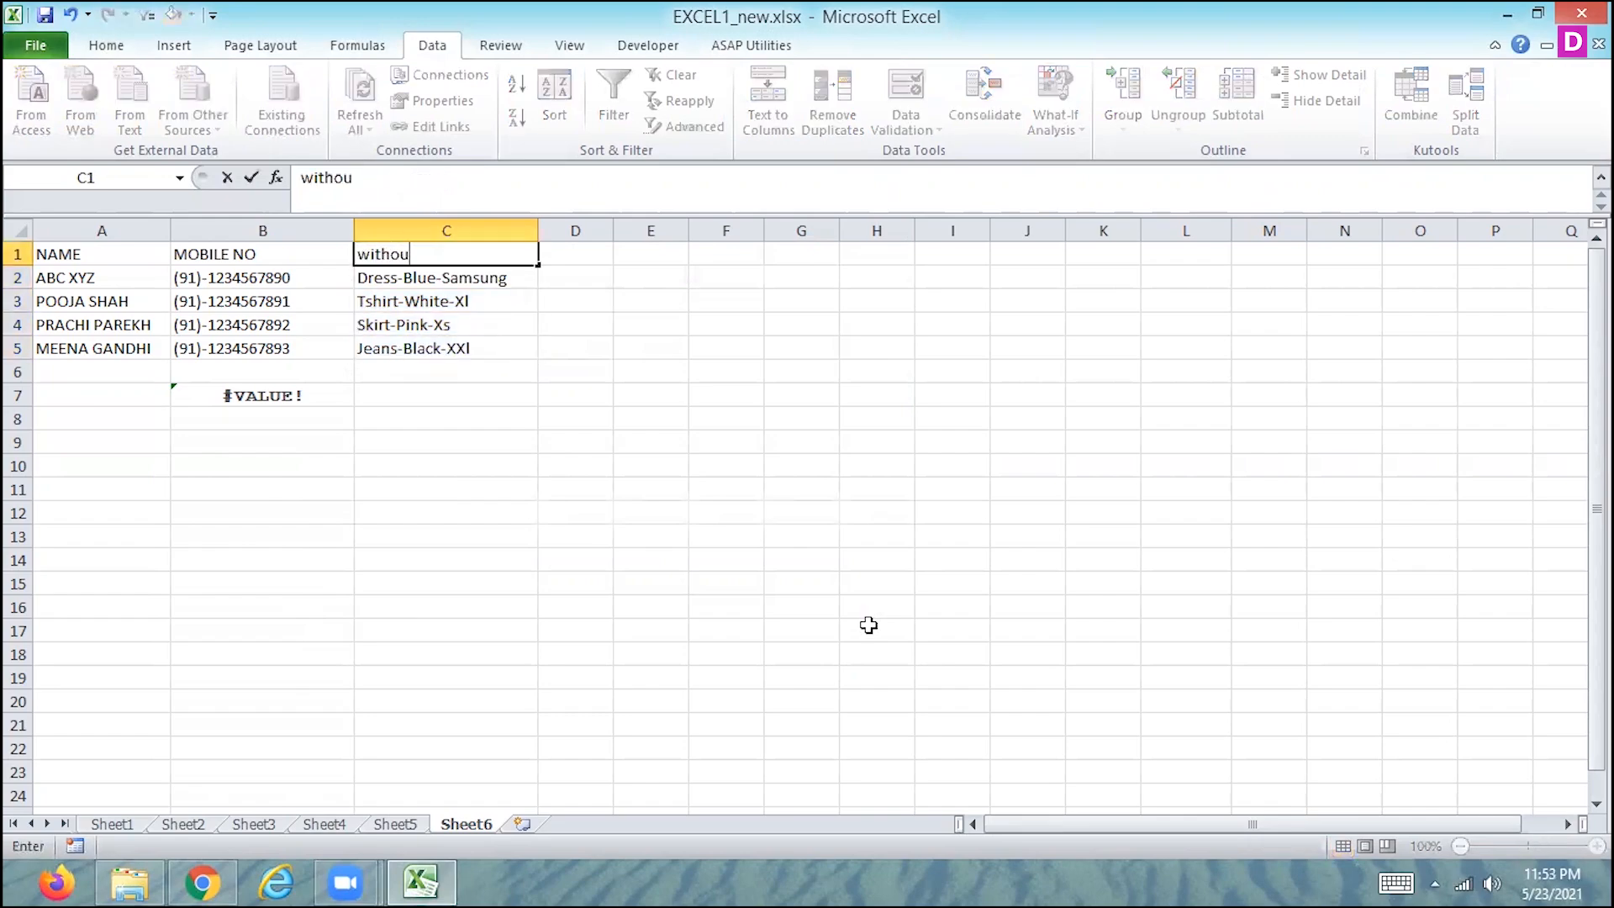
text(t use text to colum)
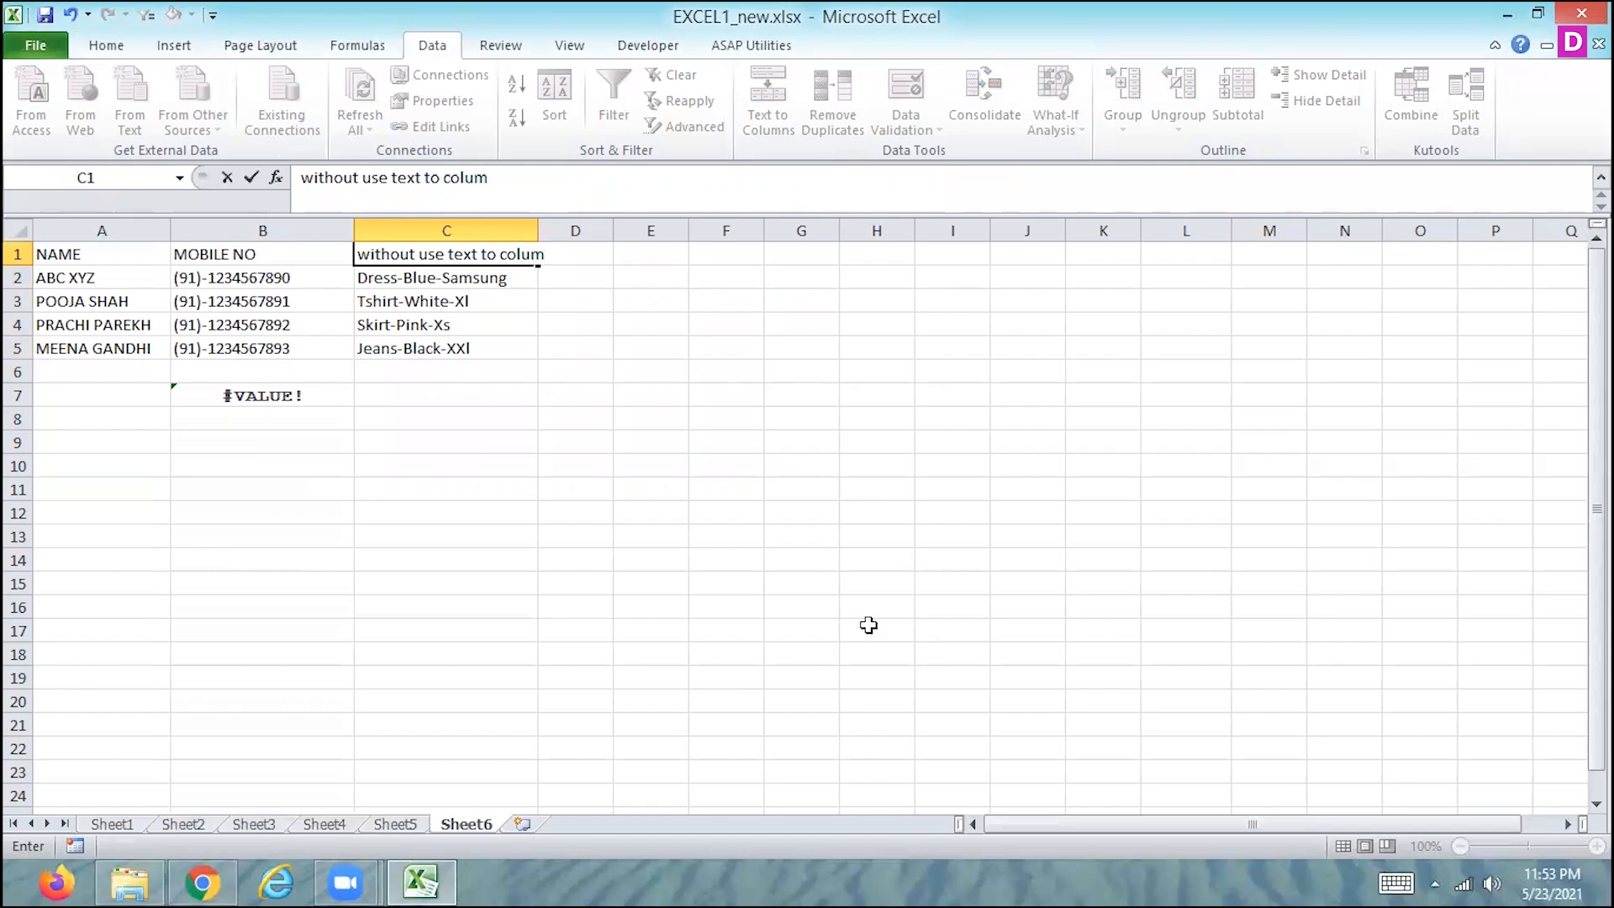
key(Tab)
key(Left)
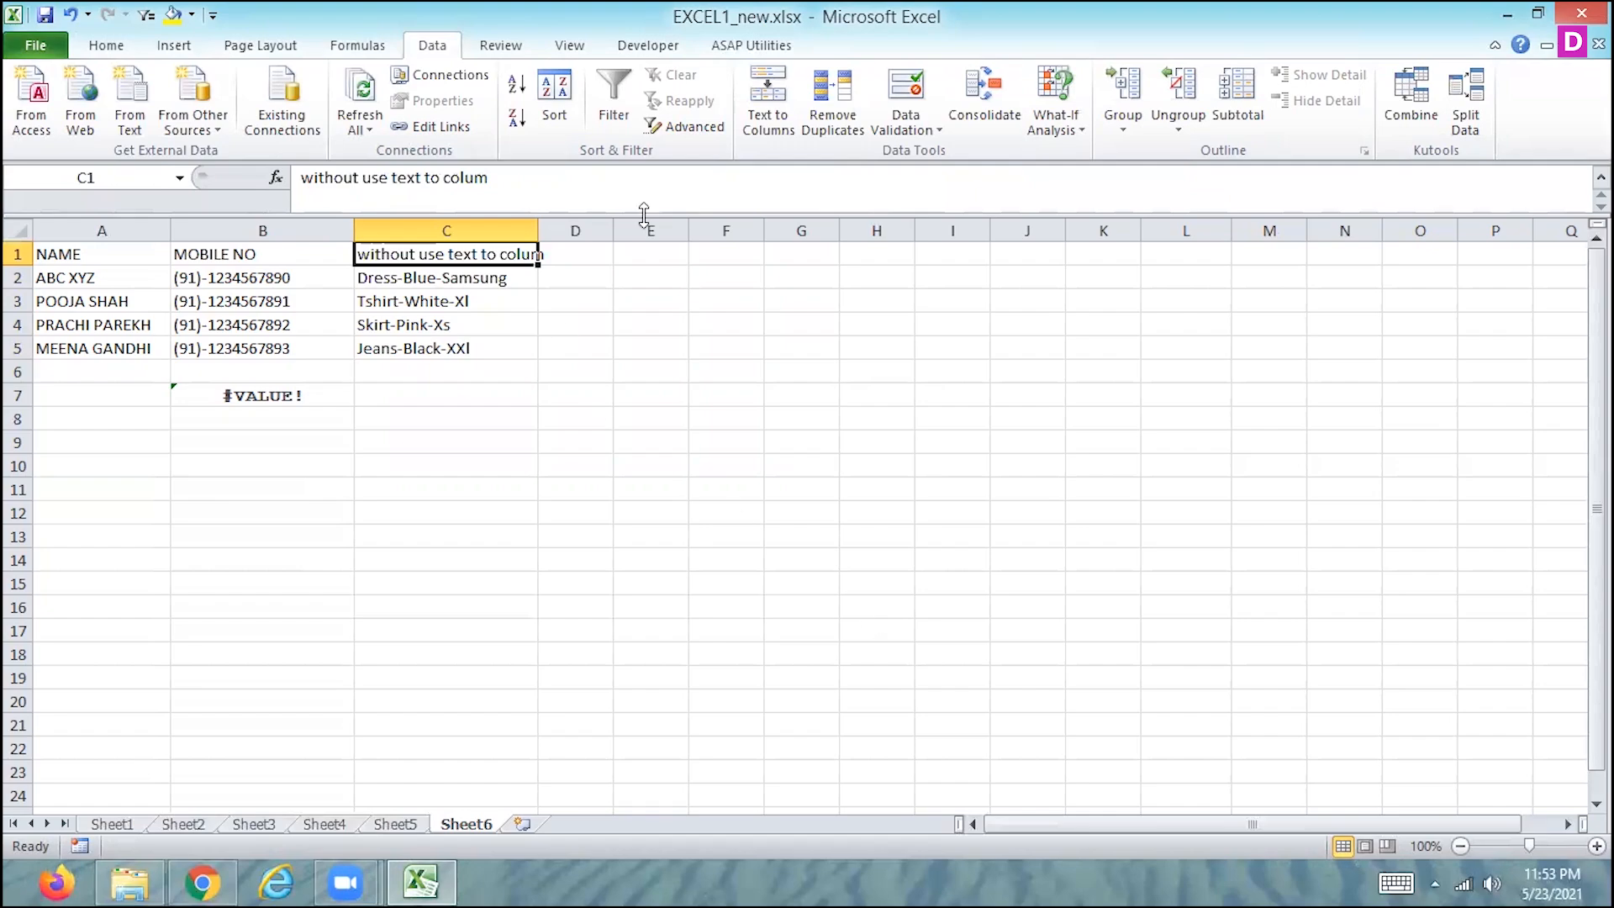
- Shorten the heading in cell C1 to "without use text to col"
click(524, 190)
key(BackSpace)
key(BackSpace)
key(Tab)
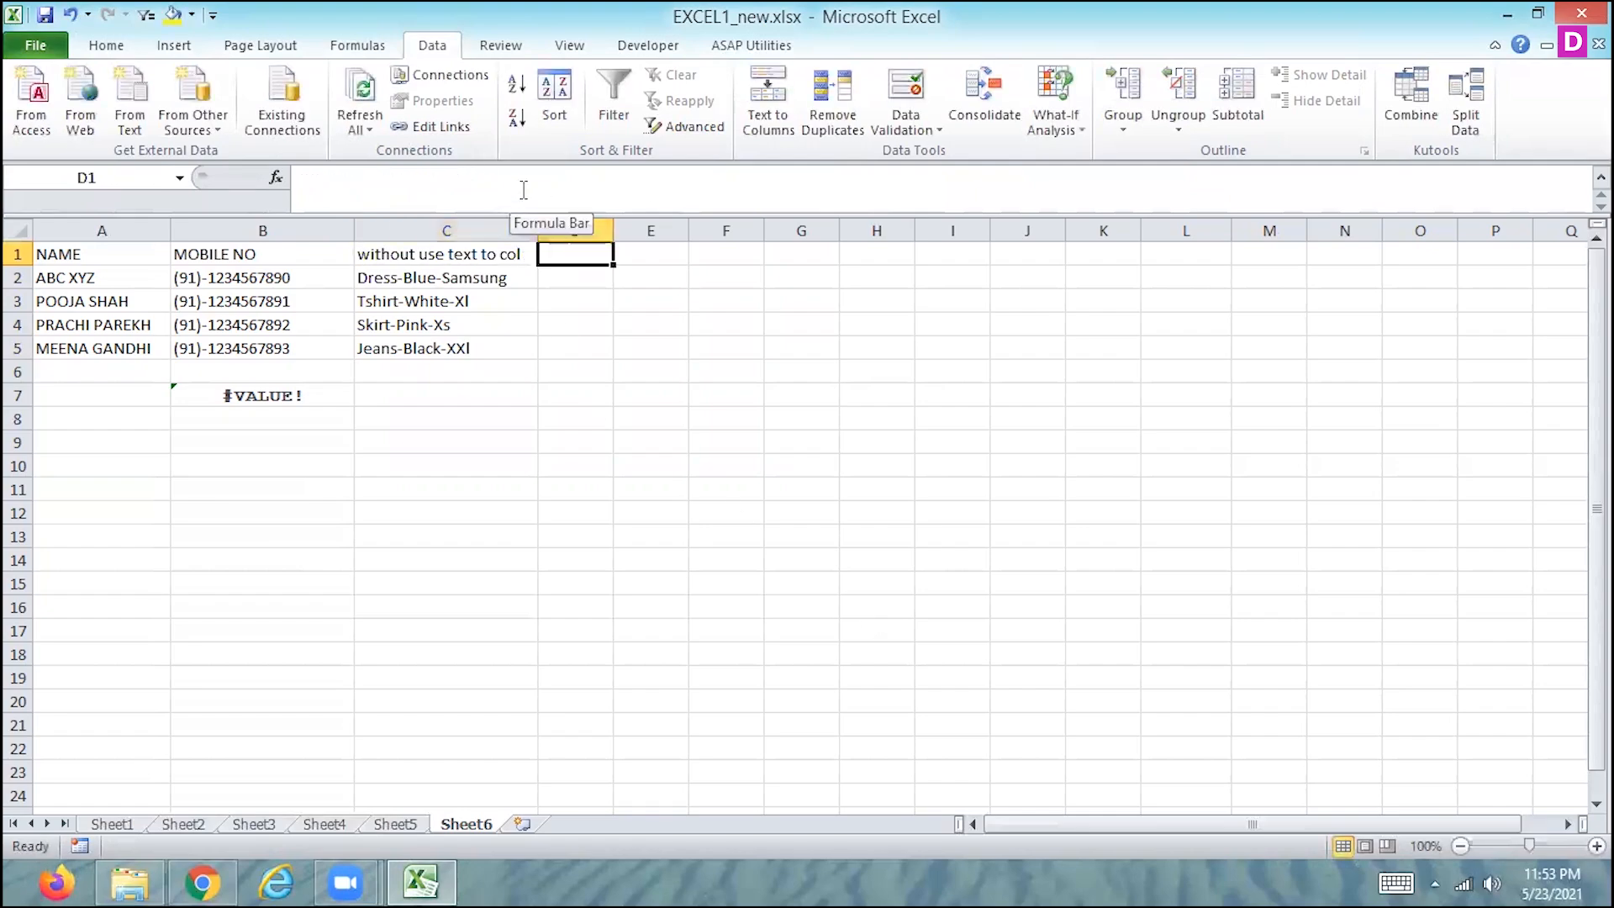
- Enter =SEARCH("-",C2,1) in cell D2 to find the position of the first hyphen in C2
key(Down)
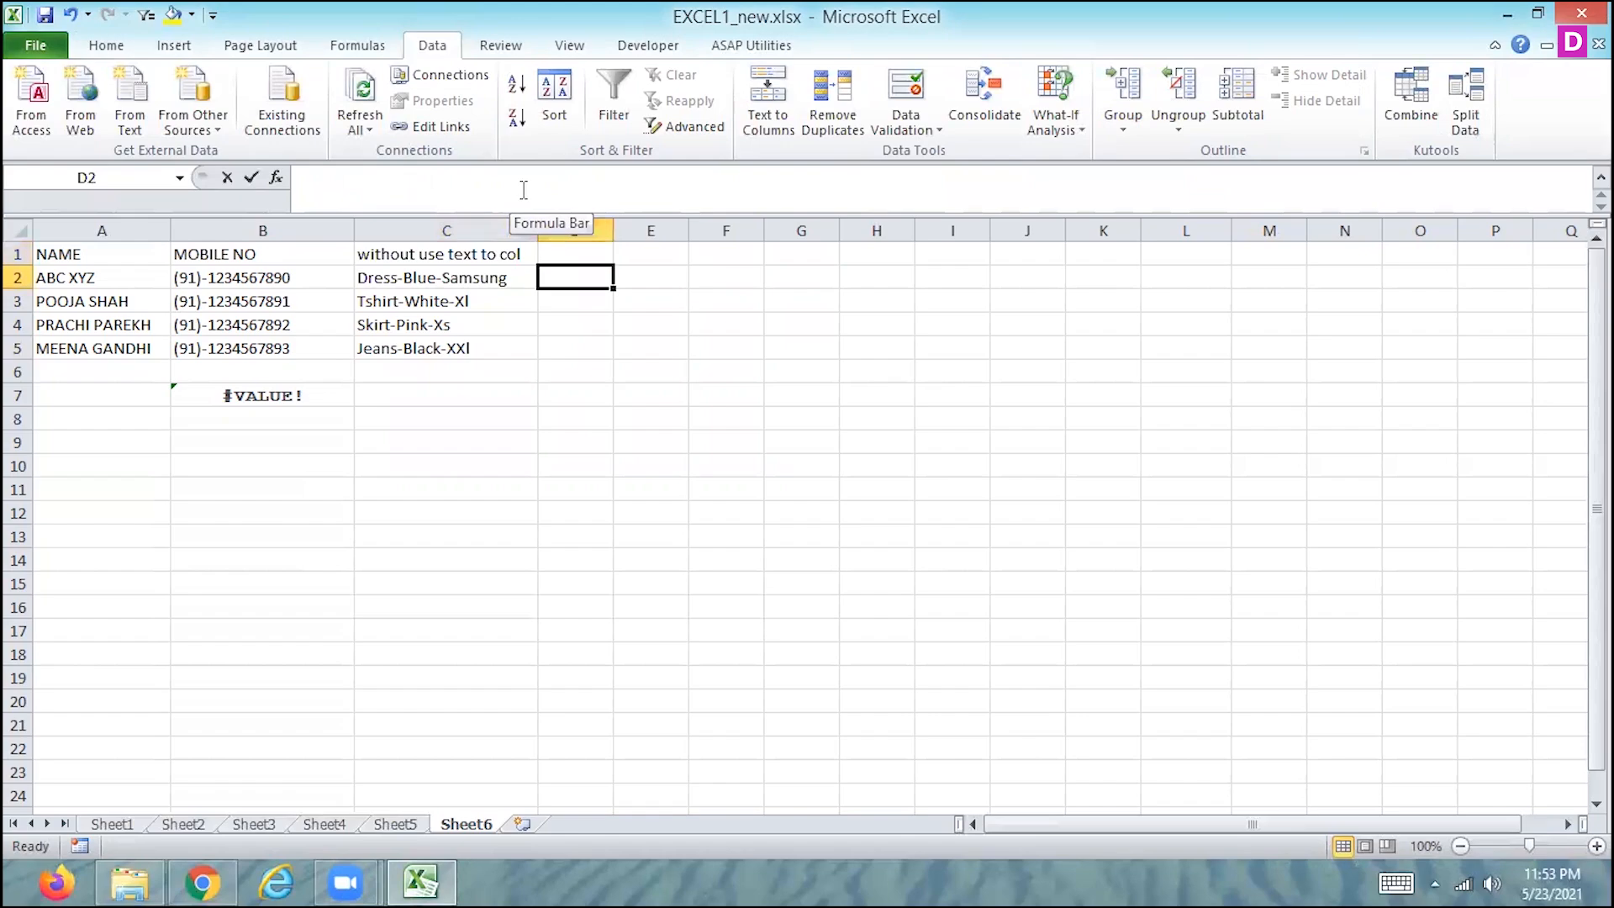
text(=se)
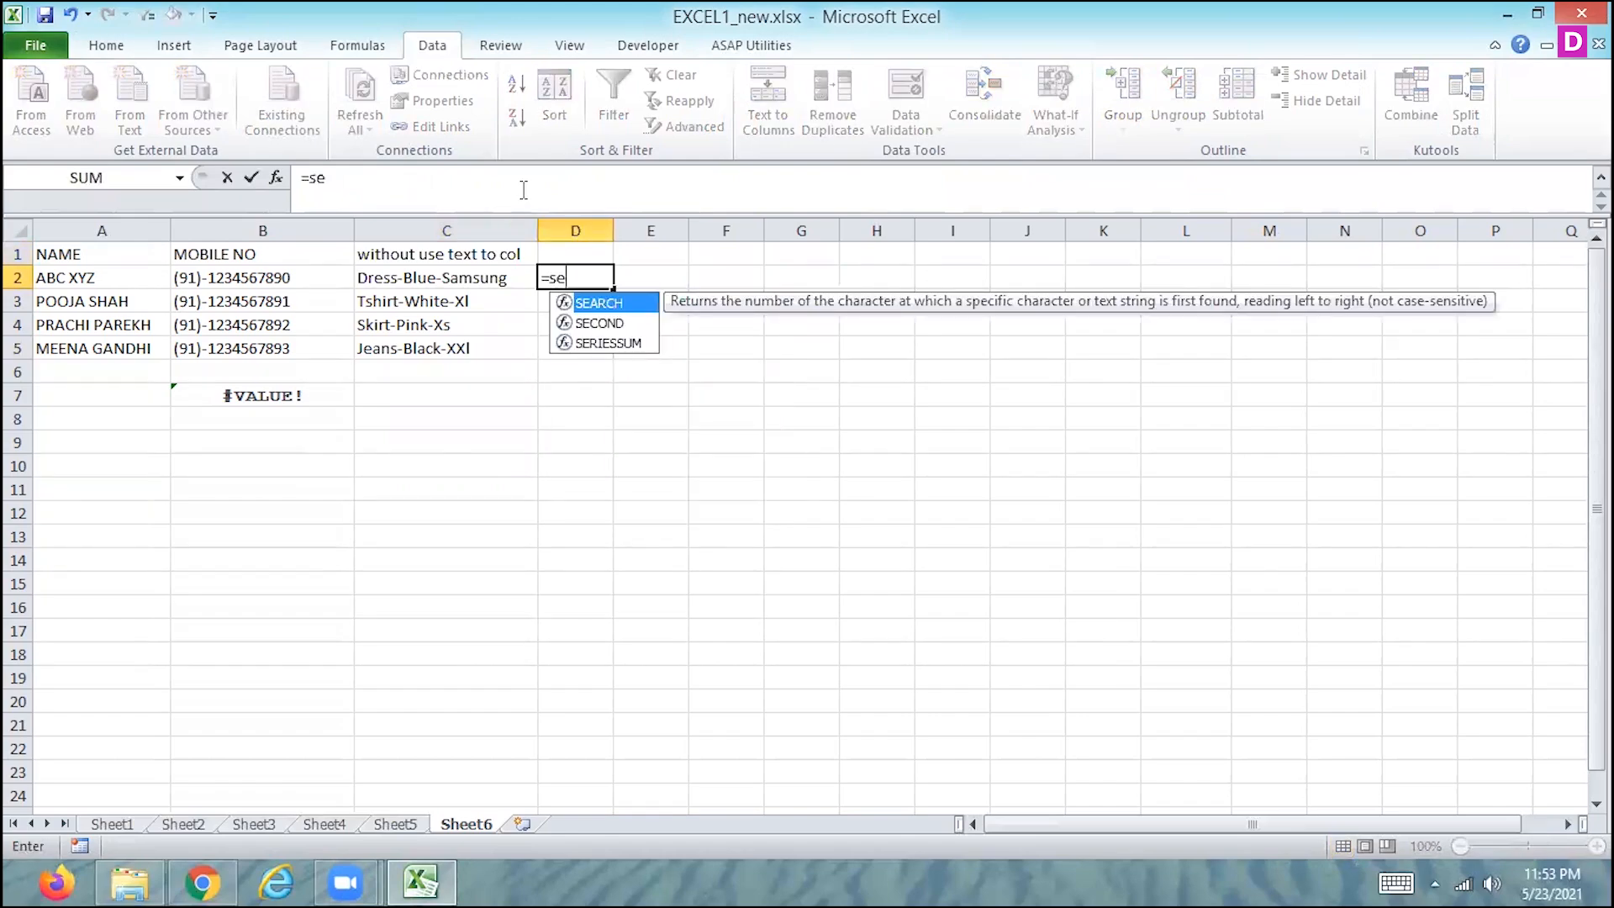
double_click(596, 304)
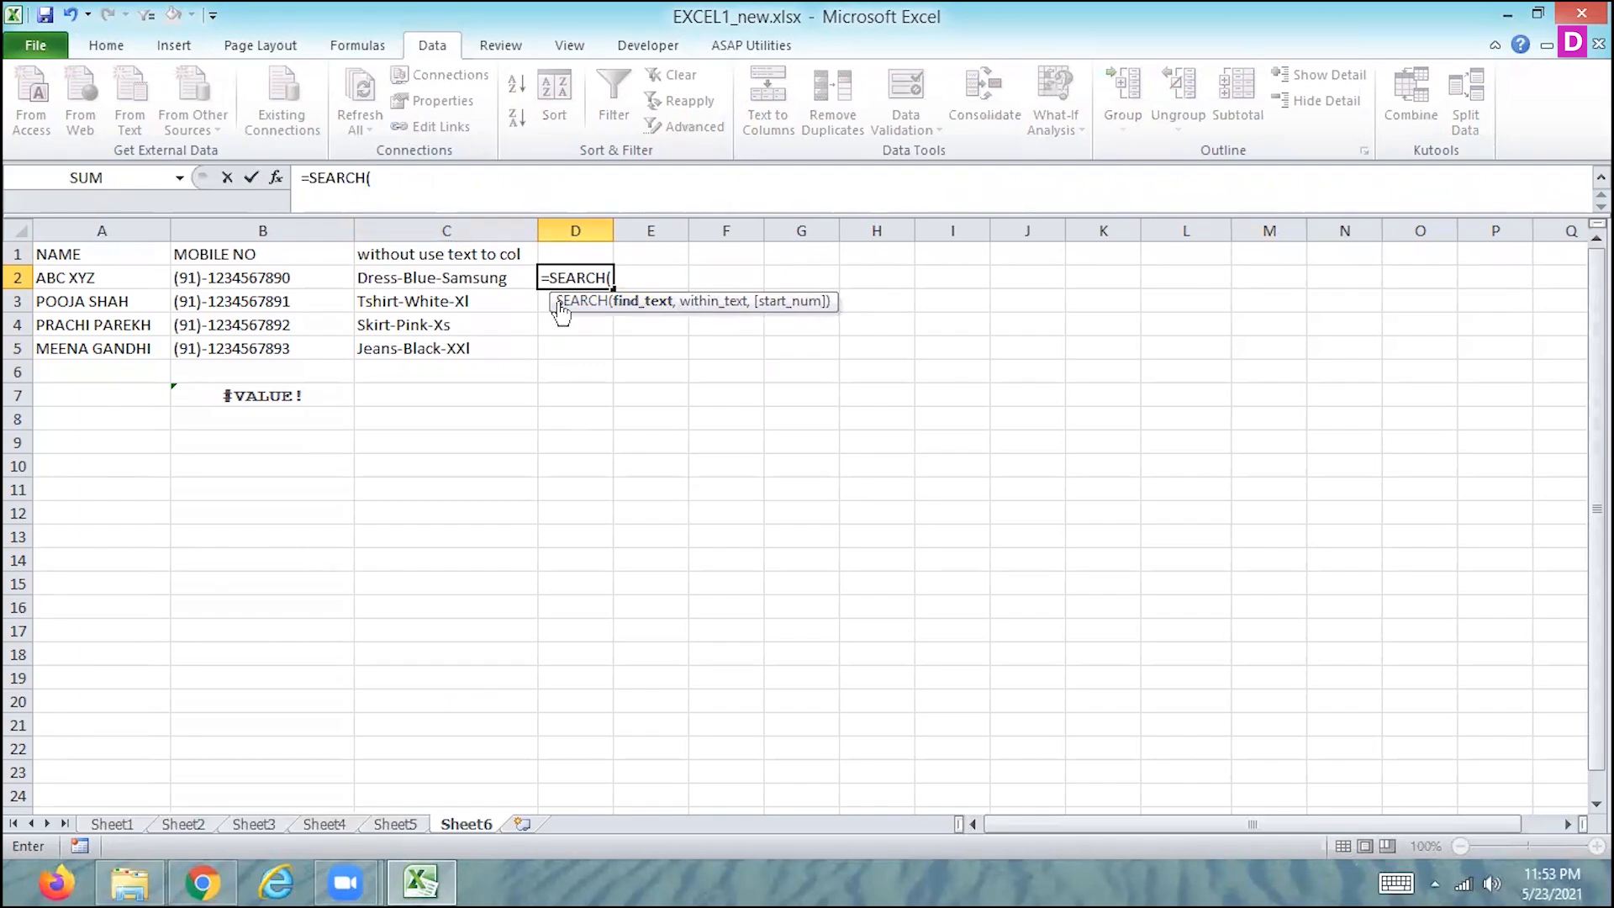
text("-")
click(506, 286)
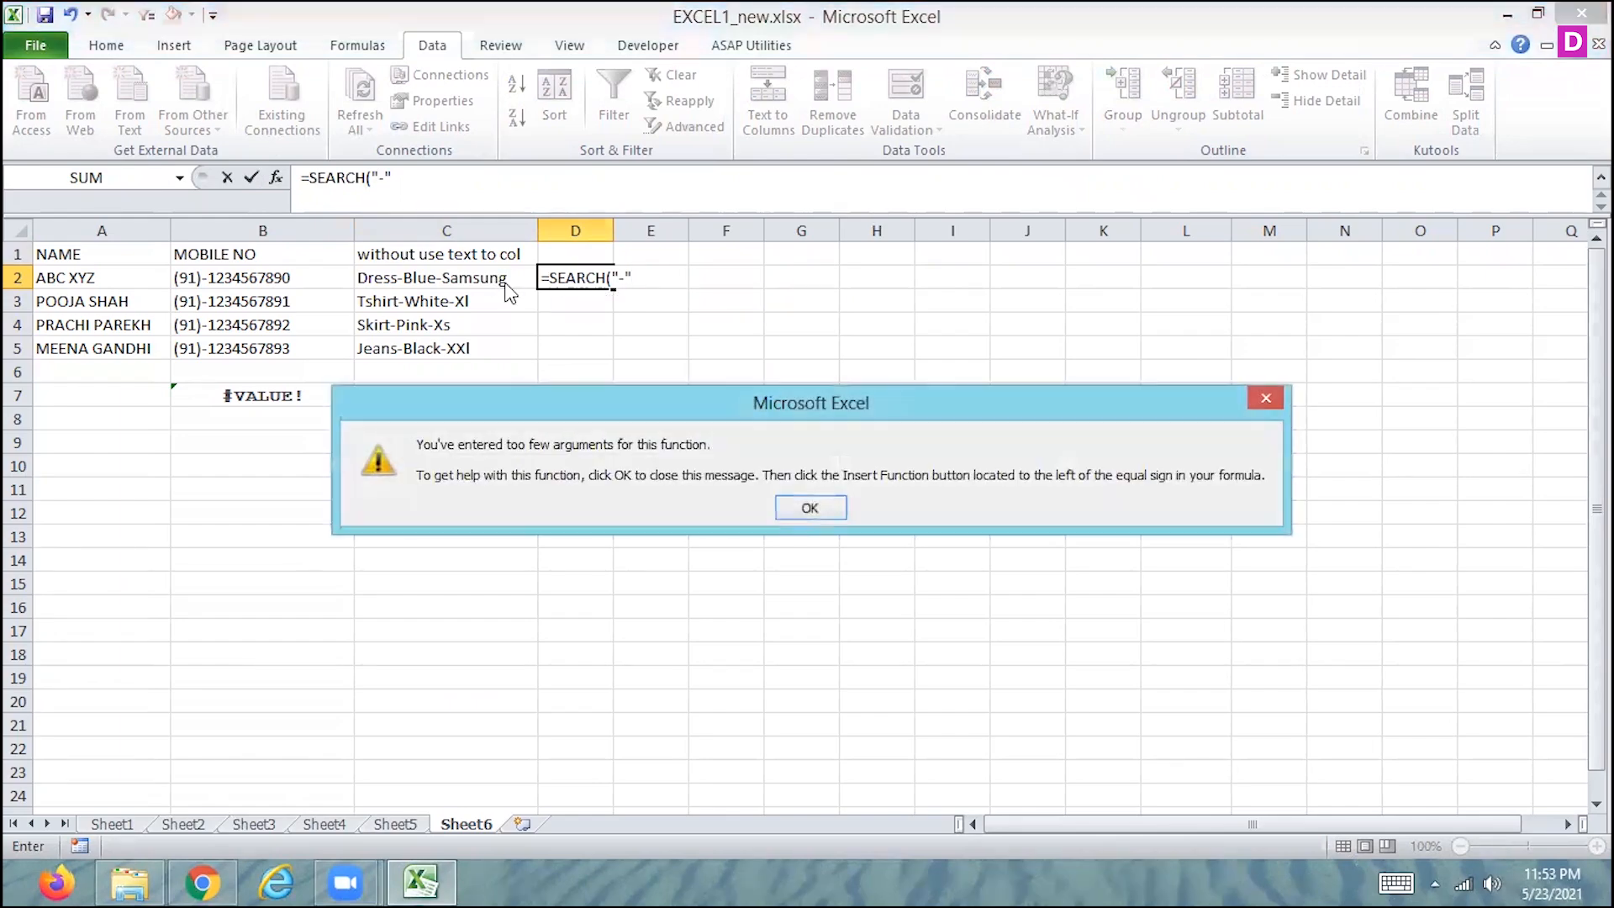
click(812, 505)
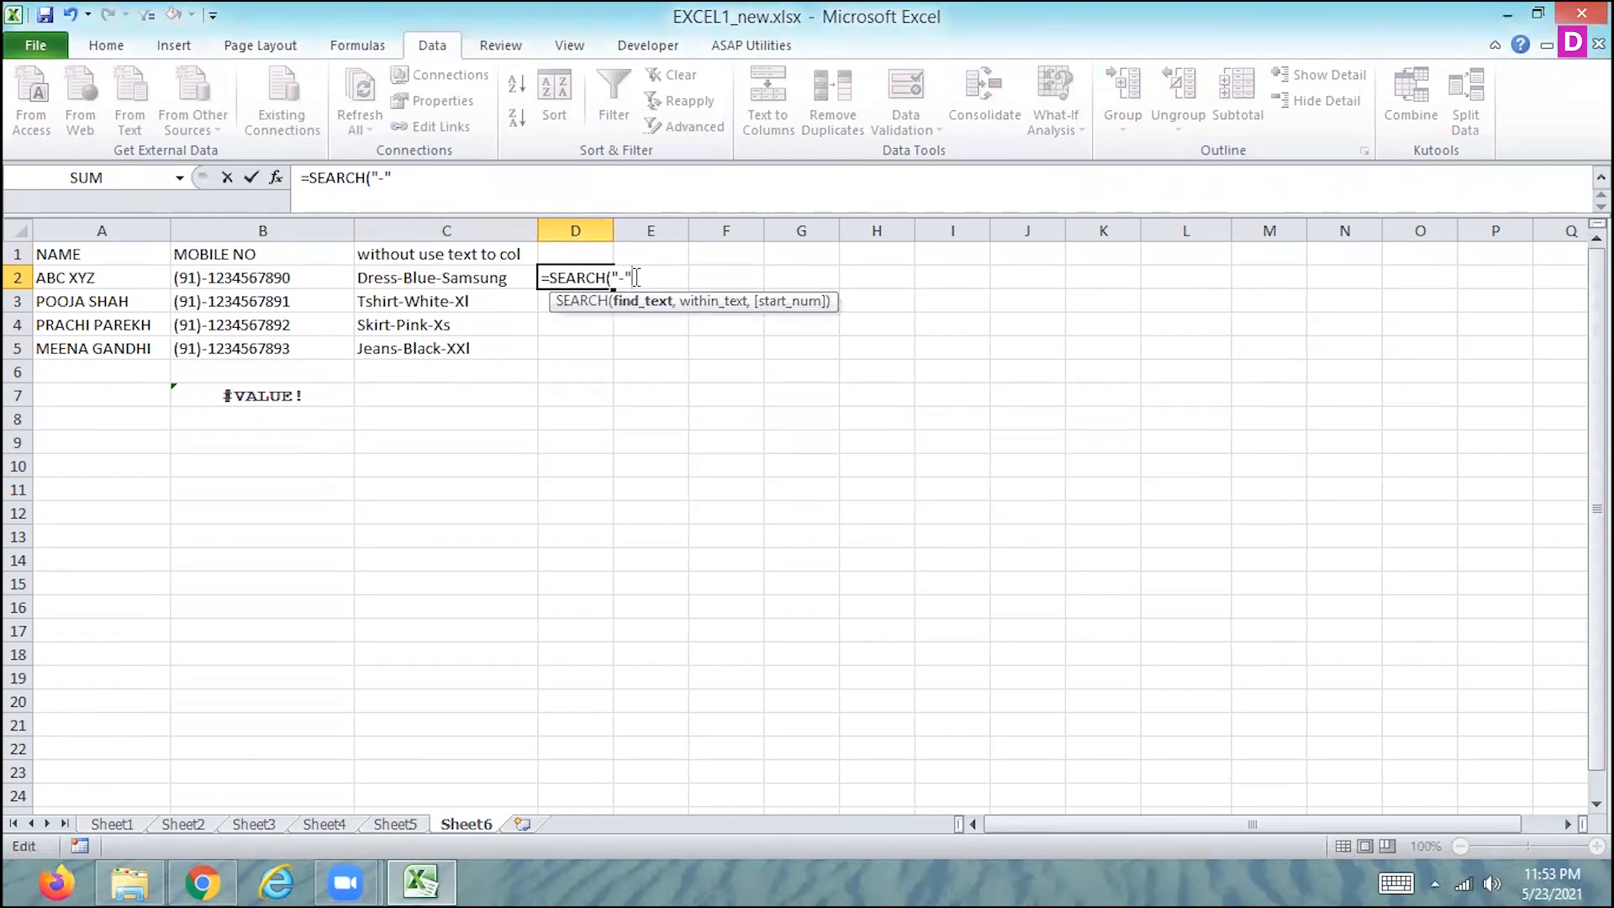
click(417, 276)
text(,)
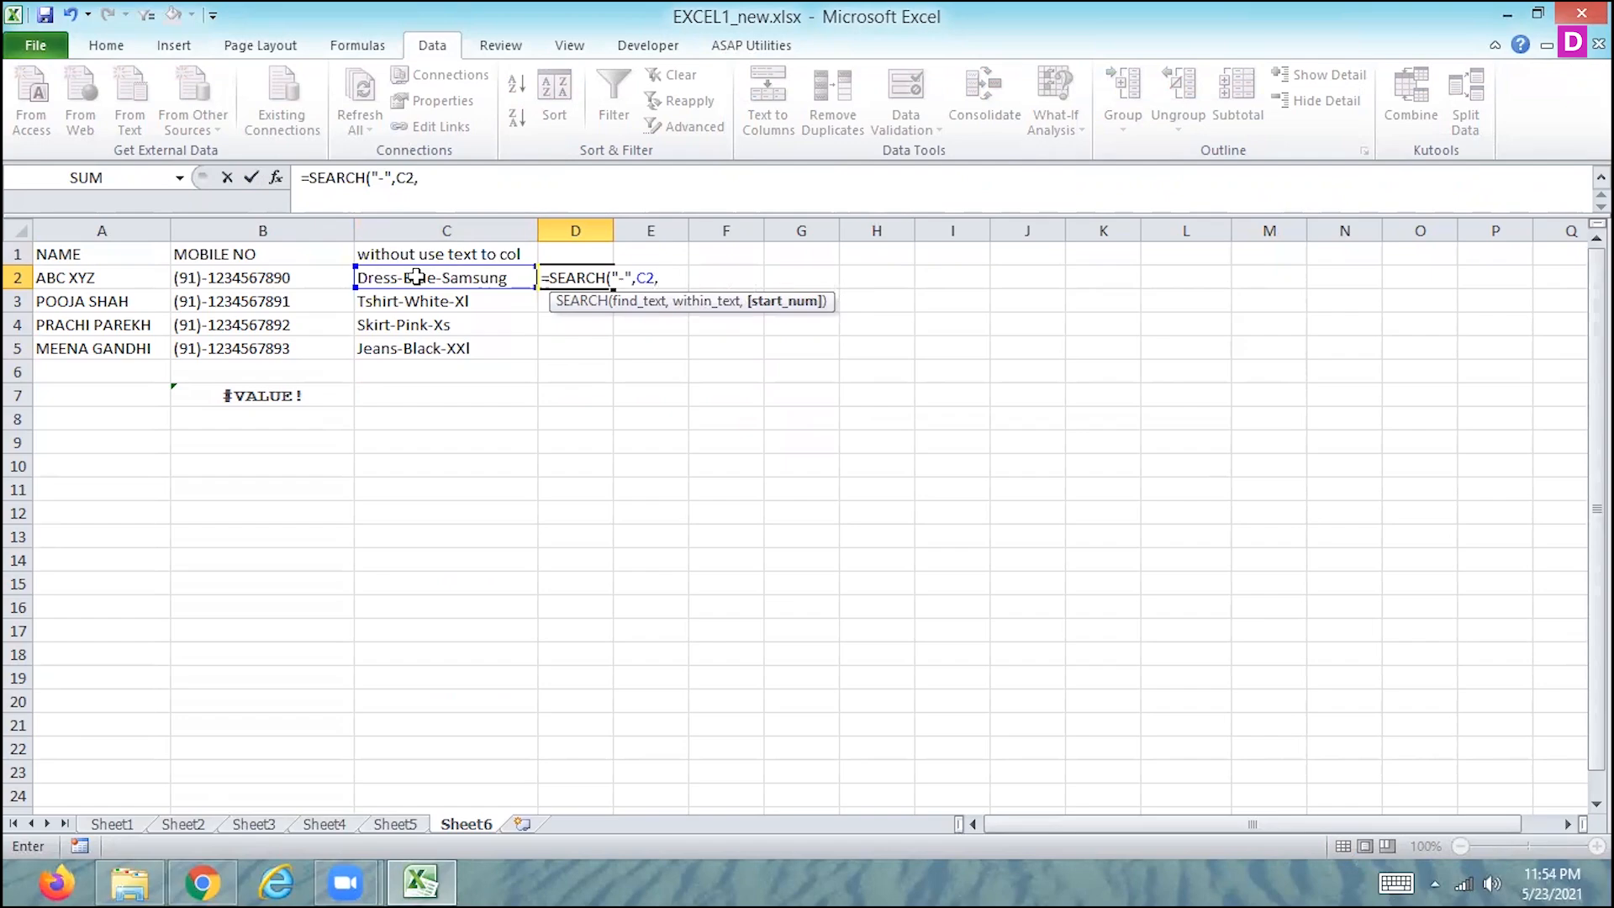
text(1))
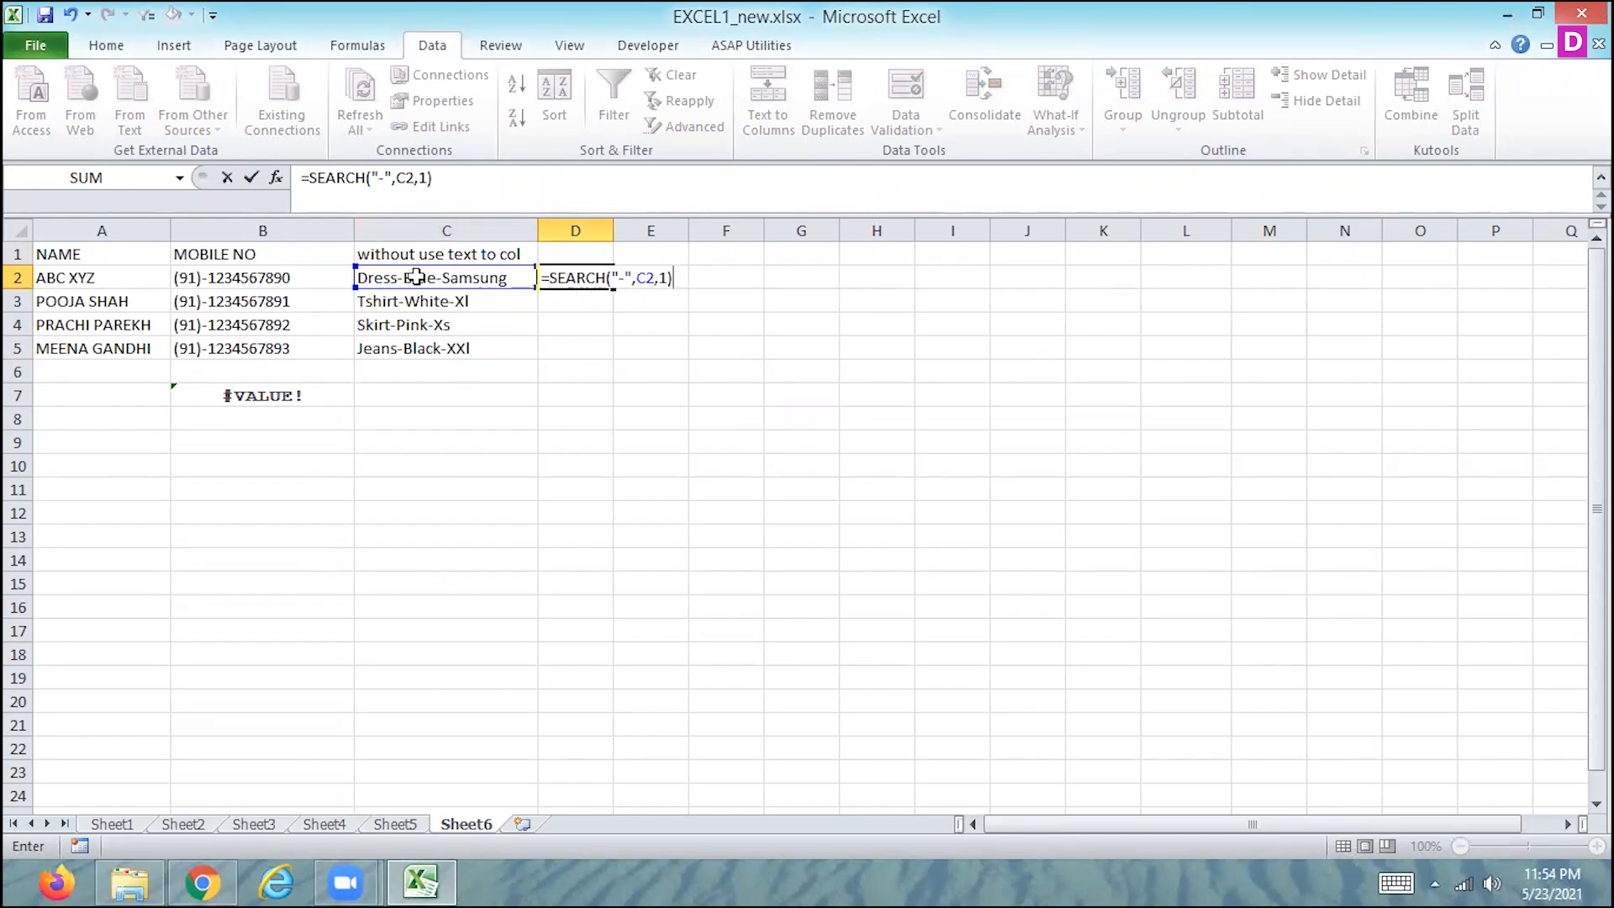
key(Return)
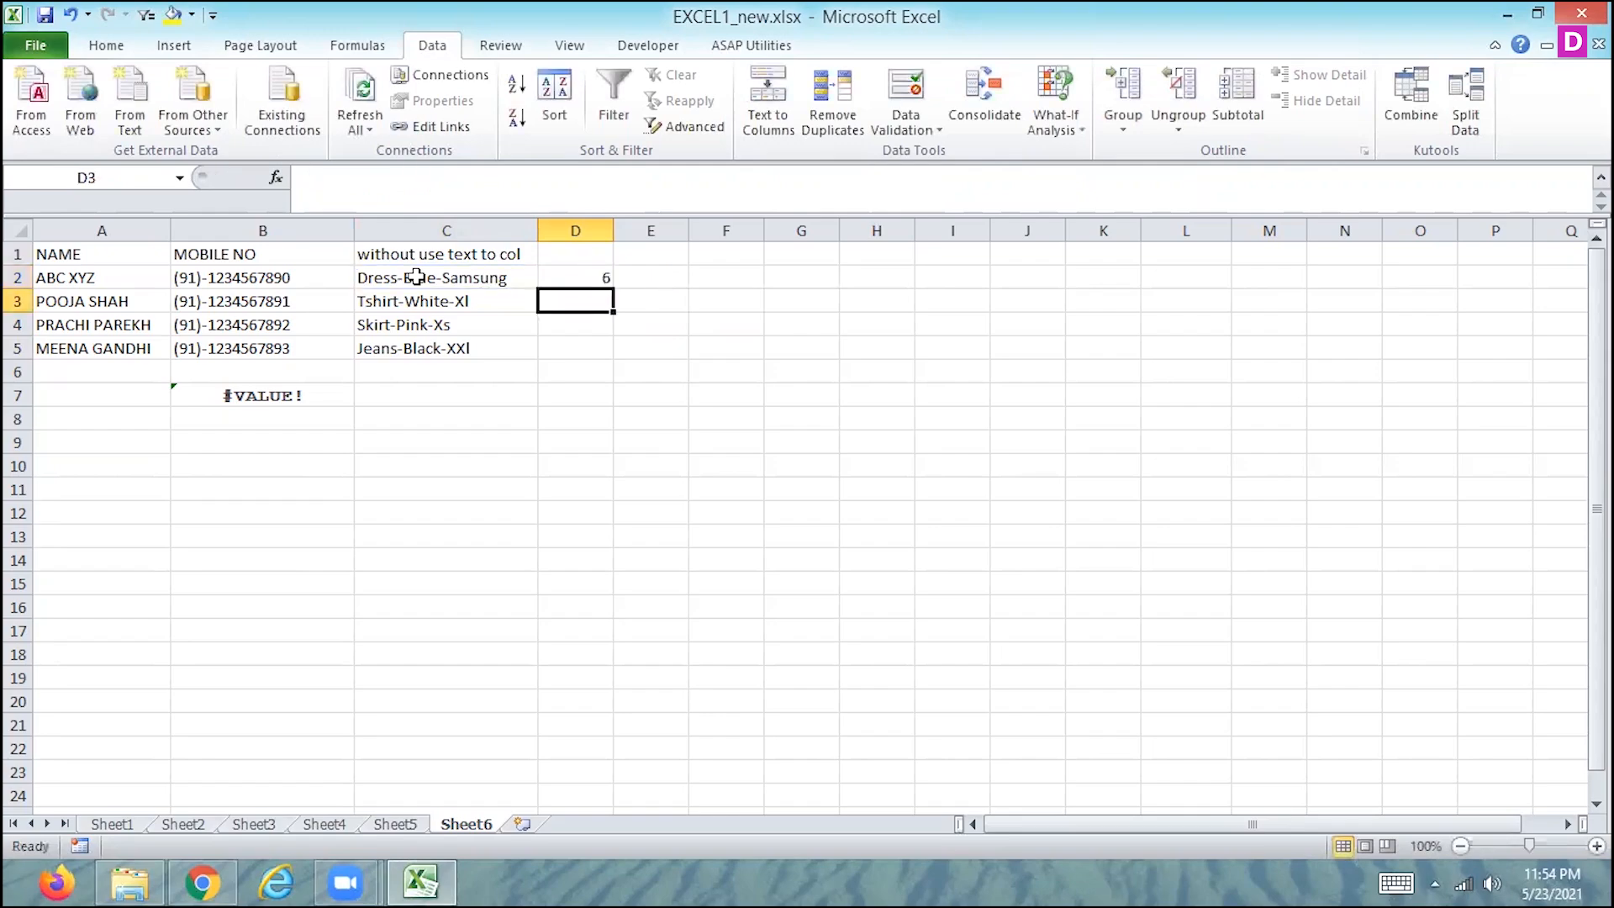
- Wrap the SEARCH formula in D2 in a LEFT function so it reads =LEFT(C2,SEARCH("-",C2,1))
key(Up)
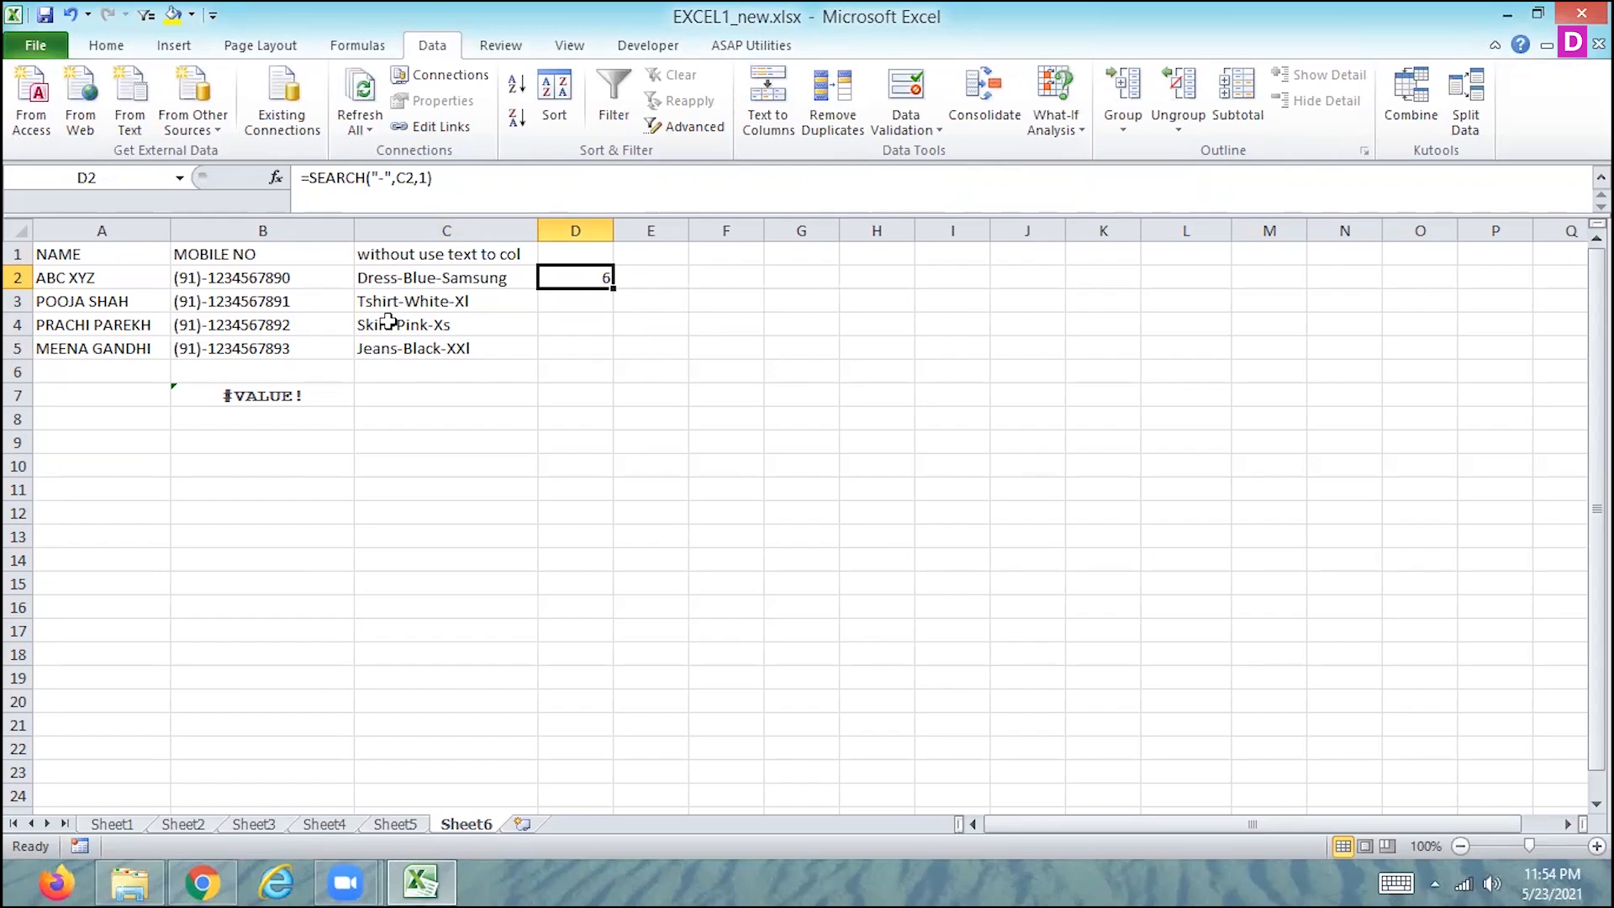
click(313, 181)
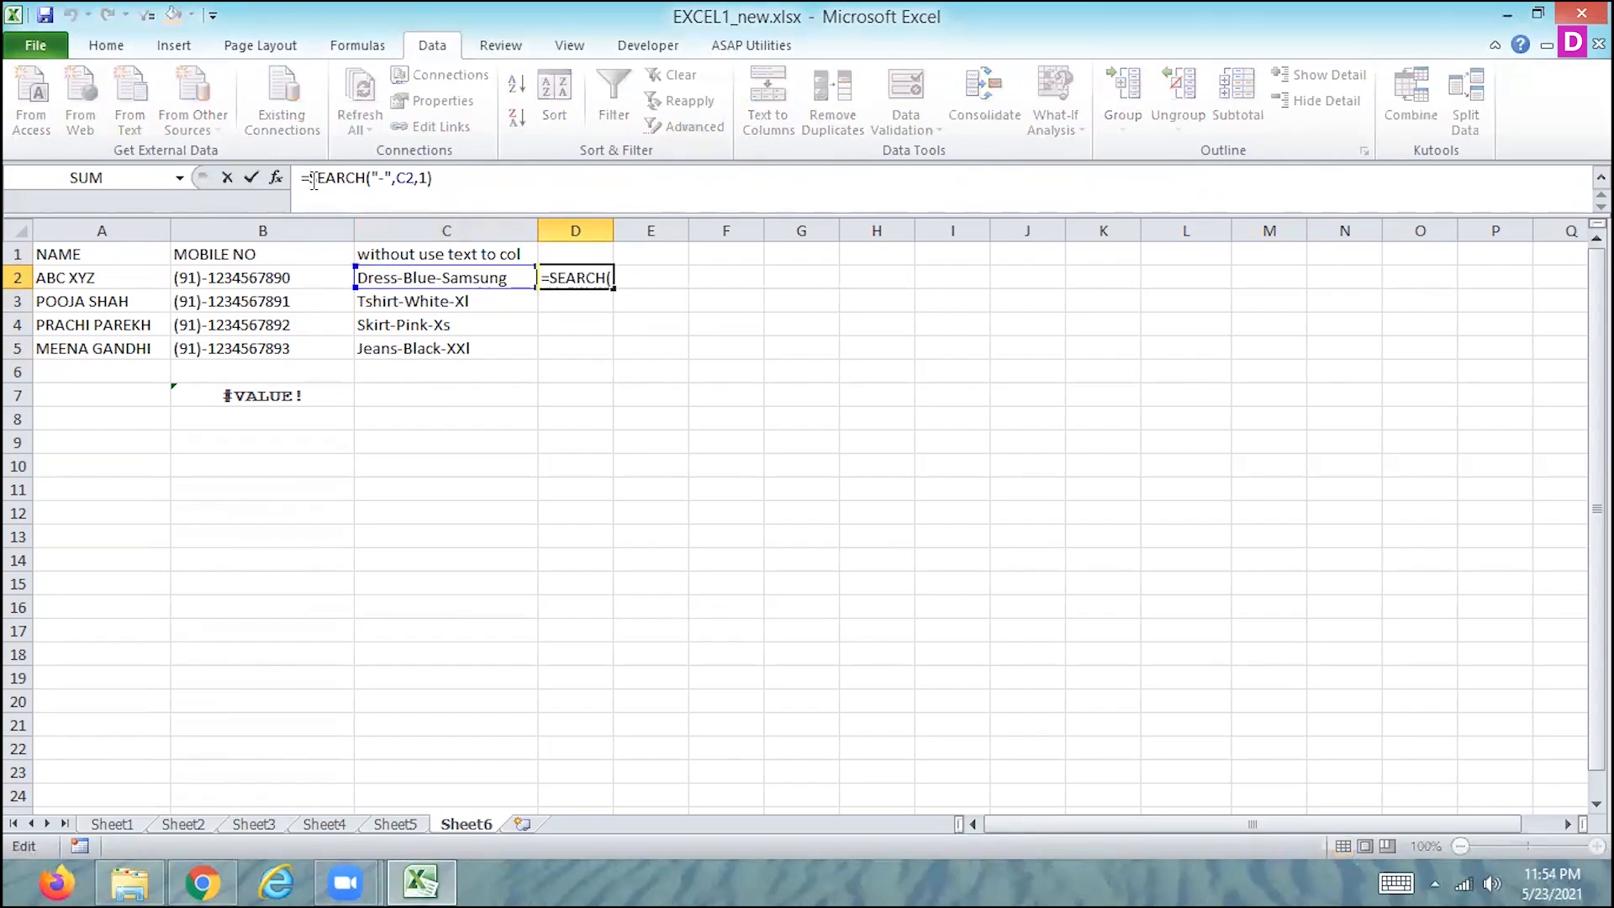
text(le)
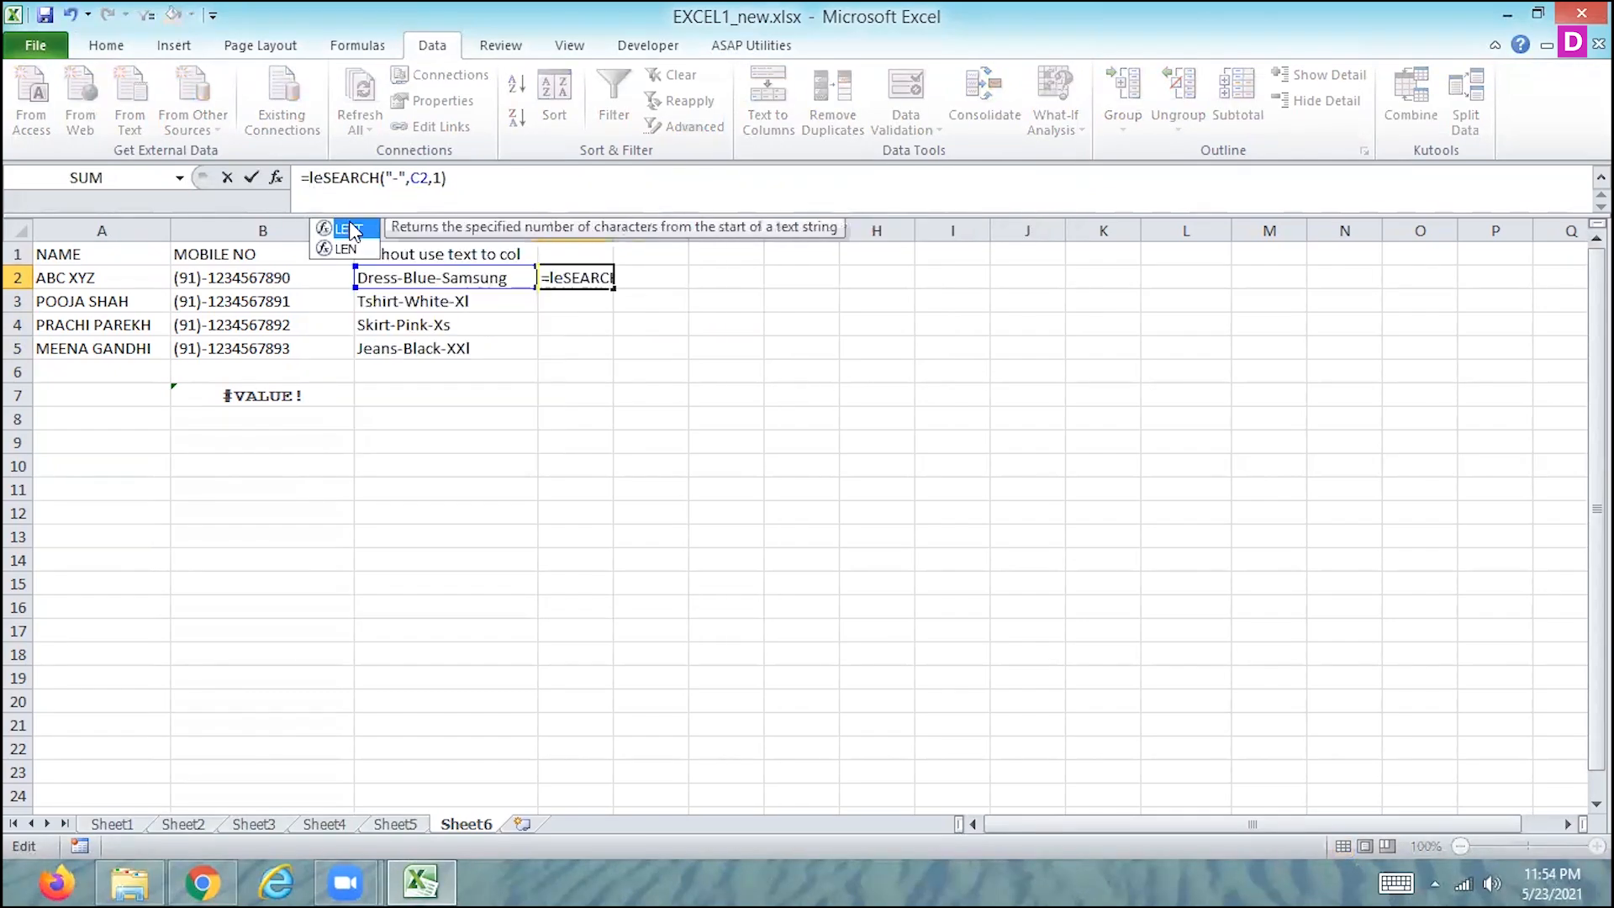
double_click(351, 231)
click(387, 277)
text(,)
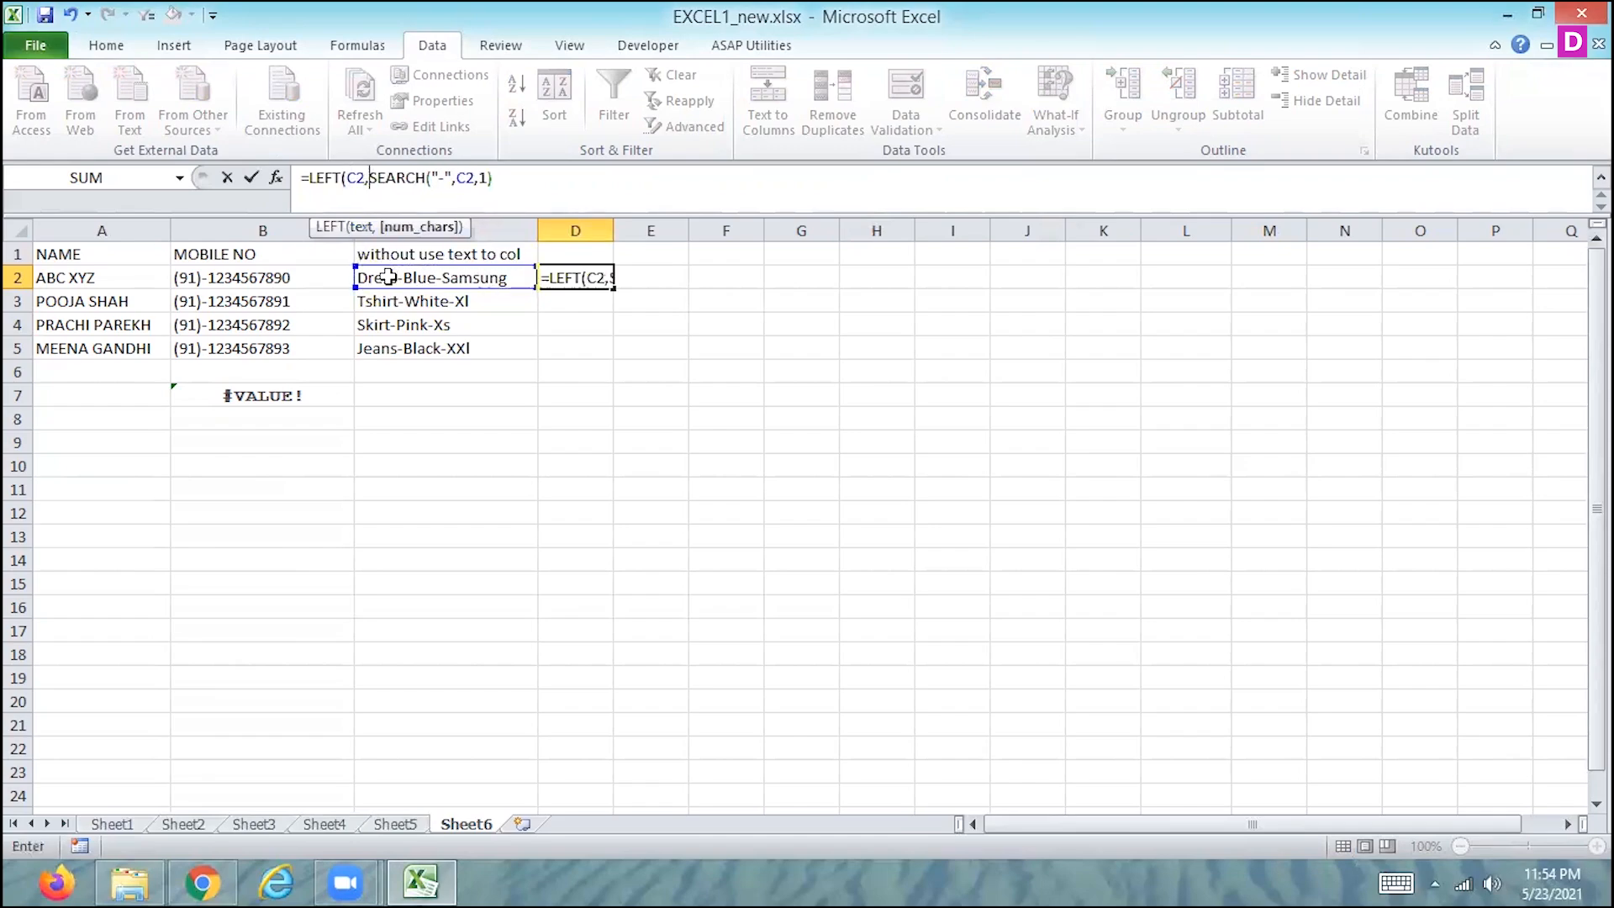
click(522, 170)
text())
key(ctrl+Return)
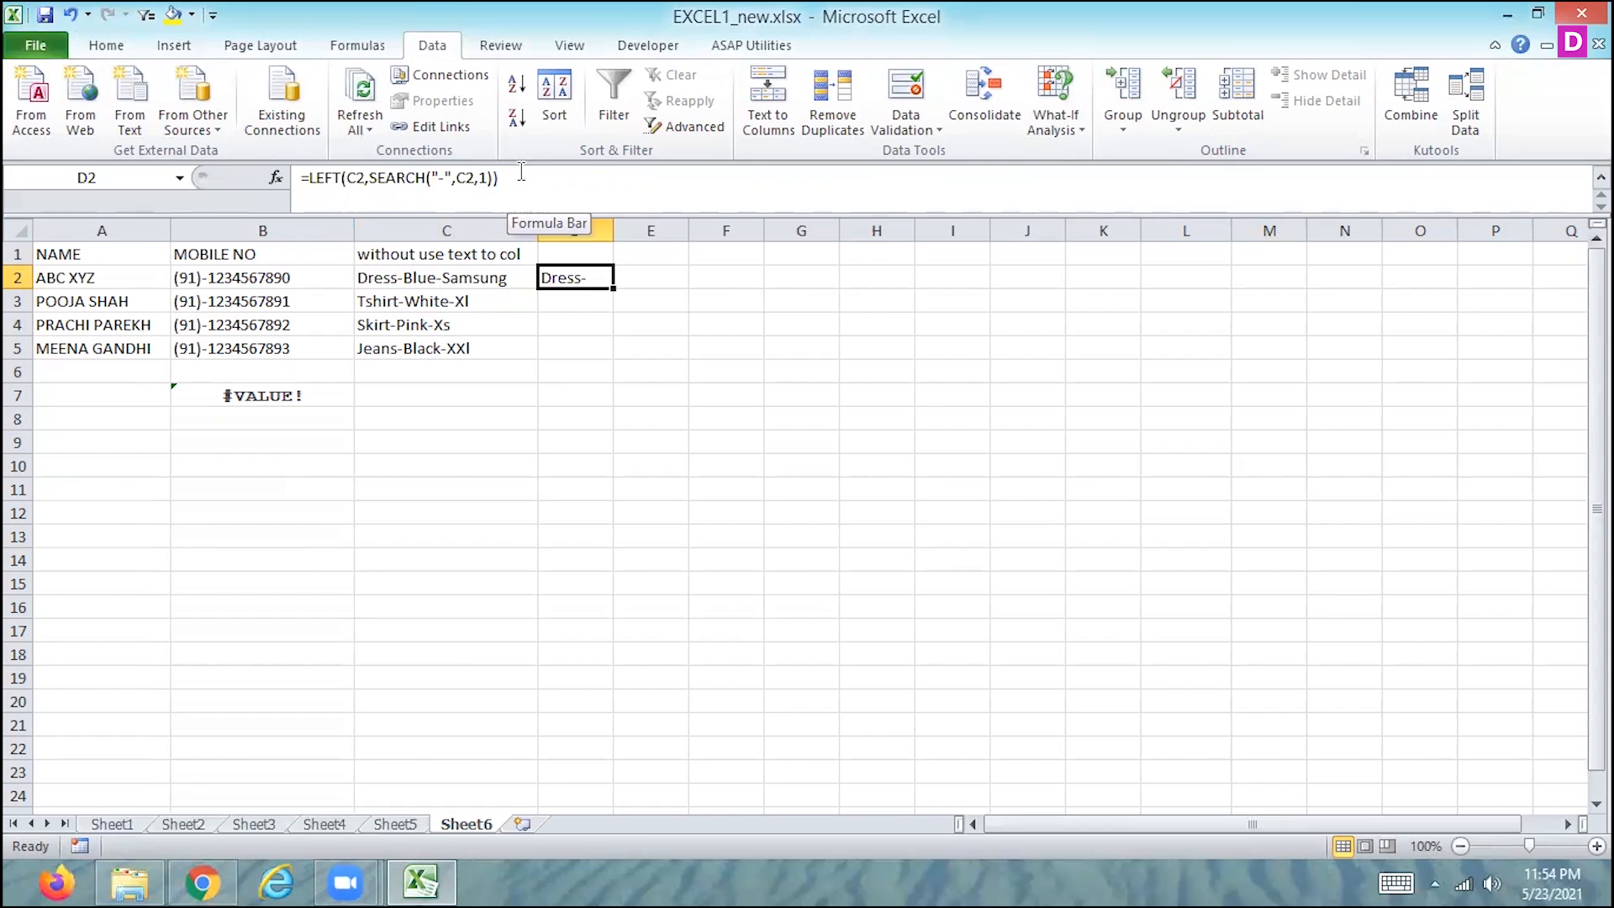
- Change the D2 formula to =LEFT(C2,SEARCH("-",C2,1)-1) to exclude the hyphen, and fill it down to D5
click(493, 178)
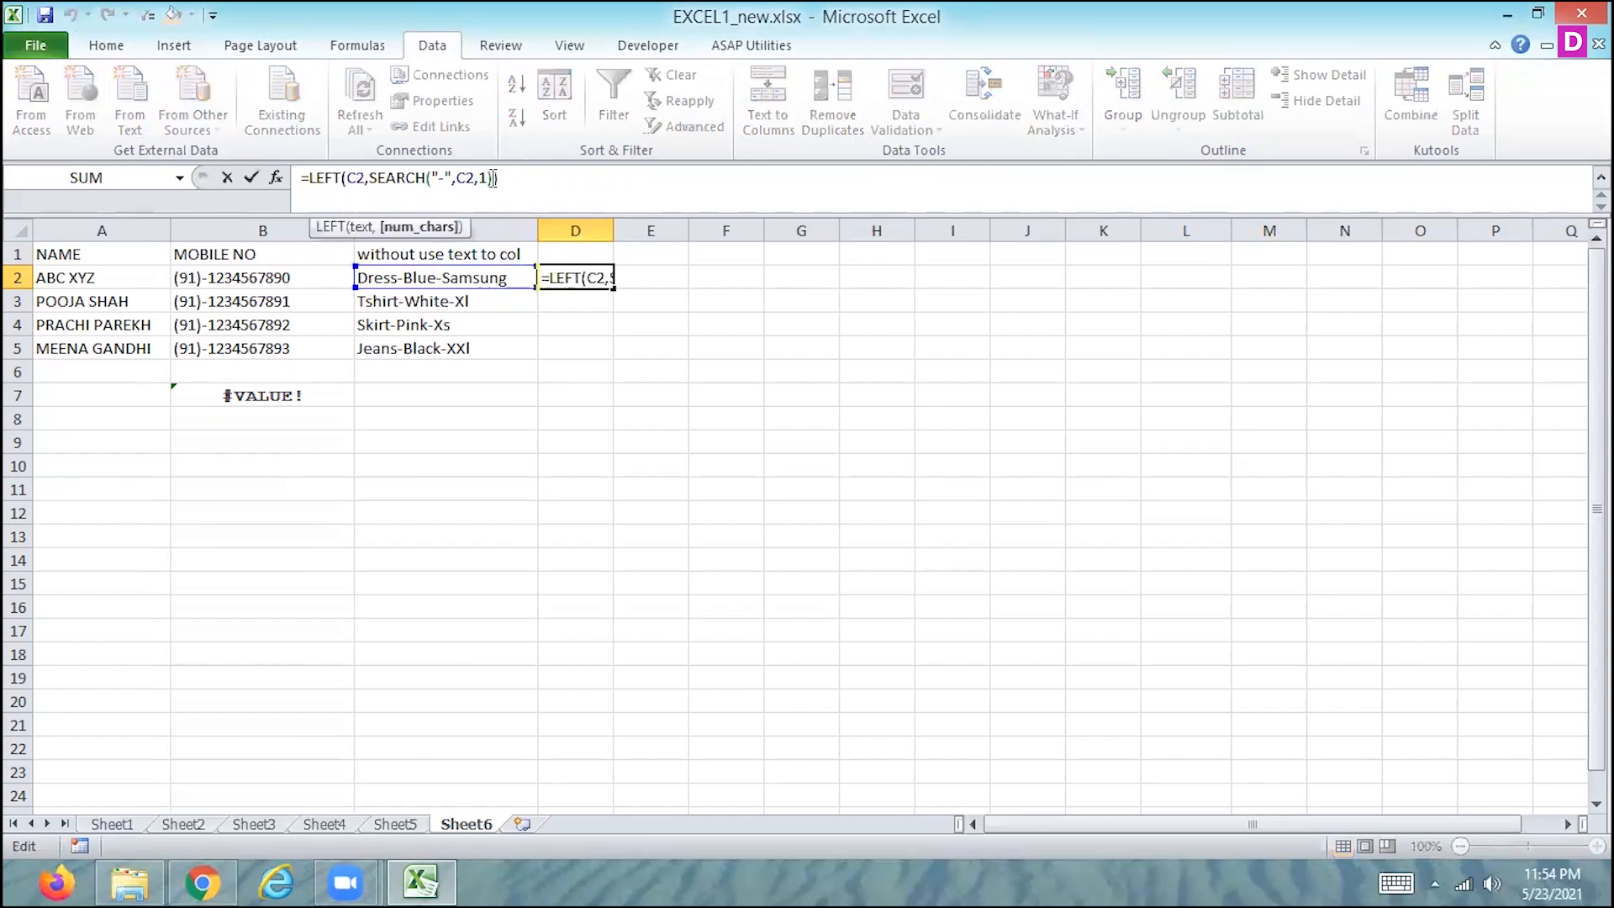
text(-1)
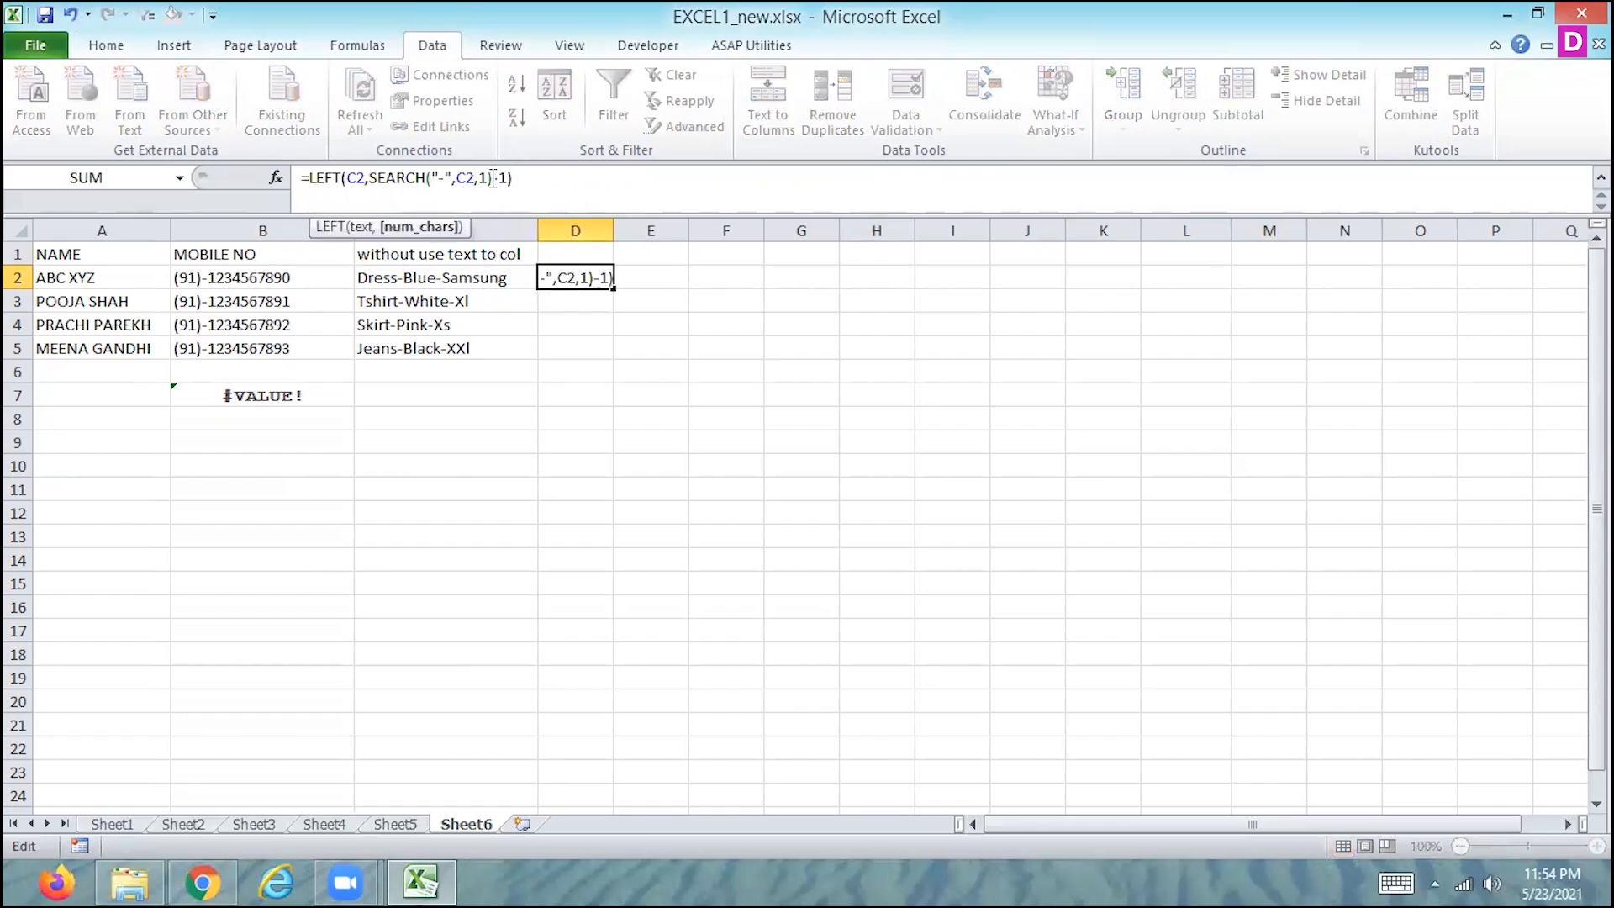
key(Return)
key(Up)
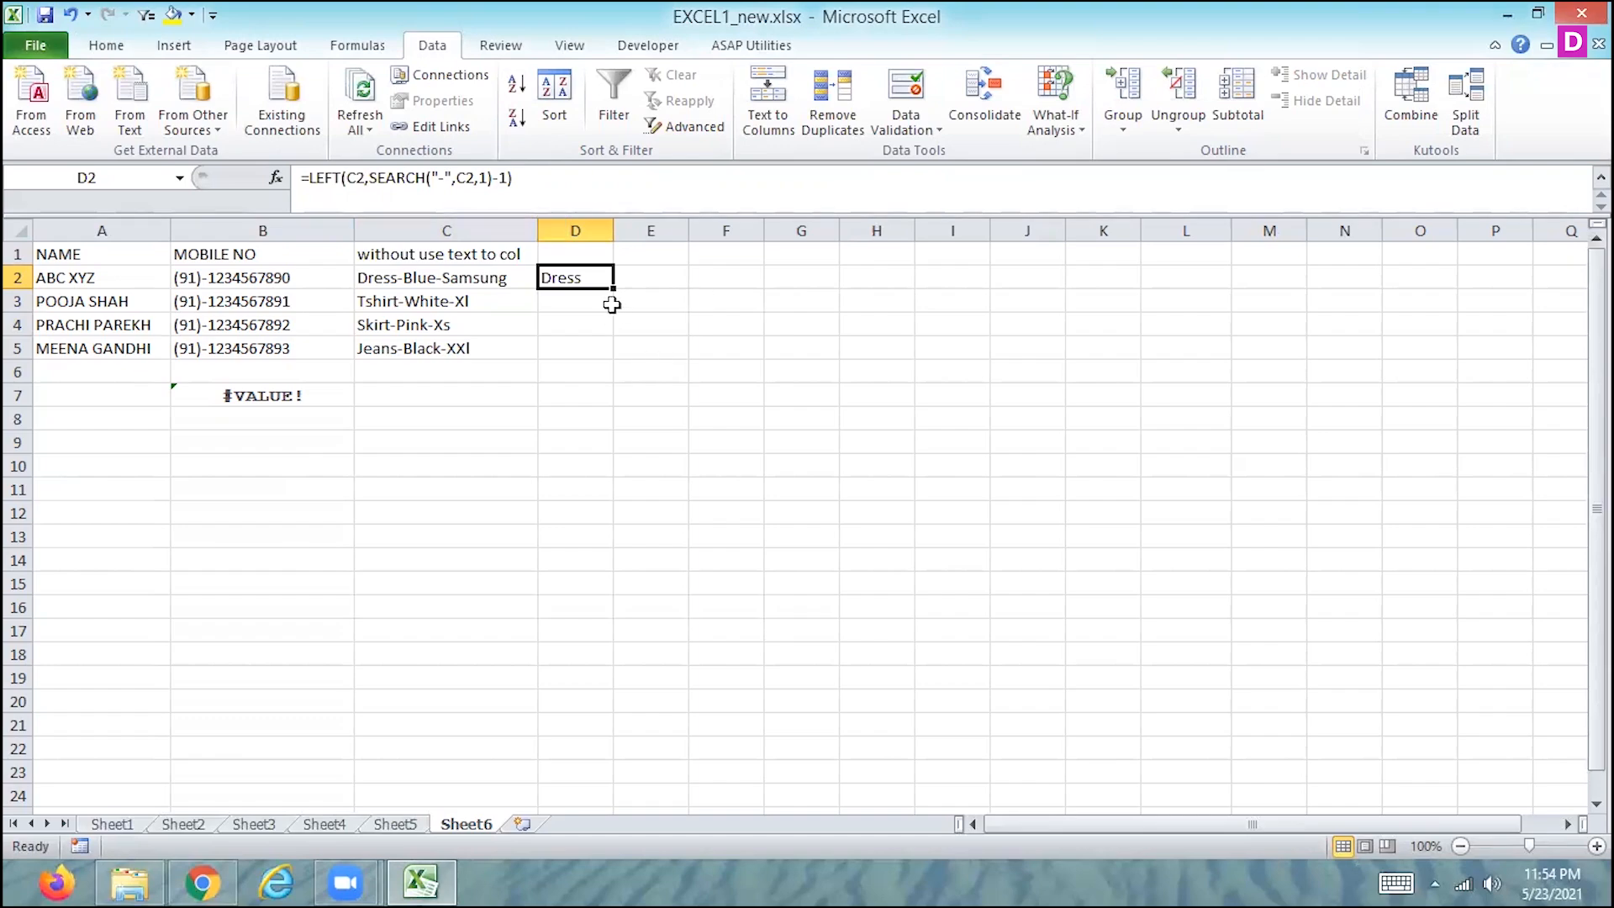
drag(613, 287, 602, 350)
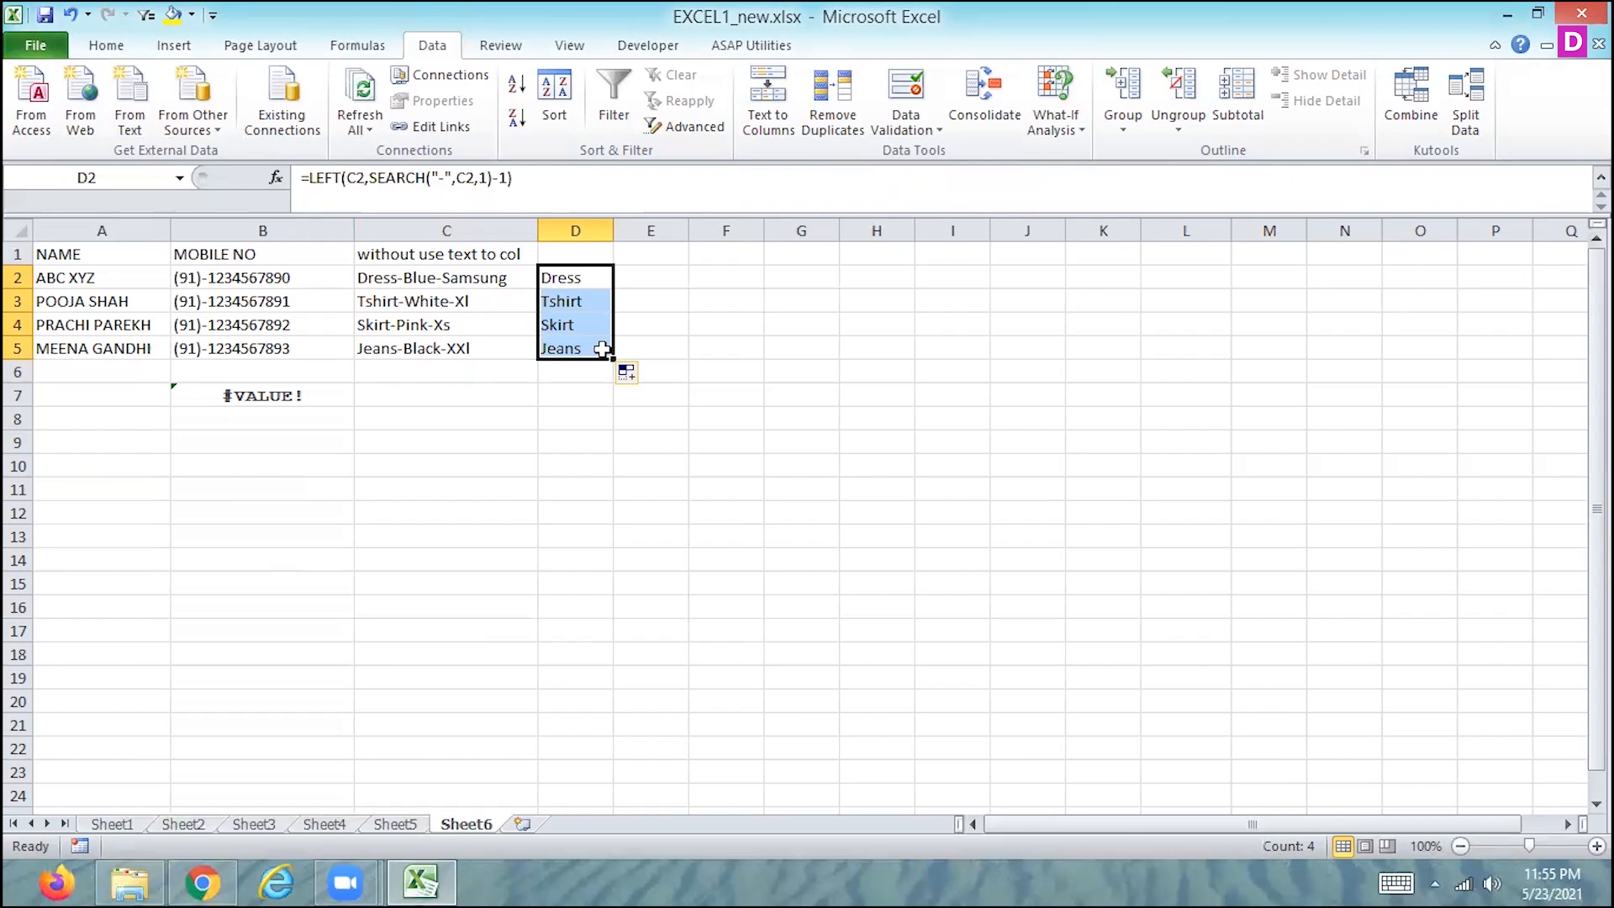
- Enter the heading "result" in cell D1 above the extracted product names
key(Up)
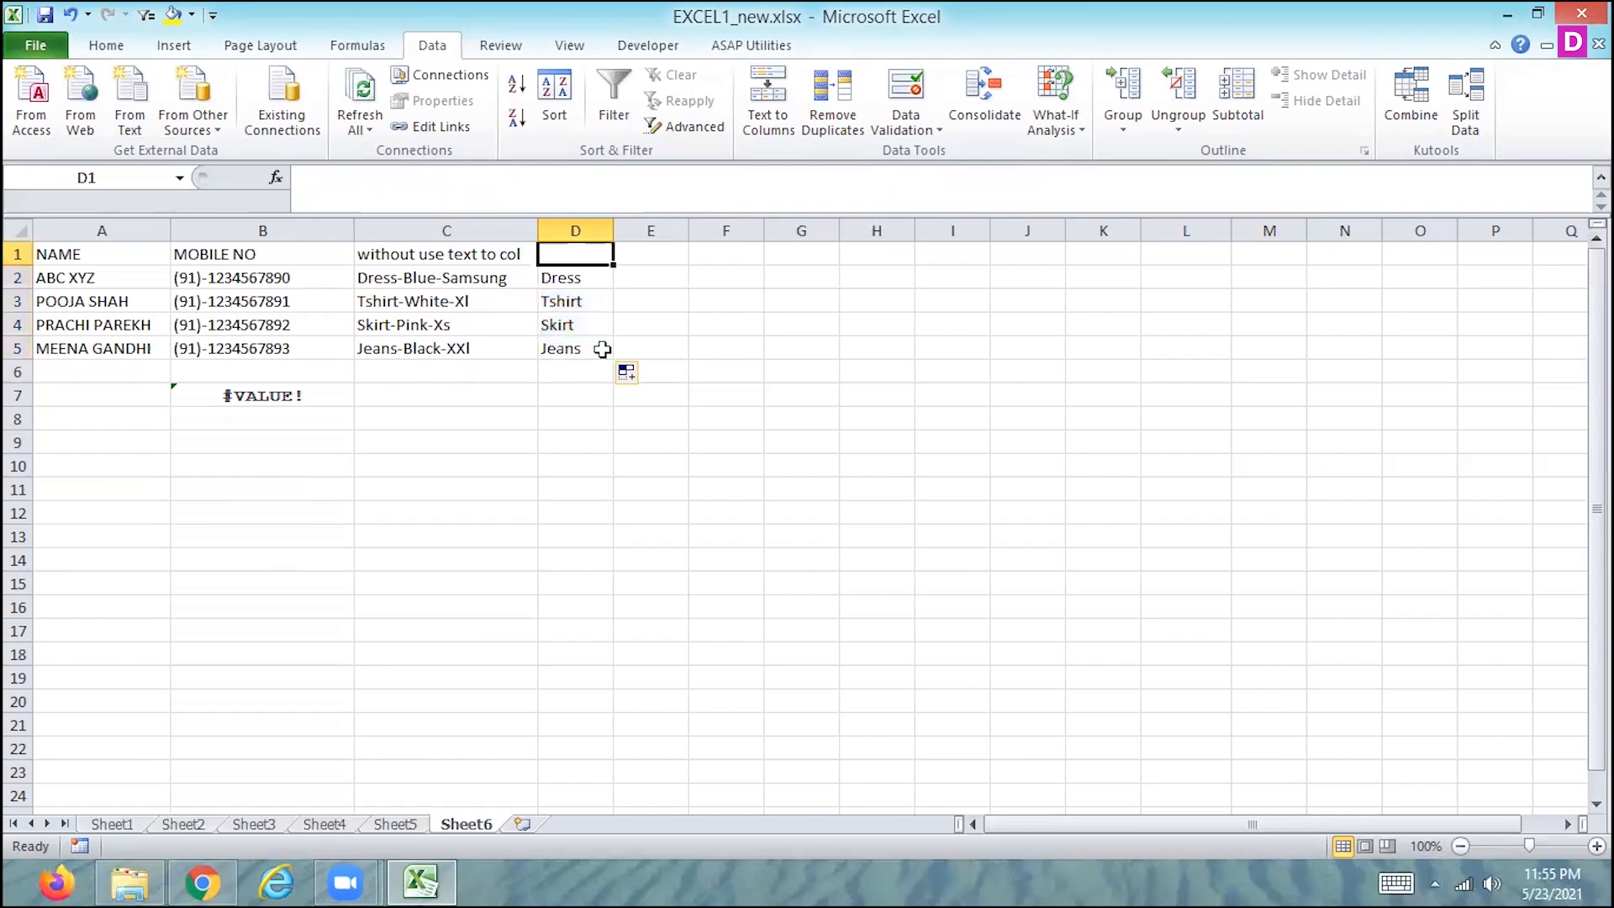
key(Down)
key(Down)
key(Up)
key(Up)
key(Down)
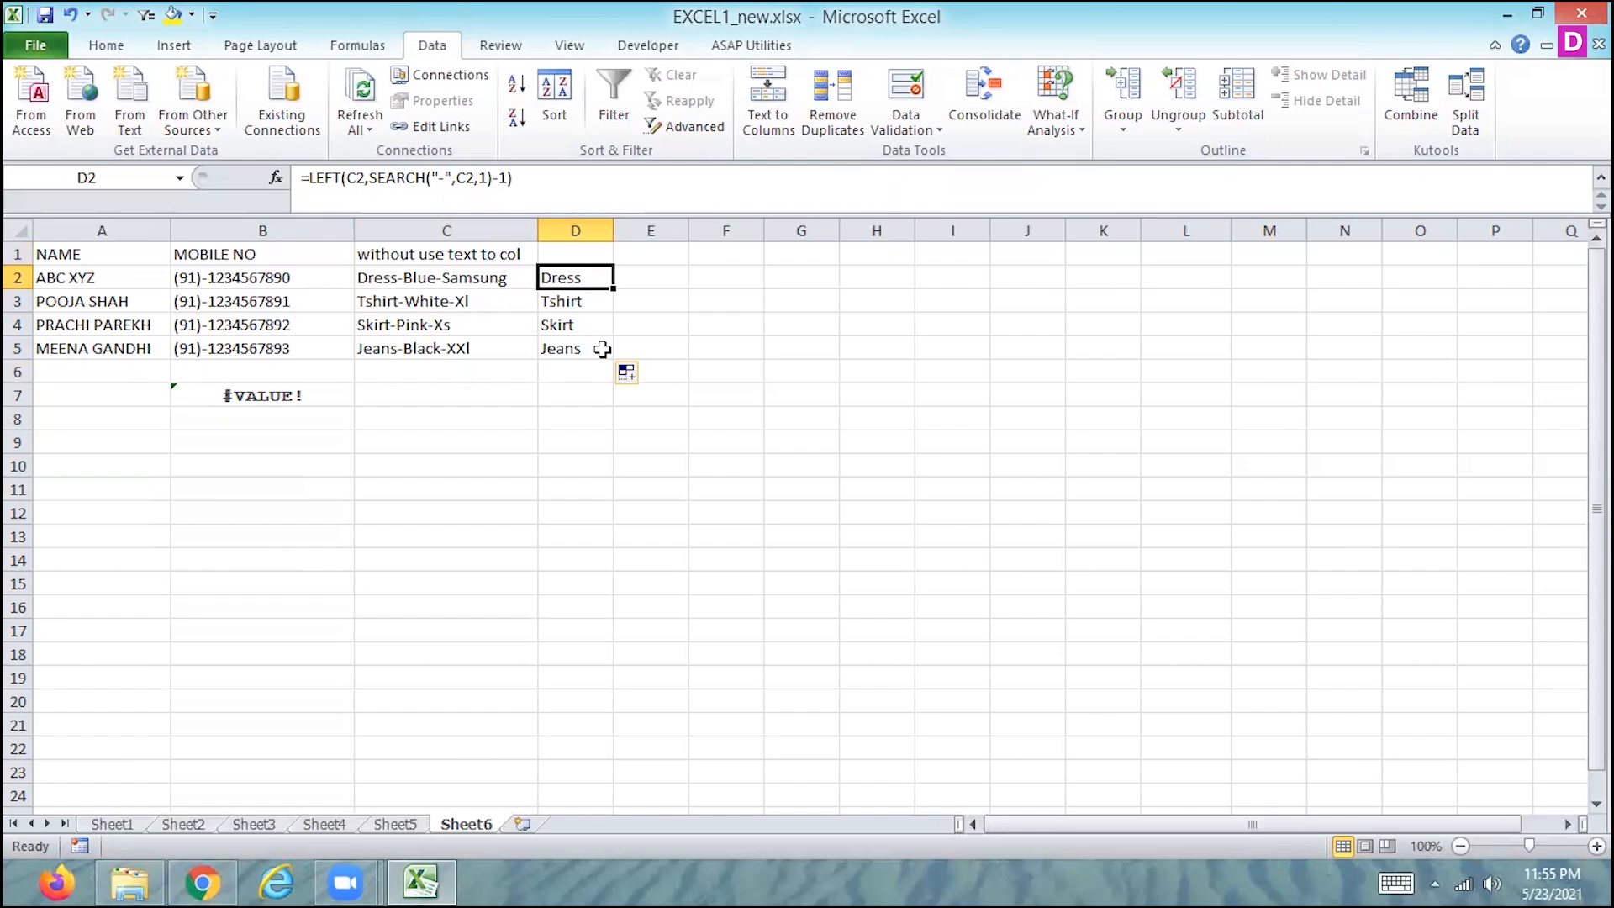
key(Up)
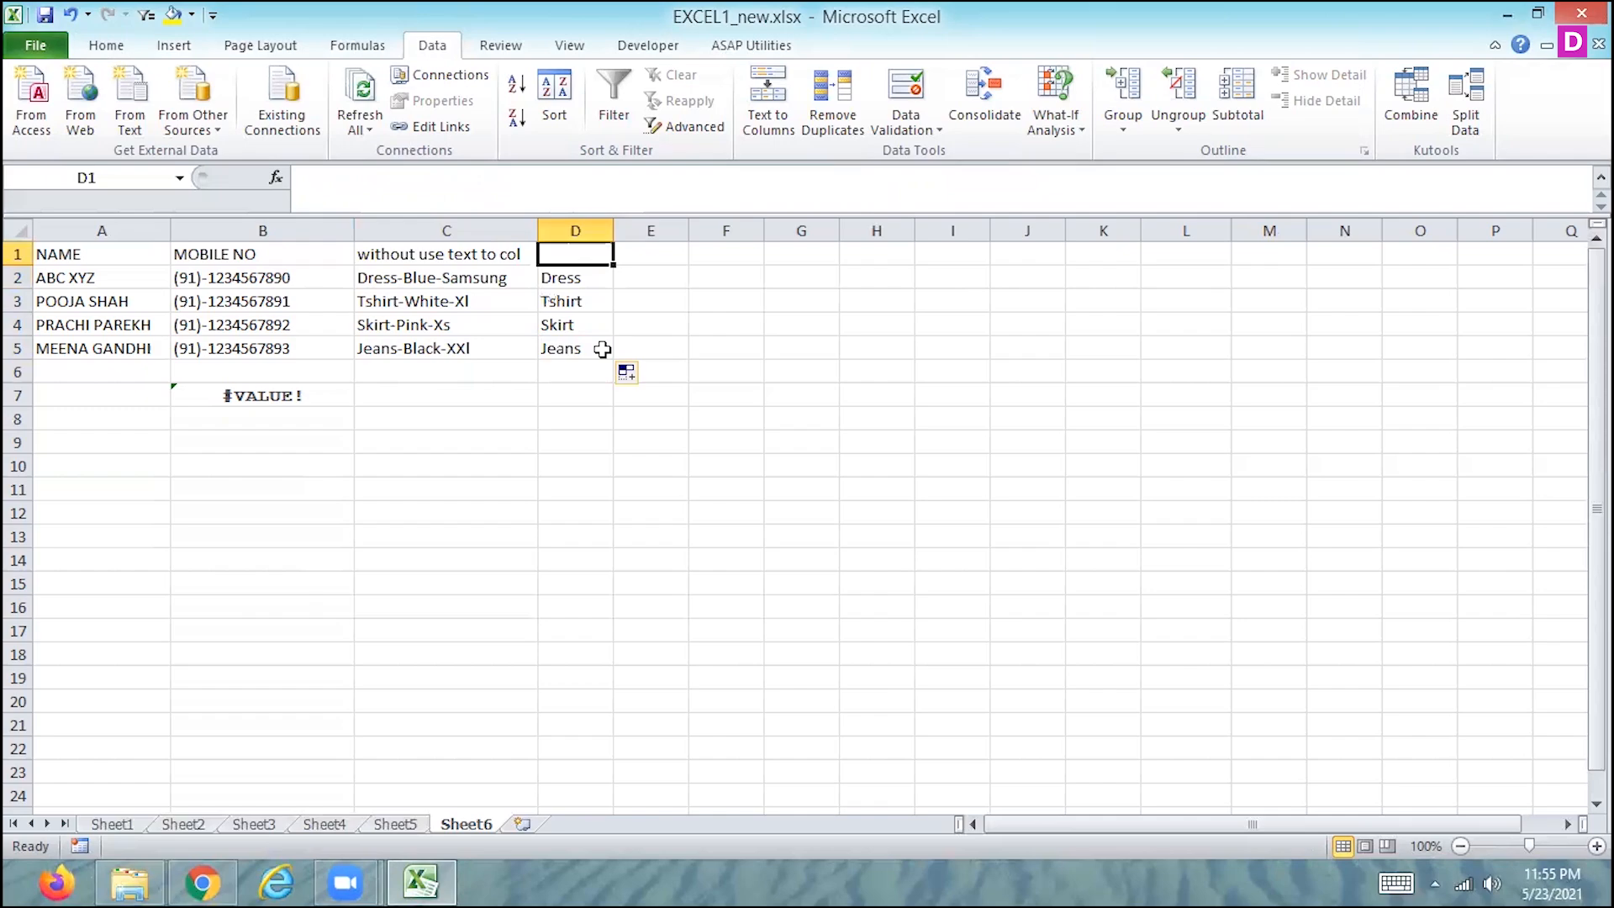
text(result)
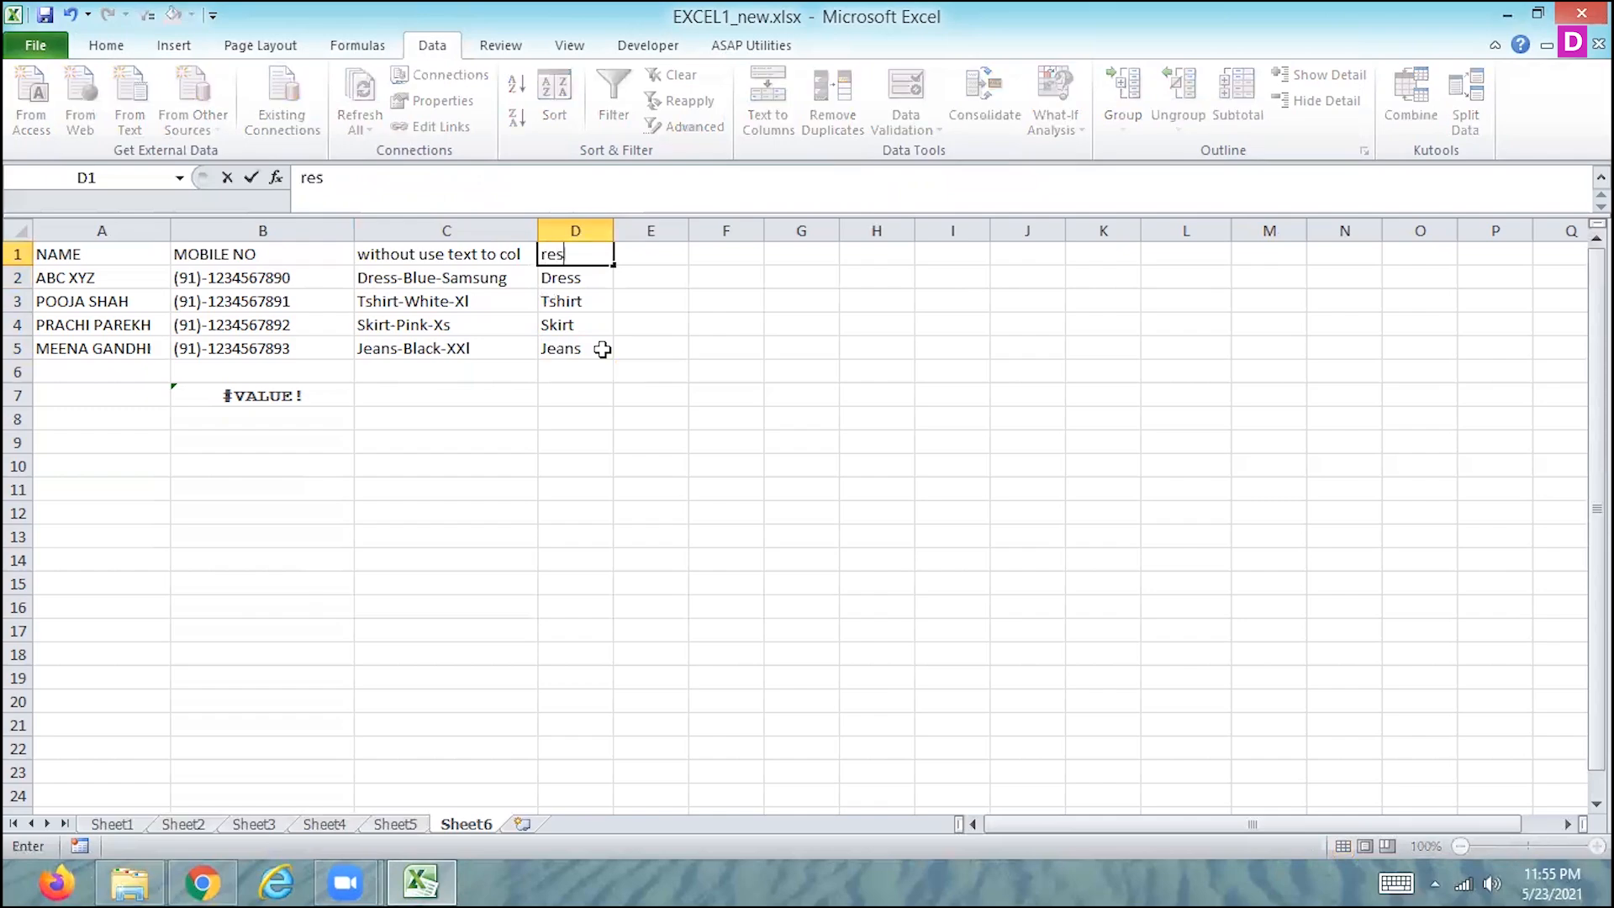
- Copy the range C1:D5 with the product entries and extracted results to the cells starting at A12
click(396, 443)
drag(70, 259, 226, 340)
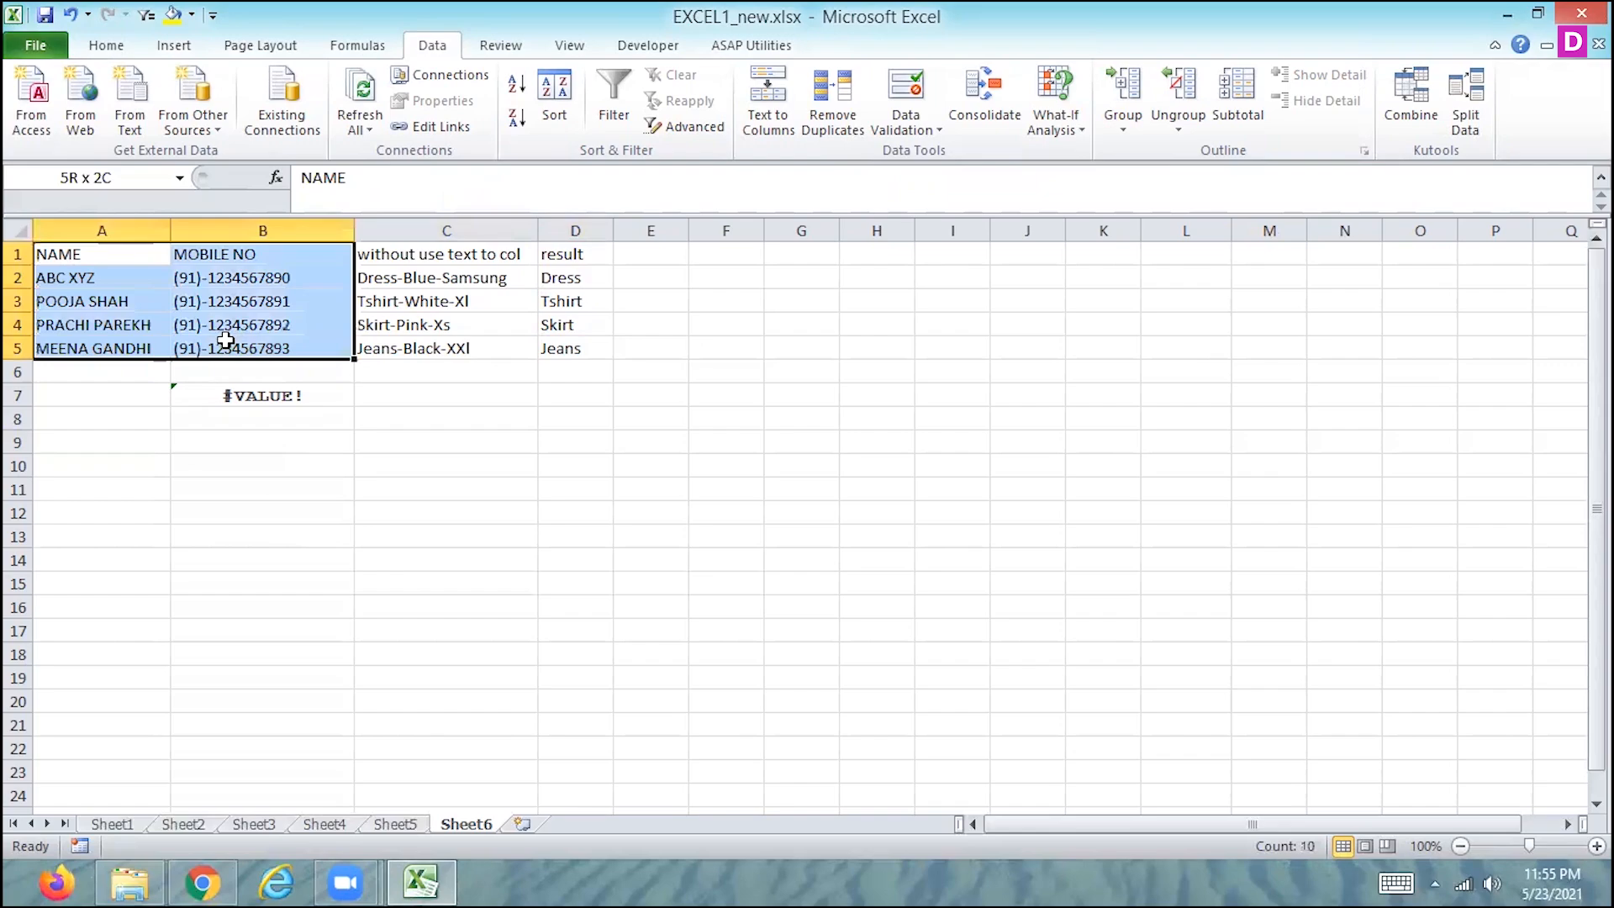
click(410, 232)
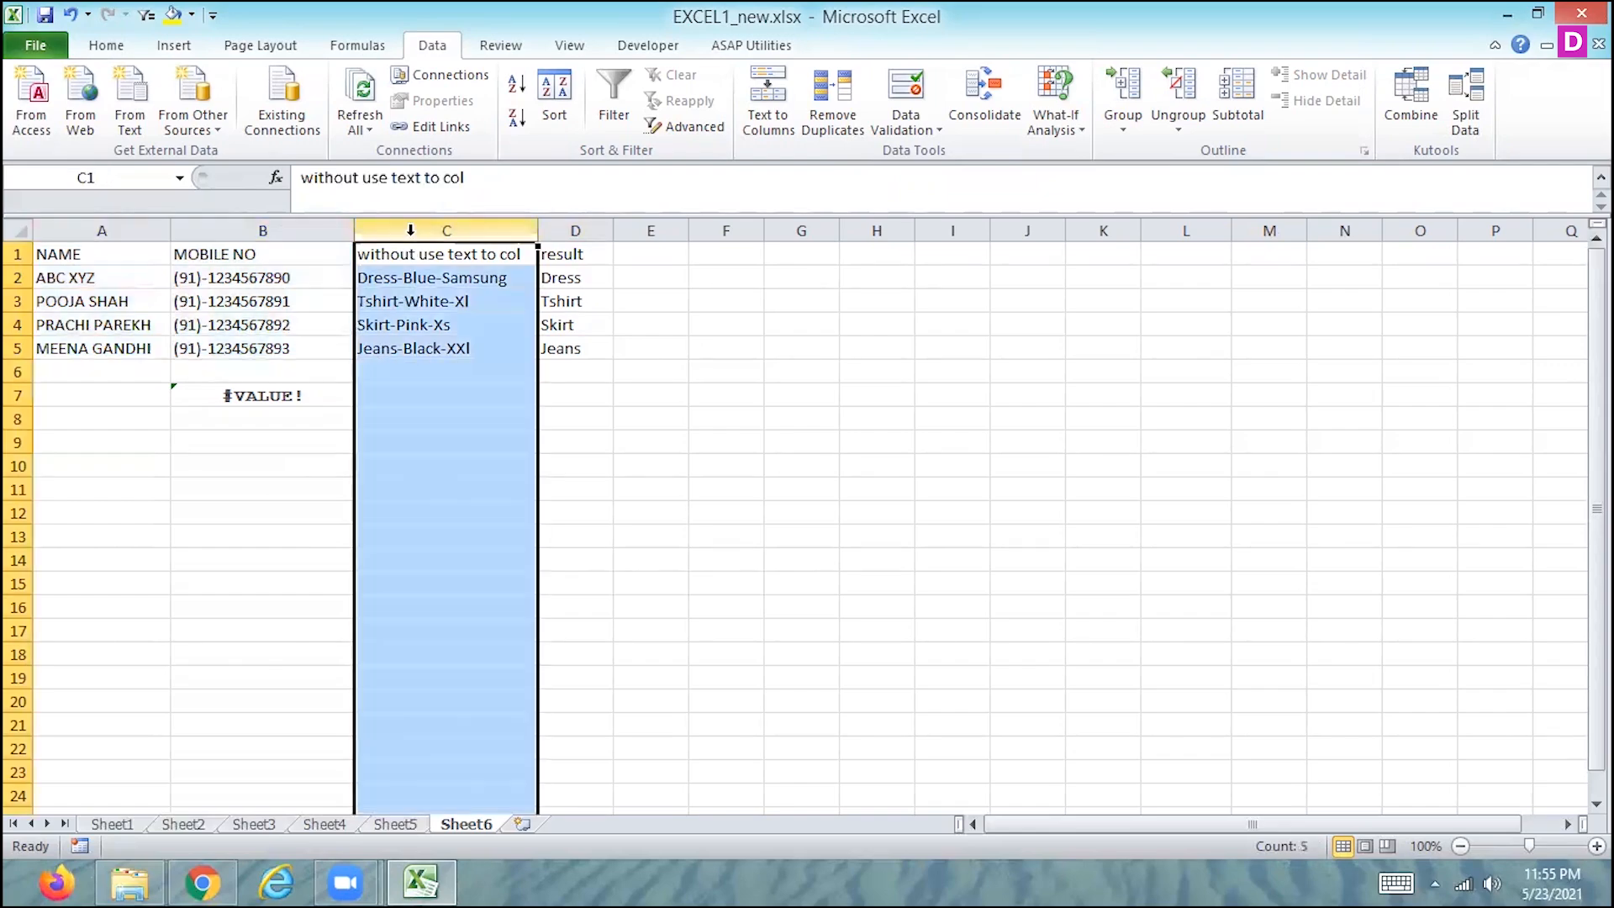
drag(373, 256, 560, 346)
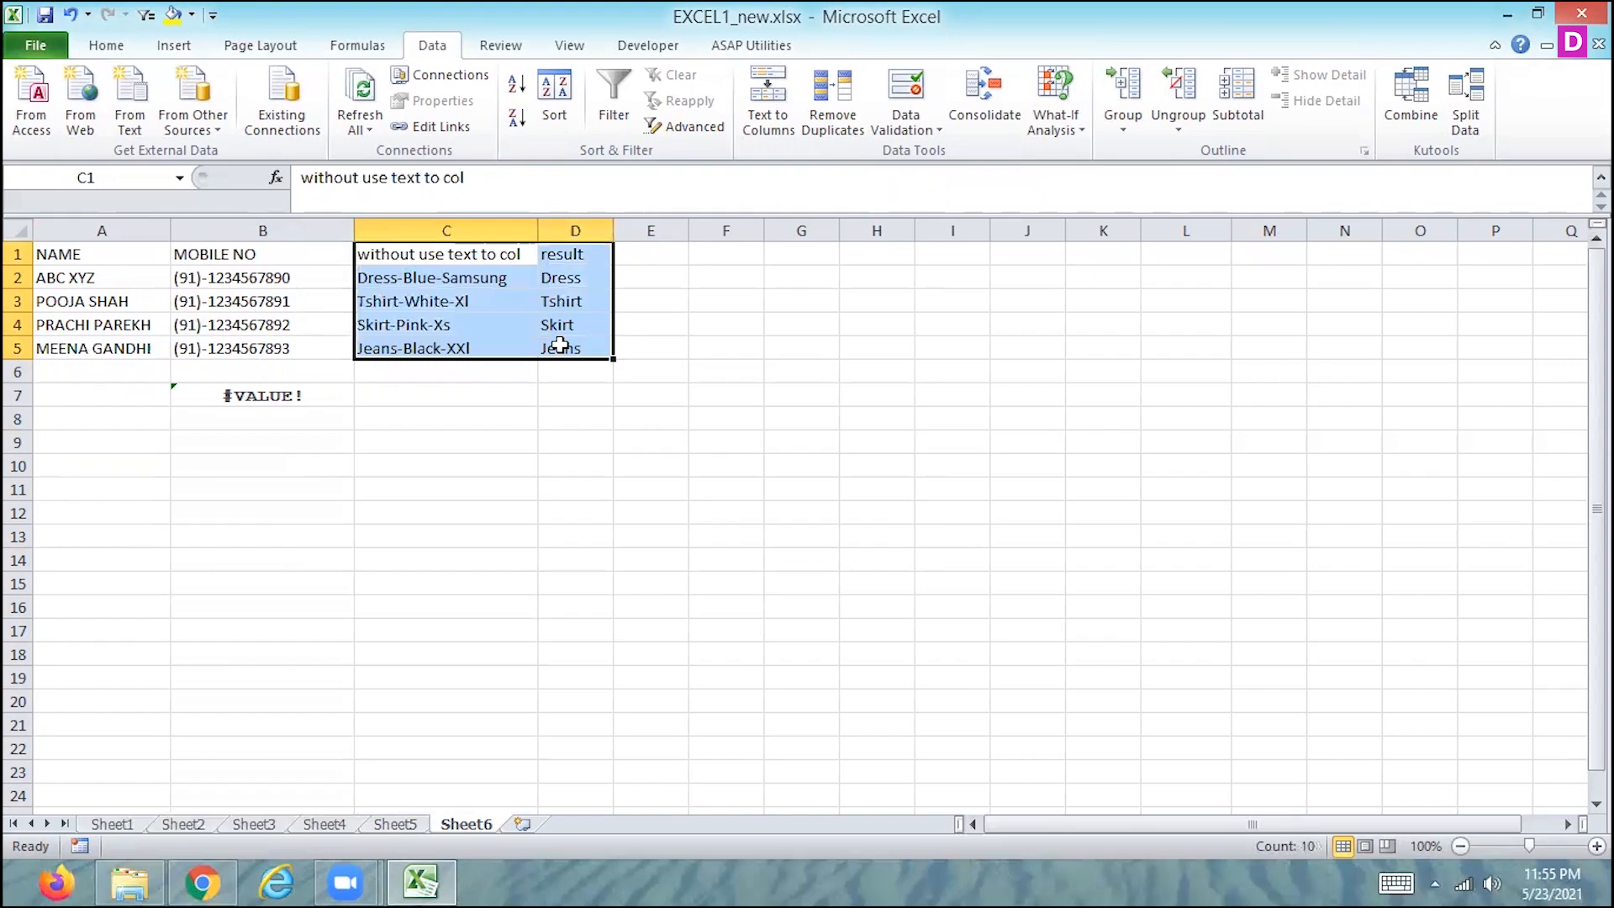
key(ctrl+c)
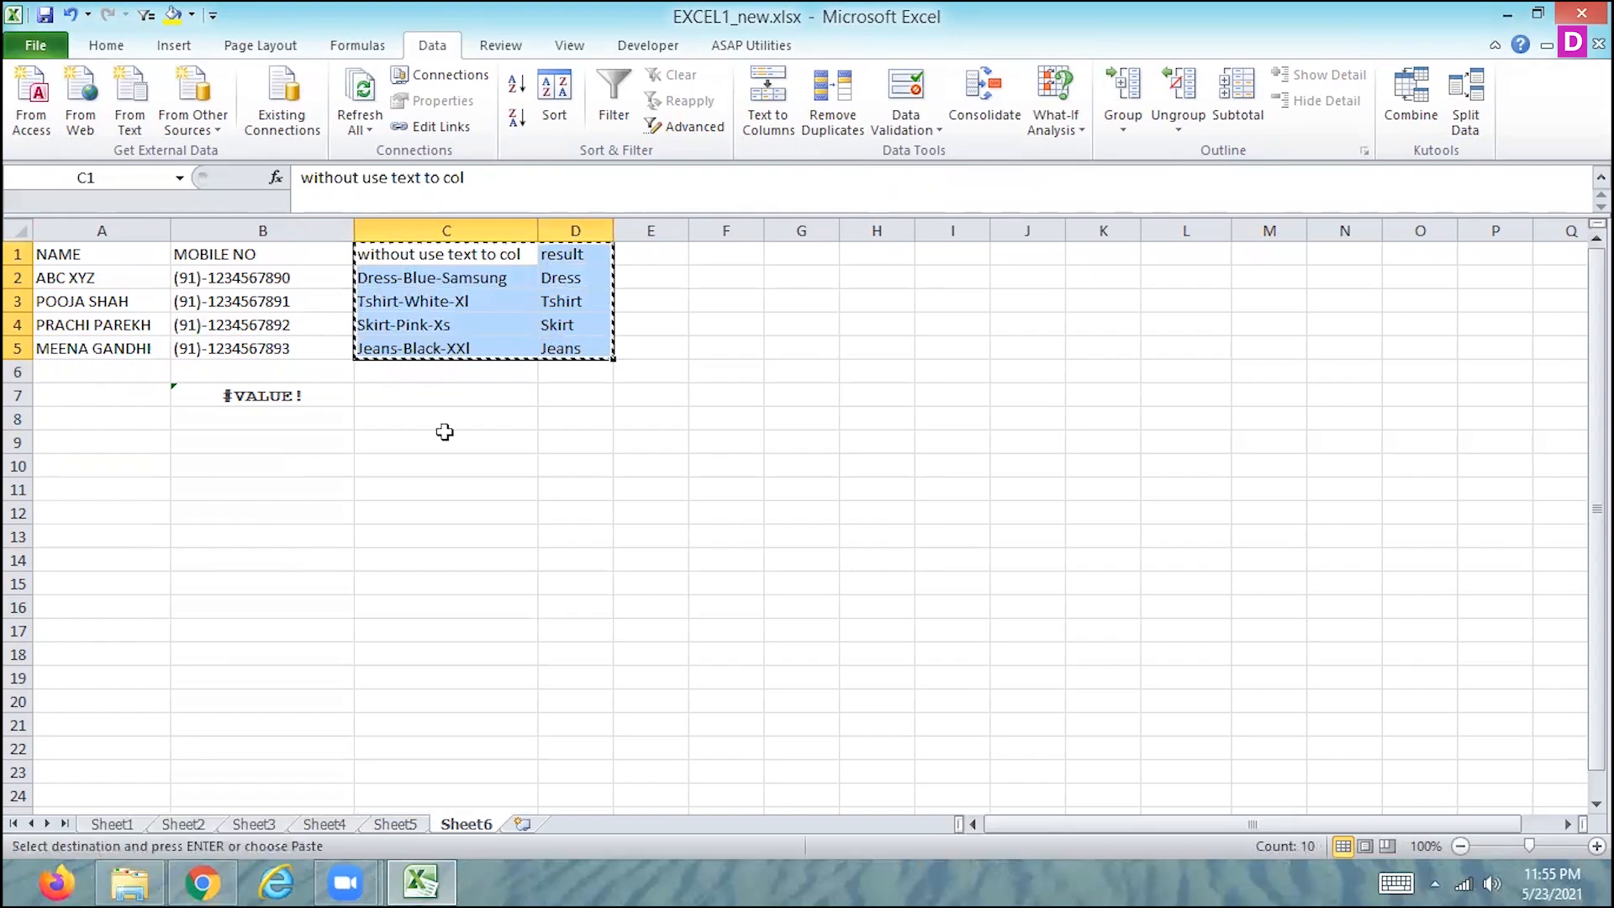
click(58, 519)
key(ctrl+v)
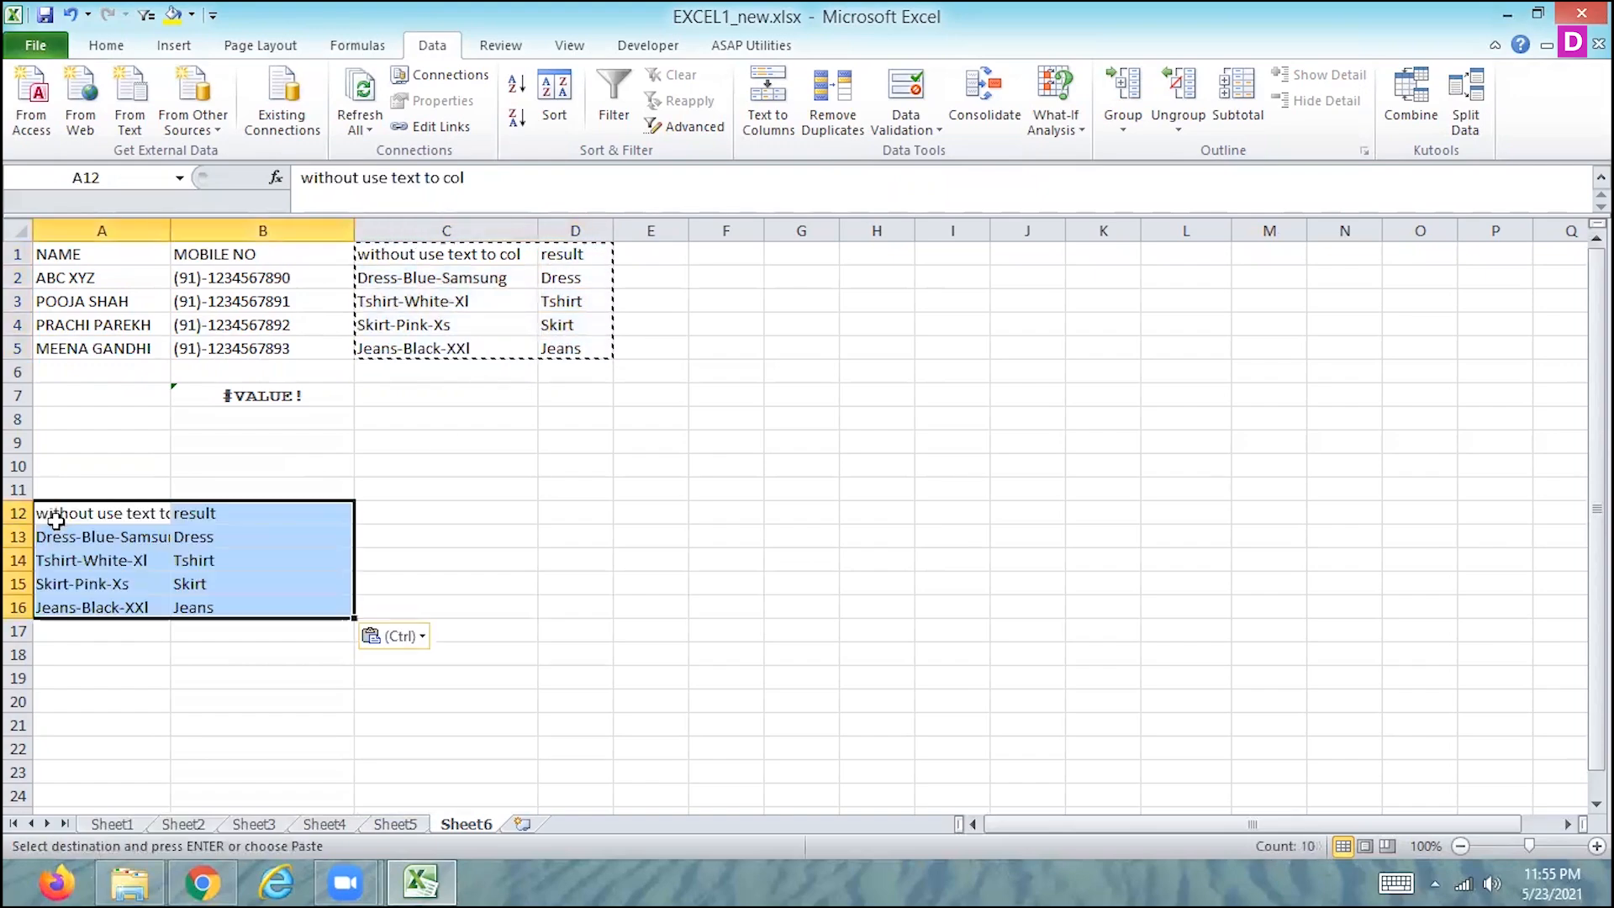
- Delete the leftover LEFT and SEARCH formula from cell B7
click(275, 396)
key(Escape)
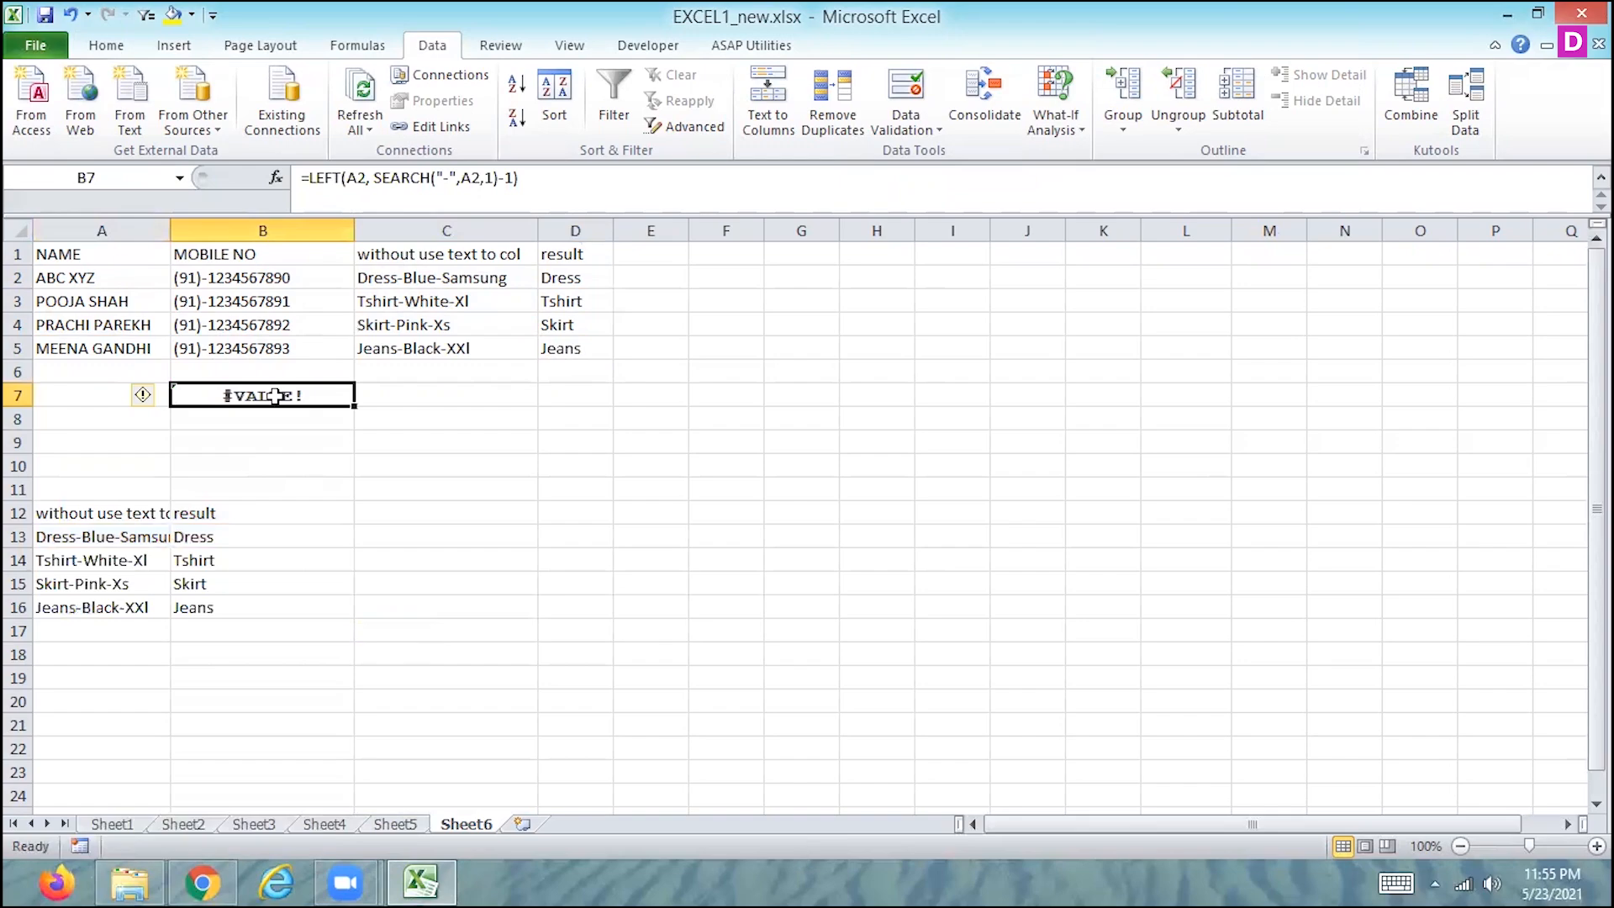
key(Delete)
key(Down)
key(Down)
key(Down)
key(Down)
key(Down)
key(Down)
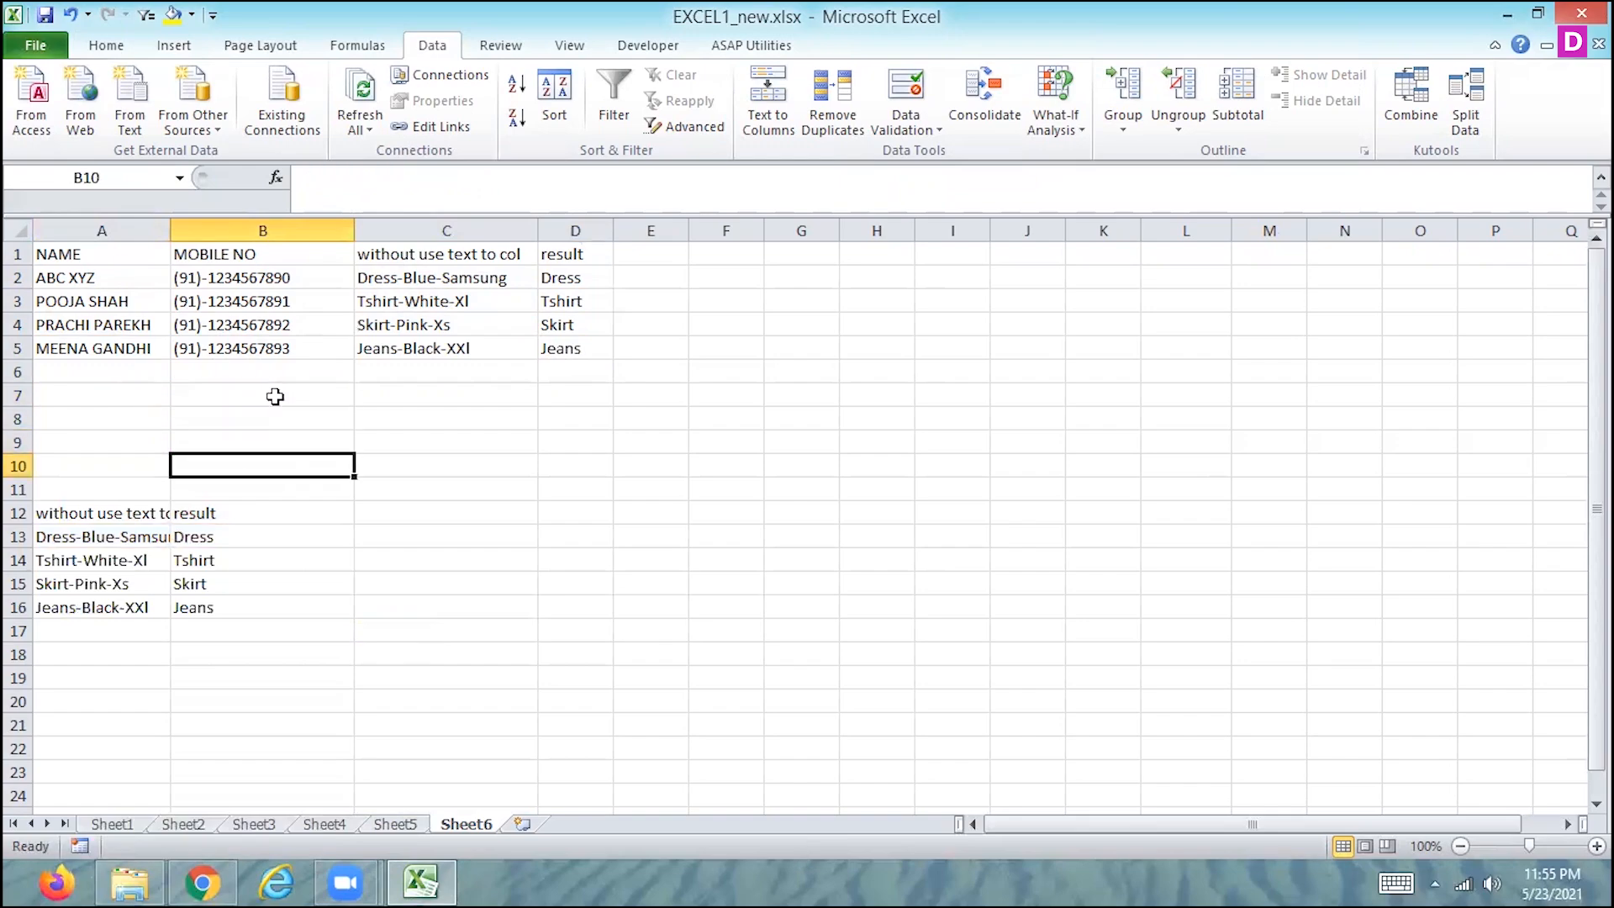
- Apply all borders to the copied table in A12:B16
key(Left)
key(Up)
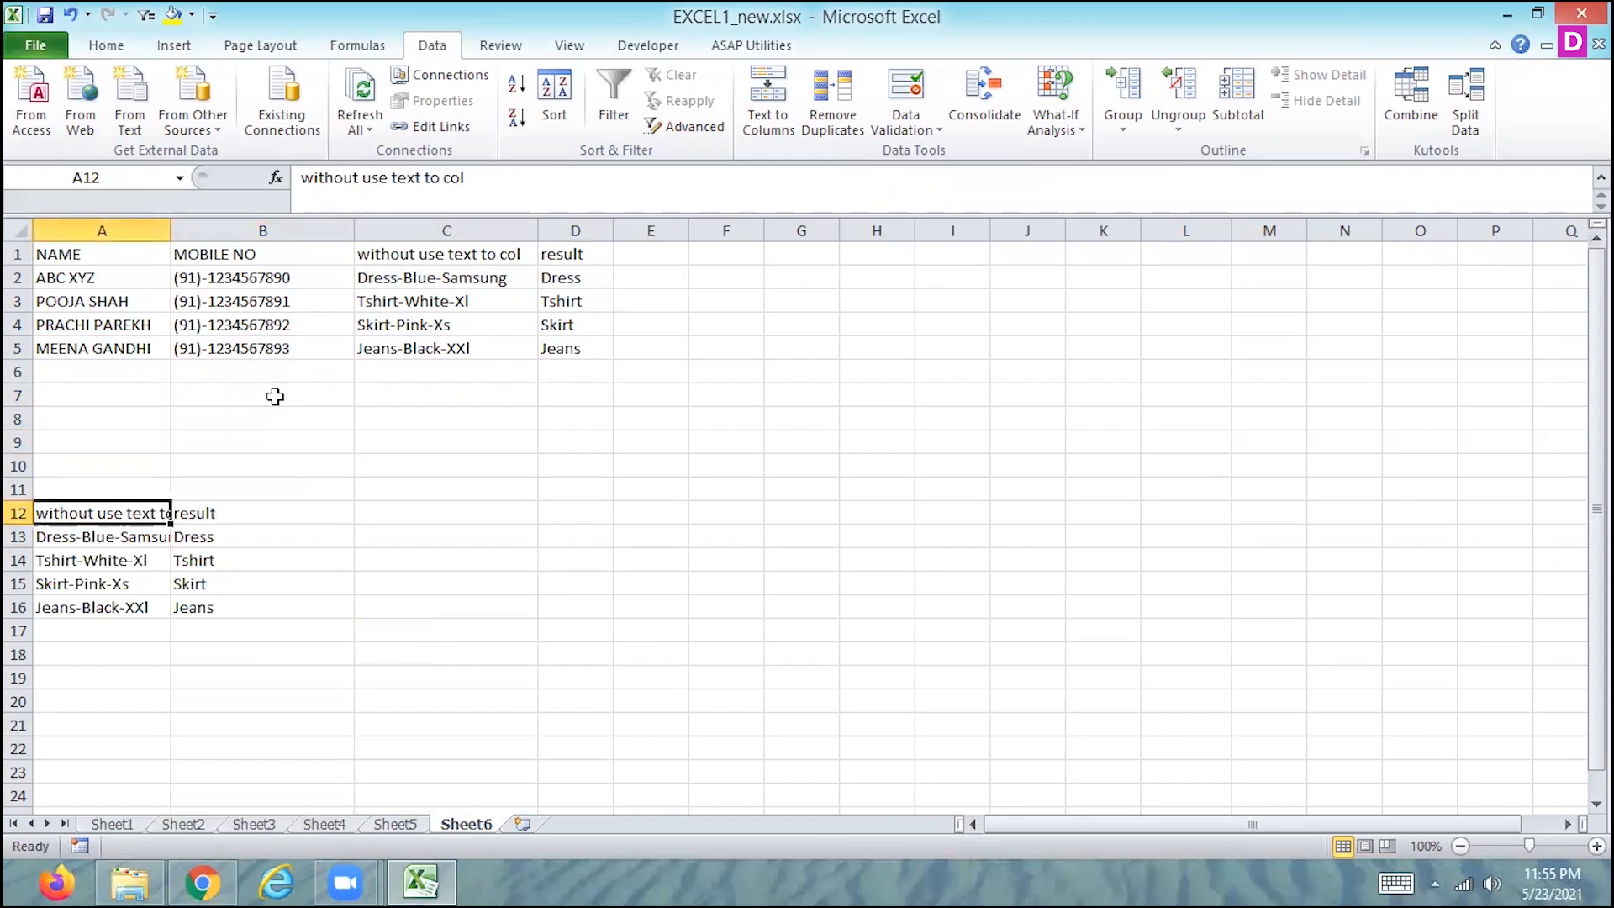
key(ctrl+shift+Down)
key(ctrl+shift+Right)
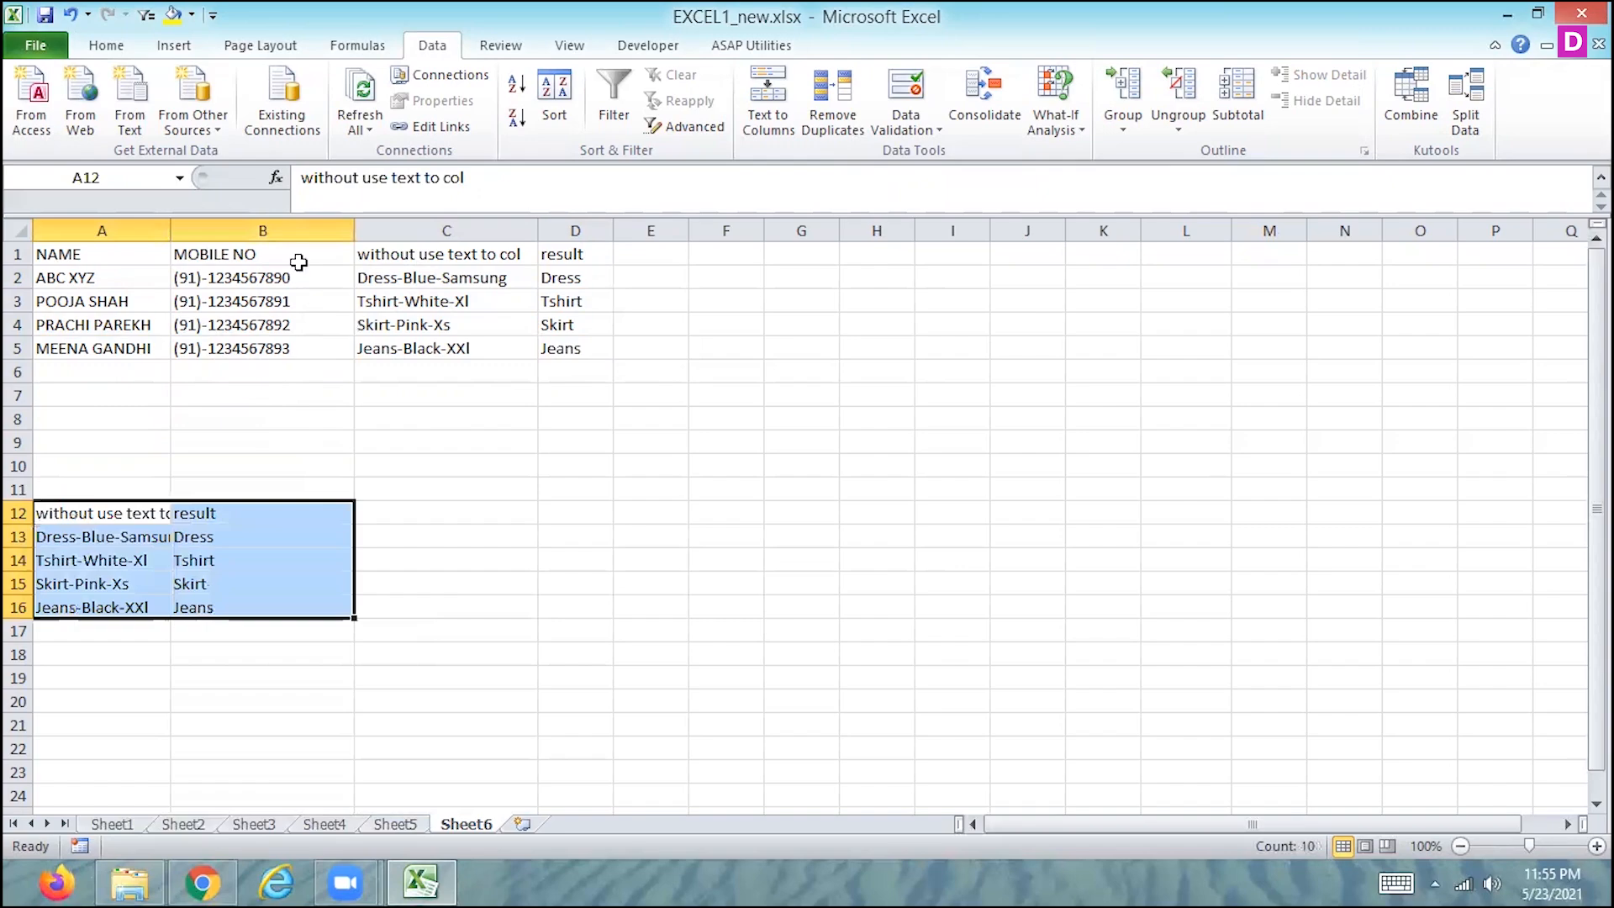
click(106, 46)
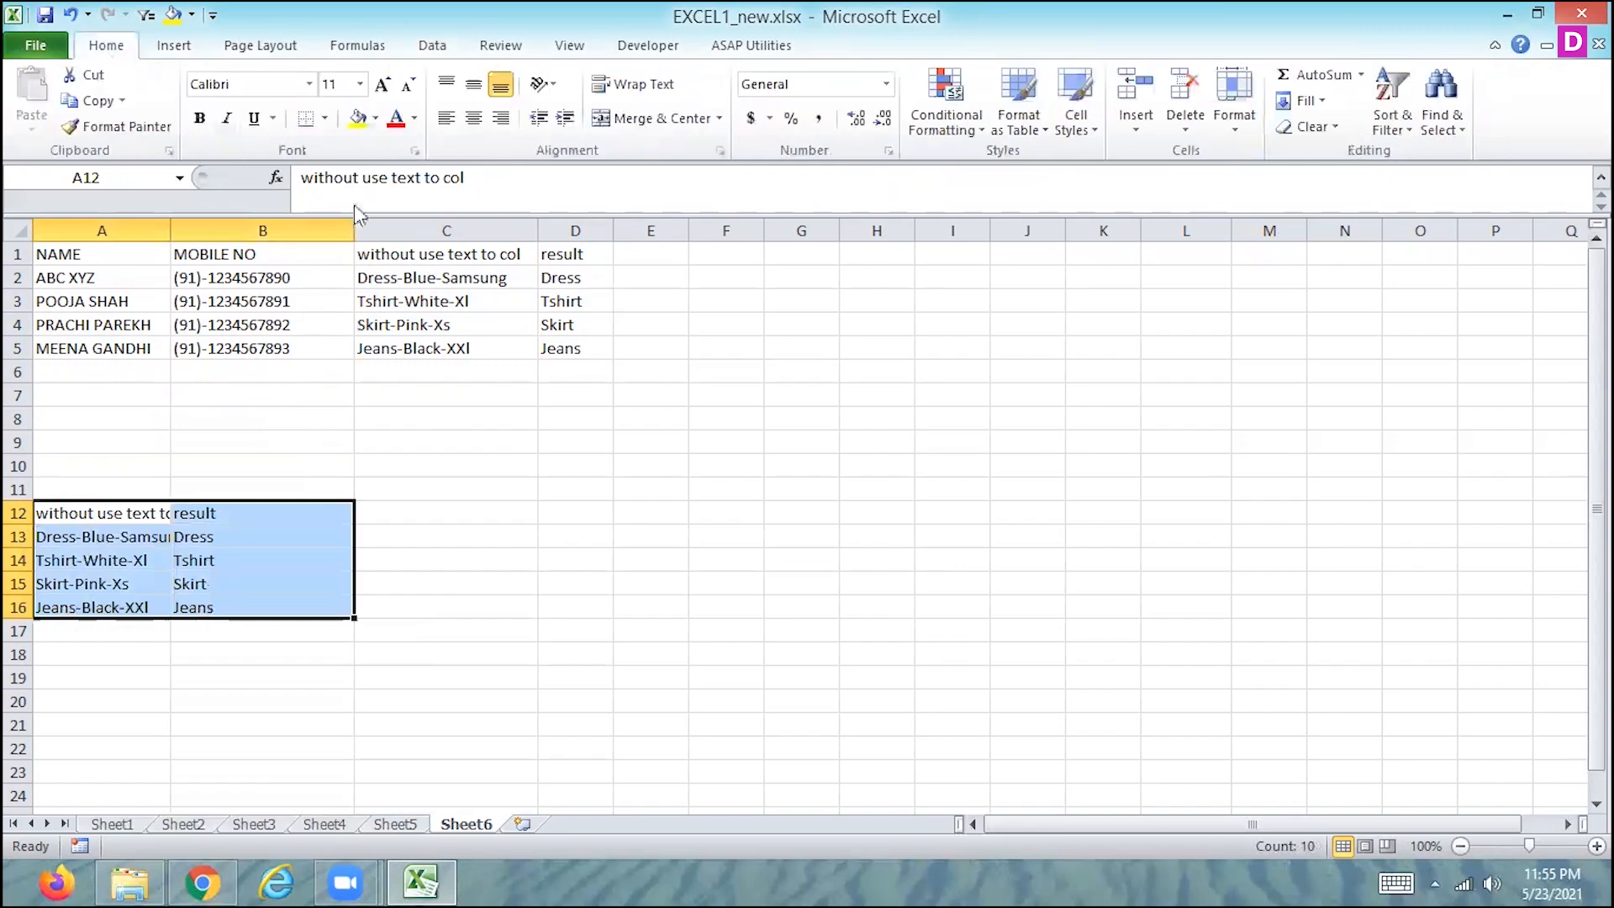
click(324, 119)
click(211, 306)
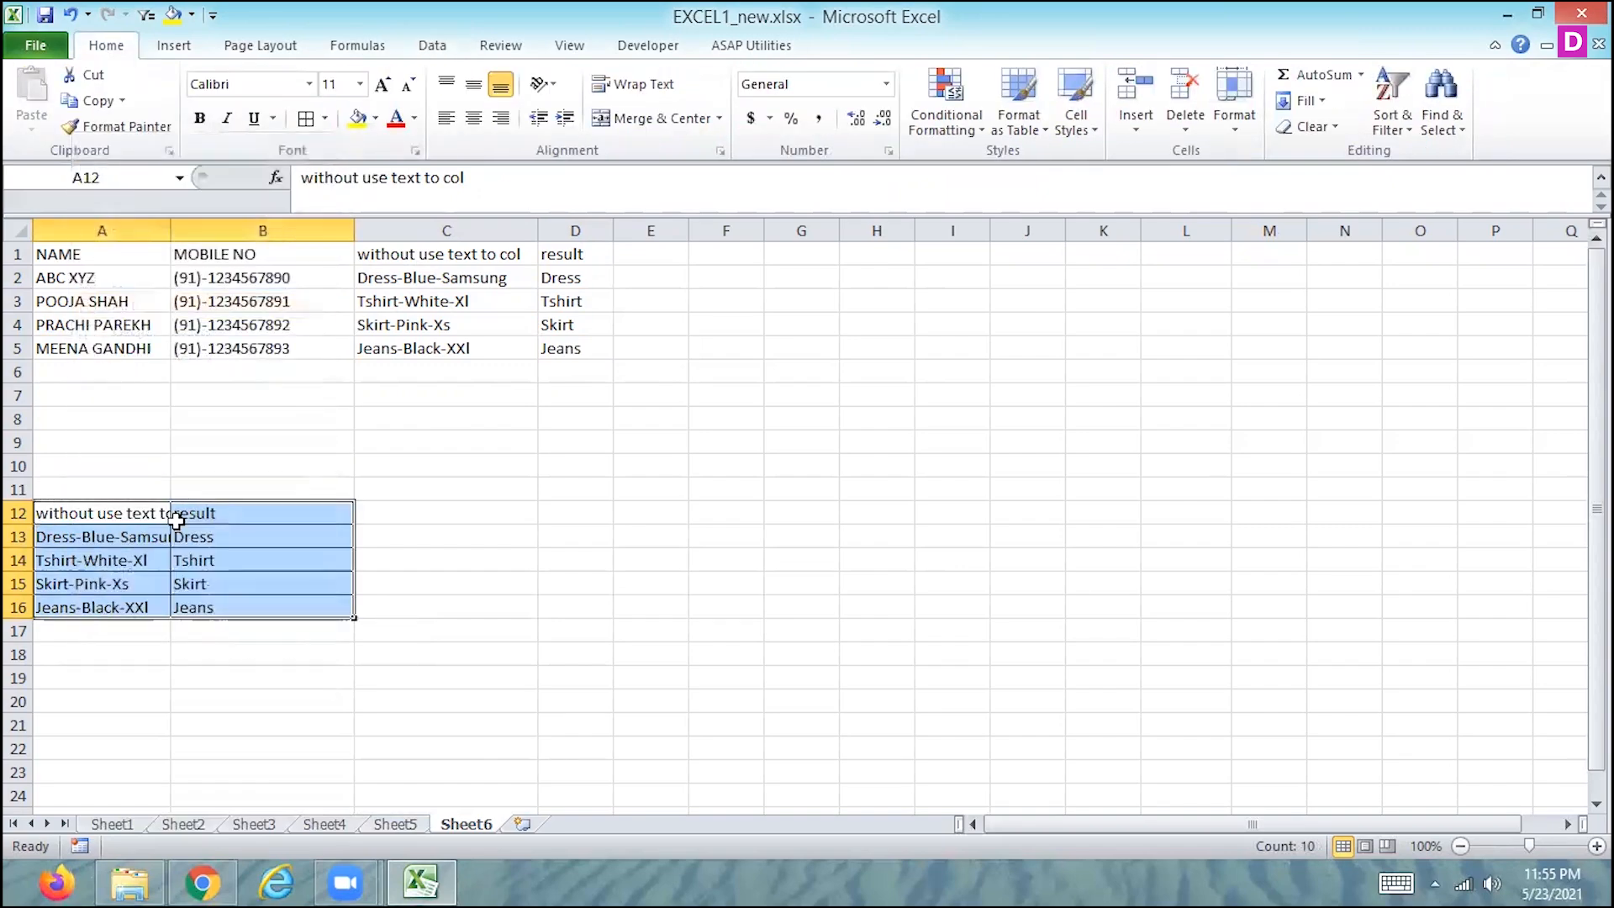
- Bold the header cells A12:B12 and widen column A to fit the "without use text to col" heading
click(178, 514)
drag(135, 512, 199, 513)
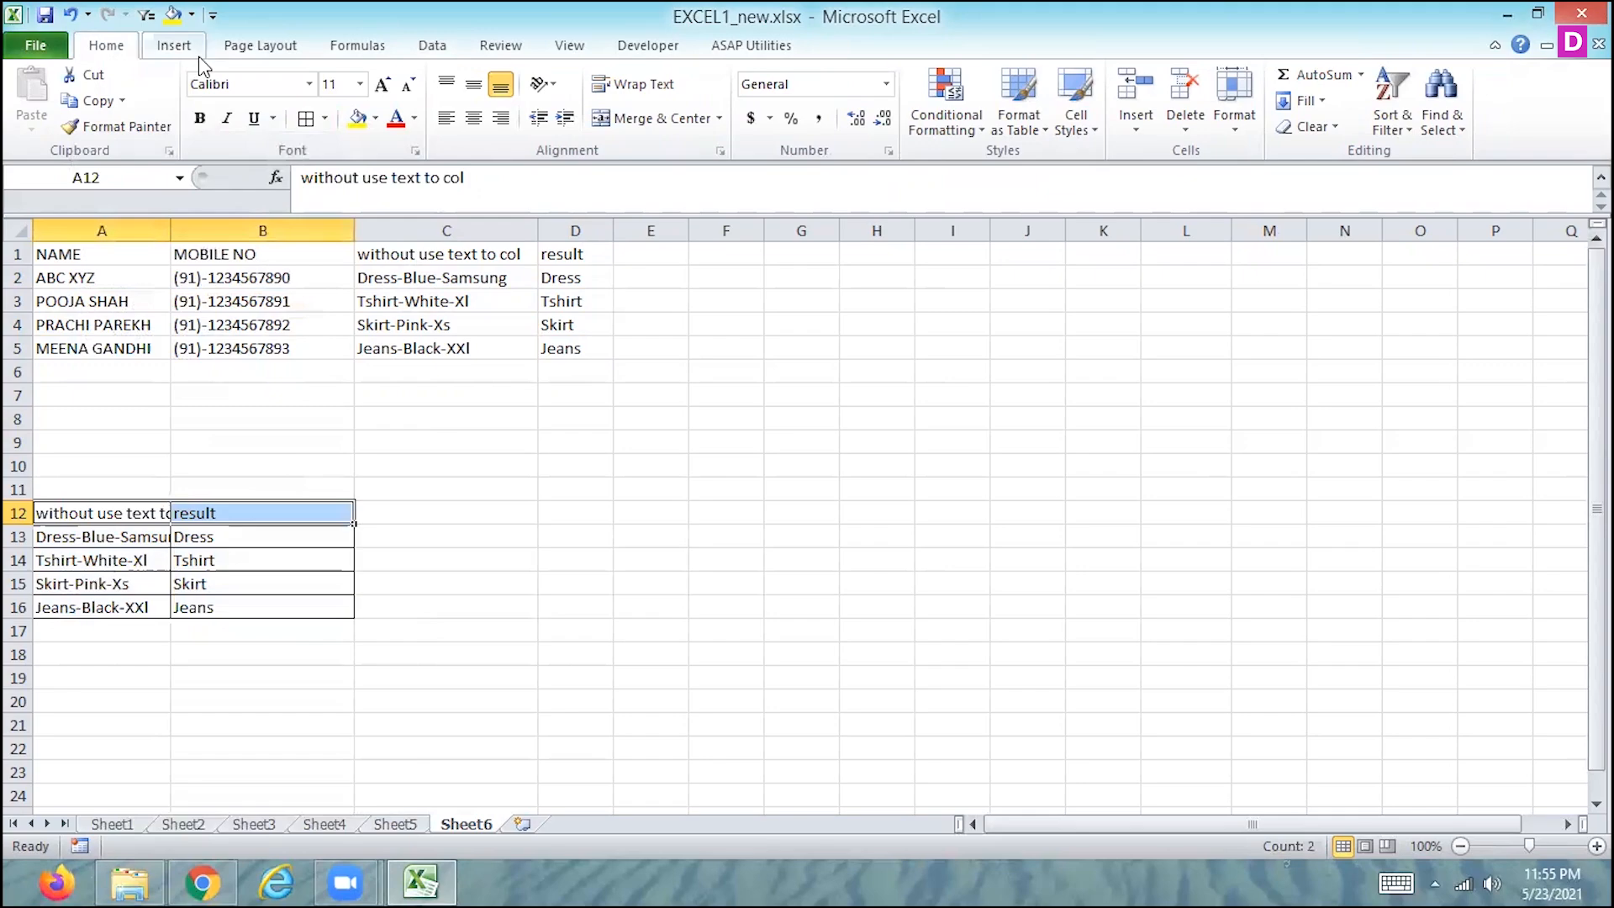
click(199, 119)
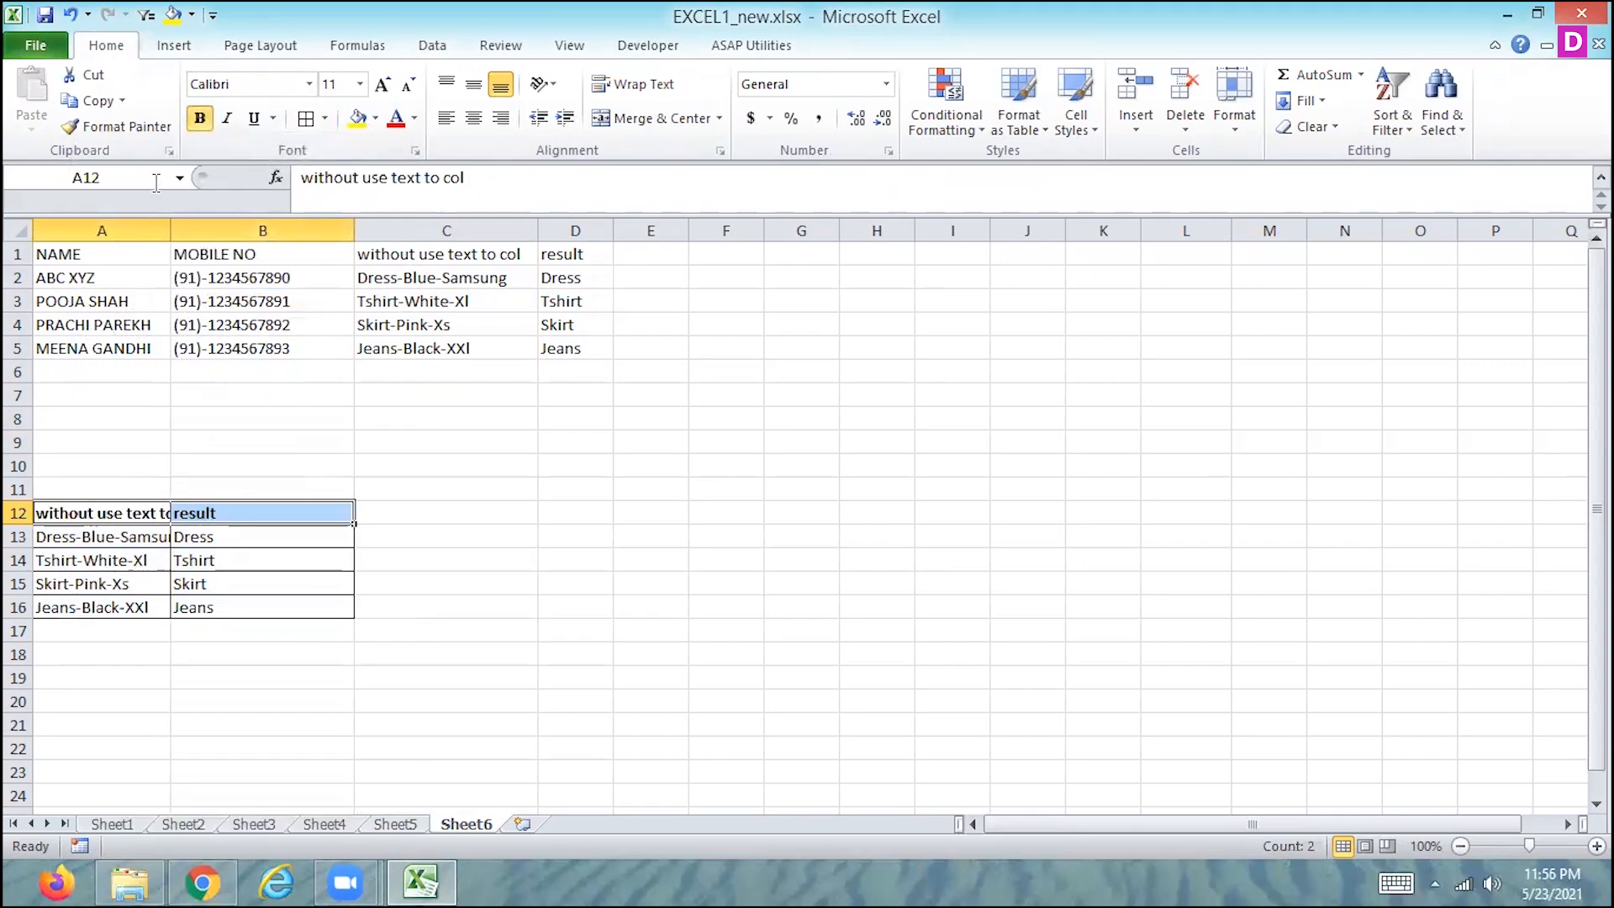
drag(170, 224, 201, 224)
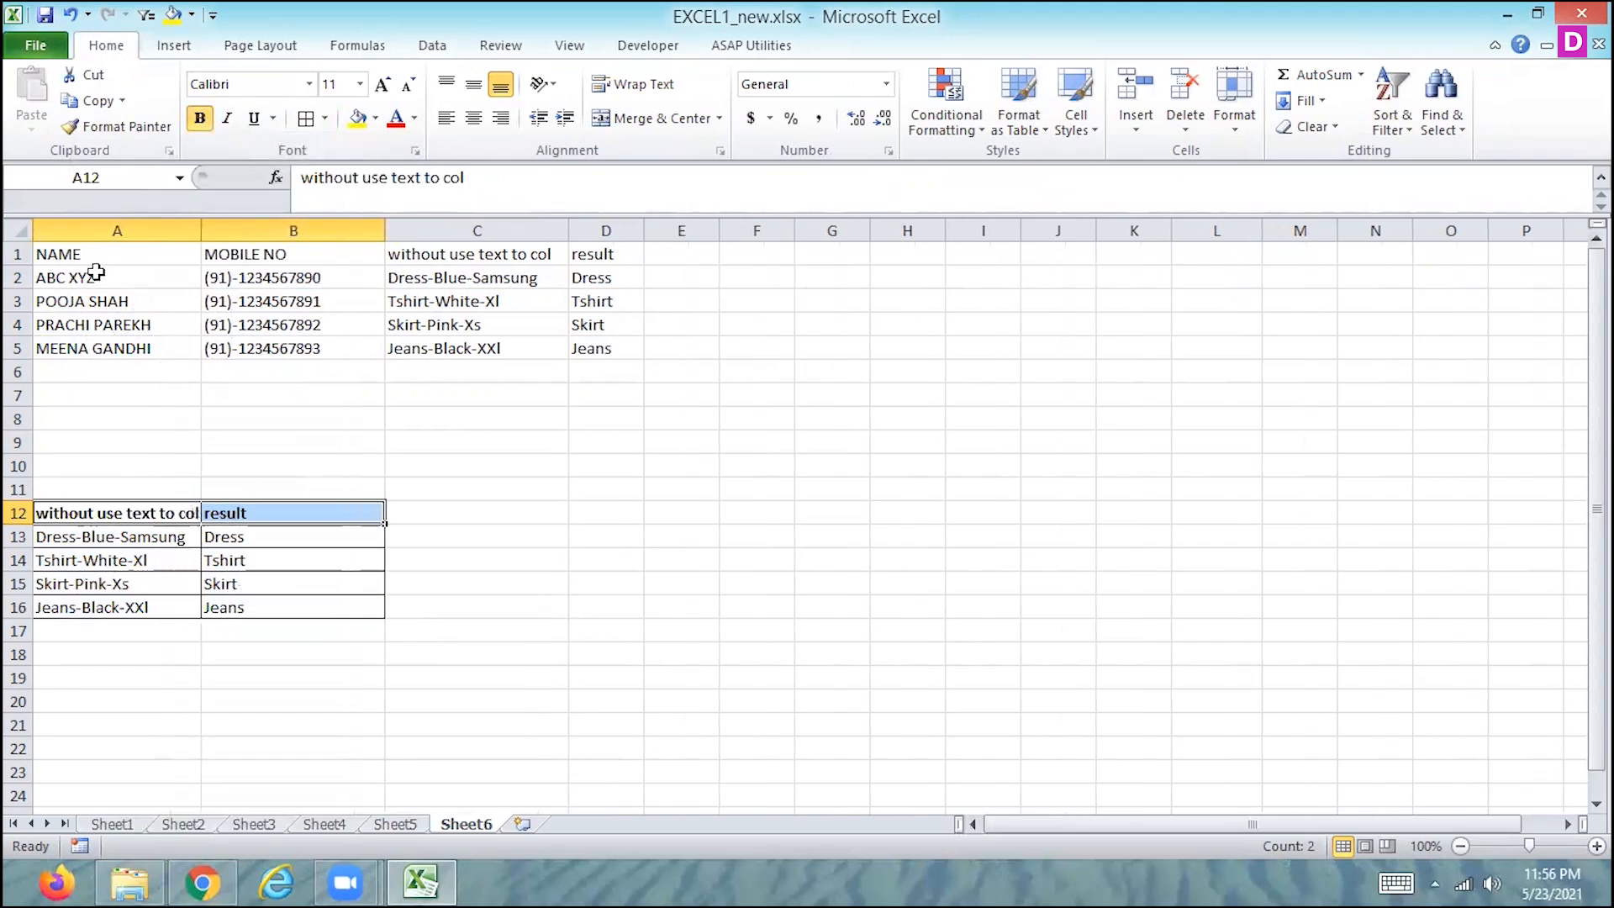
- Clear the original data in C1:D5 and insert a blank row above the NAME and MOBILE NO headers
drag(468, 256, 579, 343)
key(Delete)
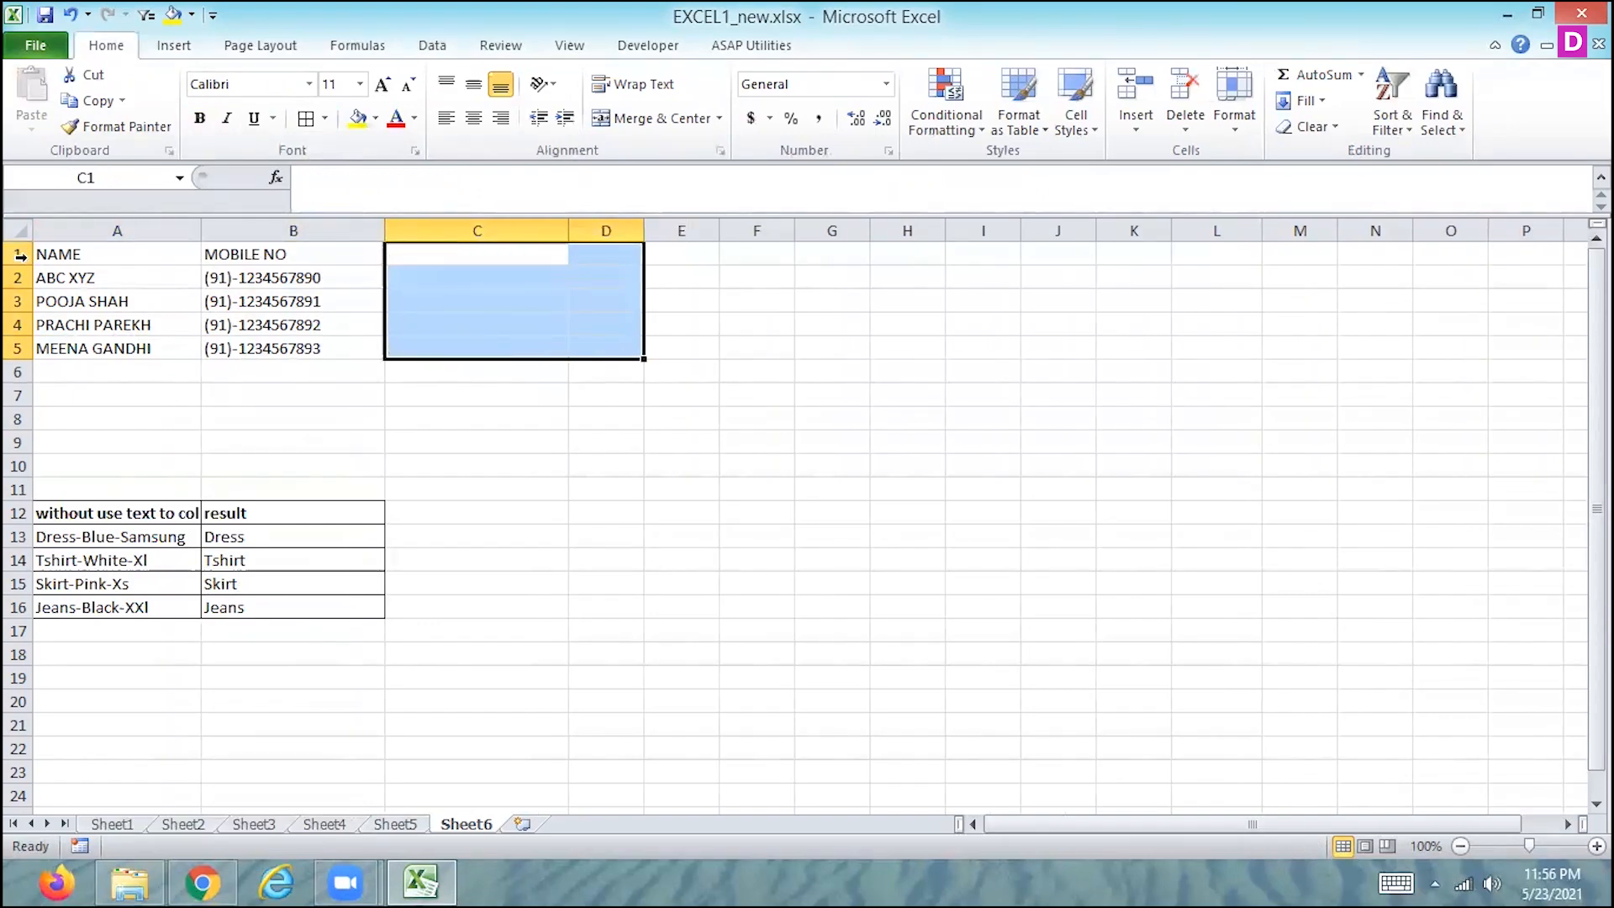
click(18, 254)
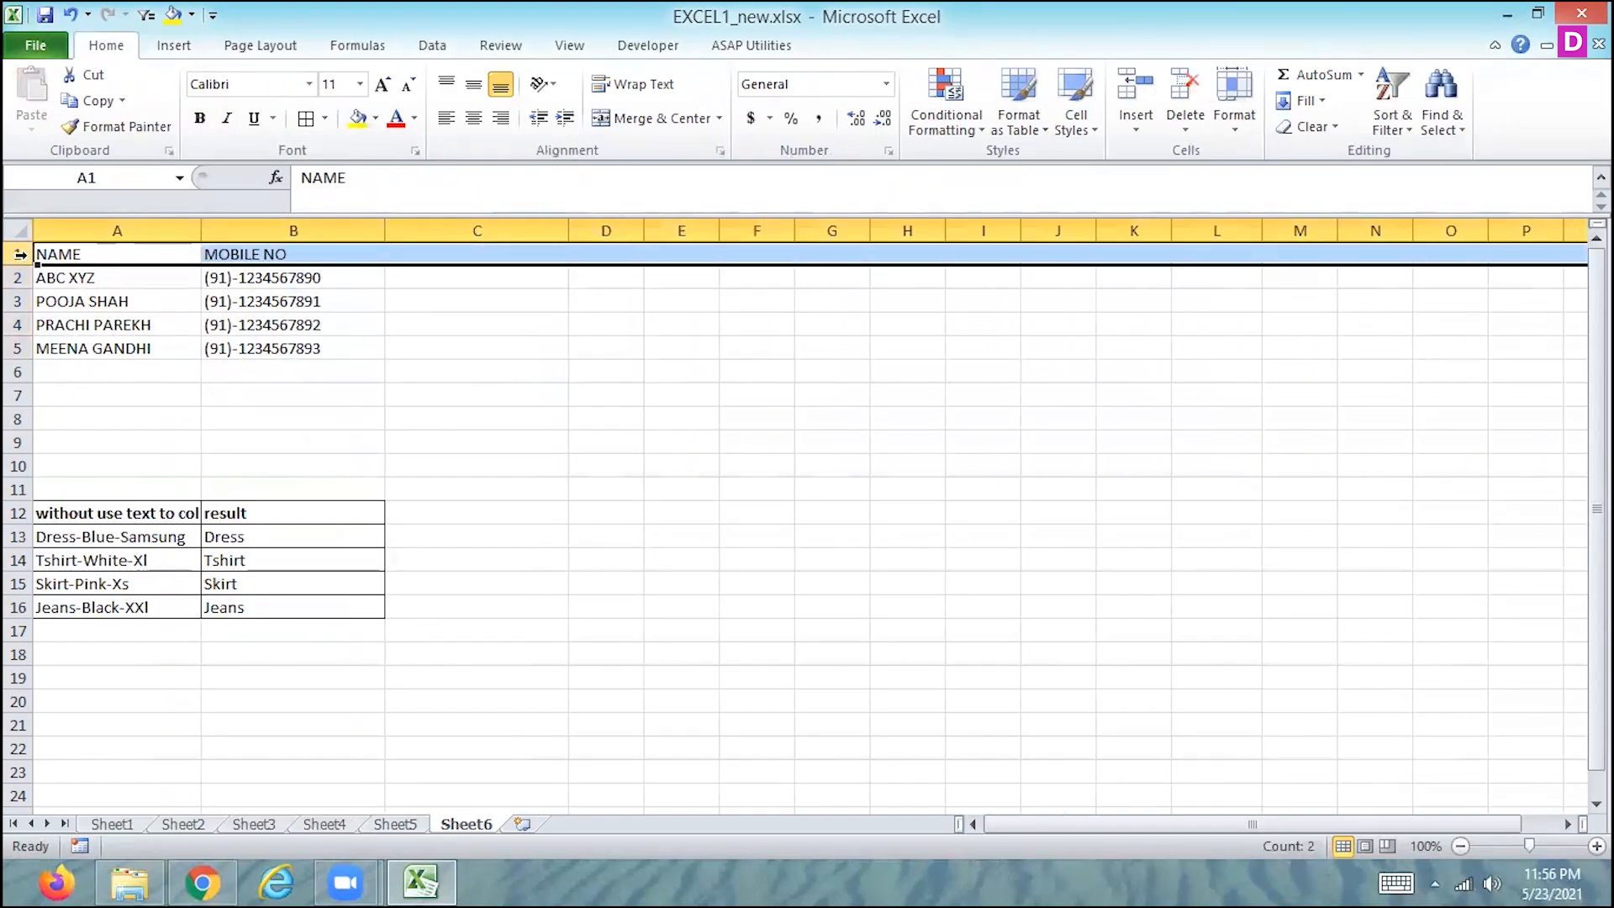
key(ctrl+shift+plus)
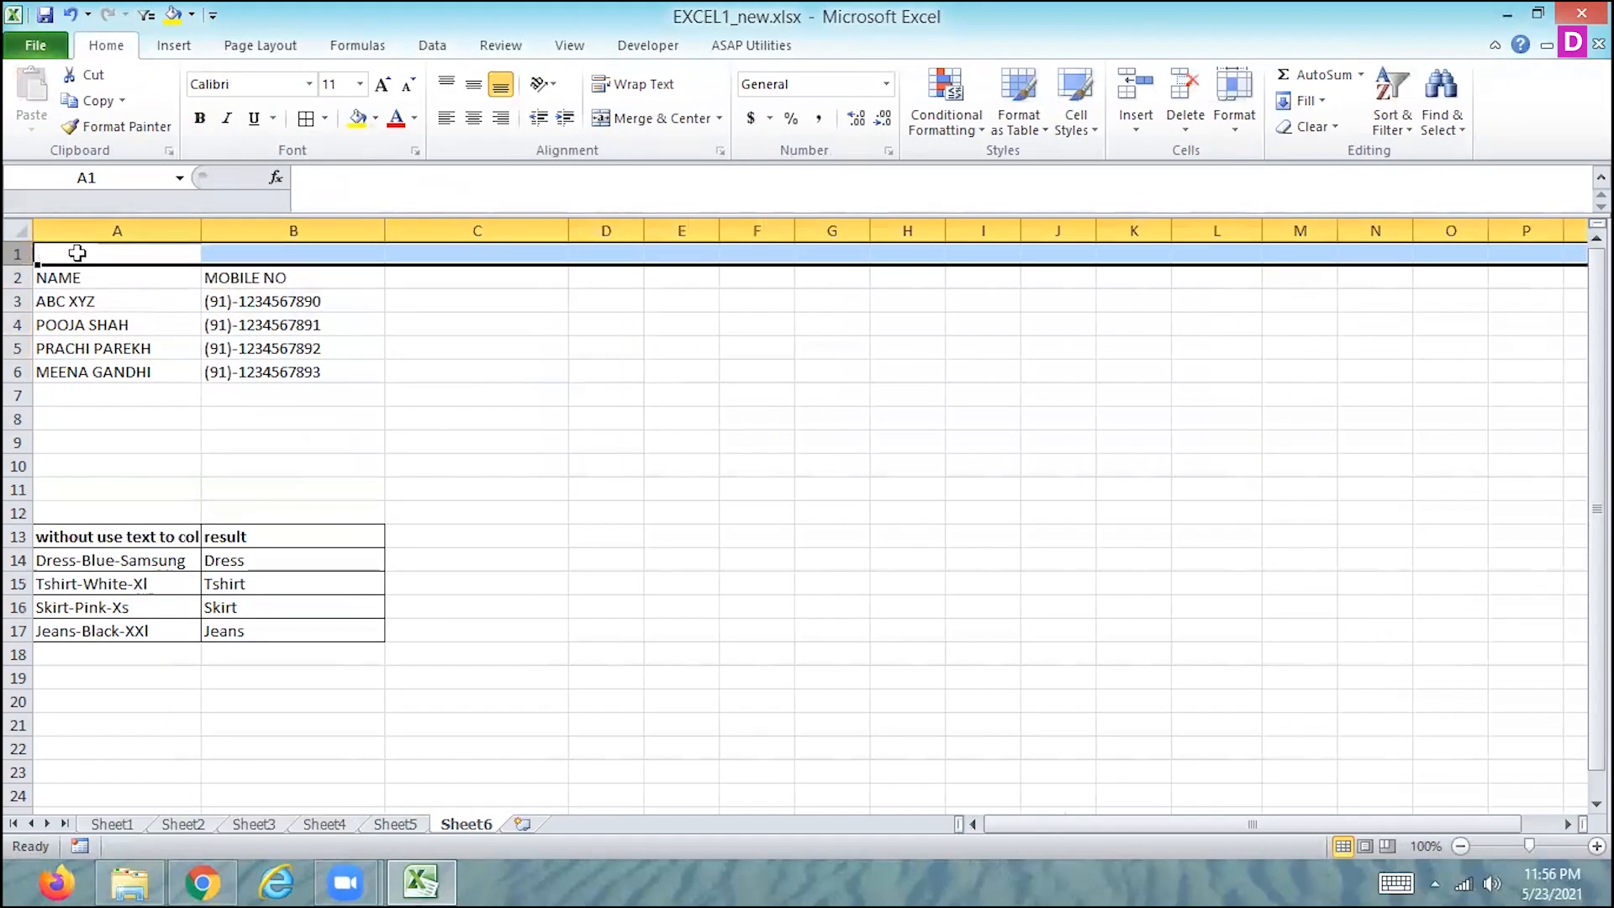
- Enter the heading "with using of text to col" in cell A1 above the name and mobile number table
click(119, 252)
drag(120, 252, 209, 255)
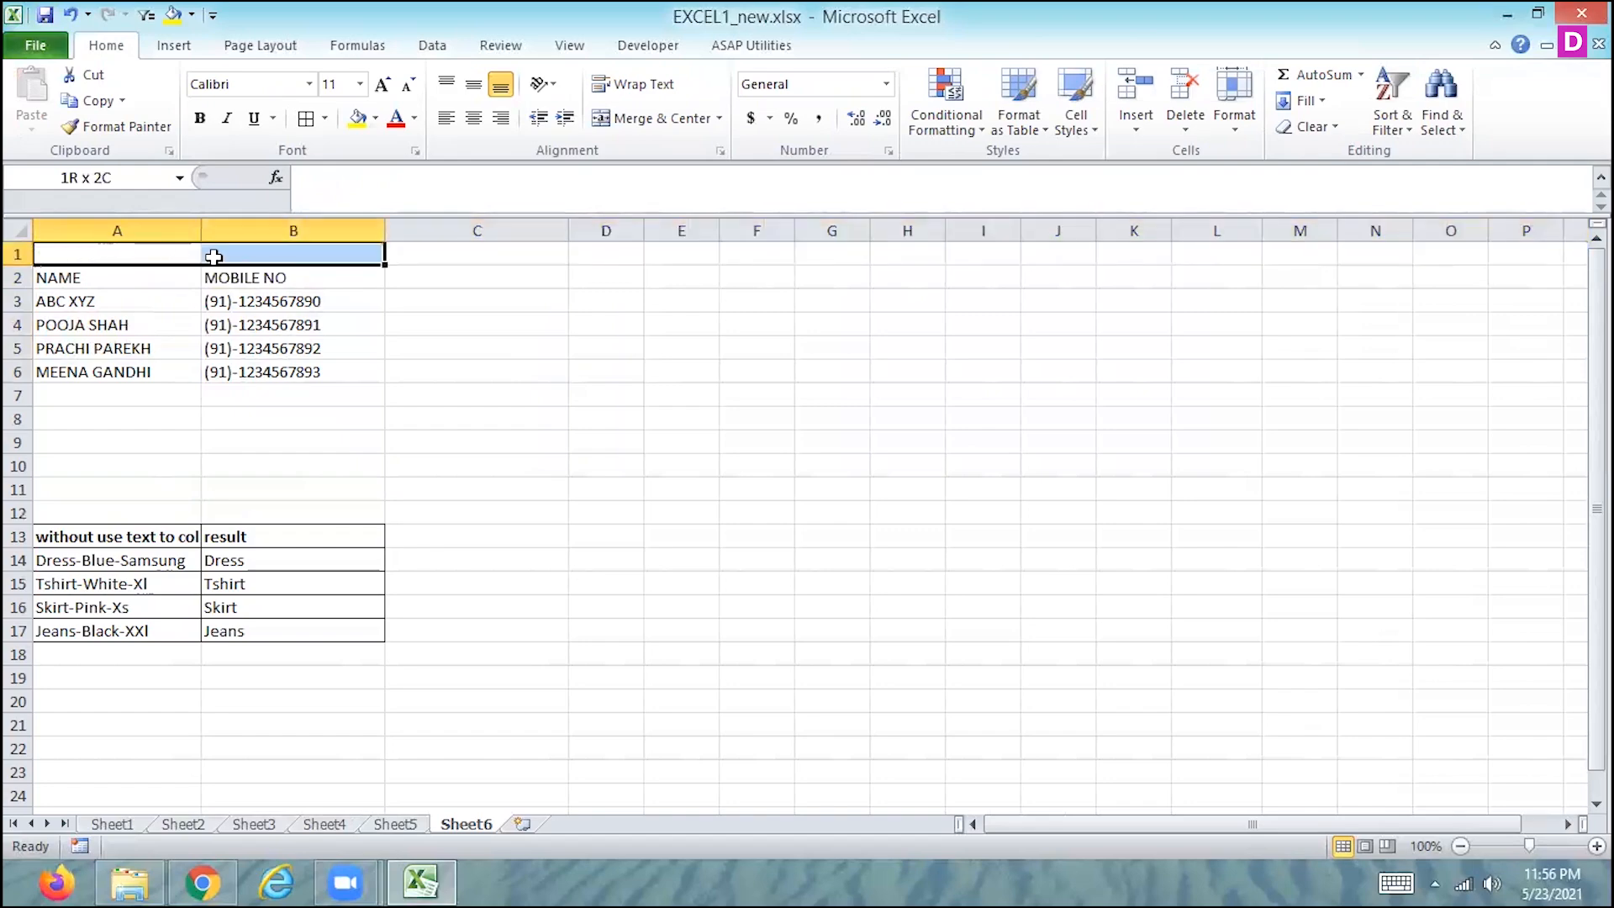
click(131, 256)
text(w)
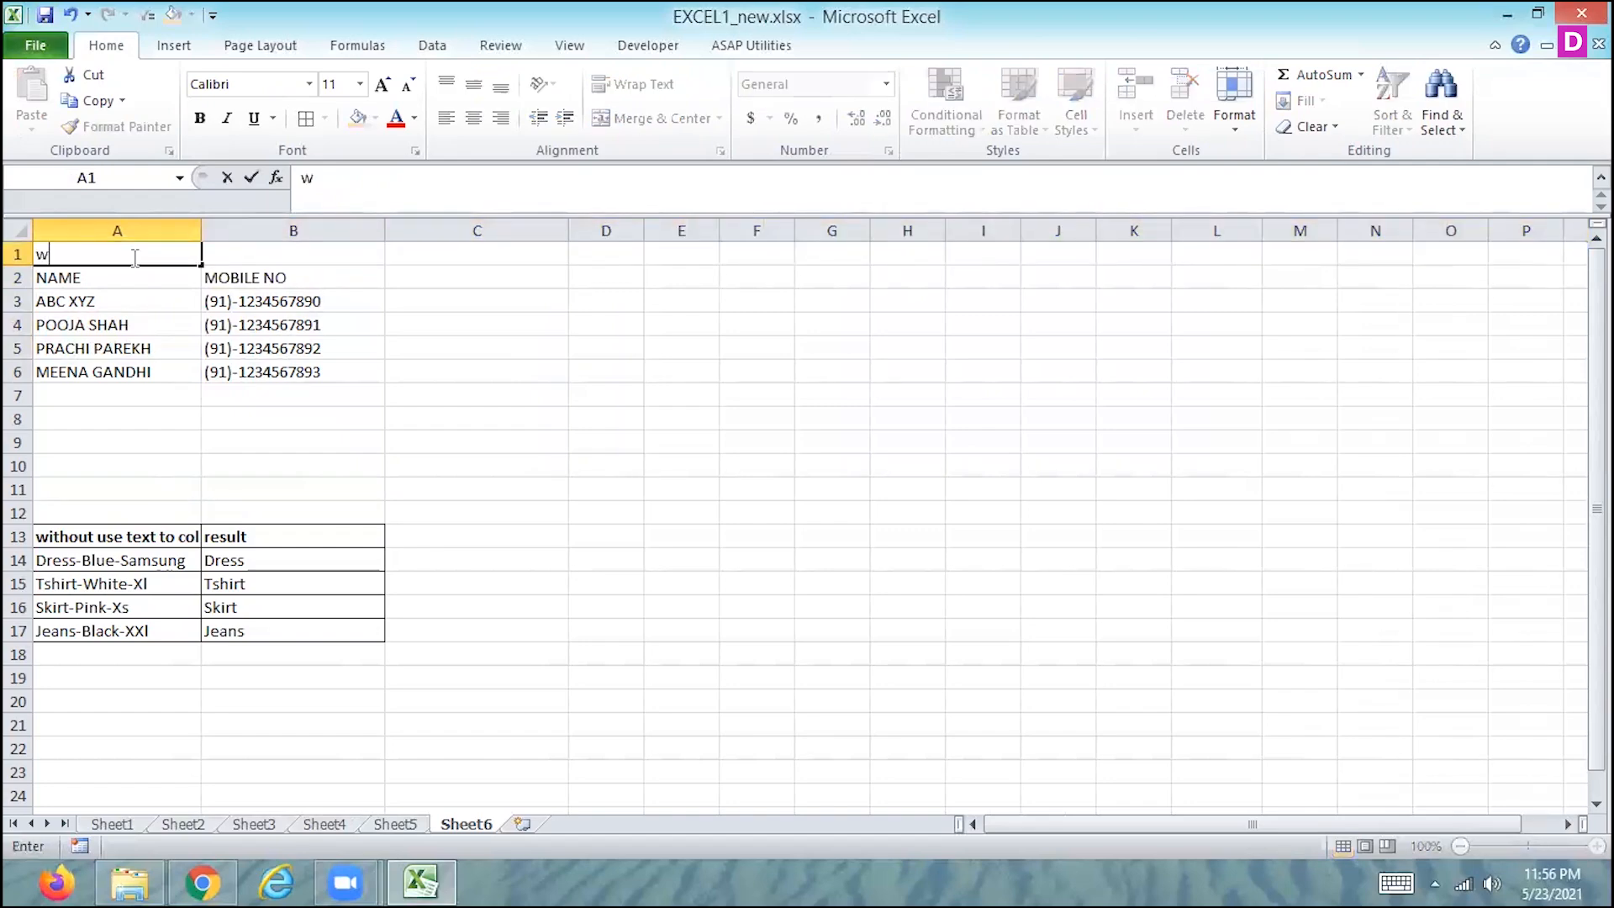
text(ith using of)
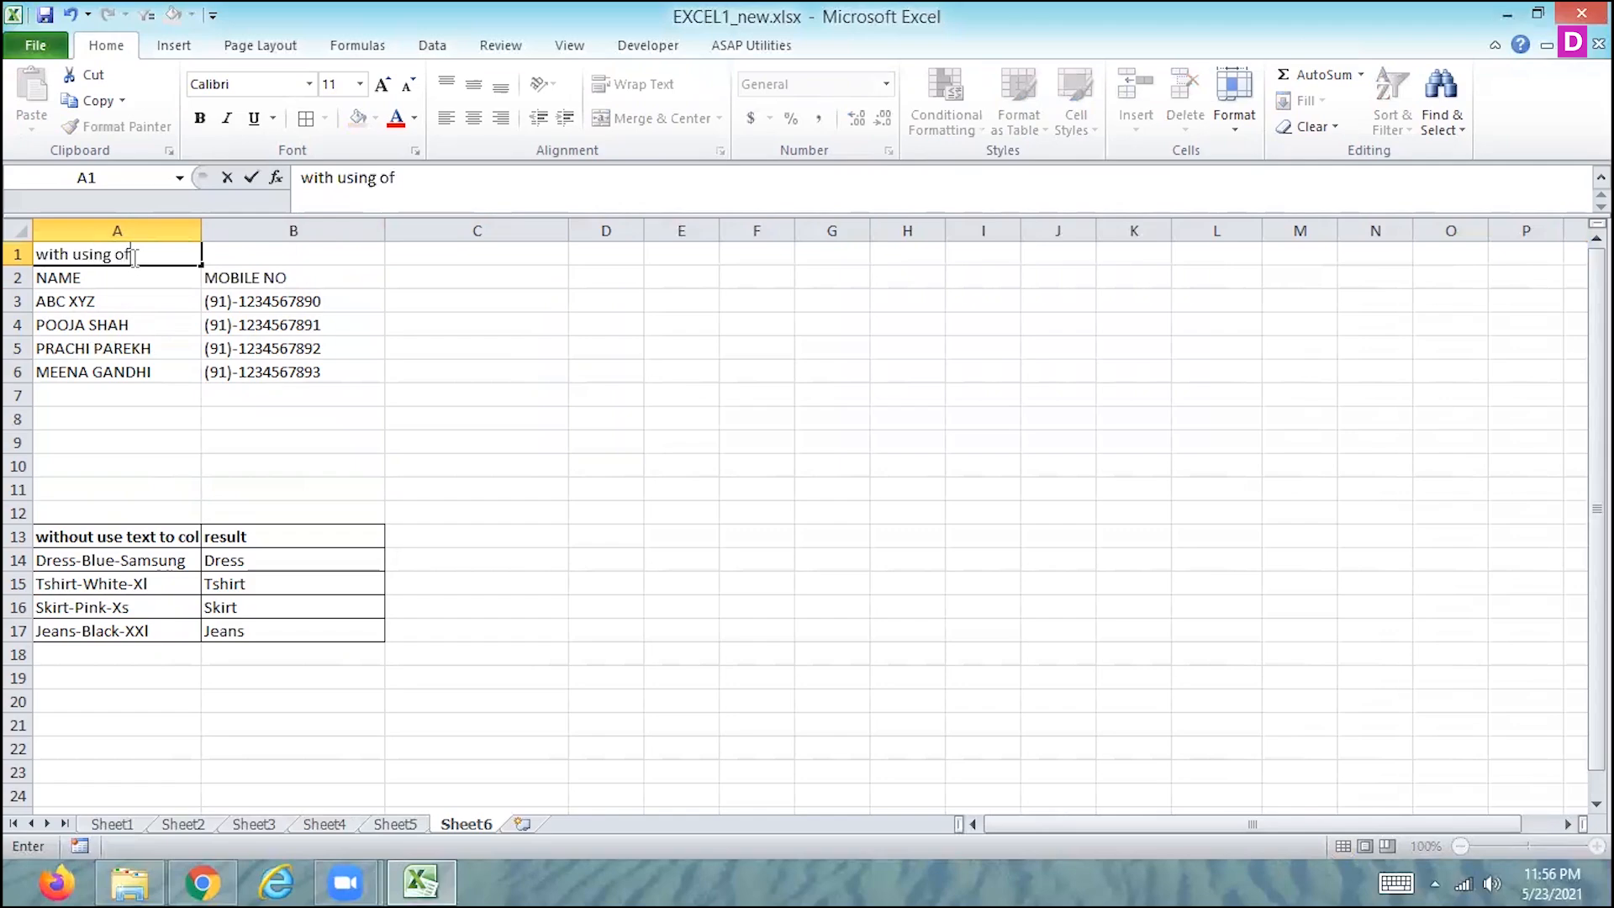
text( text to colum)
key(BackSpace)
key(BackSpace)
key(BackSpace)
text(l)
key(Return)
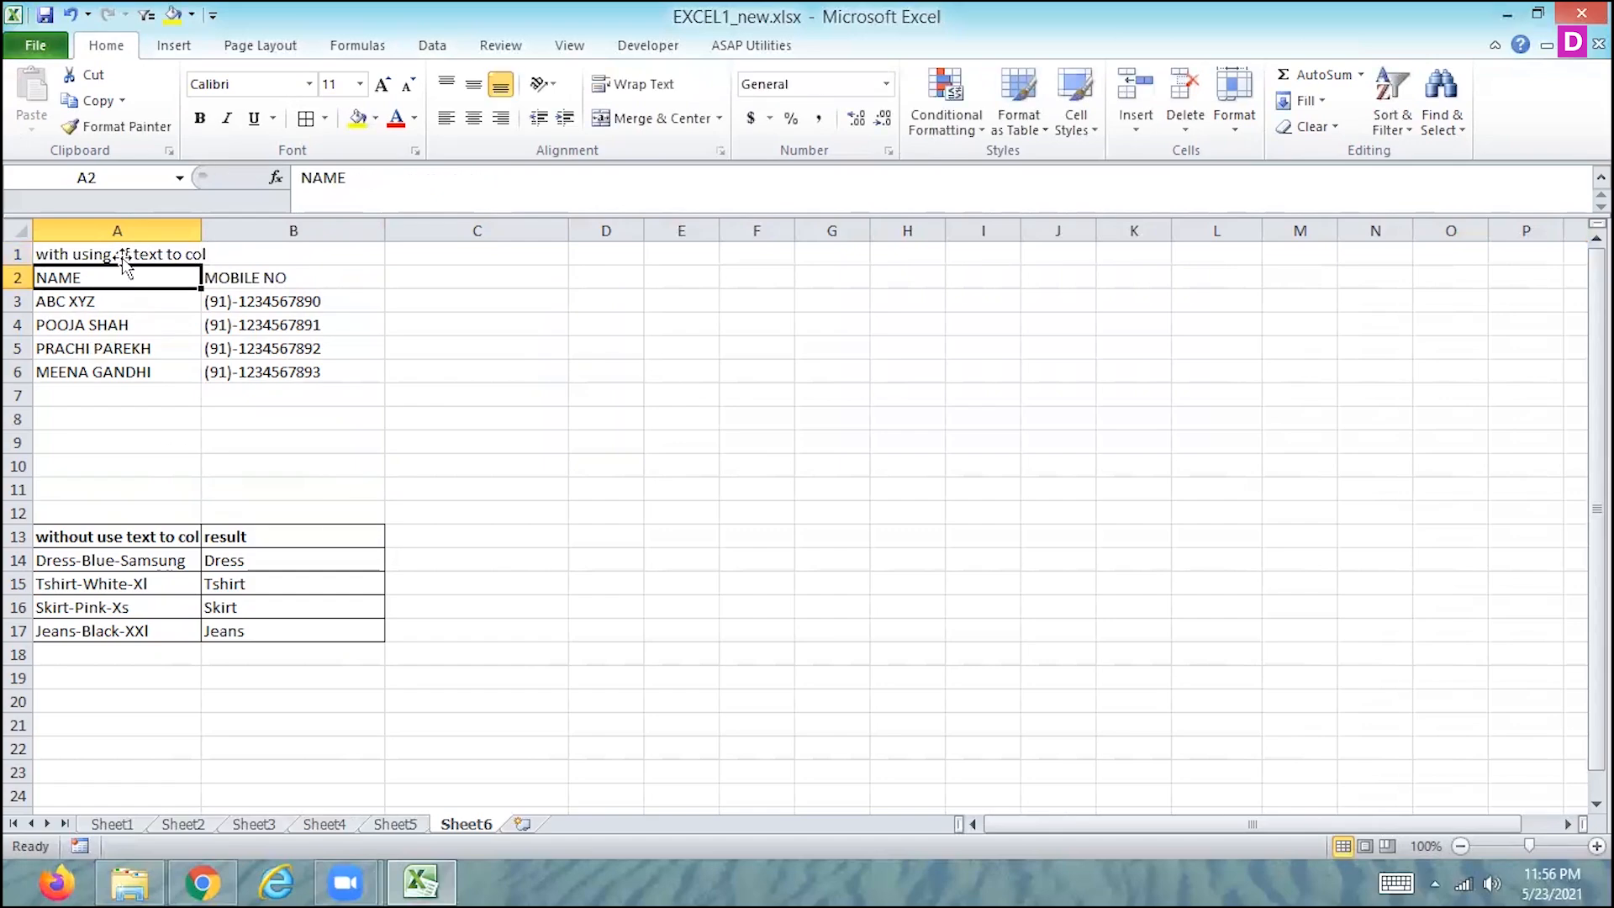
- Merge and center the heading across A1:B1, and apply all borders to the table in A2:B6
drag(126, 254, 217, 261)
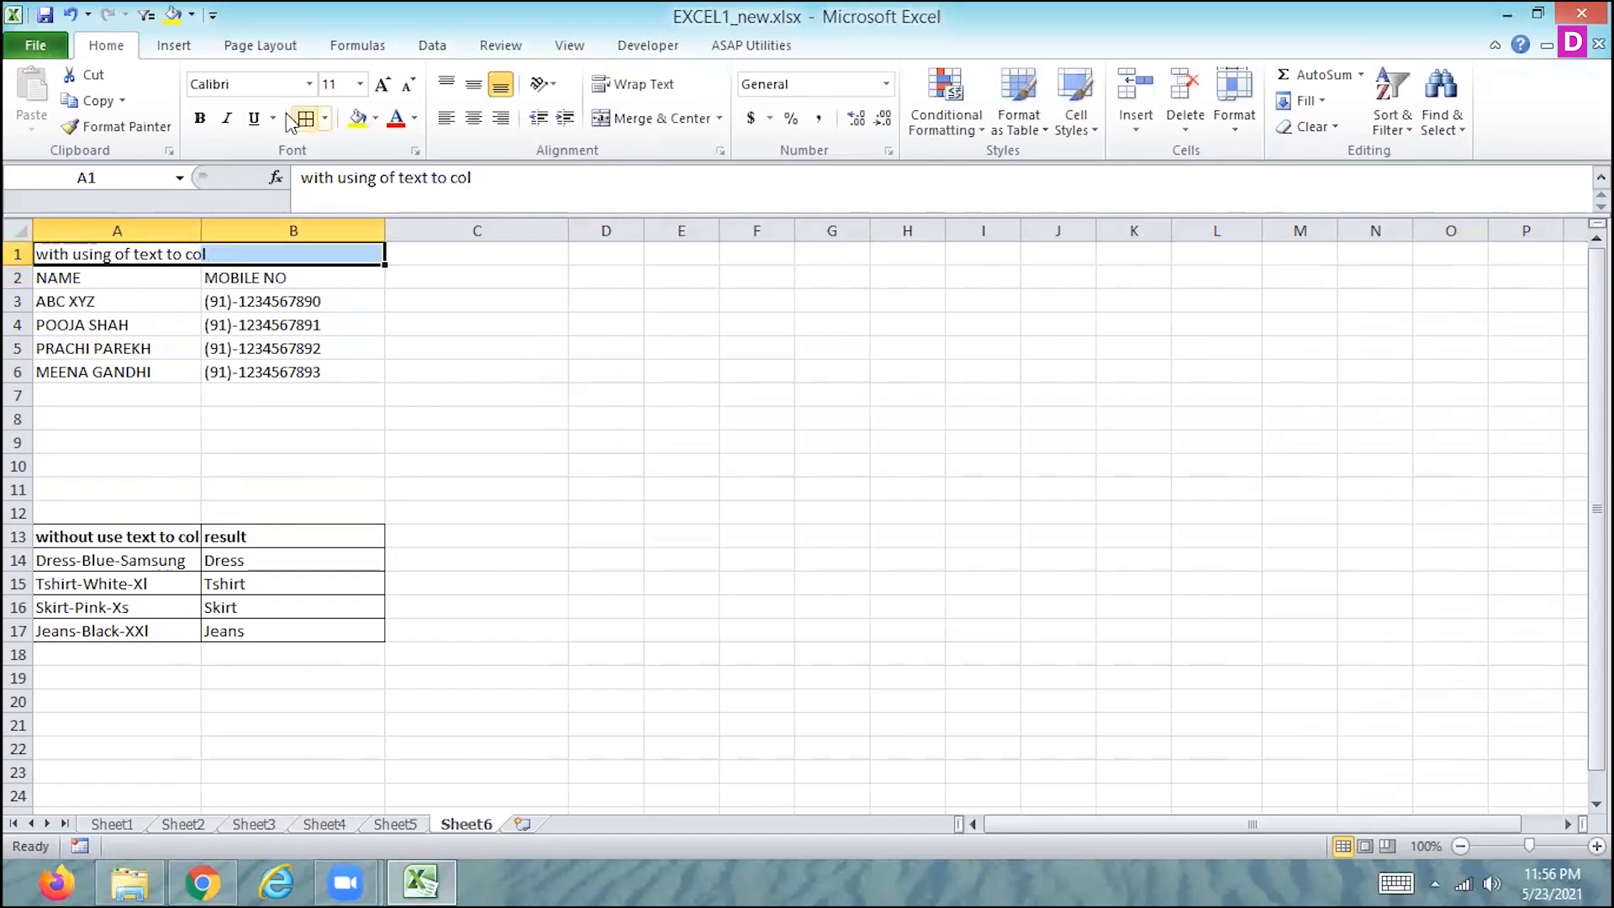
click(665, 123)
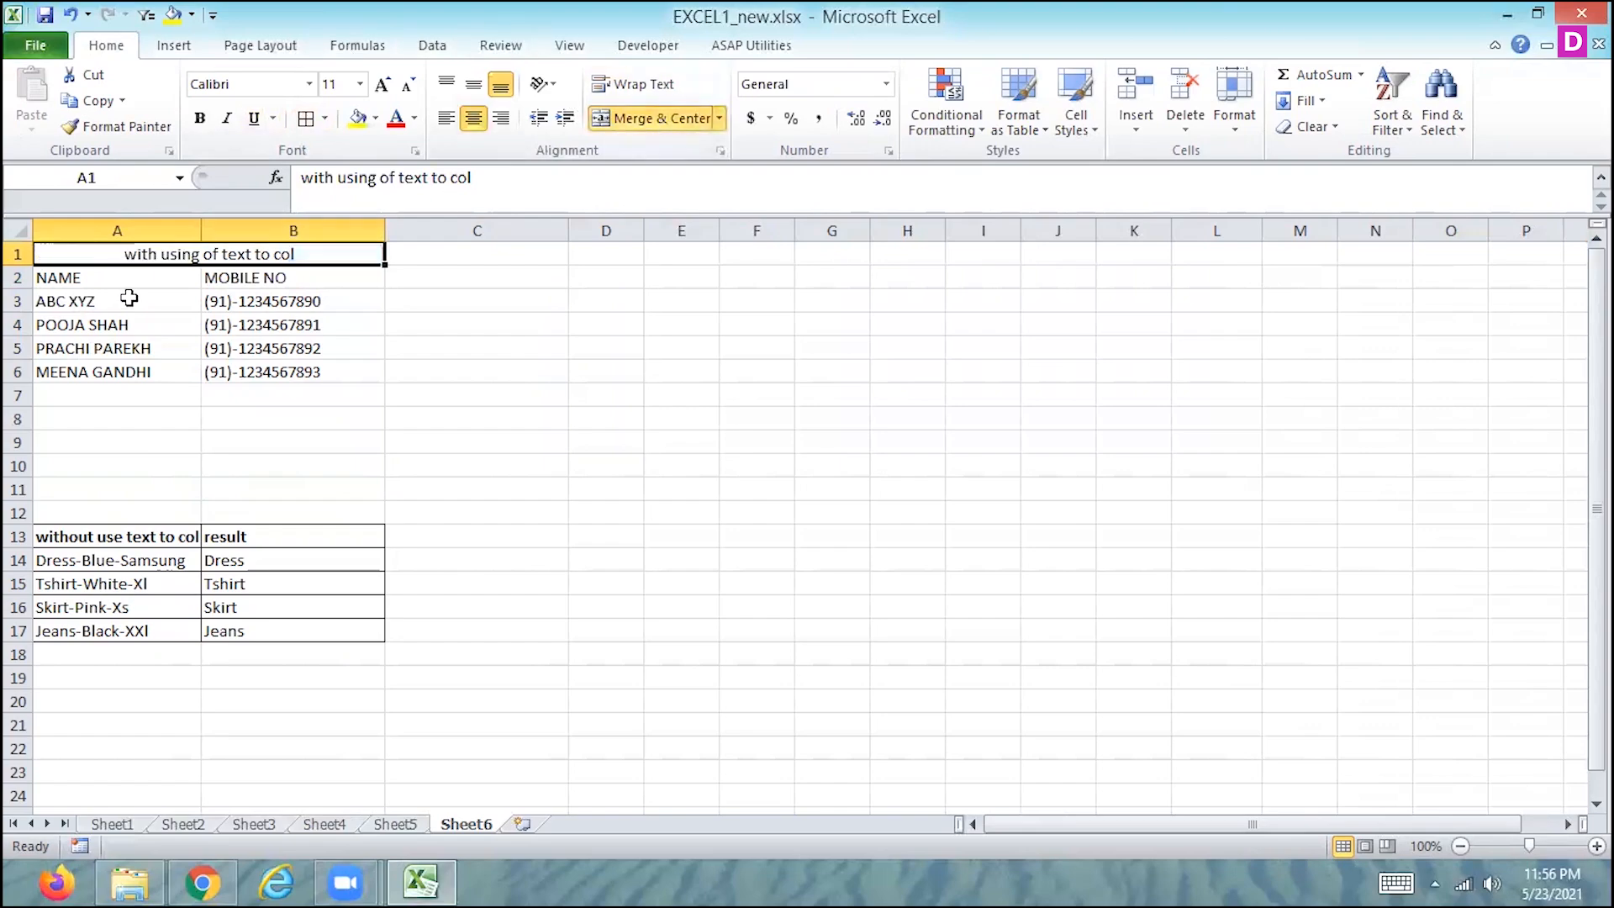
drag(103, 279, 282, 370)
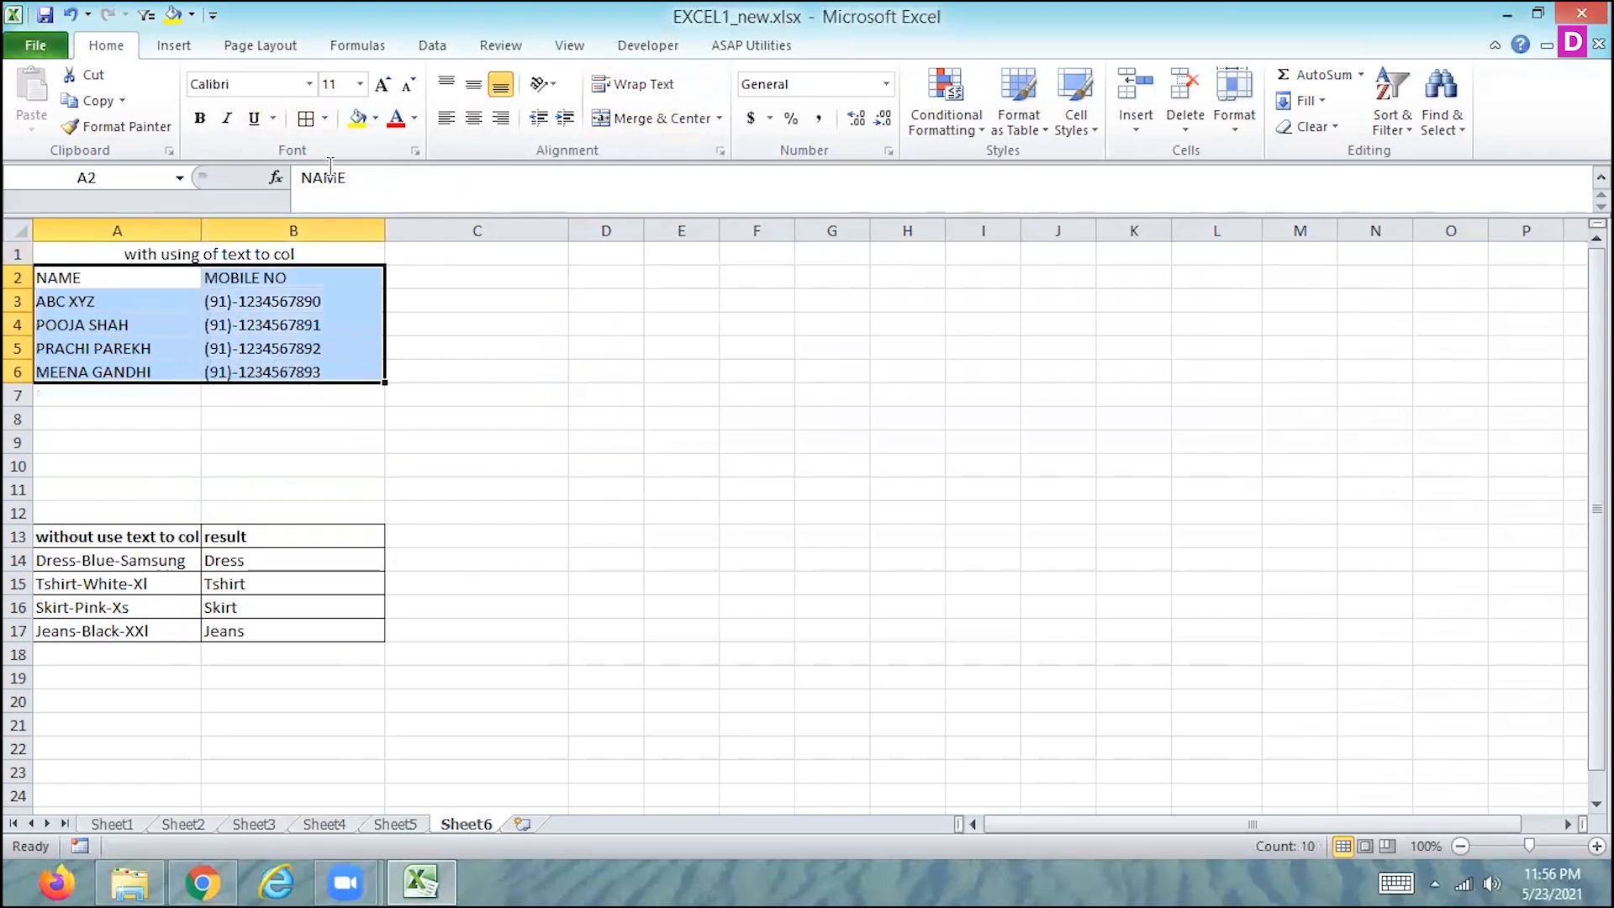
click(305, 120)
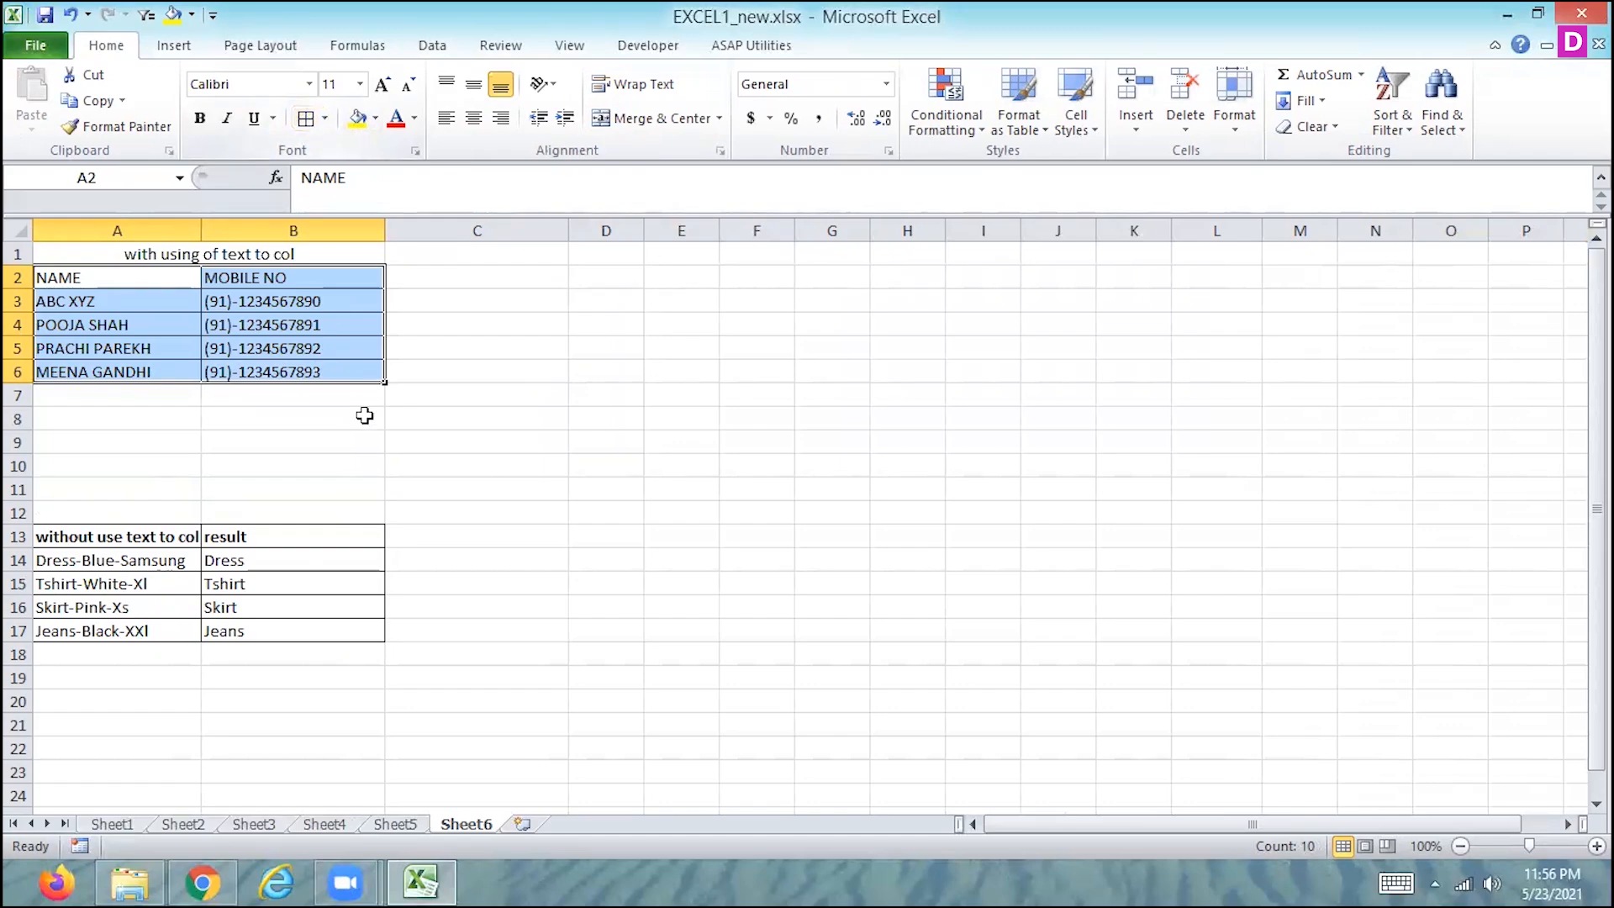
- Widen column A slightly and bold the NAME and MOBILE NO header cells in A2:B2
drag(201, 229, 216, 229)
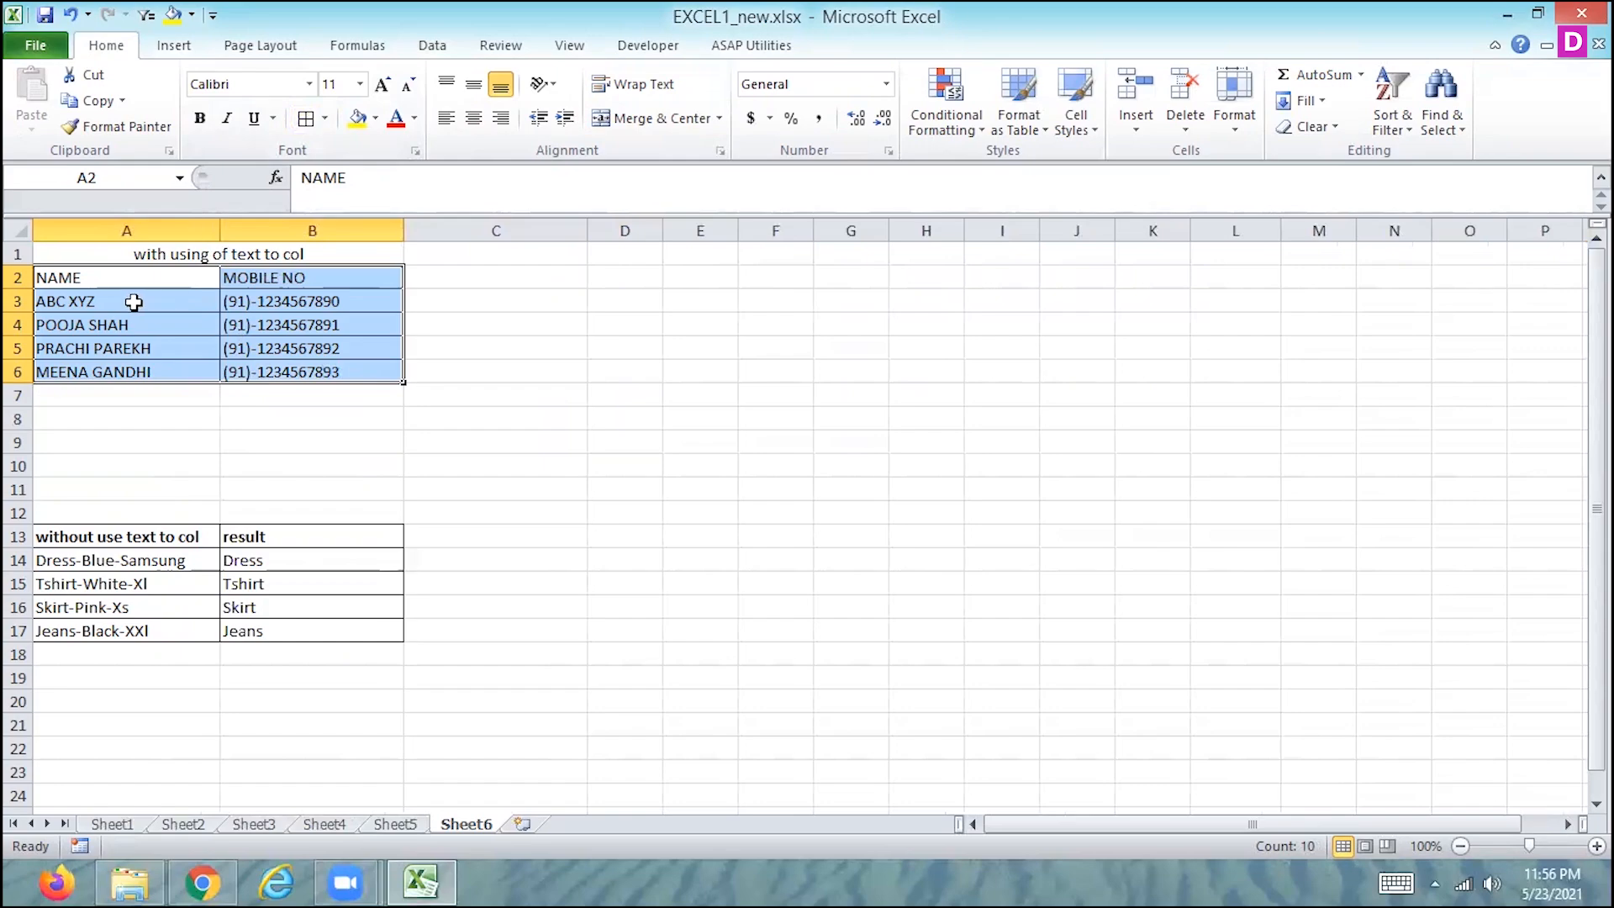
drag(132, 277, 240, 281)
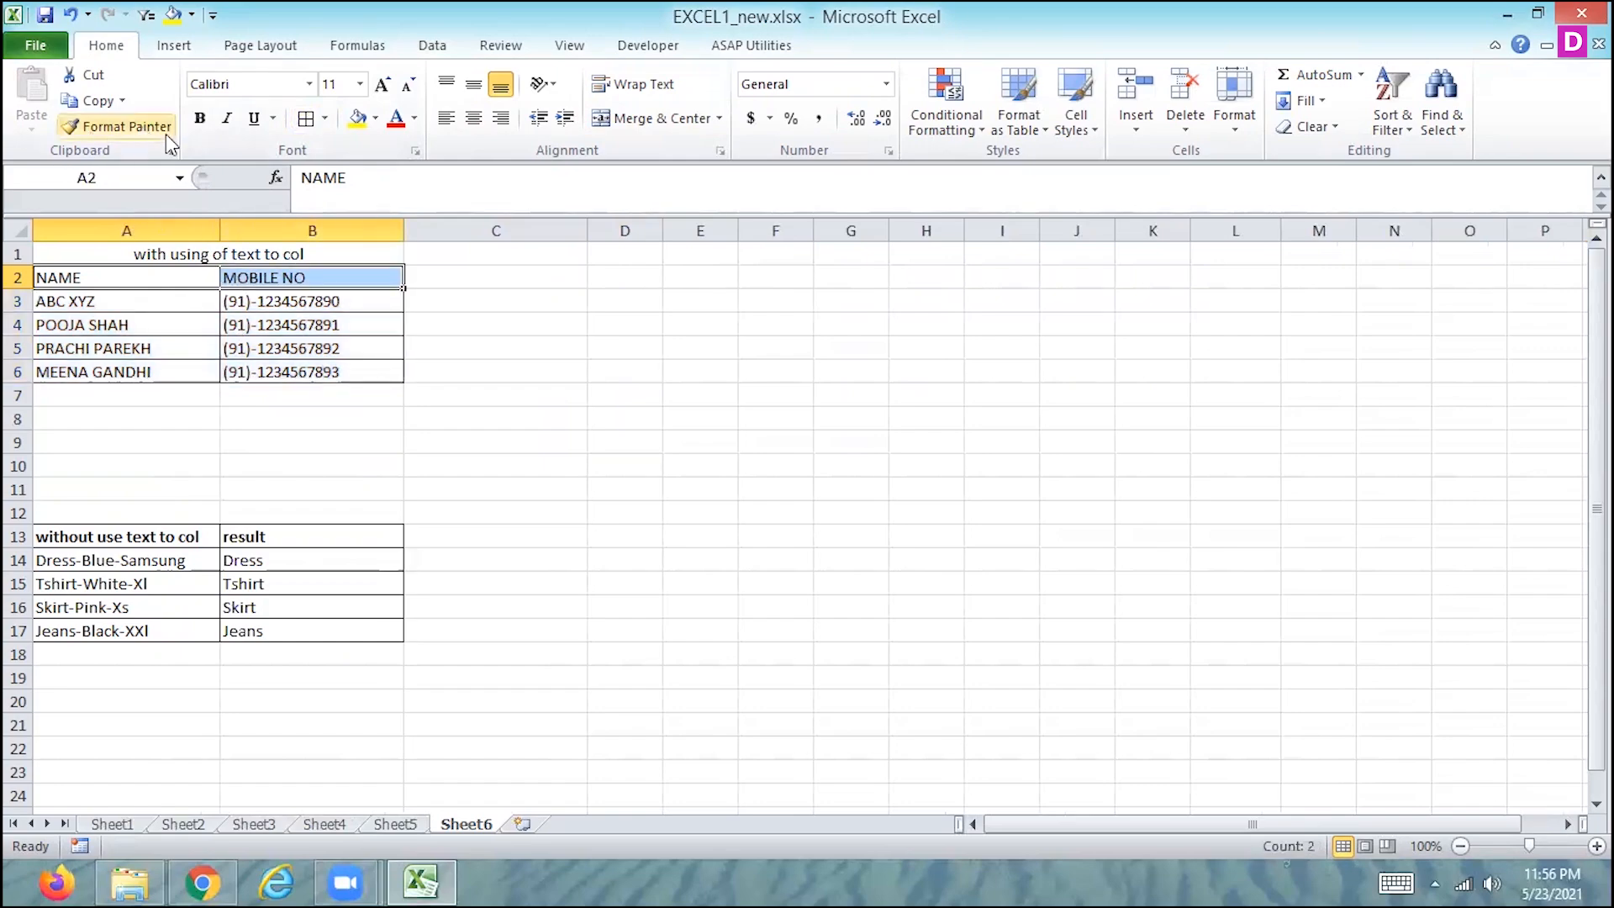
click(199, 117)
click(188, 377)
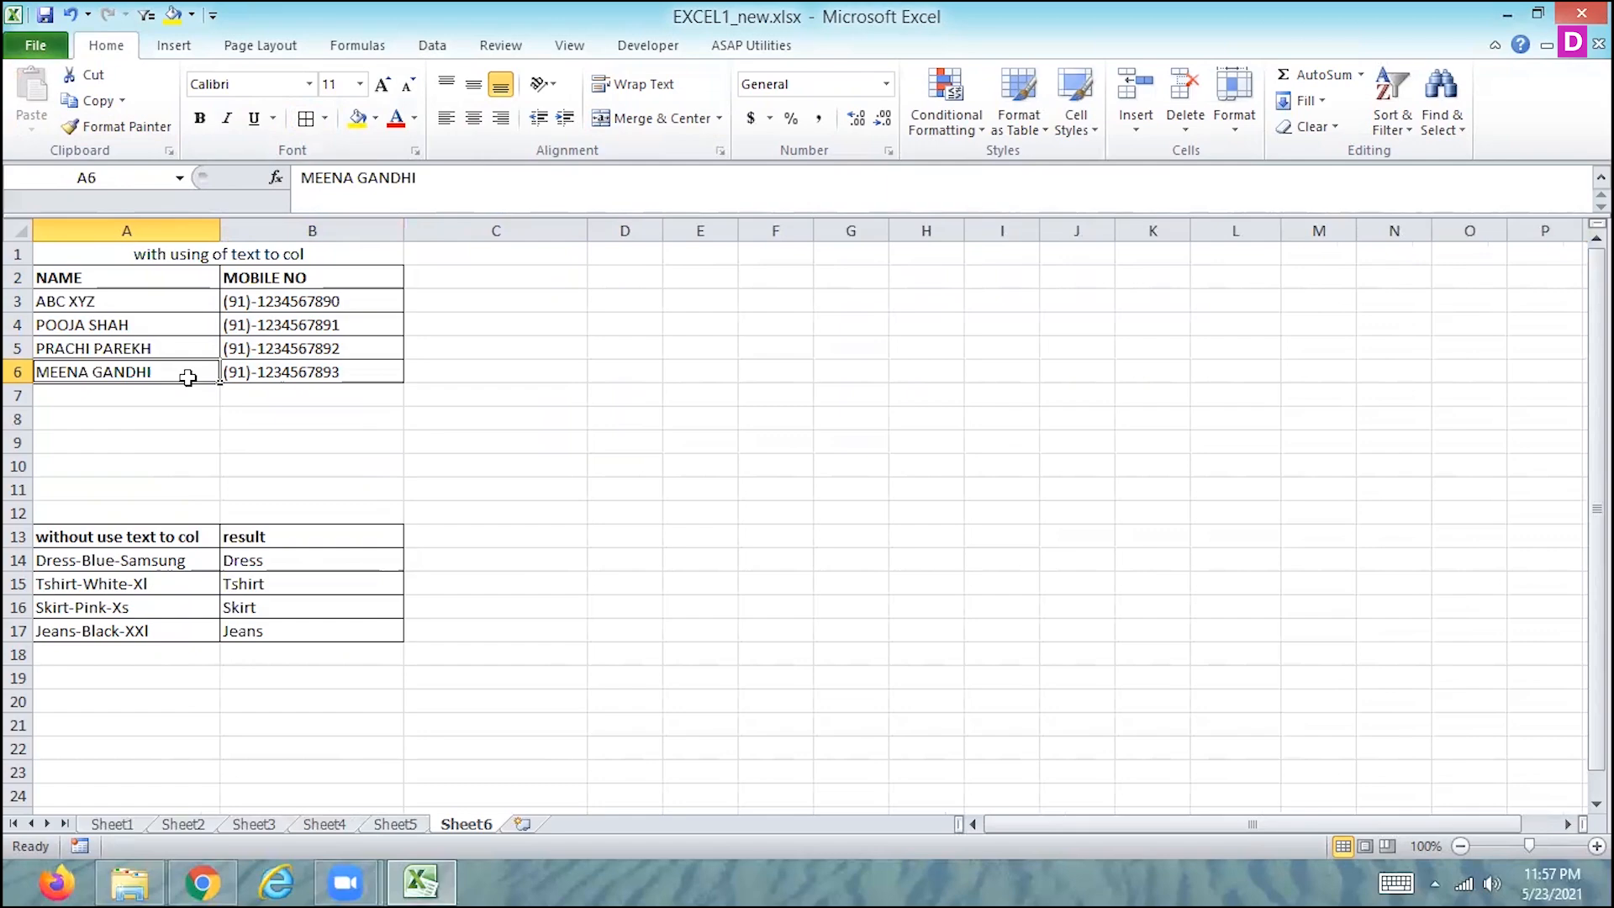
key(Down)
key(Down)
key(Down)
key(Down)
key(Down)
key(Down)
key(Down)
key(Down)
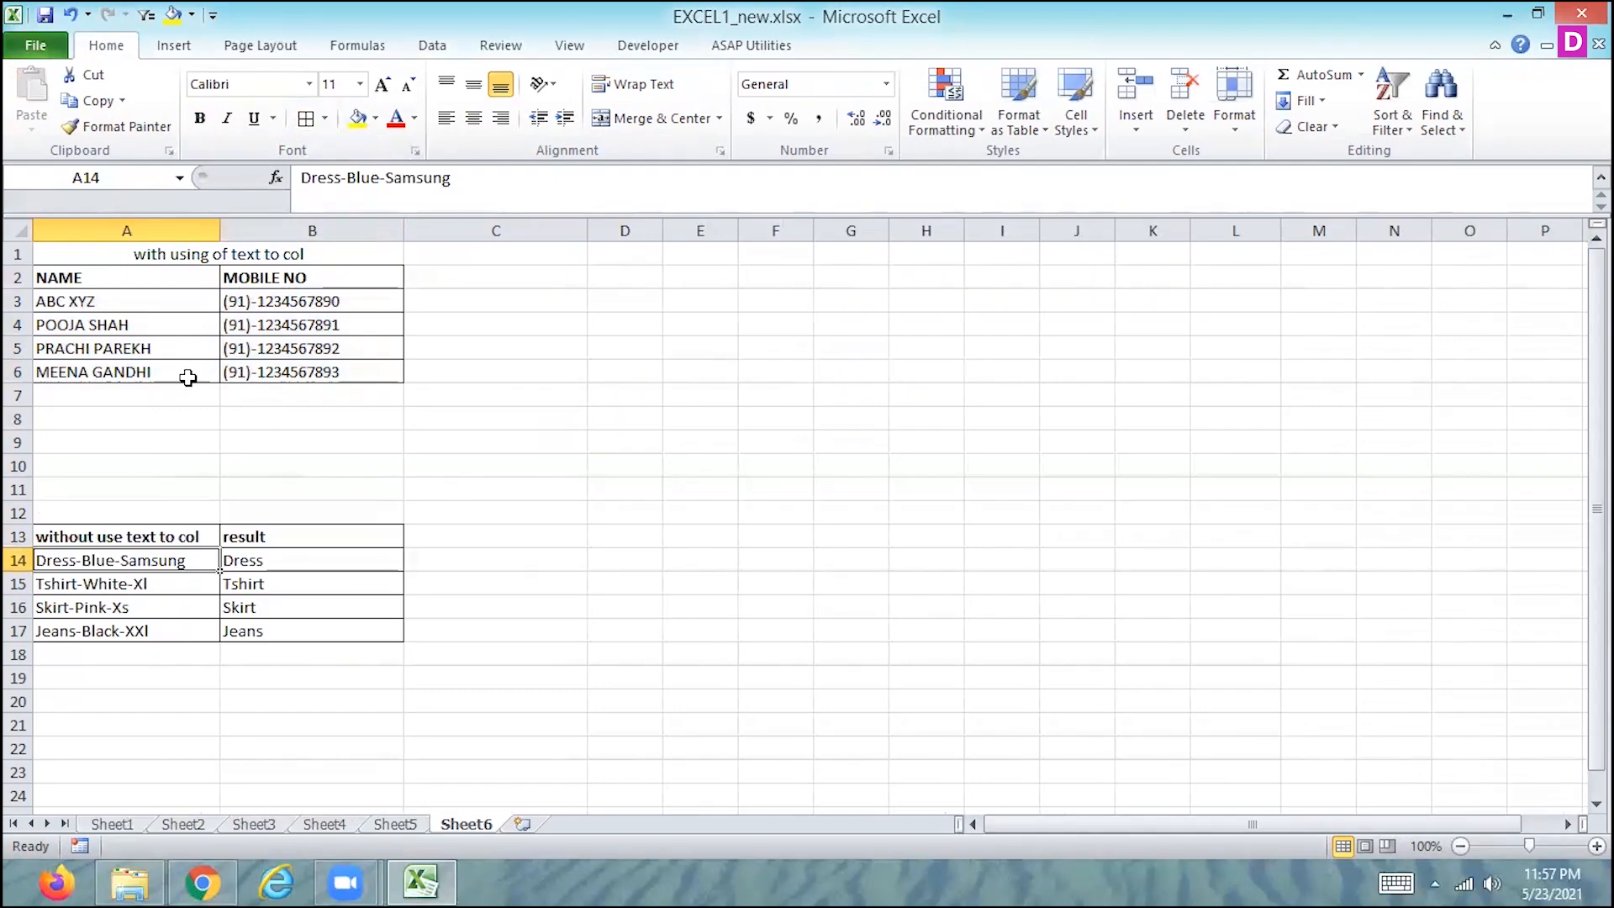
key(Up)
key(Up)
key(Up)
key(Up)
key(Up)
key(Up)
key(Up)
key(Up)
key(Up)
key(Up)
key(Up)
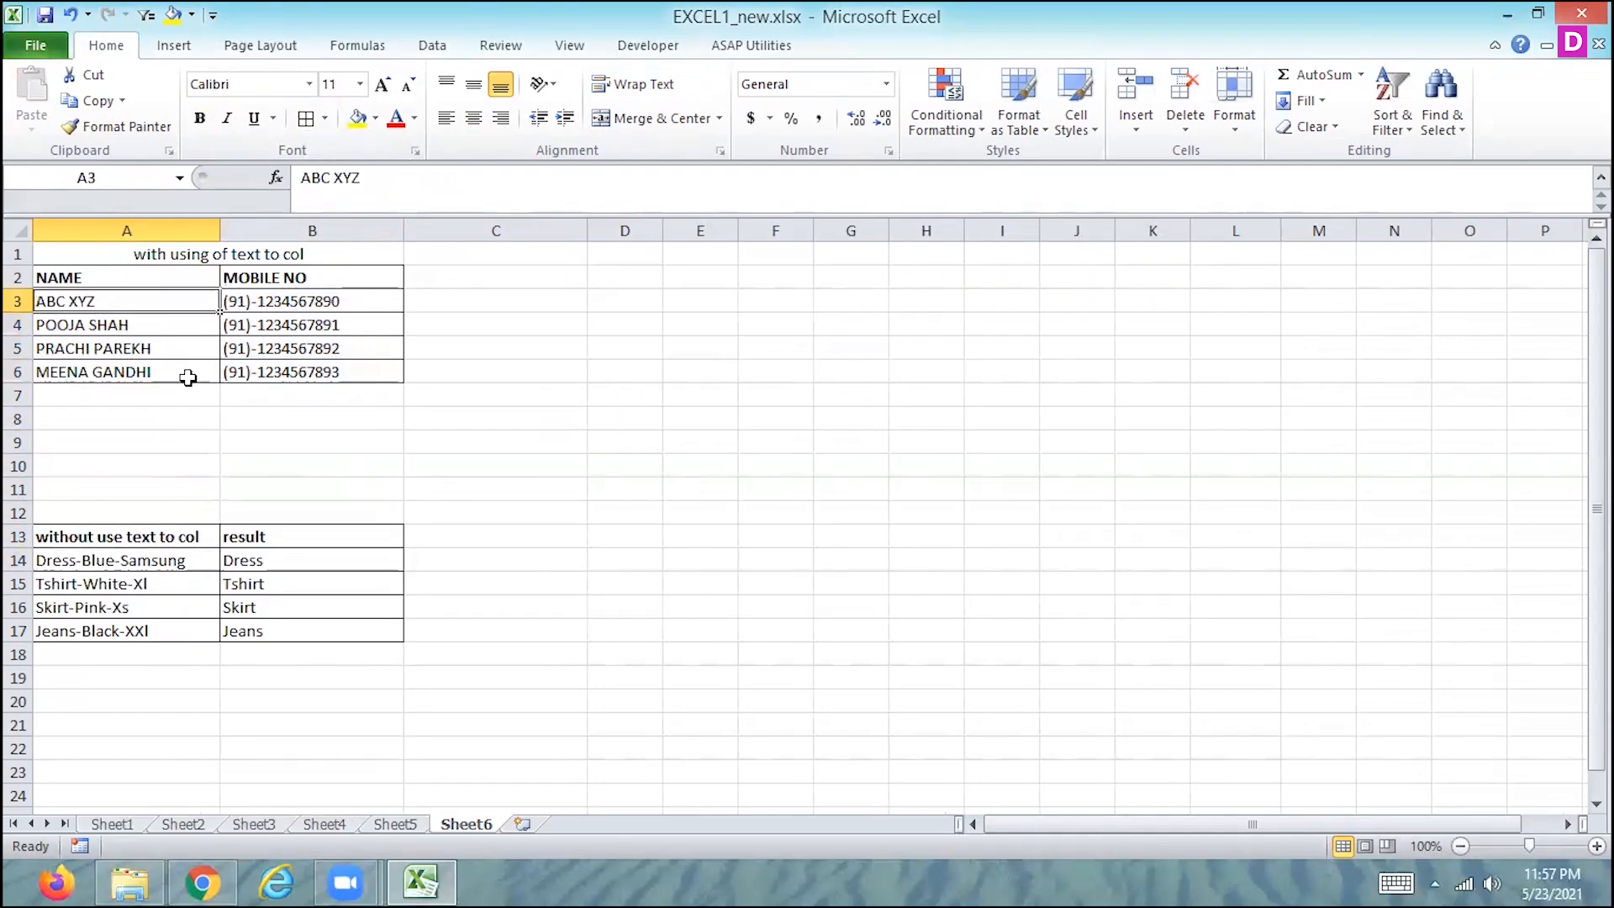
key(Right)
key(Right)
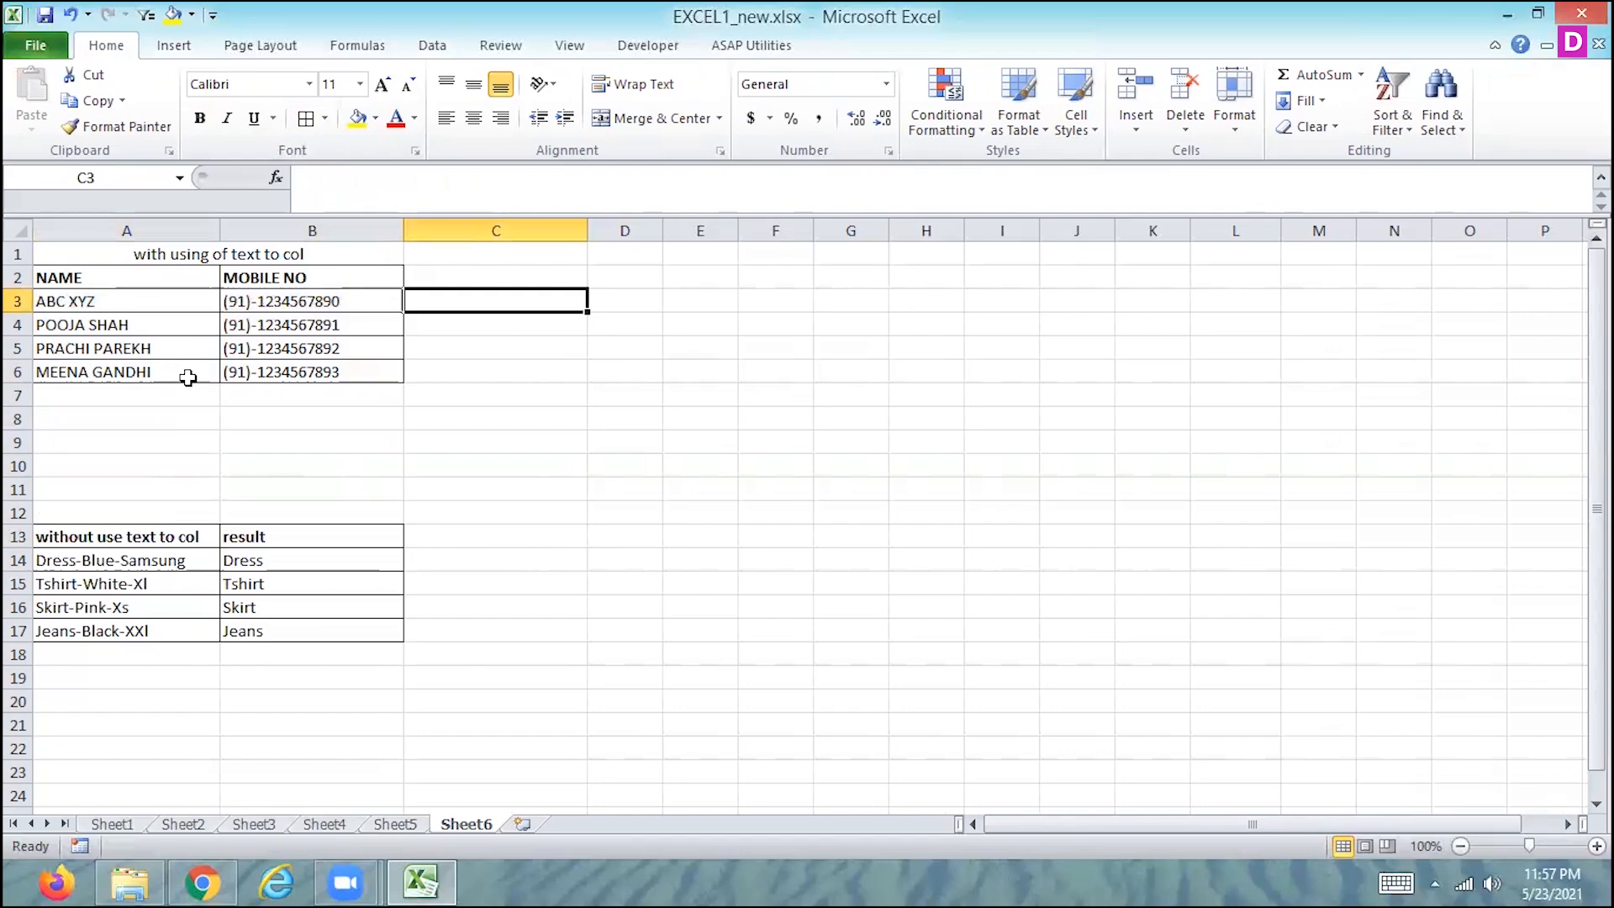
key(Left)
key(Left)
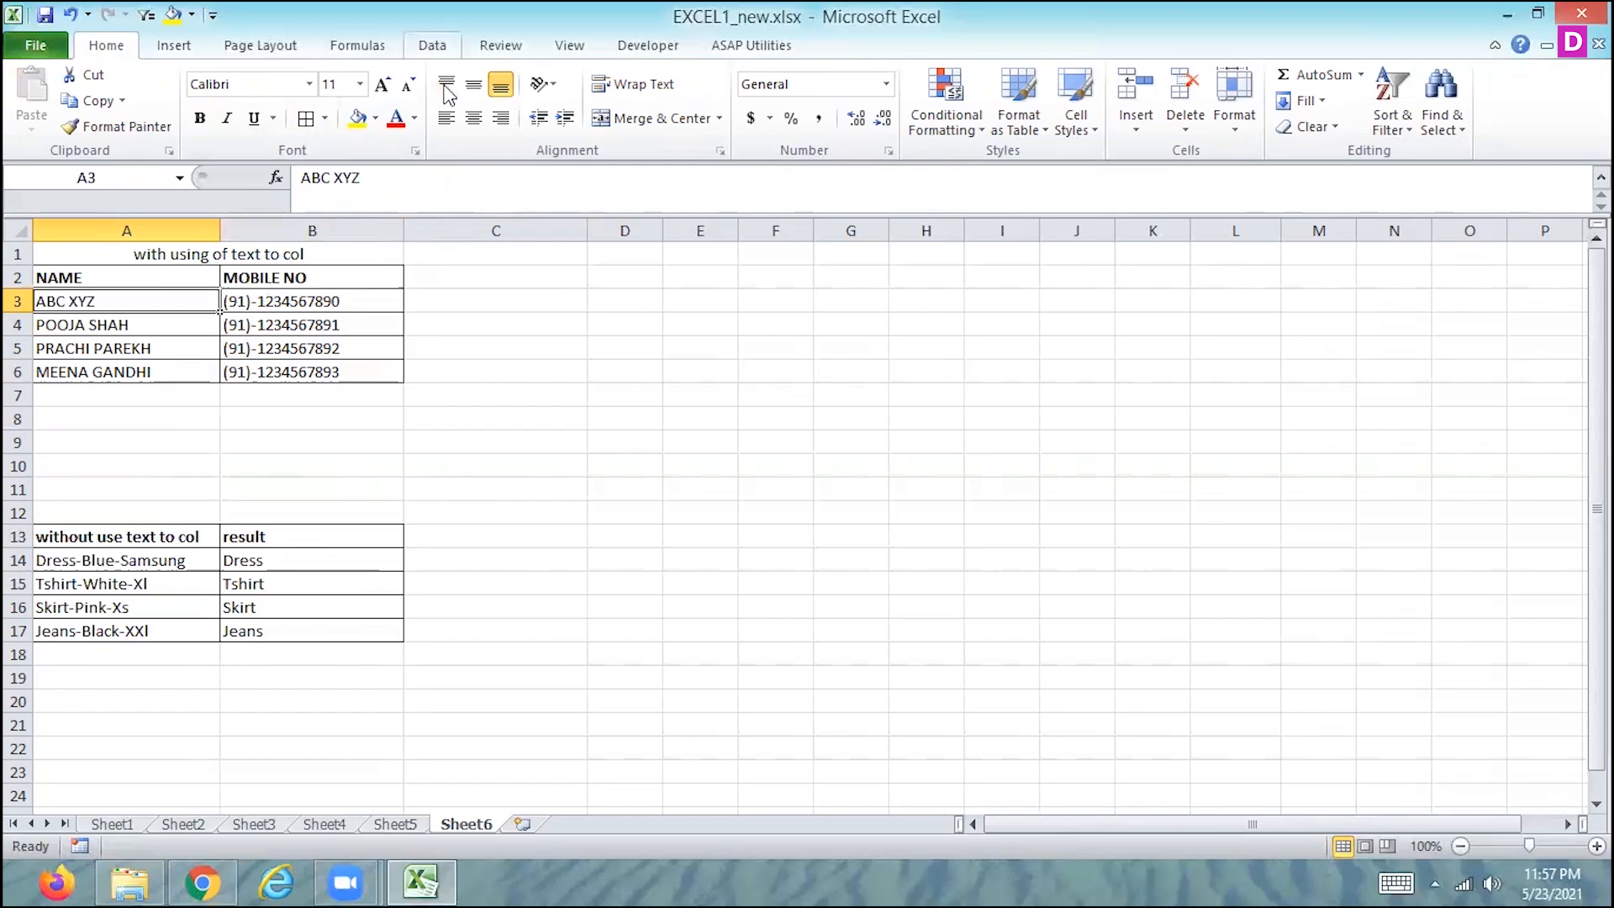
- Review all three stages of the Convert Text to Columns wizard for cell A3 and cancel without converting
click(432, 45)
click(767, 116)
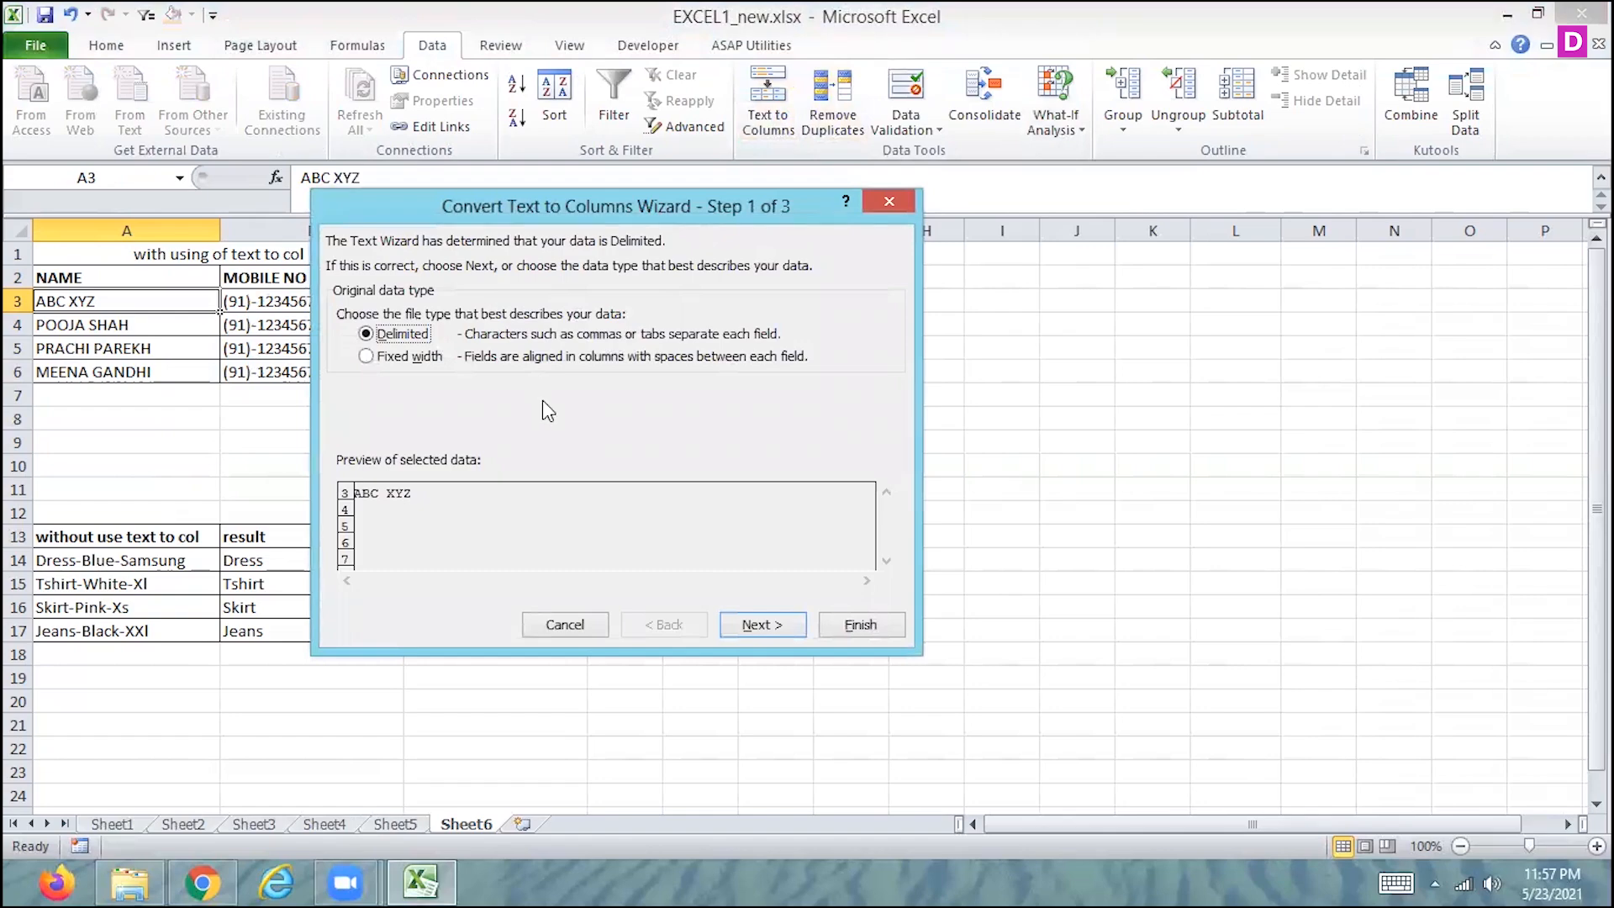
click(761, 624)
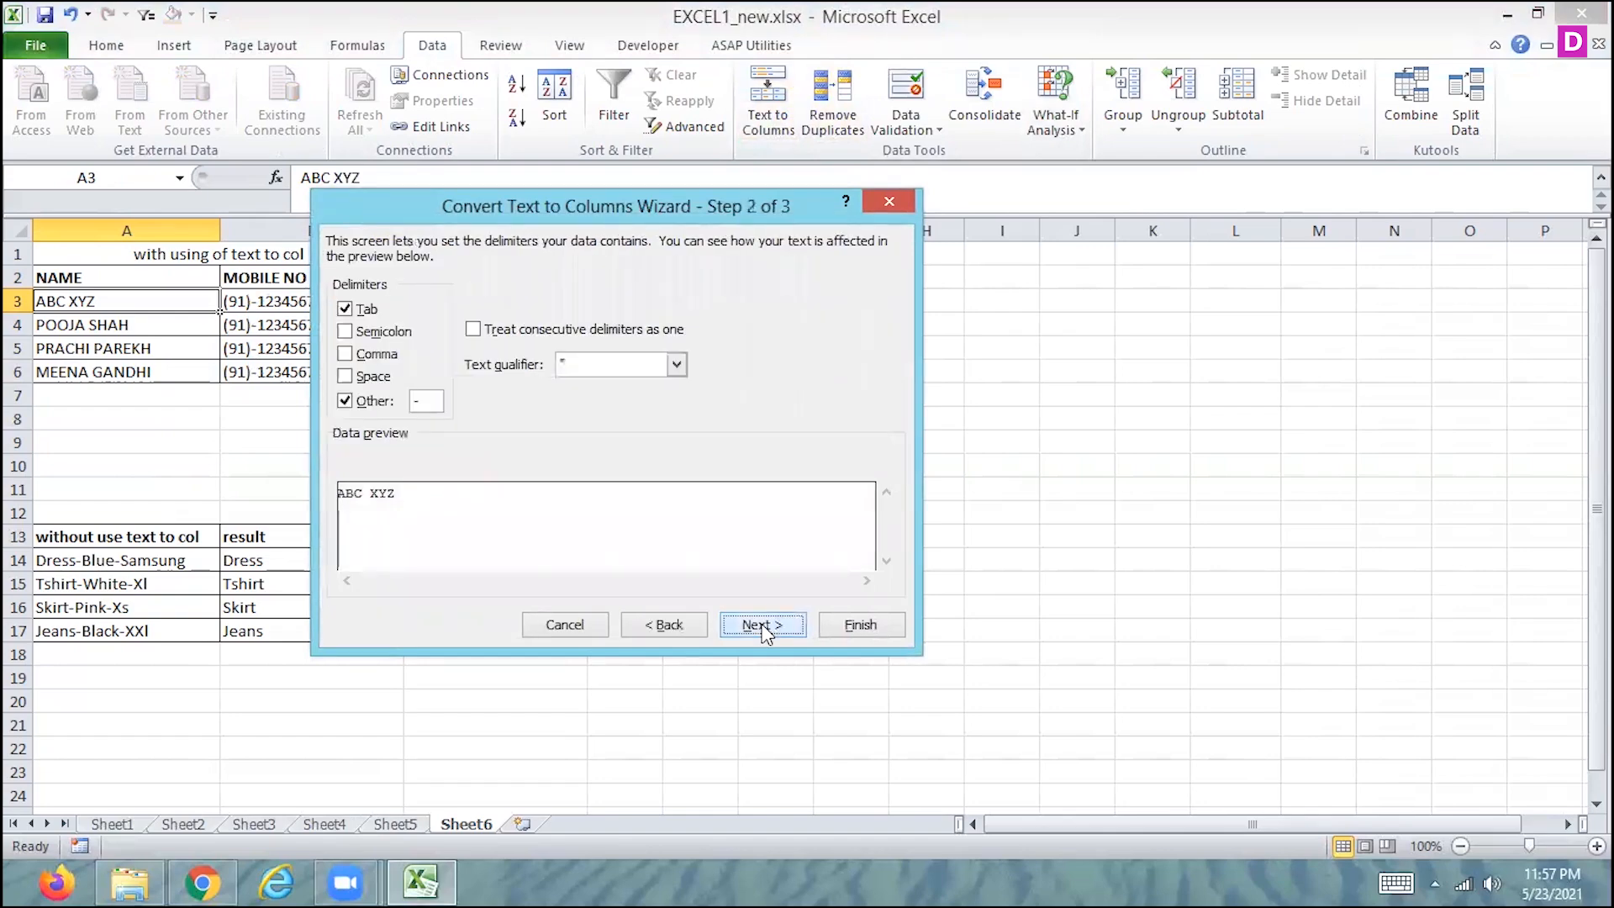
click(760, 624)
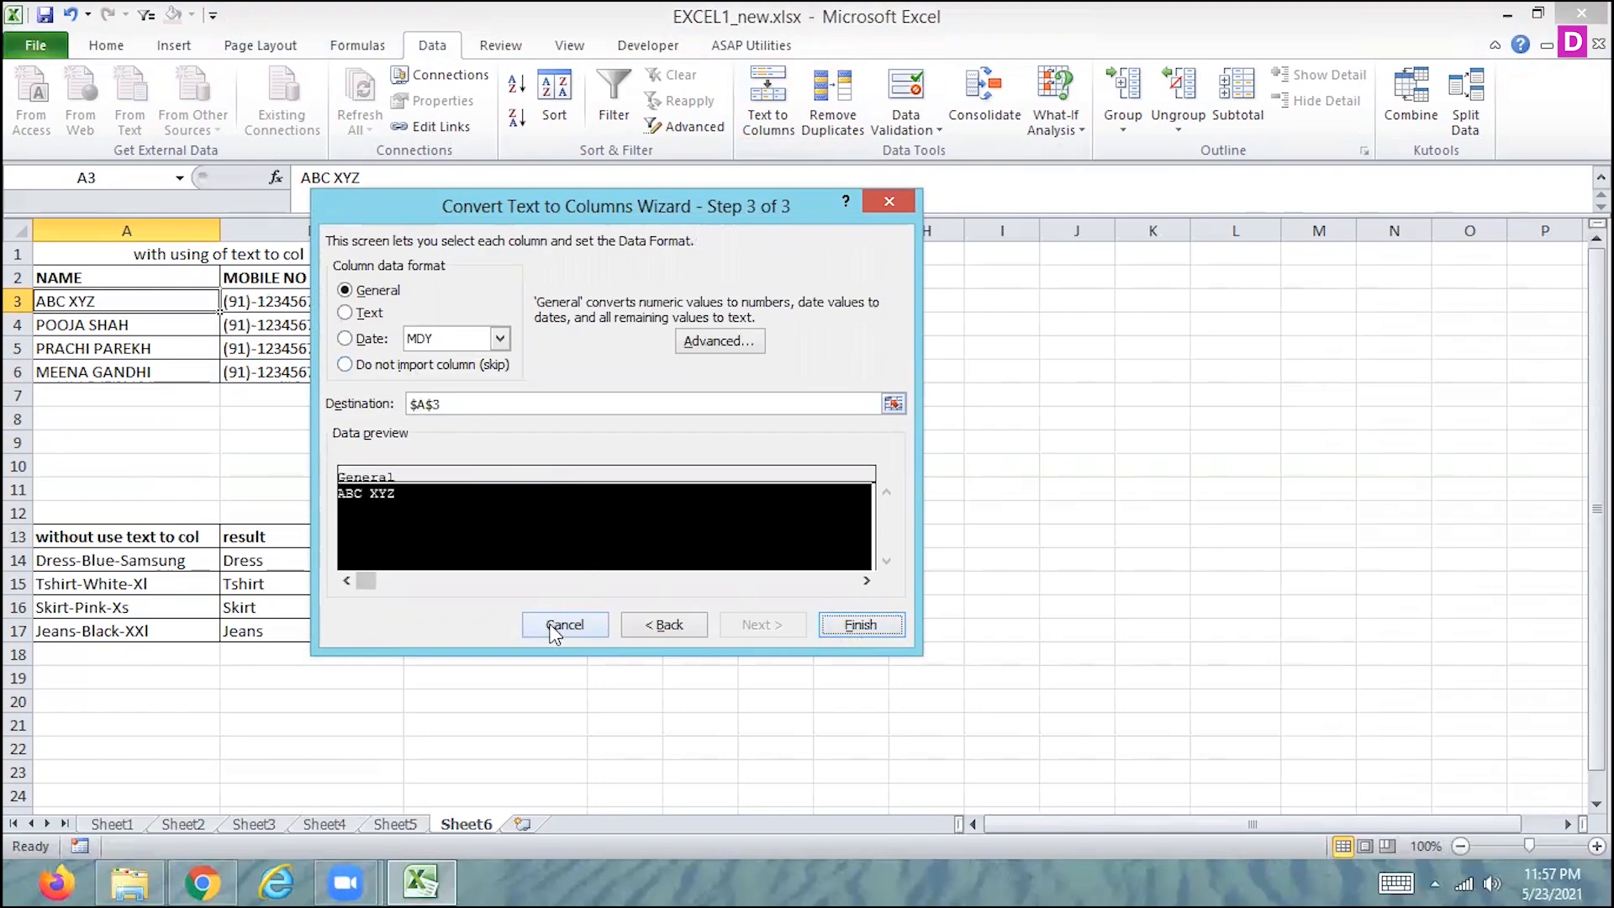
click(554, 628)
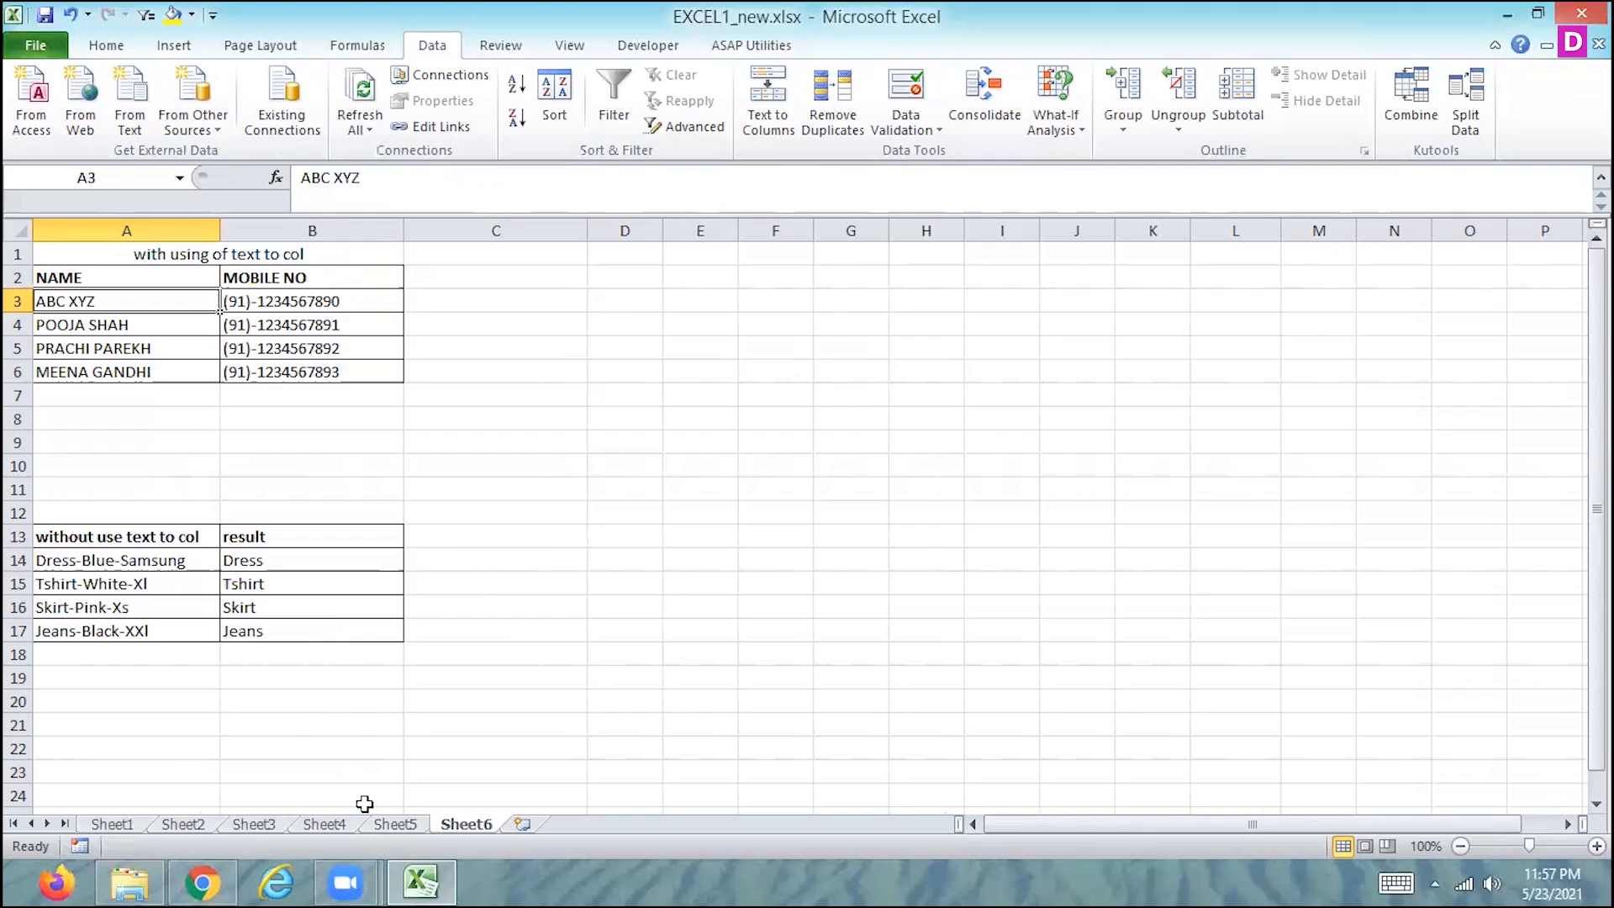
- Look through the attendance data on Sheet5 and the summaries on Sheet4, and open the sales invoice data on Sheet3
click(402, 825)
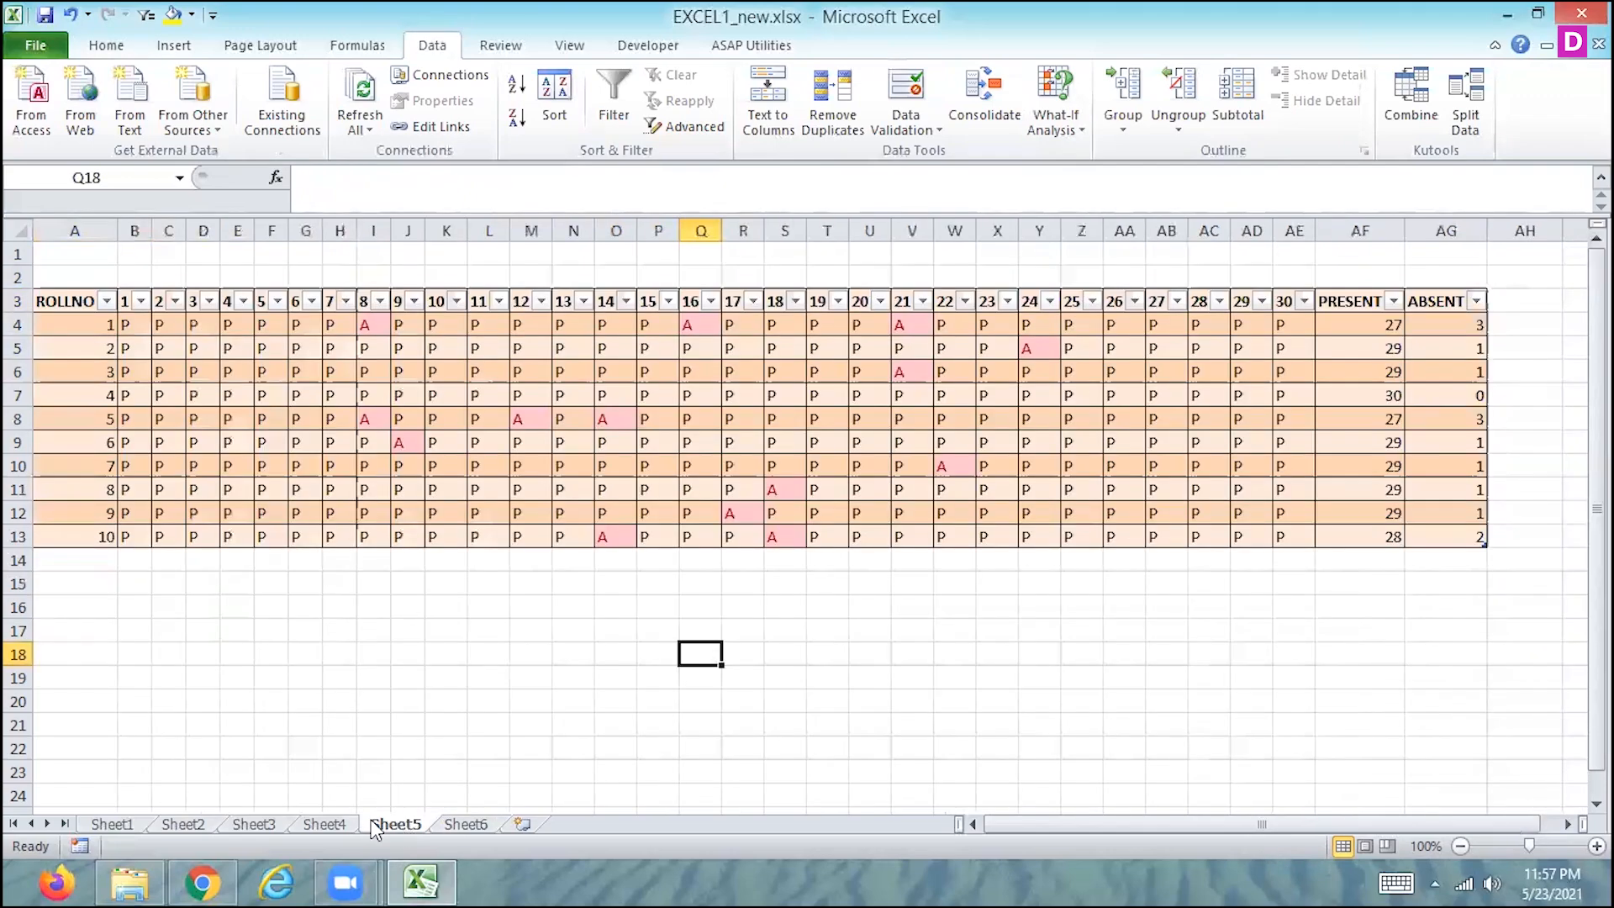
click(334, 826)
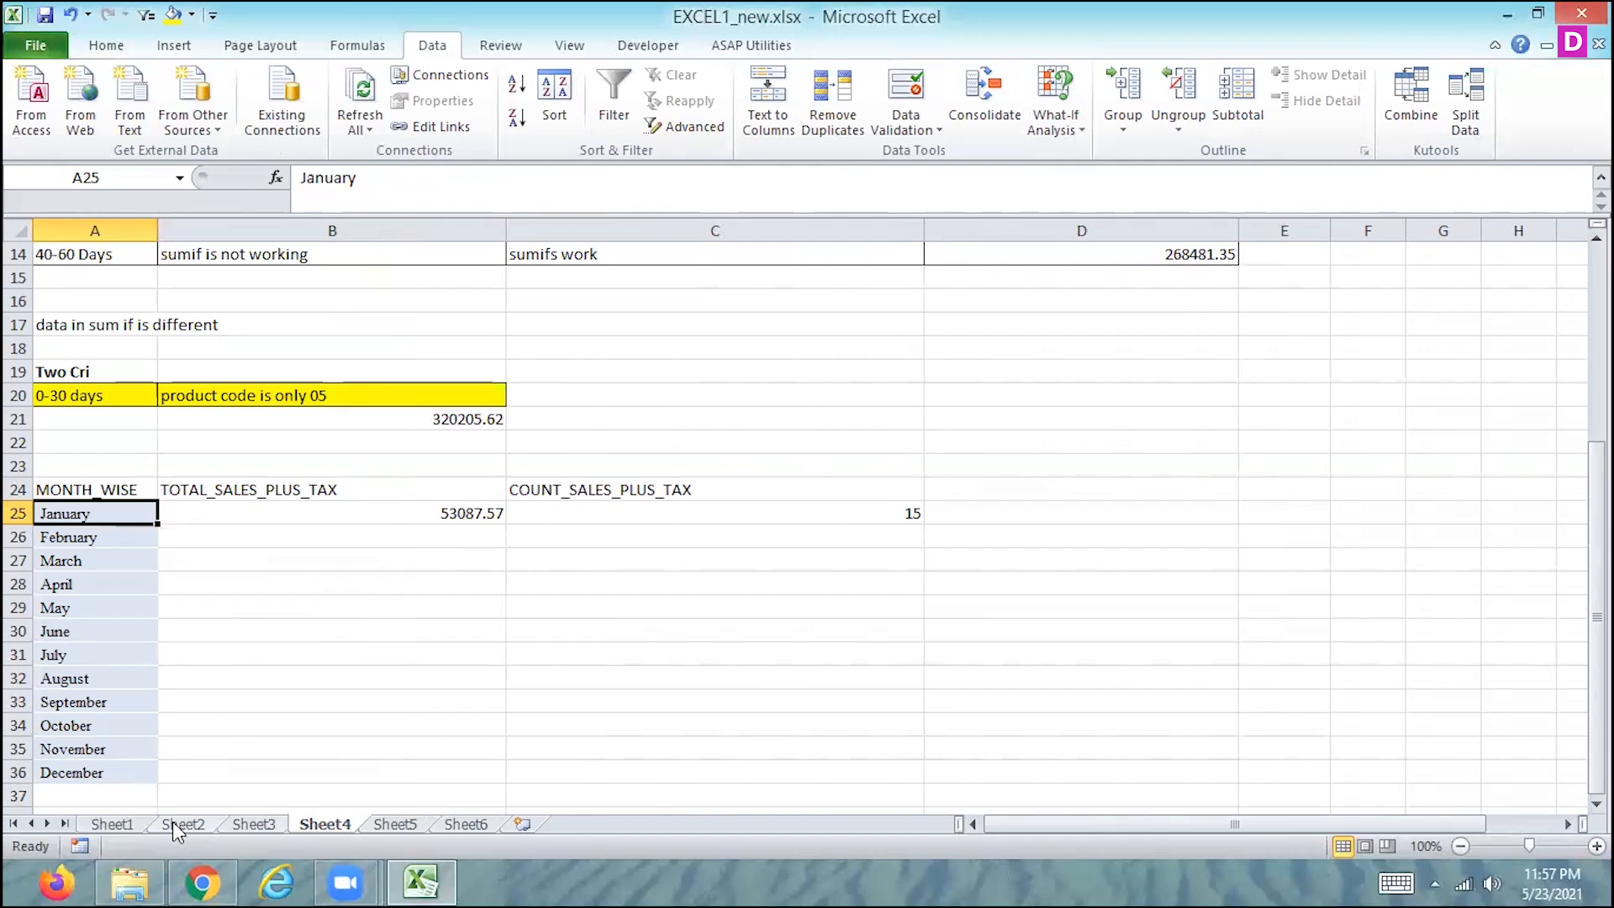
click(395, 826)
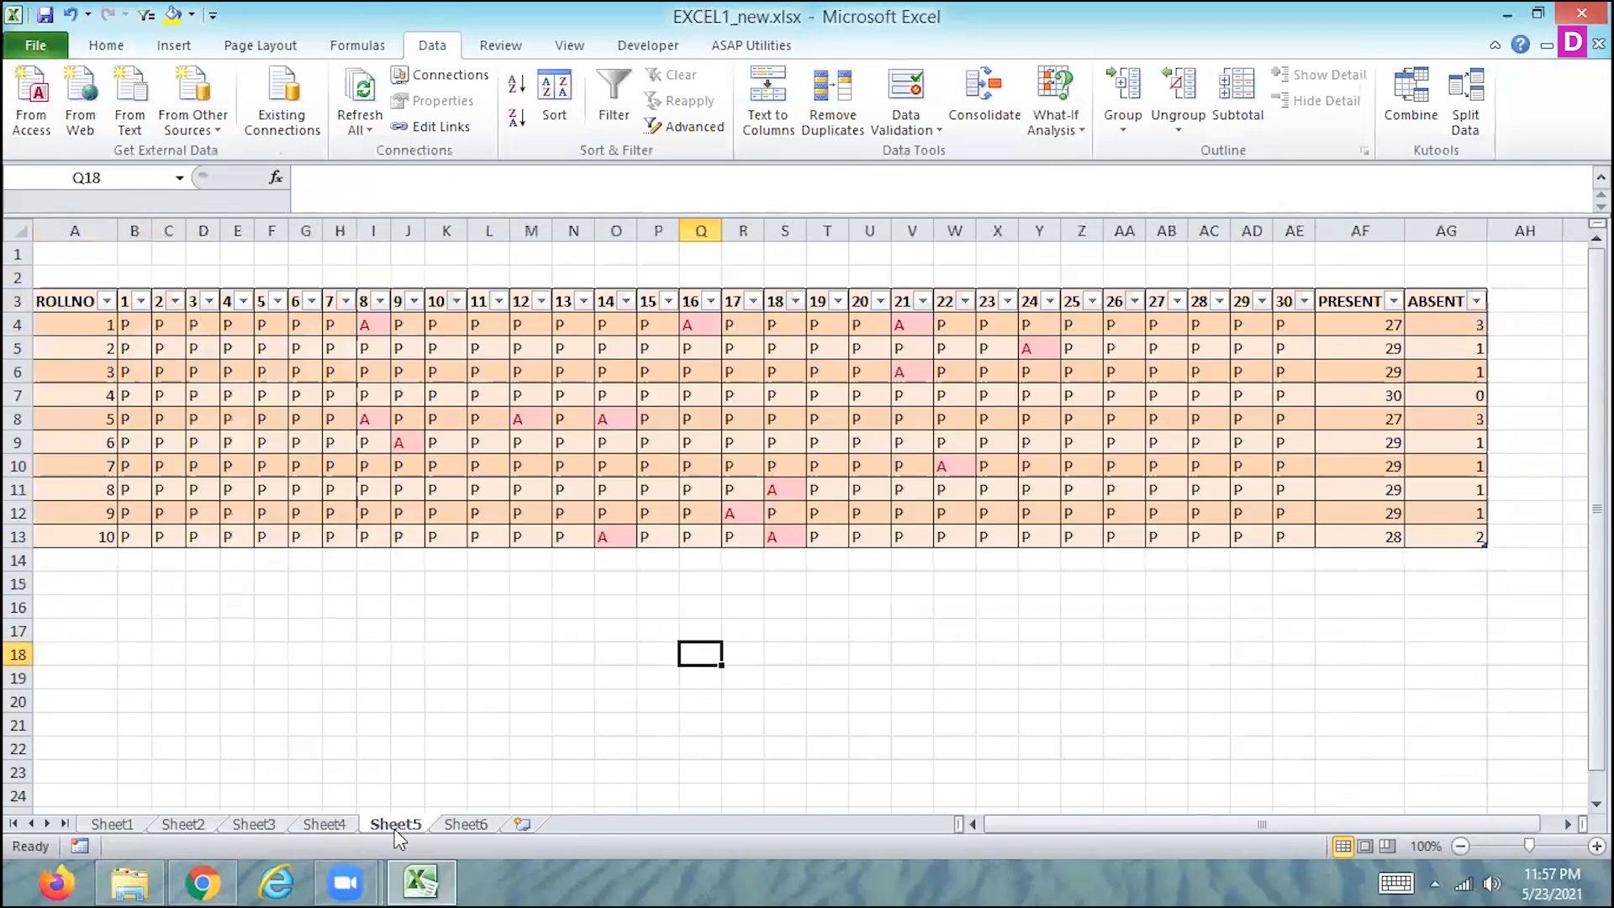
click(320, 824)
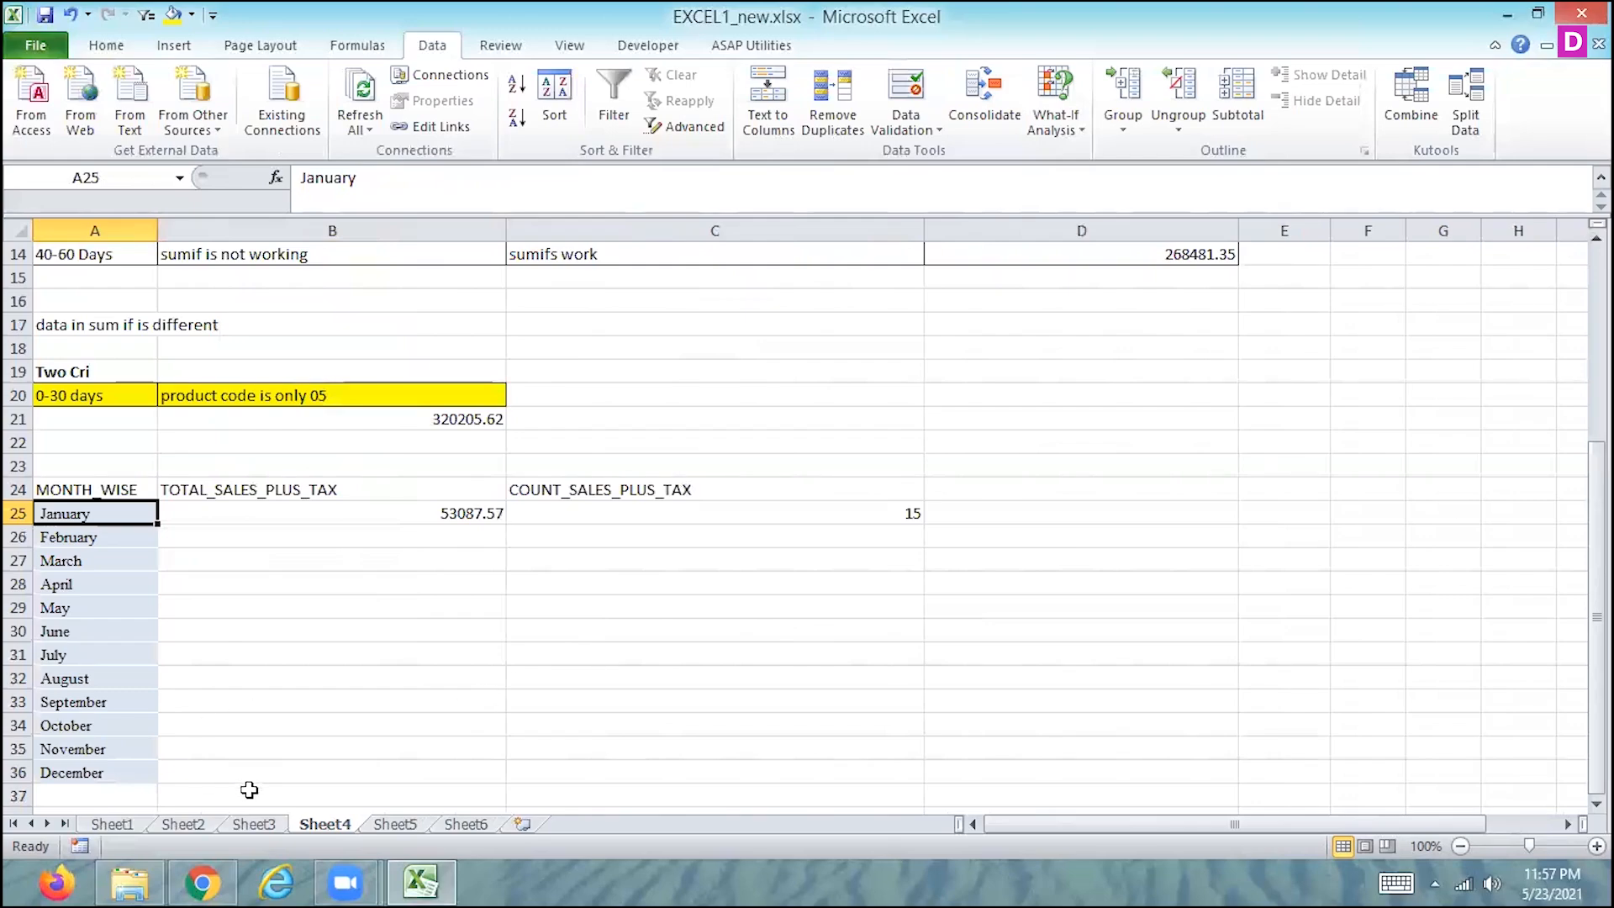
click(245, 830)
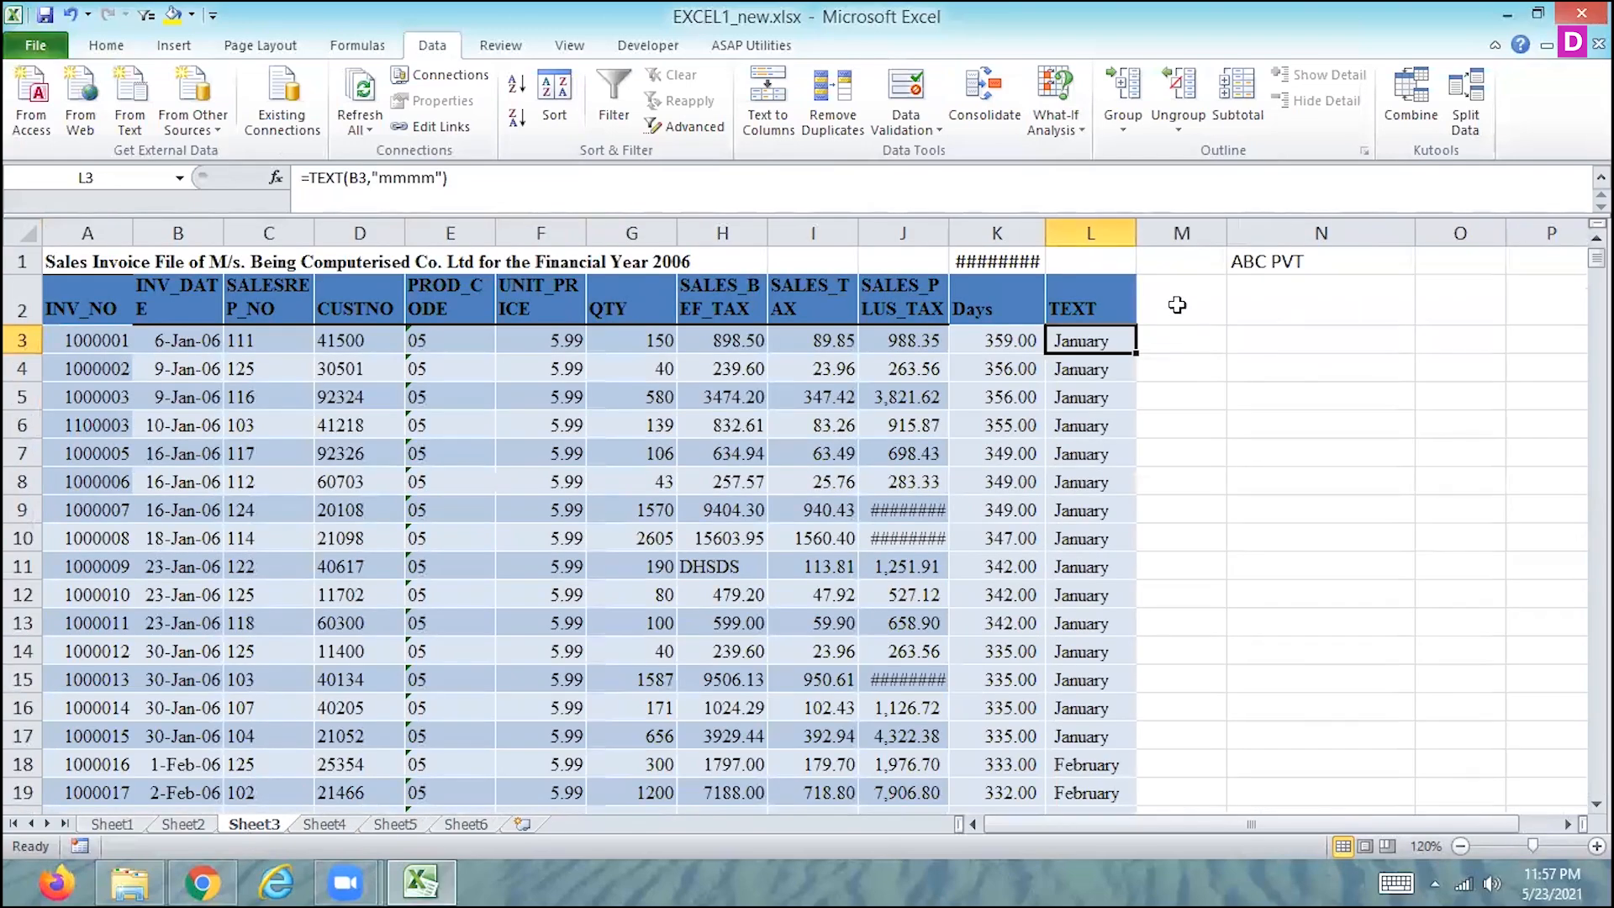
- Add the column headers "if", "multiple if", "if_and" and "if_or" in M2:P2 of the sales invoice table
click(1177, 308)
text(if)
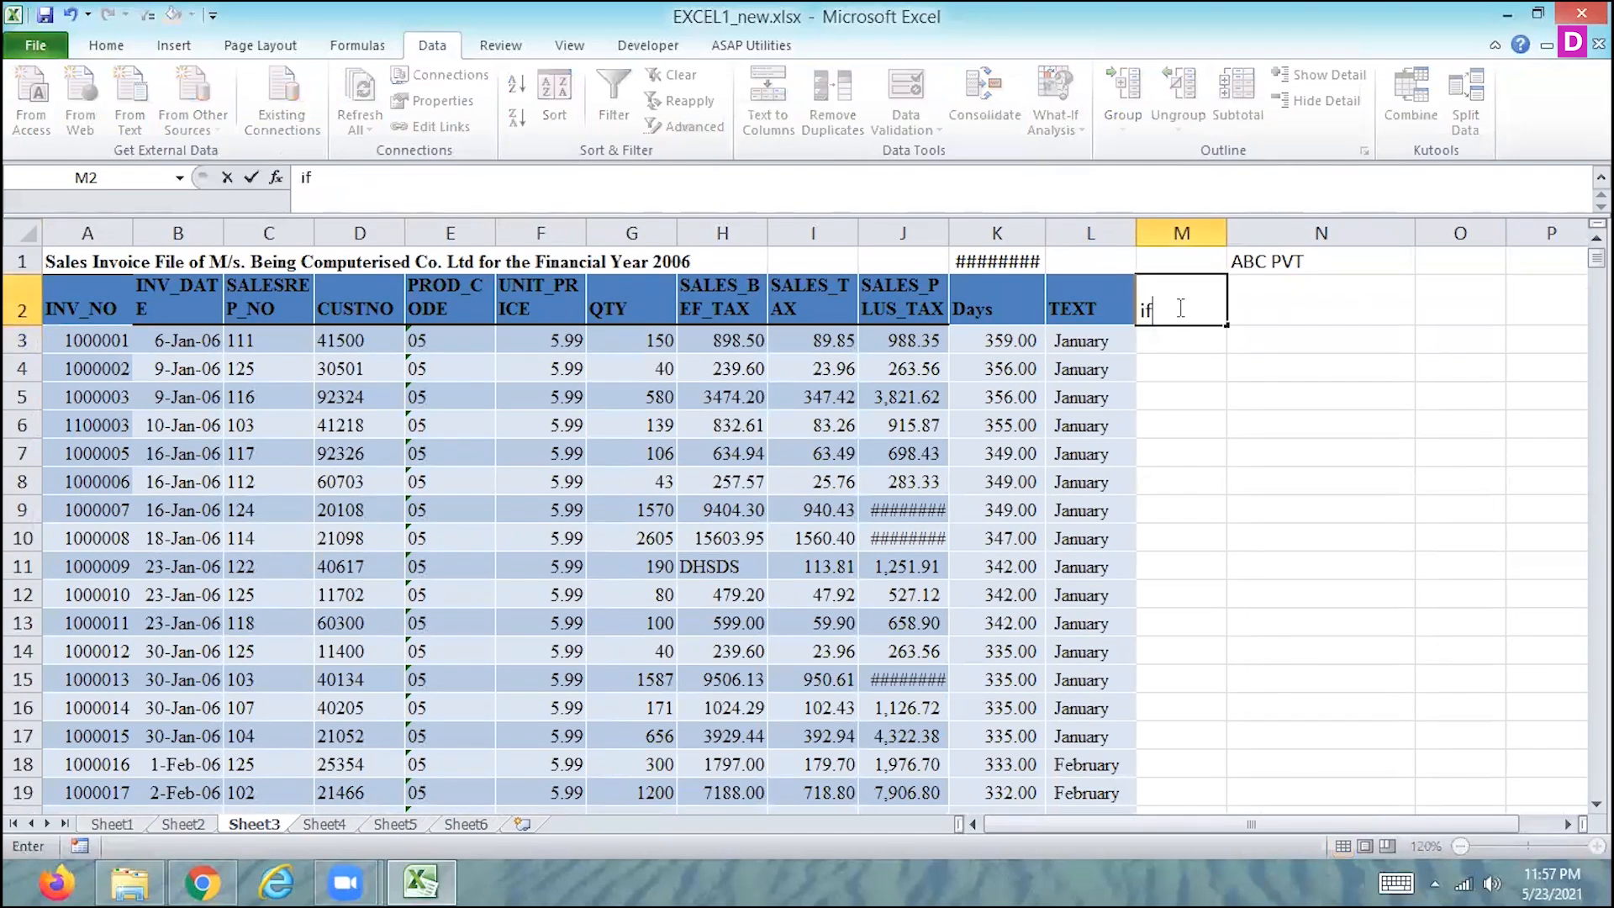
key(Tab)
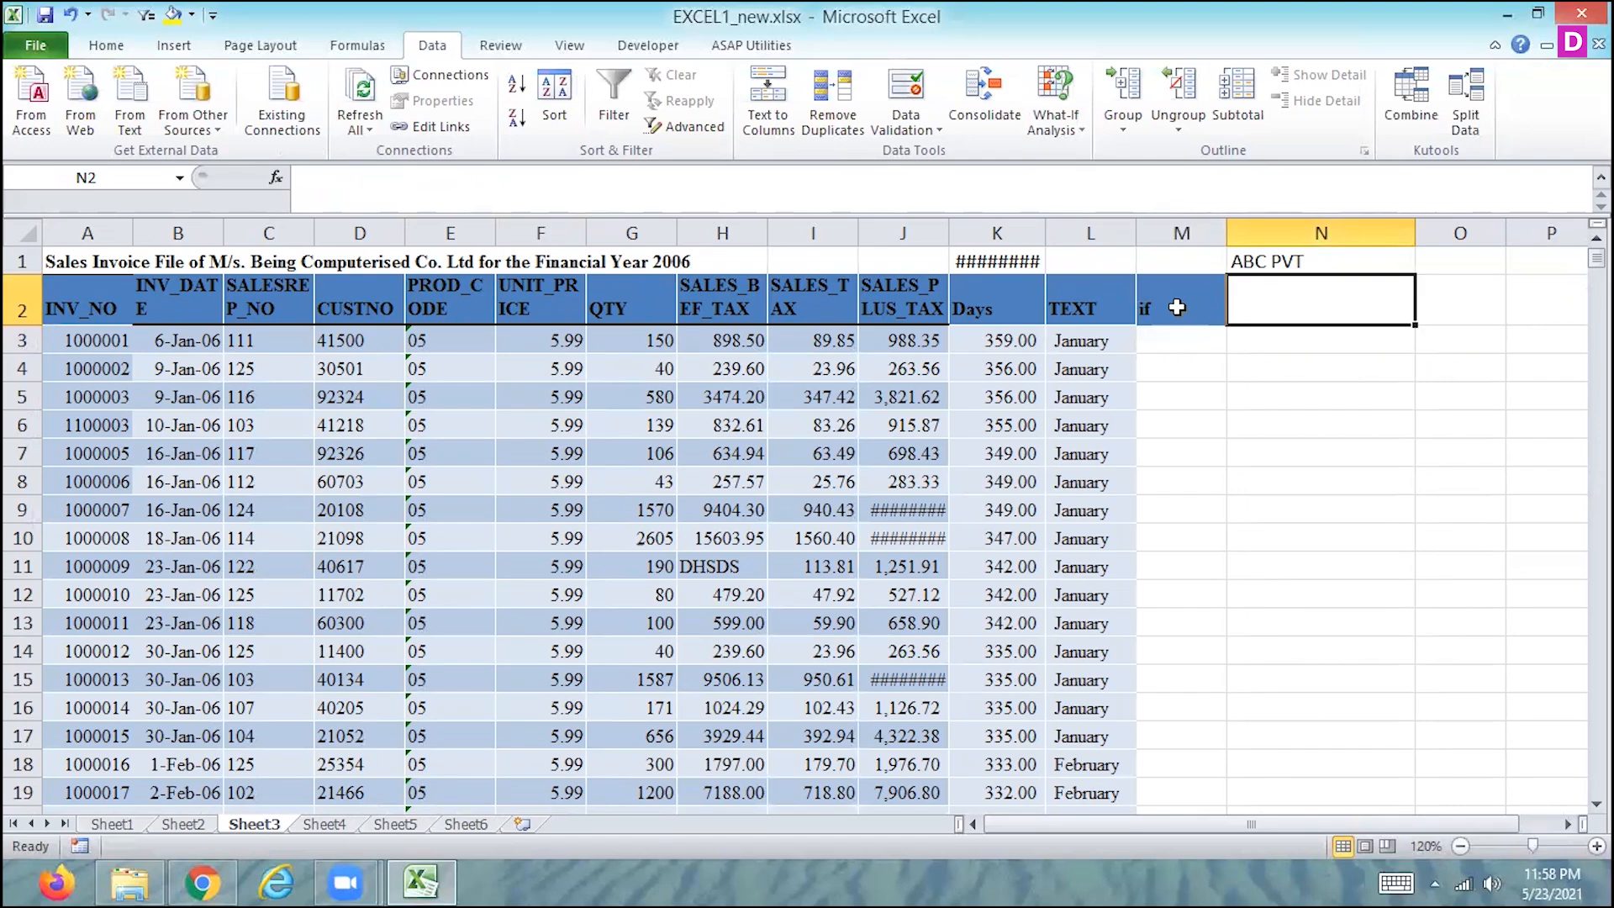
text(multiple if)
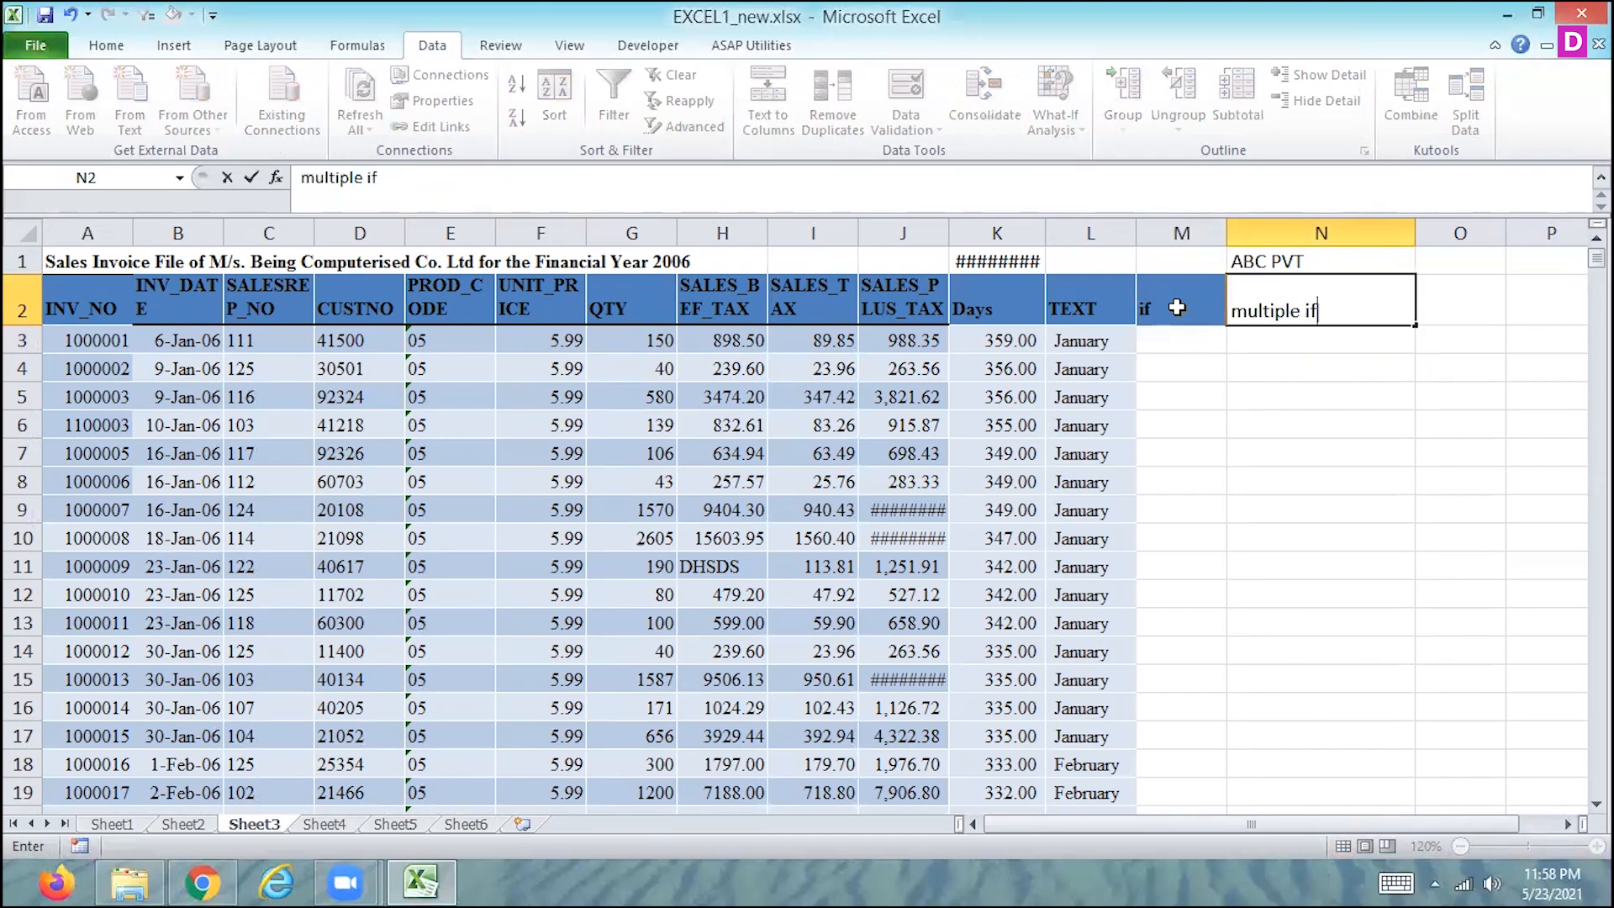
key(Tab)
text(if)
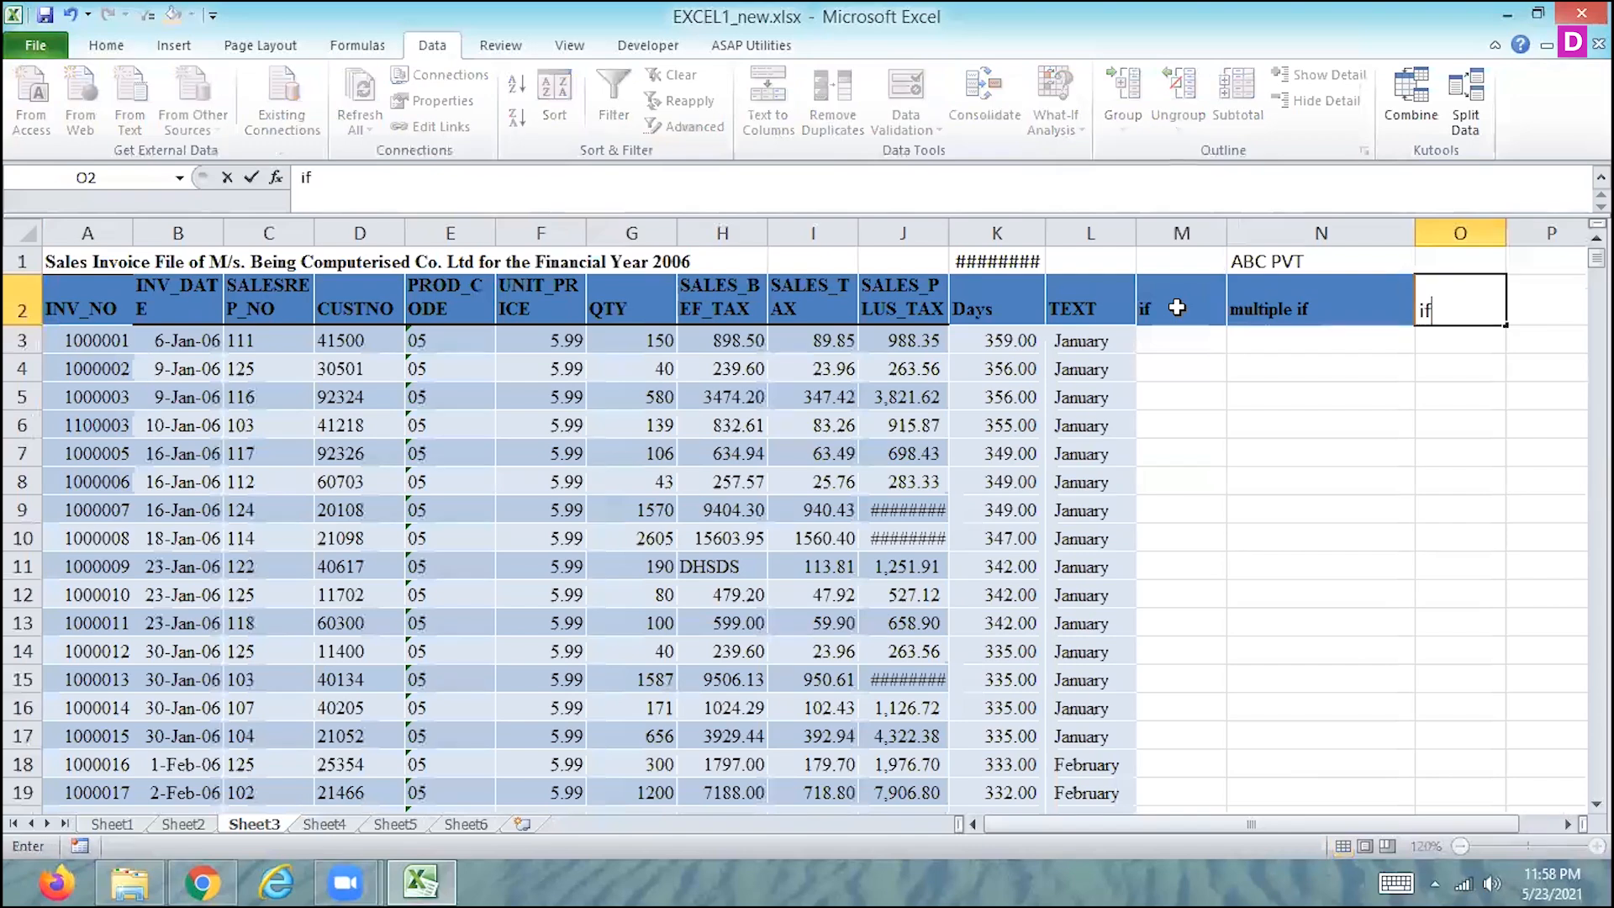
text(_and)
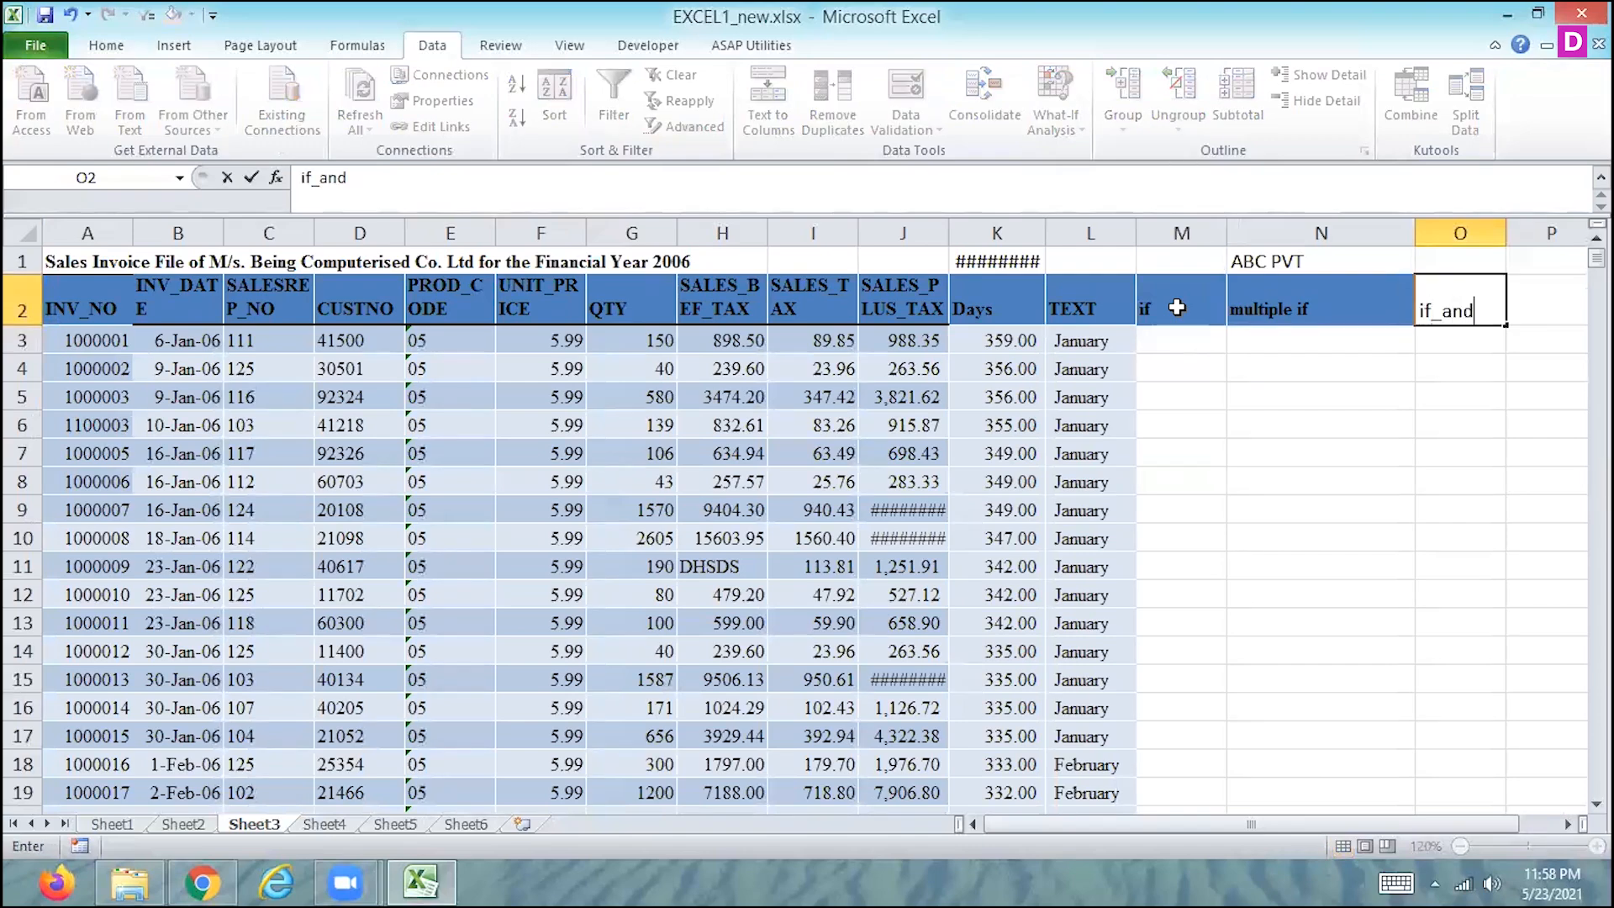
key(Tab)
text(if)
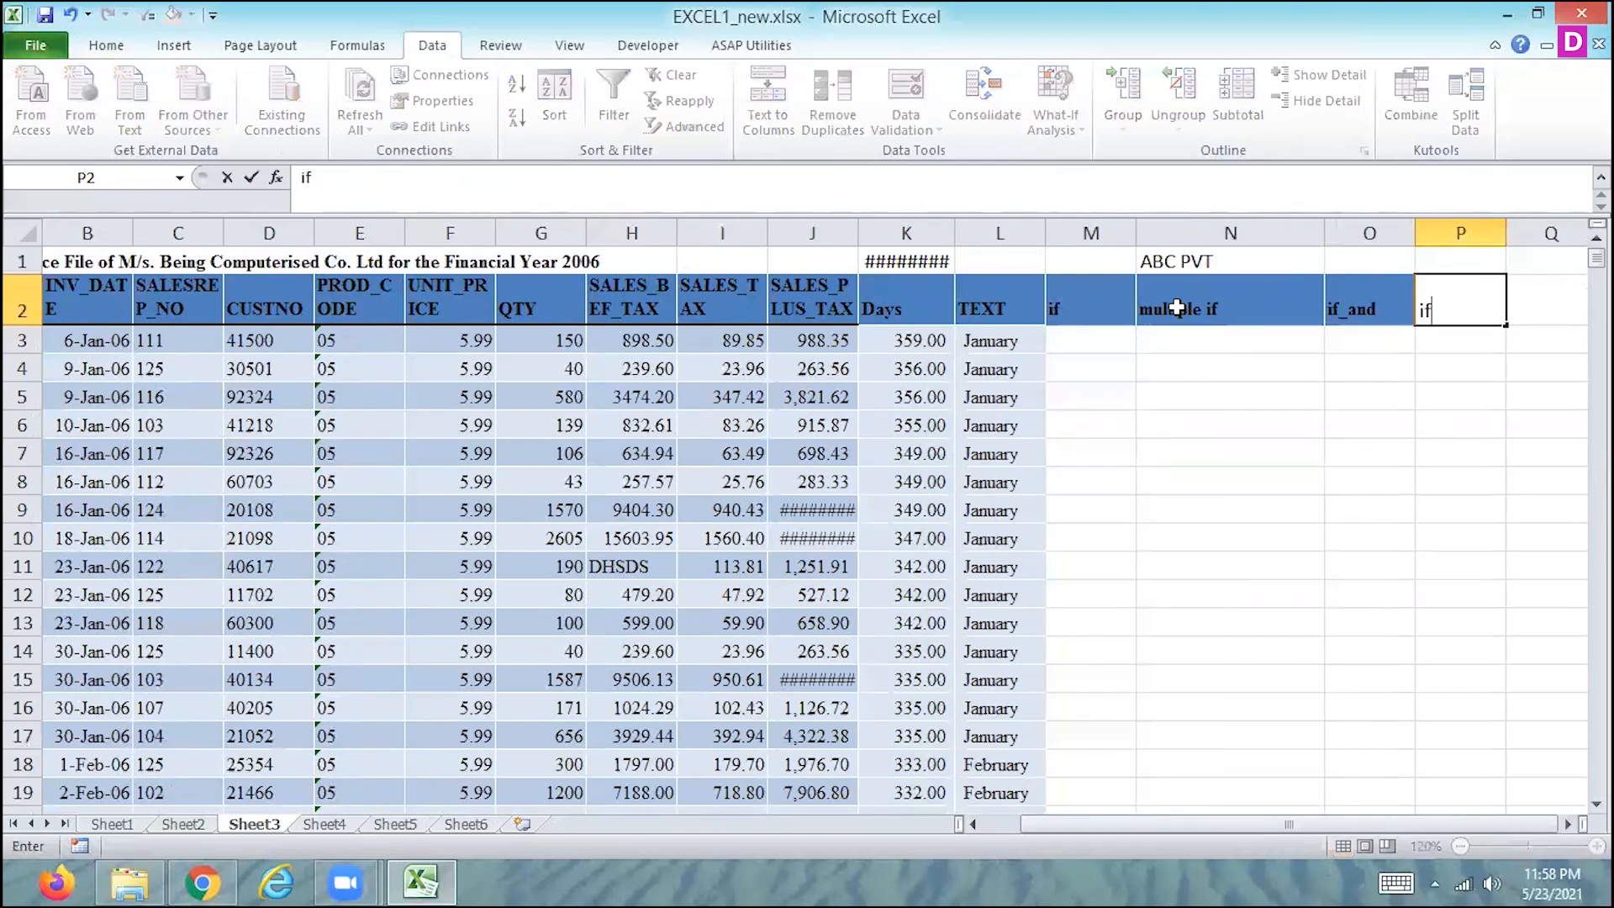
text(_or)
key(Return)
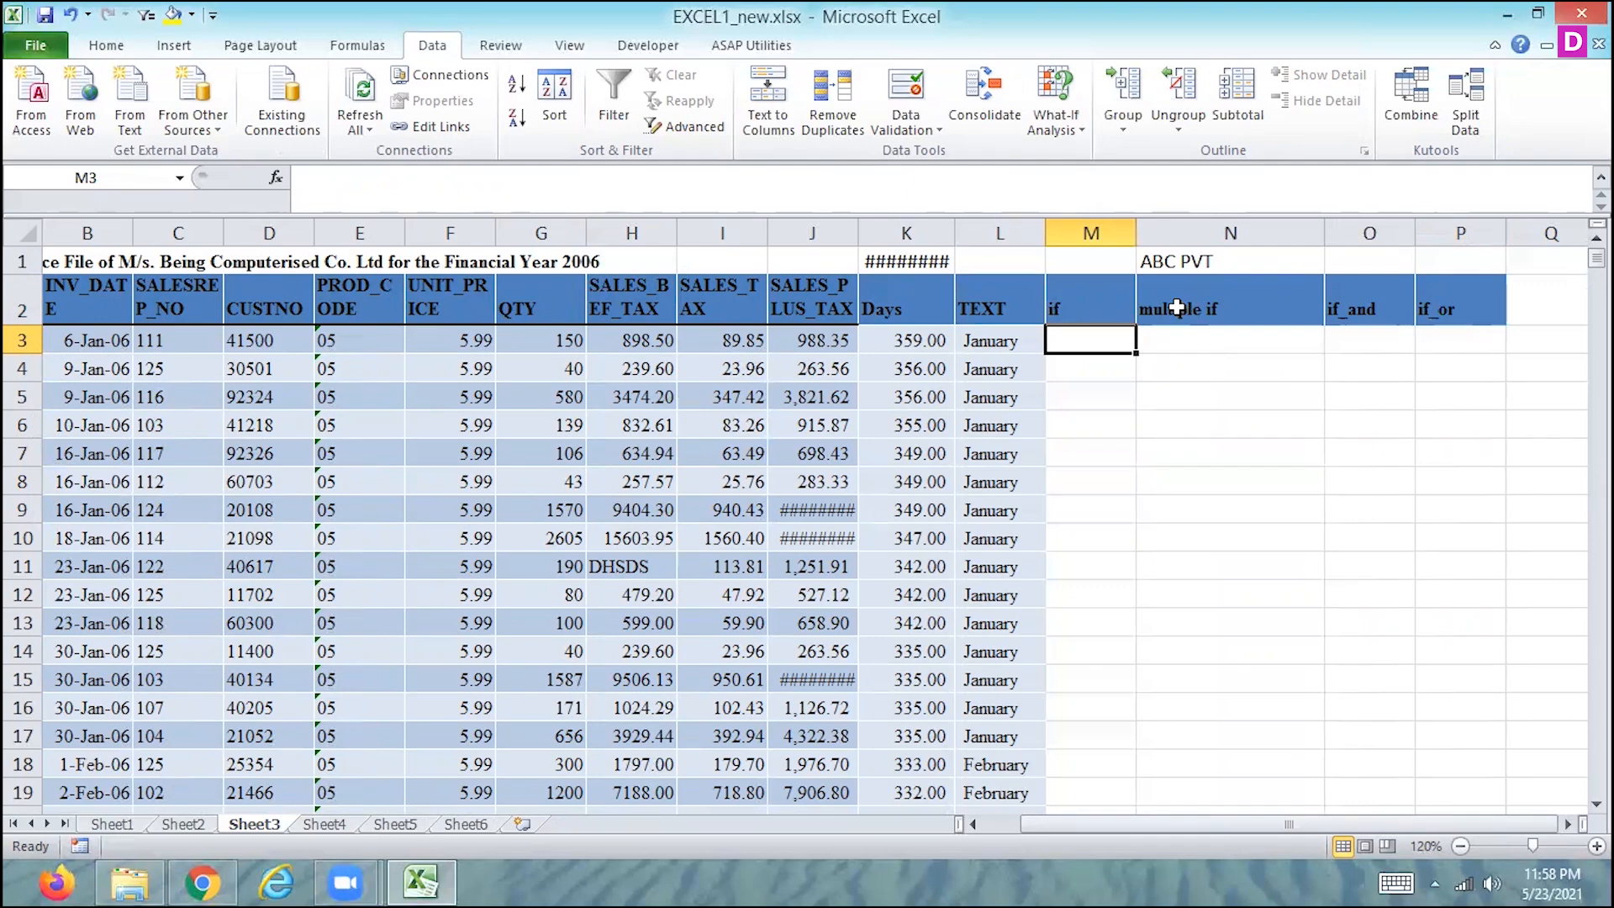
- Start an IF formula in M3 with the logical test J3>1000 on the SALES_PLUS_TAX value
text(=if)
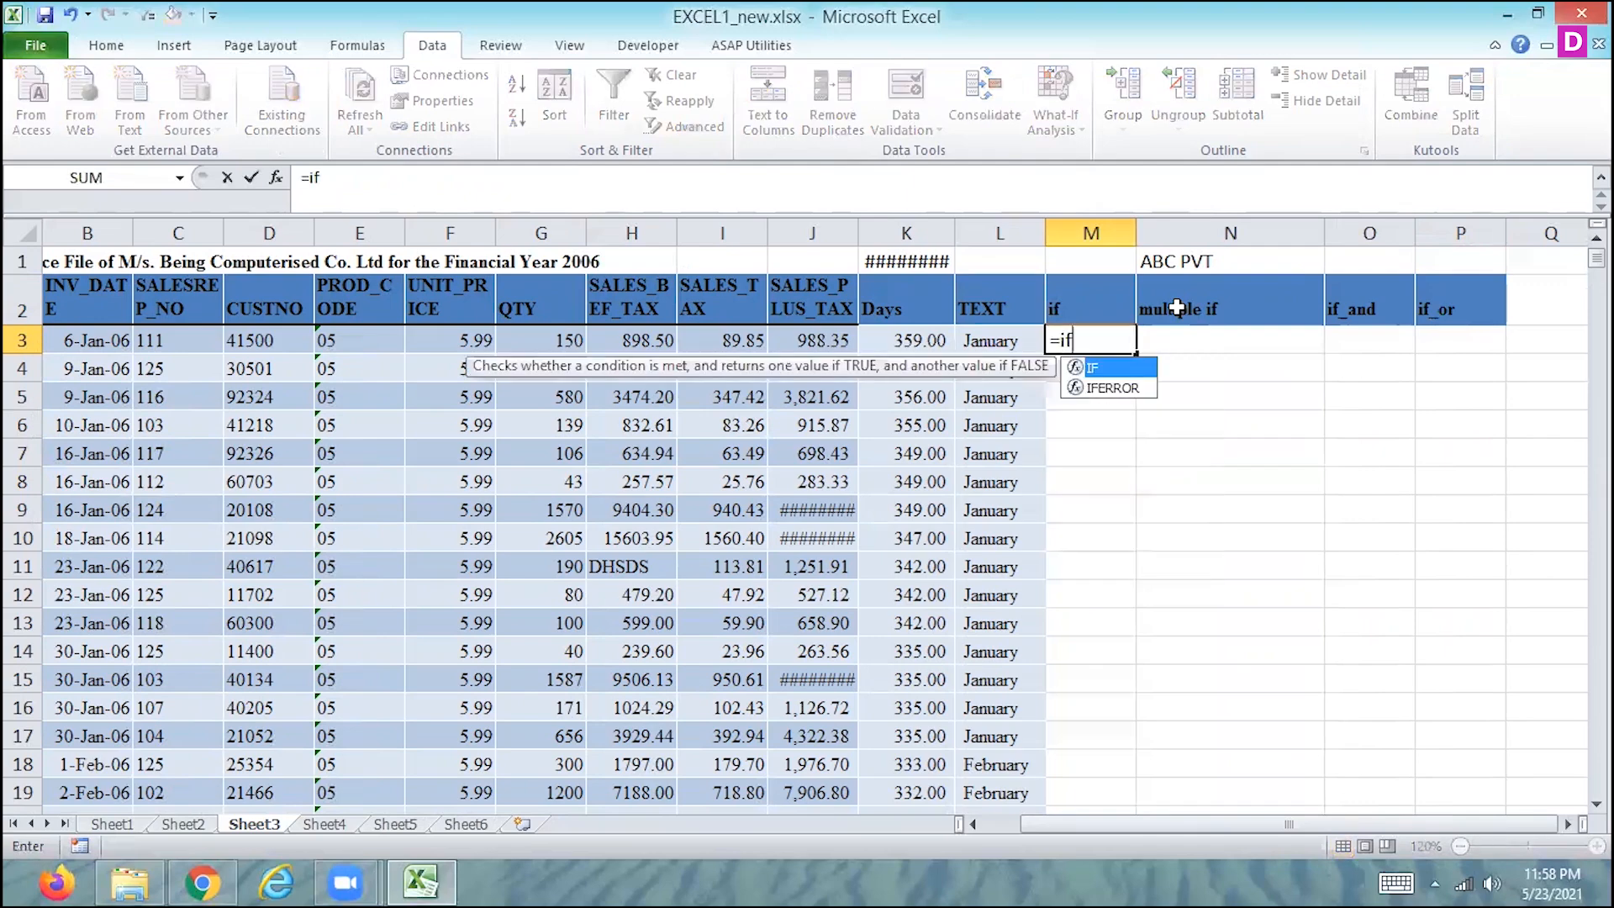
text(()
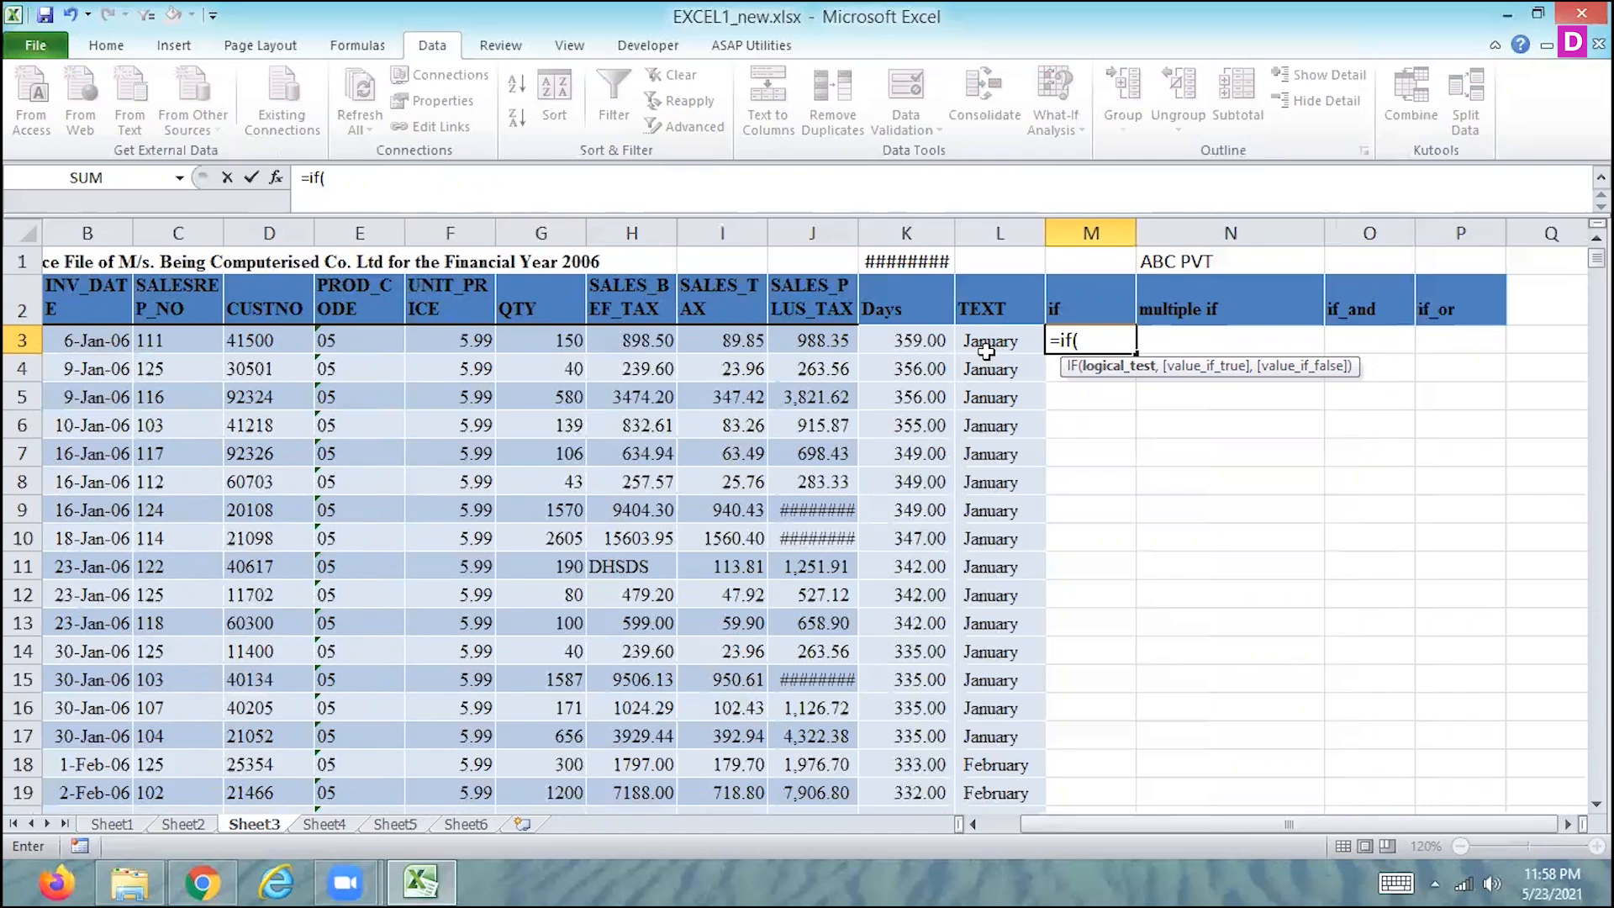
click(830, 341)
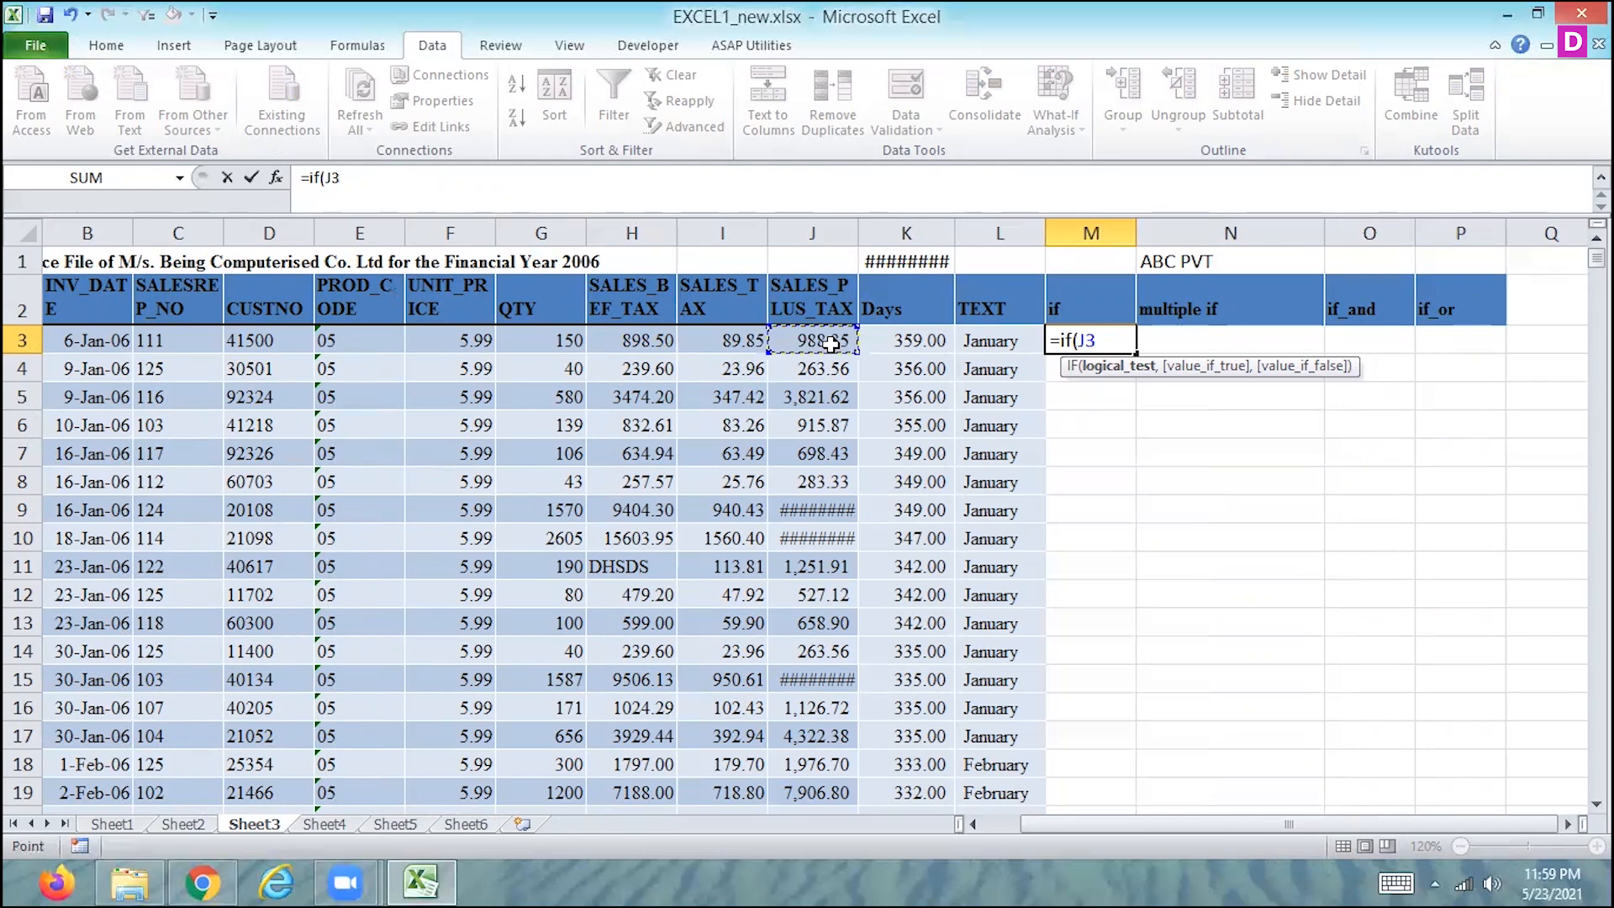
text(>1000)
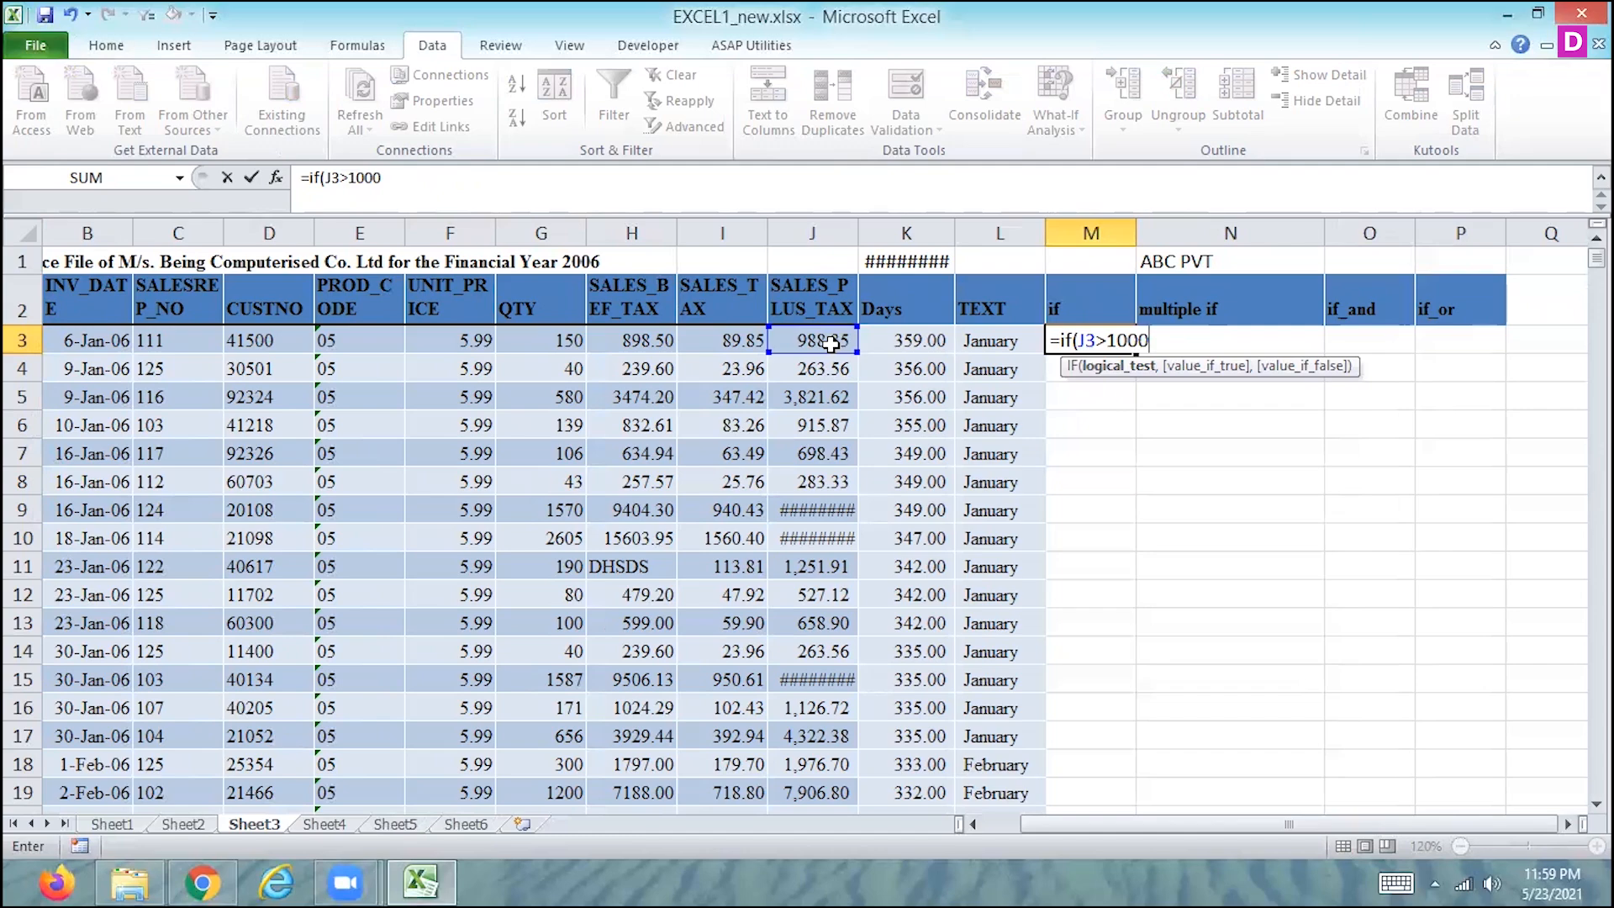
text(,)
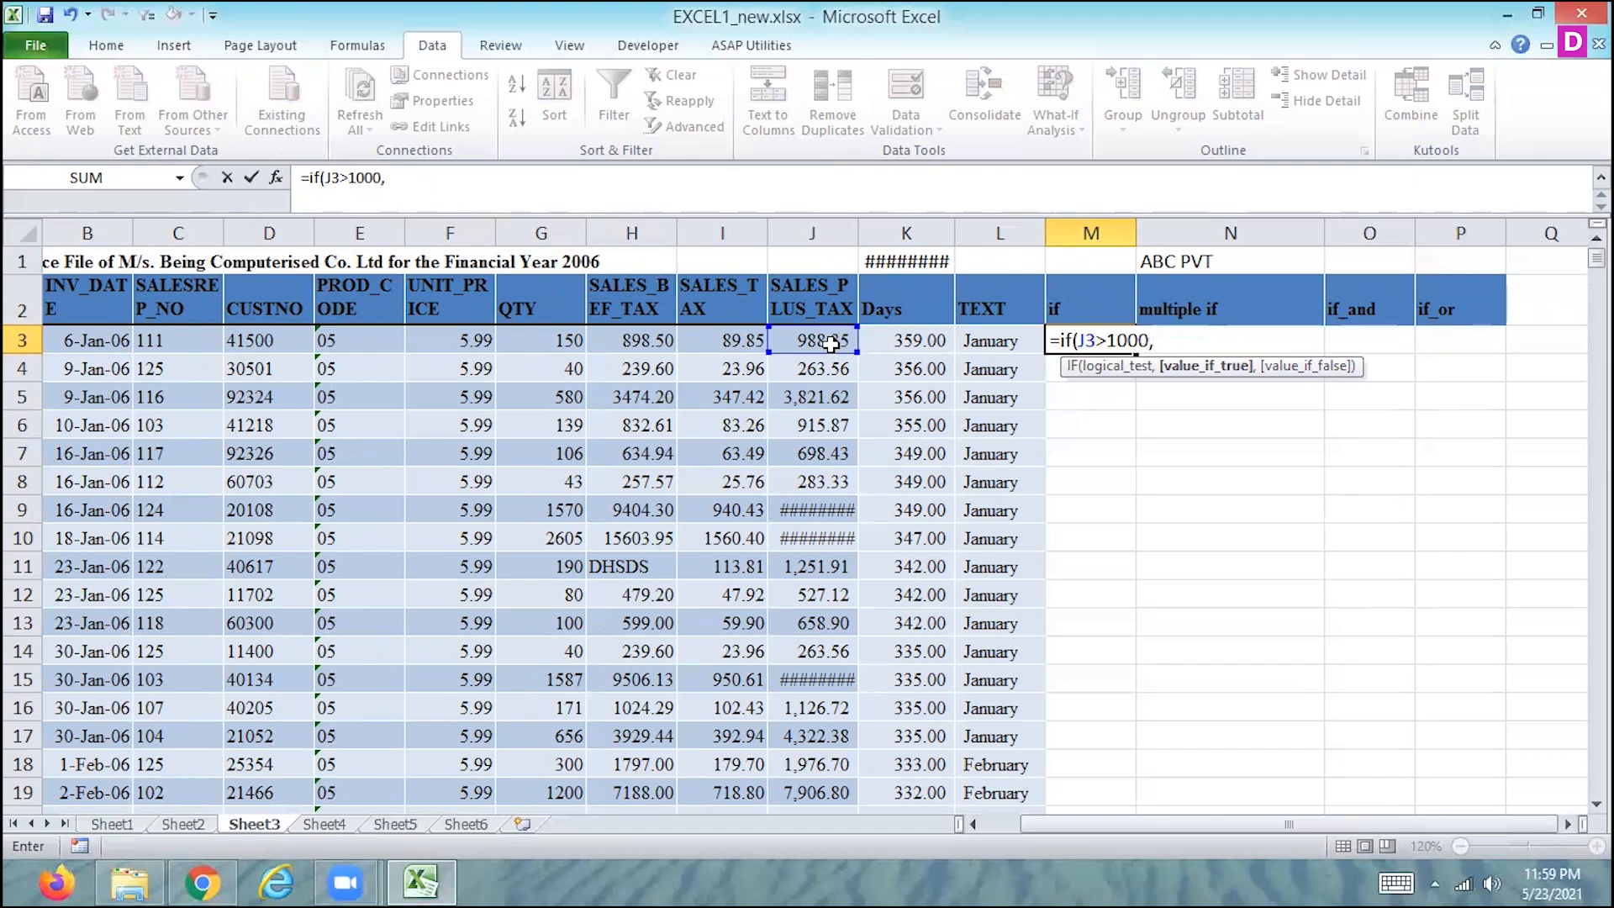
- Give the IF formula in M3 the value-if-true argument J3-100
click(830, 340)
text(+)
text(100)
key(BackSpace)
key(BackSpace)
key(BackSpace)
key(BackSpace)
text(-100,)
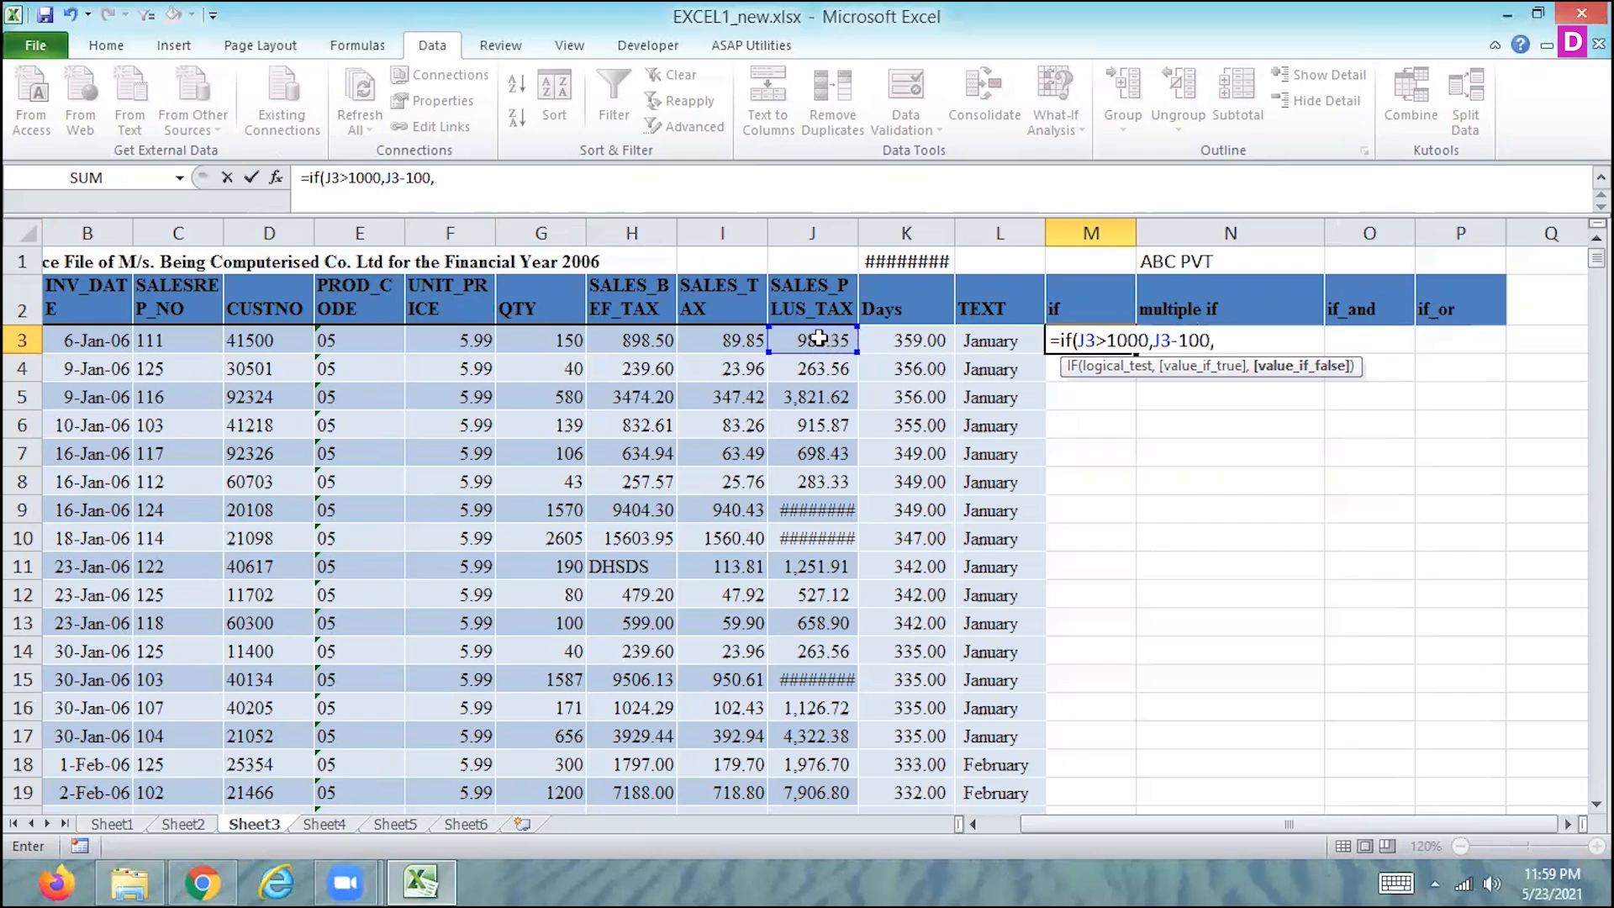
- Add J3+100 as the value-if-false argument and complete the IF formula in M3
click(820, 339)
text(+100)
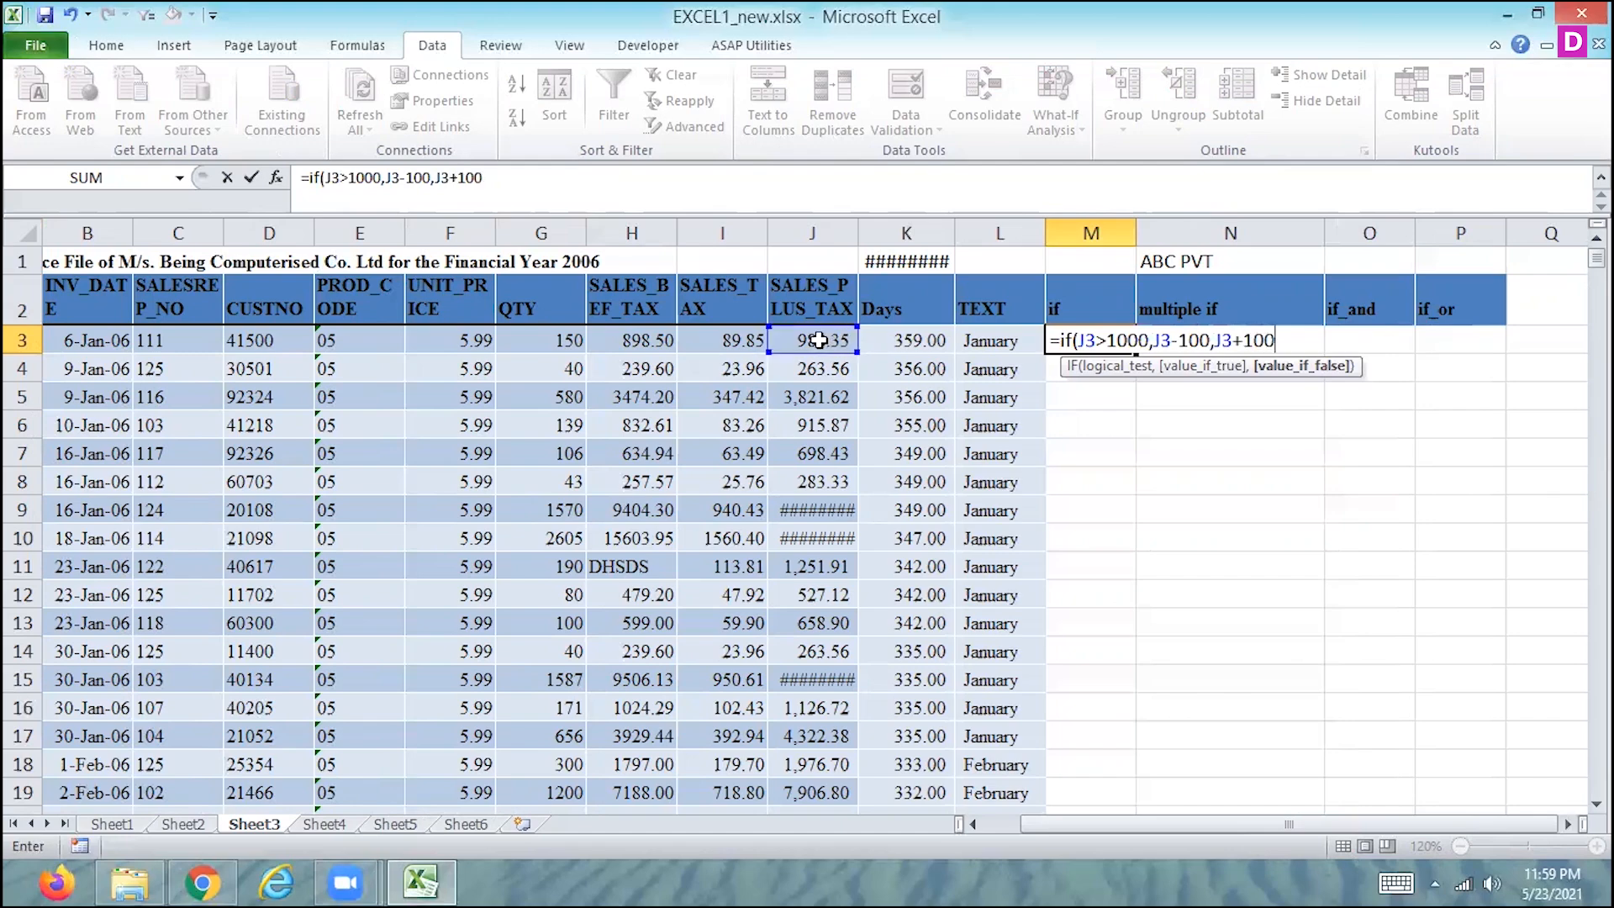
key(Return)
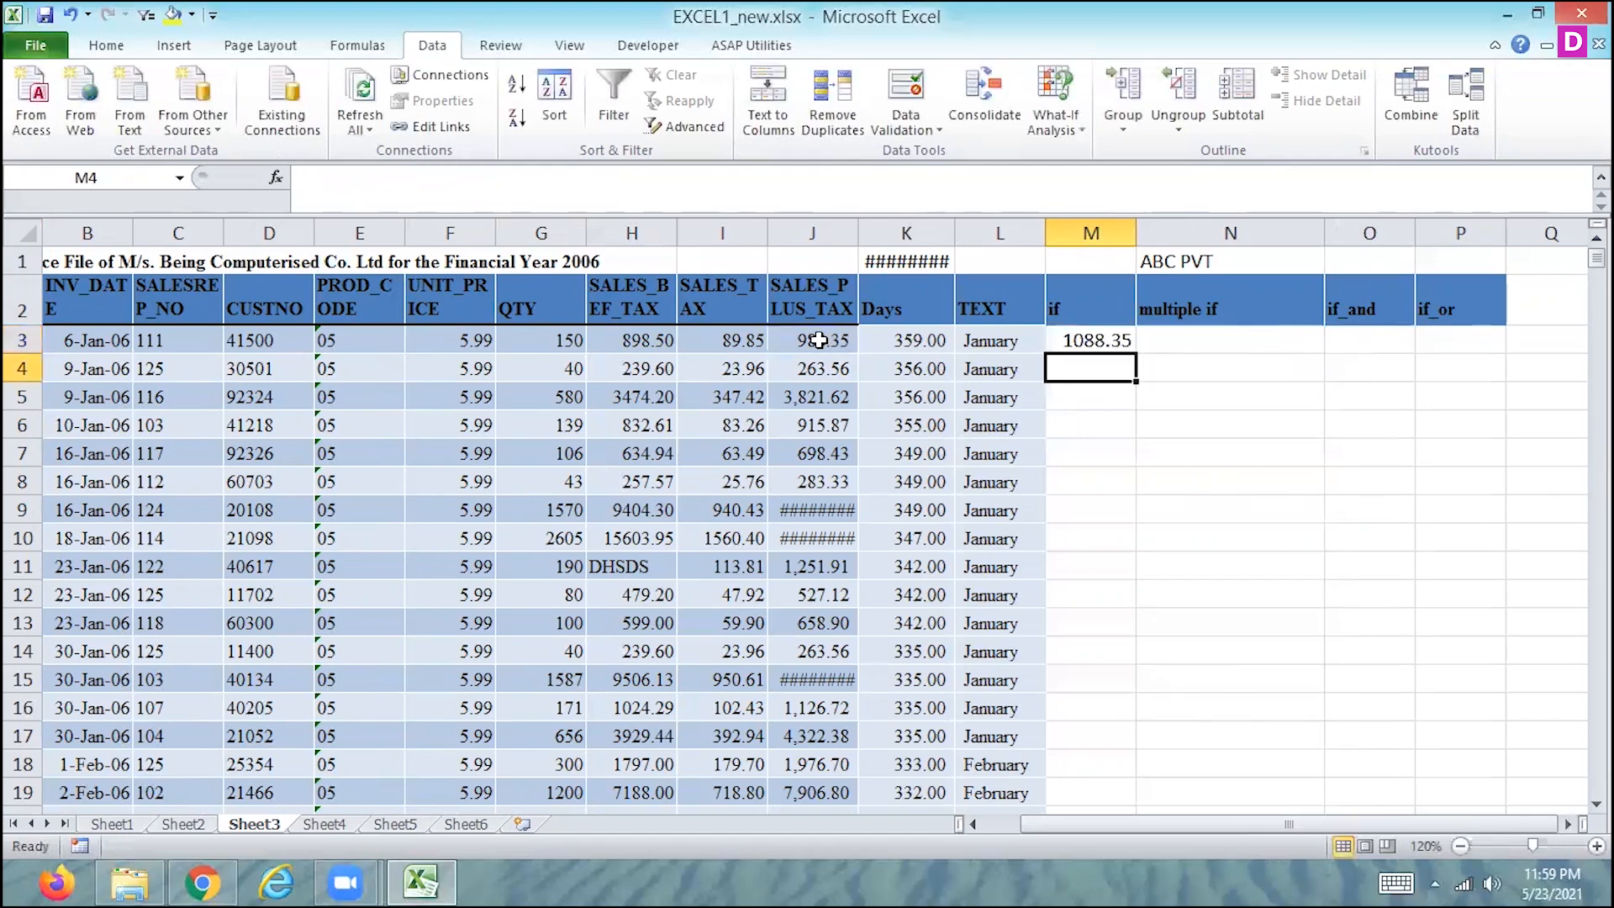
- Compare M3 with its source value in J3 and fill the IF formula down the whole if column
key(Up)
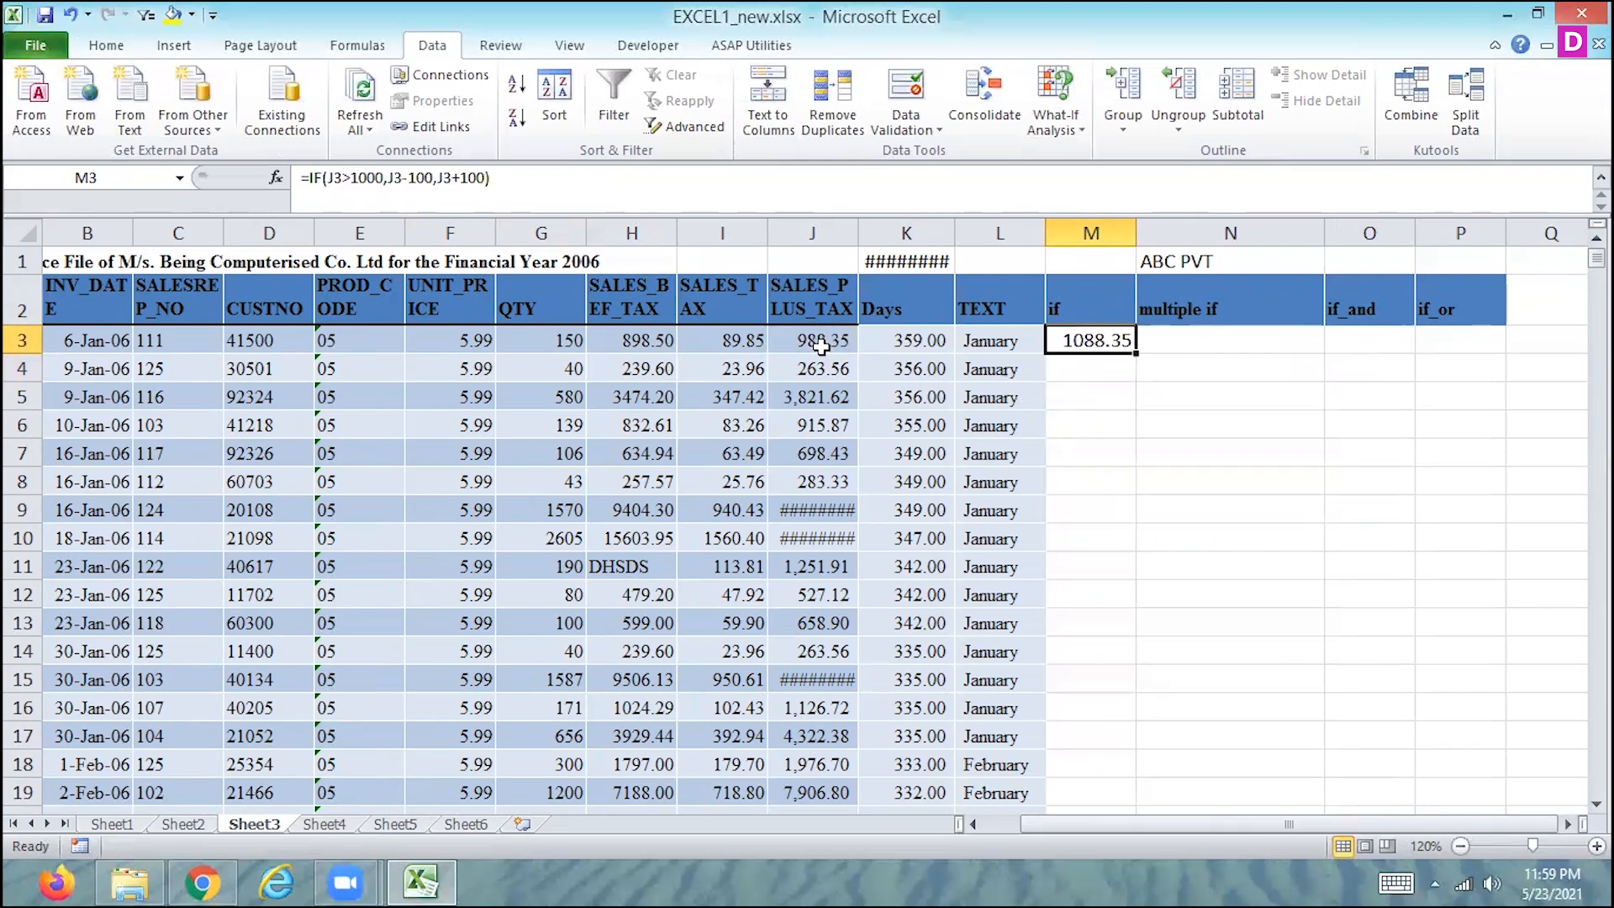
click(820, 343)
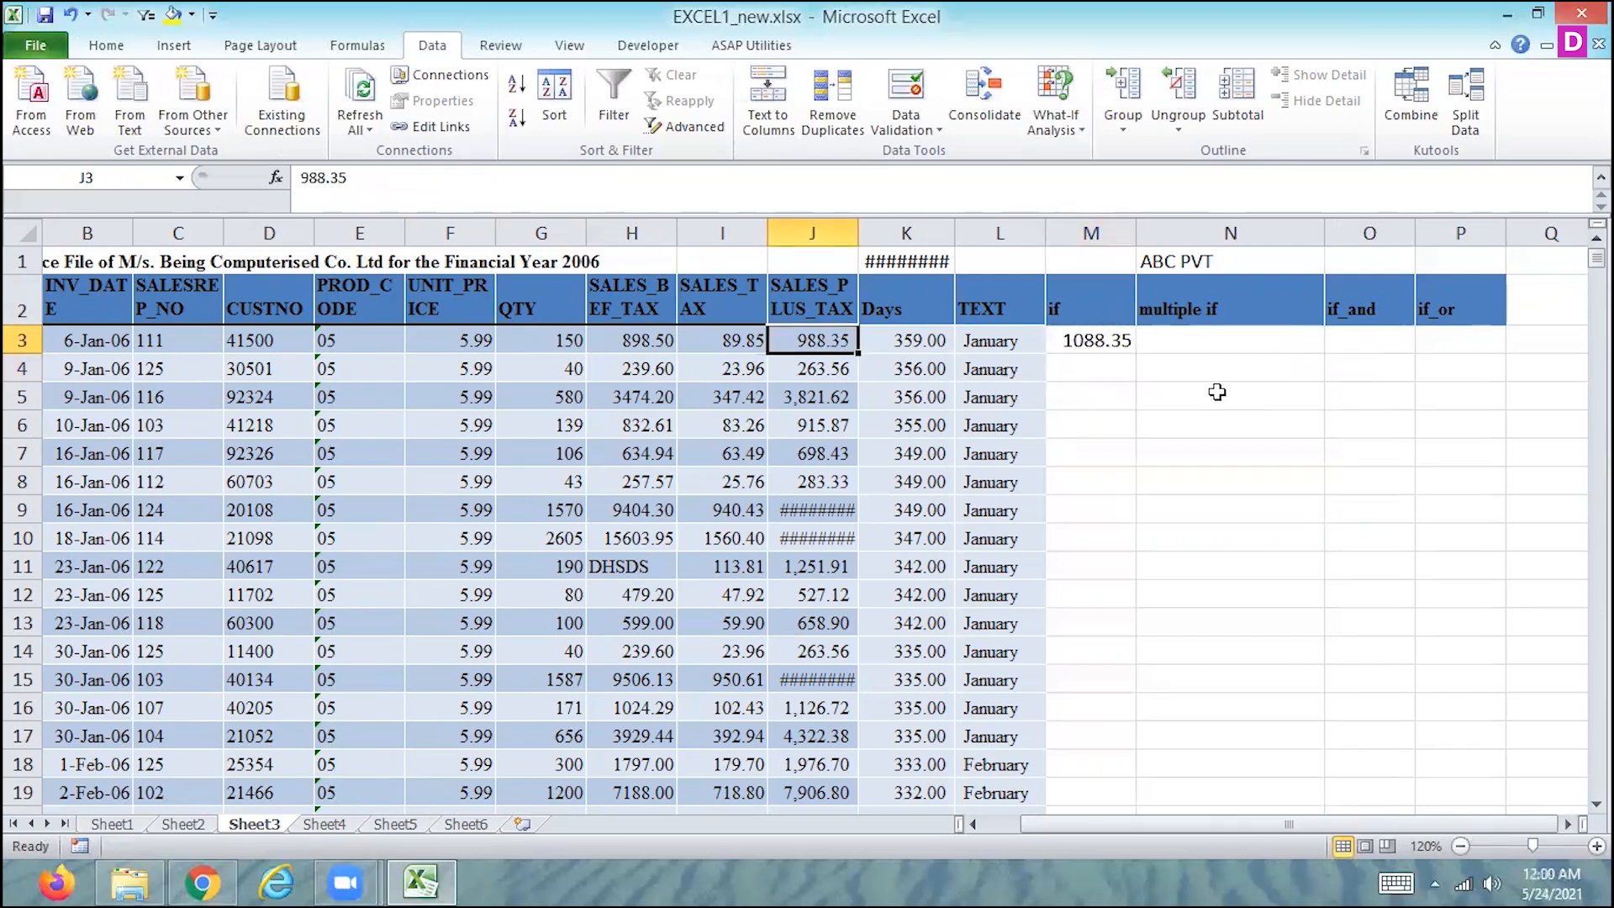
click(1090, 342)
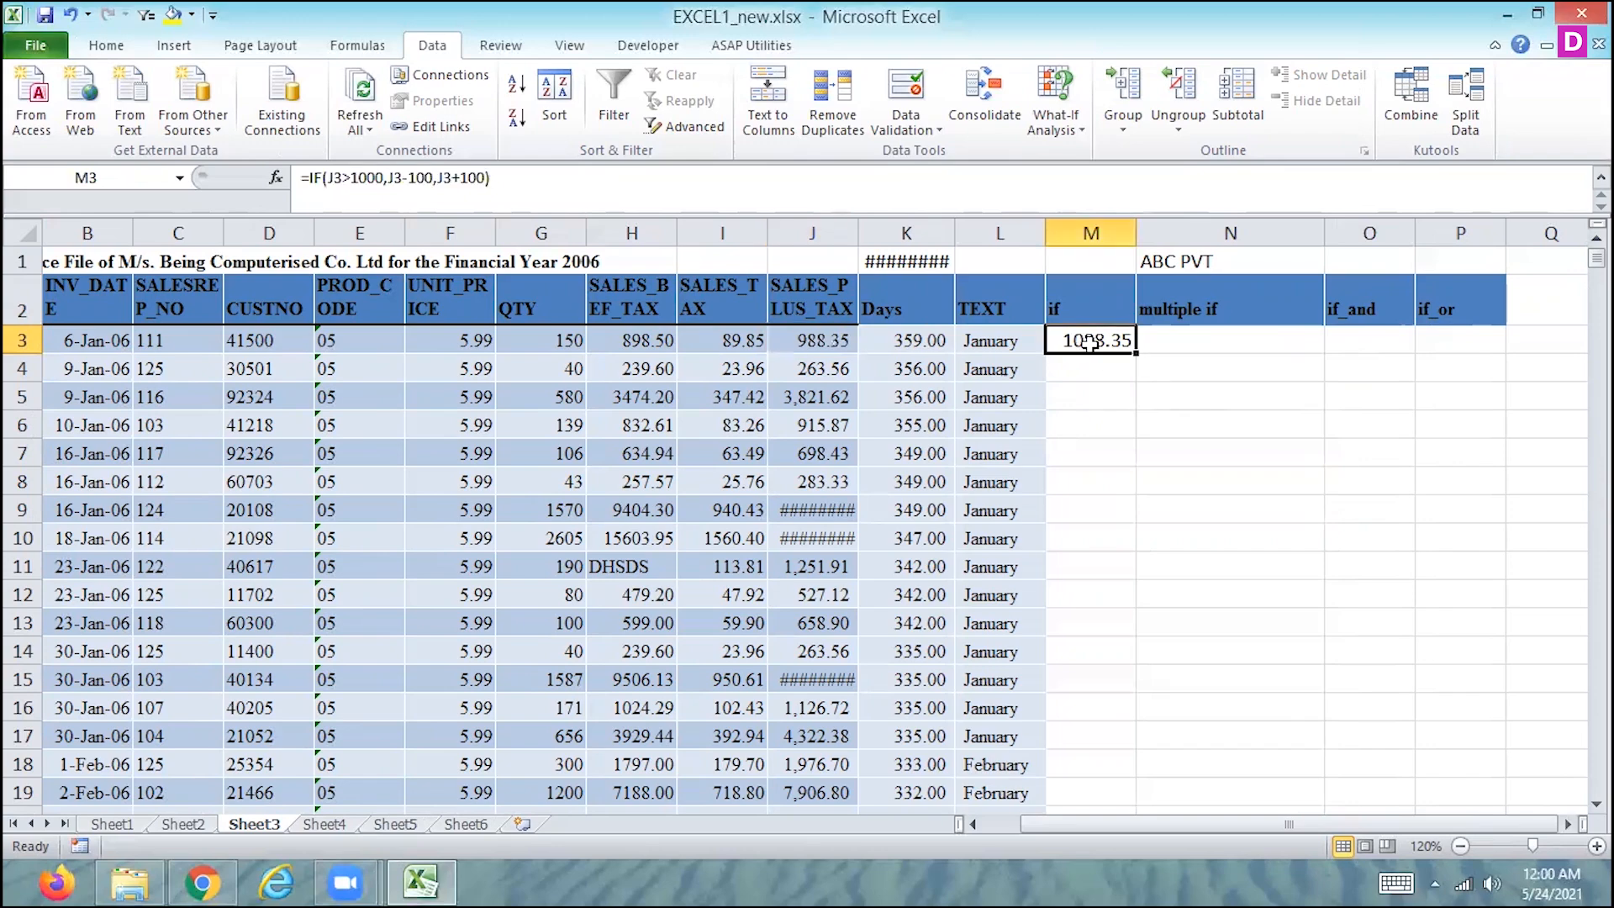
double_click(1135, 356)
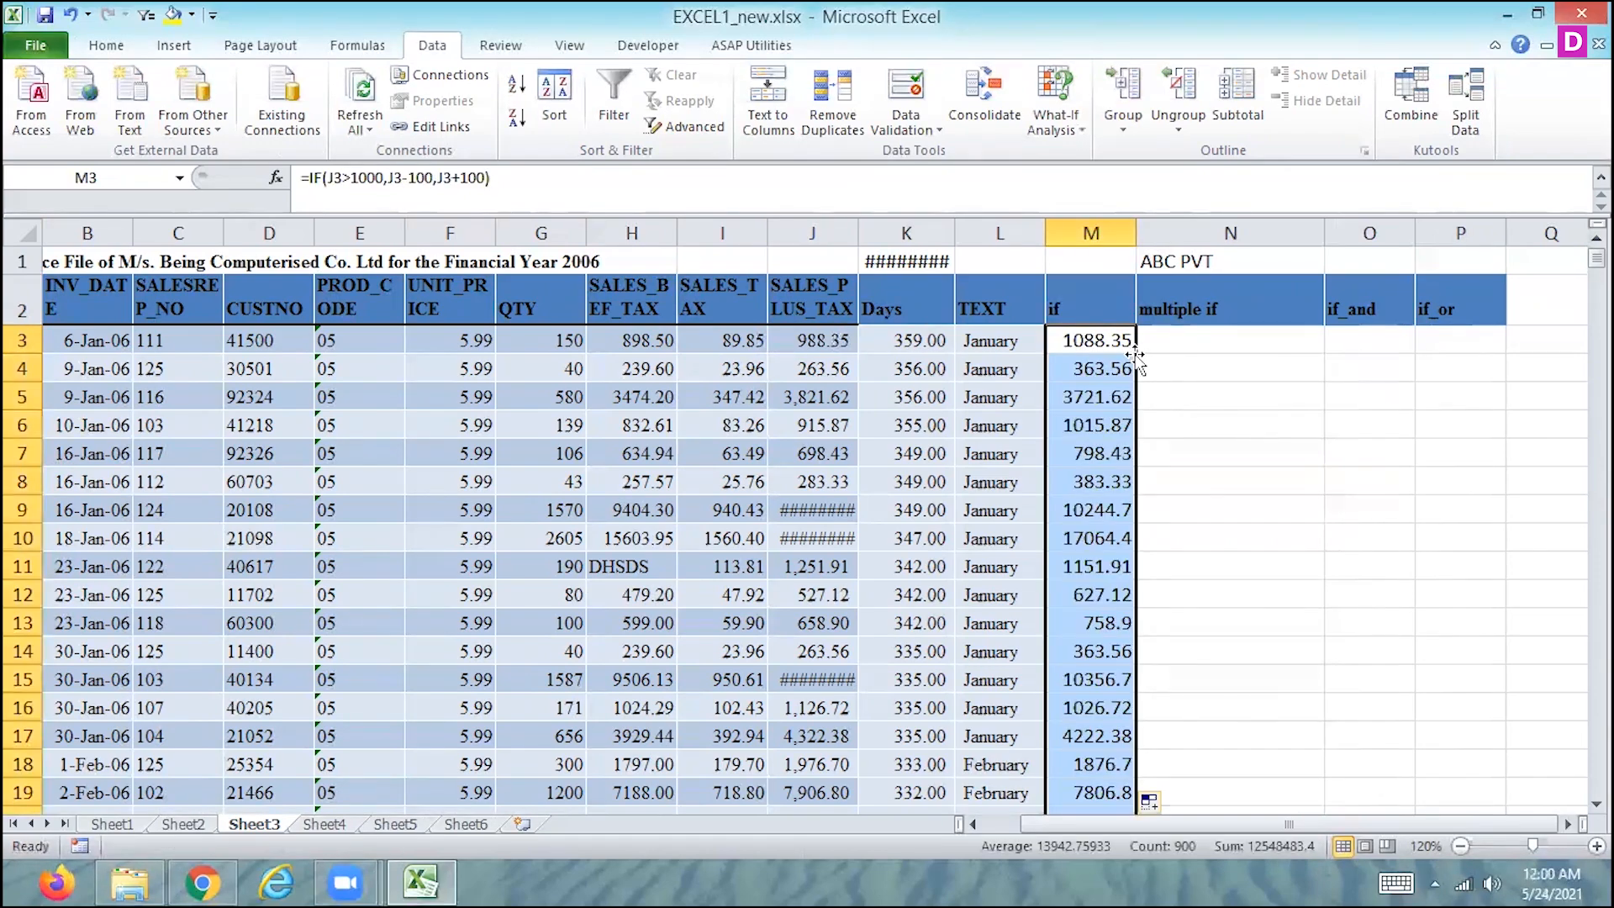
key(super+c)
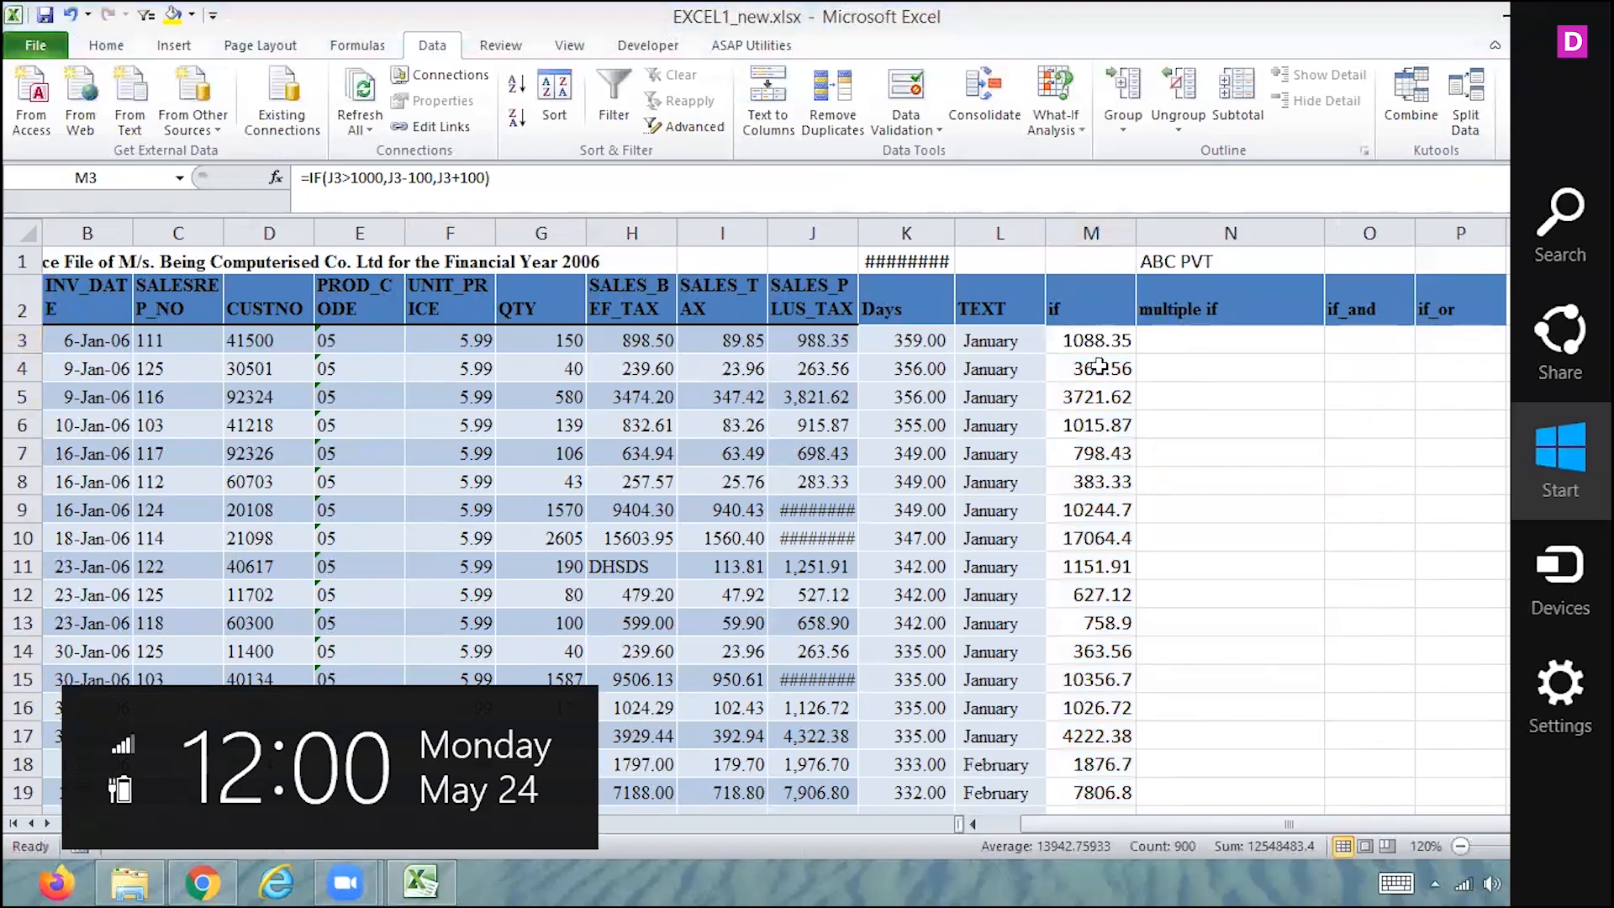
key(Escape)
- Examine the filled IF formulas in M3:M8 and open the formula in M3 to review its arguments
click(1100, 367)
key(Down)
key(Down)
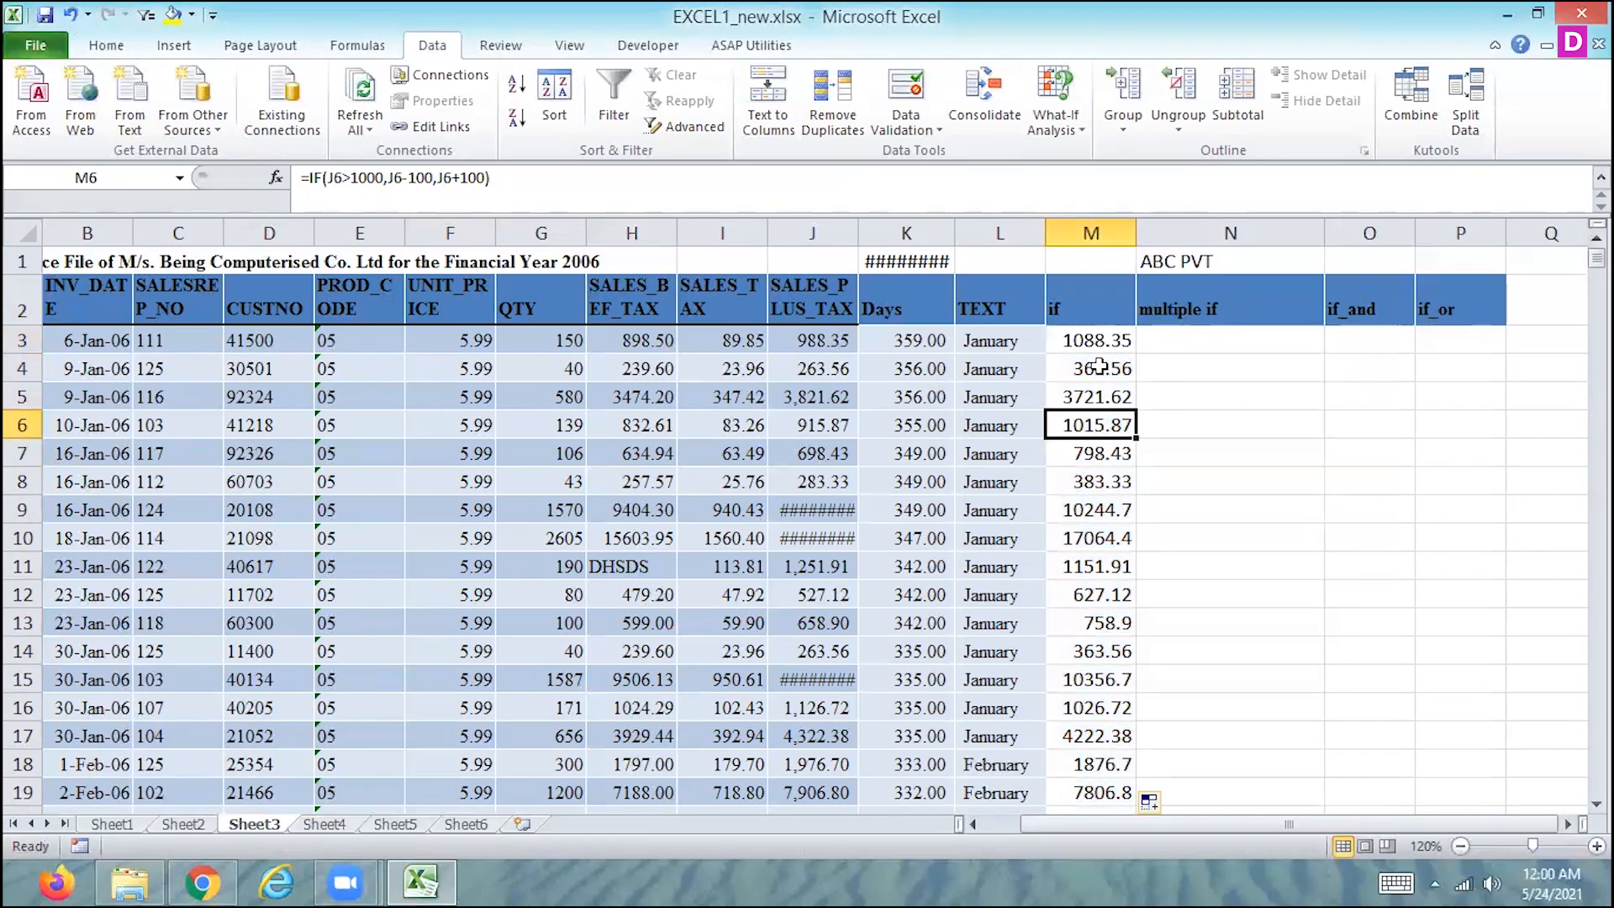
key(Up)
key(Down)
key(Down)
key(Down)
key(Up)
key(Up)
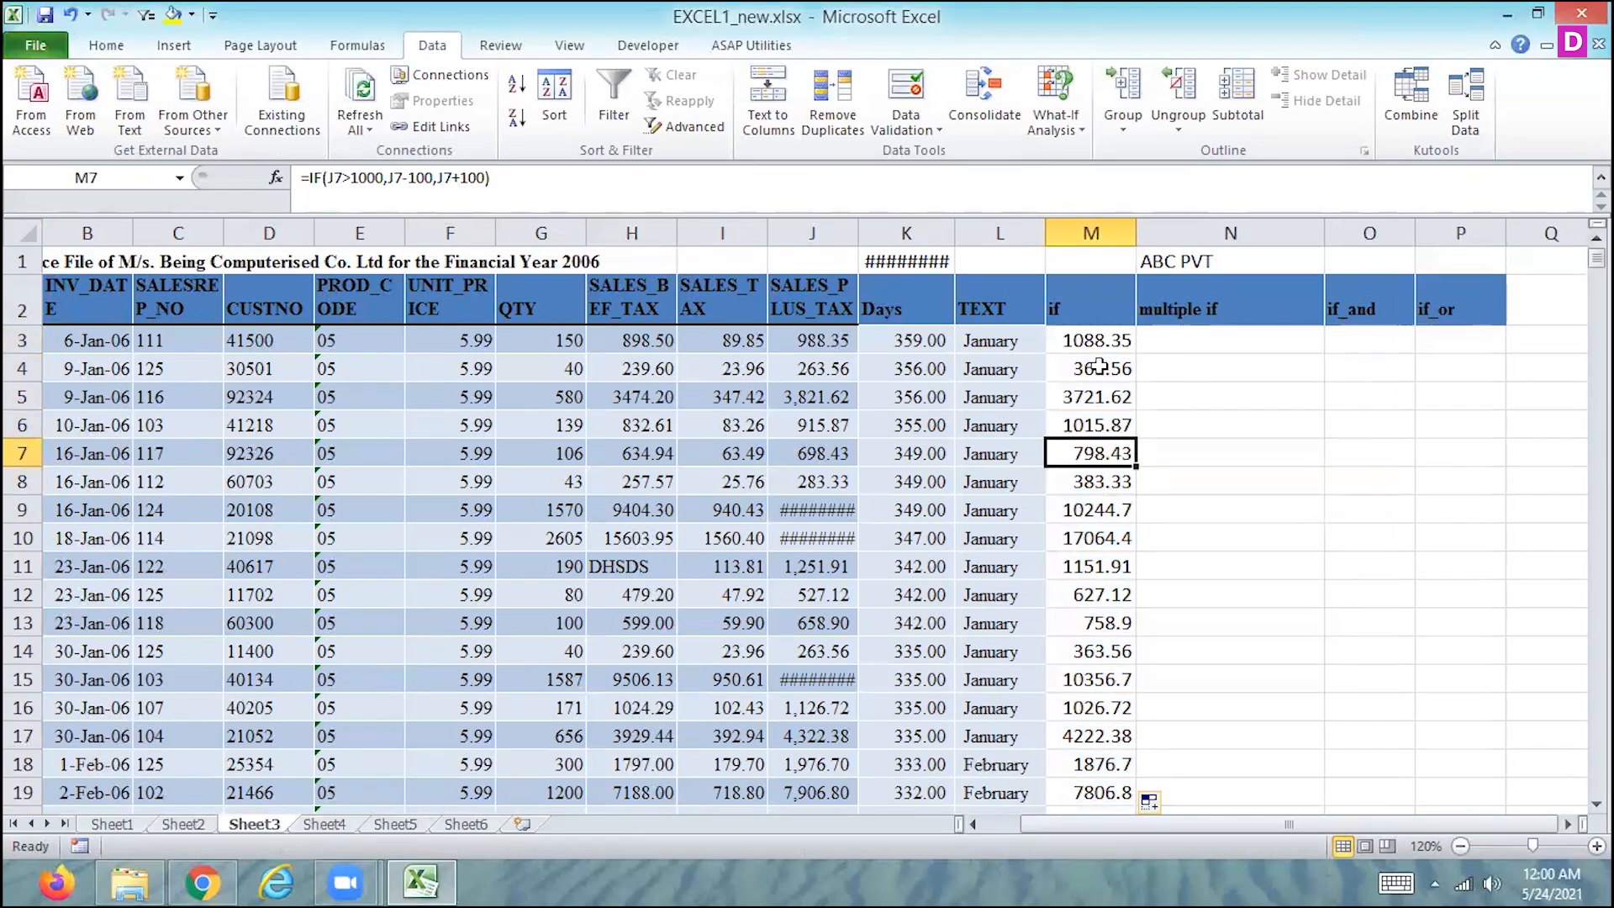
key(Up)
key(Up)
key(Up)
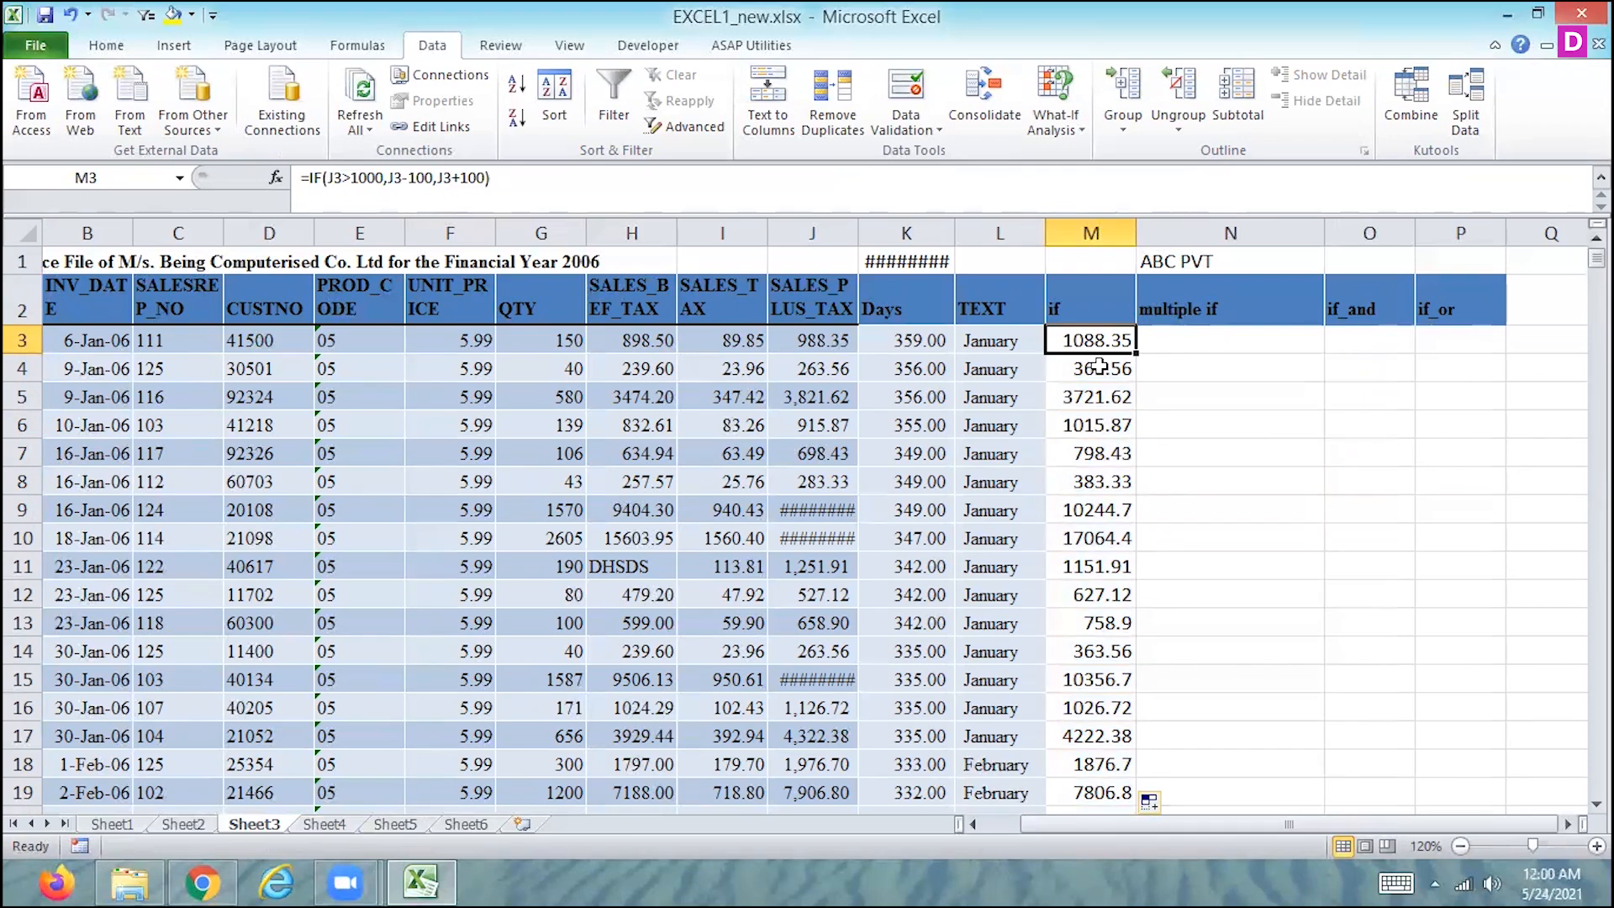
key(F2)
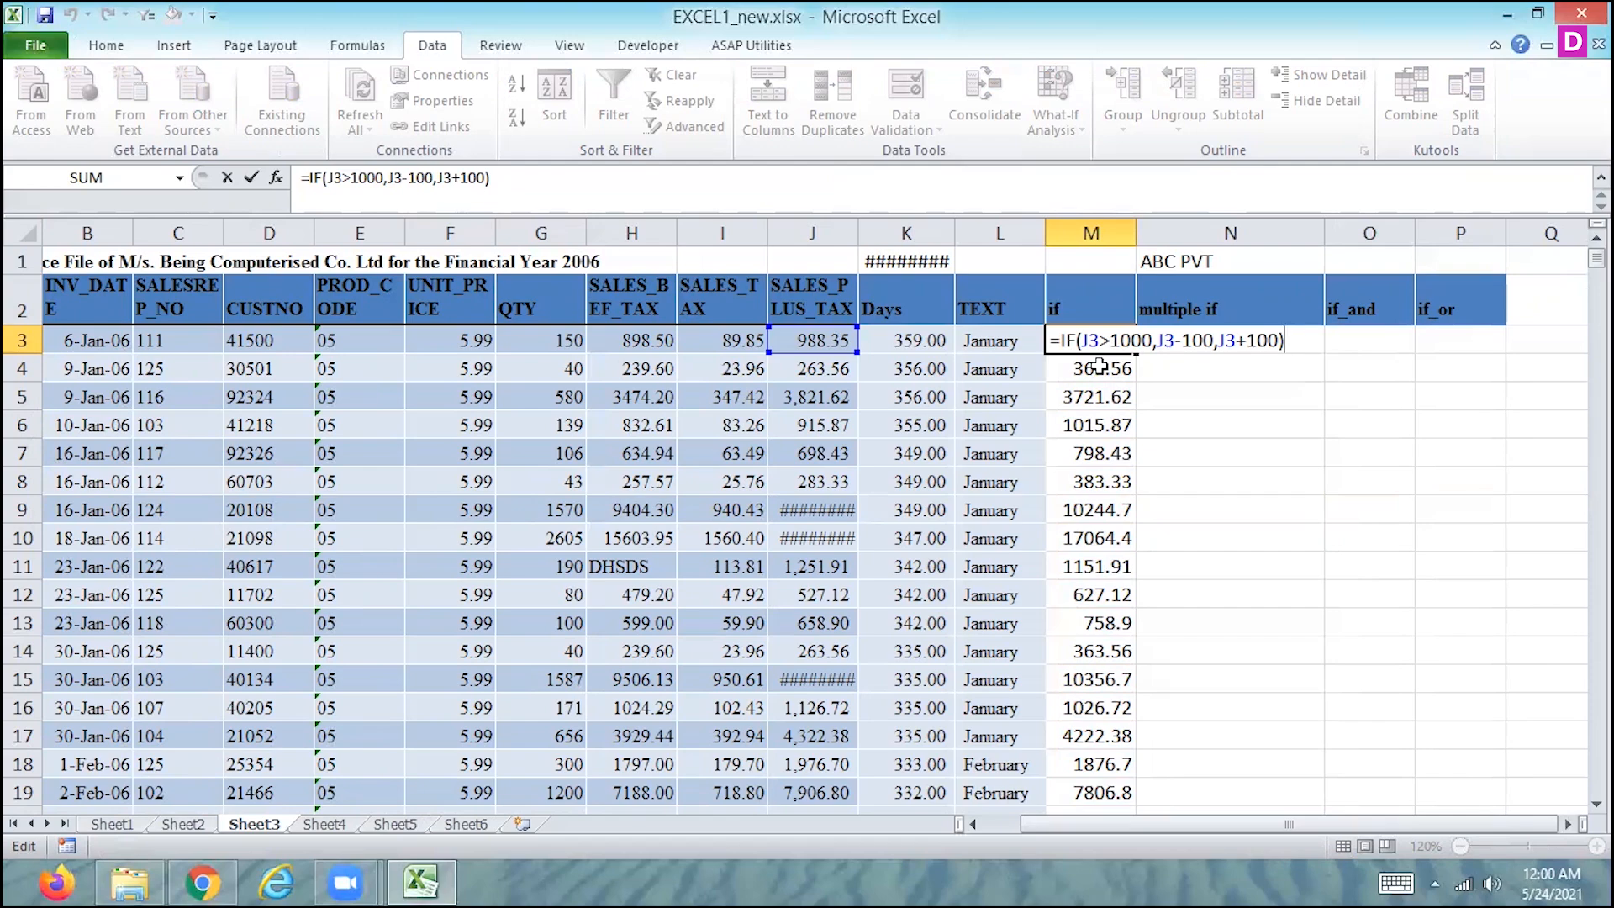
- Try to enter an IF formula in M1 with only the condition J3>100 and no result arguments
key(Up)
key(Up)
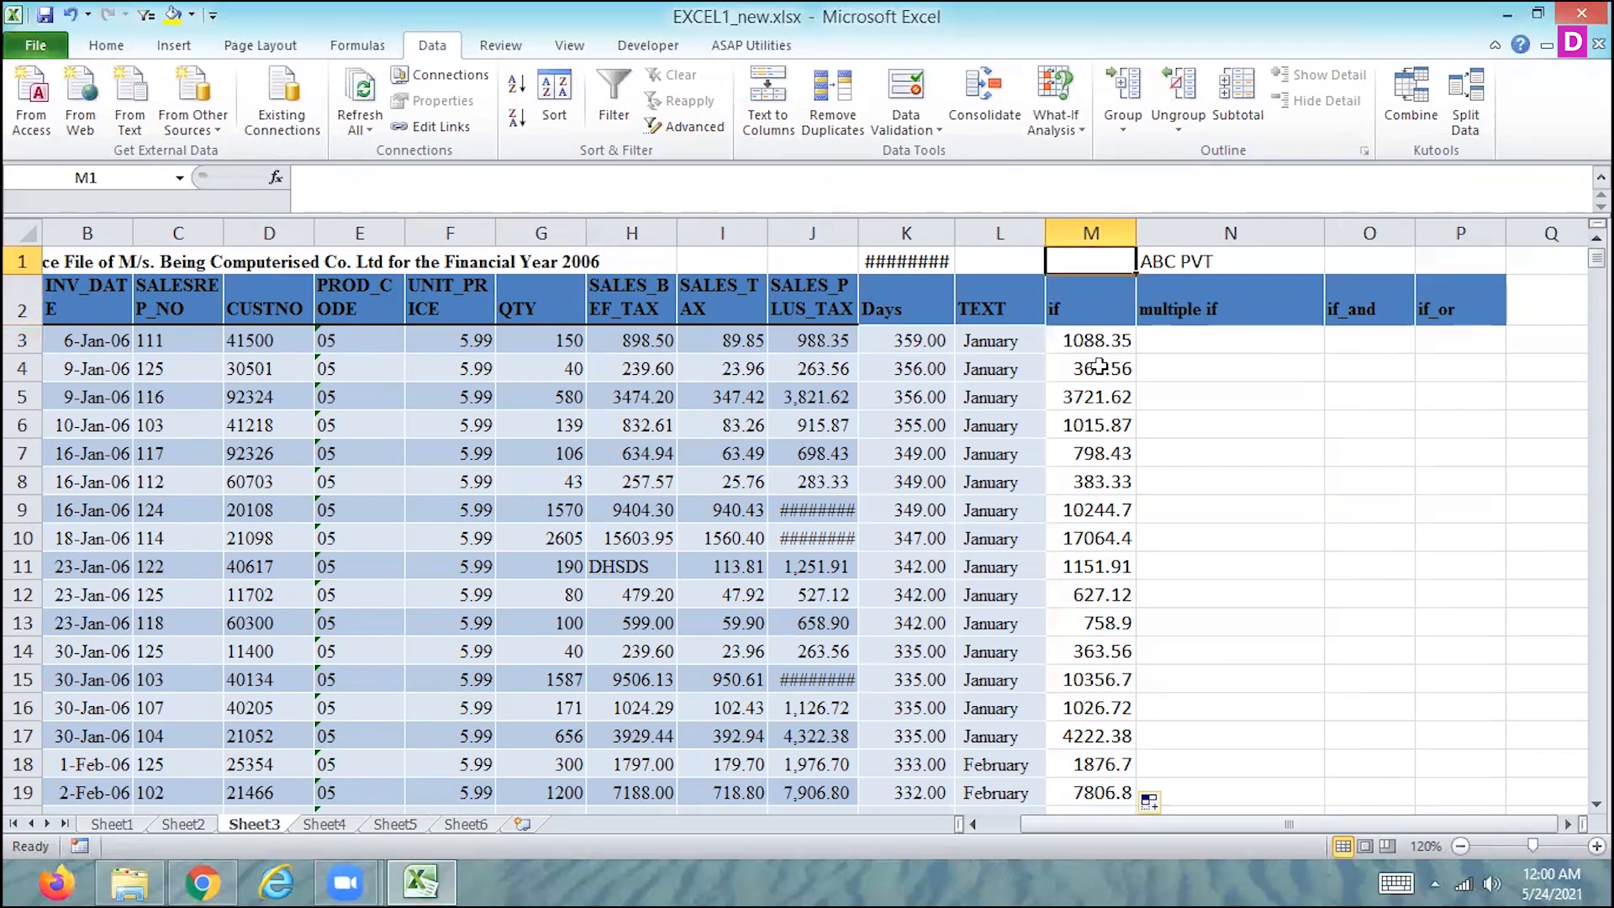
text(=i)
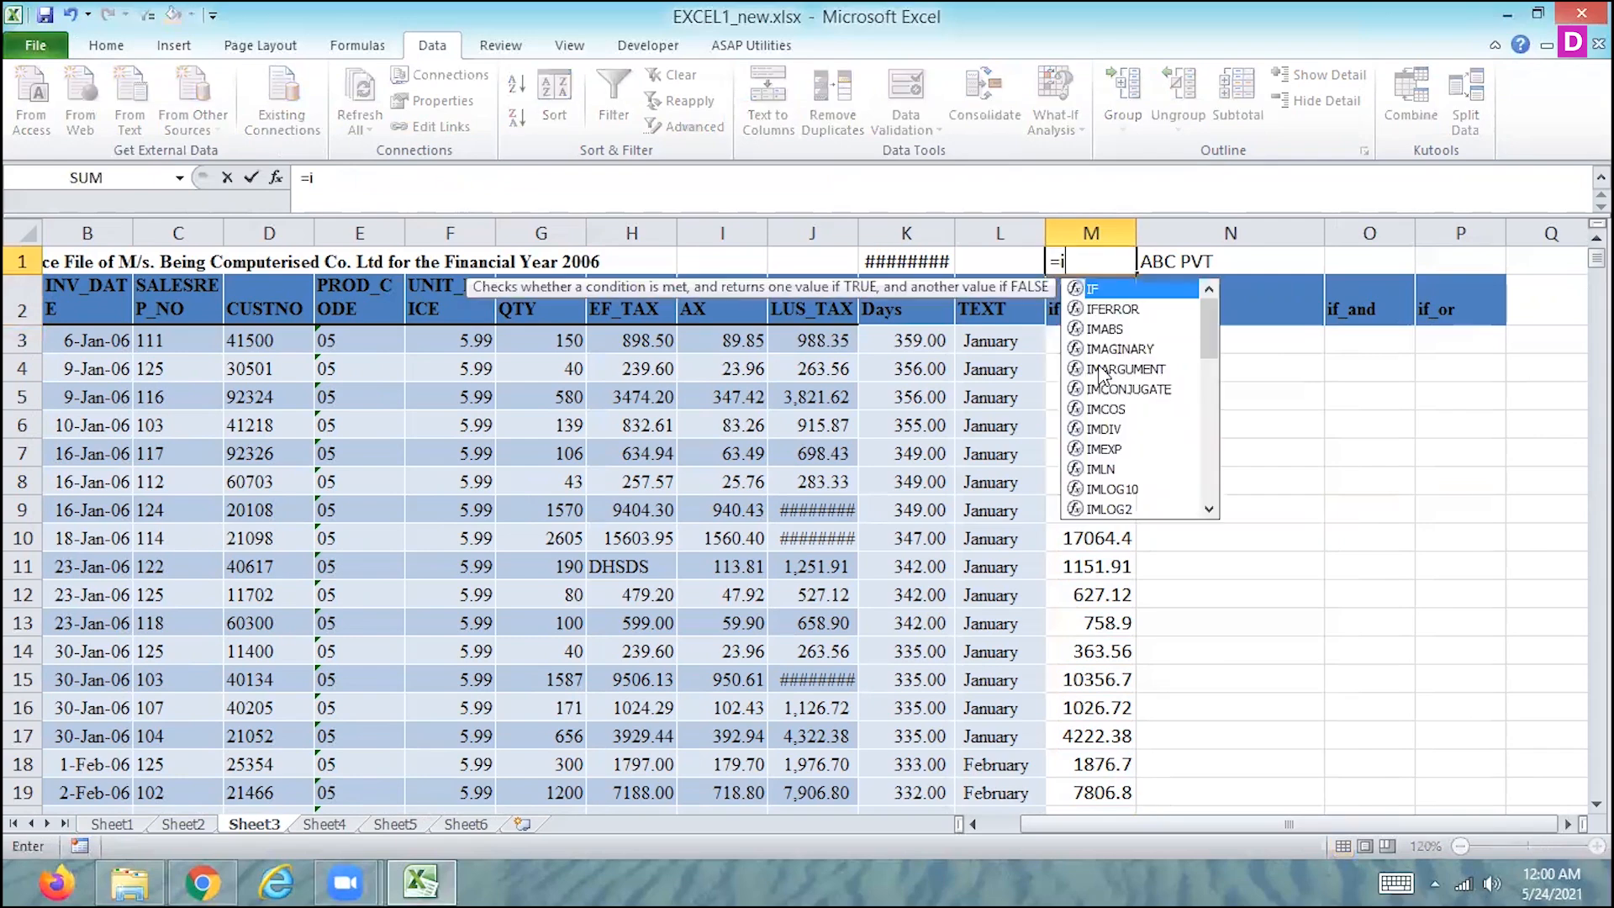
text(f()
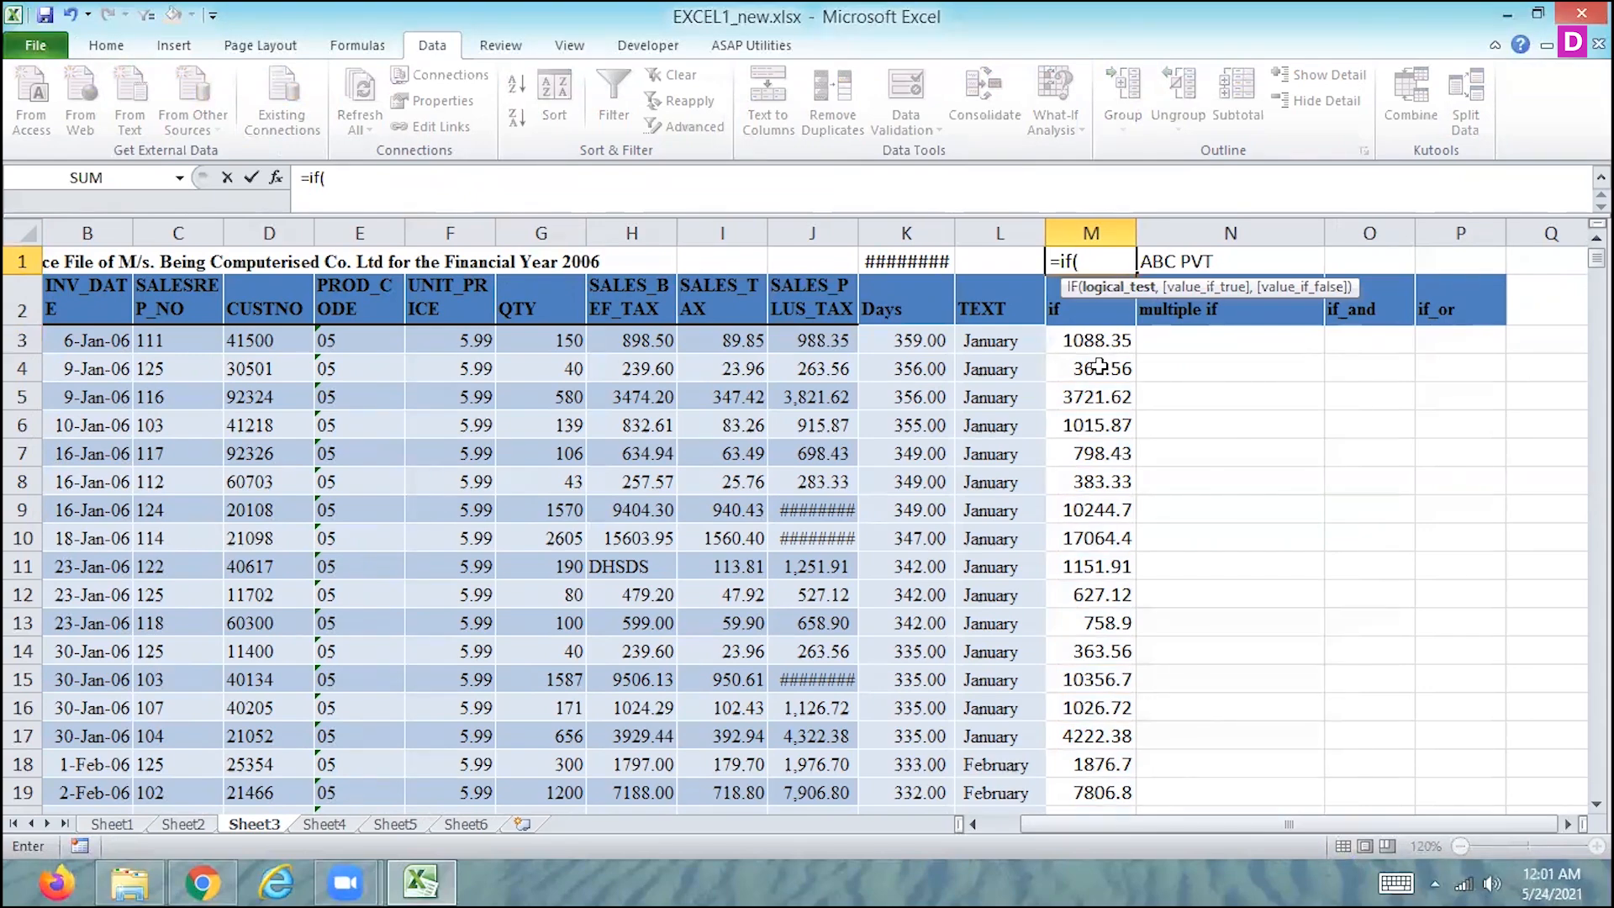
click(805, 339)
text(>10)
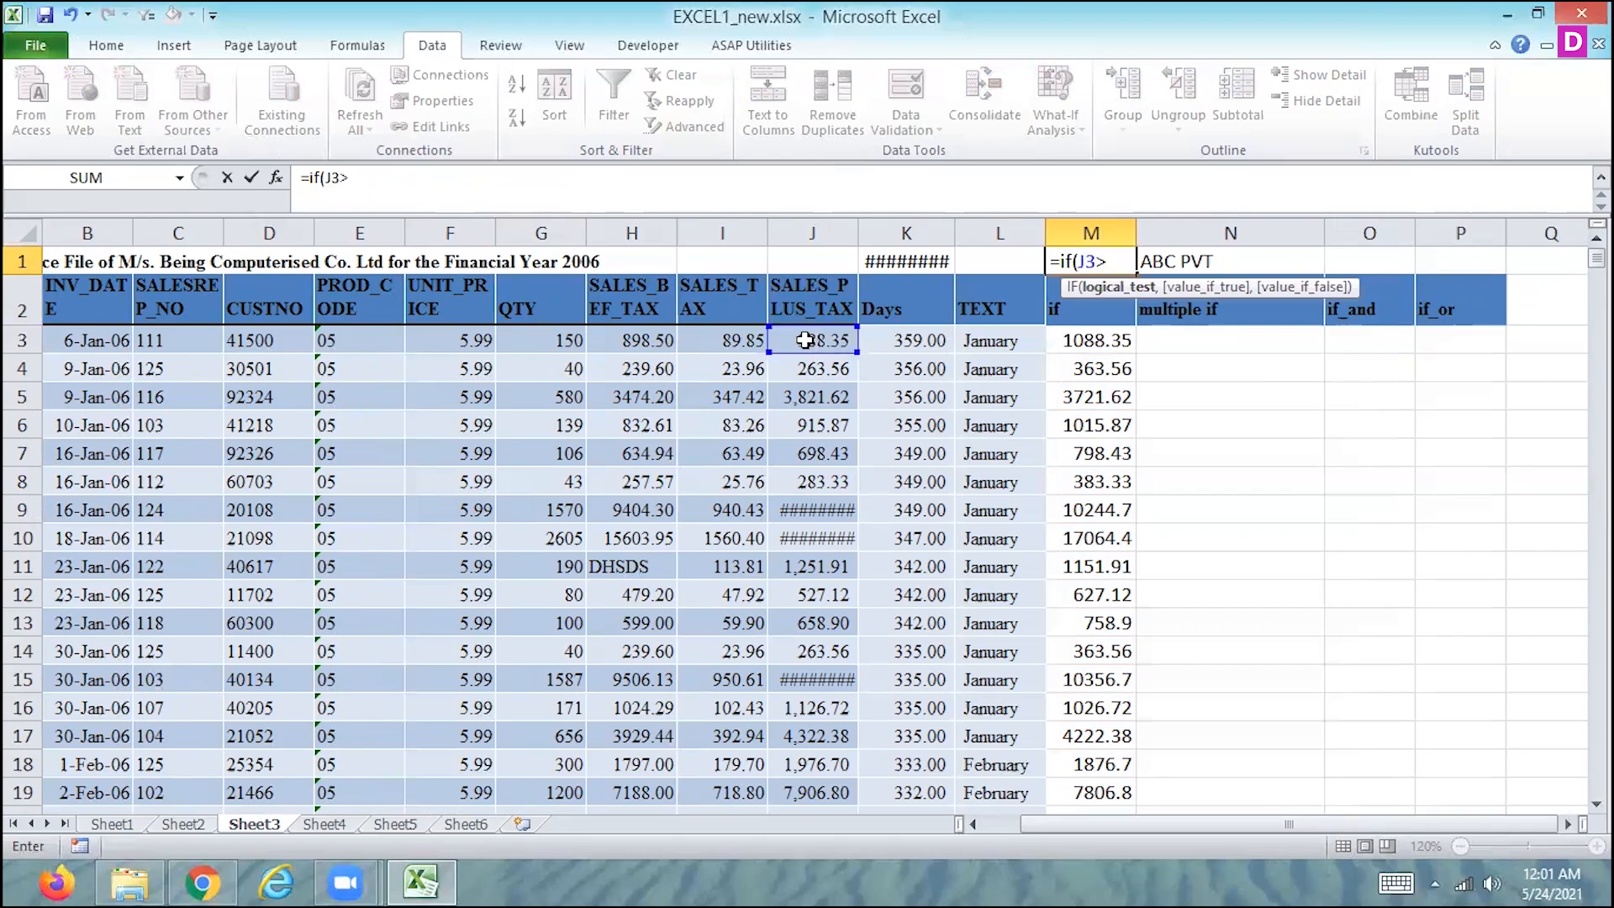
text(0)
key(Return)
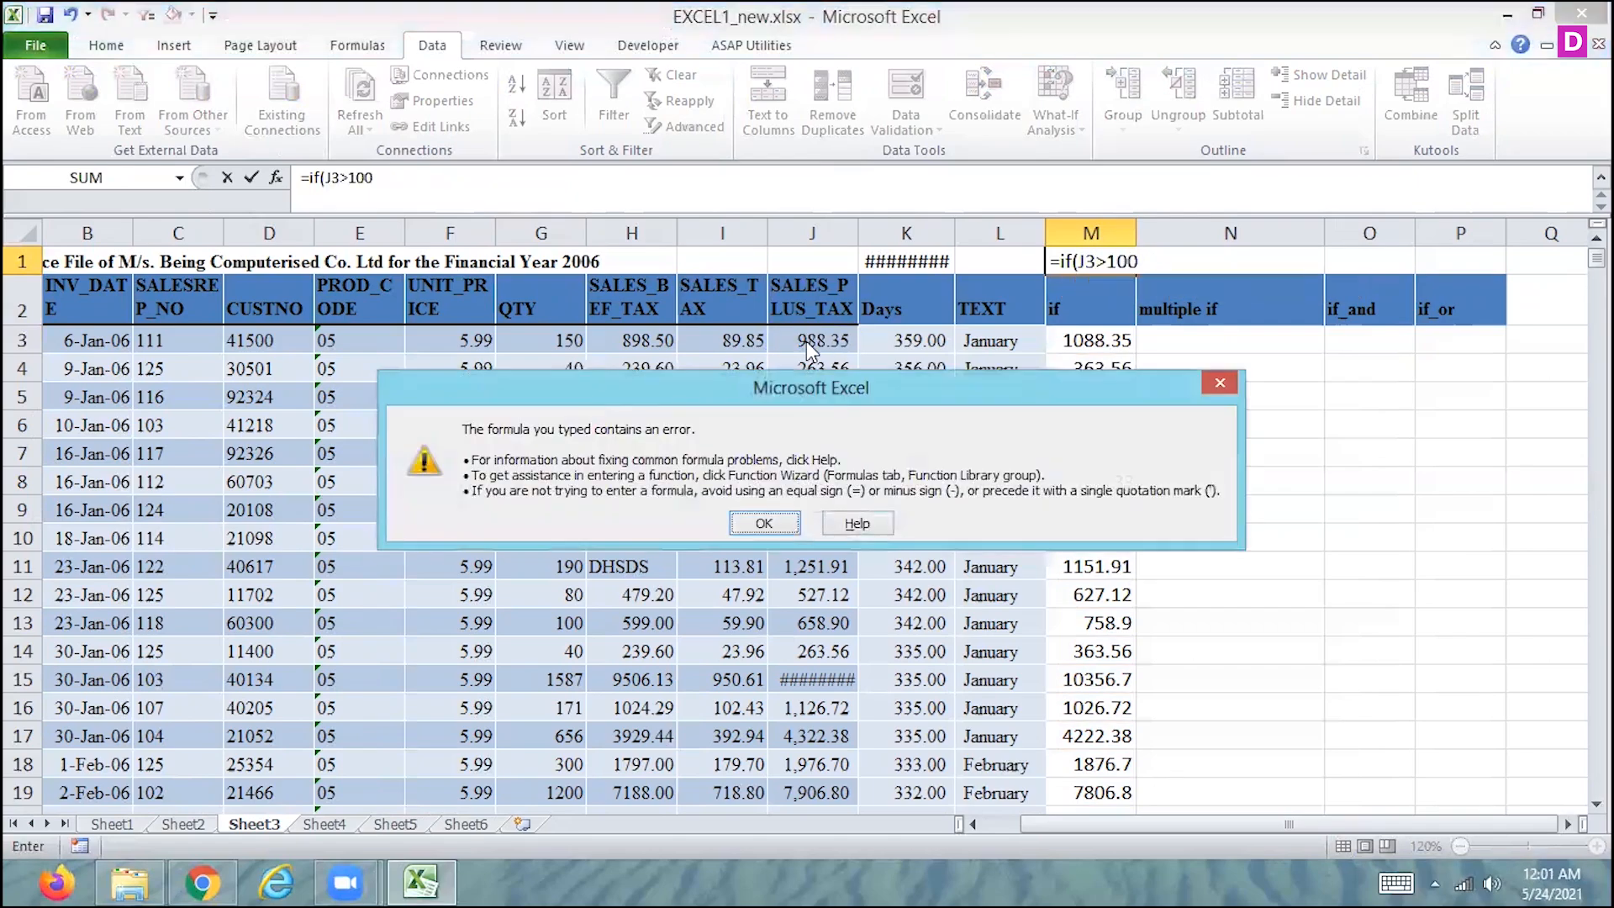
key(Return)
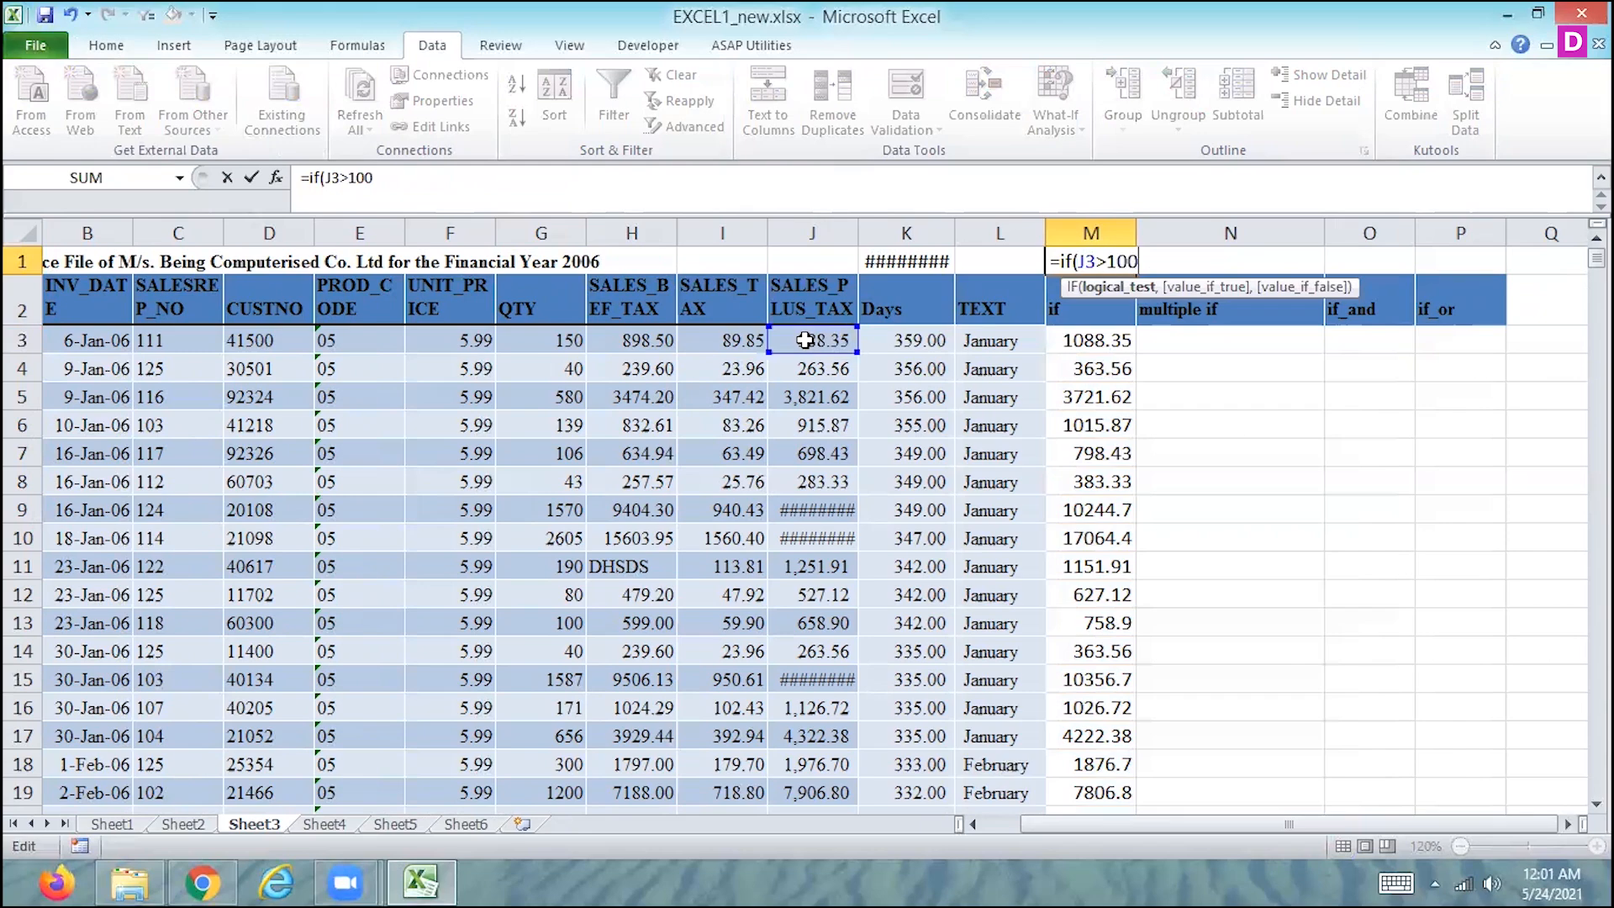
text())
key(Return)
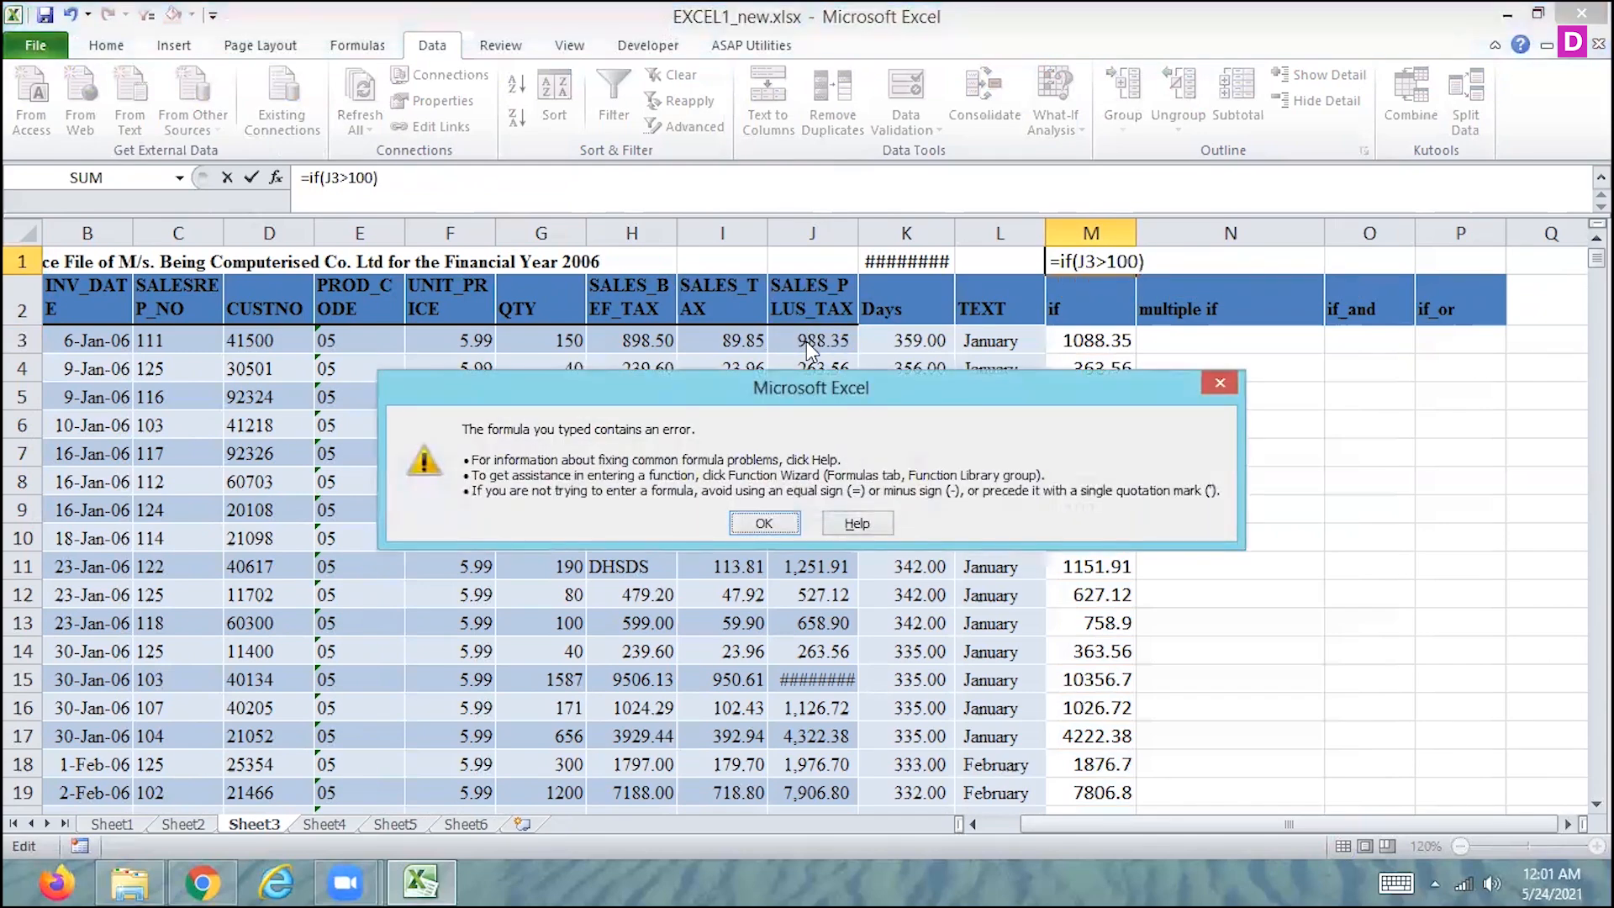
click(760, 523)
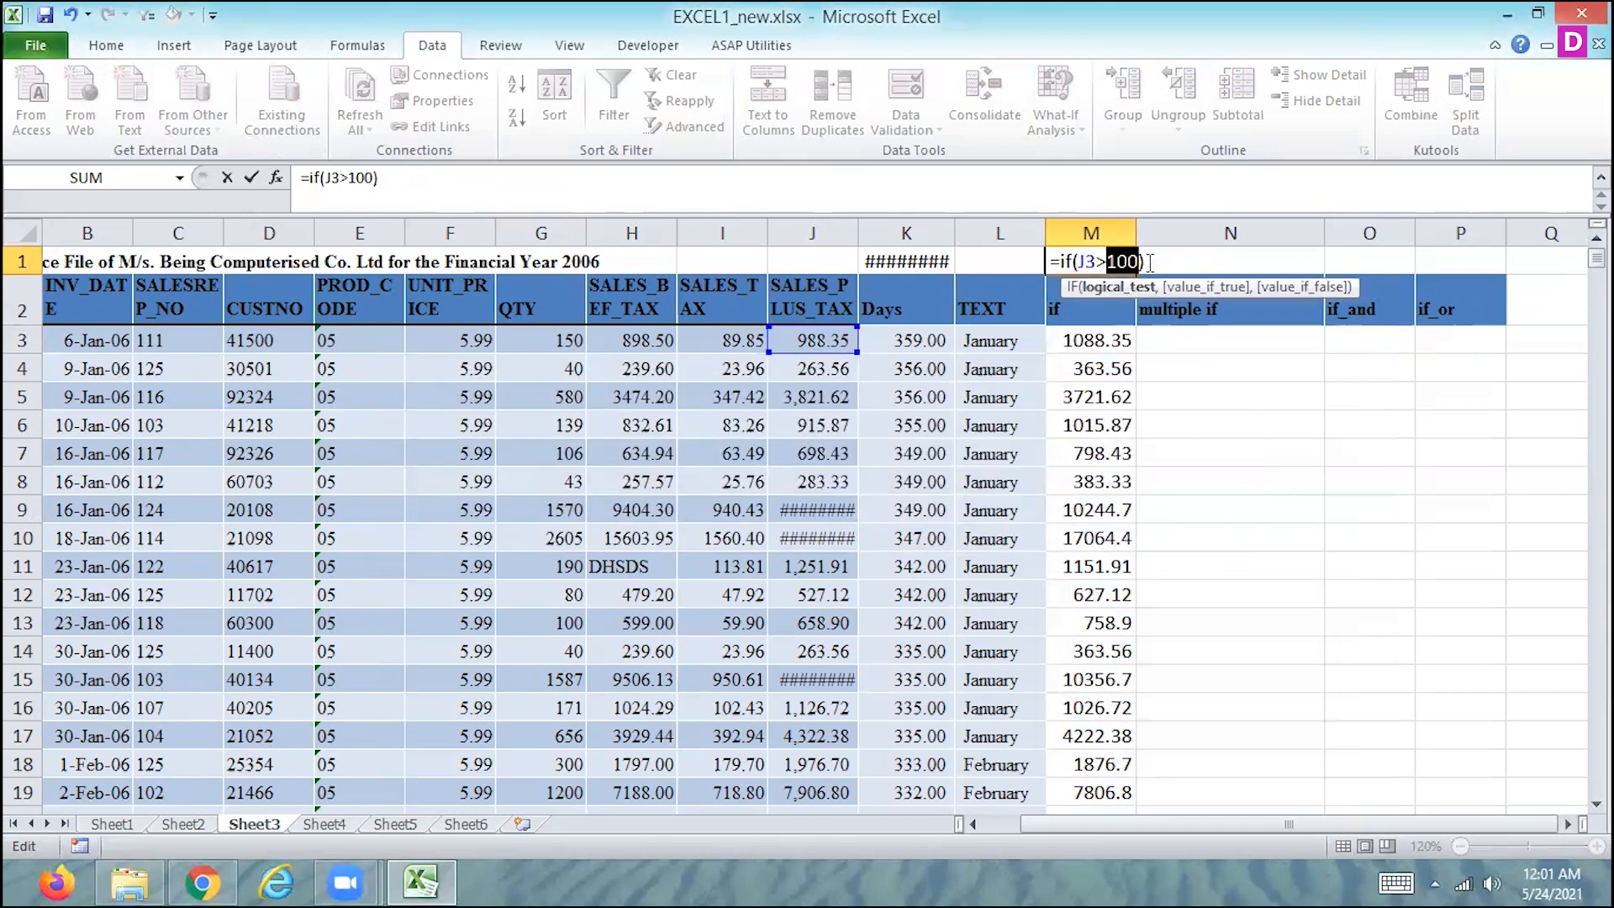
- Enter M1's IF formula with J3>100 and both result arguments left empty, and clear the cell again
click(1150, 263)
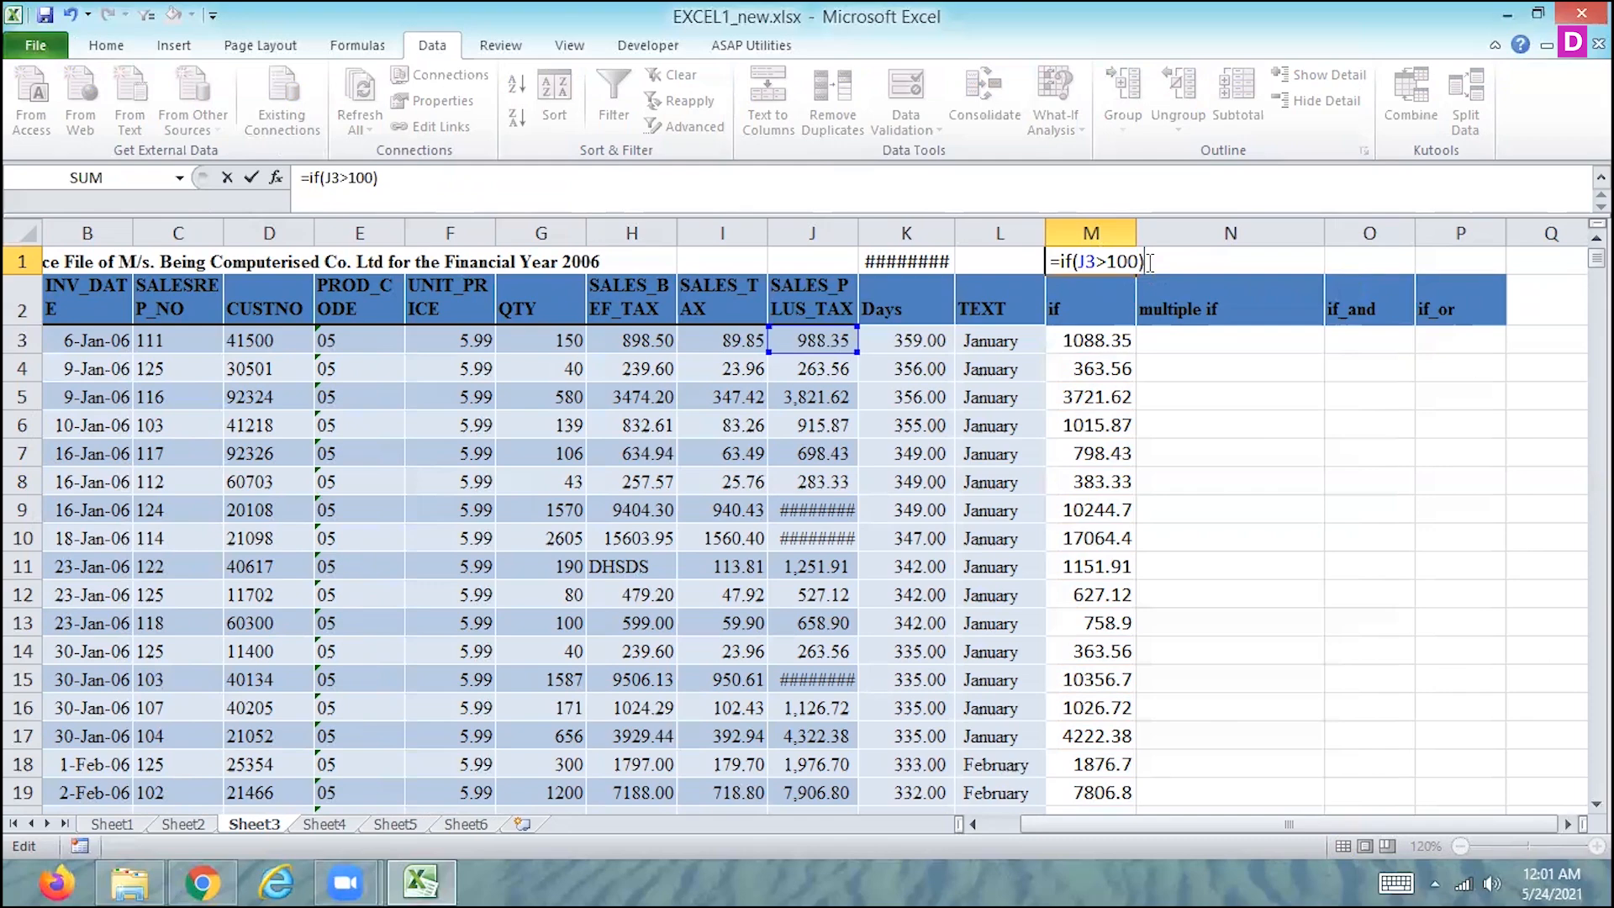
key(BackSpace)
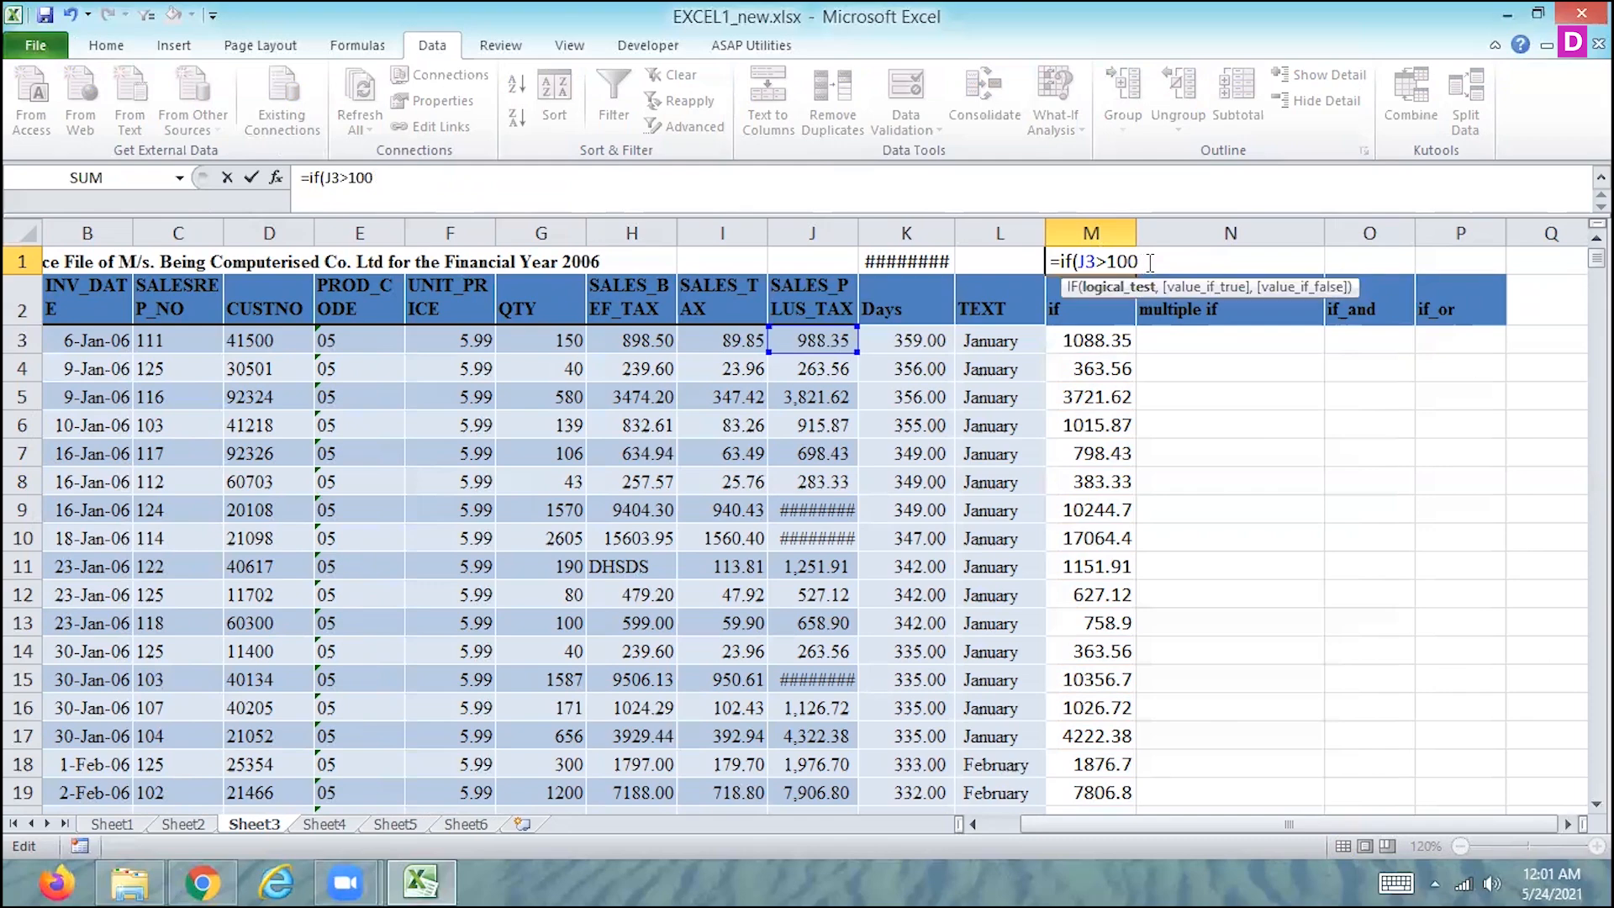
text(,,)
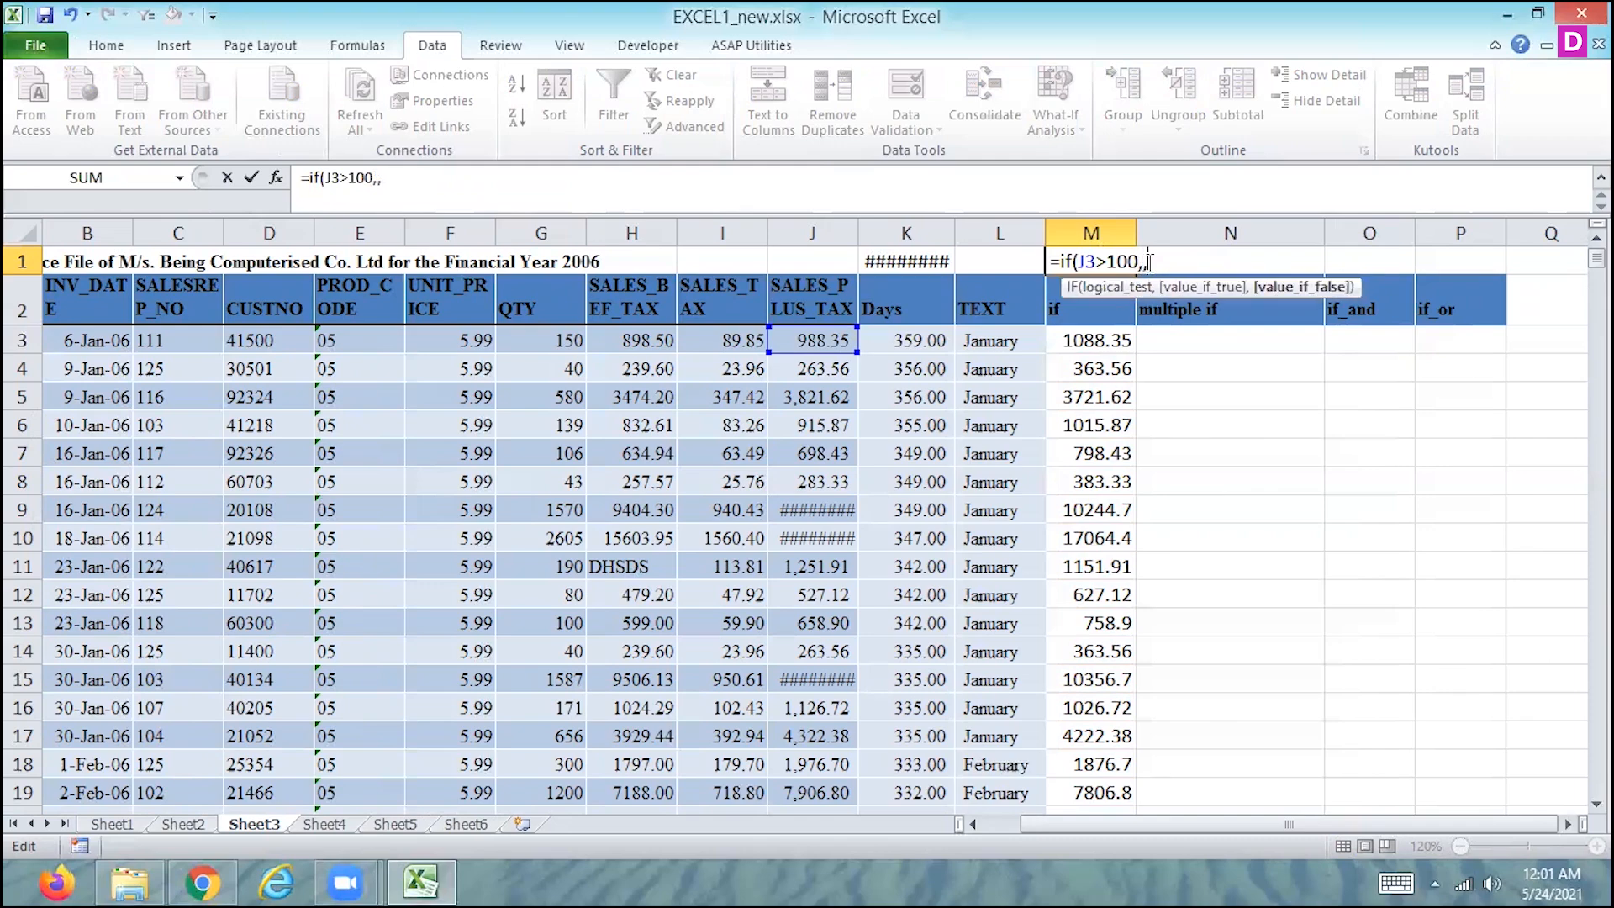
key(ctrl+Return)
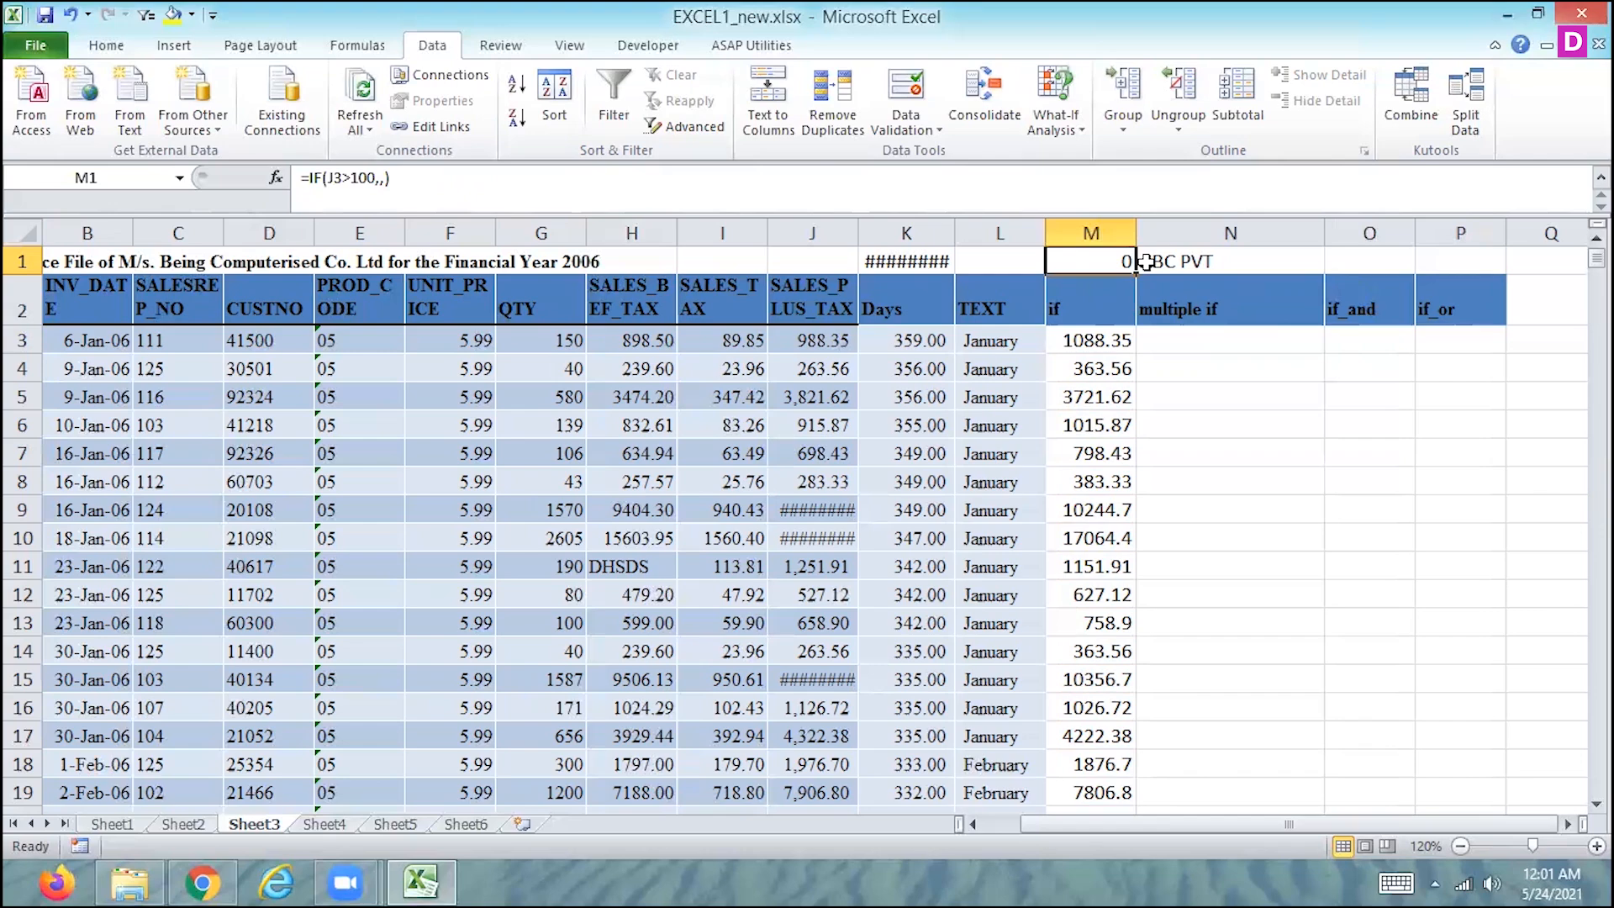
key(Delete)
- Start an IF formula in N3 under multiple if with the condition J3>1000
key(Down)
key(Down)
key(Down)
key(Down)
key(Down)
key(Up)
key(Up)
key(Up)
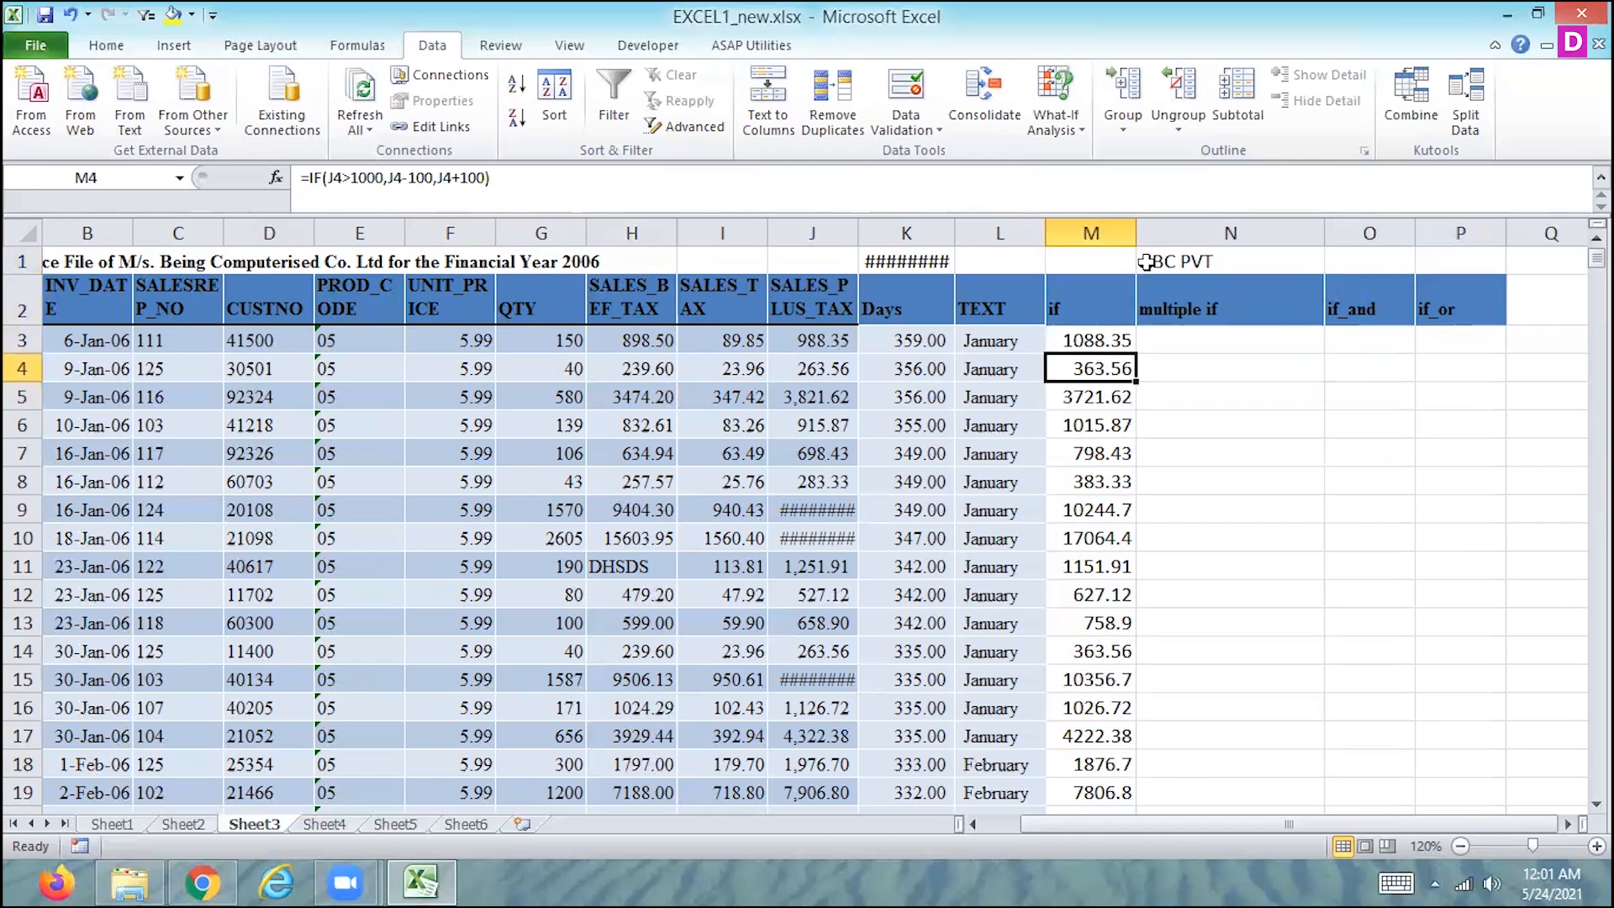
key(Right)
text(=if)
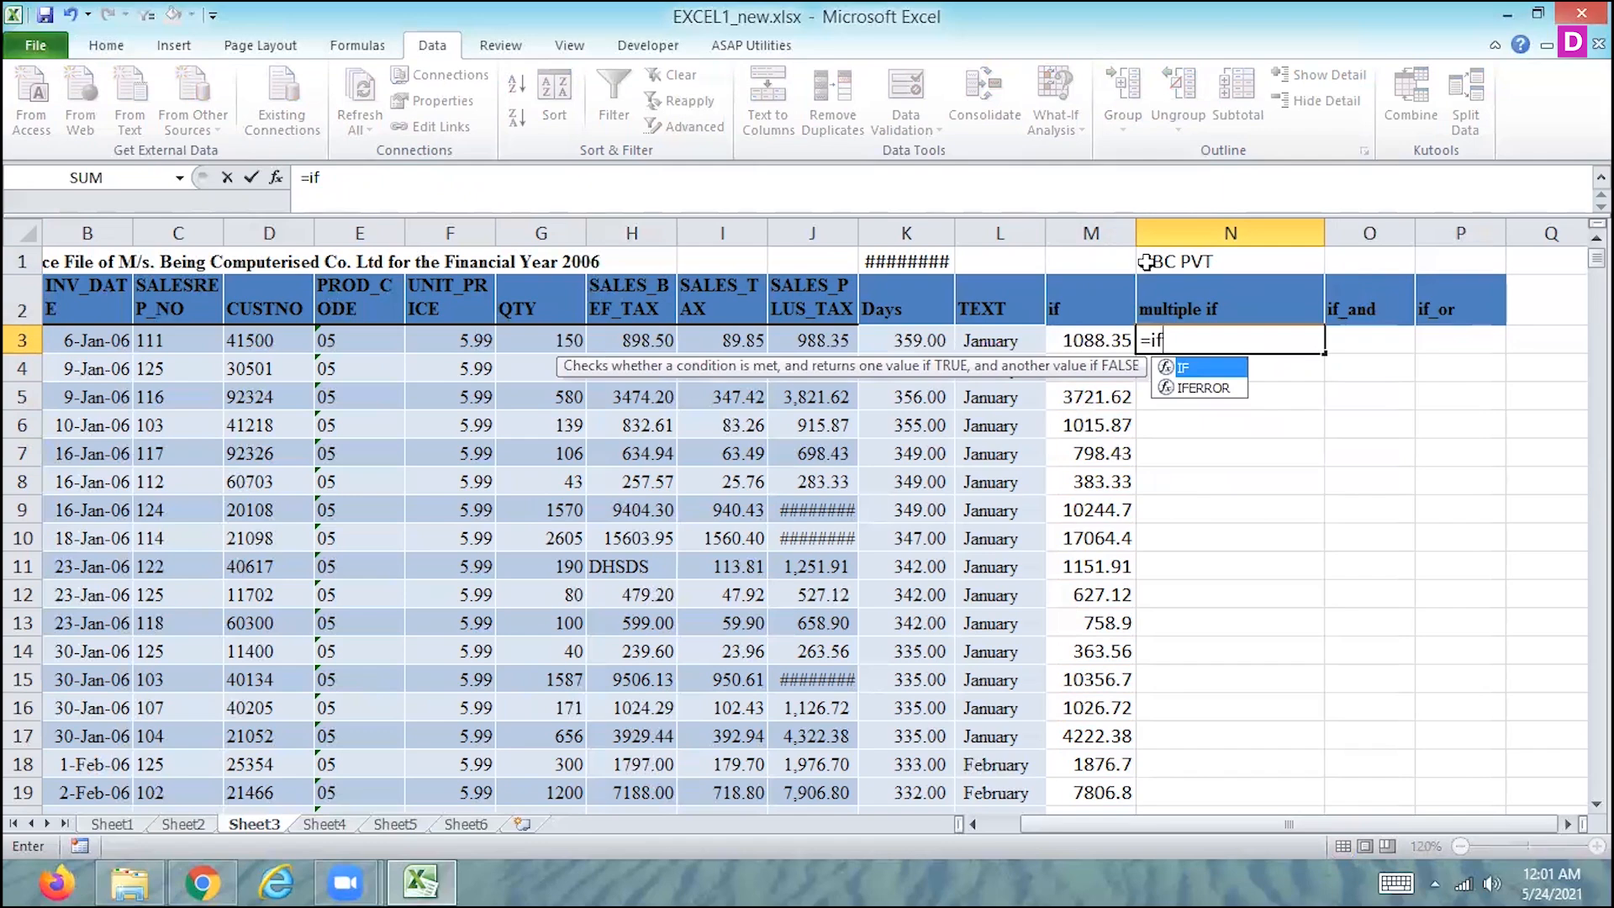
text(()
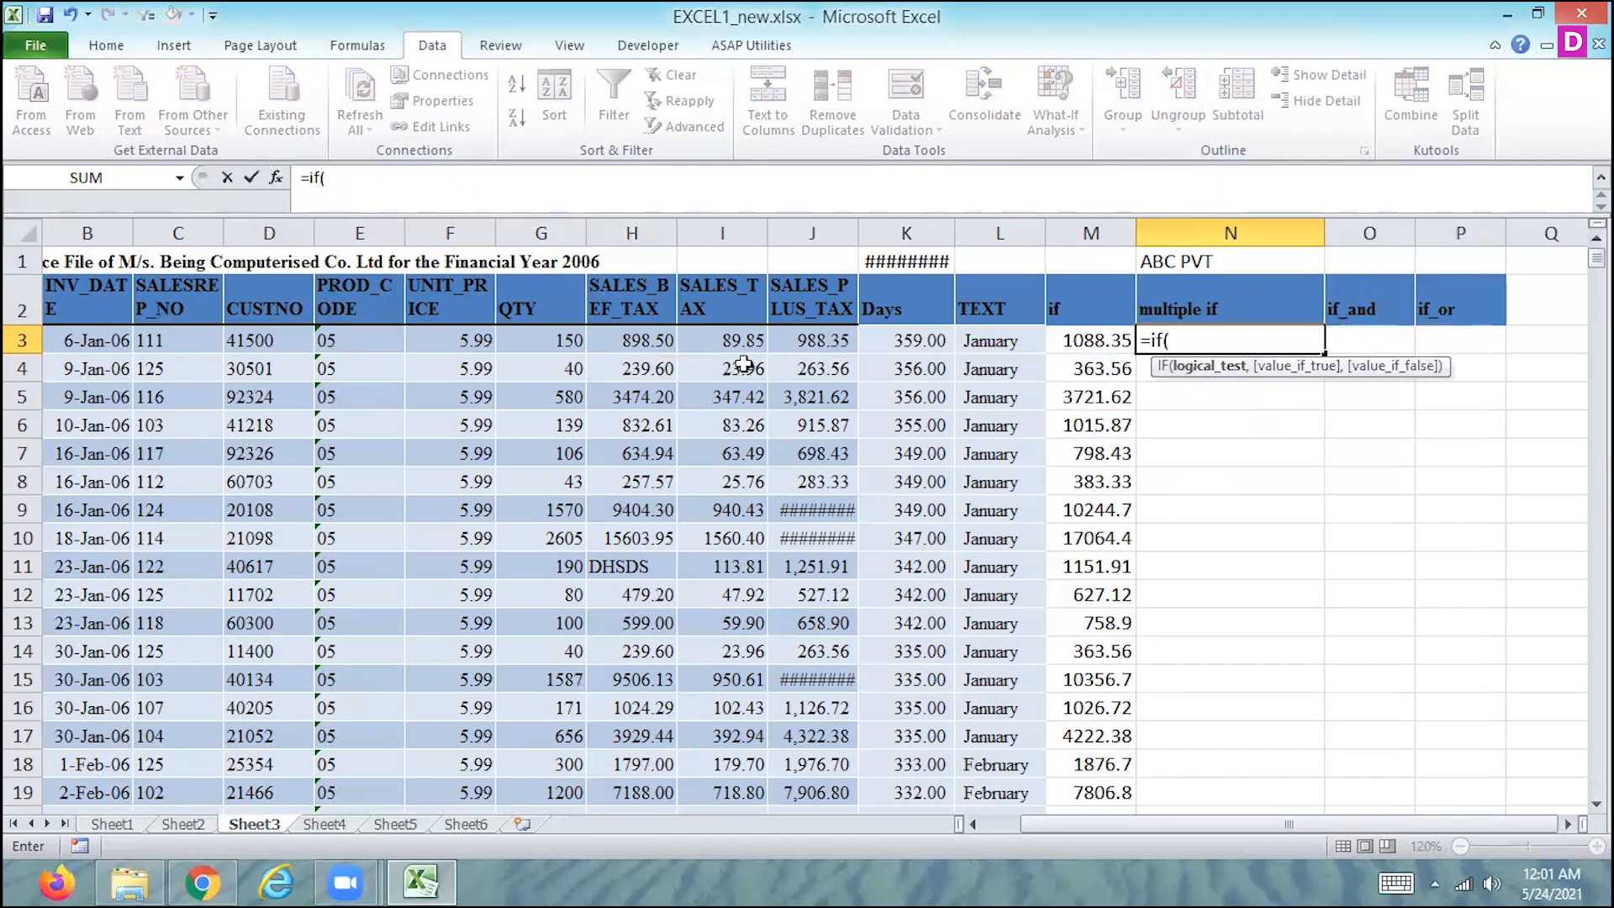
click(815, 338)
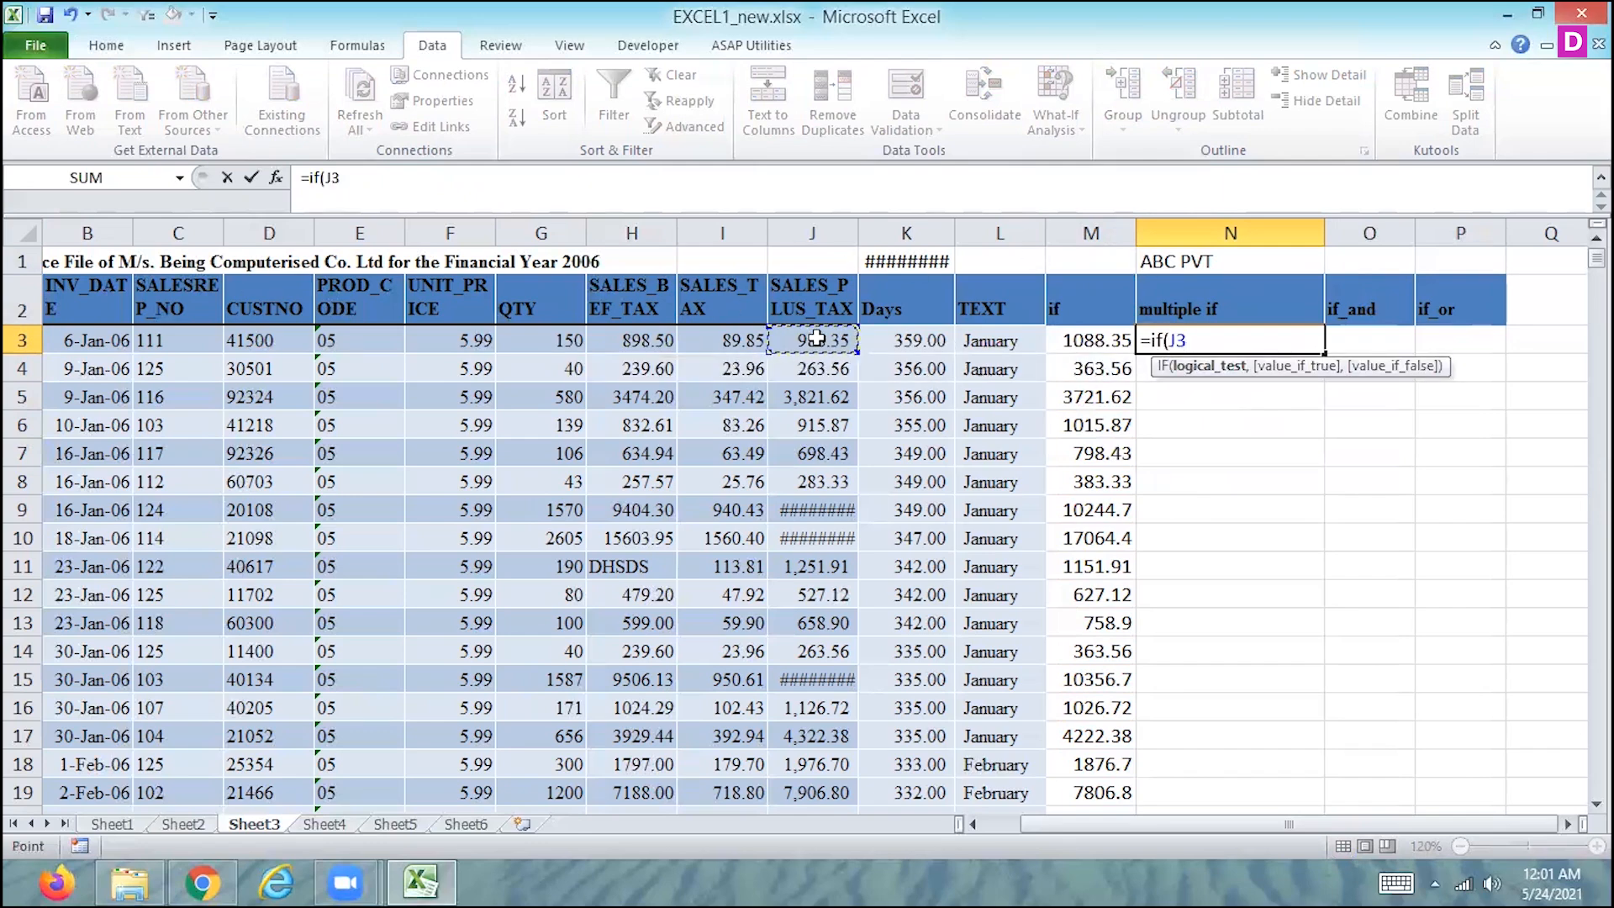
text(>)
text(100)
text(0,)
text(if)
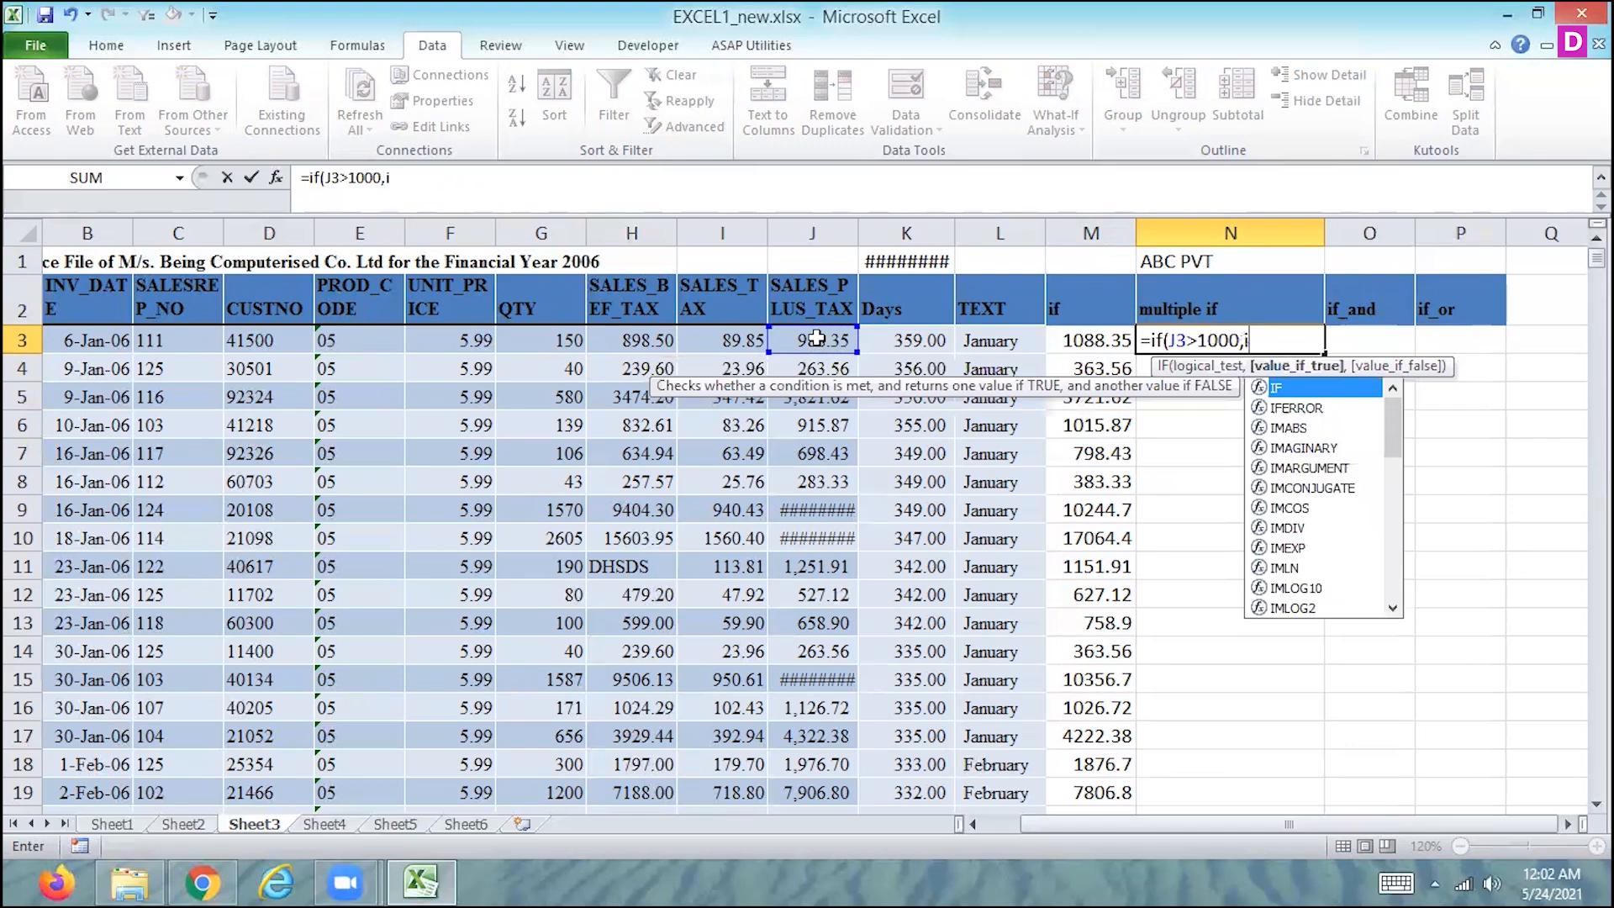
text(()
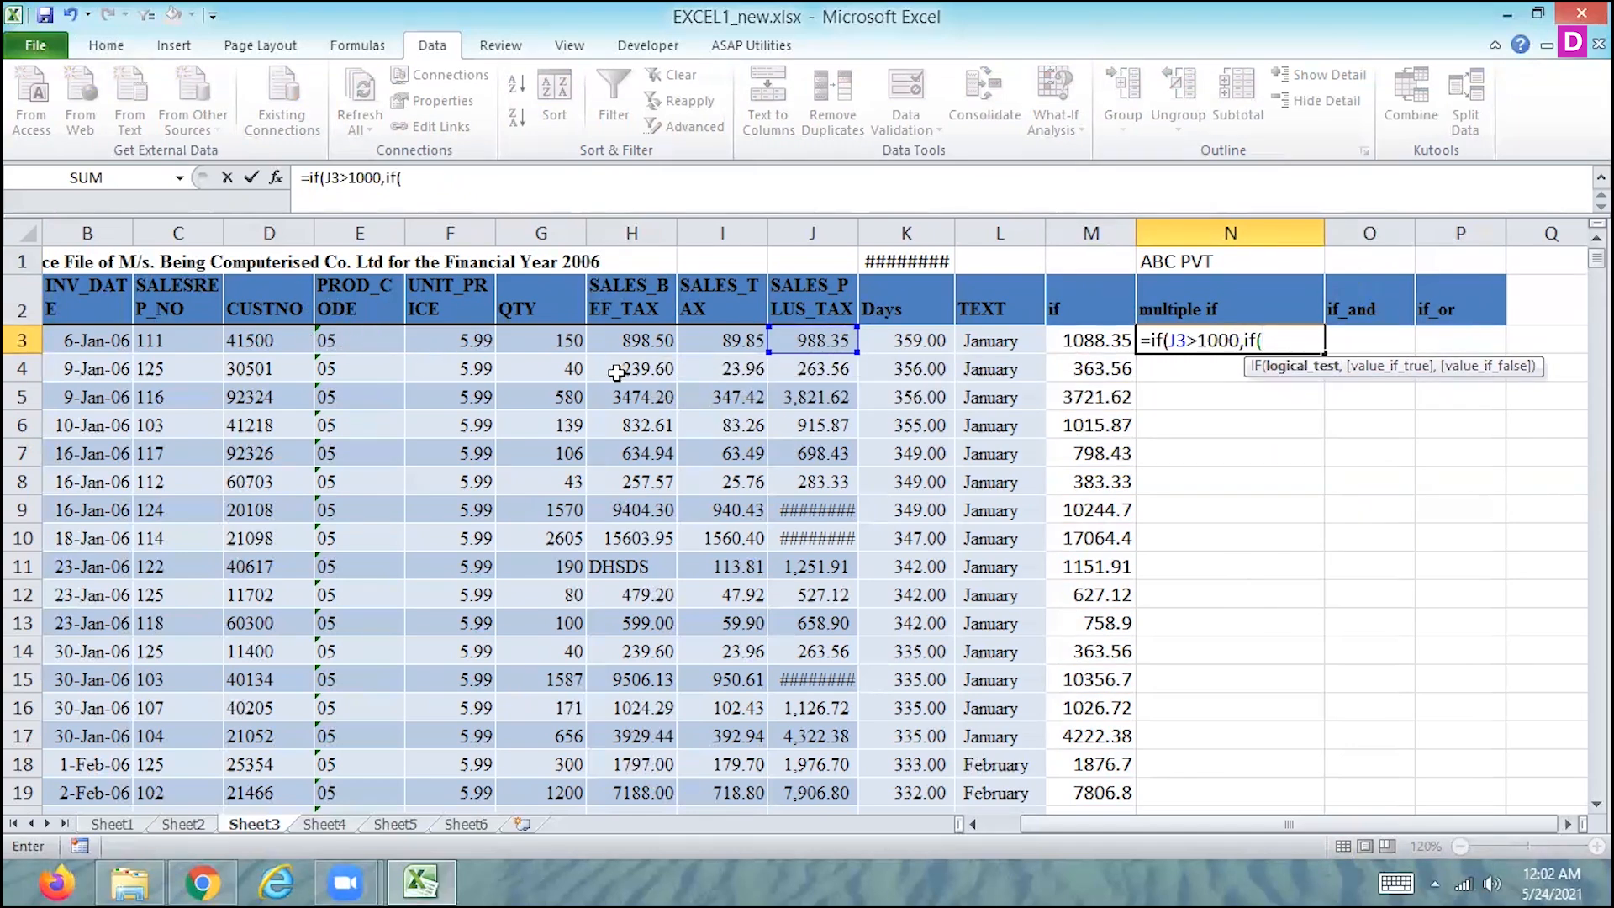
- Nest a second IF as the value-if-true argument of N3's formula with the condition G3>100
click(552, 337)
text(>100)
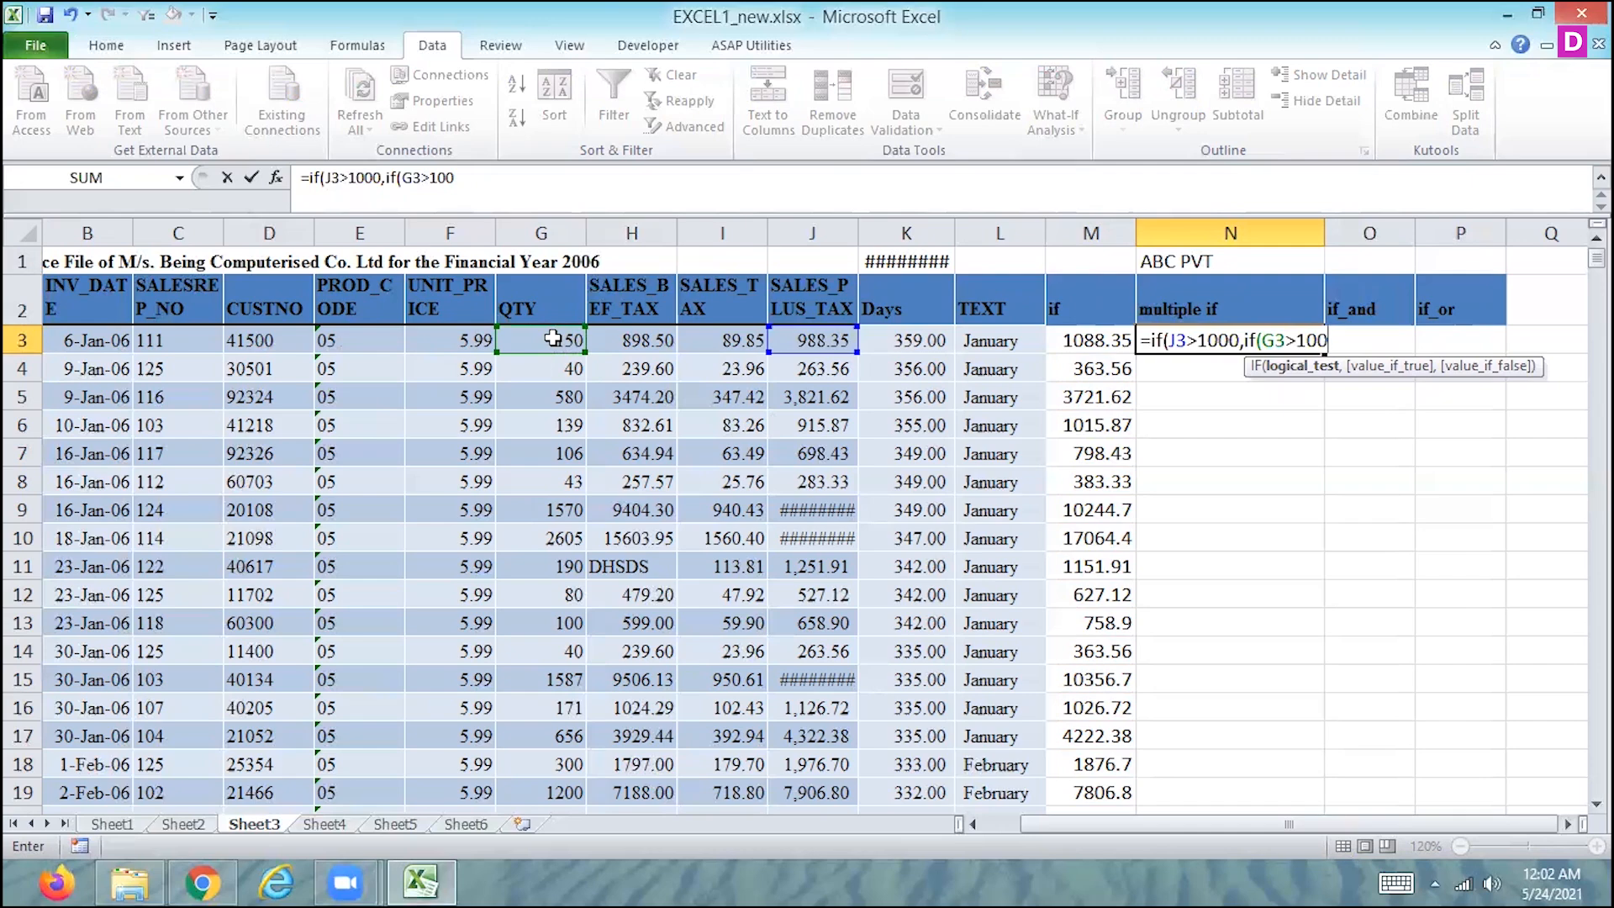
- Give the nested IF in N3 the value-if-true argument J3-100
text(,)
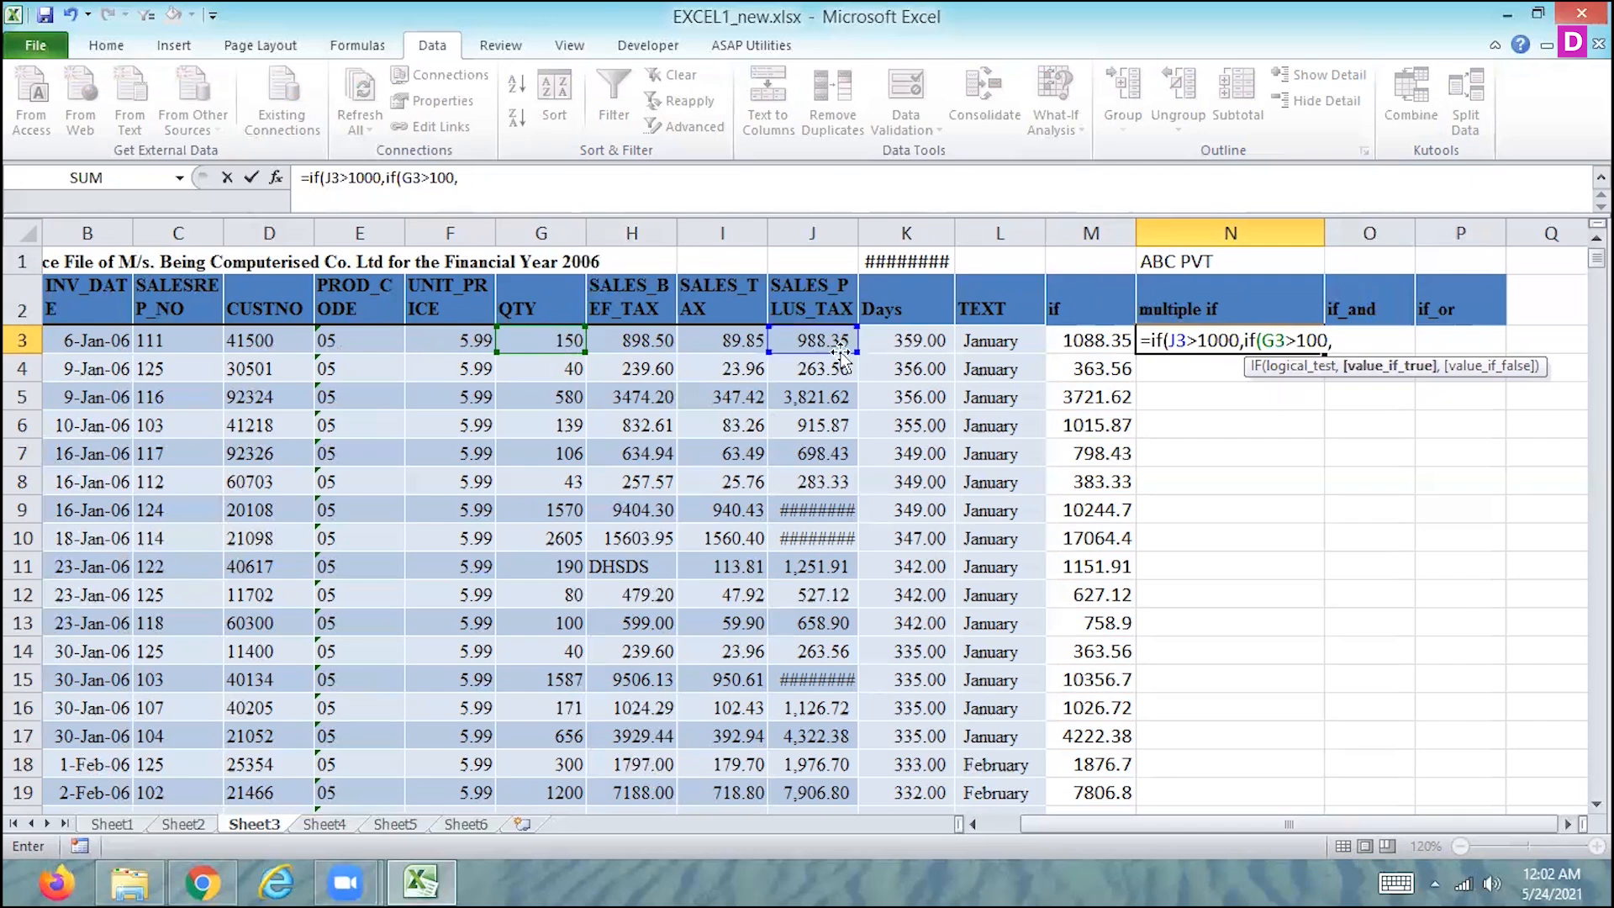
click(803, 340)
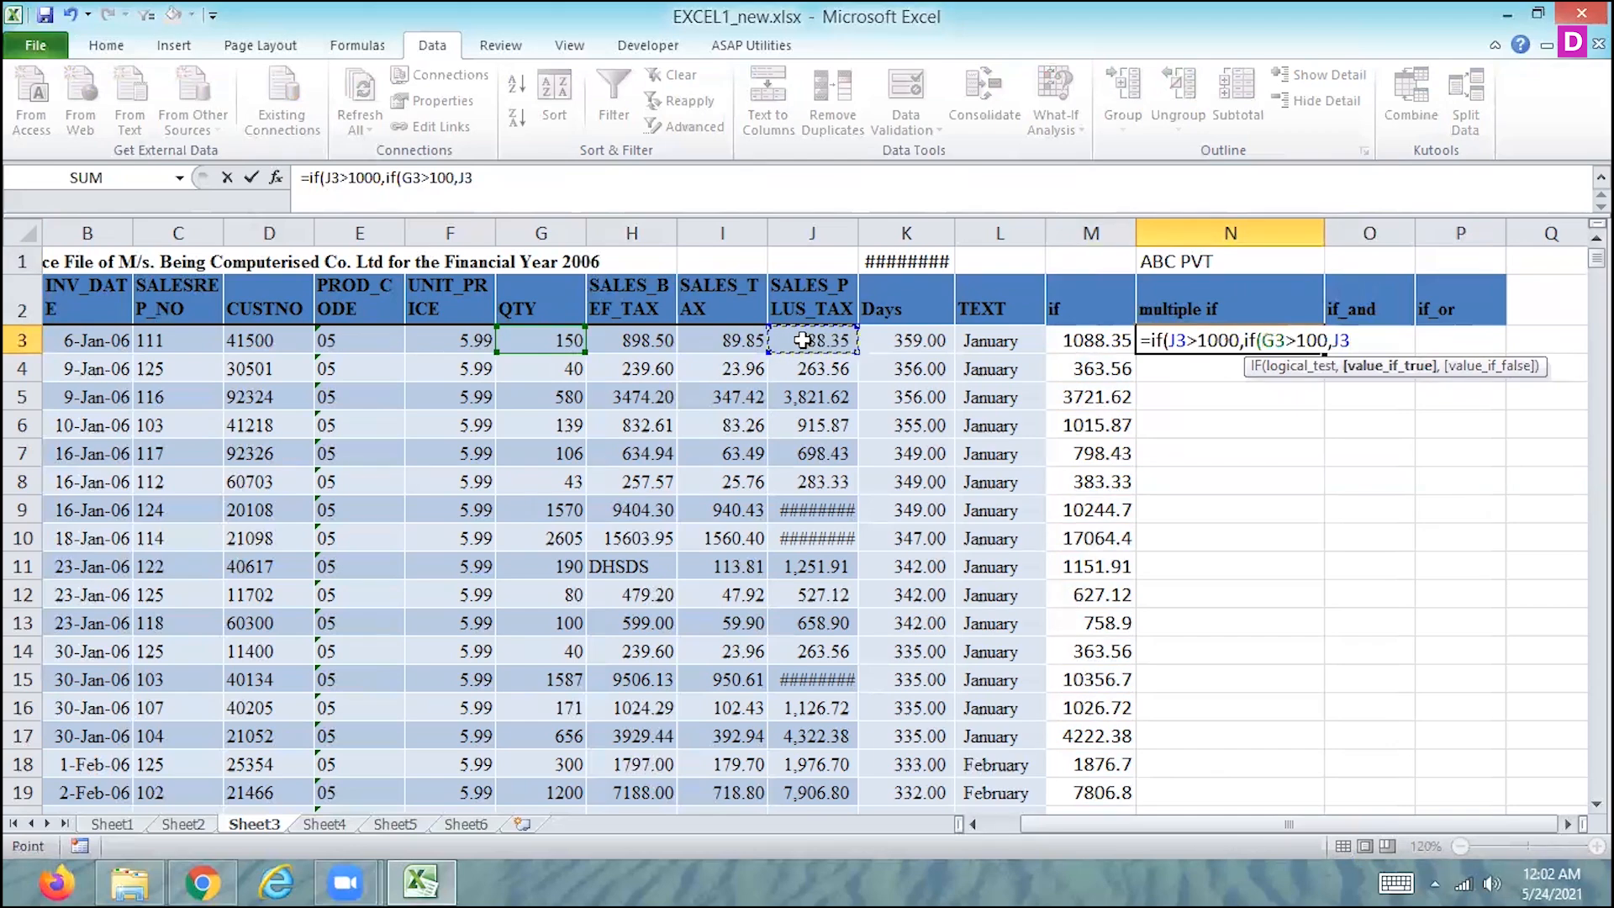
text(-1000)
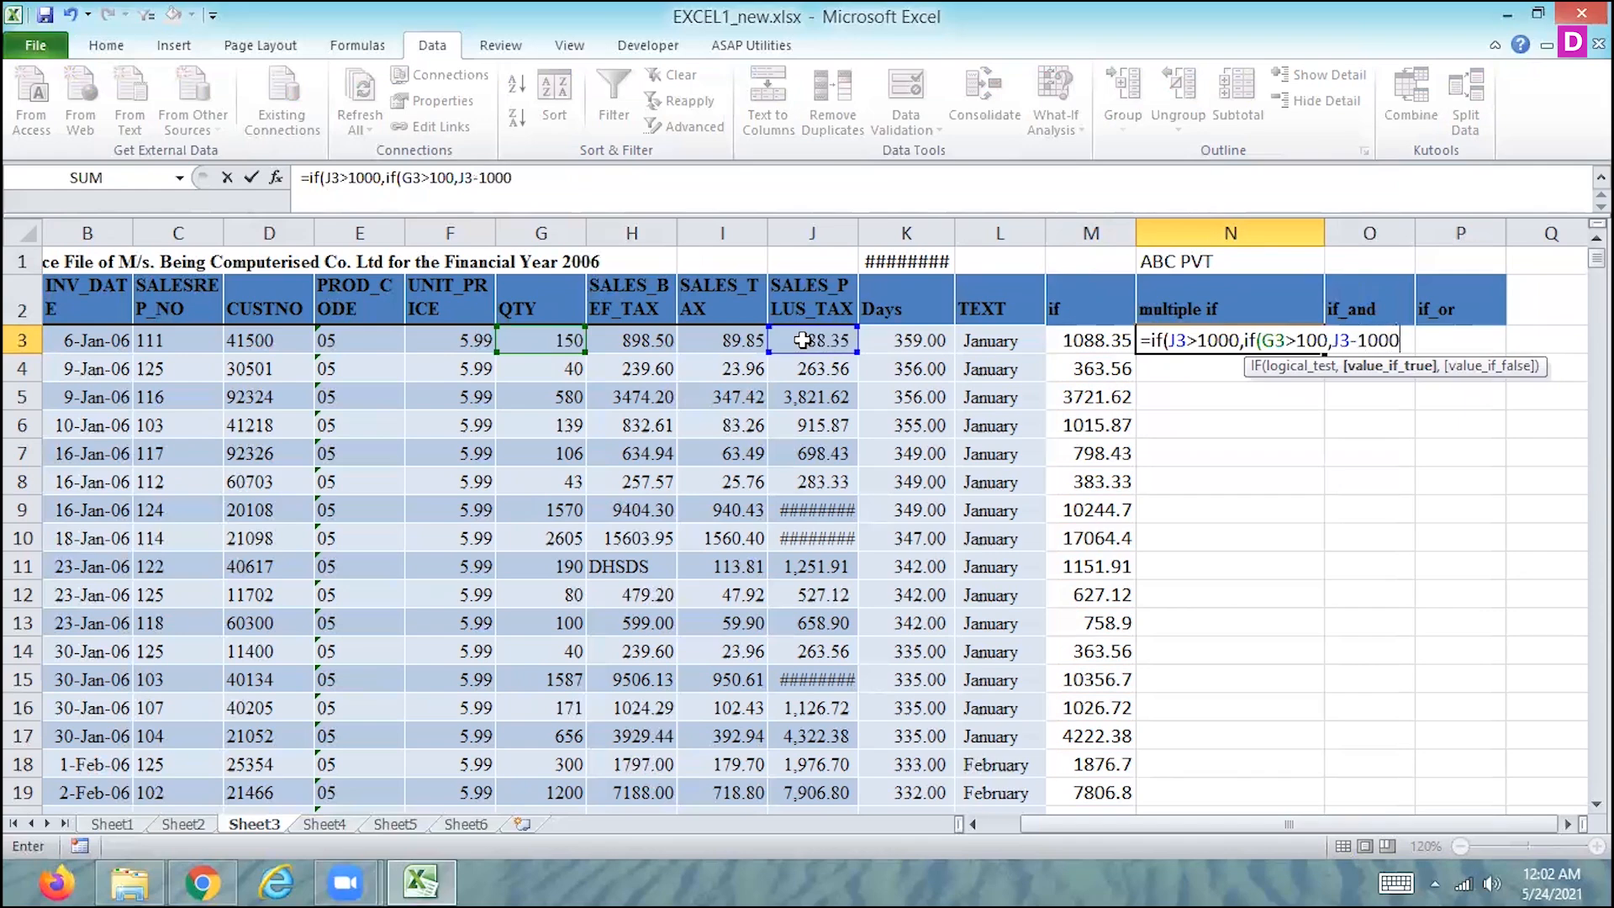
key(BackSpace)
- Add J3+100 as the nested IF's value-if-false argument, close both IF functions and enter the formula in N3
text(,)
click(803, 340)
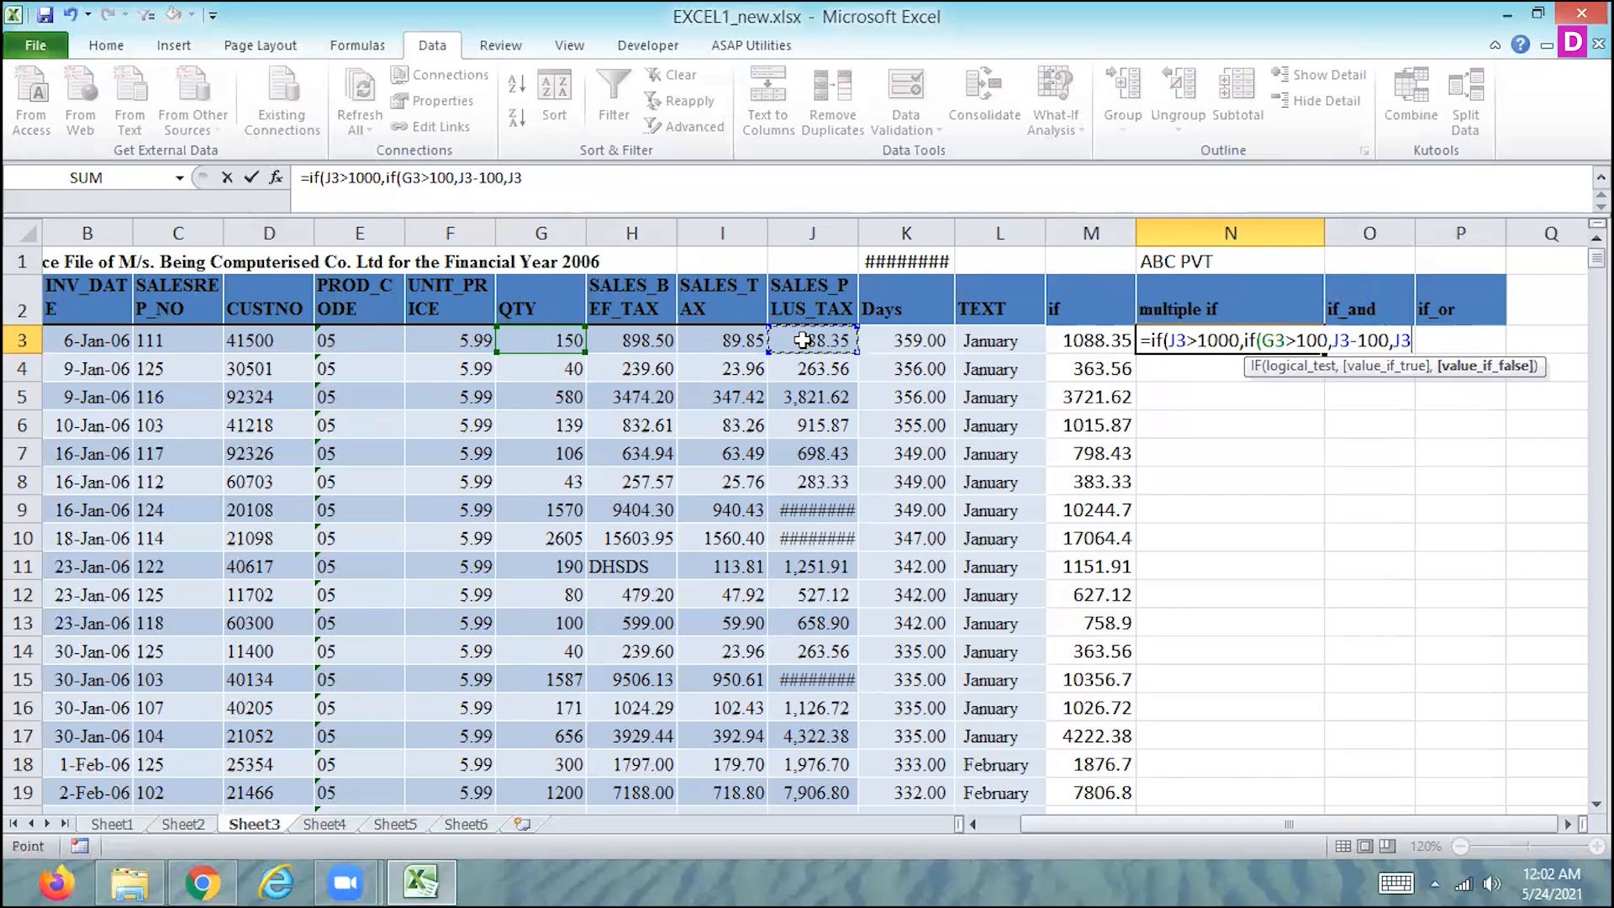
text(+100)
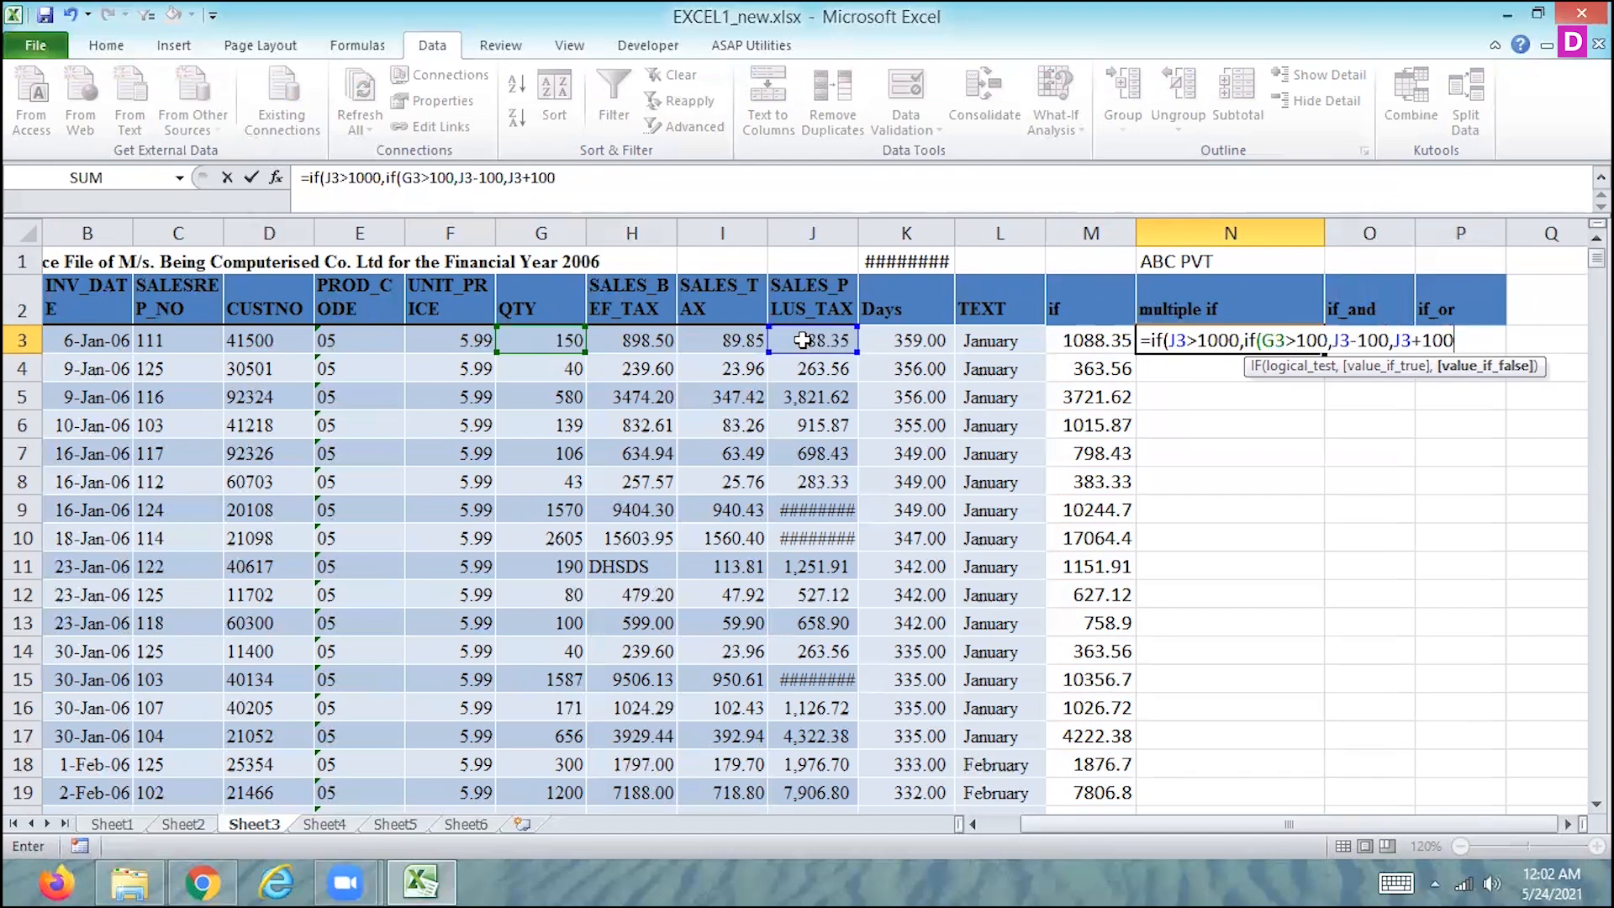
text())
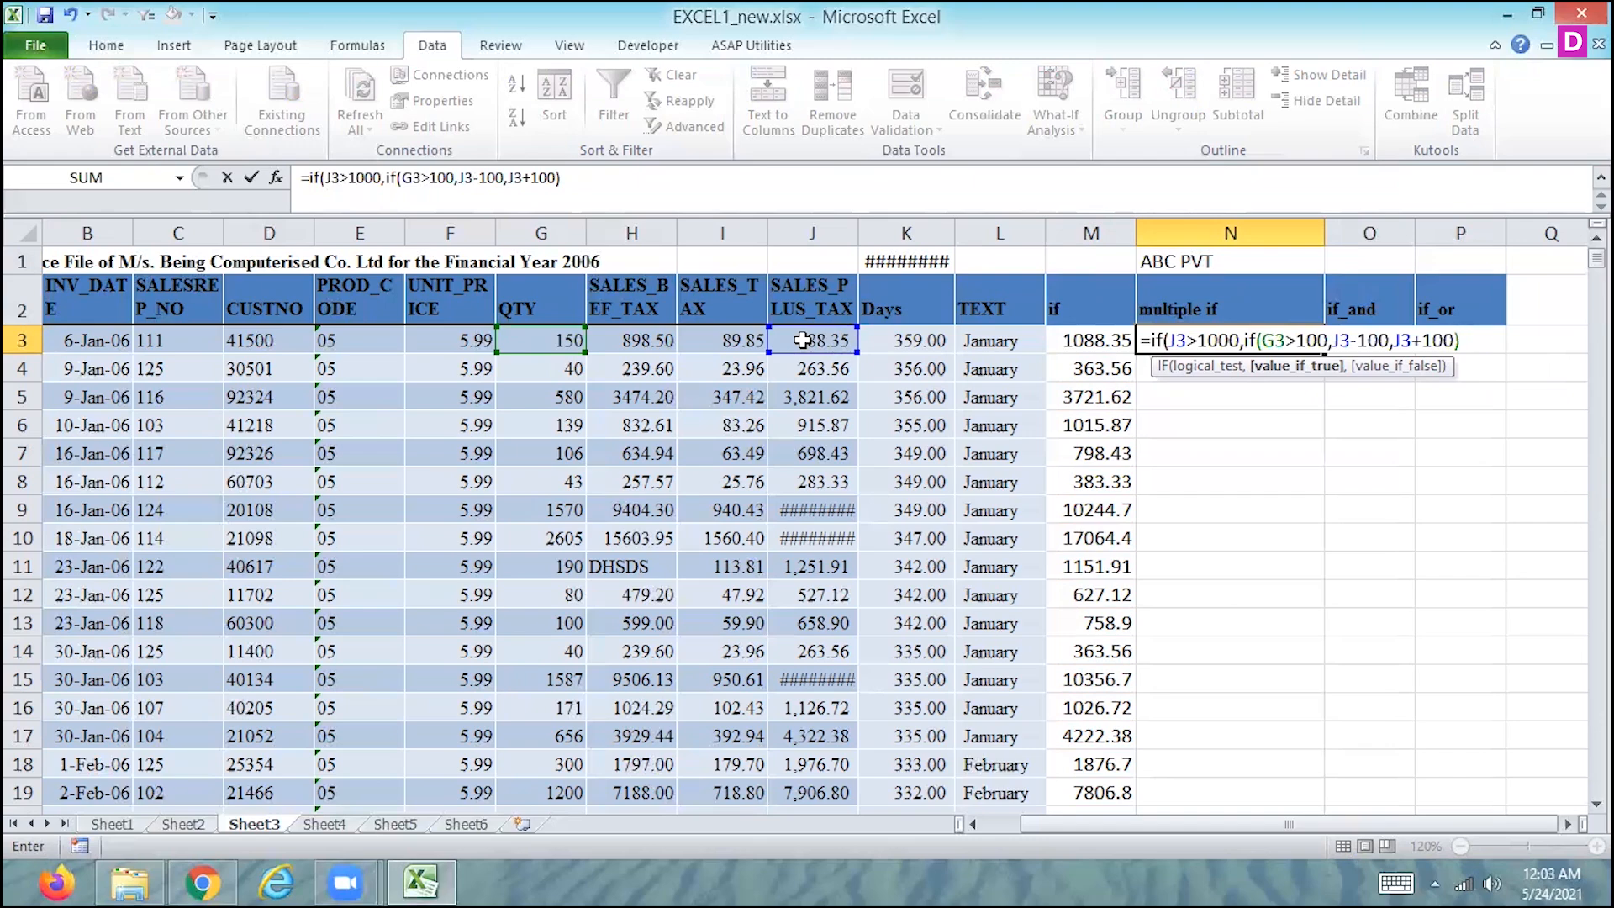
text(,)
key(BackSpace)
text())
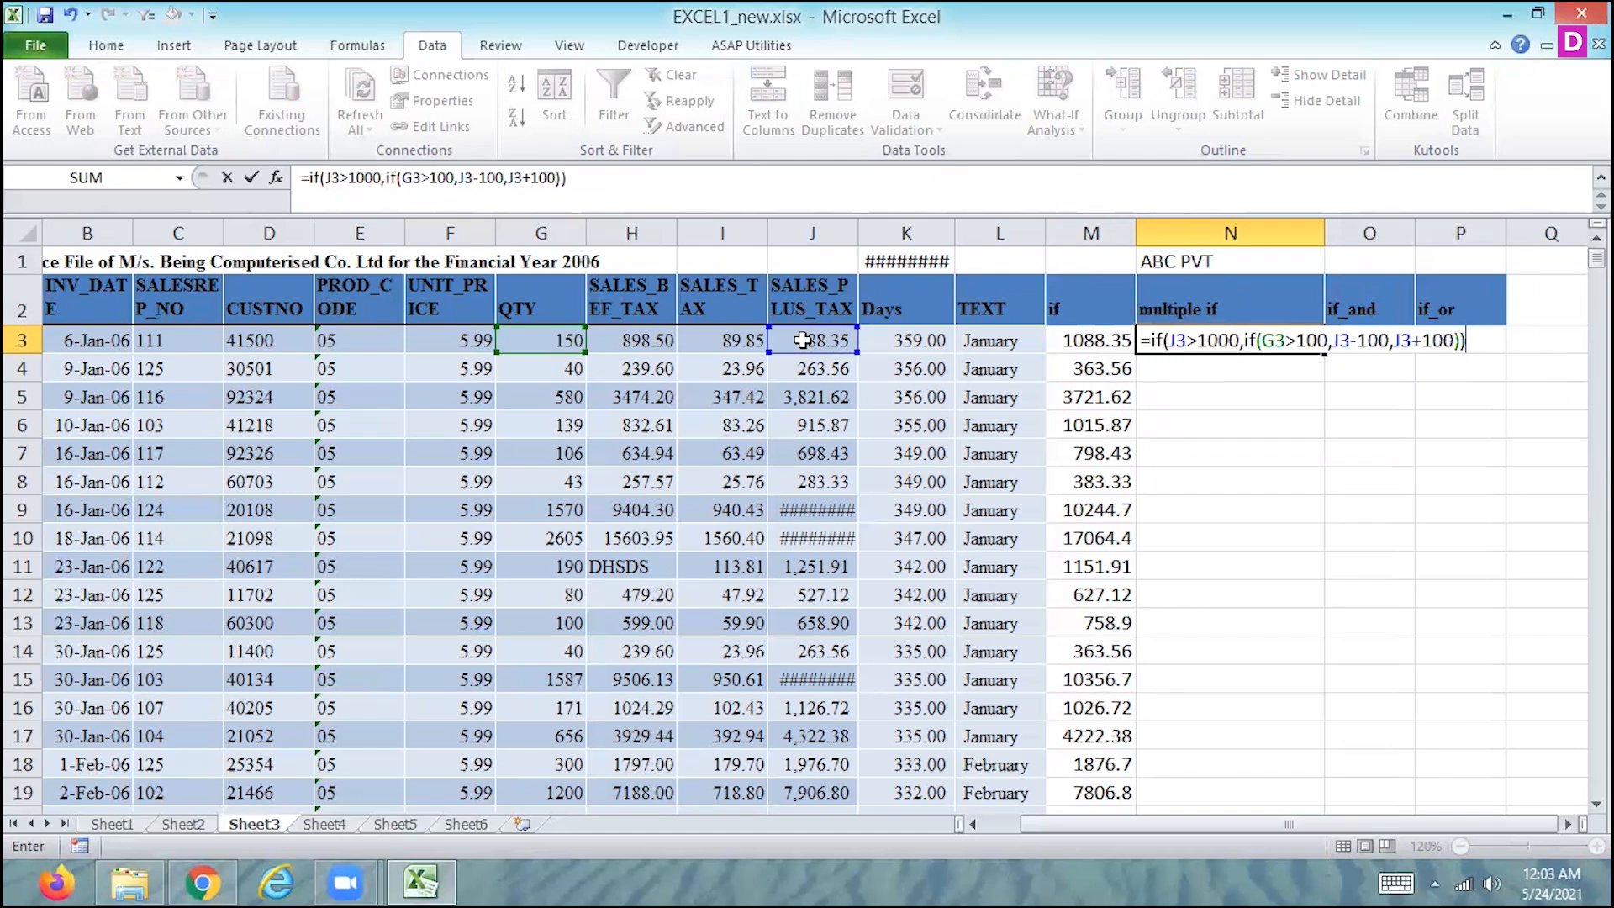
key(Return)
key(Up)
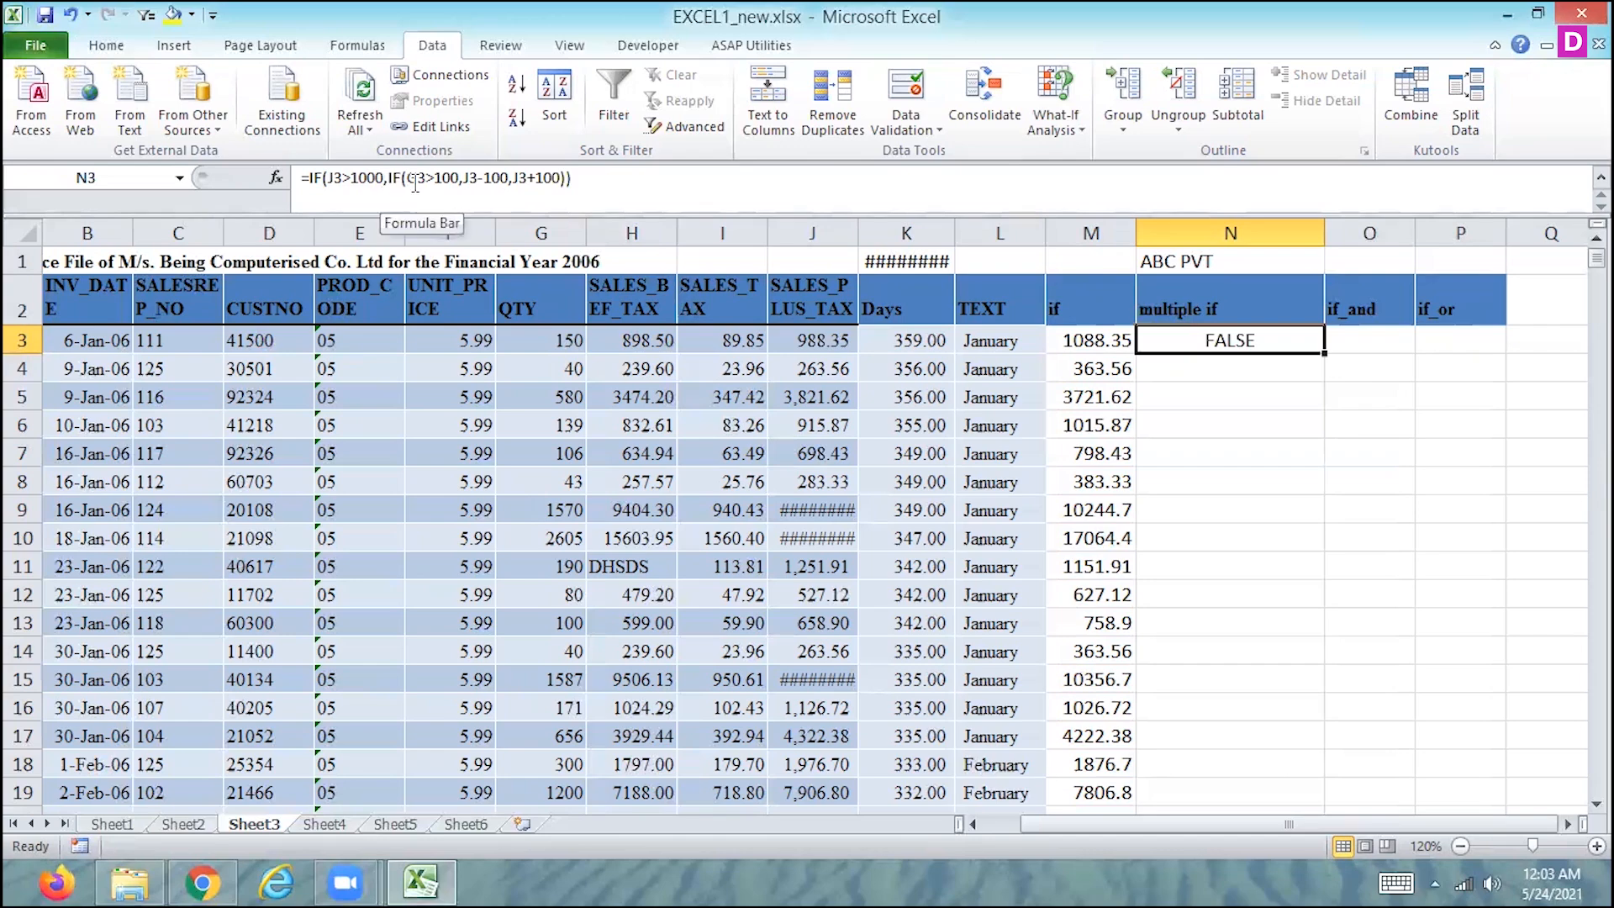
- Remove the final closing parenthesis from N3's formula, try to enter it and decline the proposed correction
click(589, 180)
key(BackSpace)
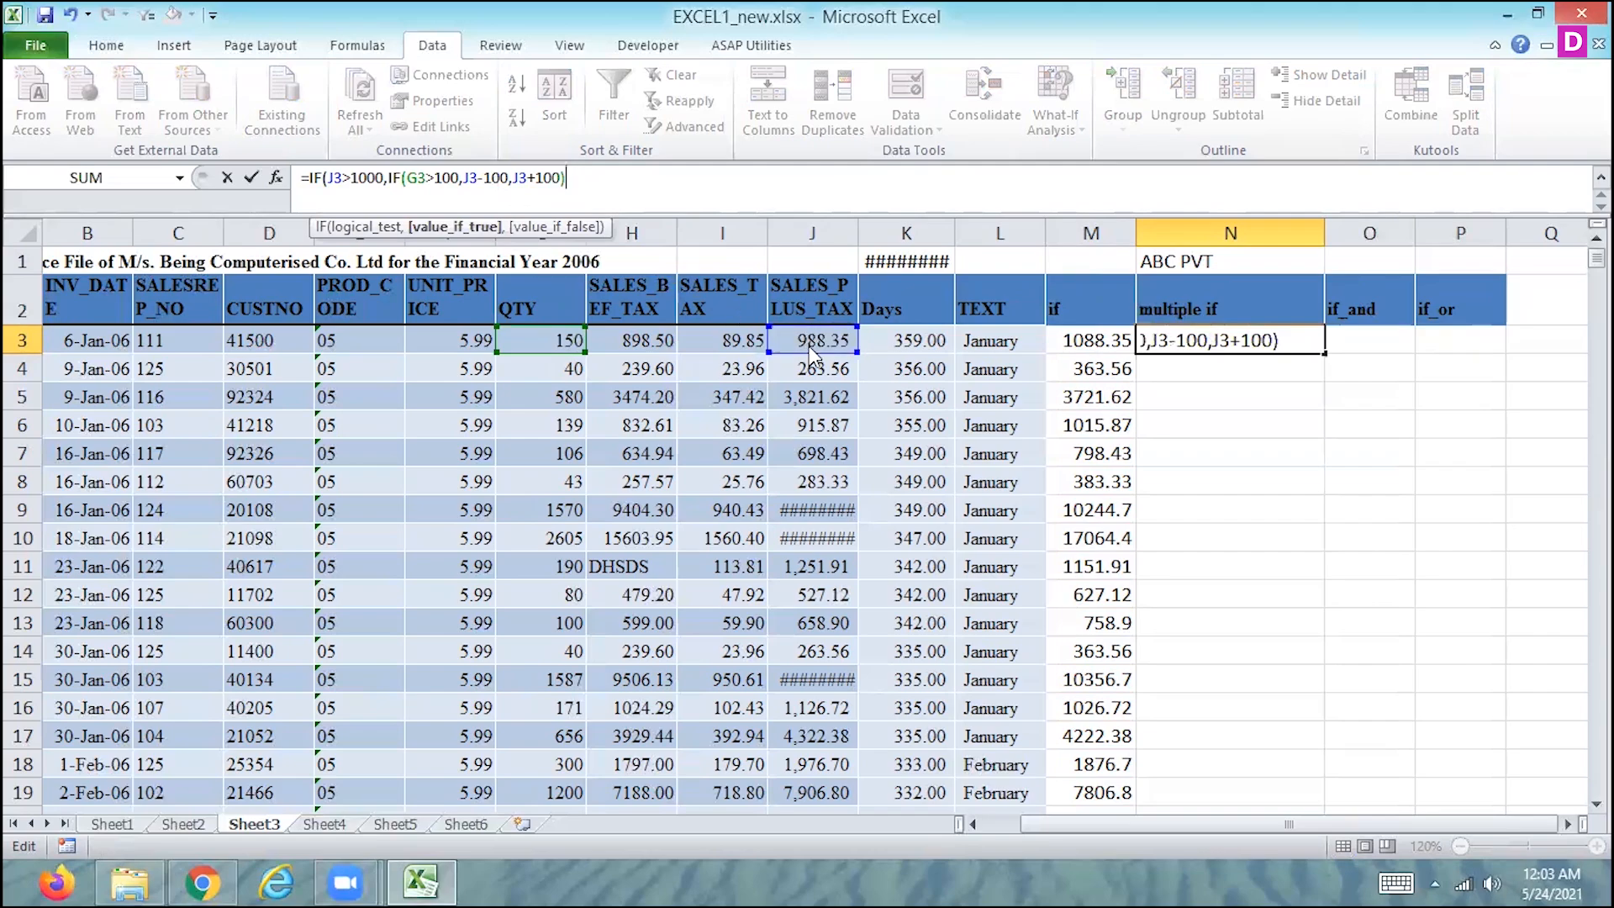
key(Return)
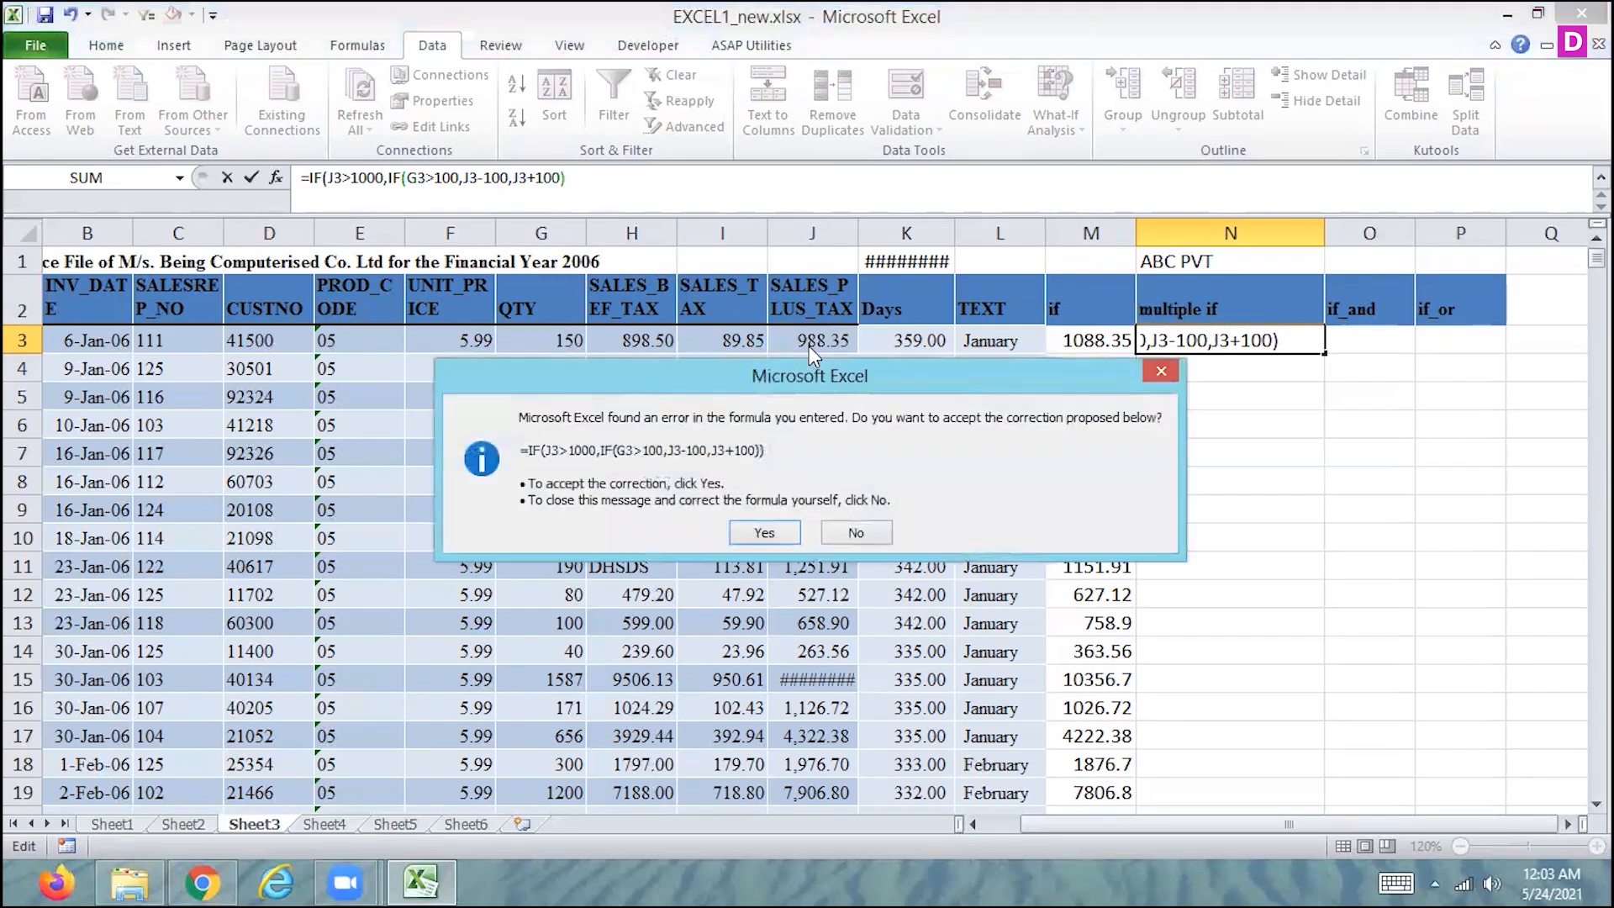
click(874, 531)
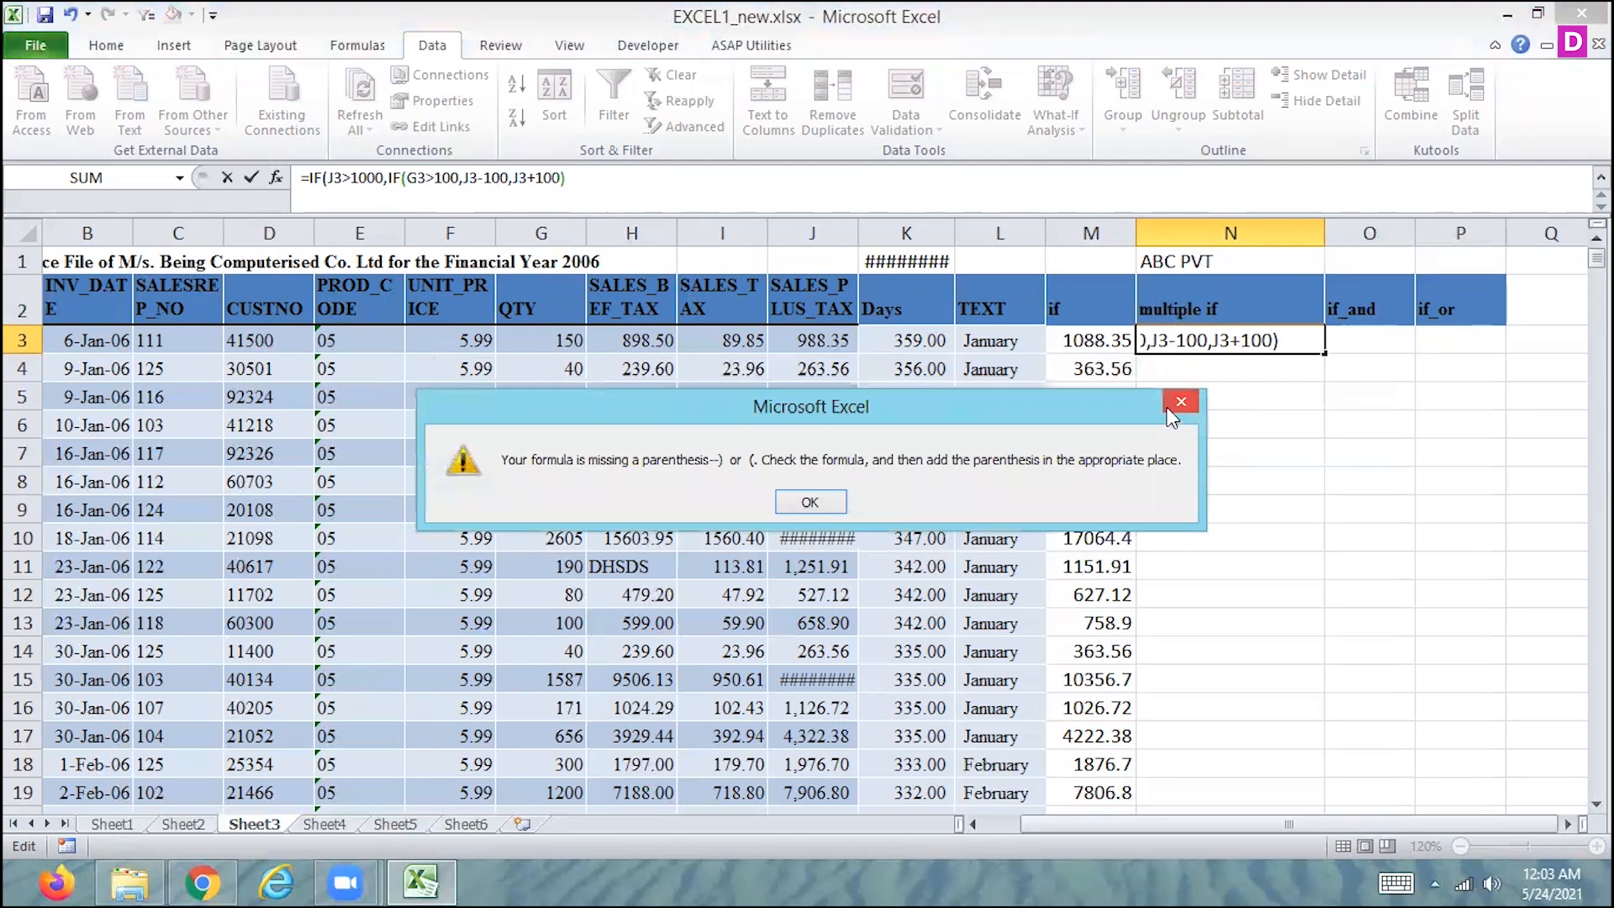
click(1181, 402)
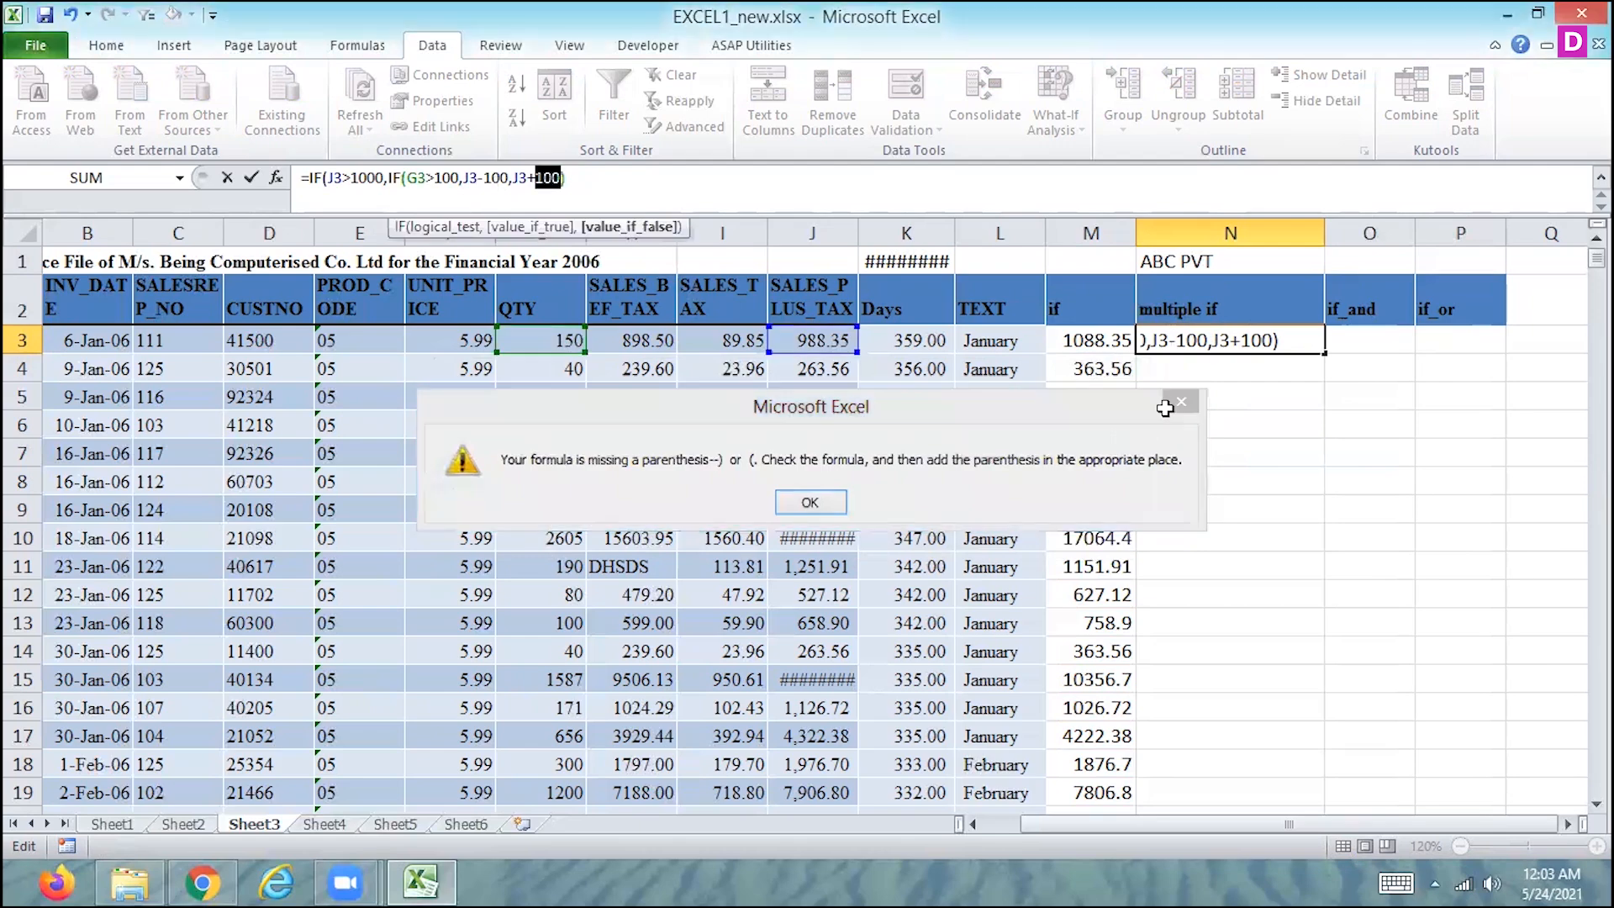
- Add J3+100 as the outer IF's value-if-false argument in N3 and accept the proposed closing-parenthesis correction
click(621, 176)
text(,)
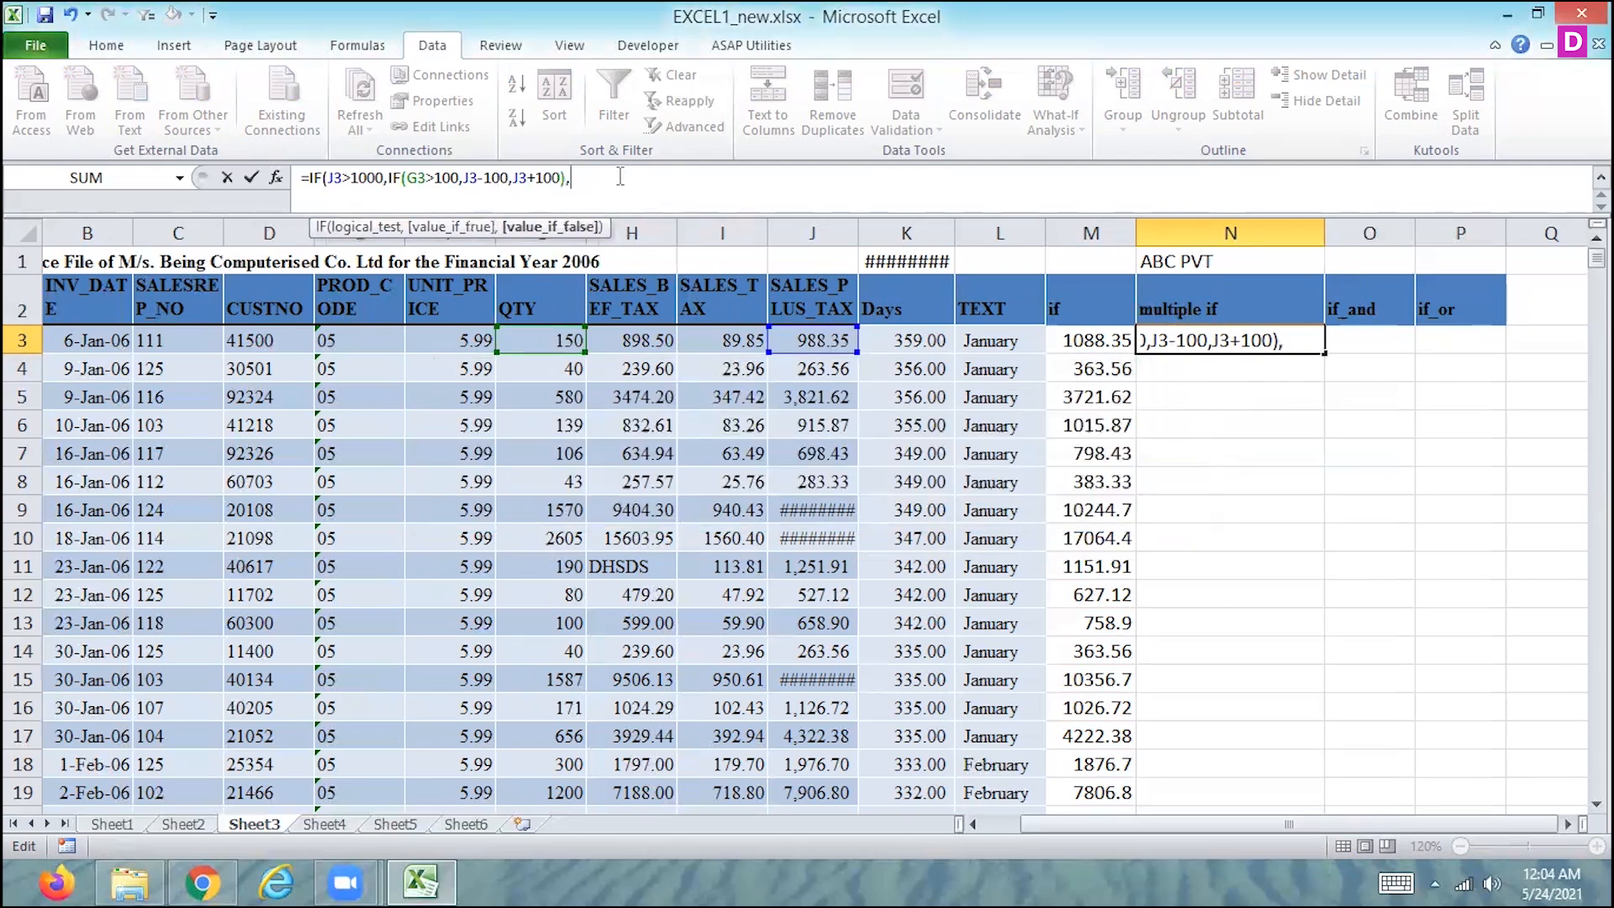
click(812, 340)
text(+100)
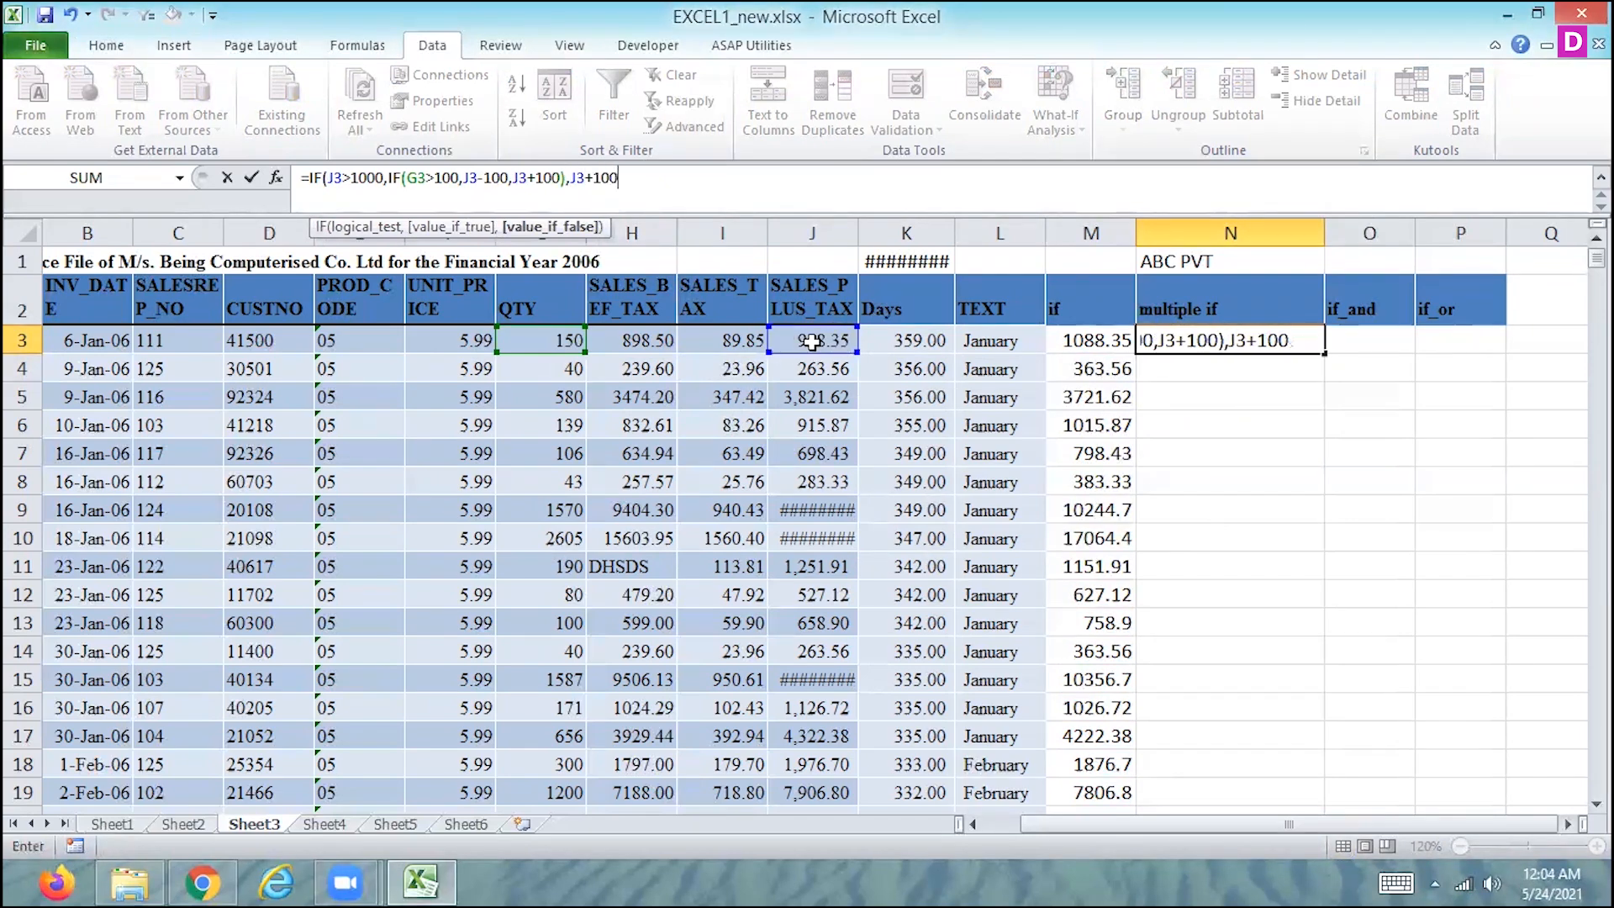
key(Return)
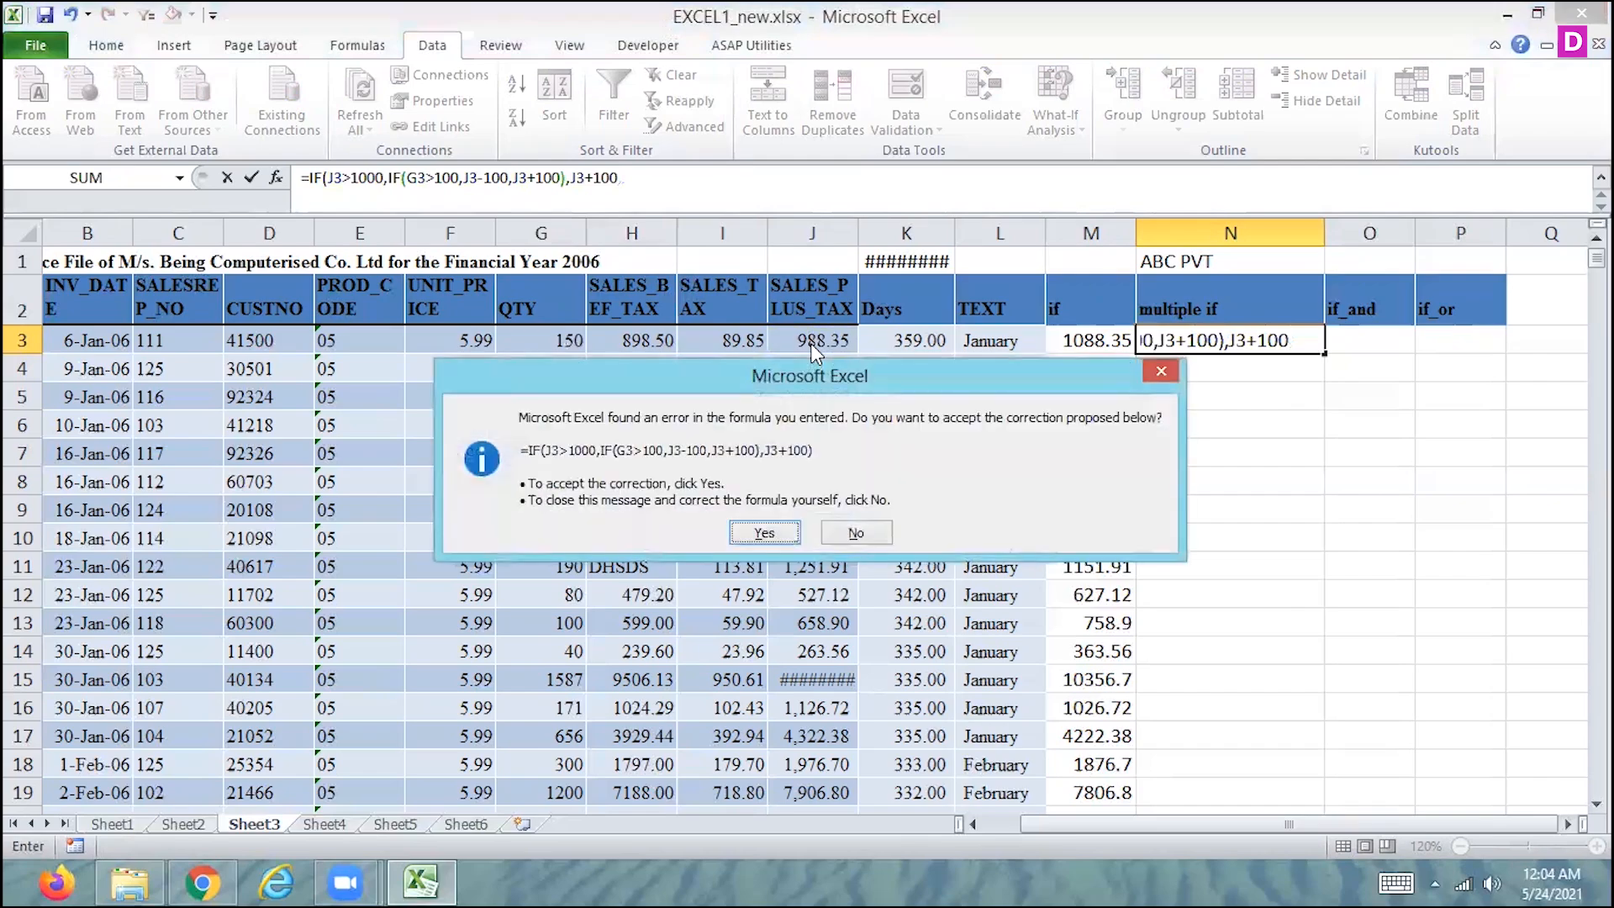
key(Return)
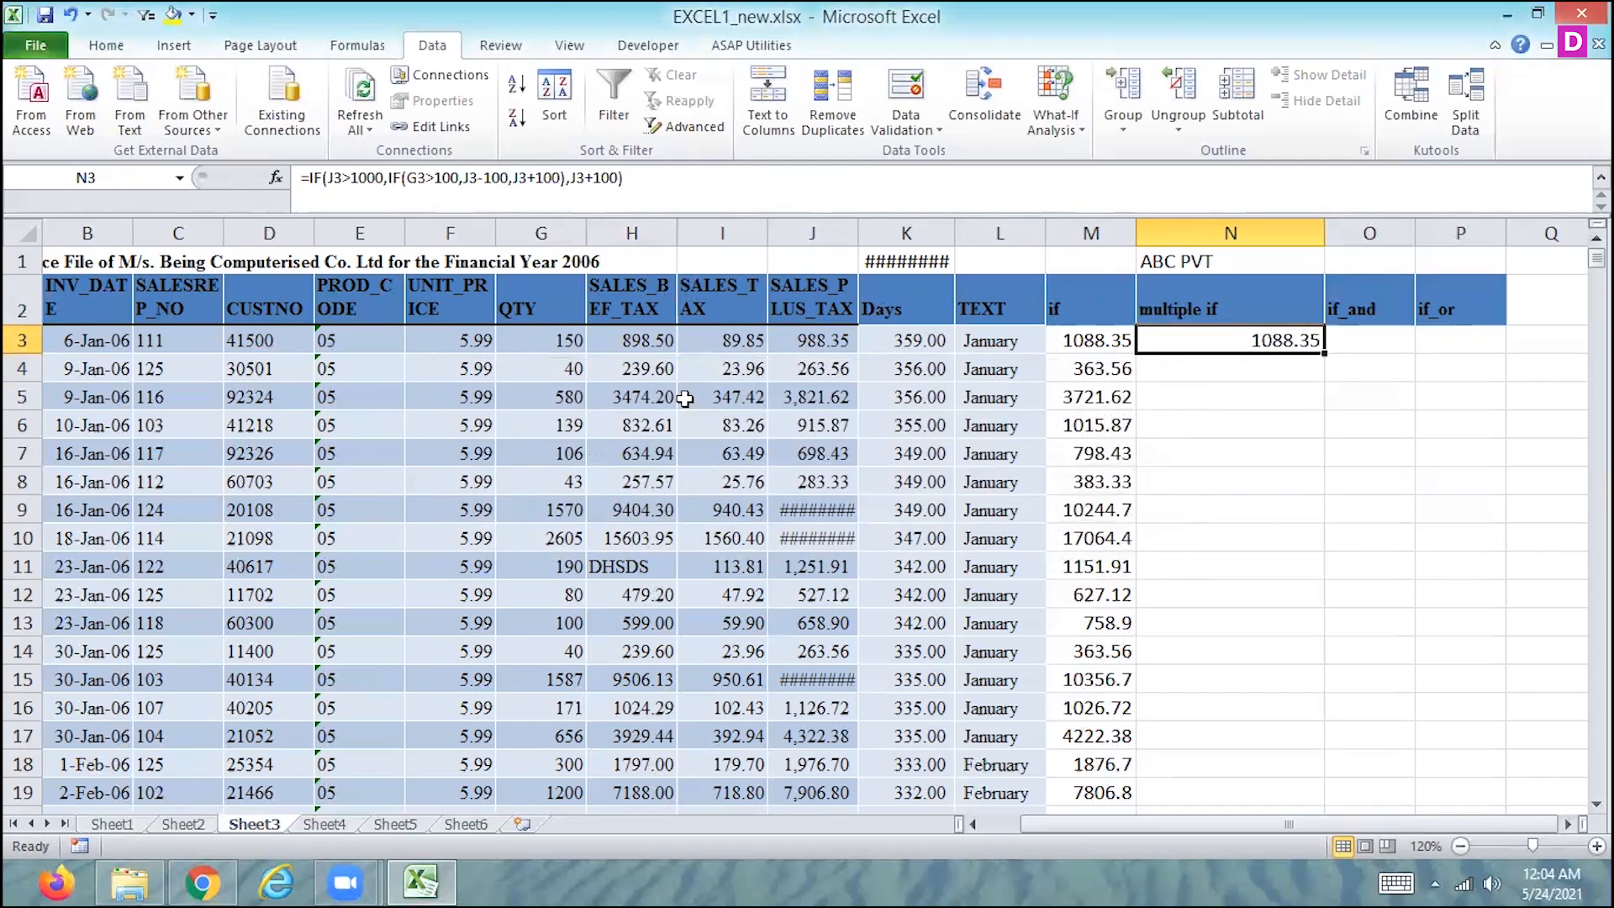
- Fill N3's nested IF formula down the multiple if column for all invoice rows
click(816, 341)
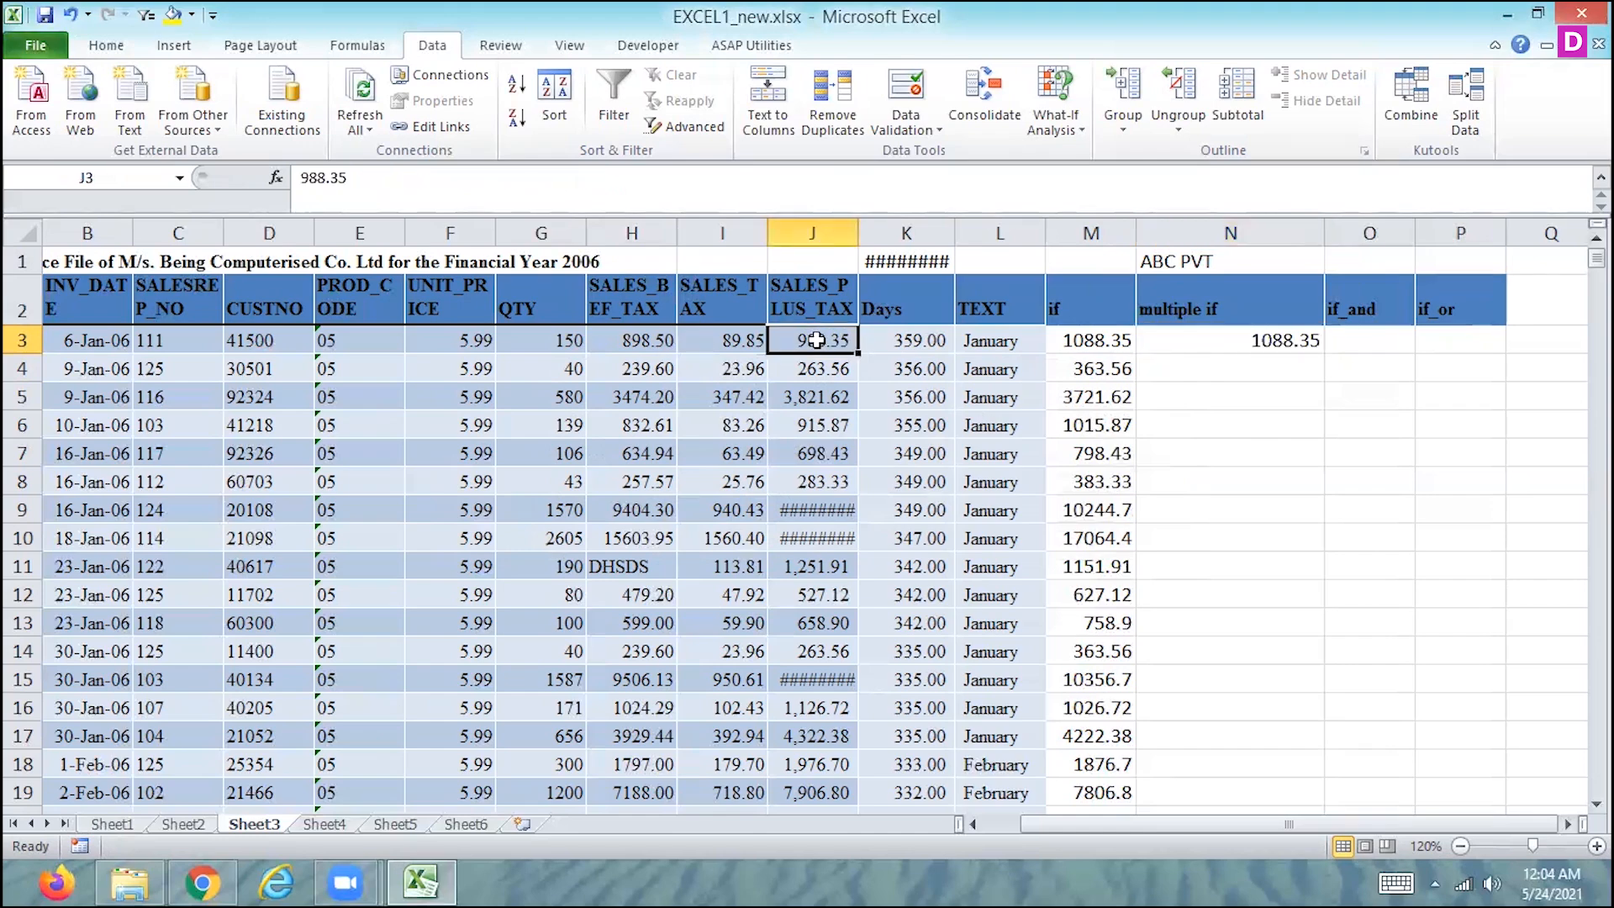
key(Left)
key(Left)
key(Left)
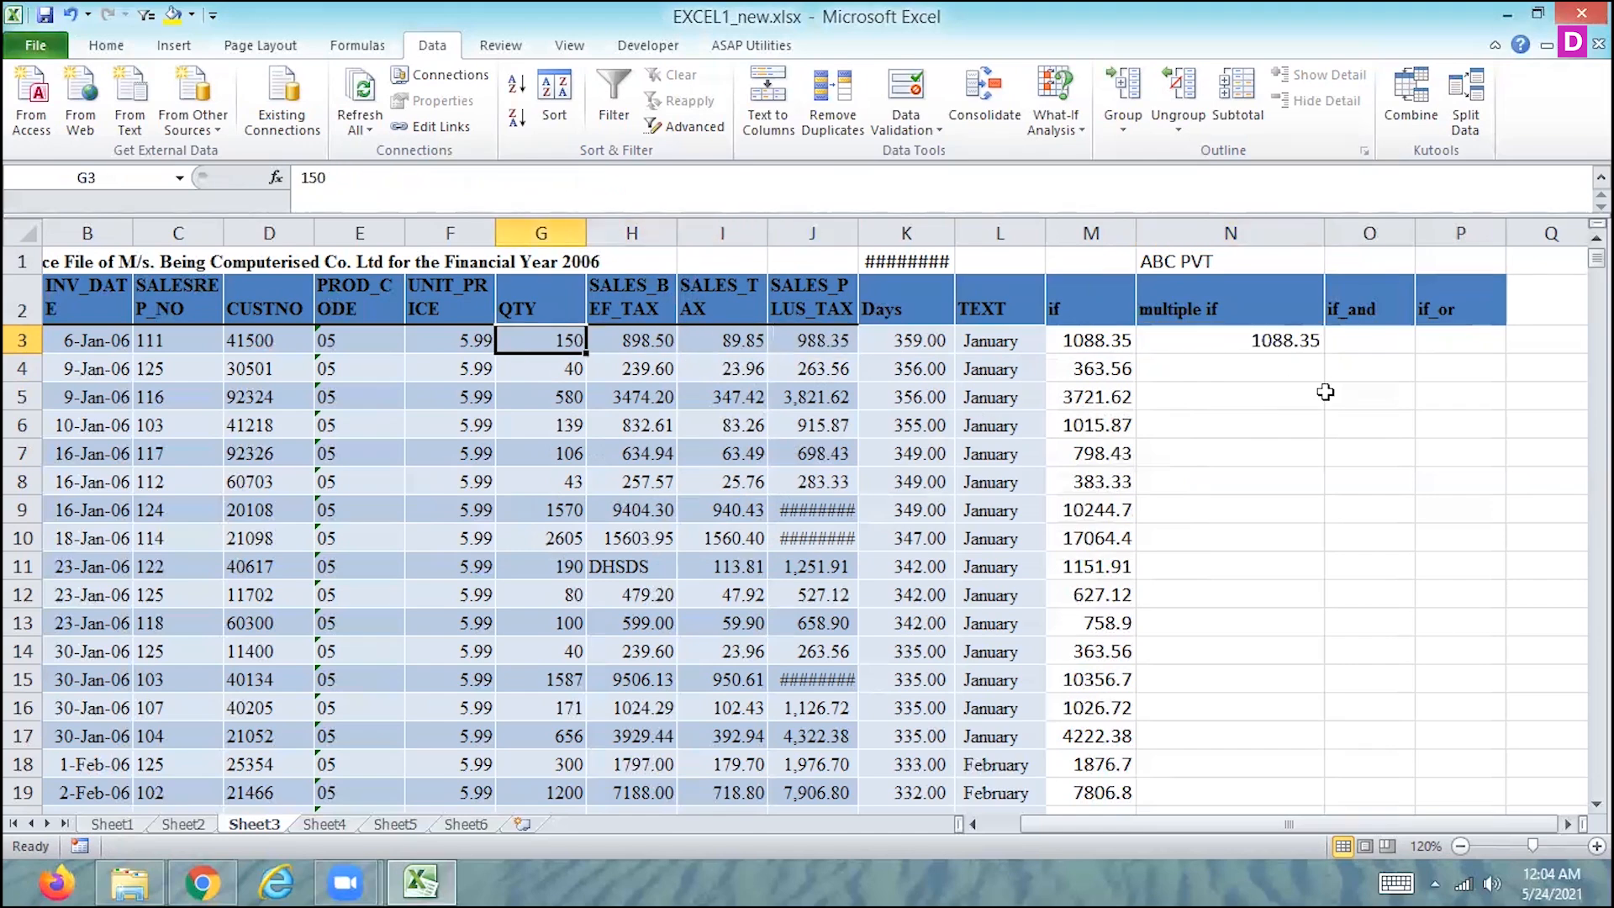
click(1282, 340)
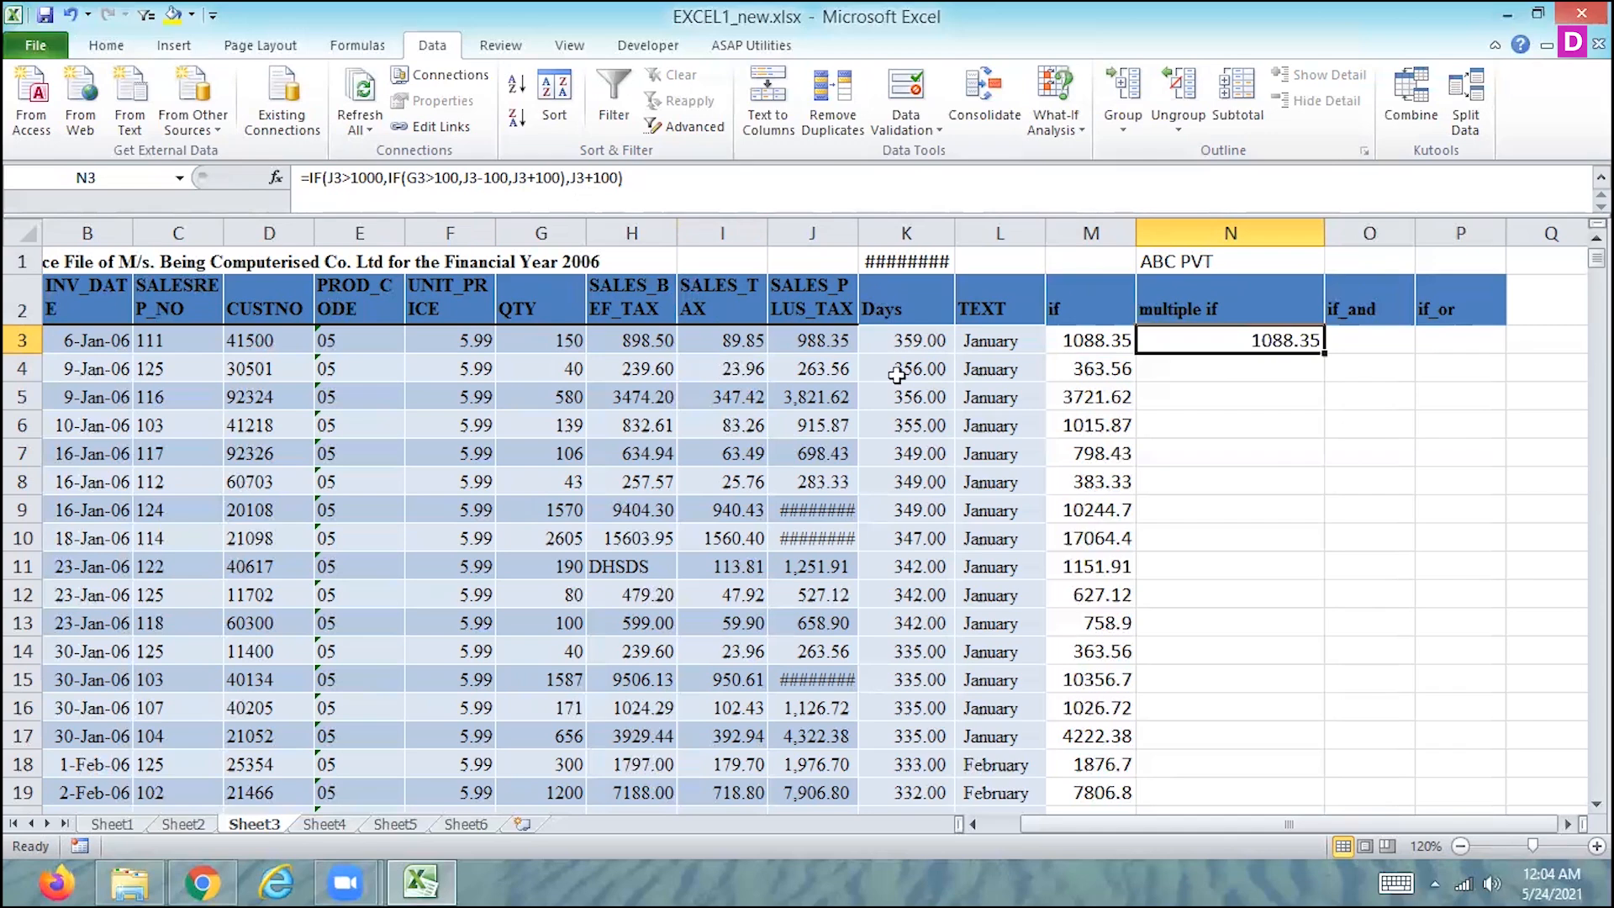
double_click(1324, 352)
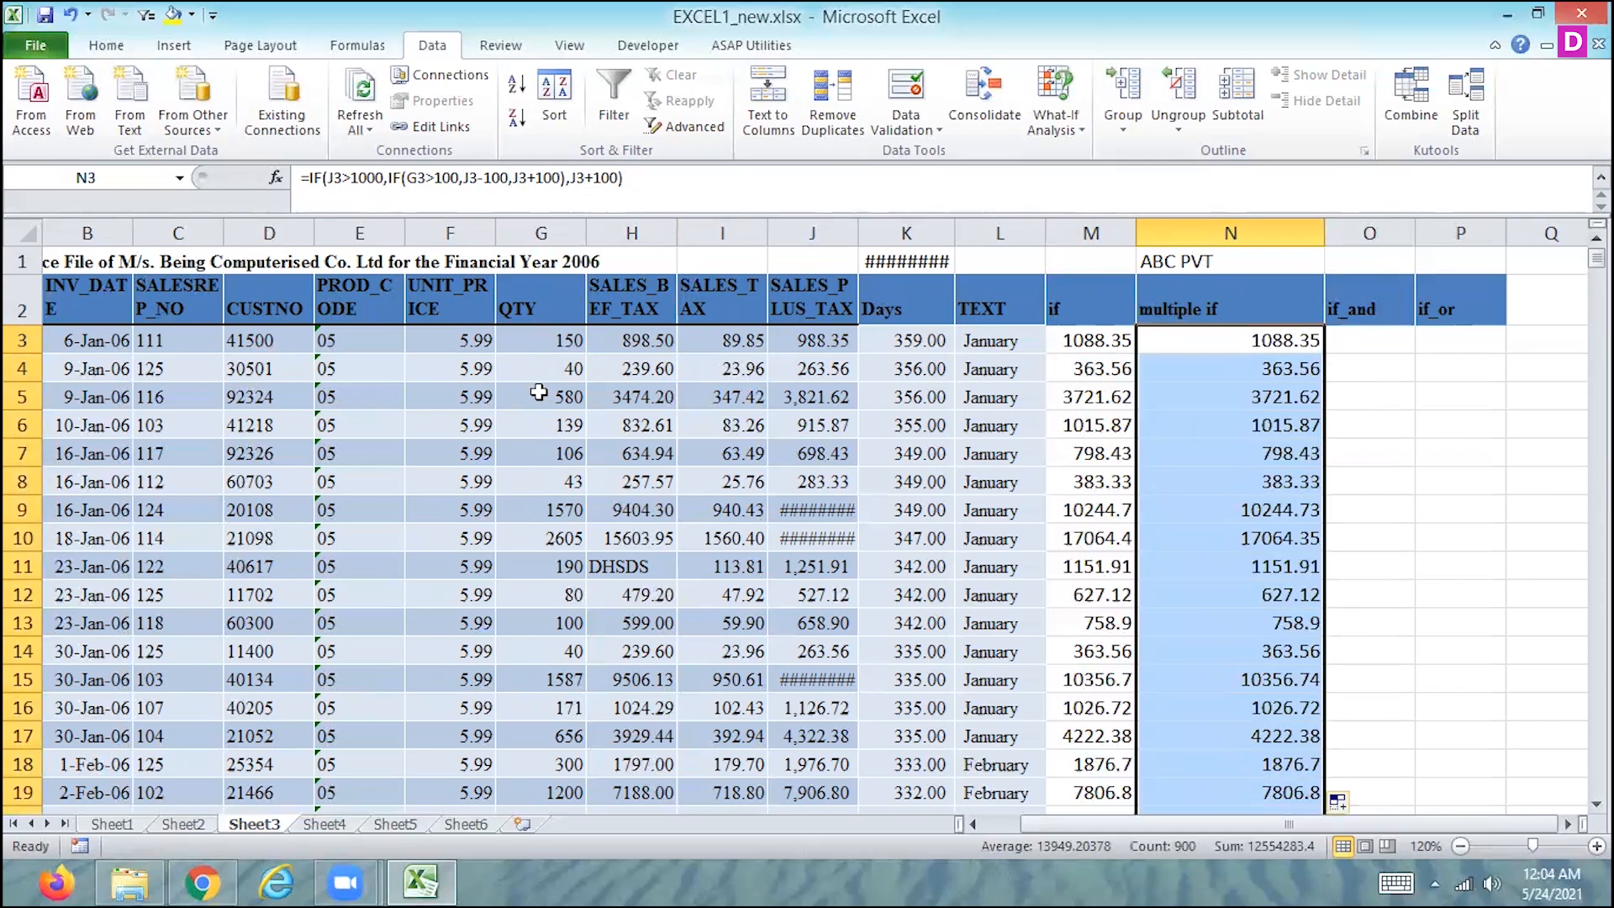
- Try the value 1088 in J3 to test the formulas in M3 and N3, and undo the change
click(827, 338)
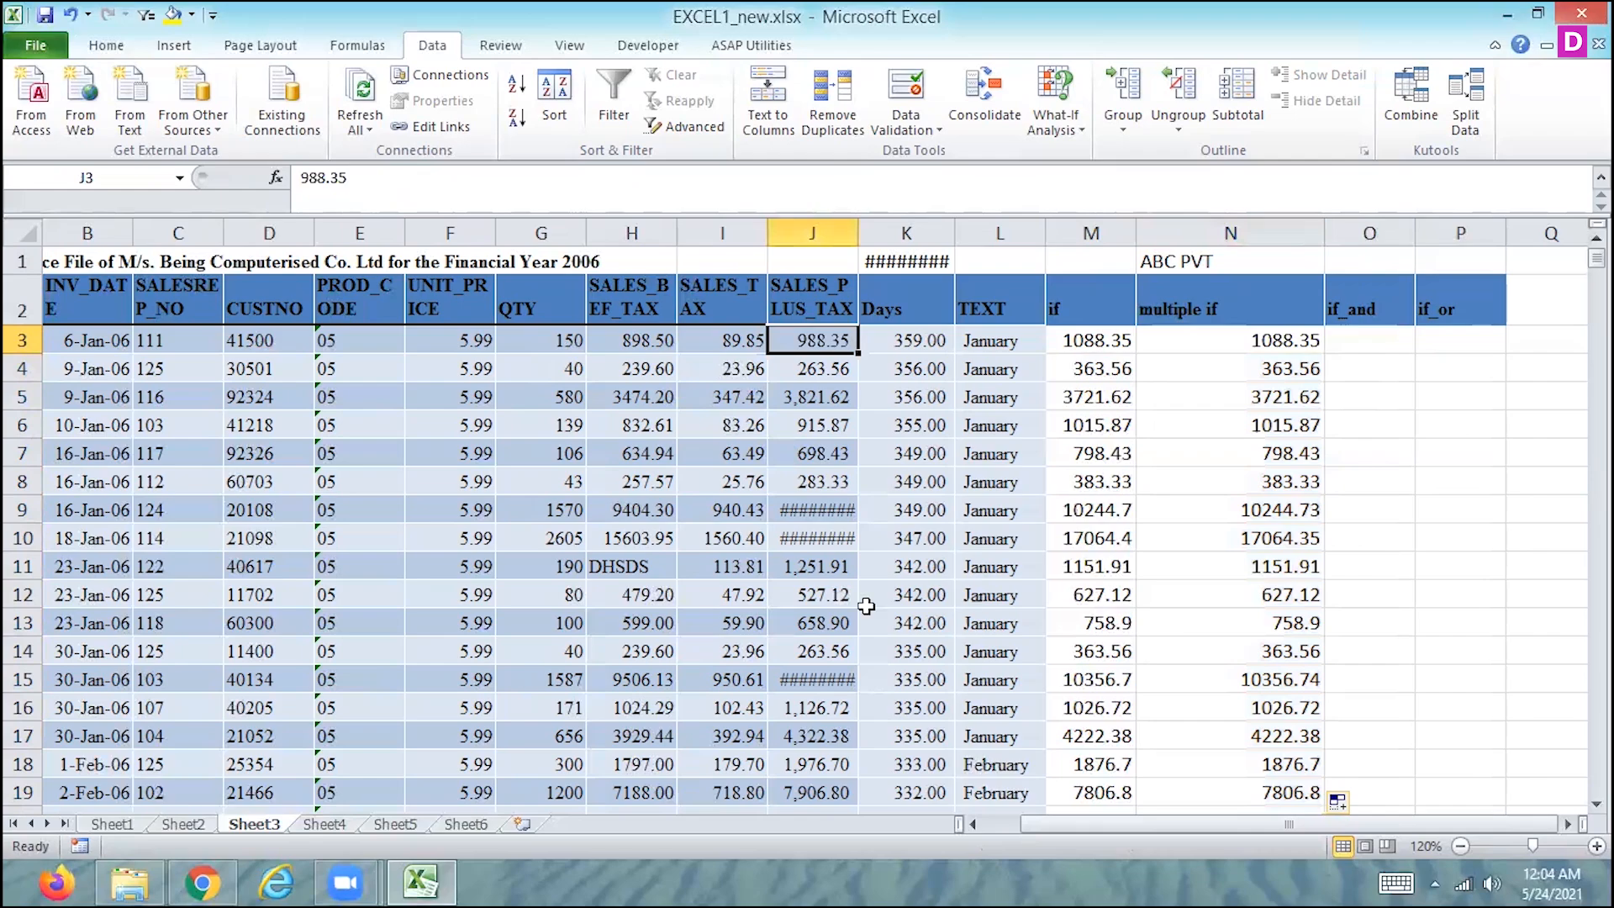
text(1)
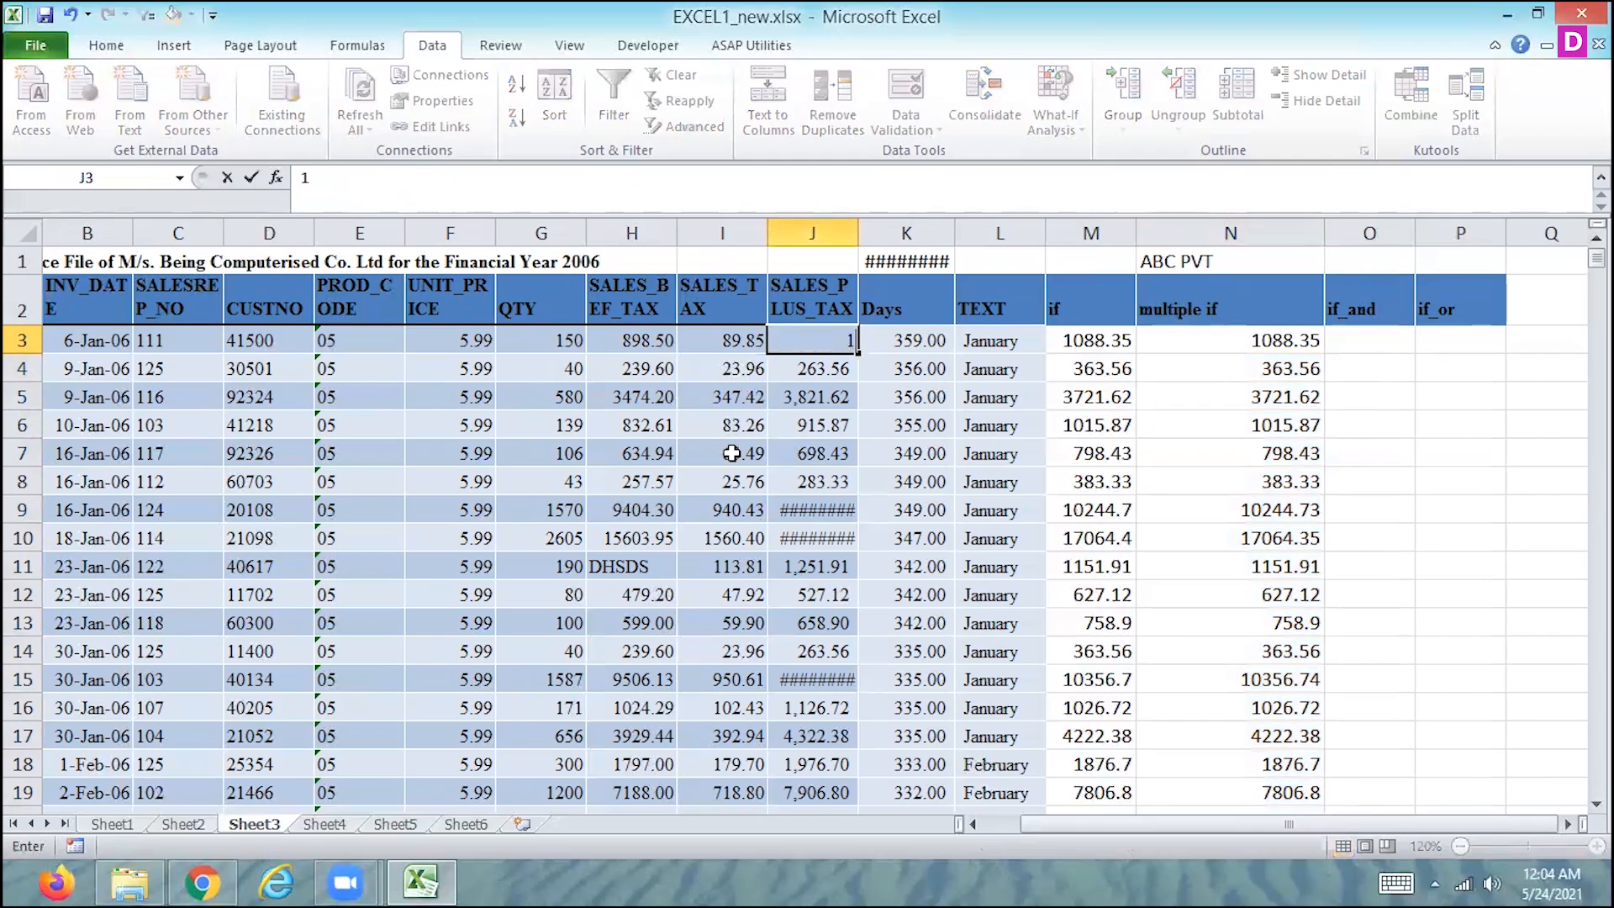
text(,088)
key(Return)
key(Up)
key(Right)
key(Right)
key(Right)
key(Right)
key(Right)
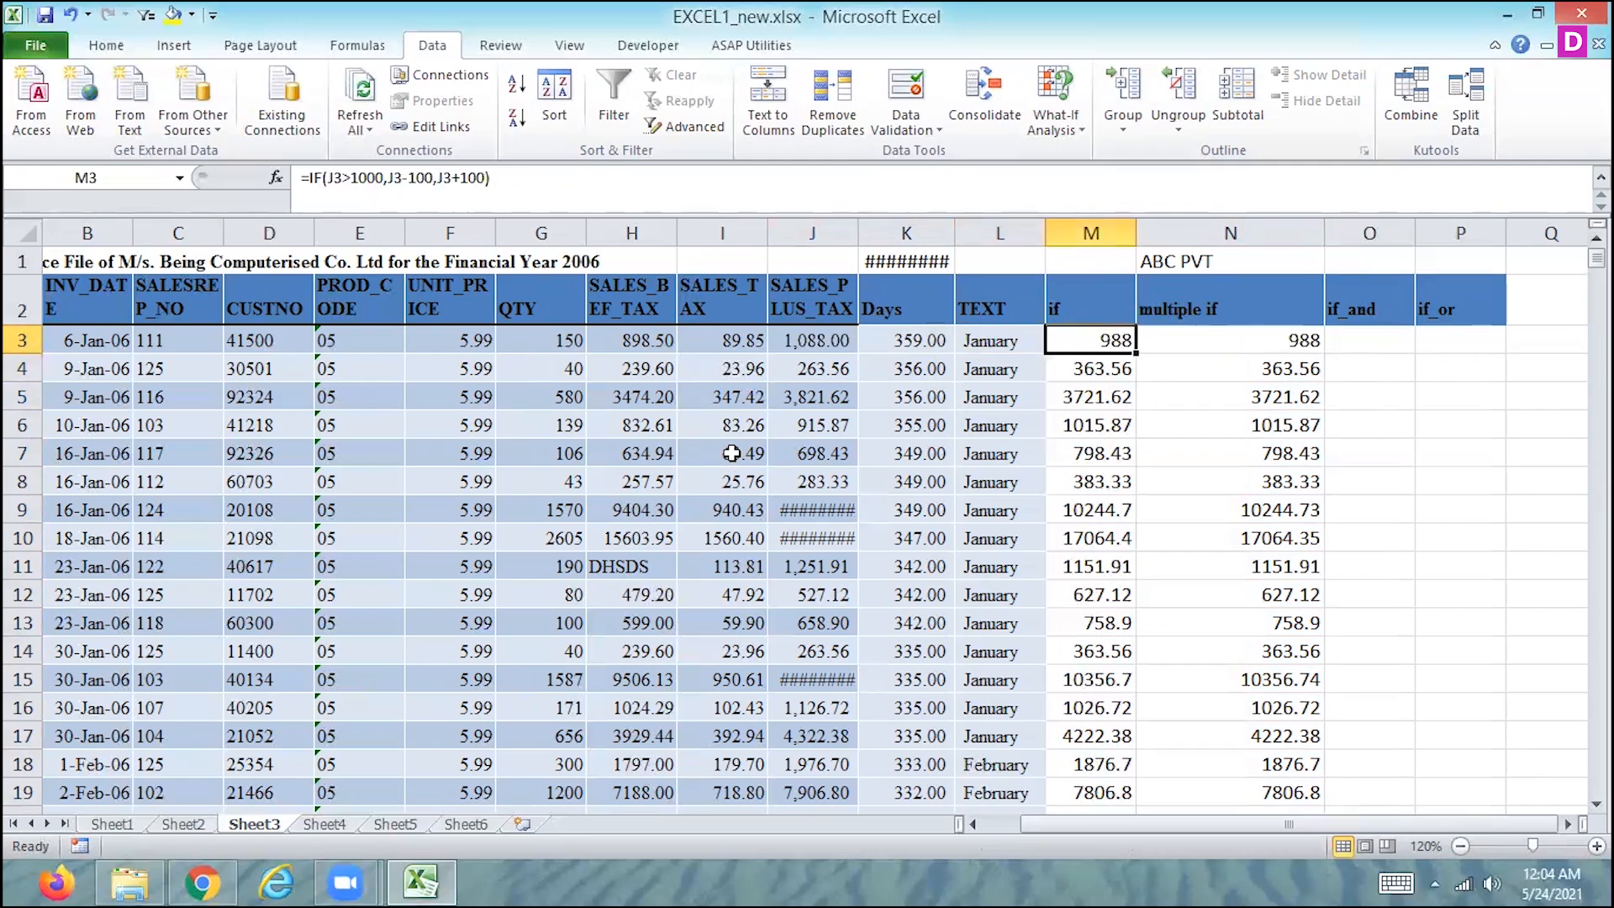
key(Left)
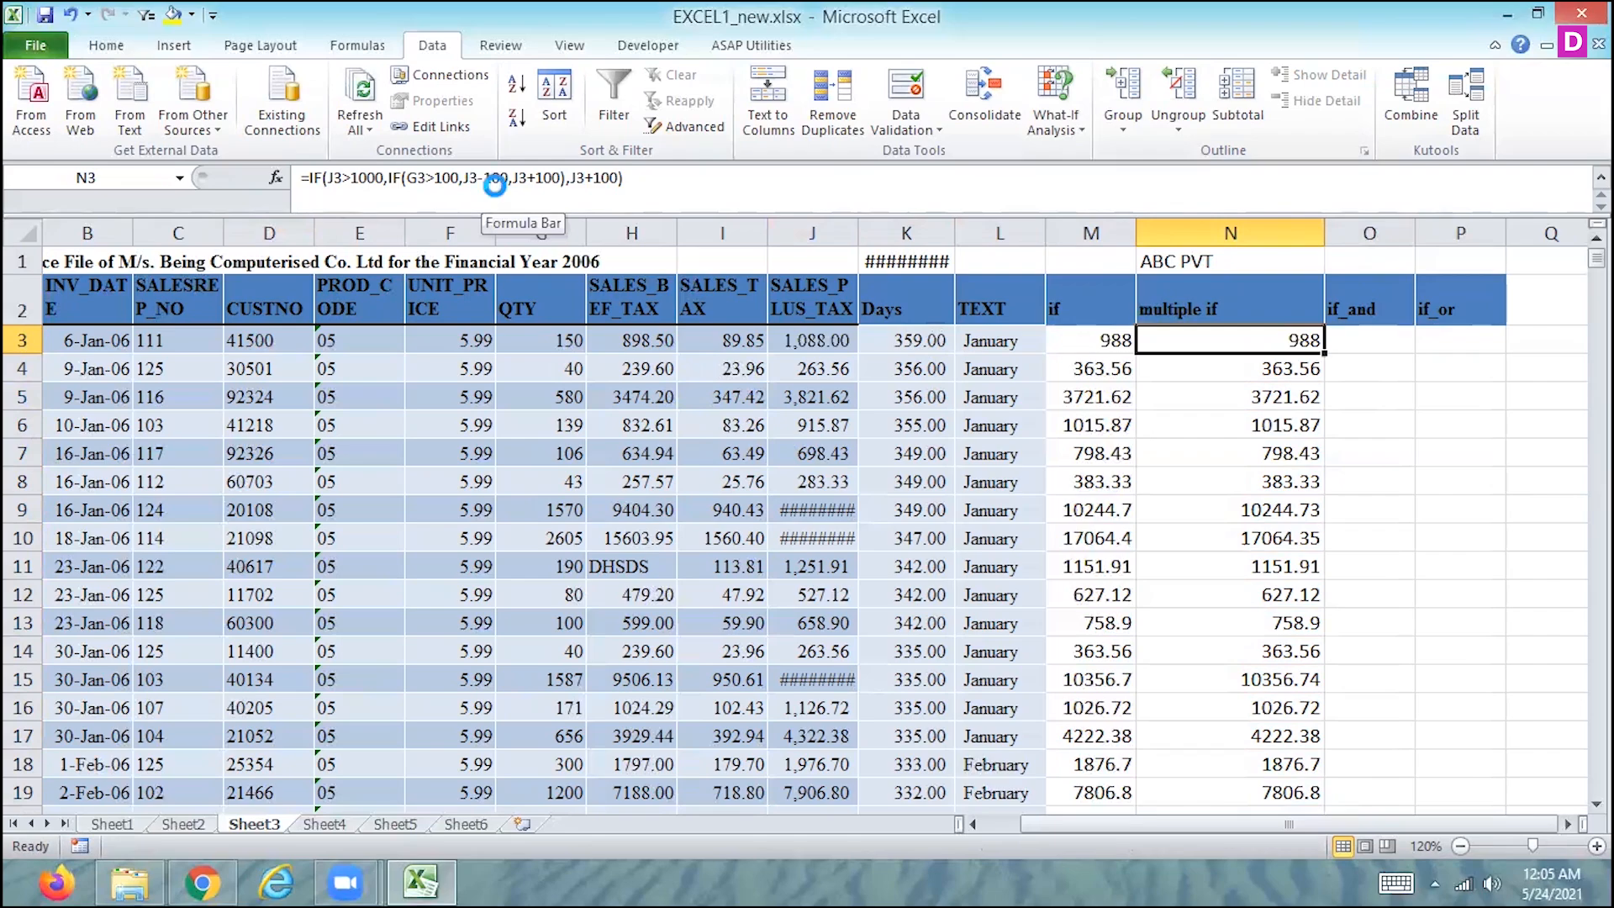
key(ctrl+z)
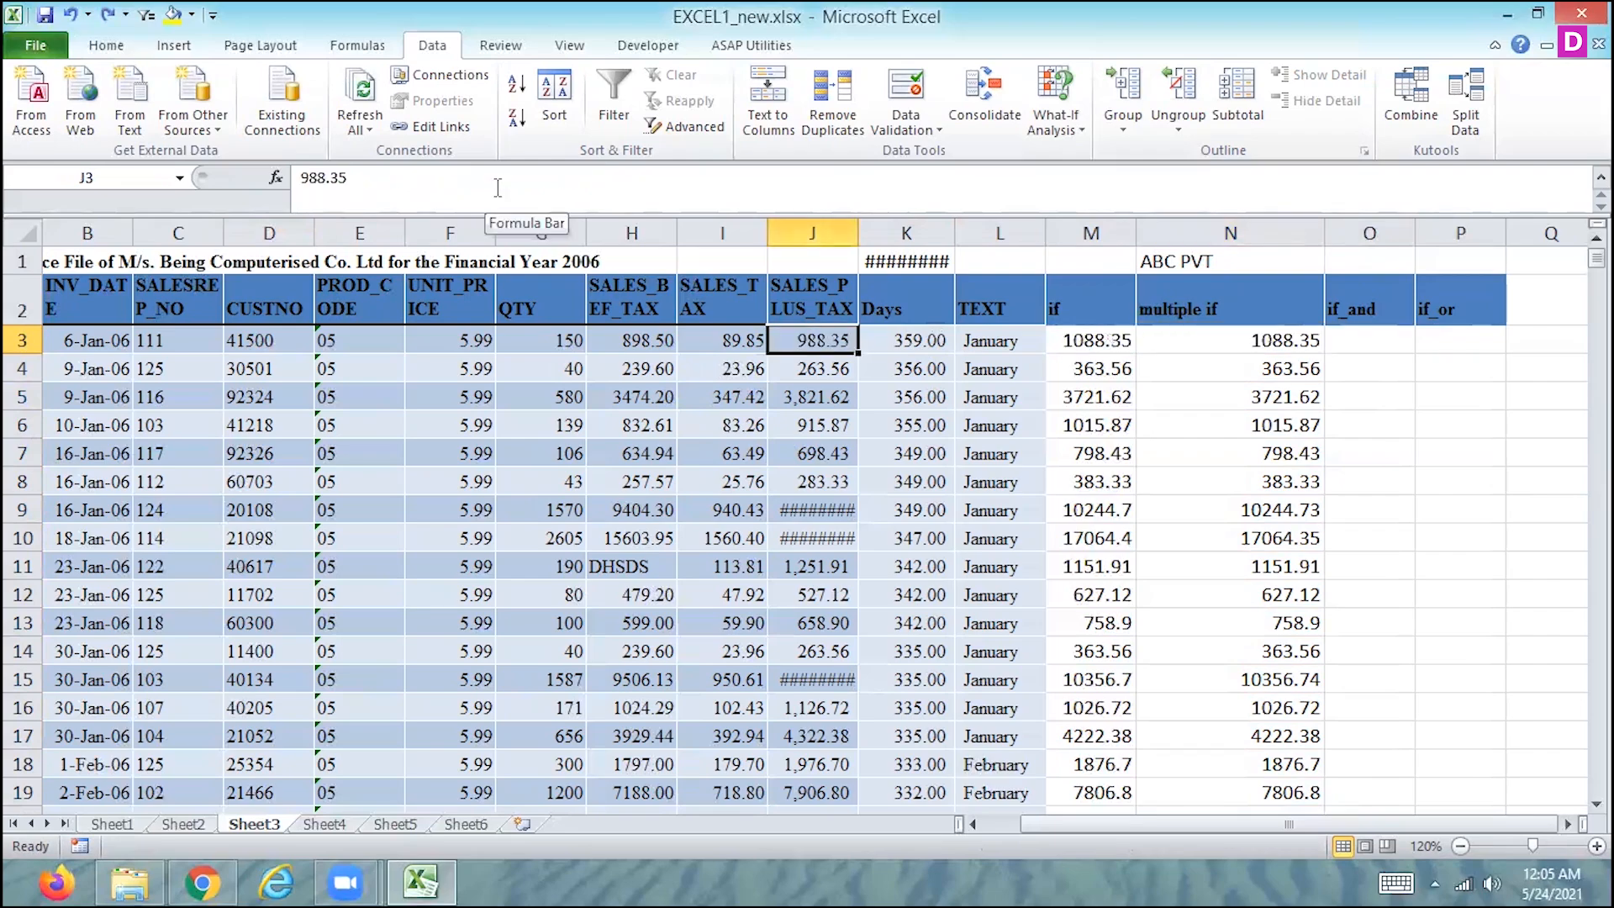
- Examine the nested IF formula in N3 together with the cells it references, leaving it as it is
key(Right)
key(Right)
key(Right)
key(Right)
key(Right)
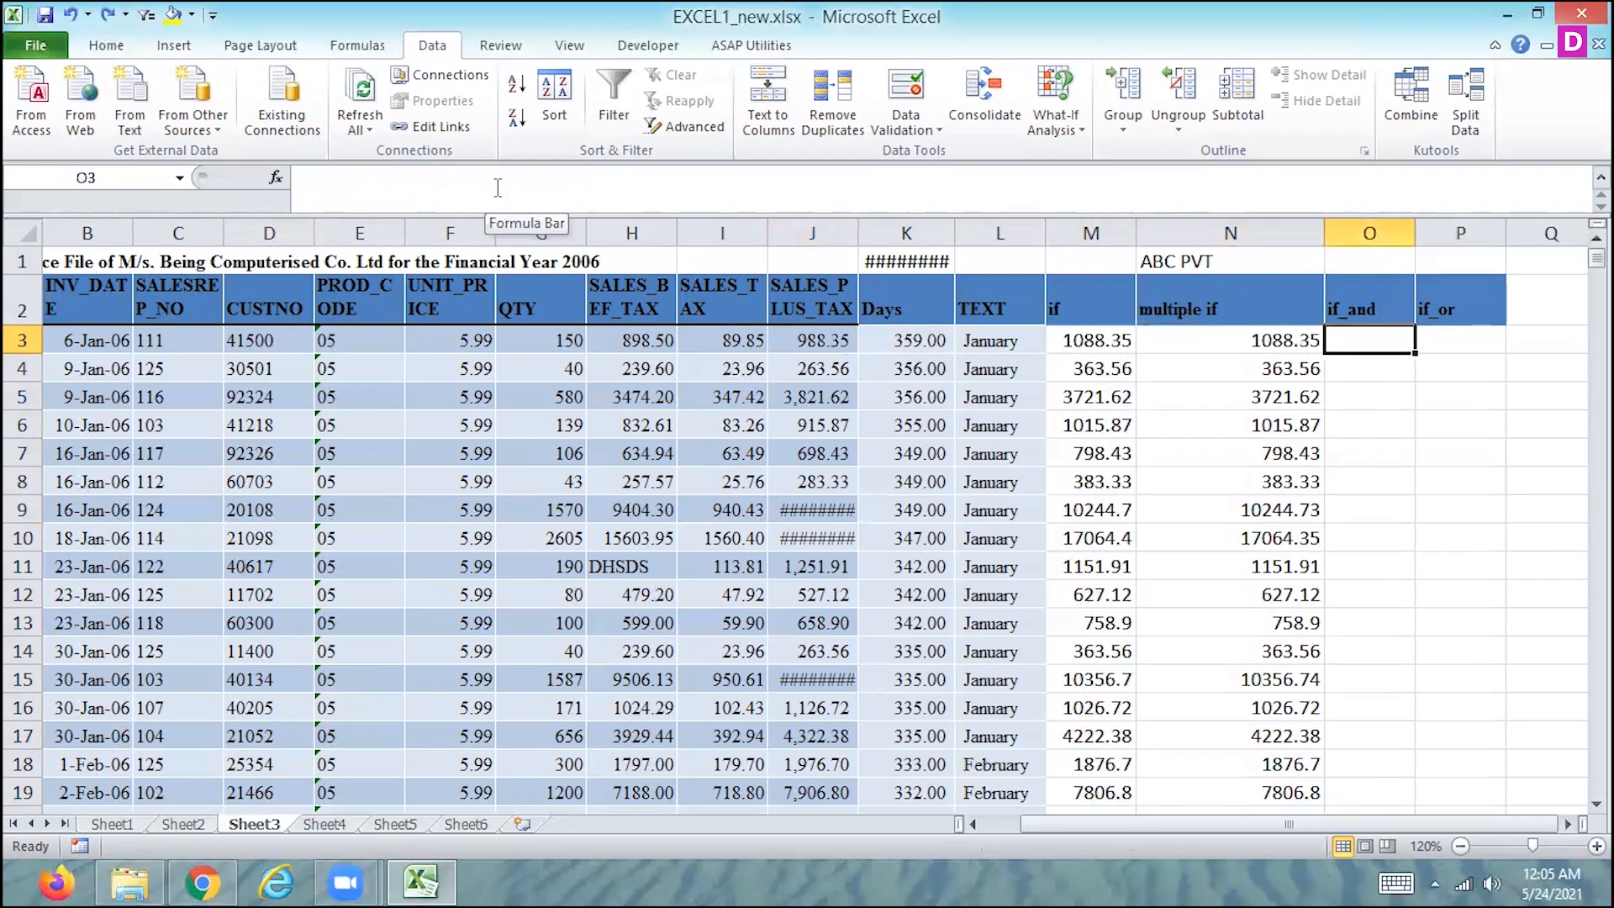
key(Left)
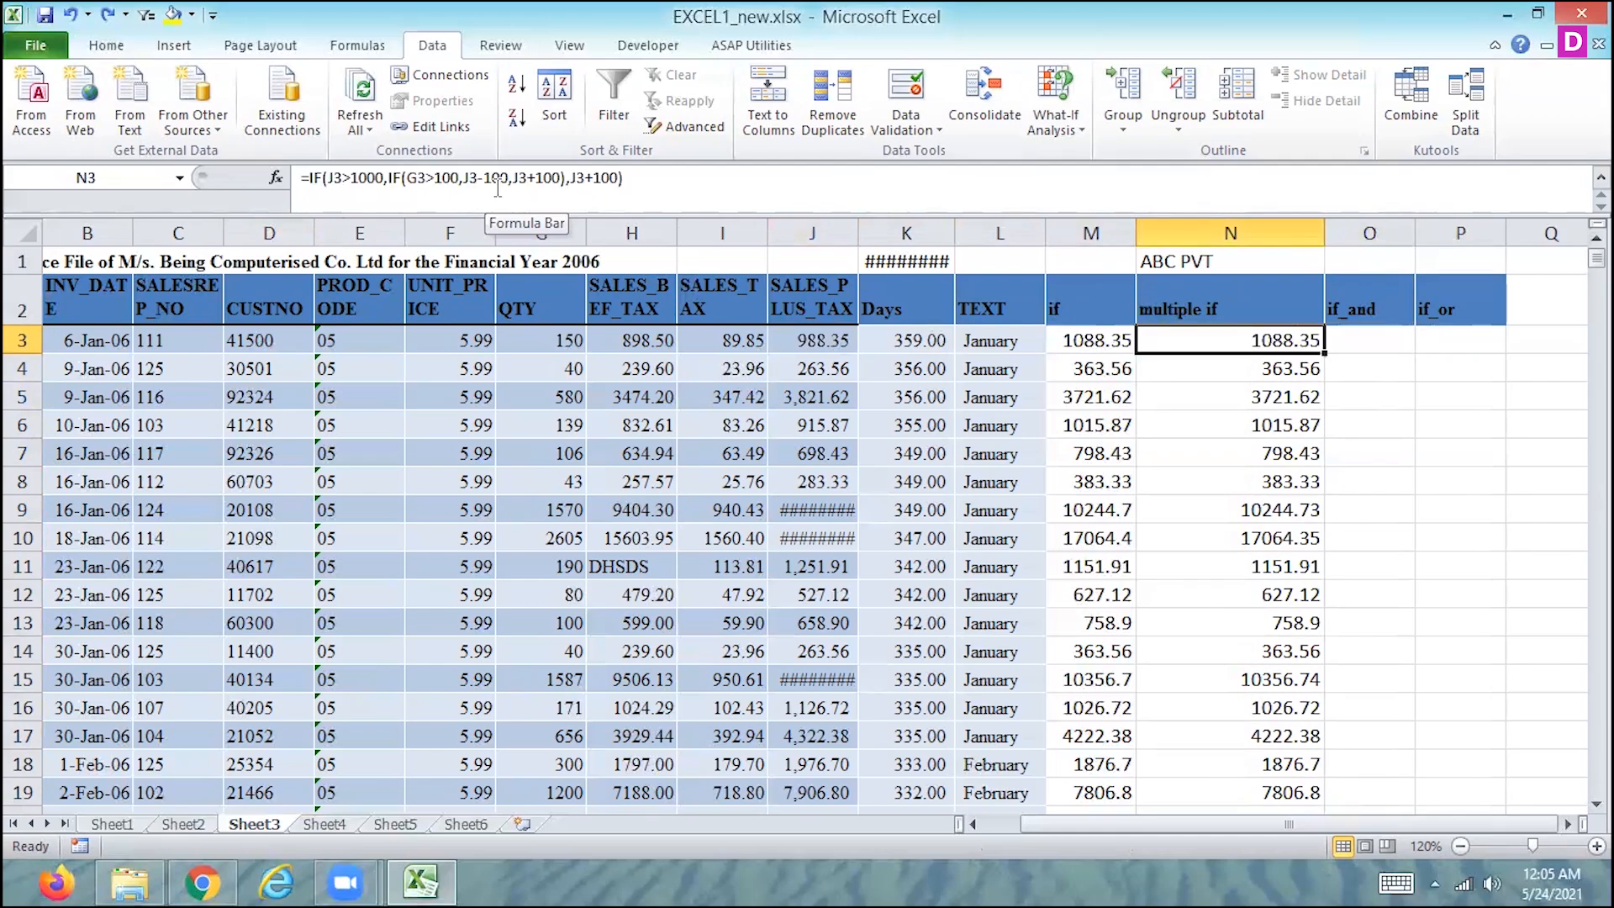
key(F2)
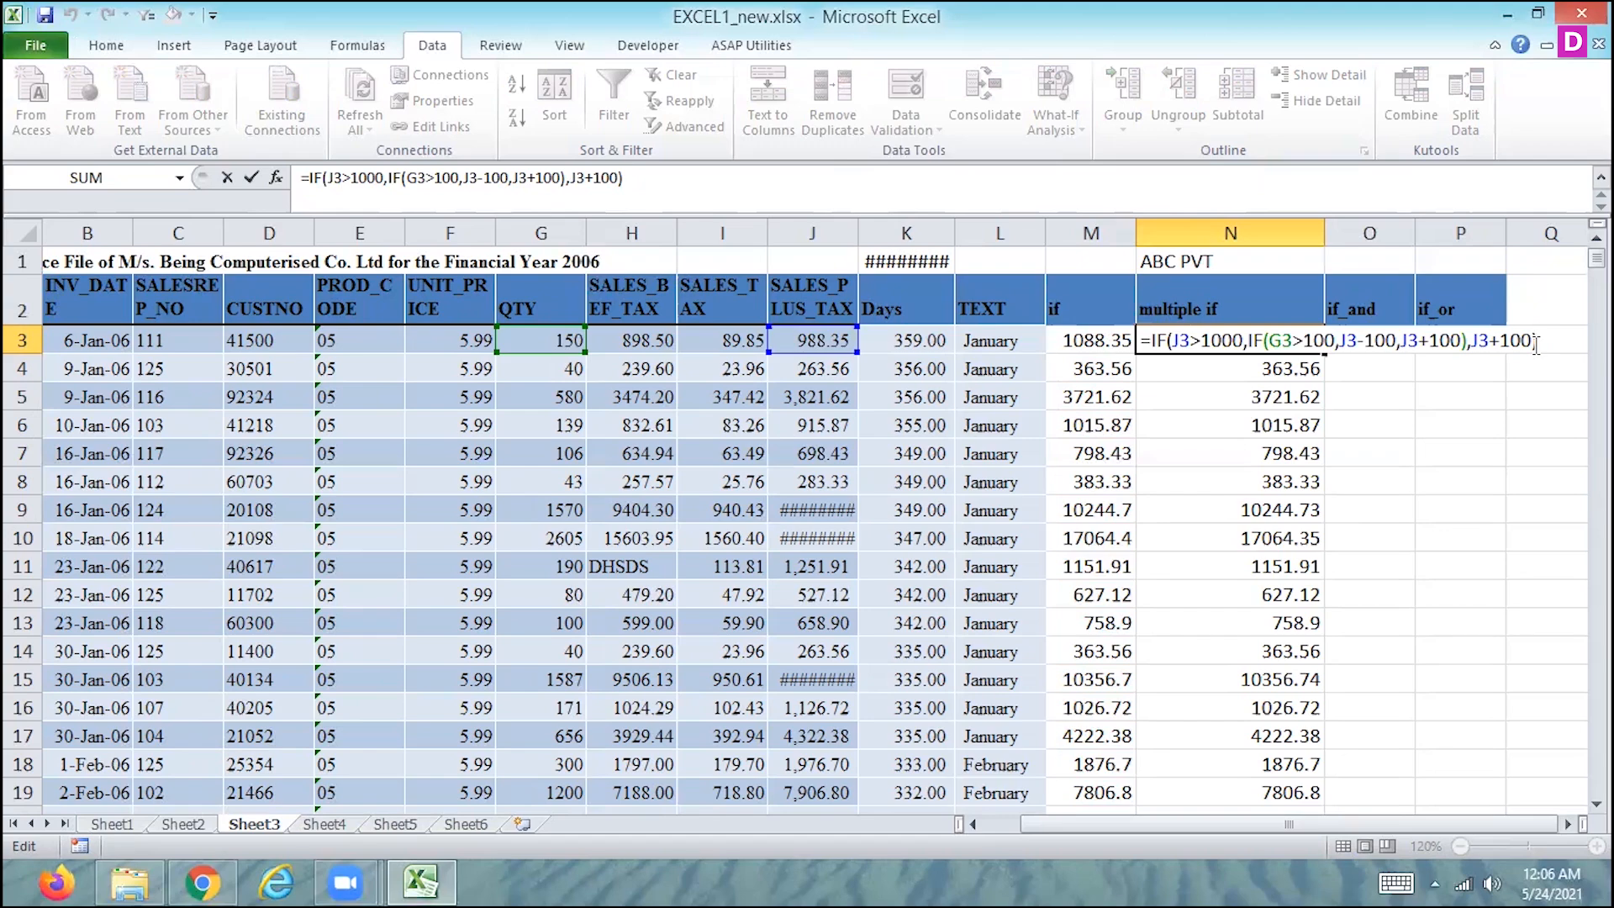
key(Return)
key(Up)
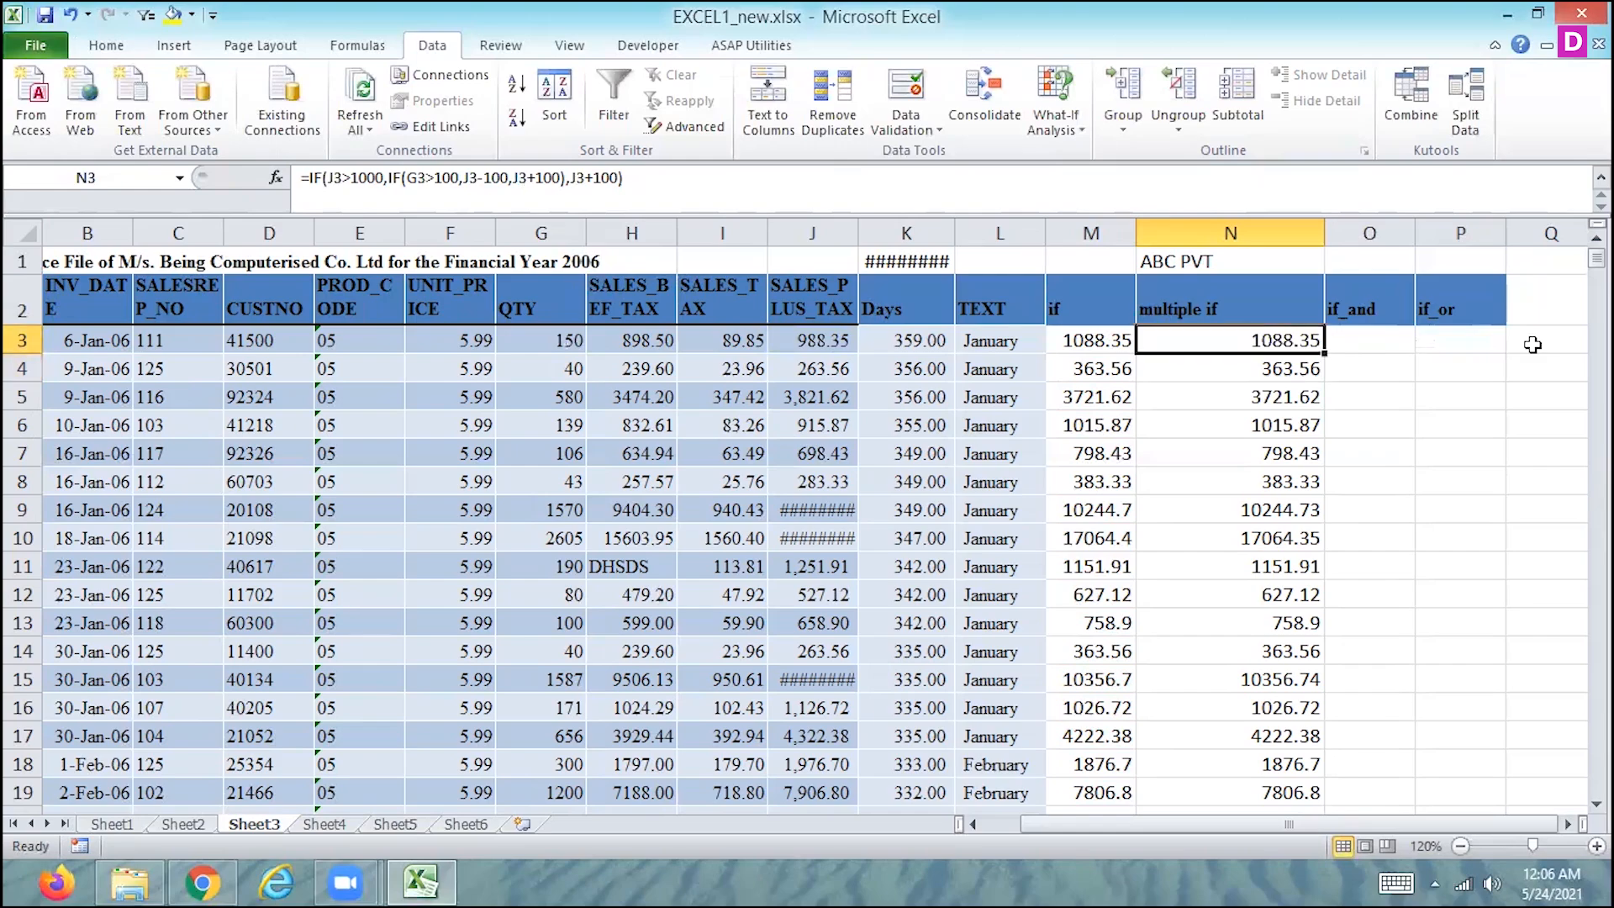
key(Right)
key(Right)
key(Left)
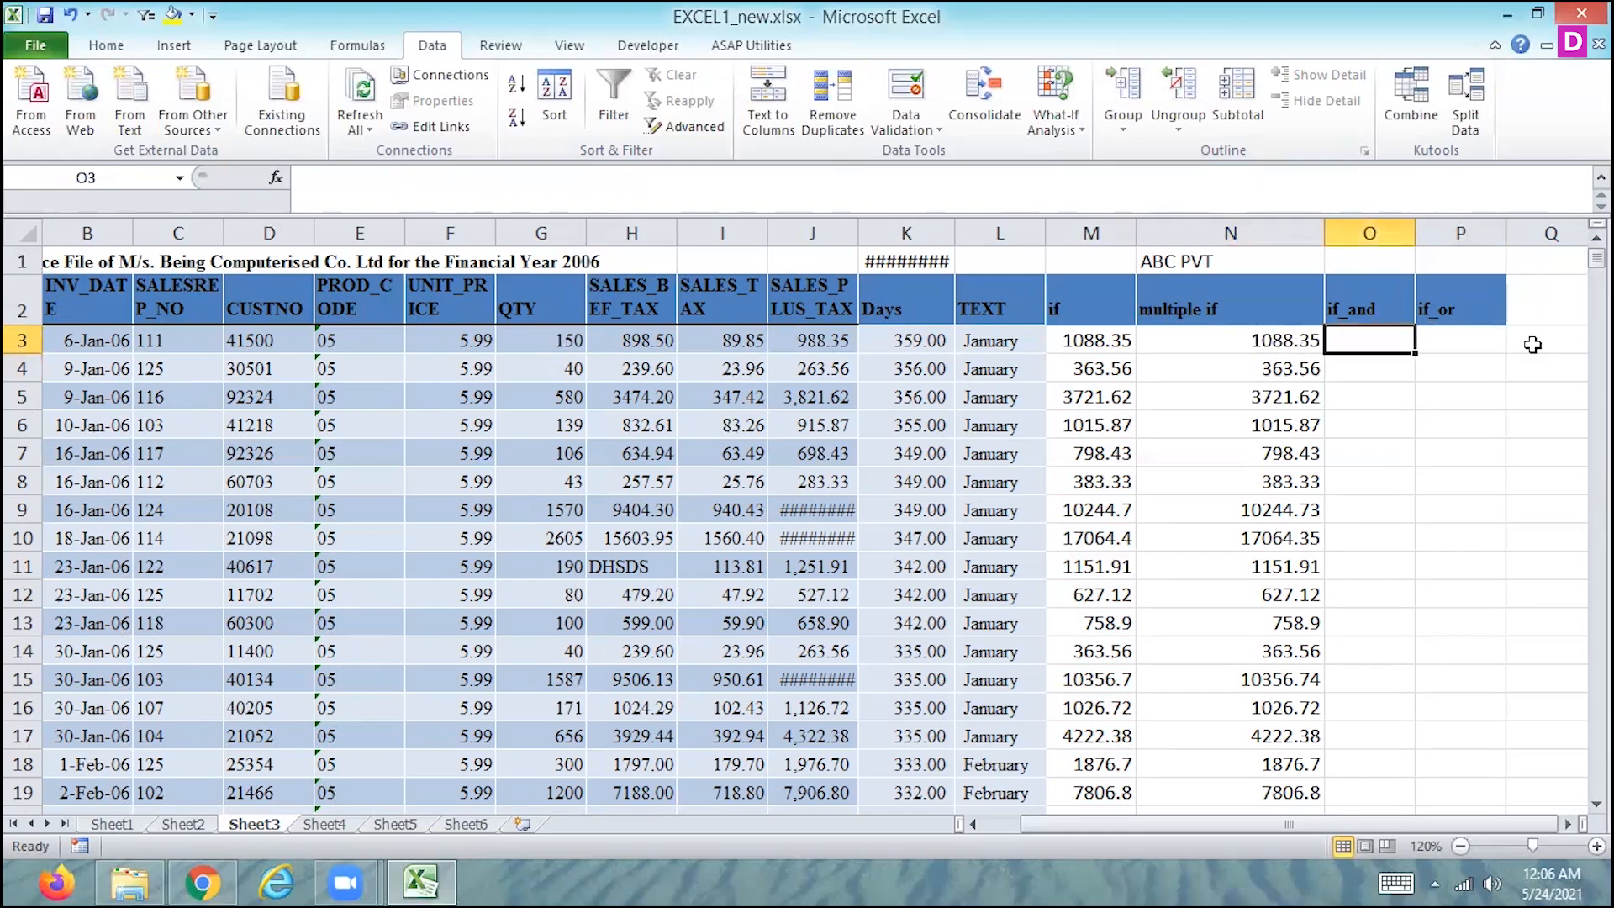
text(=if)
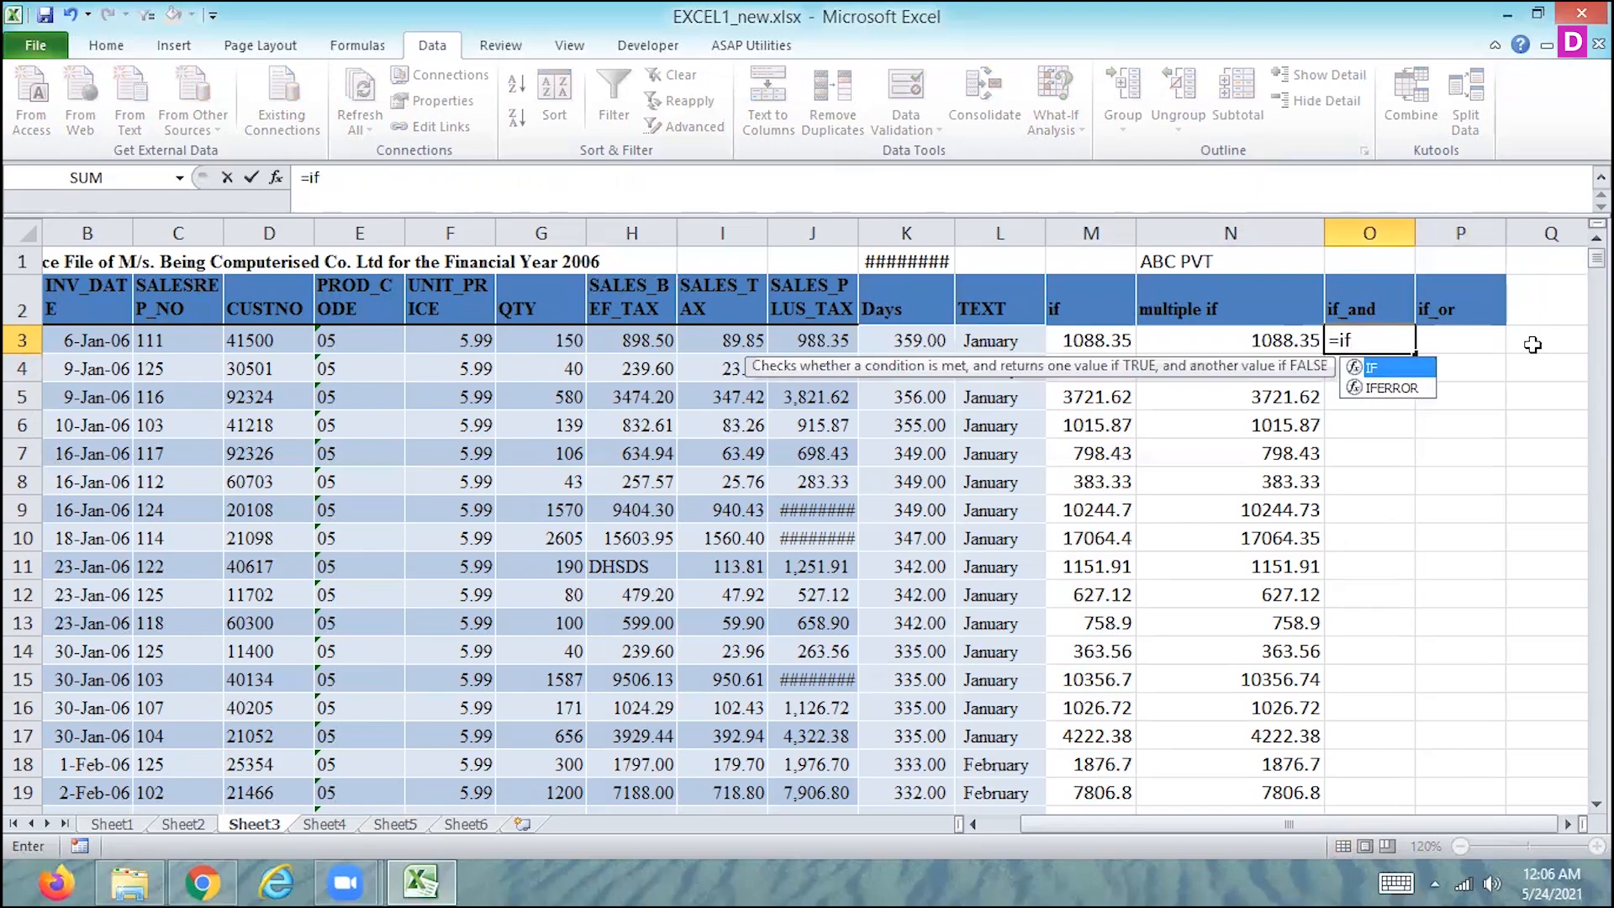
text(()
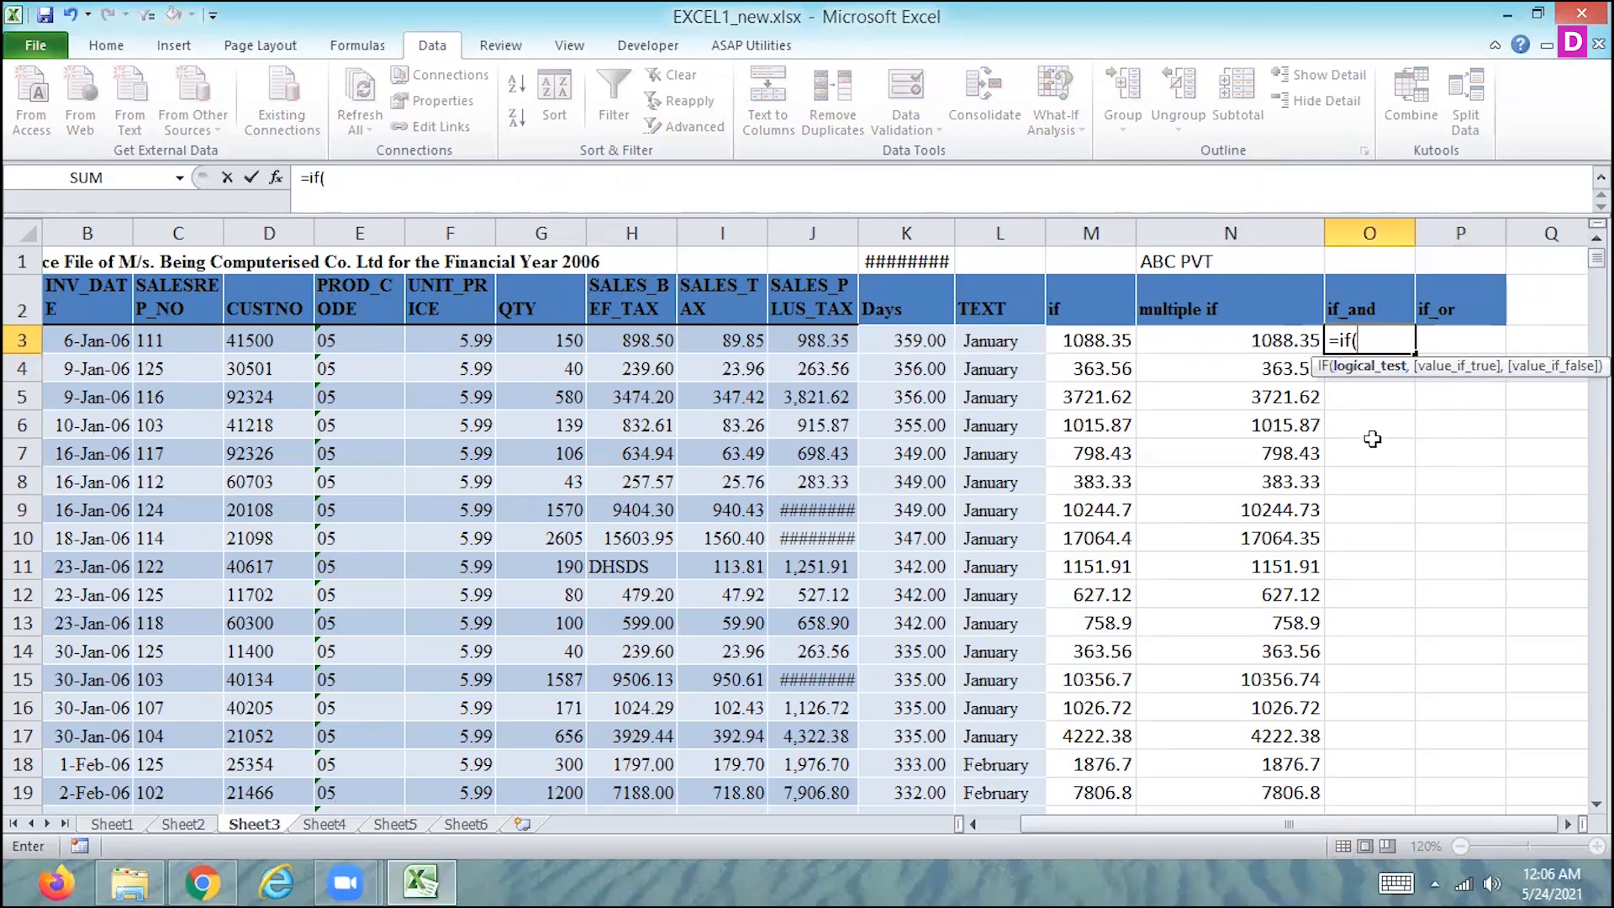
key(BackSpace)
key(BackSpace)
key(BackSpace)
key(BackSpace)
- Enter the formula =AND(J3>1000,G3>150) in O3 and fill it down the column for all invoice rows
text(=and)
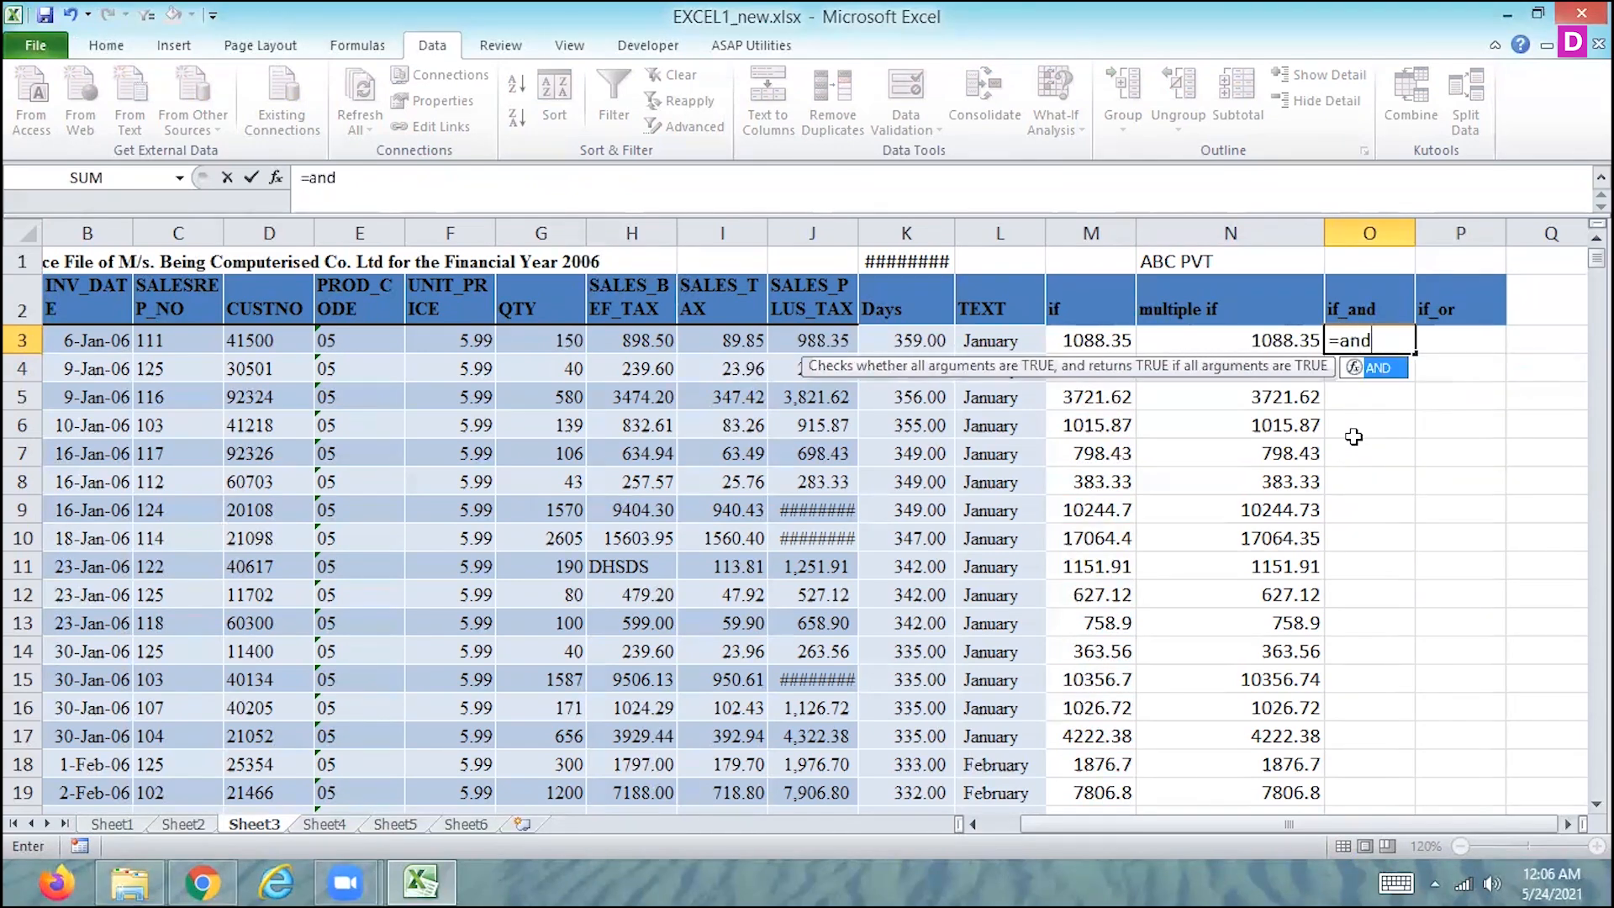
text(()
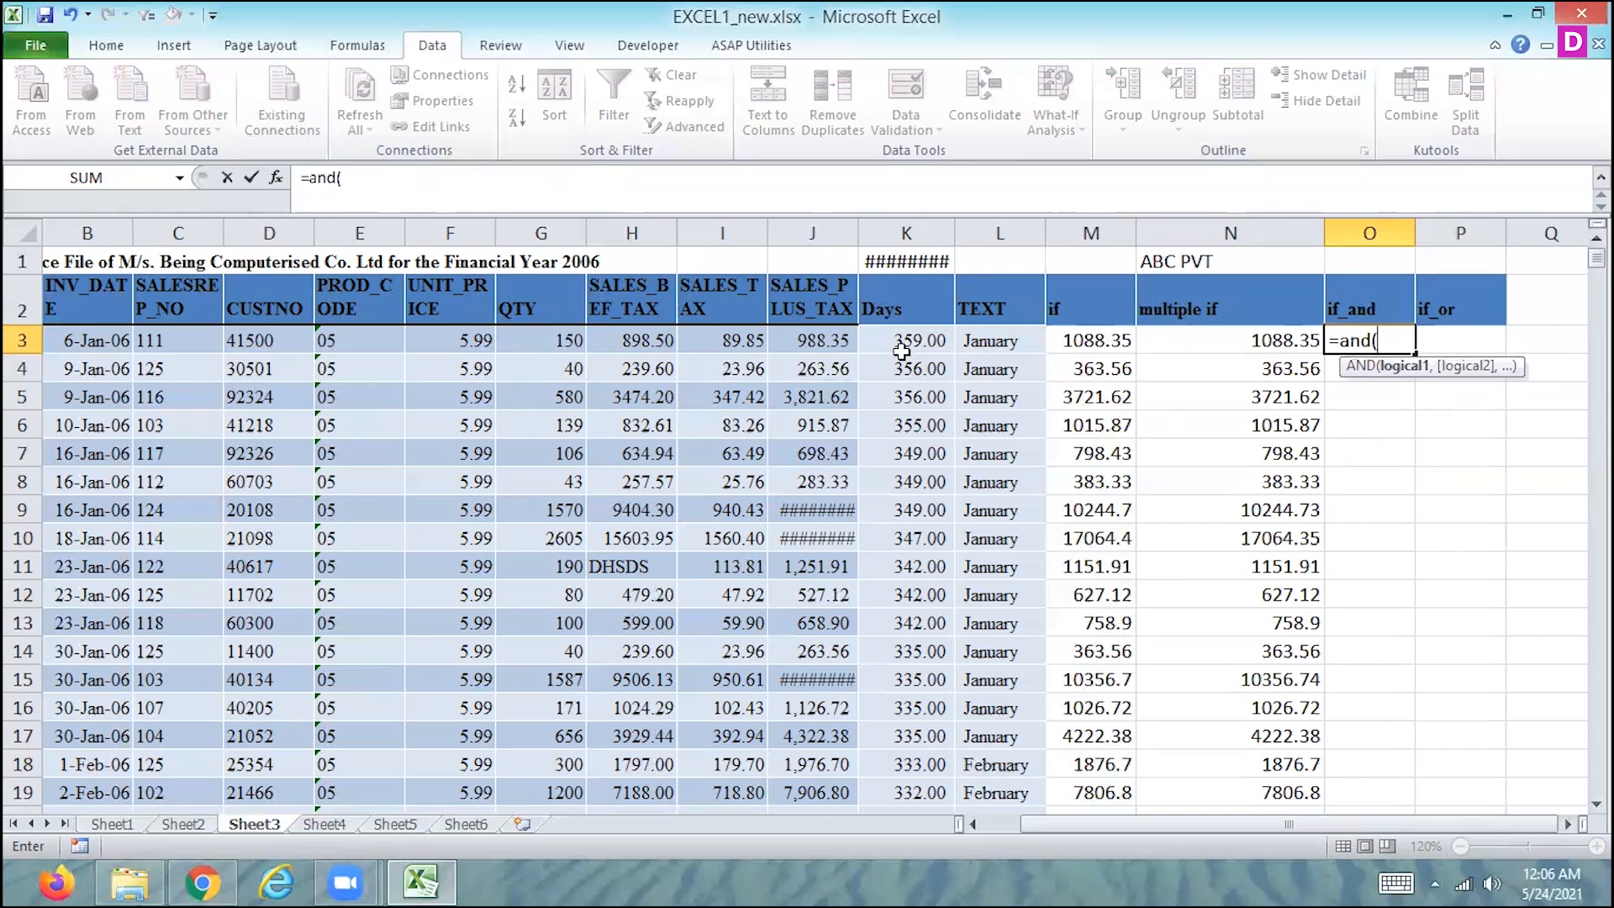
click(807, 338)
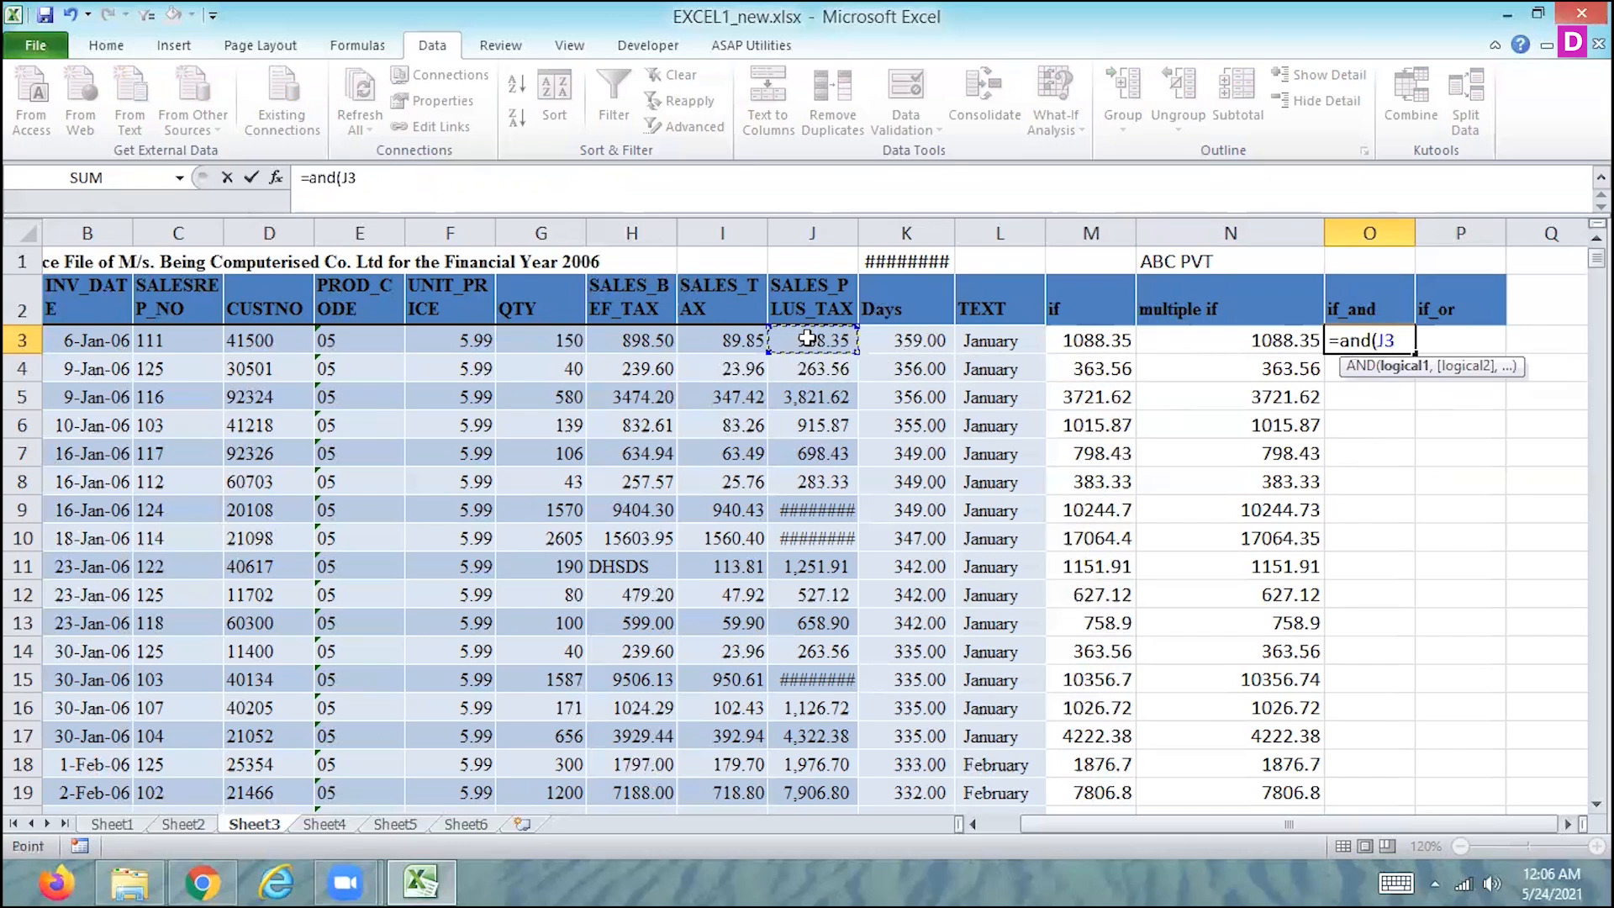
text(>1000,)
click(564, 339)
text(>150)
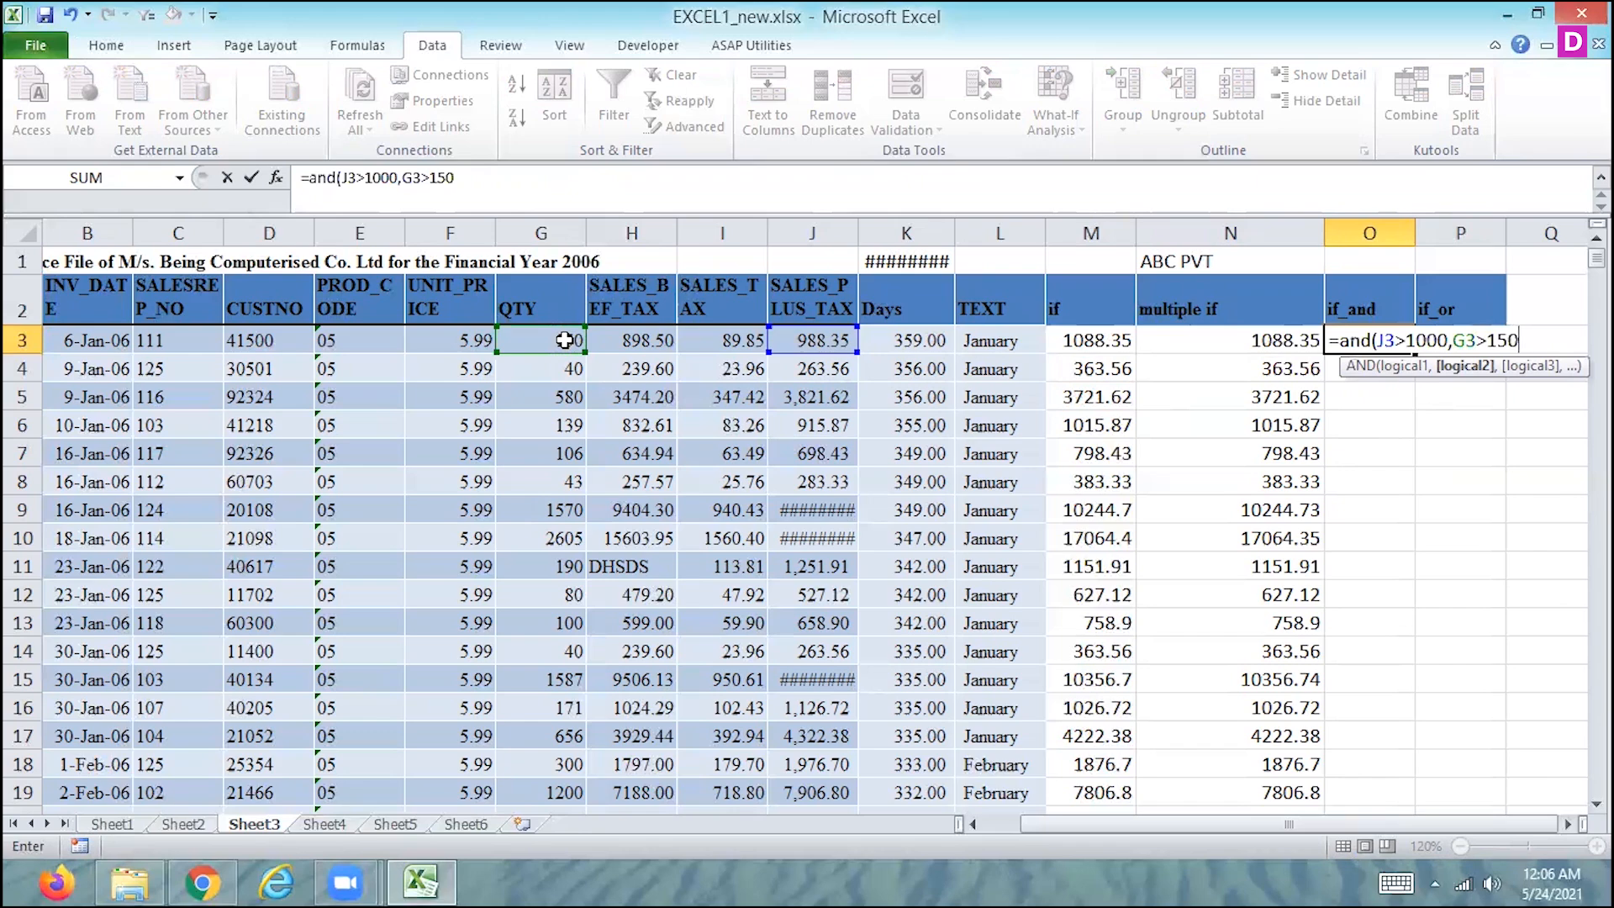
key(Return)
key(Up)
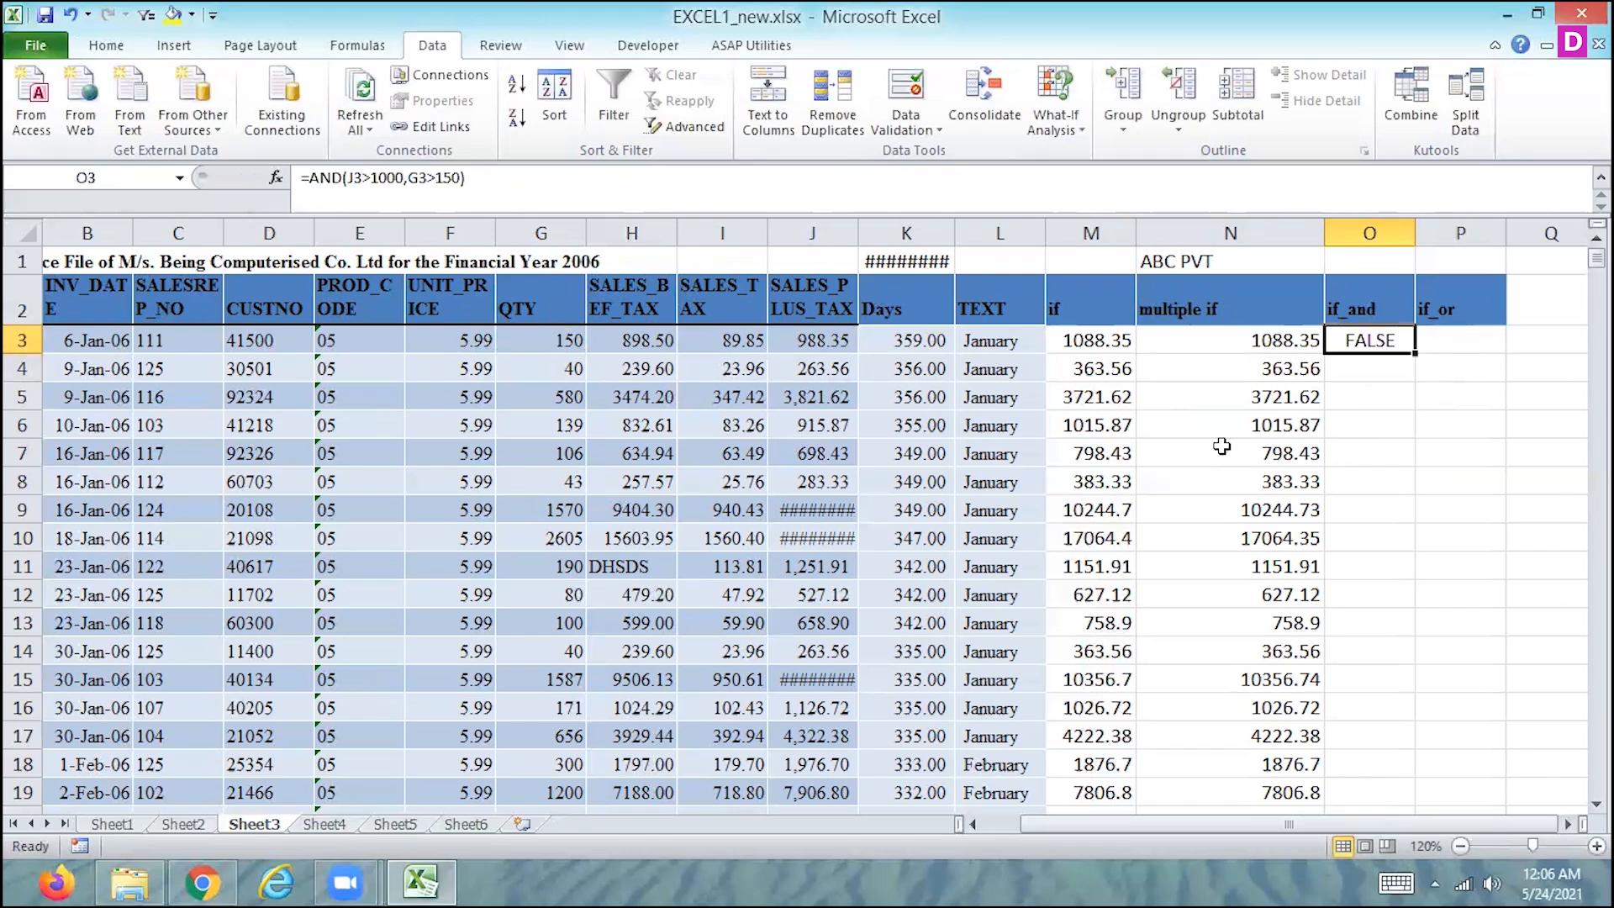
double_click(1414, 353)
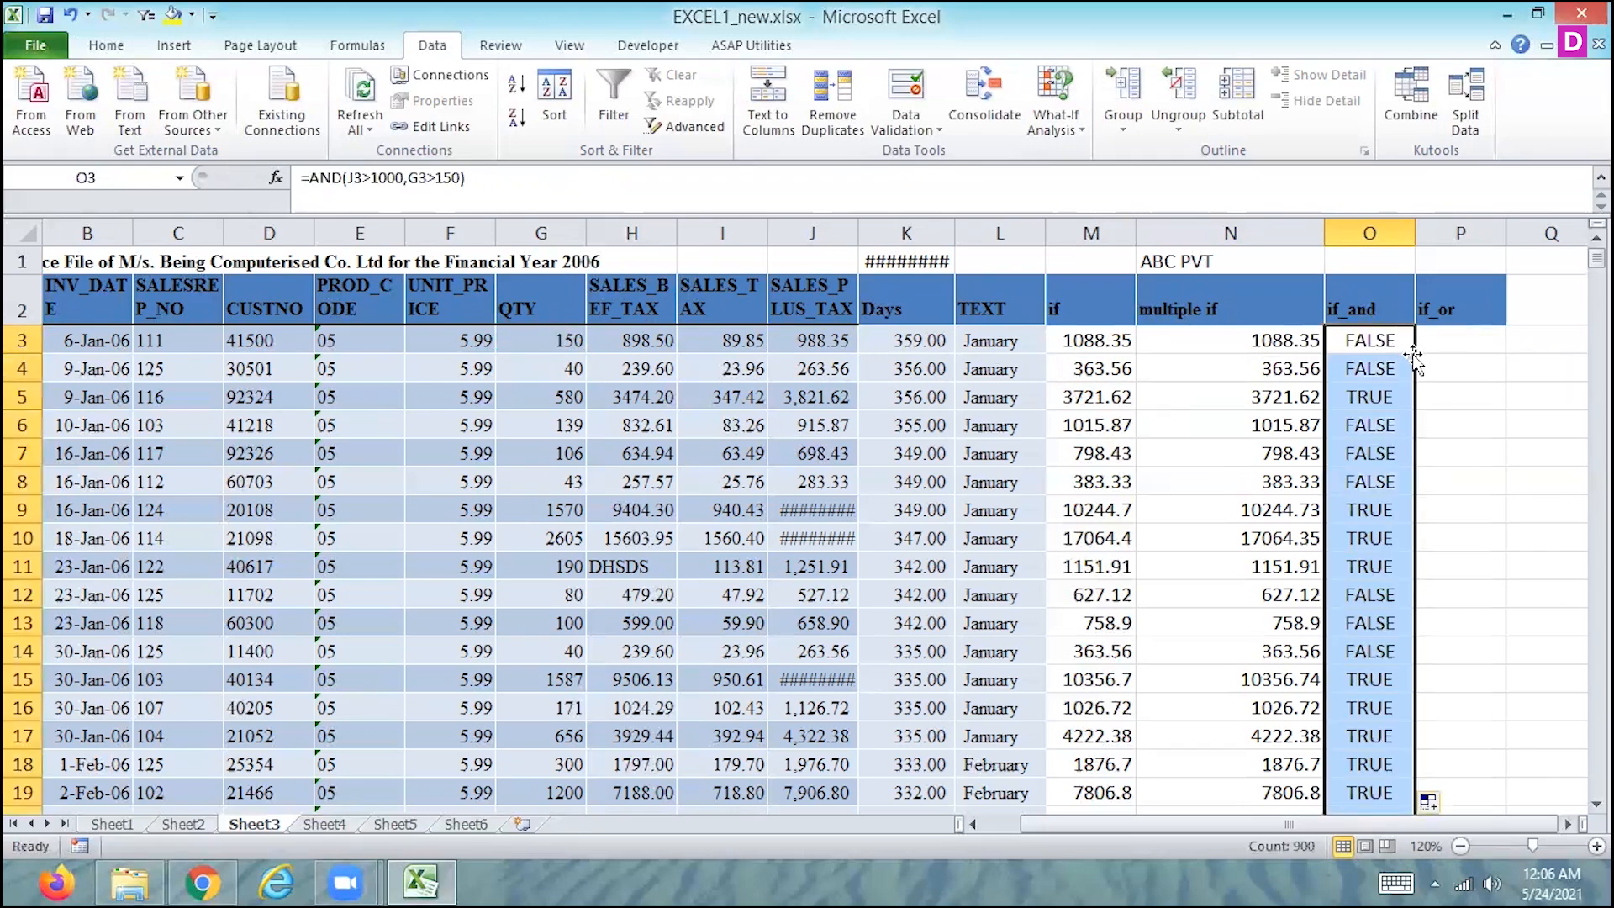
- Check row 5's AND result in column O against that row's SALES_PLUS_TAX and QTY values
click(1360, 402)
key(Left)
key(Left)
key(Left)
key(Left)
key(Left)
key(Left)
key(Left)
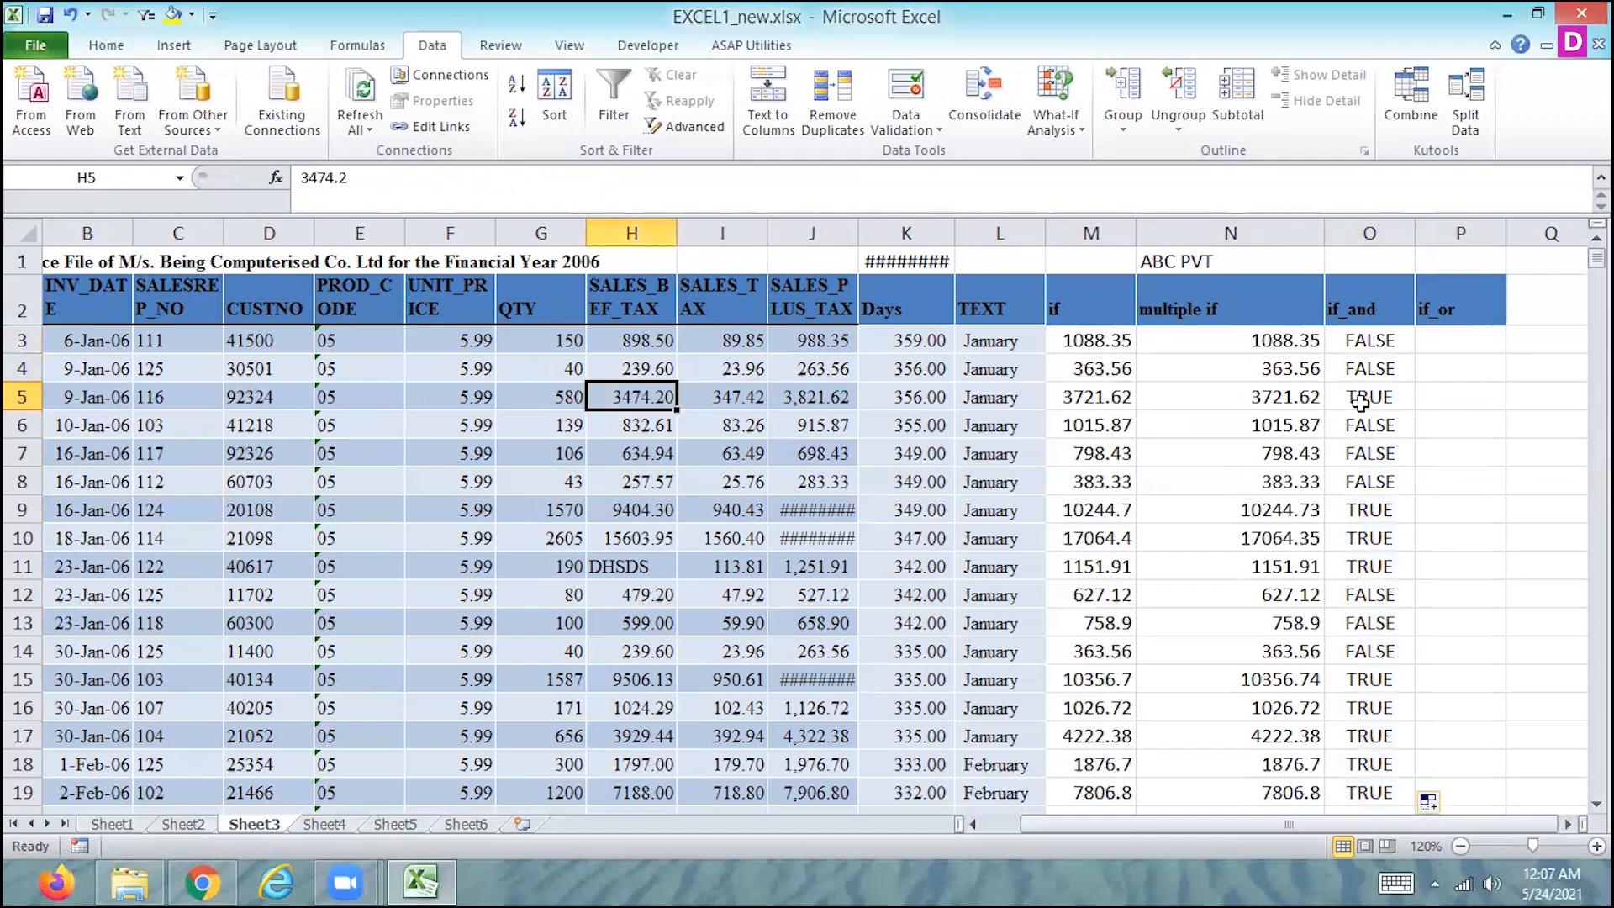
key(Left)
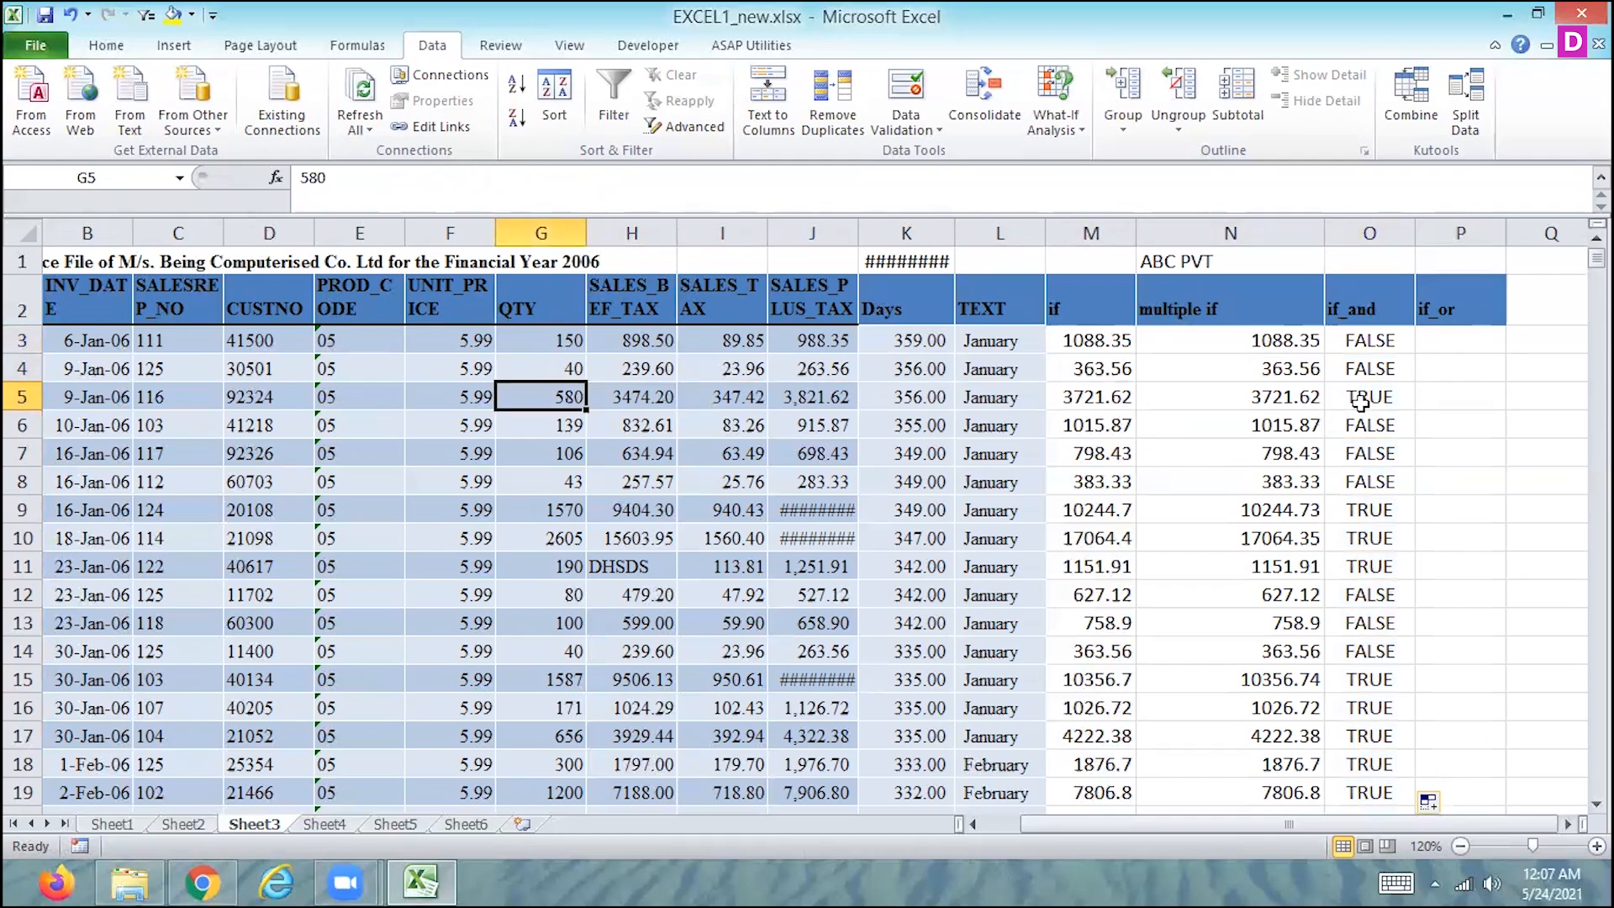
key(Right)
key(Right)
key(Right)
key(Right)
key(Right)
key(Right)
key(Right)
key(Right)
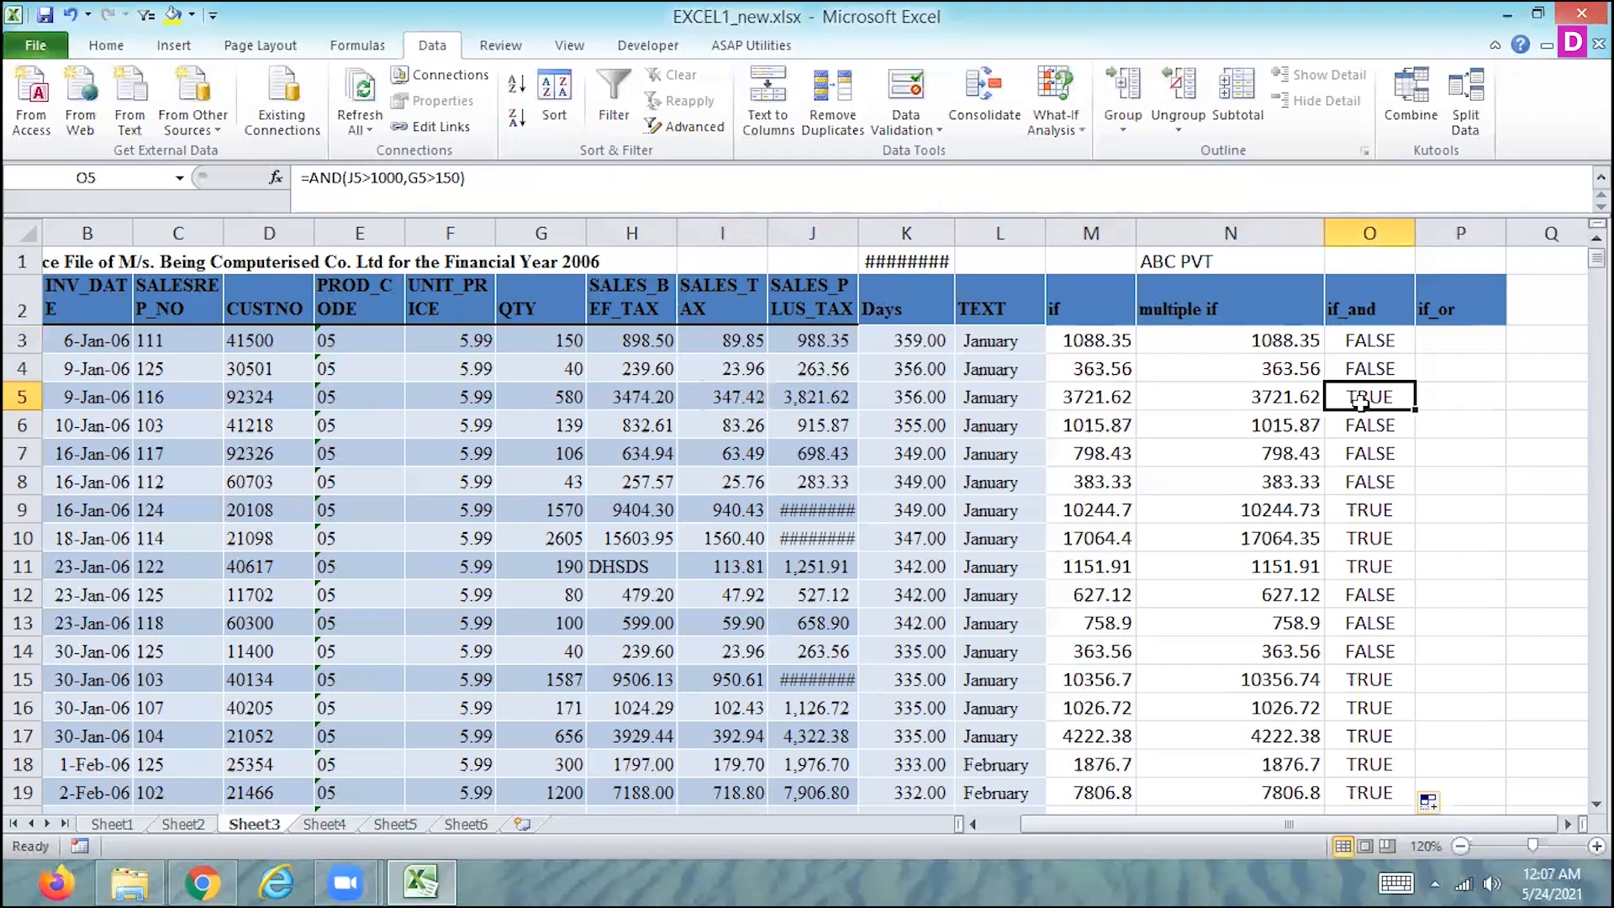
- Rename the column header in O2 as AND, in capitals
key(Up)
key(Up)
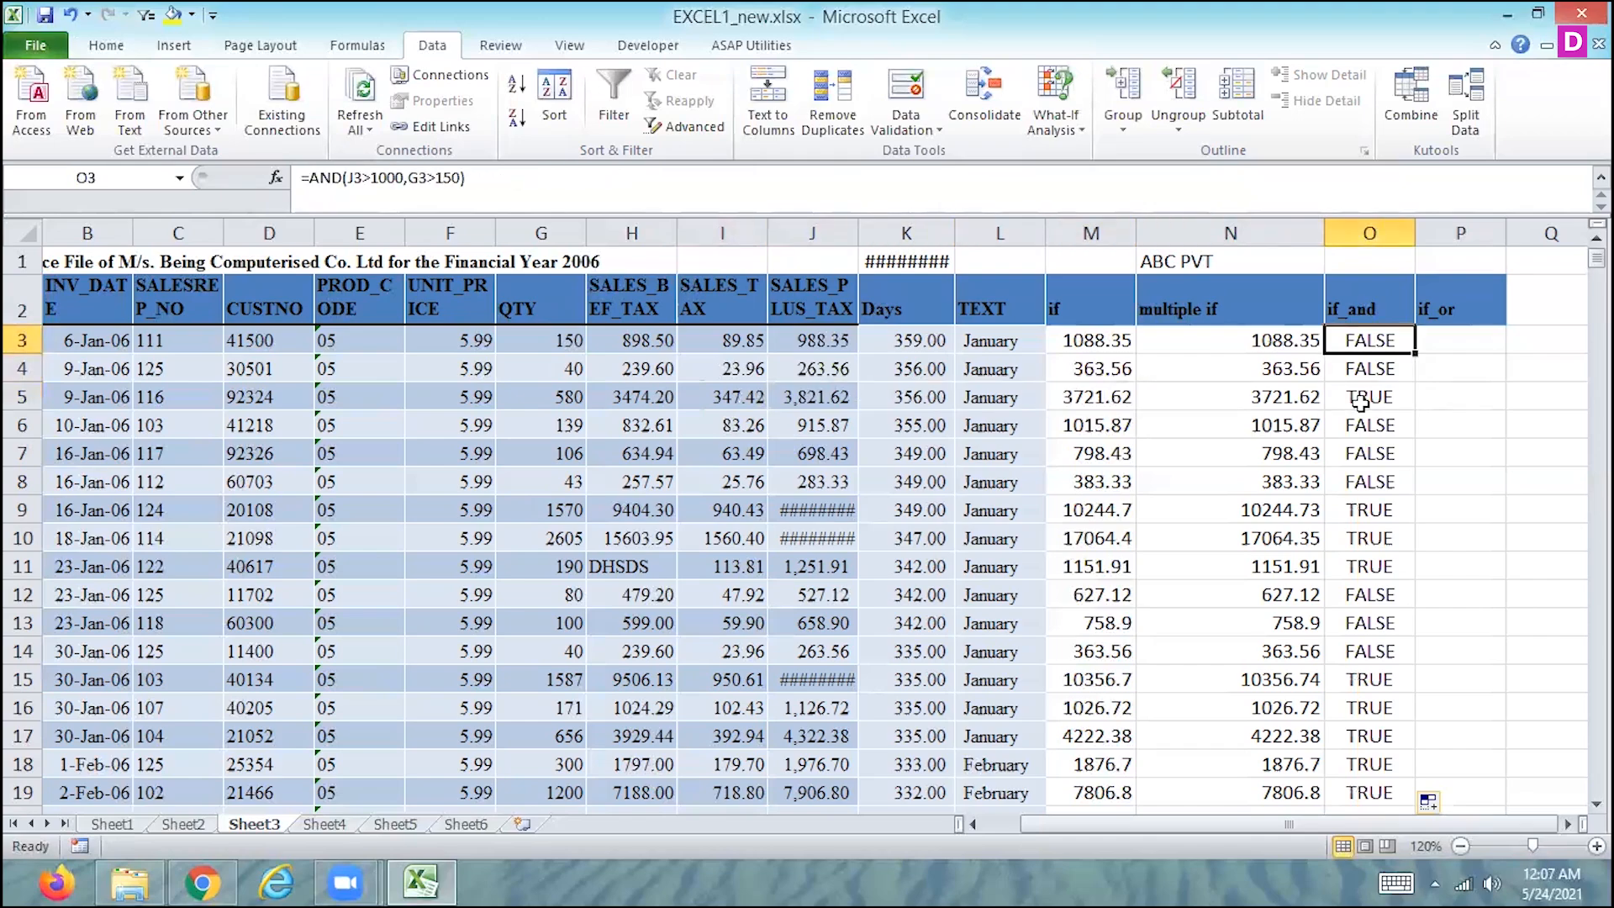
key(Up)
text(and)
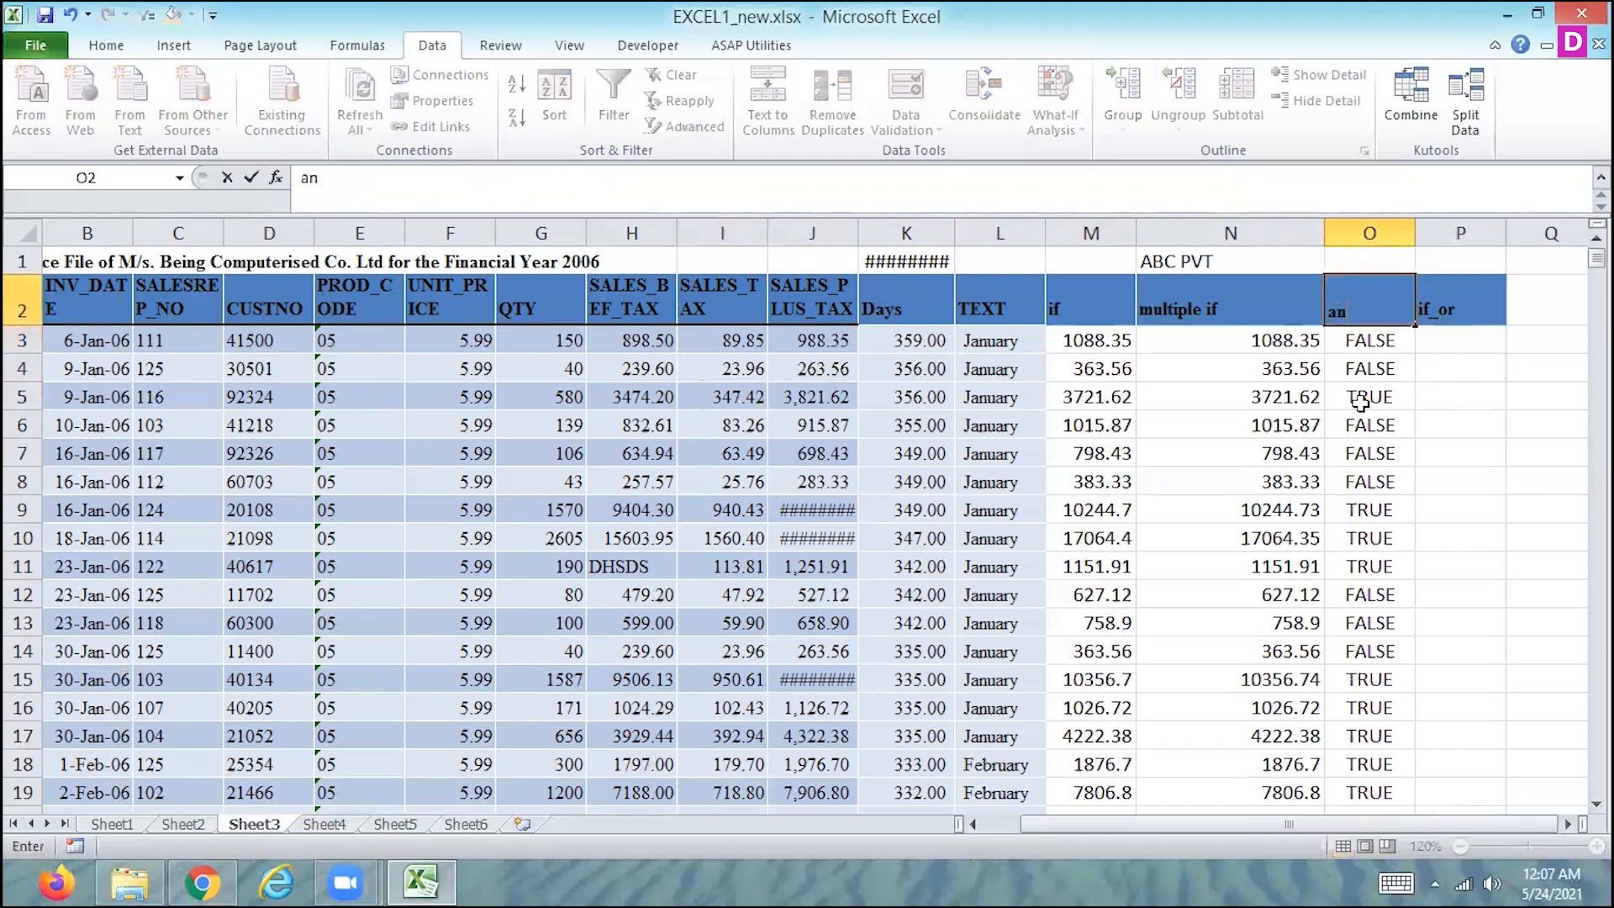
key(BackSpace)
key(BackSpace)
key(BackSpace)
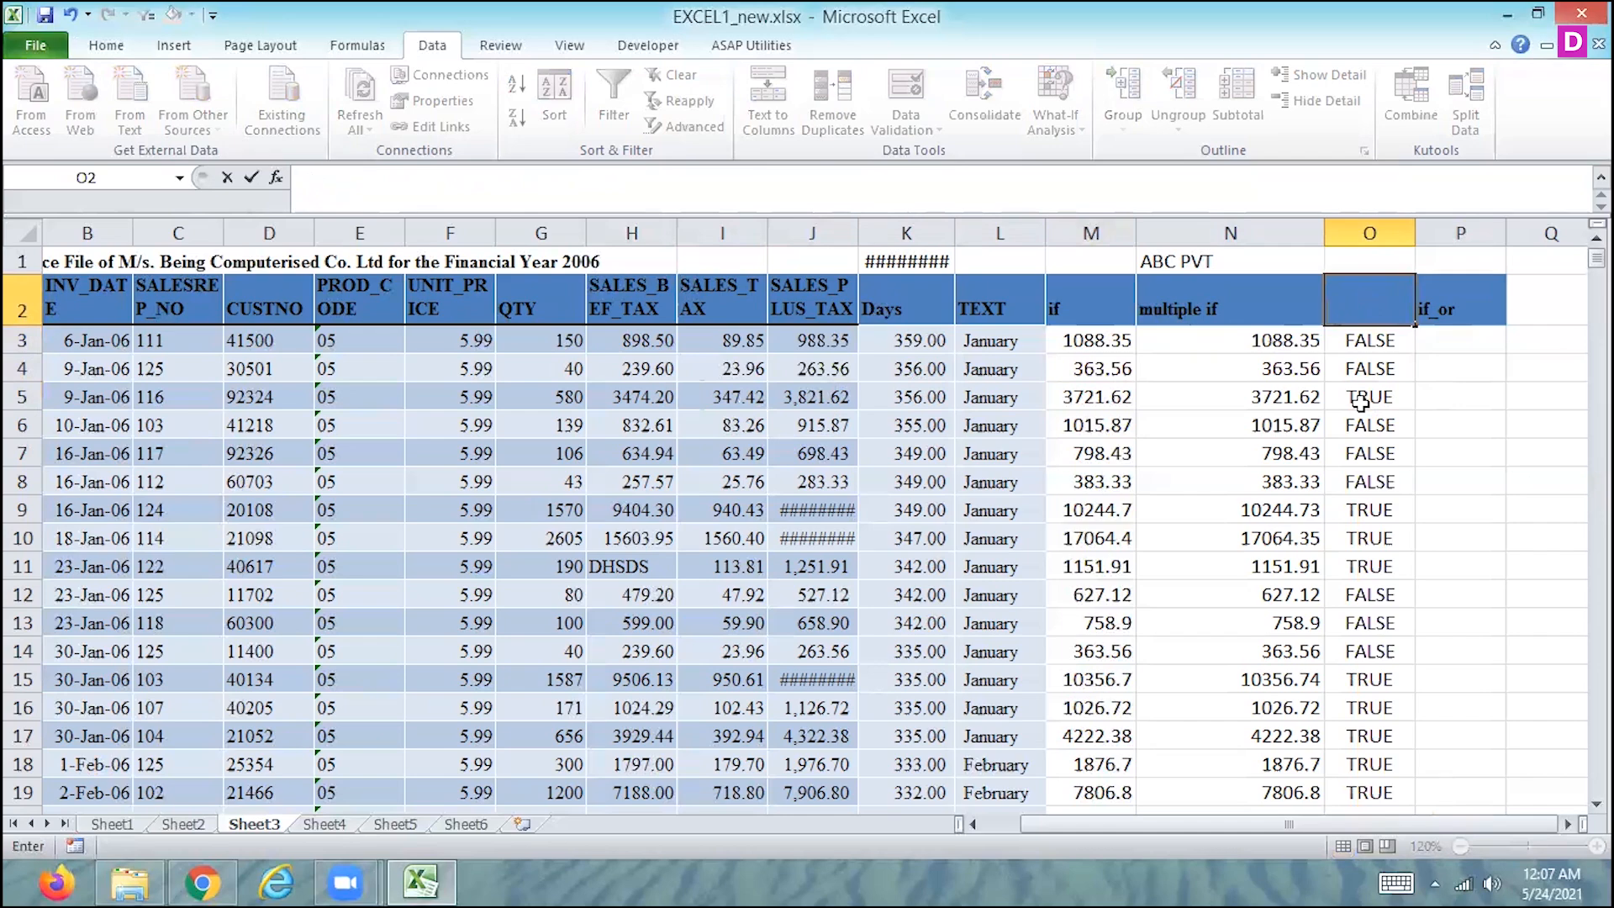
text(AND)
key(Return)
key(Up)
- Rename the column header in M2 as IF, in capitals
key(Right)
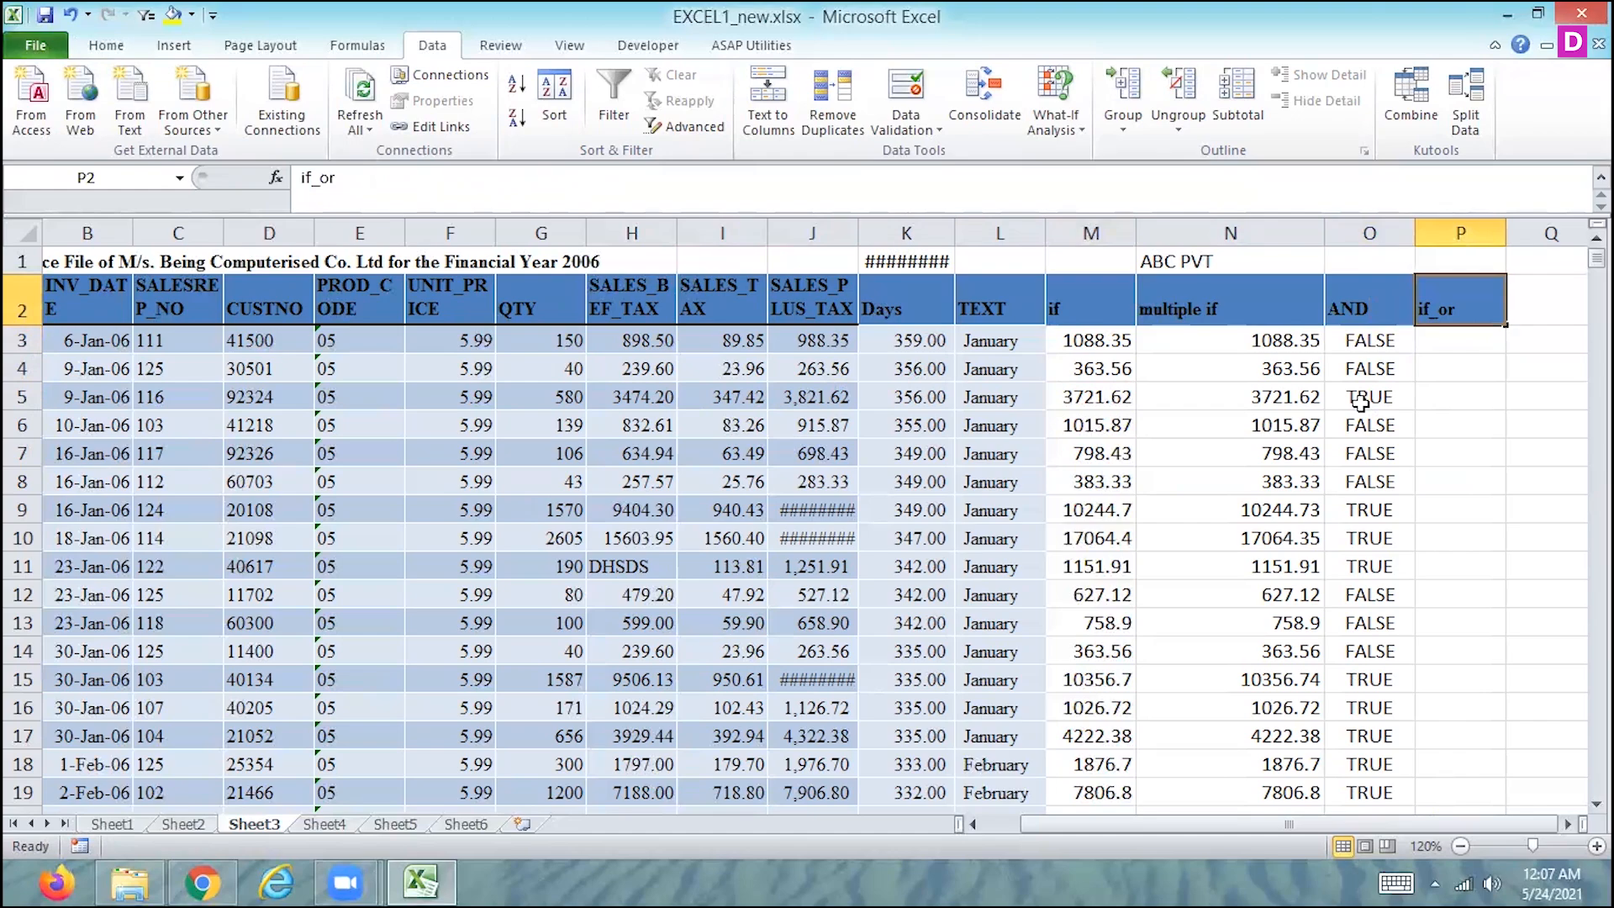
key(Left)
key(Left)
key(Left)
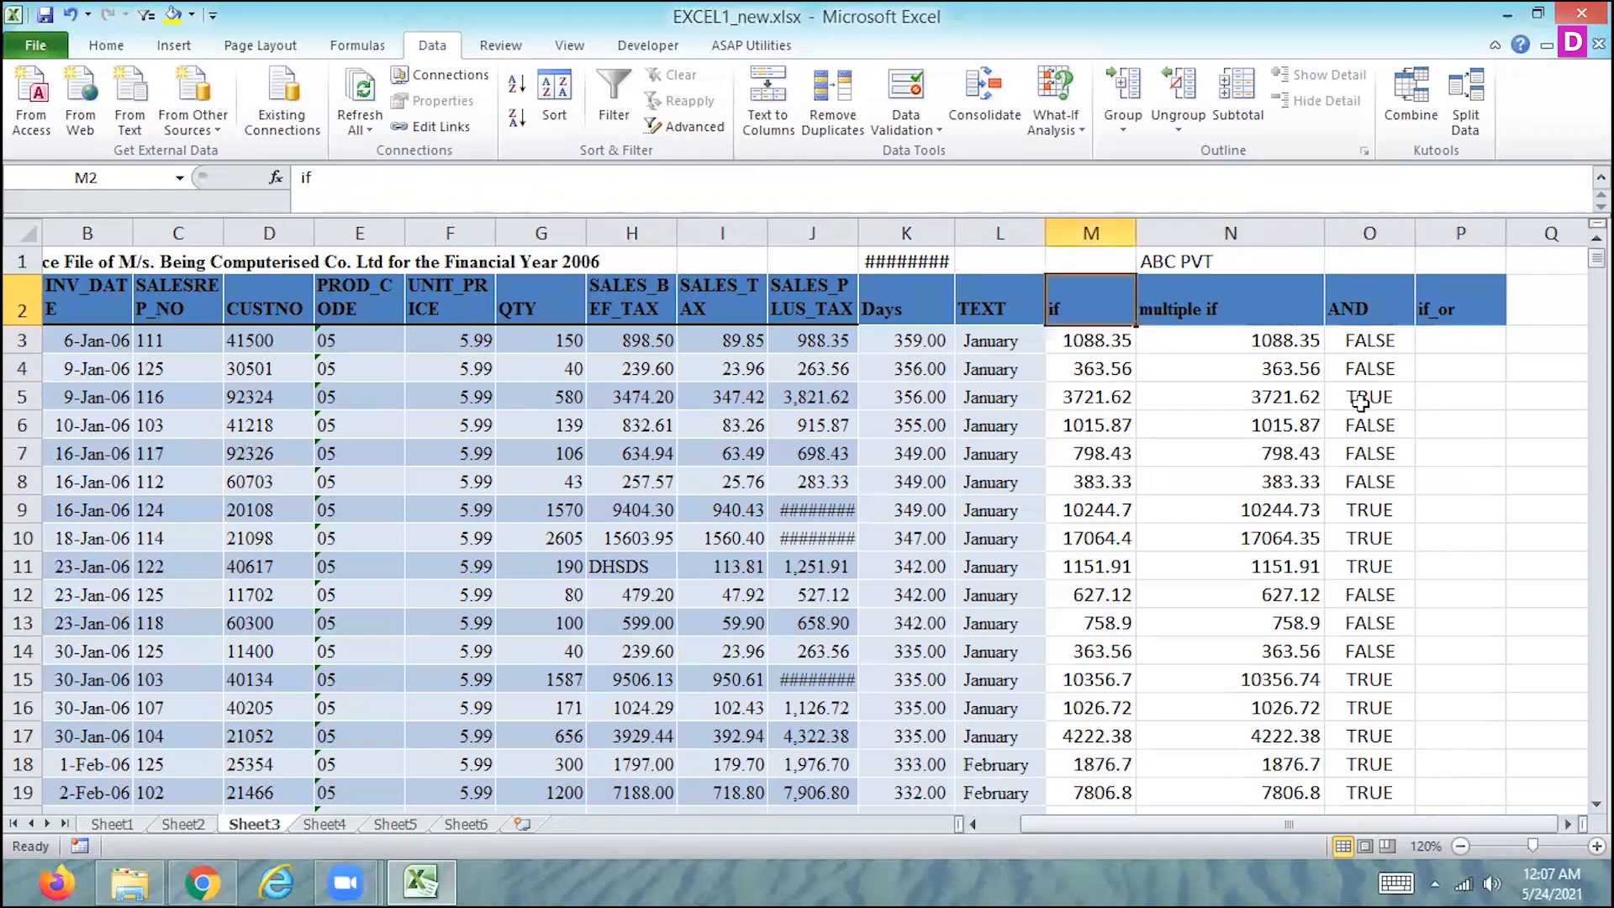
text(IF)
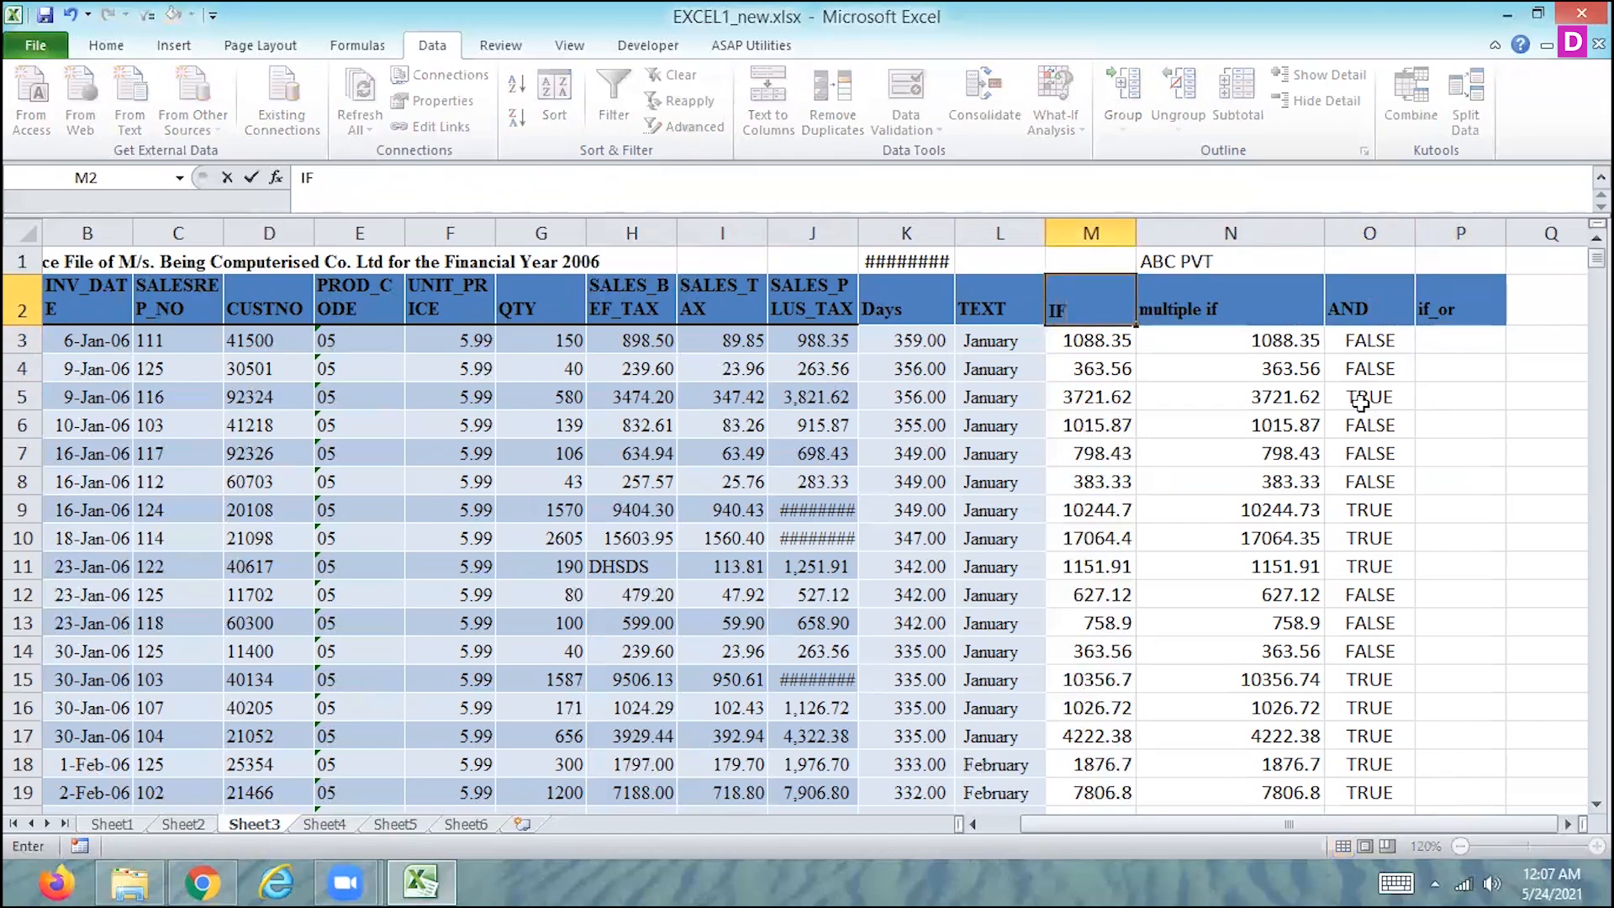
key(Right)
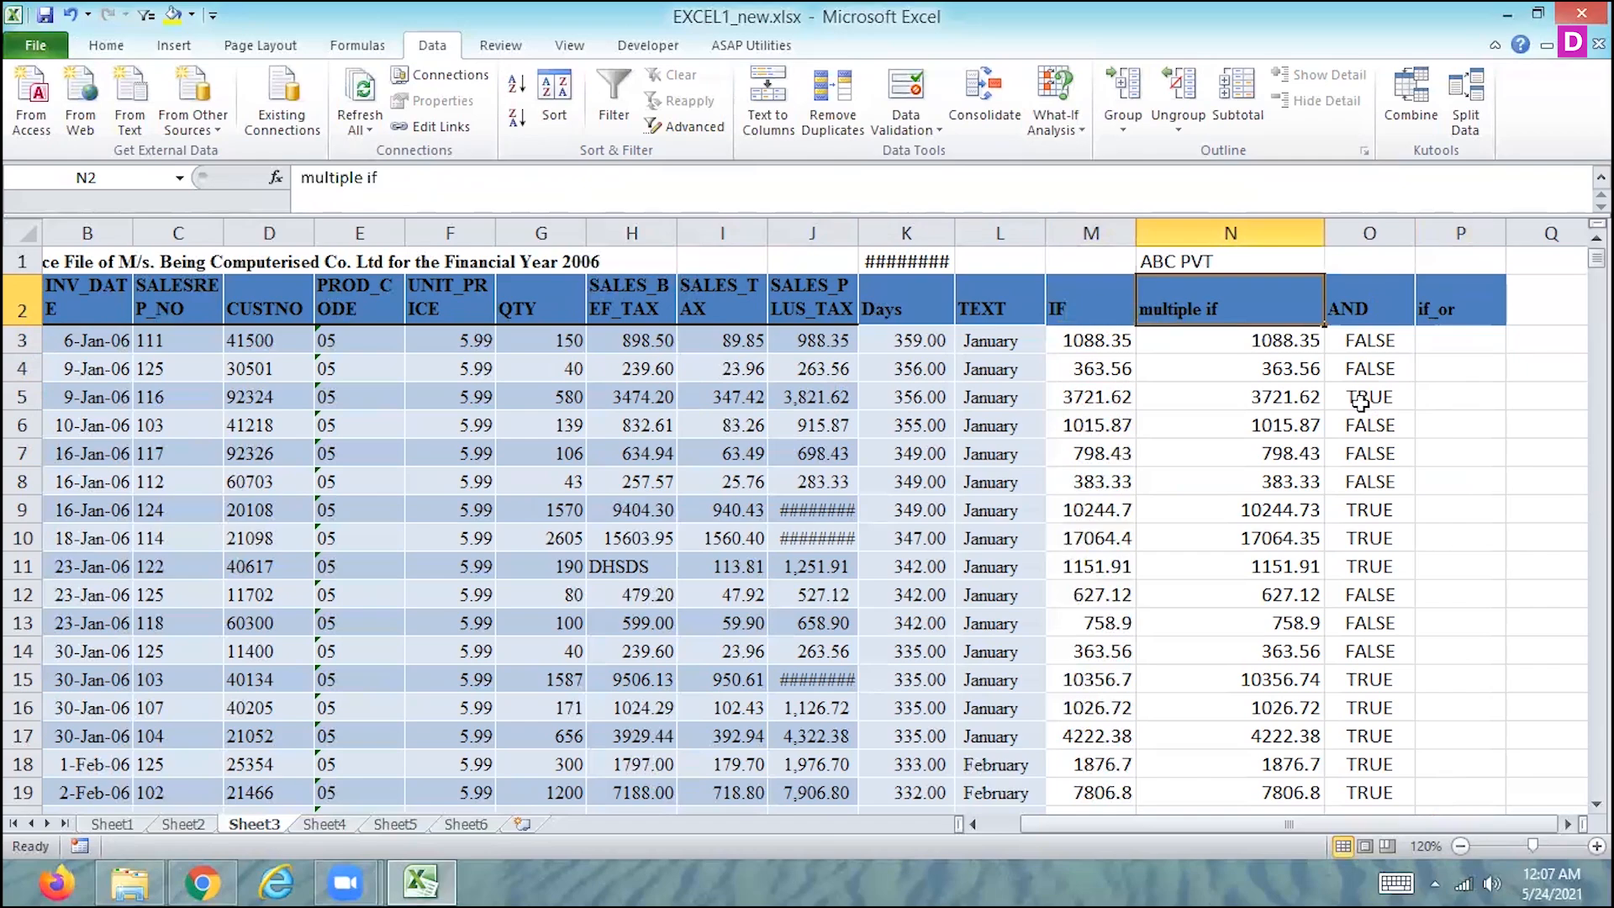
- Rename the column header in N2 as MUTIPLE IF and the header in P2 as OR
text(MUT)
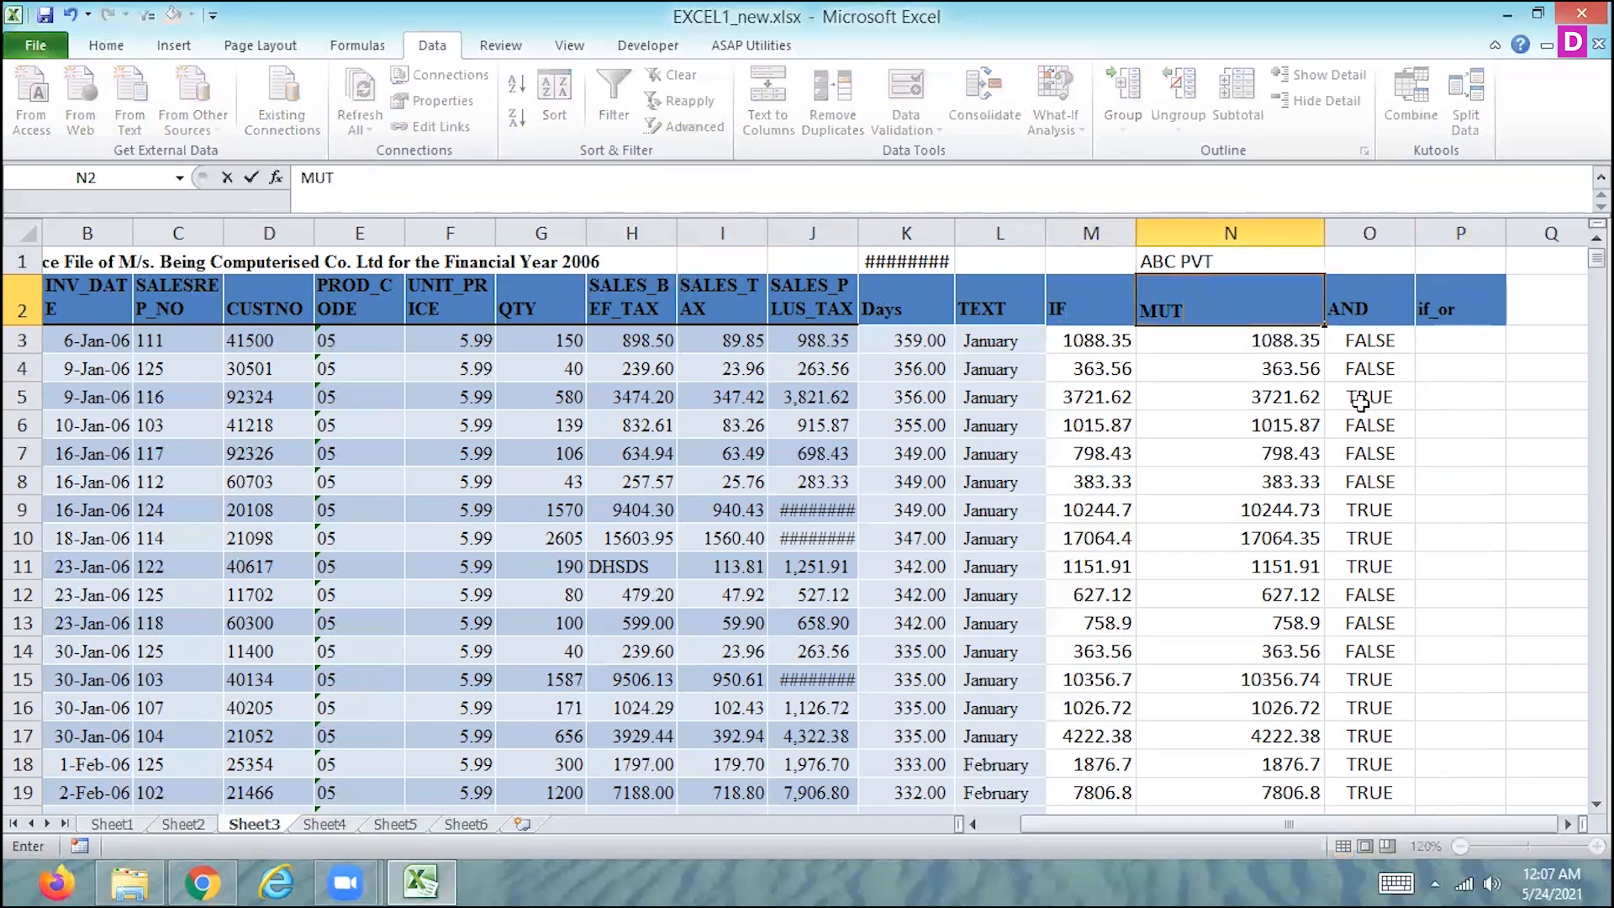
text(IPLE IF)
key(Tab)
key(Tab)
text(OR)
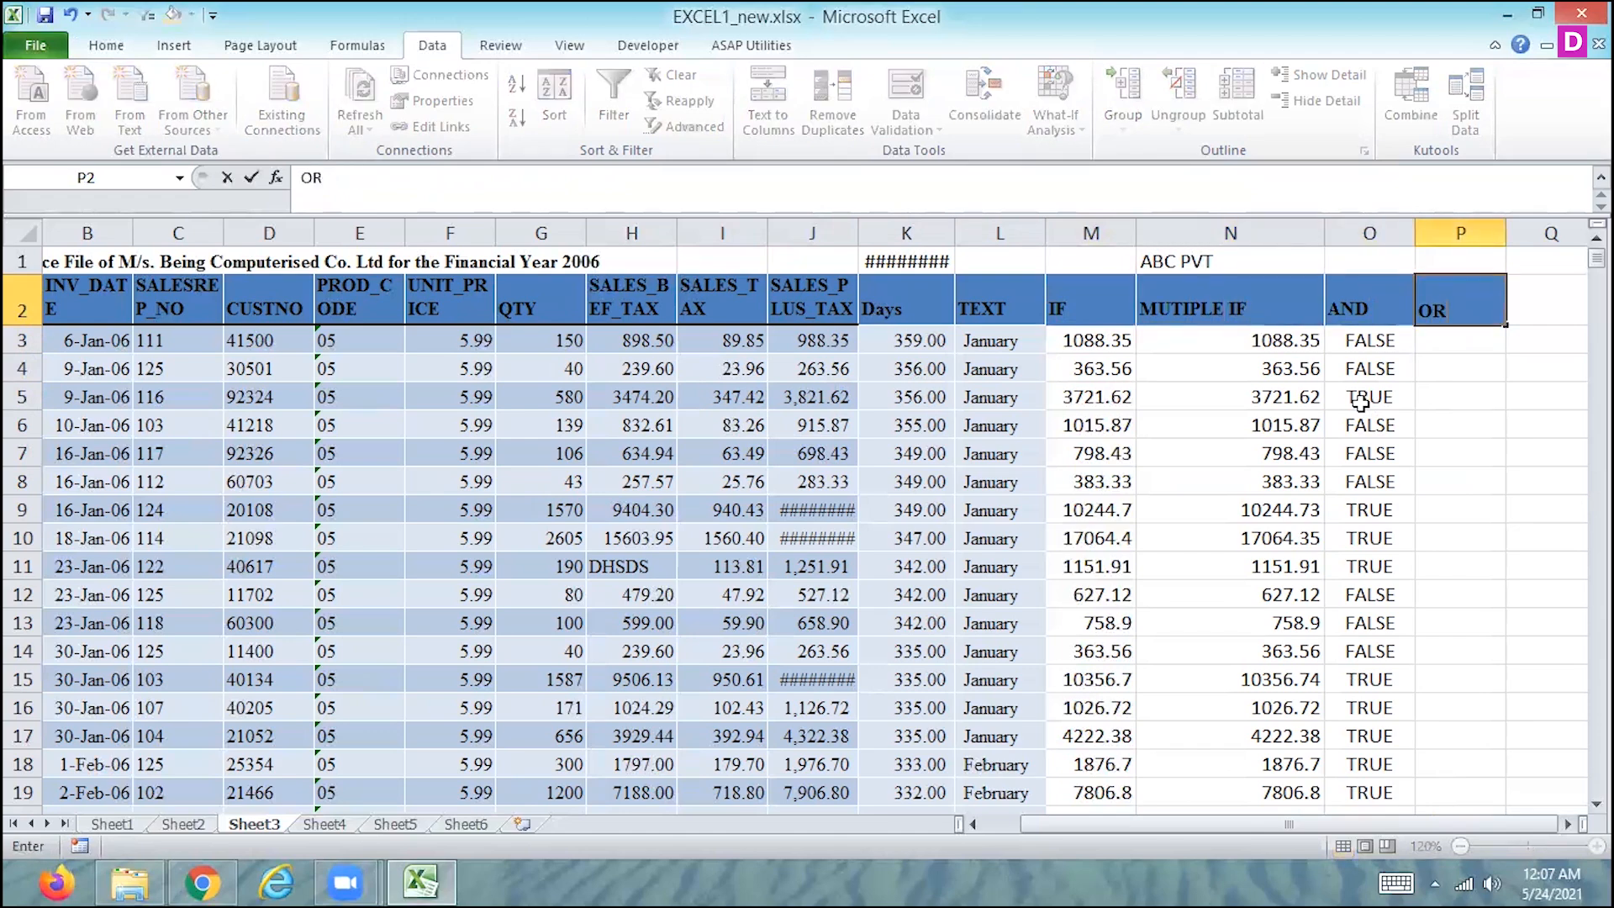
key(Return)
- Enter the formula =OR(J3>1000,G3>150) in P3
text(=)
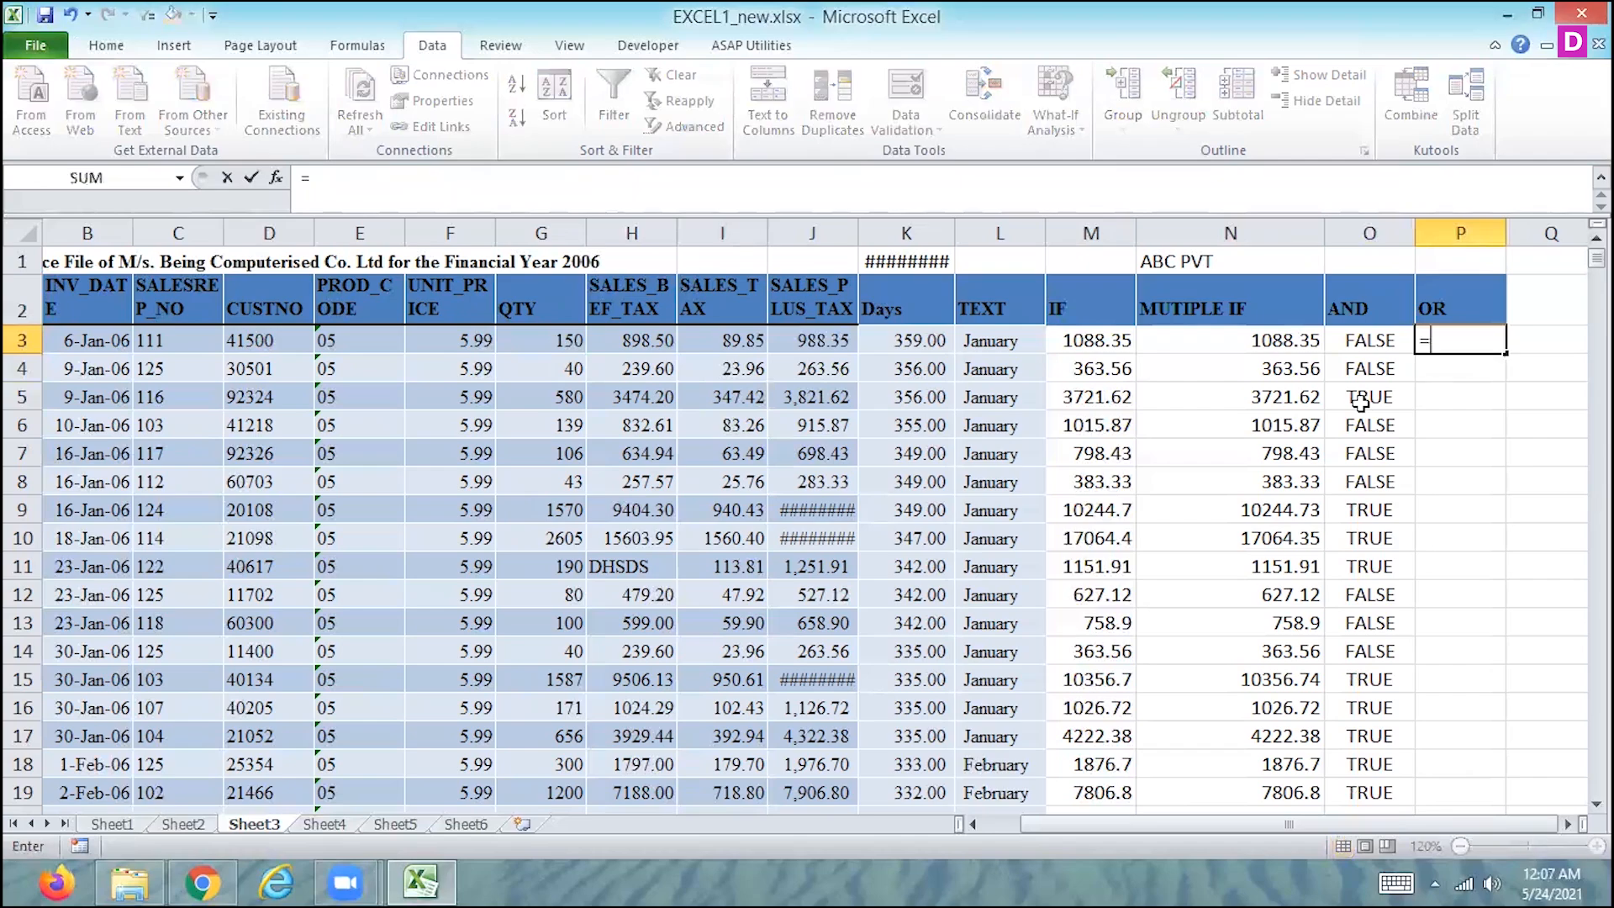
text(OR)
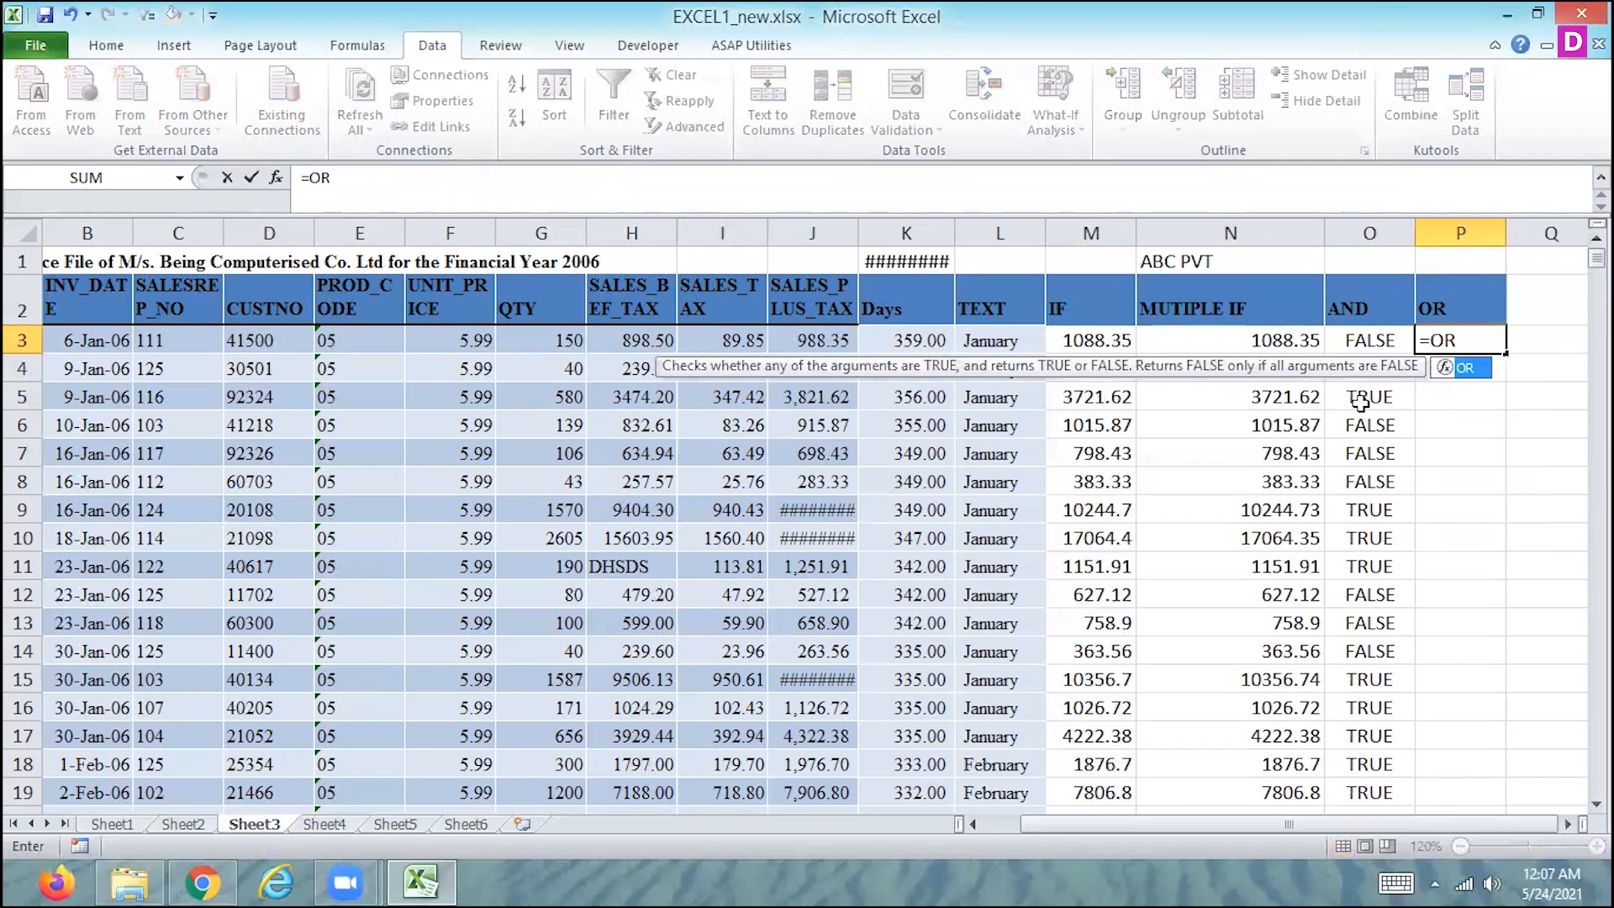
text(()
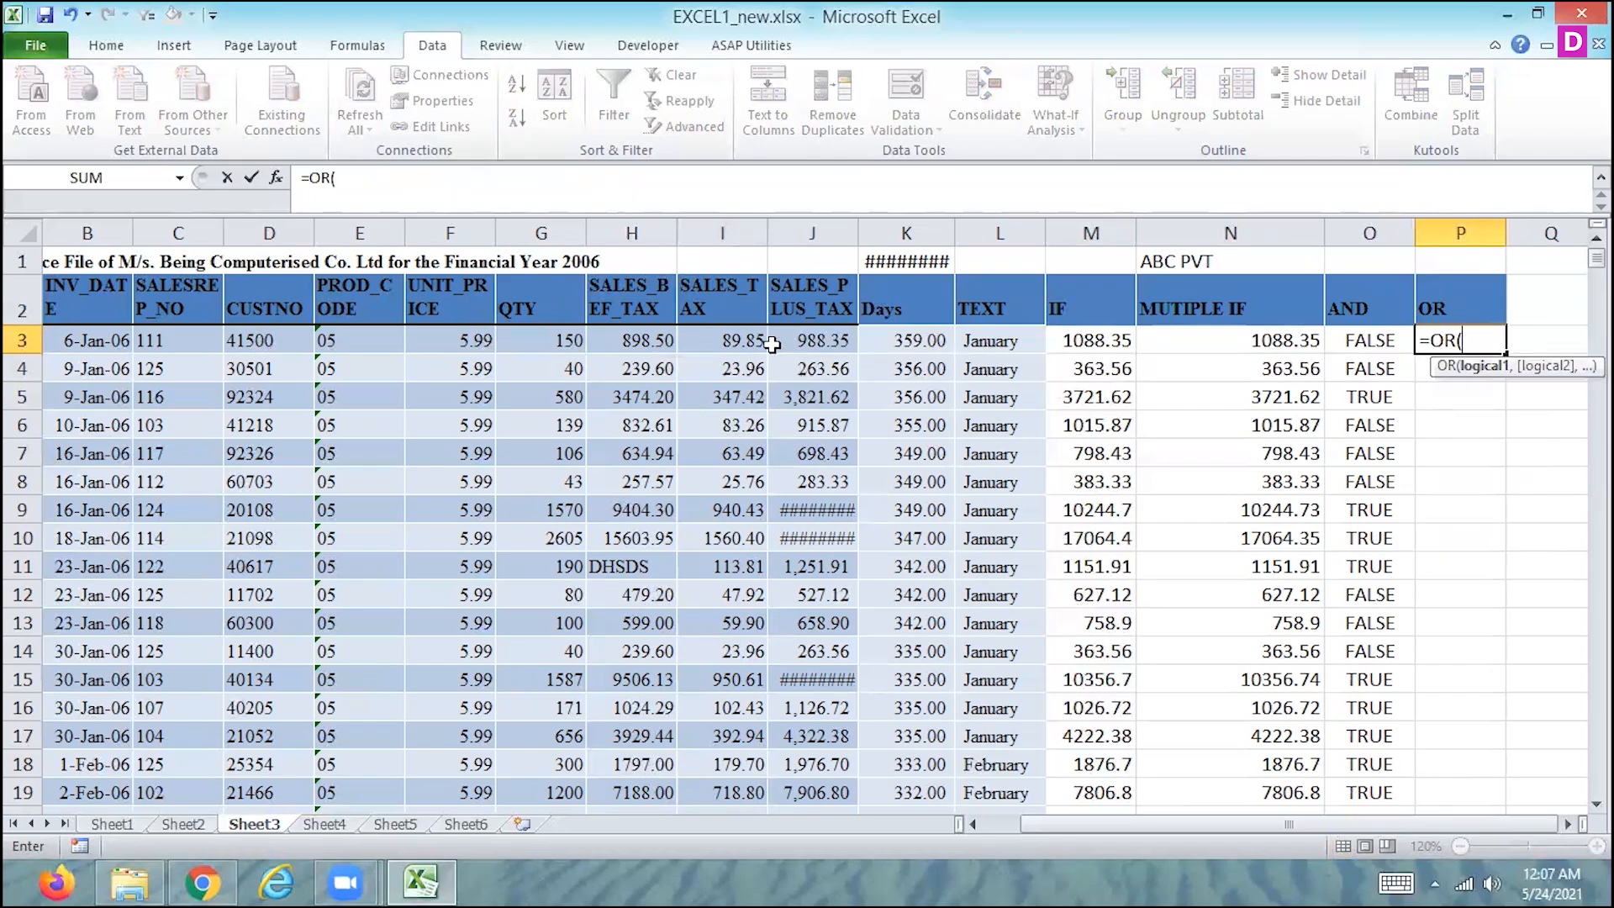
click(801, 336)
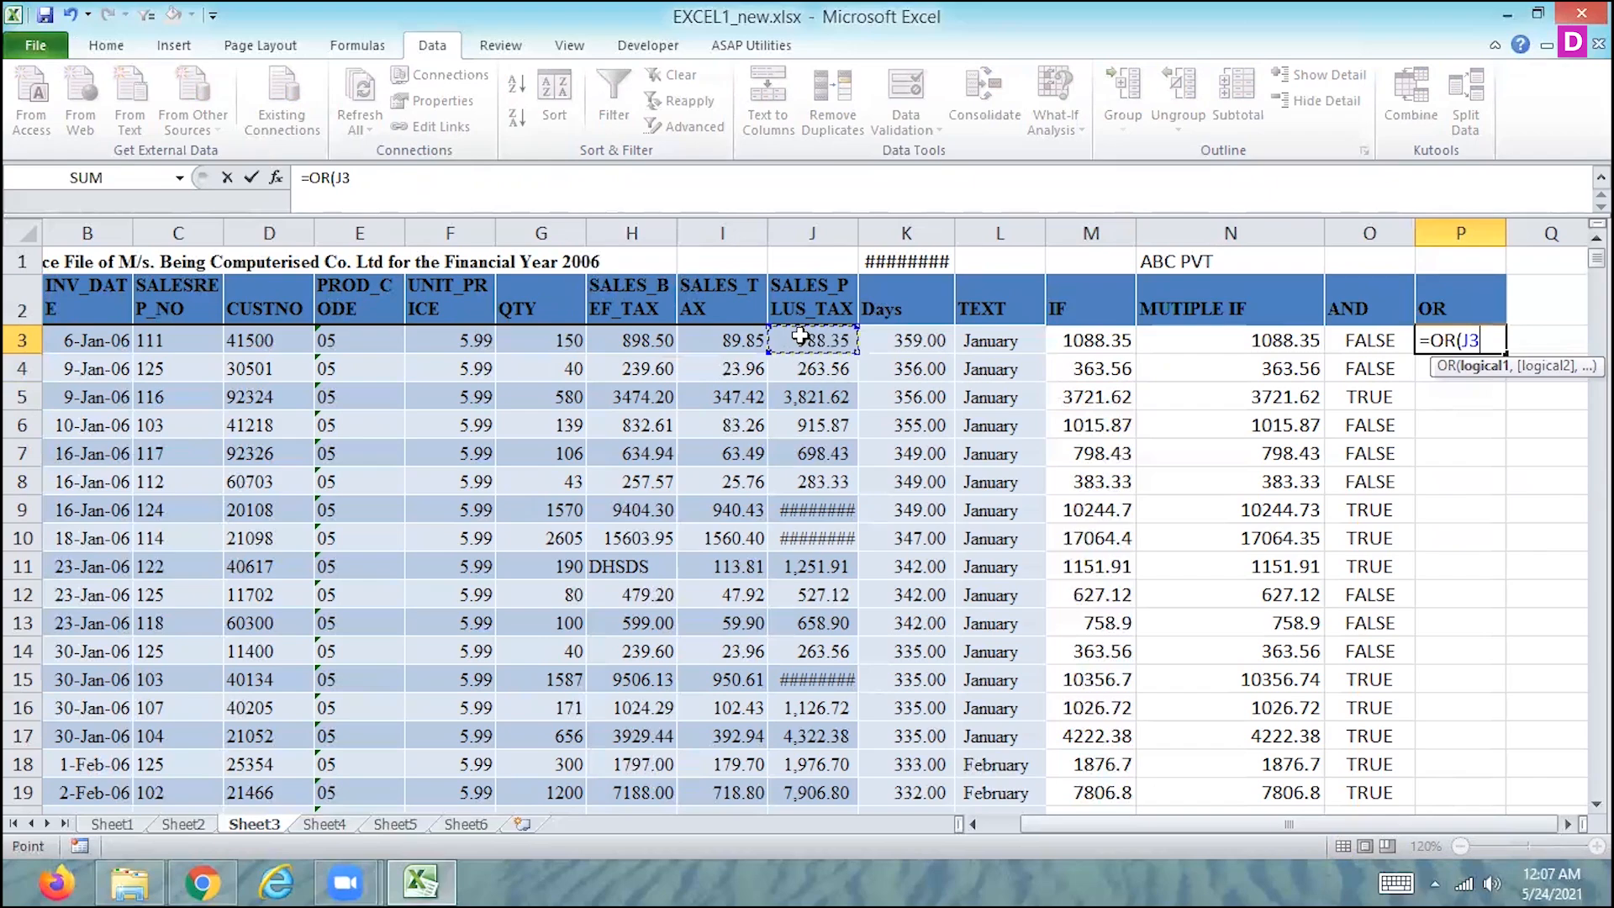
text(>1000,)
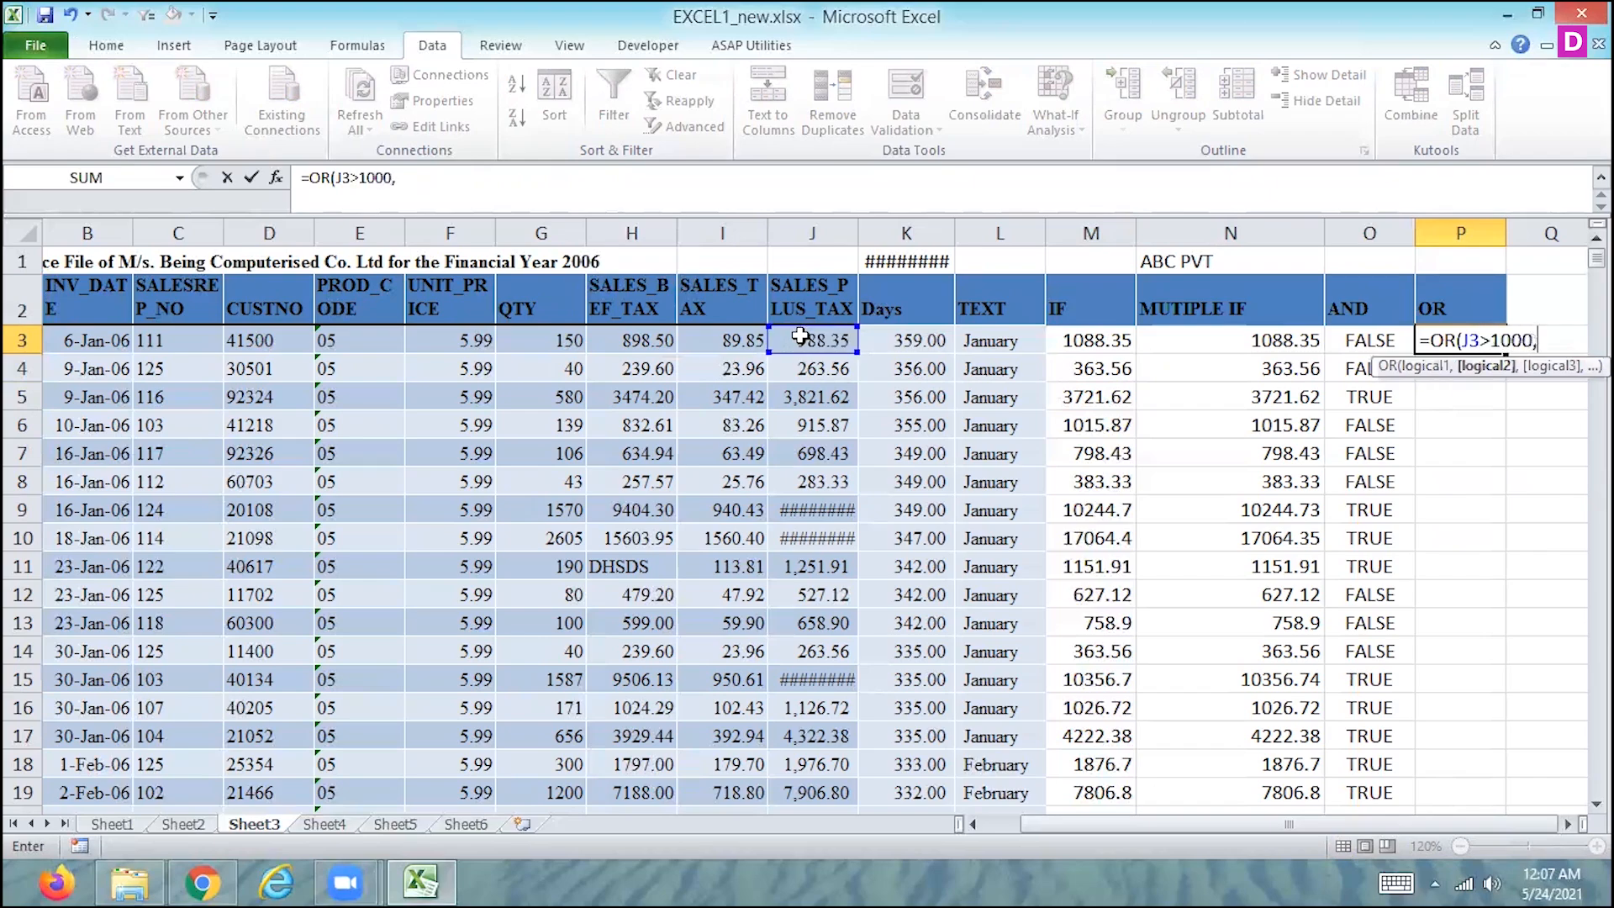
click(560, 344)
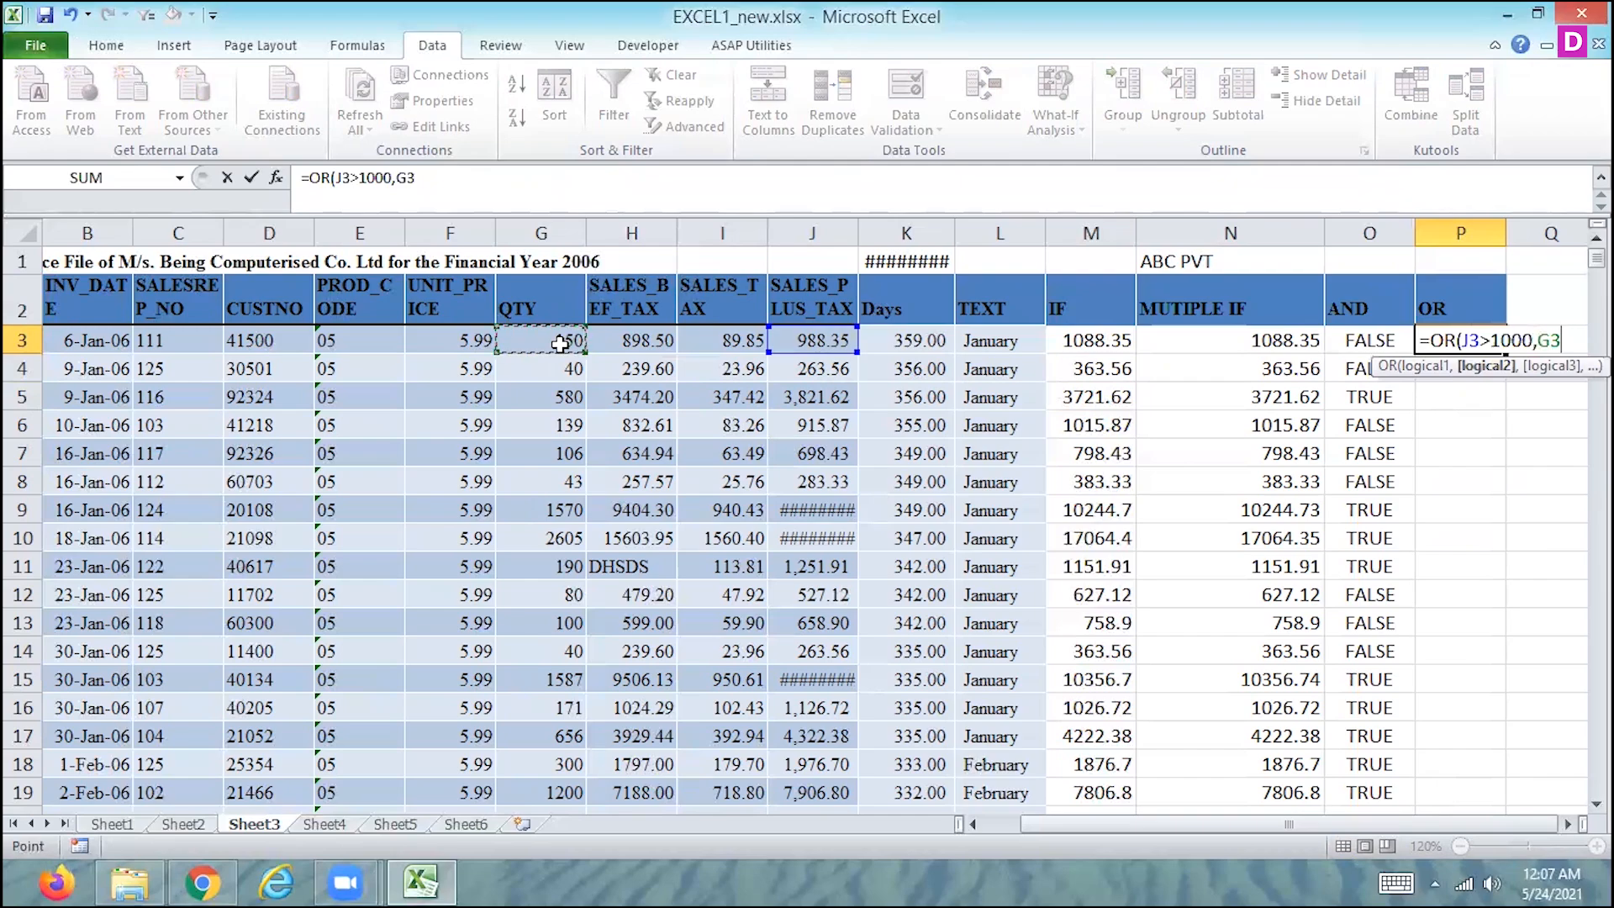
text(>)
text(150))
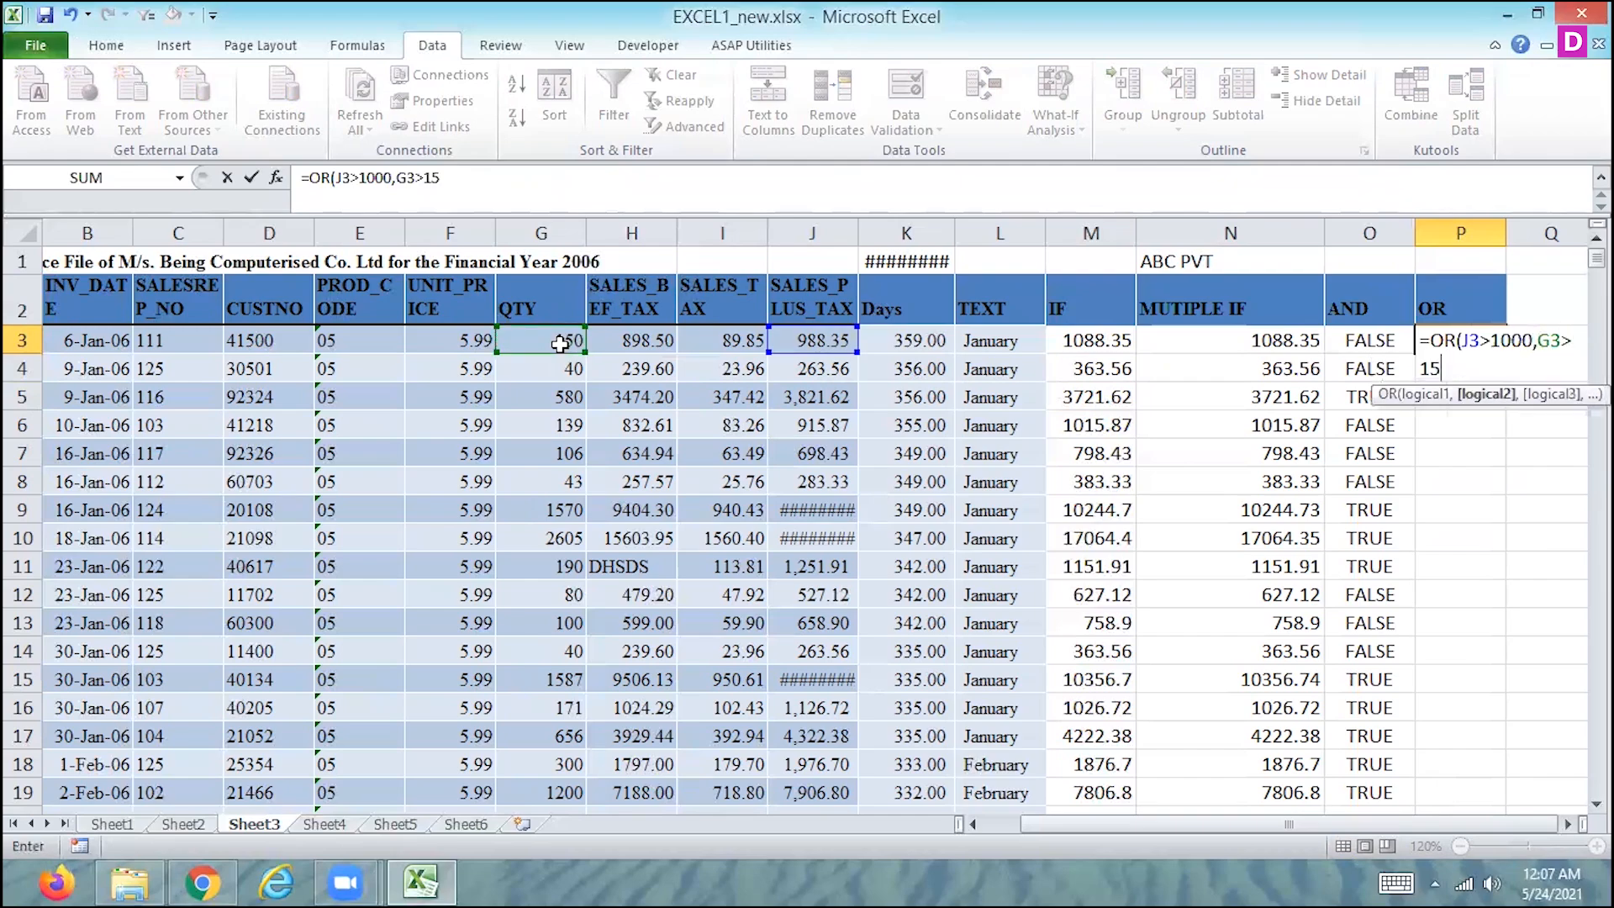
key(ctrl+Return)
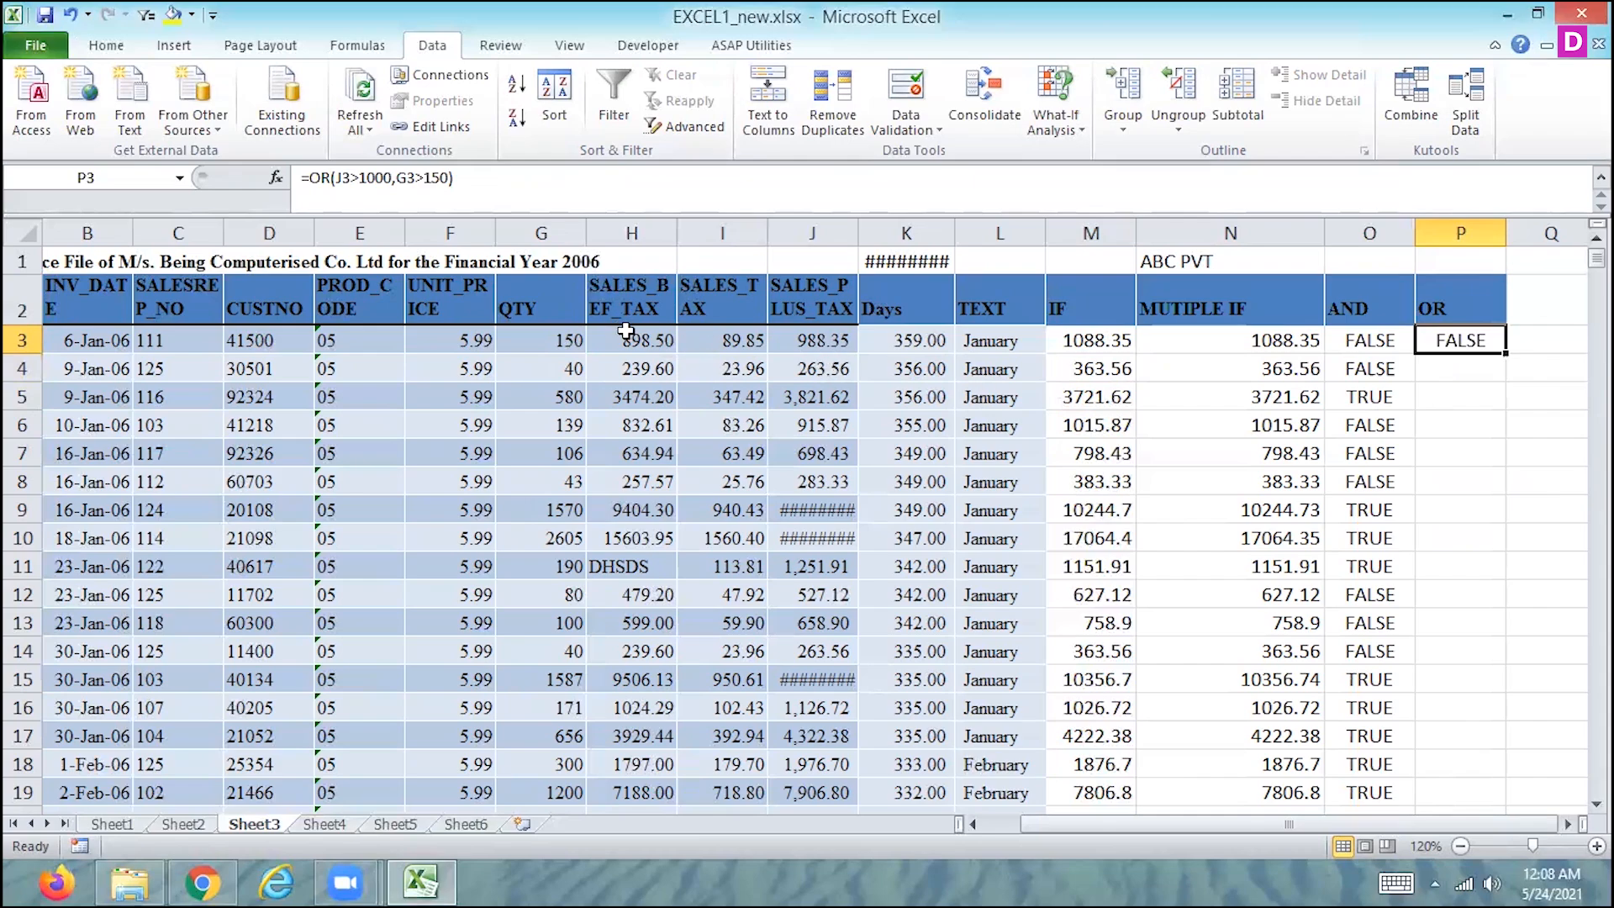
- Fill the OR formula from P3 down the column for all invoice rows
click(822, 340)
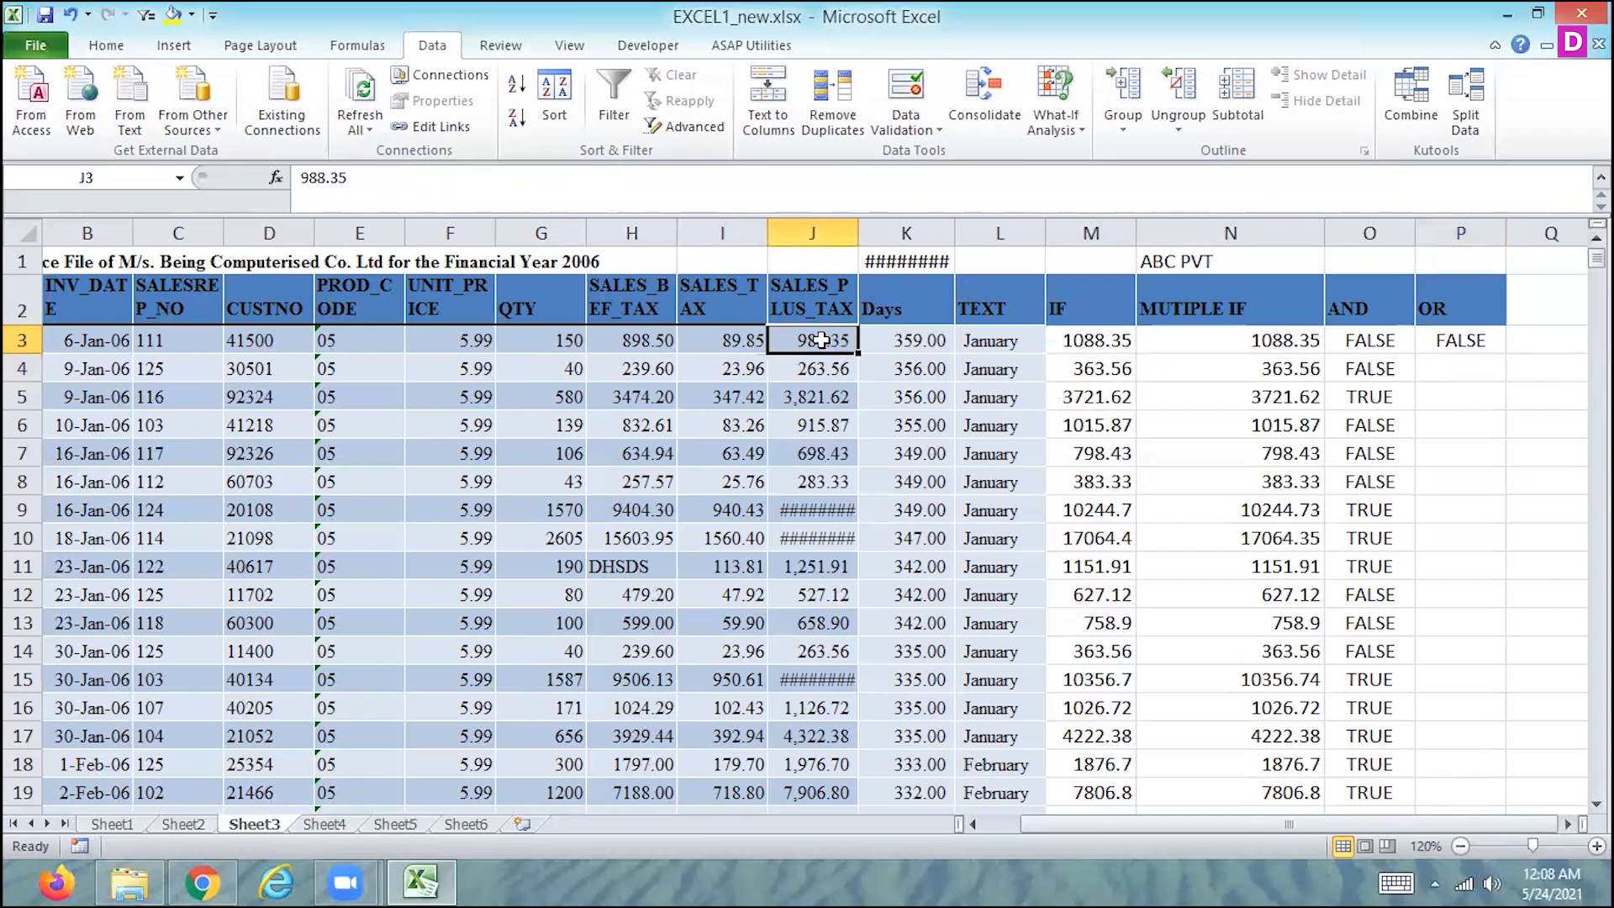
click(1463, 354)
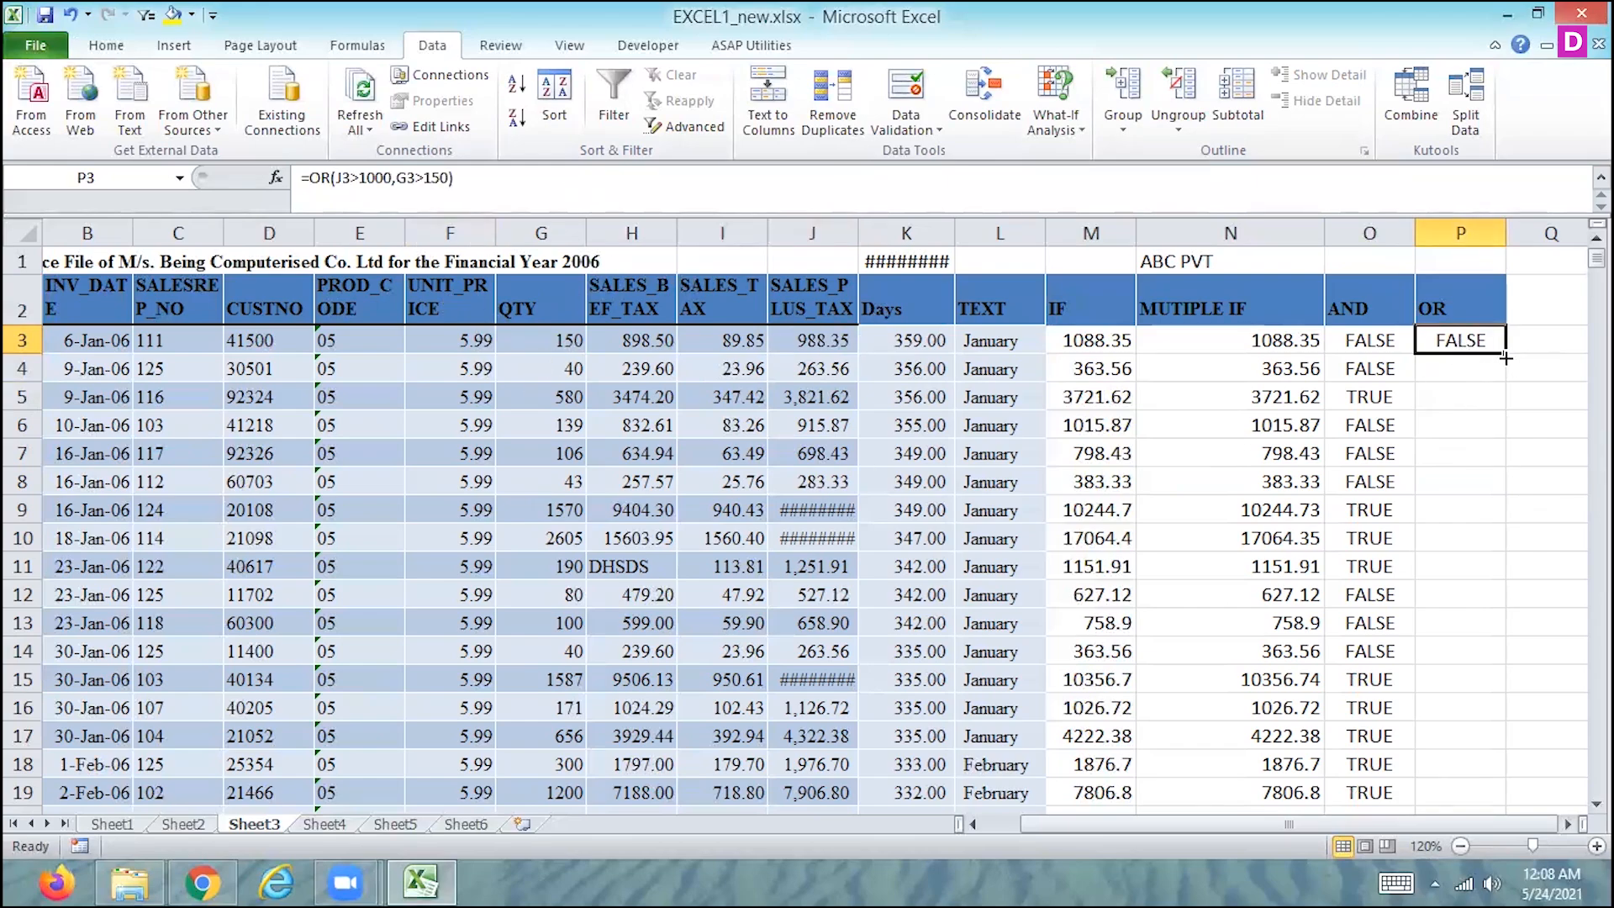
double_click(1505, 357)
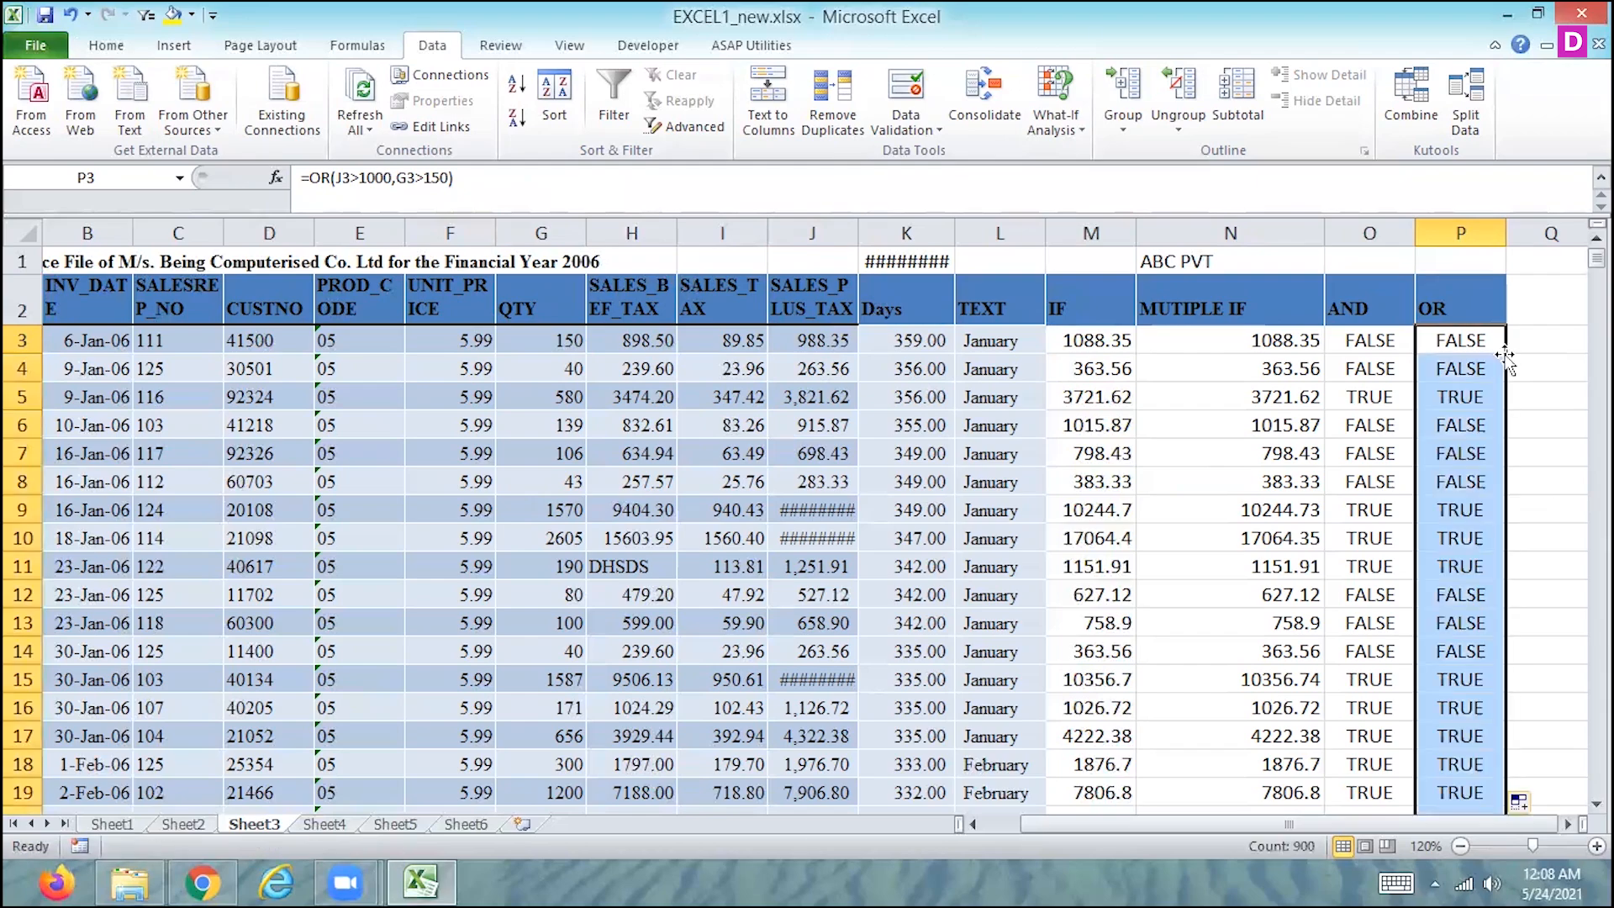
- Set the QTY value of the first invoice row in G3 to 120
click(1466, 400)
click(1459, 366)
key(Up)
key(Left)
key(Left)
key(Left)
key(Left)
key(Left)
key(Left)
key(Left)
key(Left)
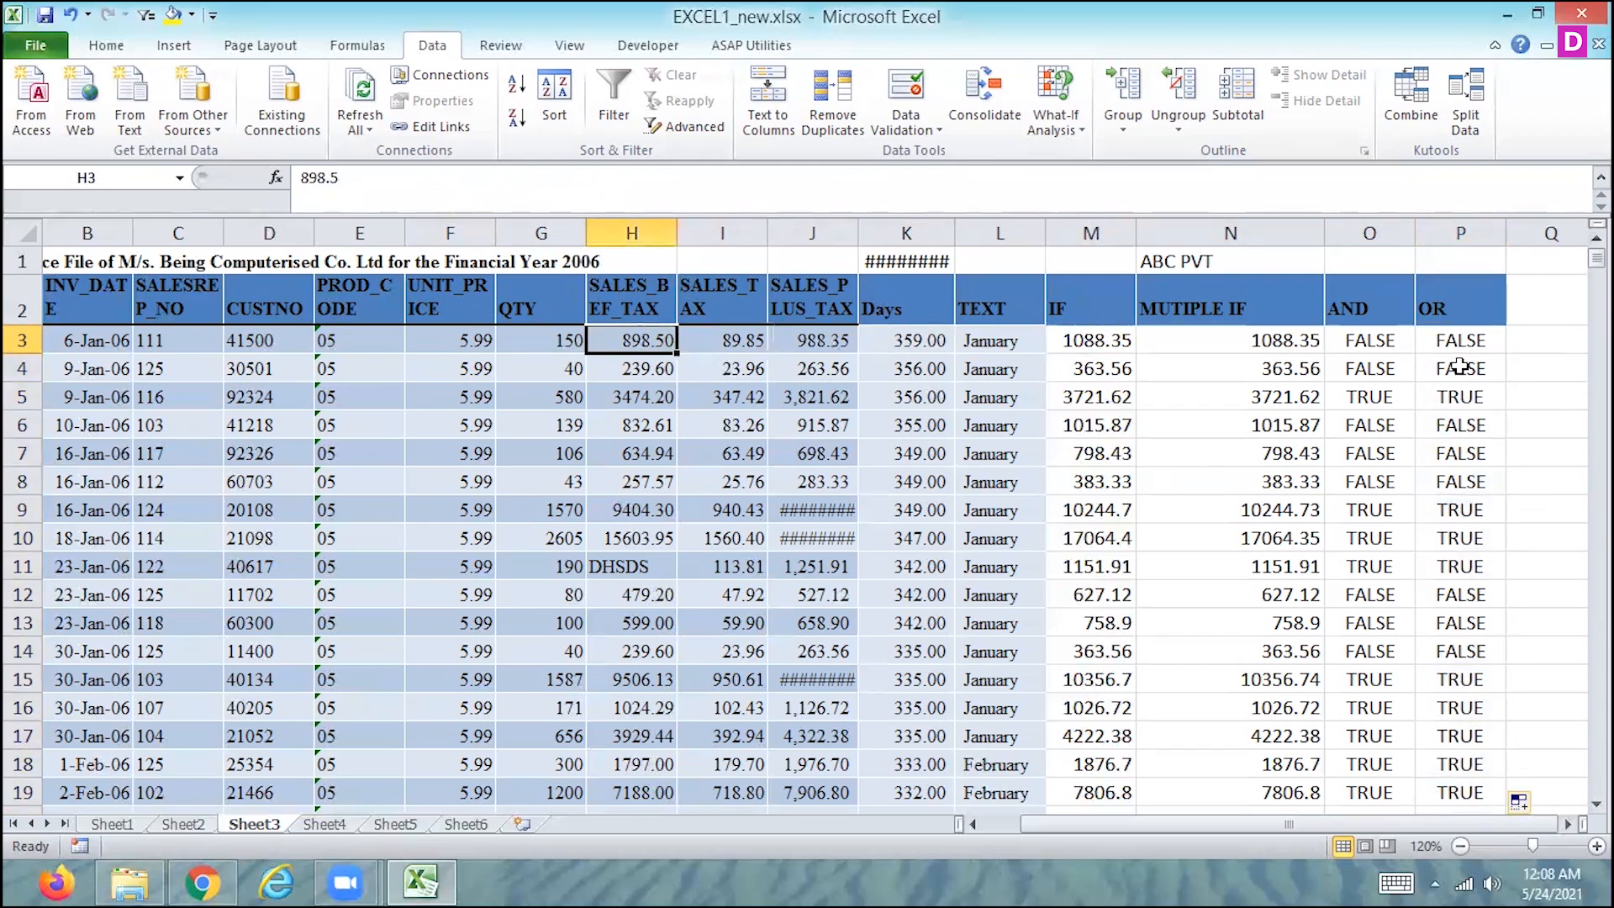
key(Right)
key(Right)
key(Right)
key(Left)
key(Left)
key(Left)
key(Left)
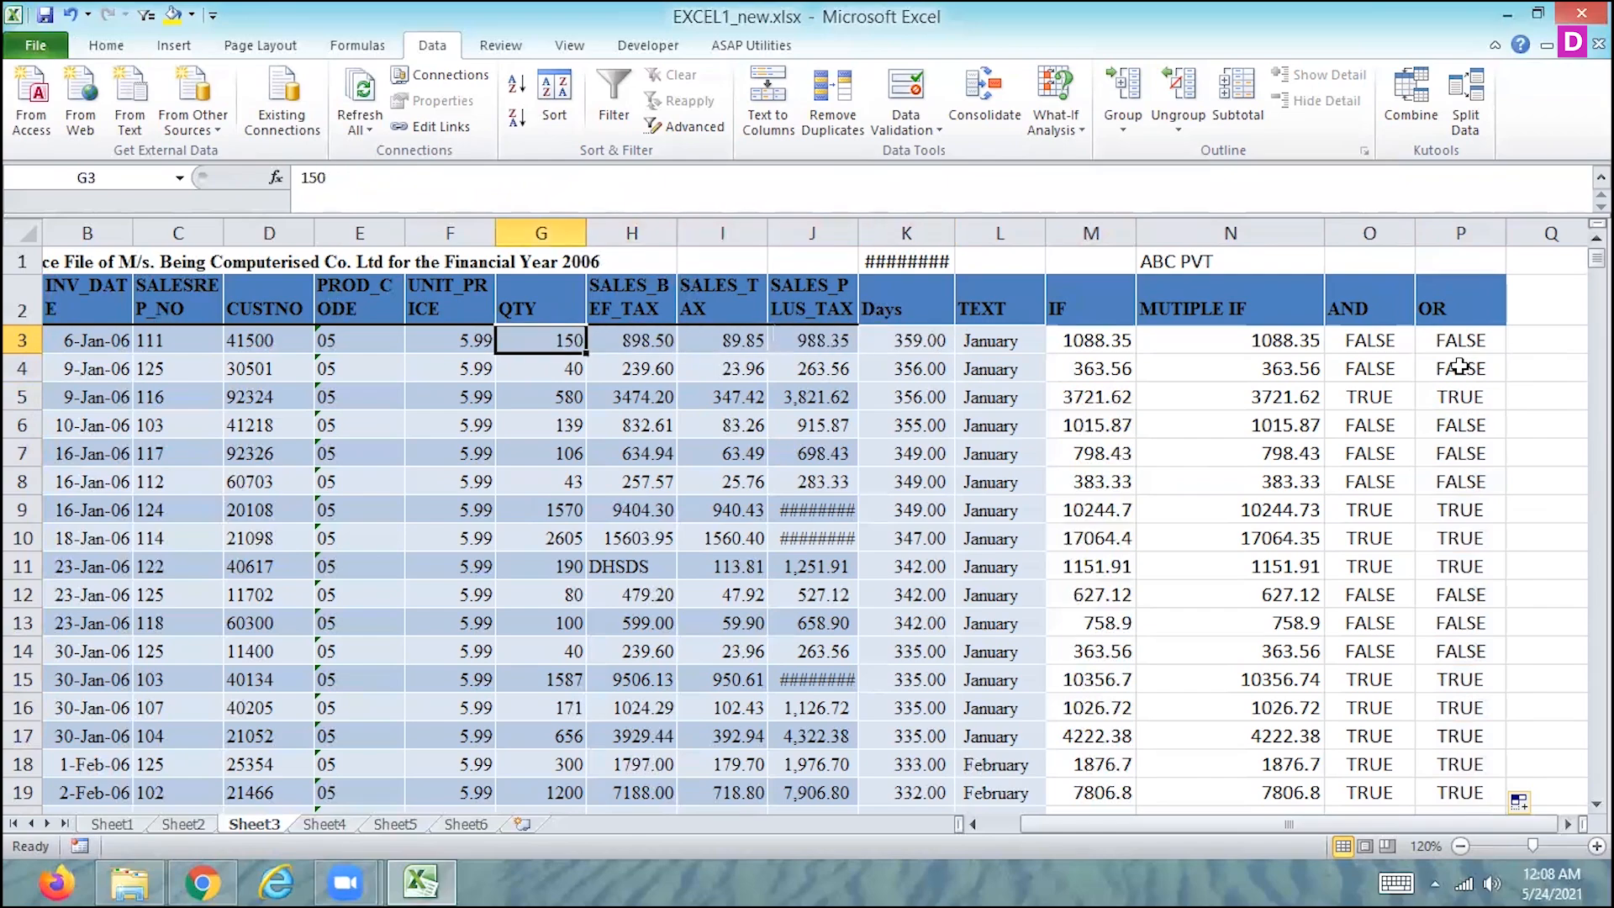
text(120)
key(Return)
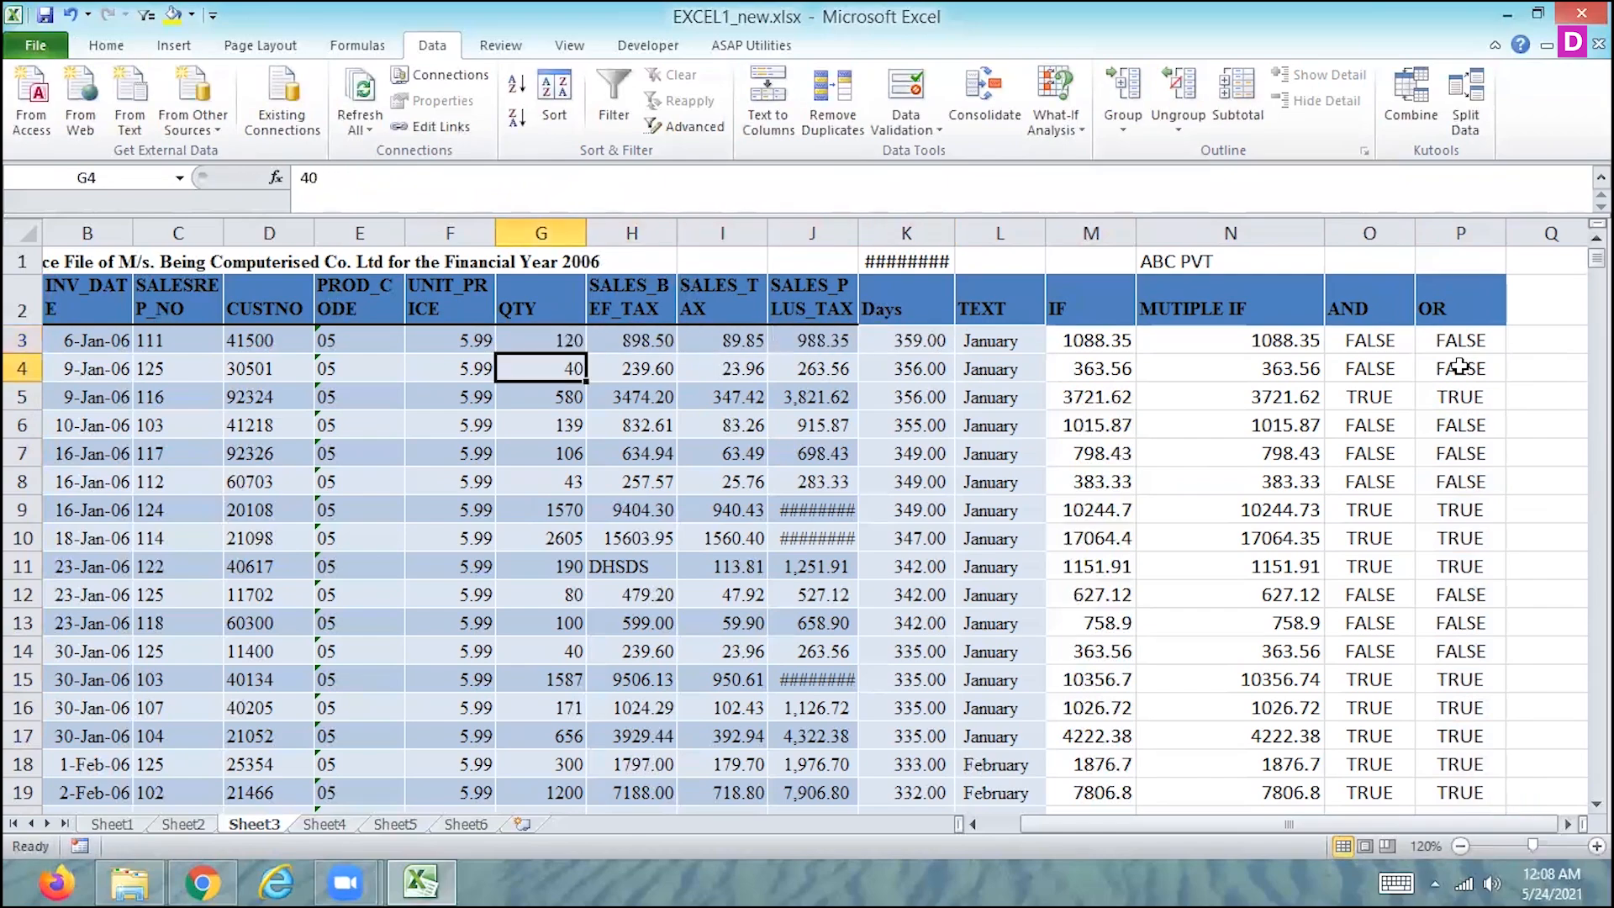
- Set the SALES_PLUS_TAX value of the first invoice row in J3 to 1088
key(Up)
key(Right)
key(Right)
key(Right)
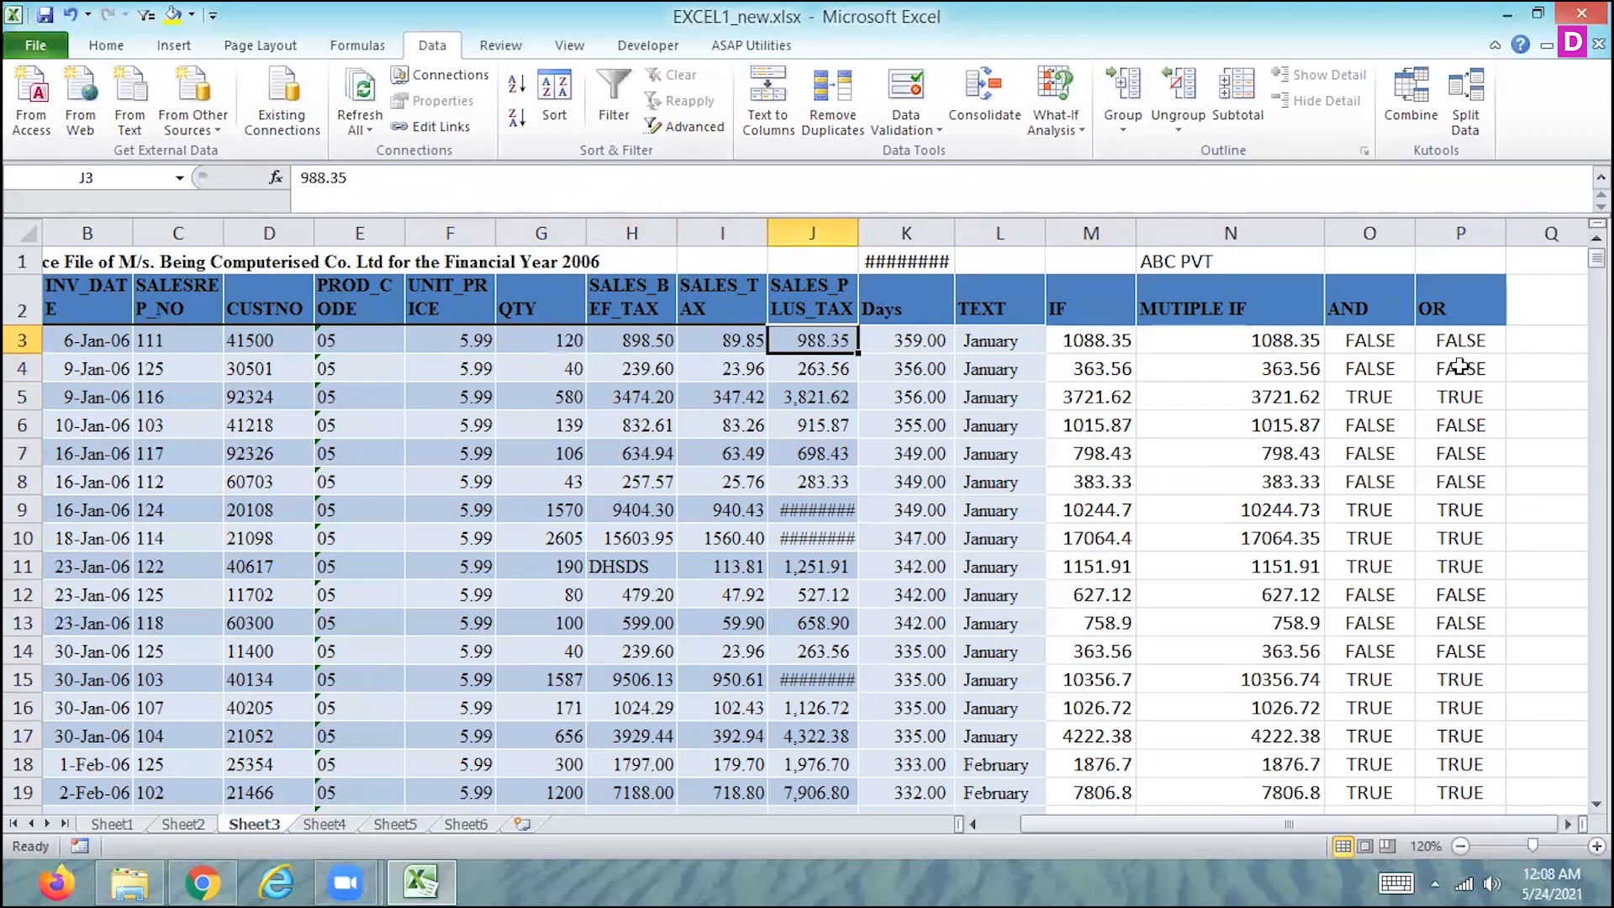
text(100)
key(BackSpace)
text(88)
key(Return)
key(Up)
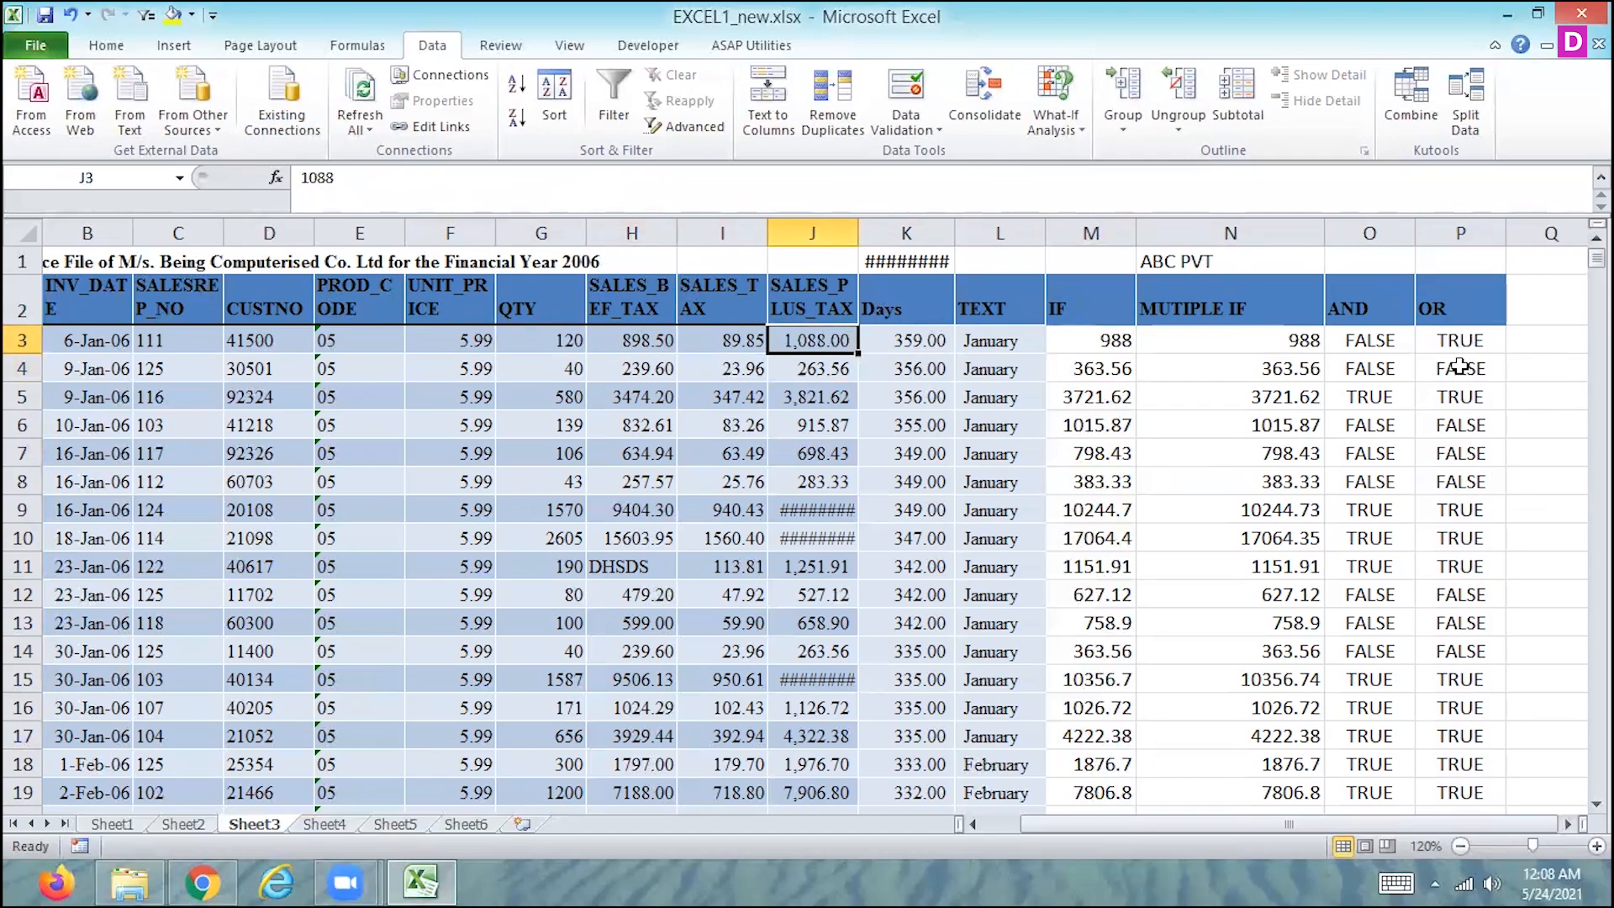
- Check row 3's OR result in column P against that row's SALES_PLUS_TAX and QTY values
key(Right)
key(Right)
key(Right)
key(Right)
key(Right)
key(Right)
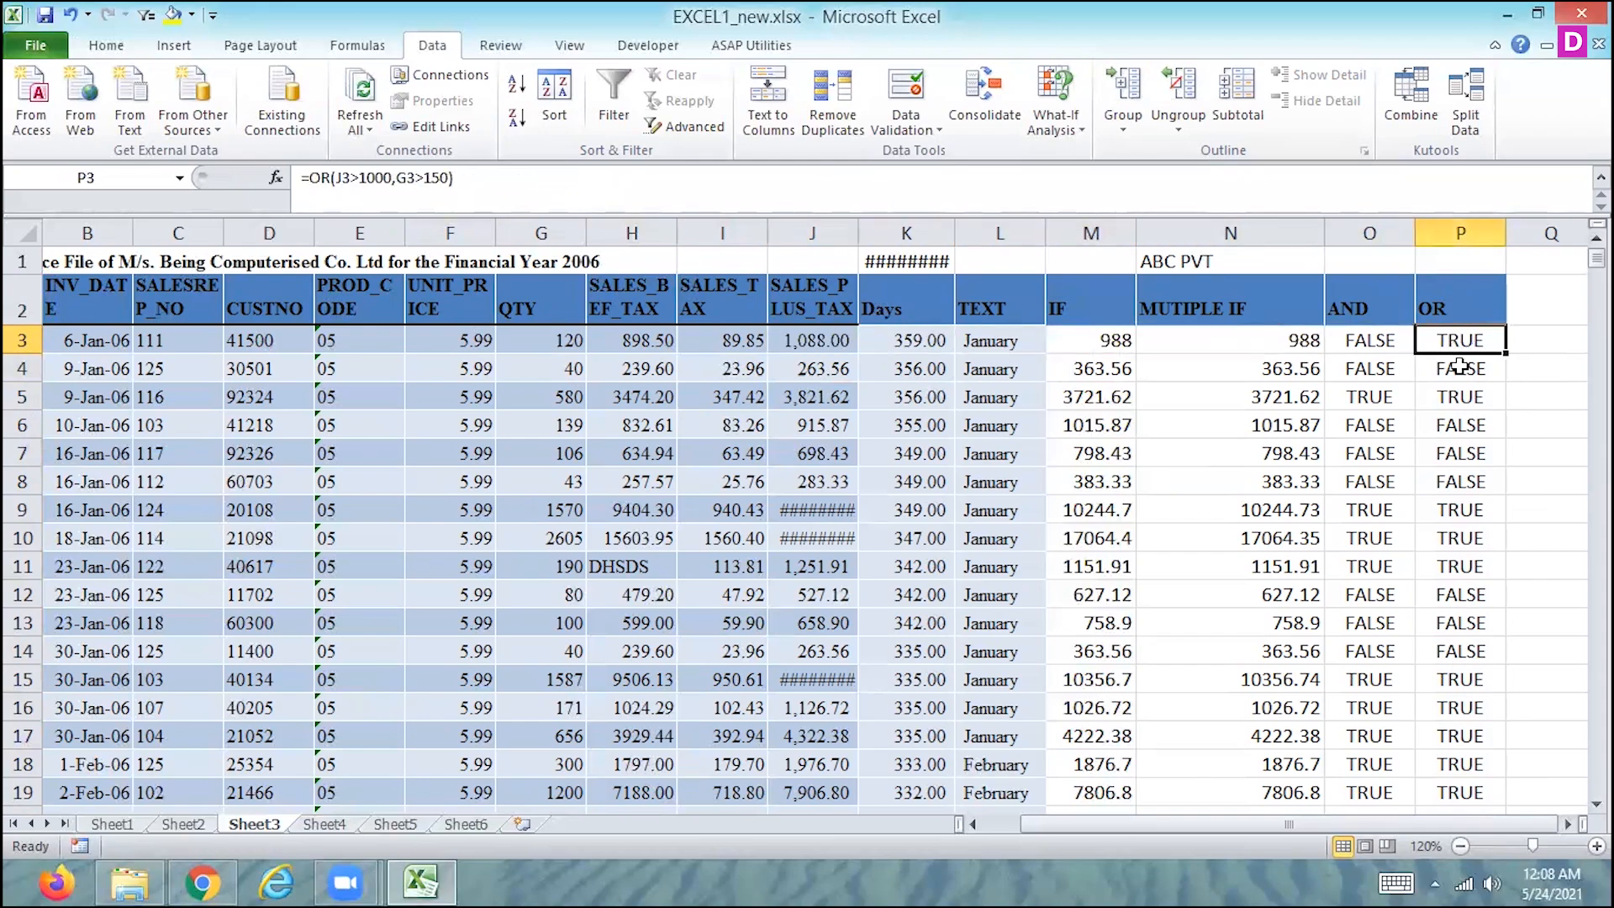
key(Left)
key(Left)
key(Left)
key(Left)
key(Left)
key(Left)
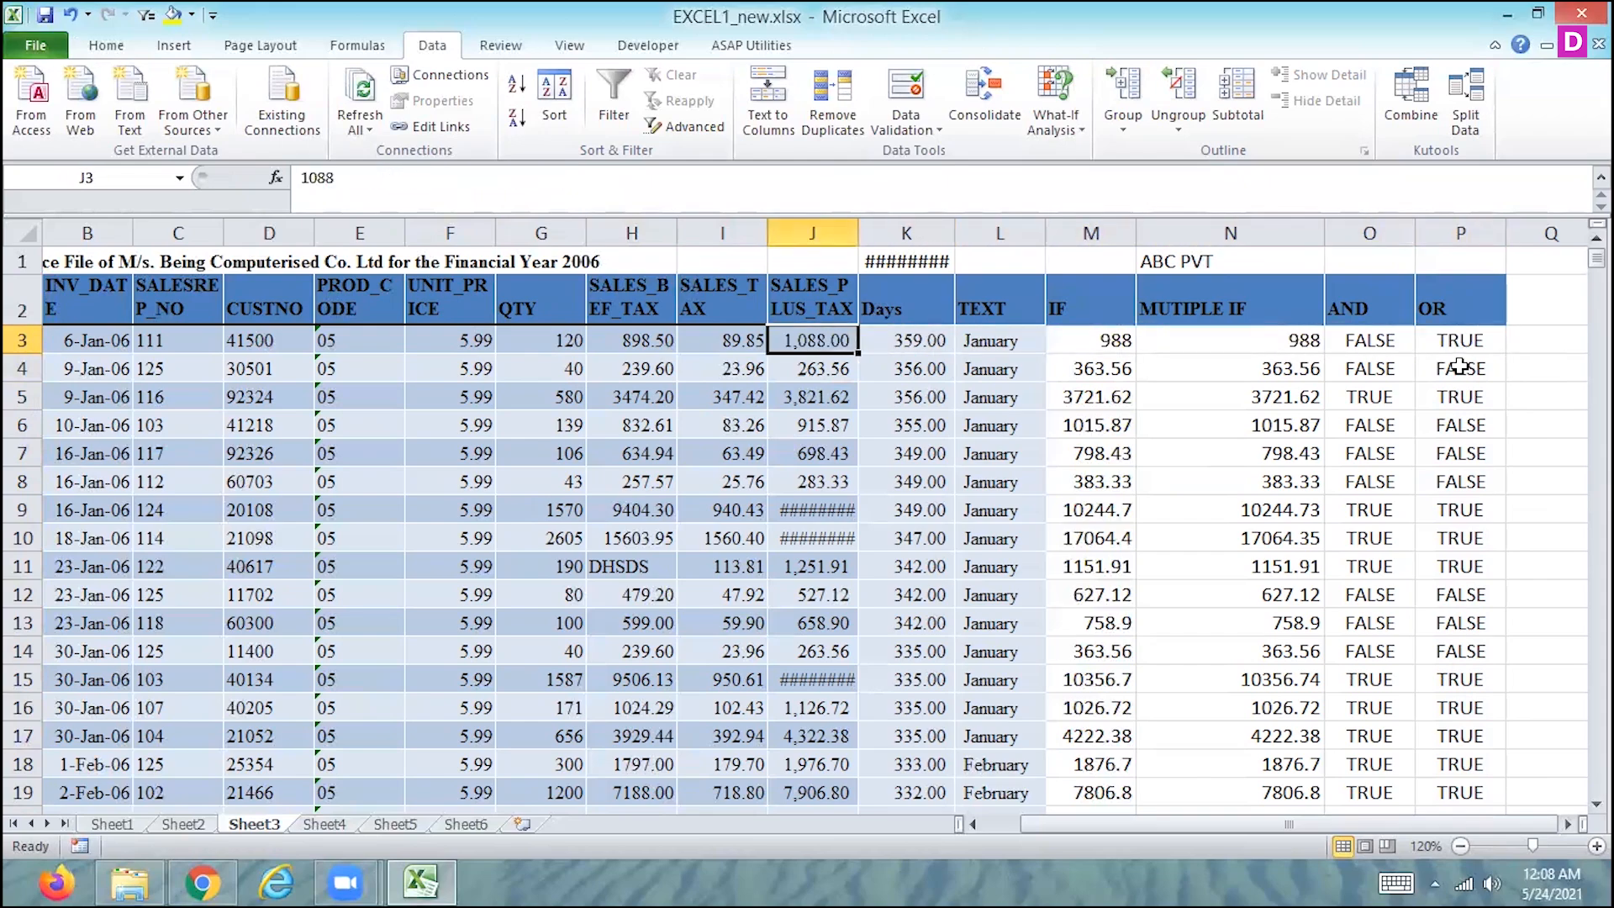
key(Left)
key(Left)
key(Left)
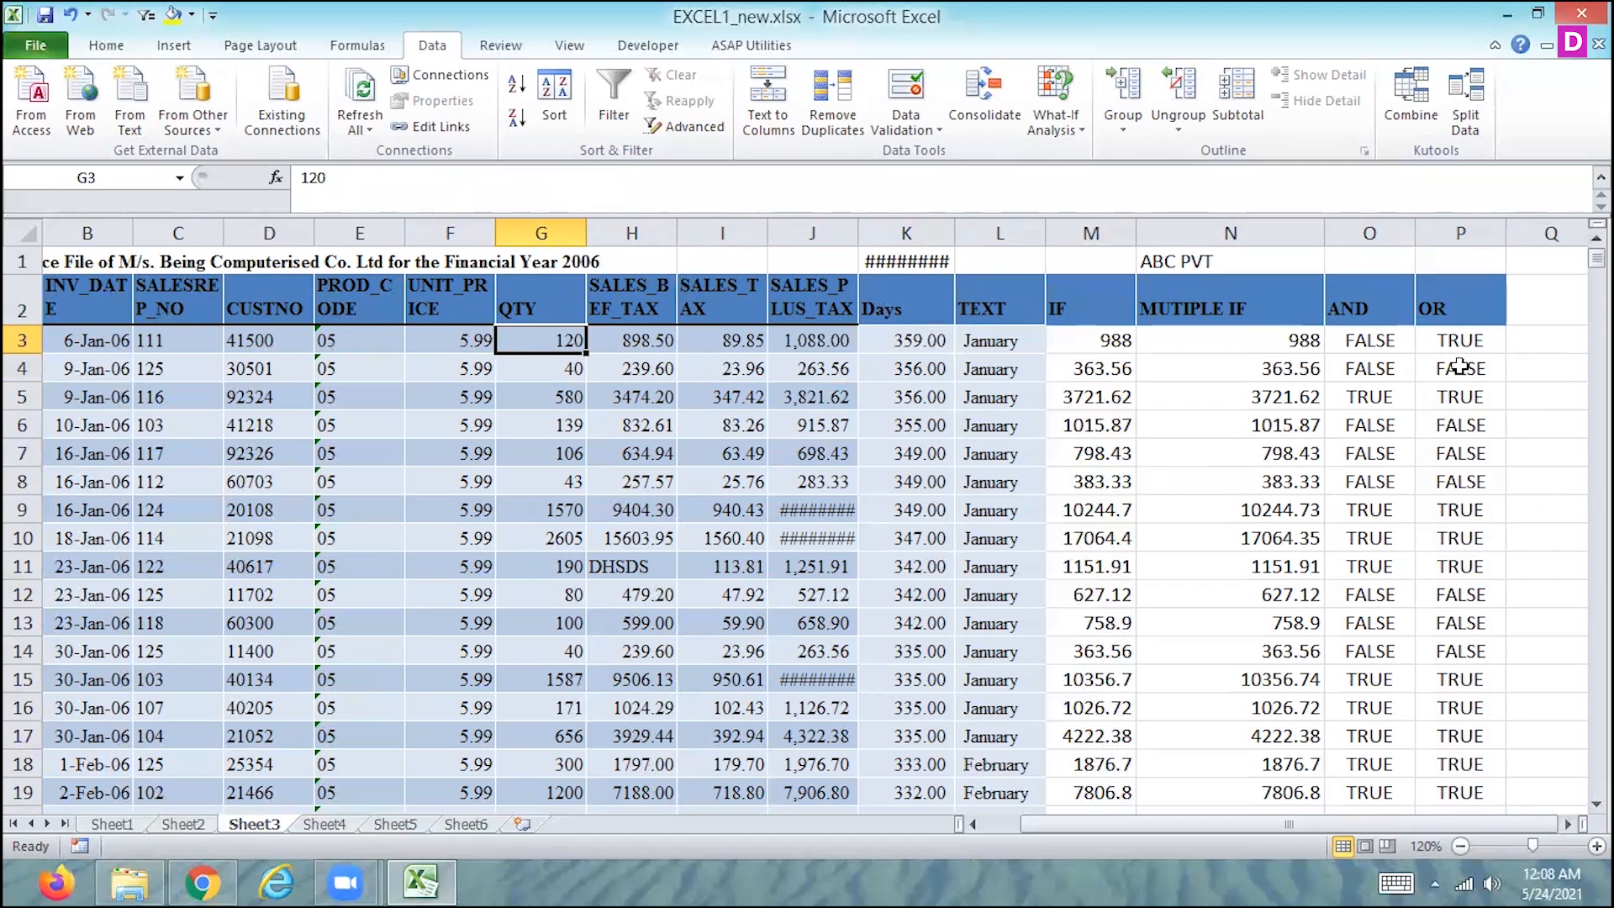
key(Right)
key(Right)
key(Right)
key(Right)
key(Right)
key(Right)
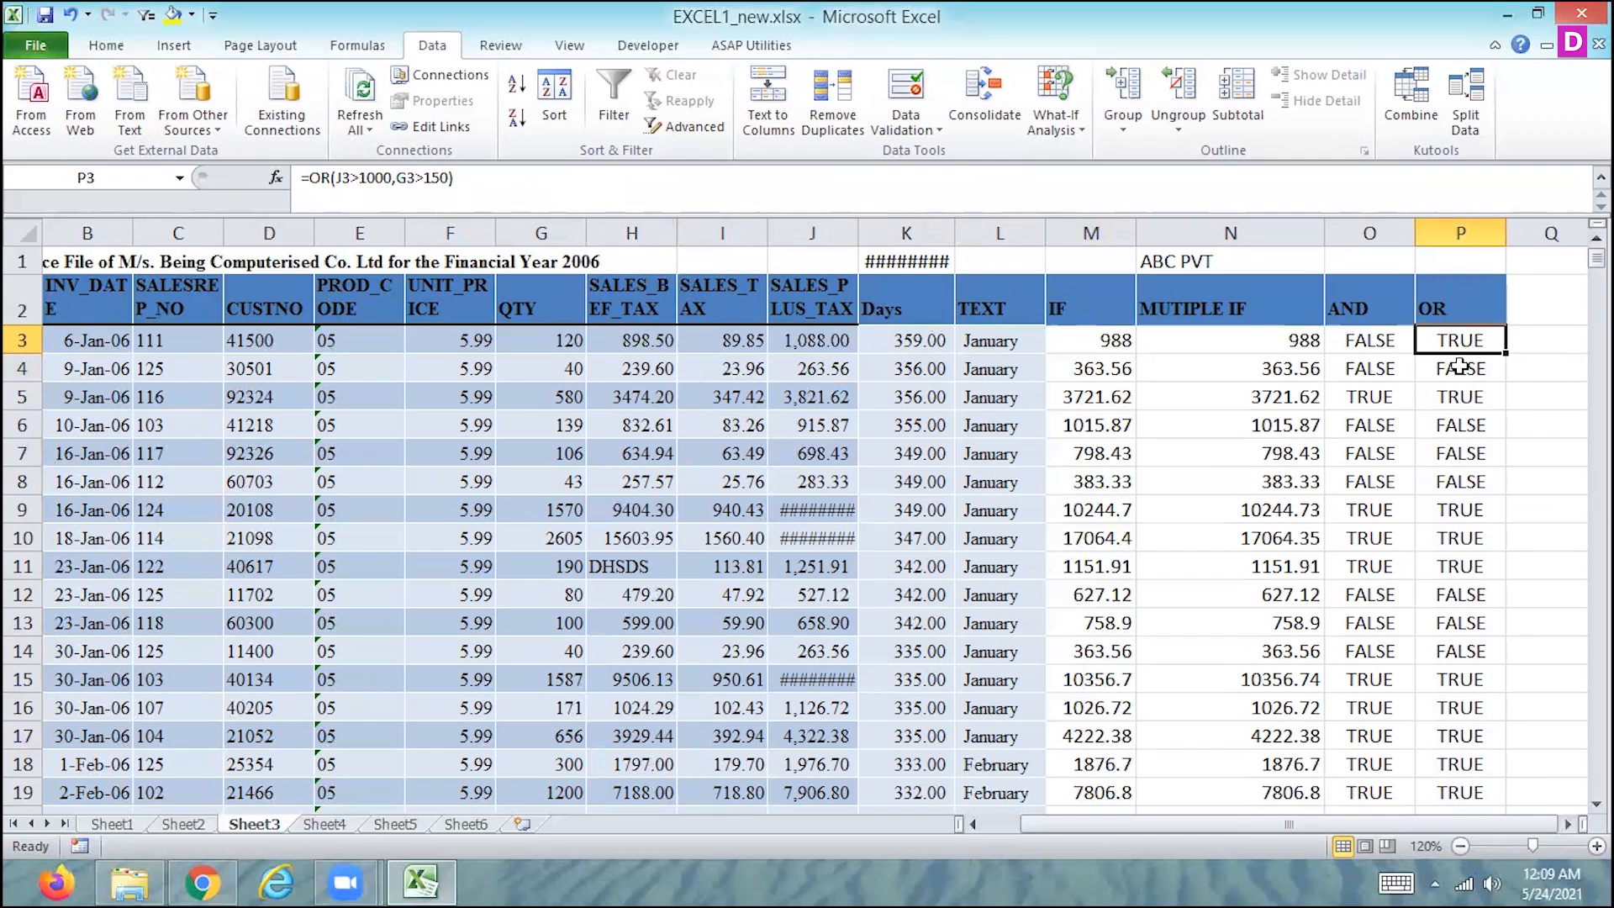
key(Up)
key(Up)
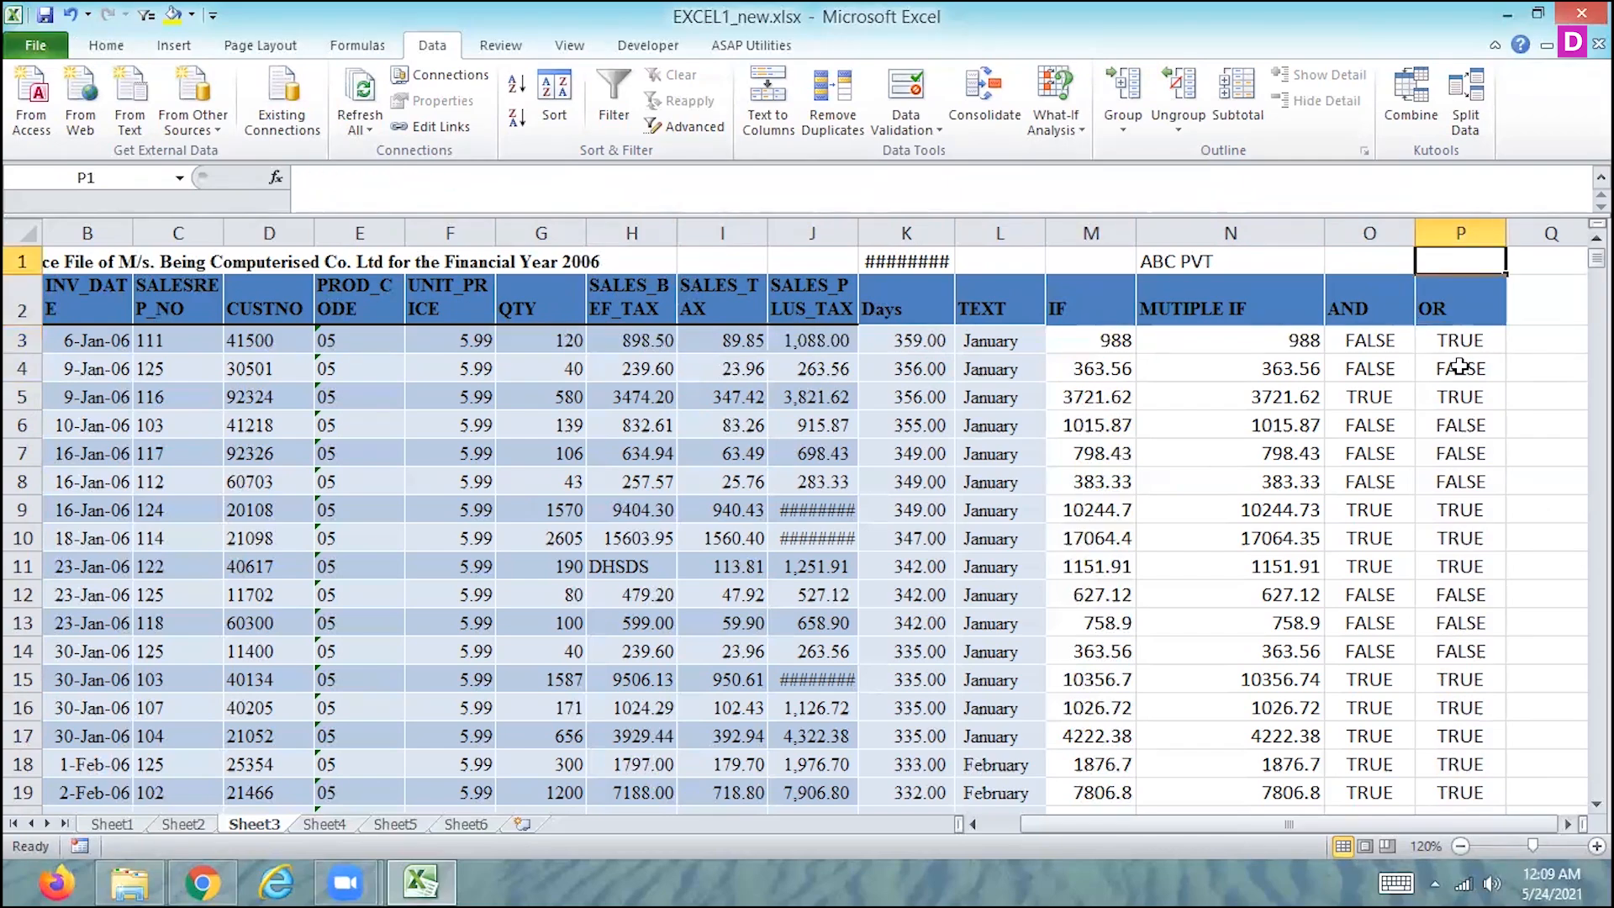
key(Left)
key(Left)
key(Left)
key(Down)
key(Down)
key(Right)
key(Right)
key(Right)
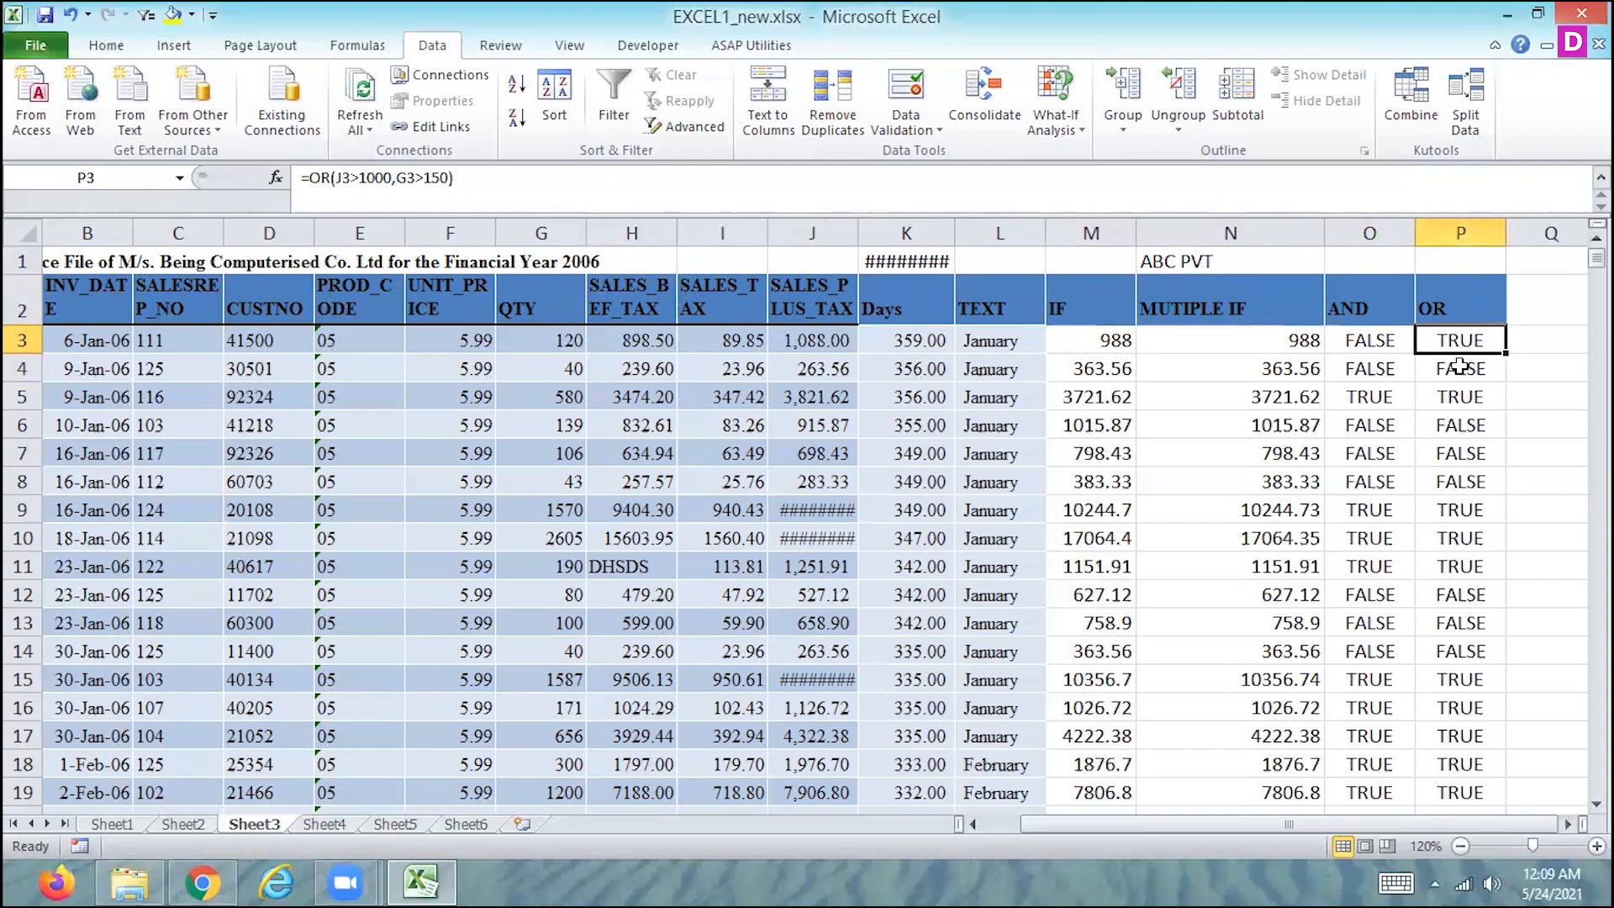
key(Left)
key(Right)
- Add the third condition K3>300 to the OR formula in P3, making it =OR(J3>1000,G3>150,K3>300)
click(462, 178)
key(BackSpace)
text(,)
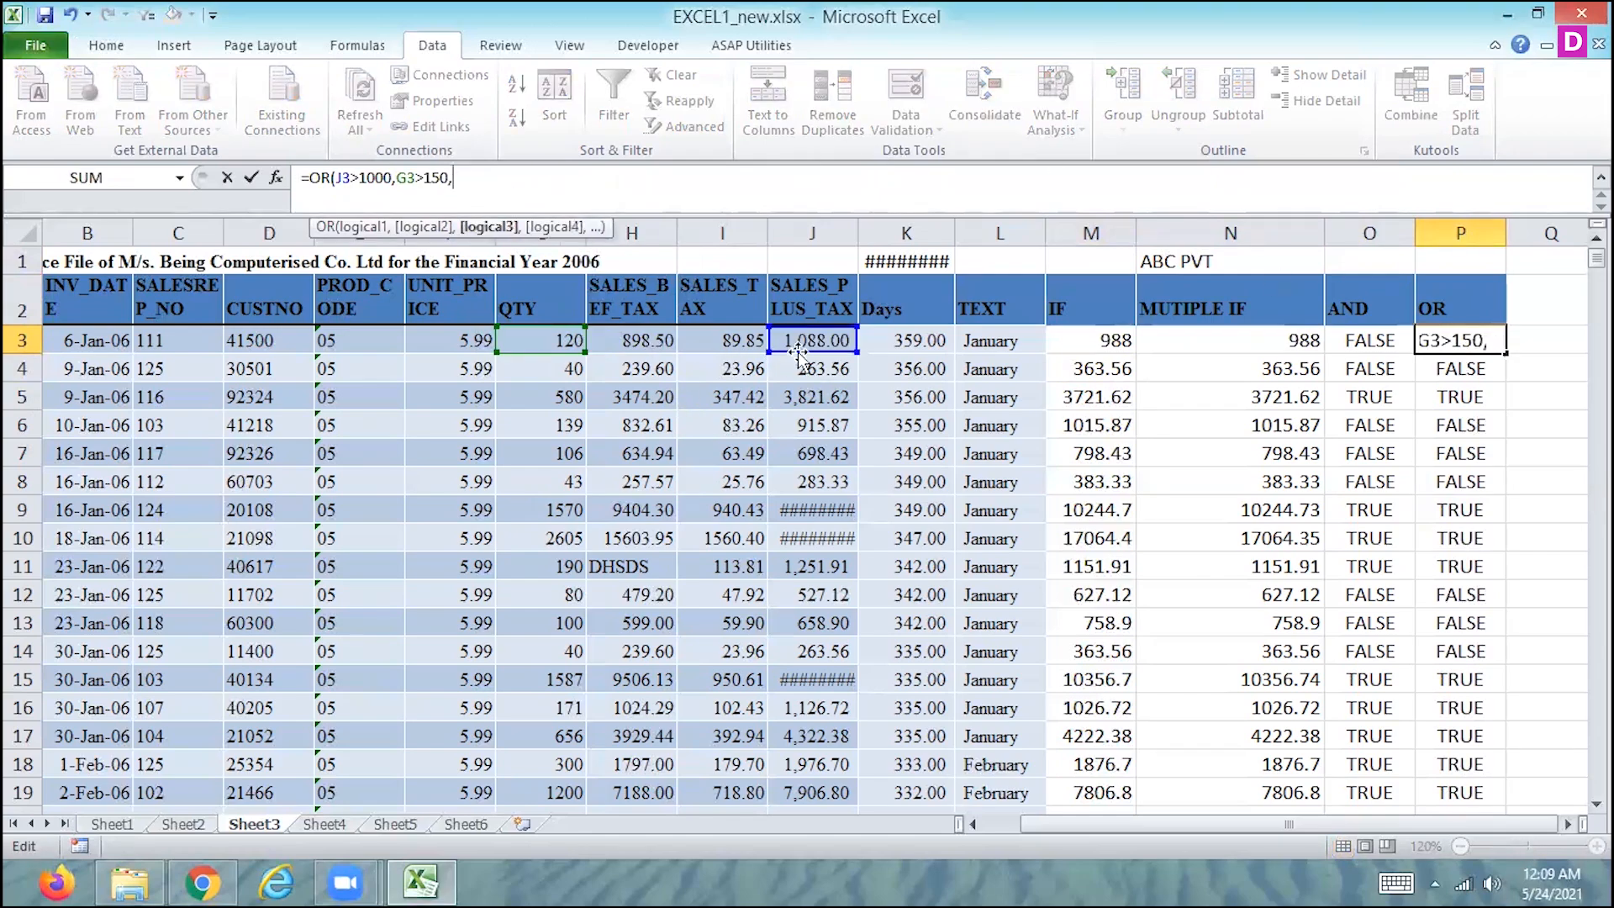
click(921, 338)
text(>300)
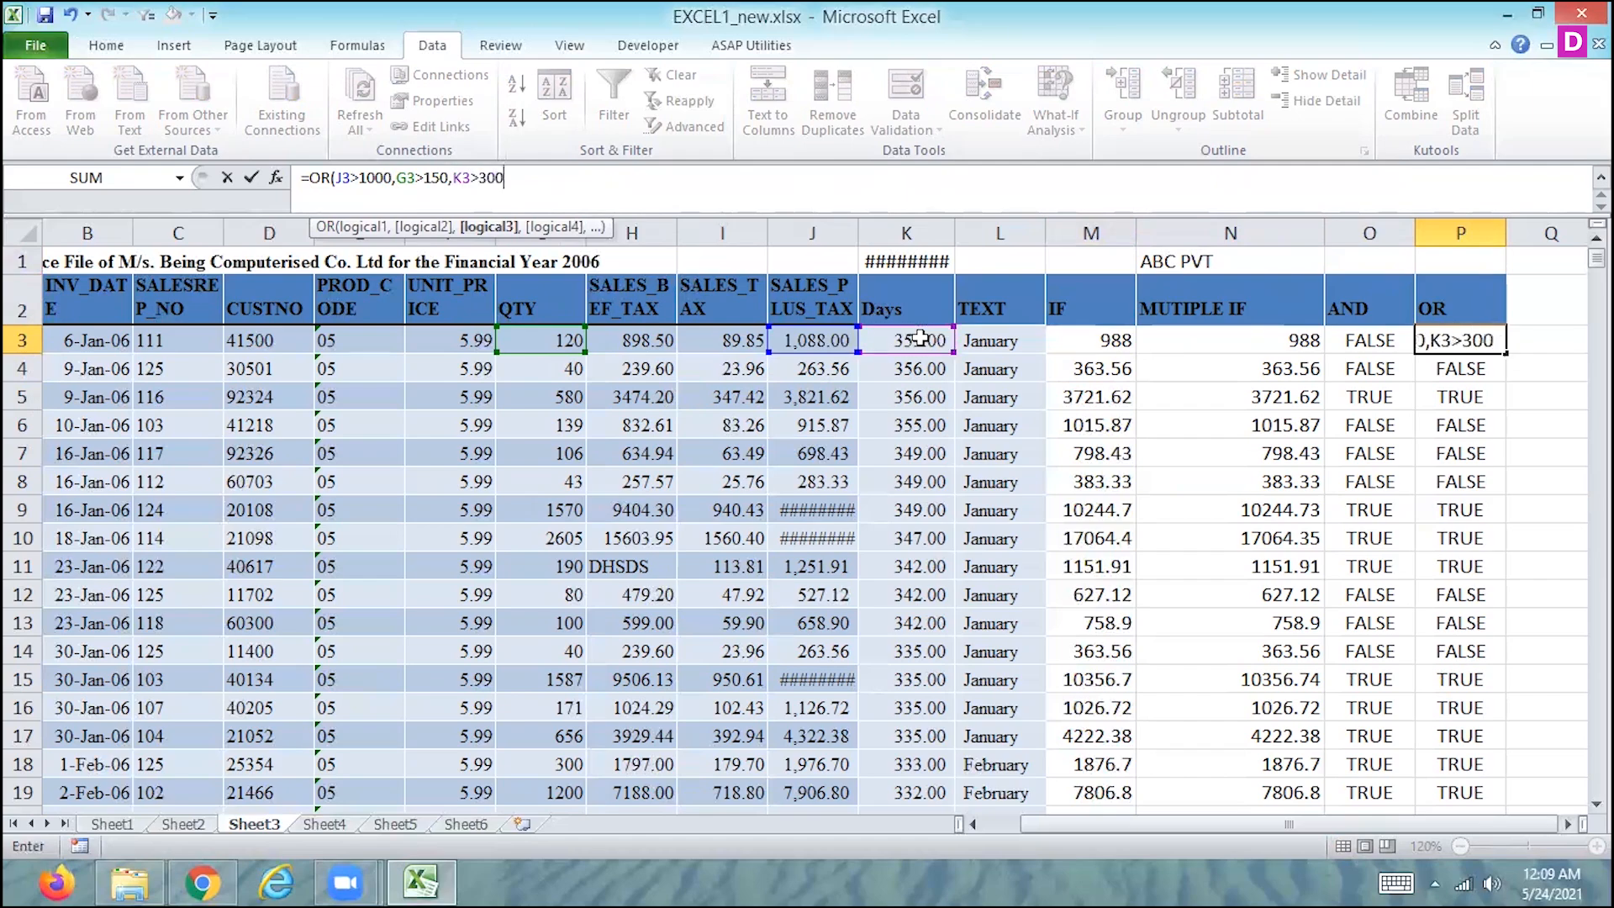
key(Return)
key(Up)
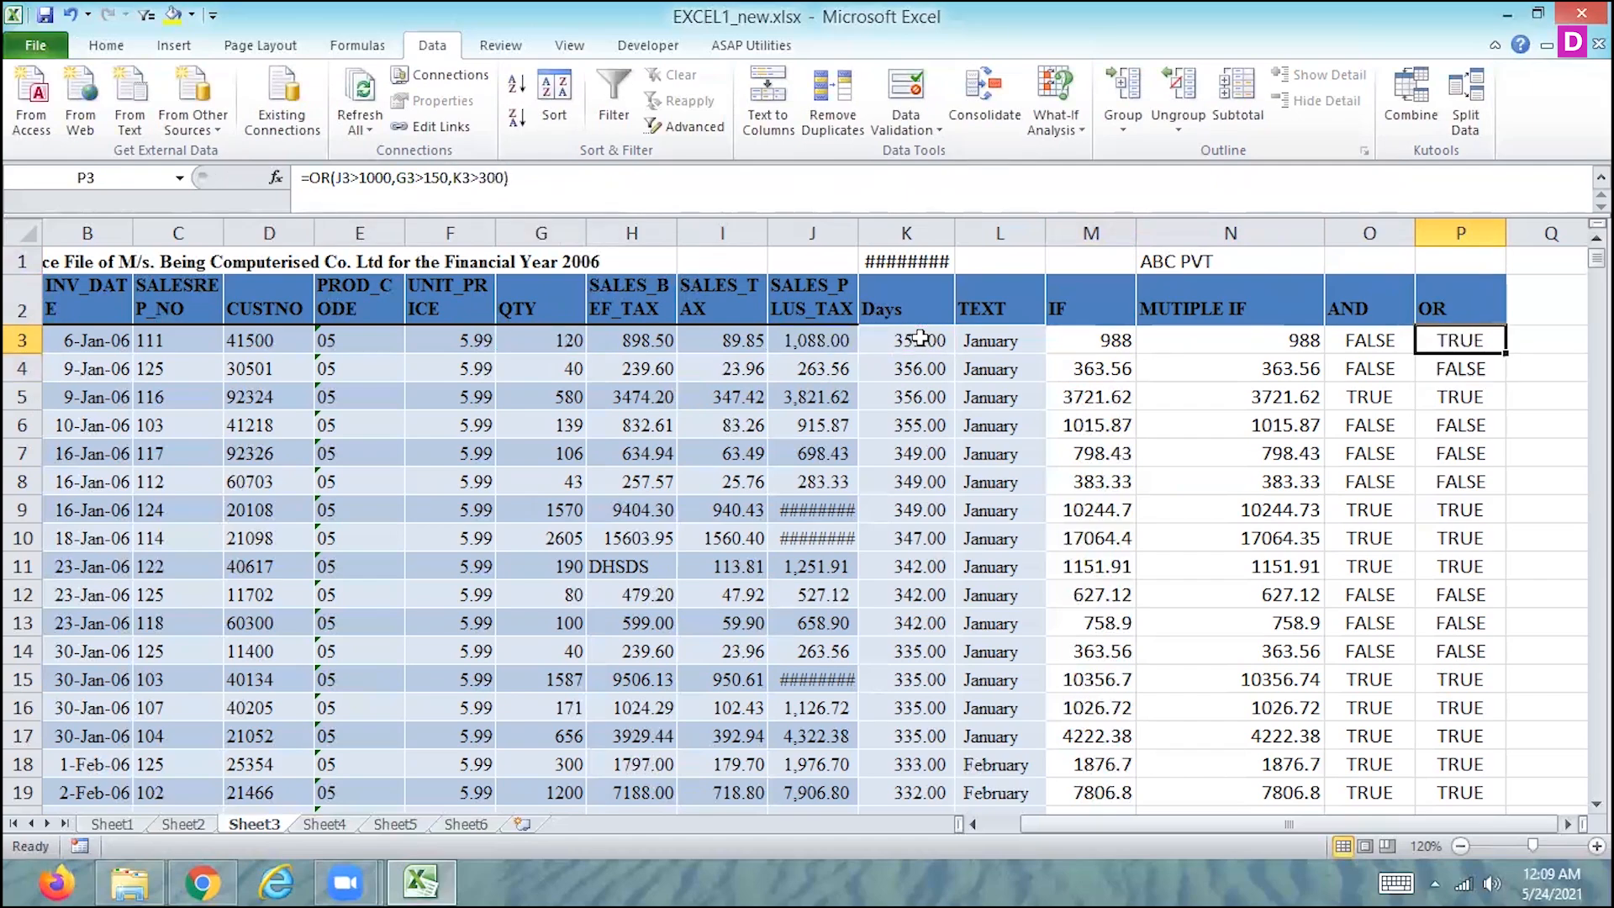
- Set the SALES_PLUS_TAX value in J3 to 988
key(Left)
key(Left)
key(Left)
key(Left)
key(Left)
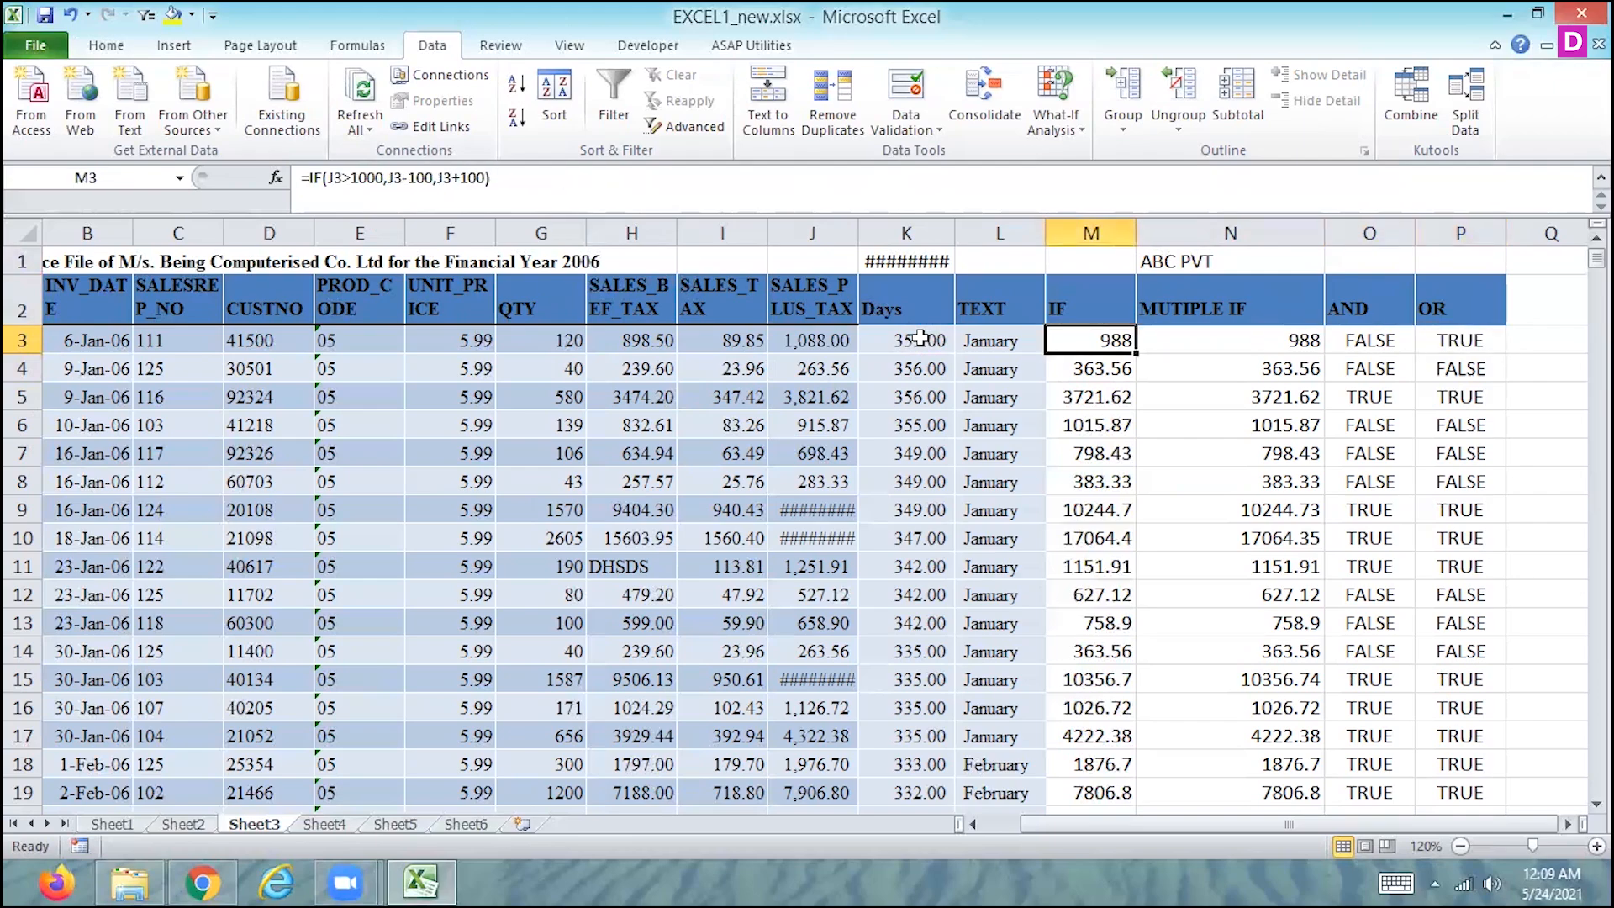
key(Left)
key(Right)
key(Left)
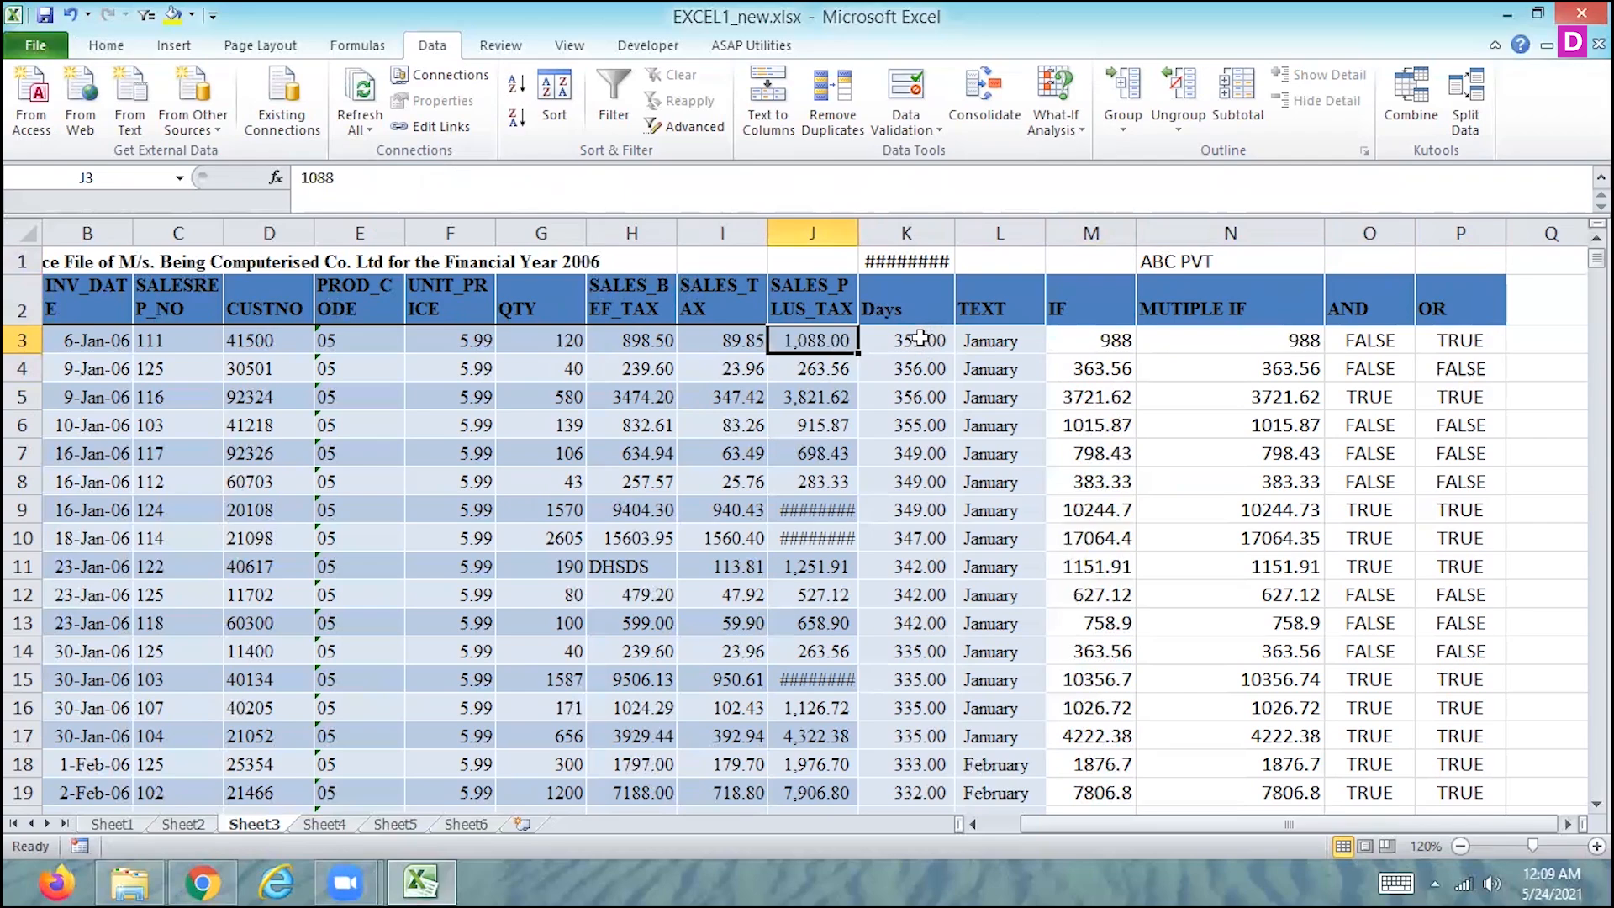
text(988)
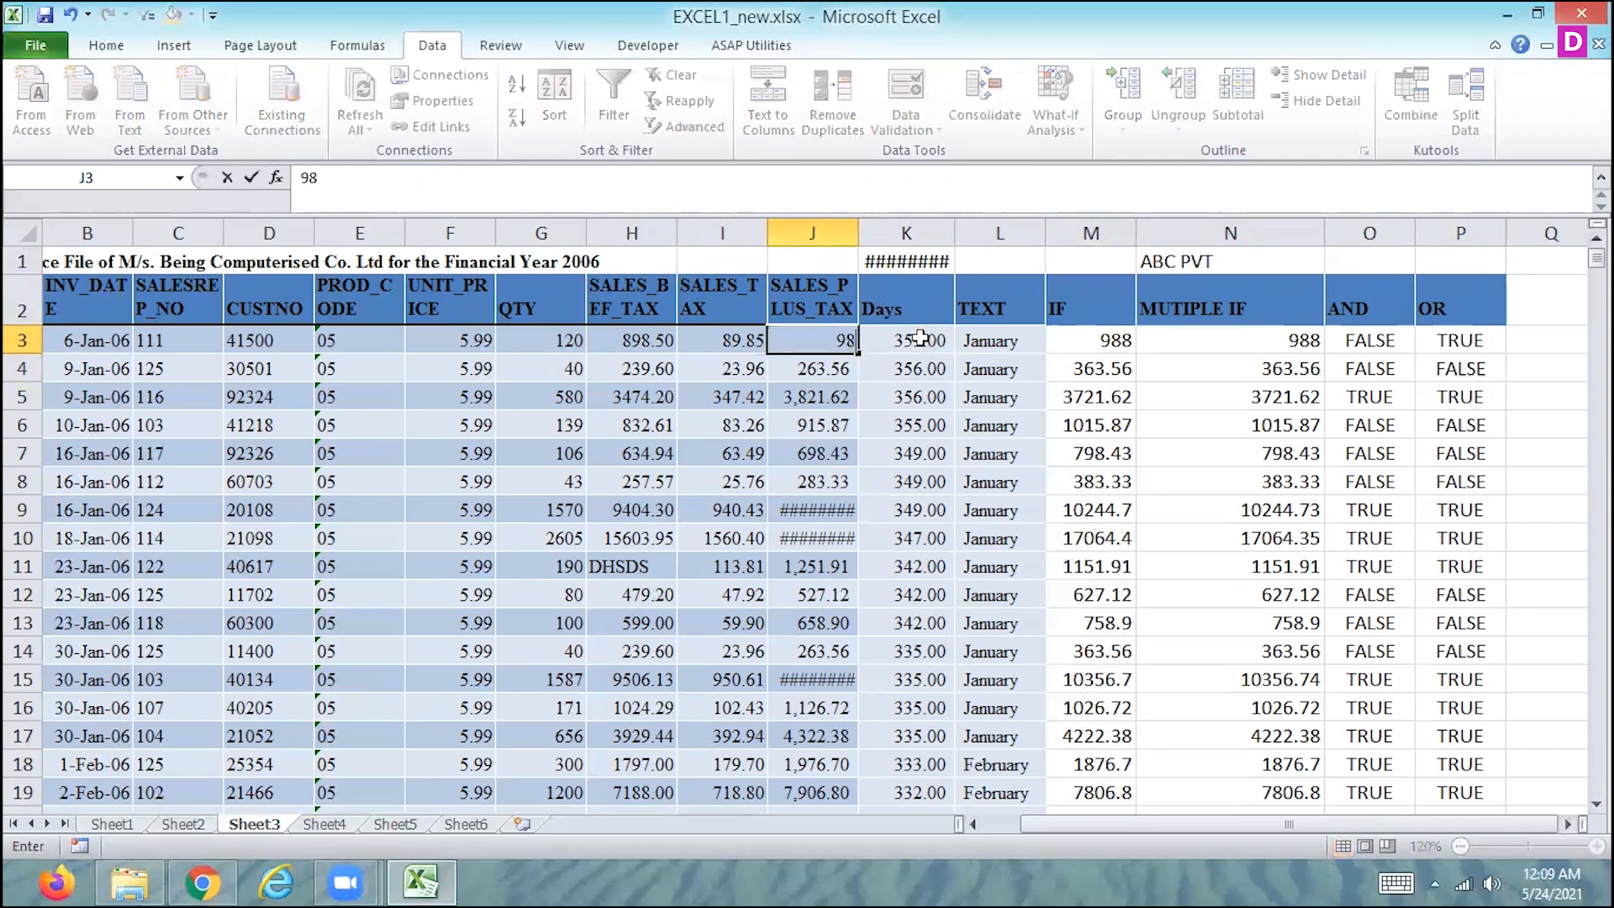
key(Return)
key(Up)
- Check the three-condition OR result in P3 against row 3's SALES_PLUS_TAX and Days values
key(Right)
key(Right)
key(Right)
key(Right)
key(Right)
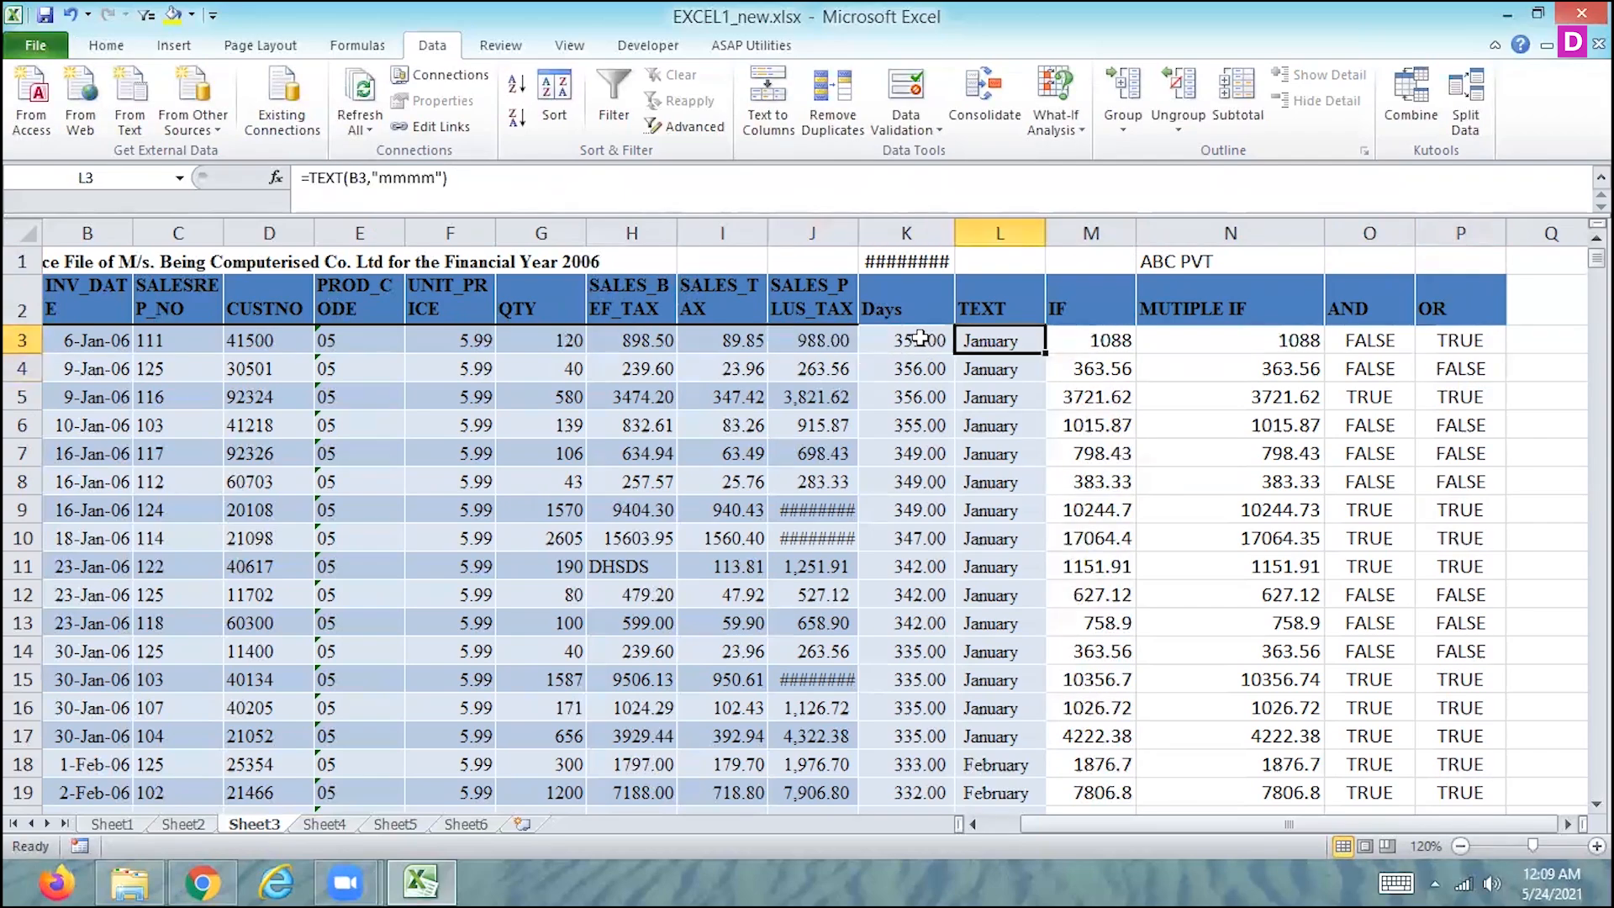
key(Left)
key(Left)
key(Left)
key(Left)
key(Left)
key(Right)
key(Right)
key(Right)
key(Right)
key(Right)
key(Right)
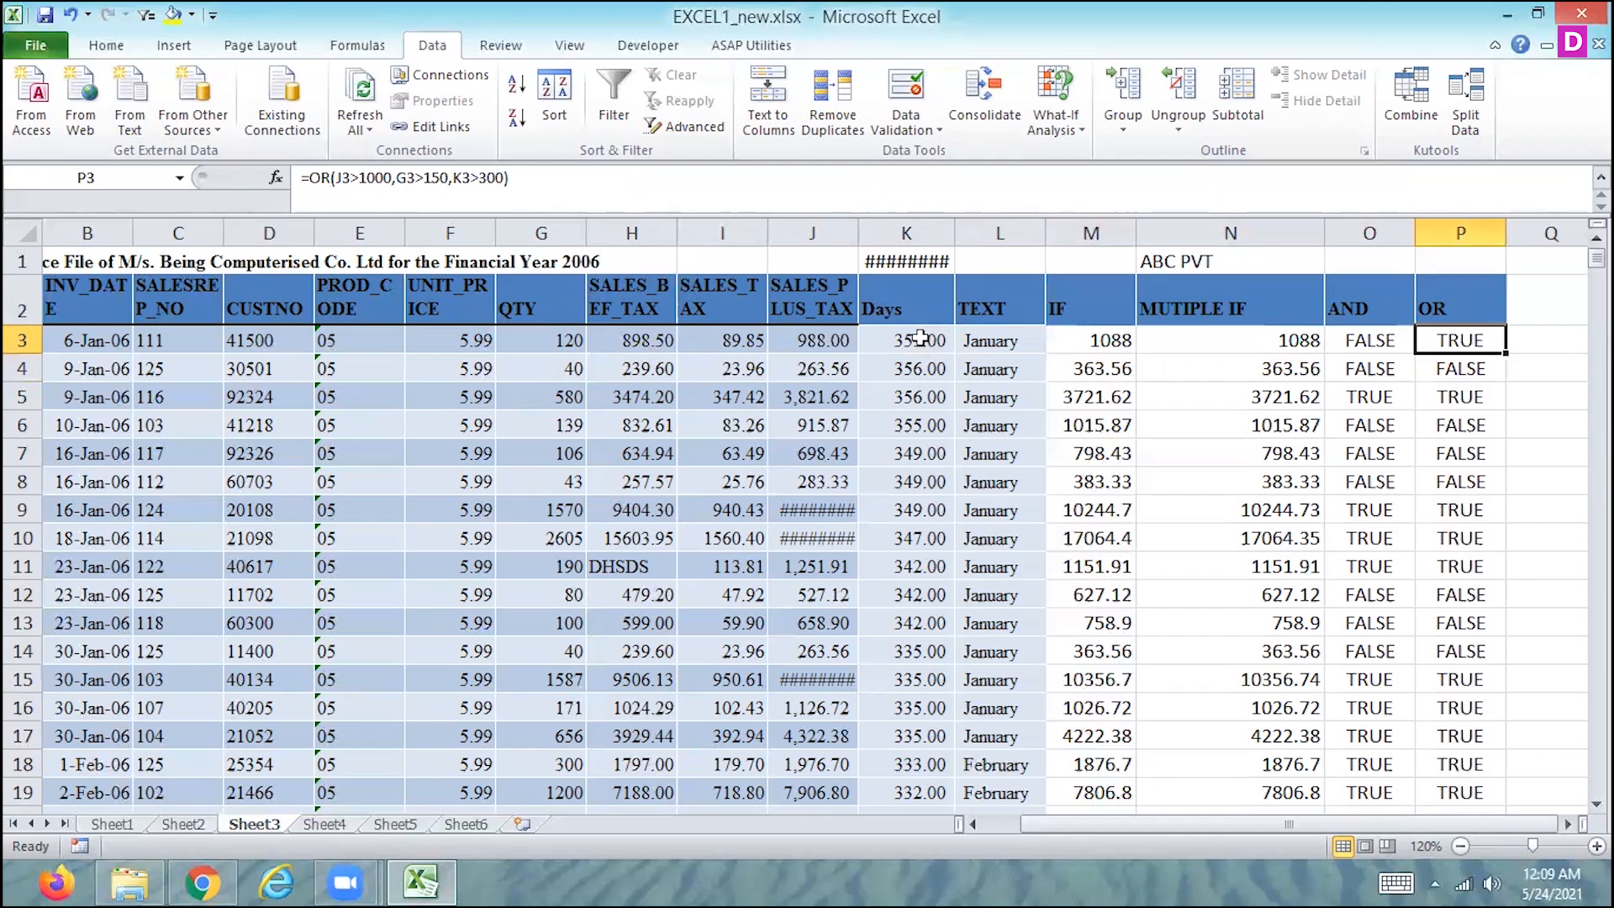
- Add the column header IF AND in Q2, beside the OR column
key(Right)
key(Up)
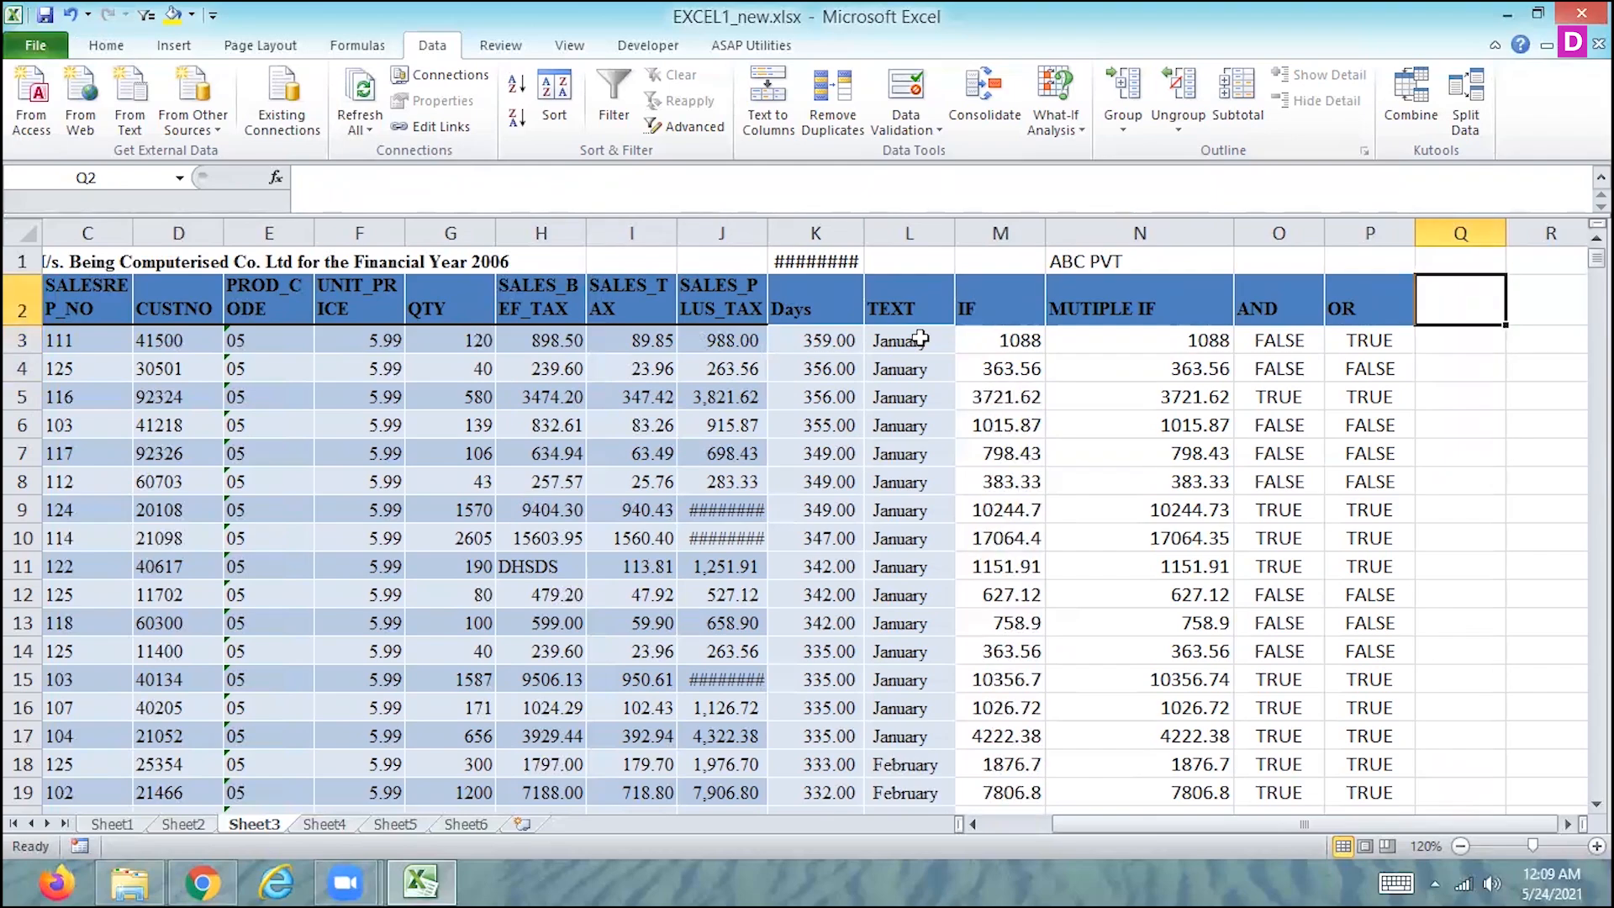
key(Left)
key(Left)
key(Left)
key(Left)
key(Right)
key(Right)
key(Right)
key(Right)
text(IF )
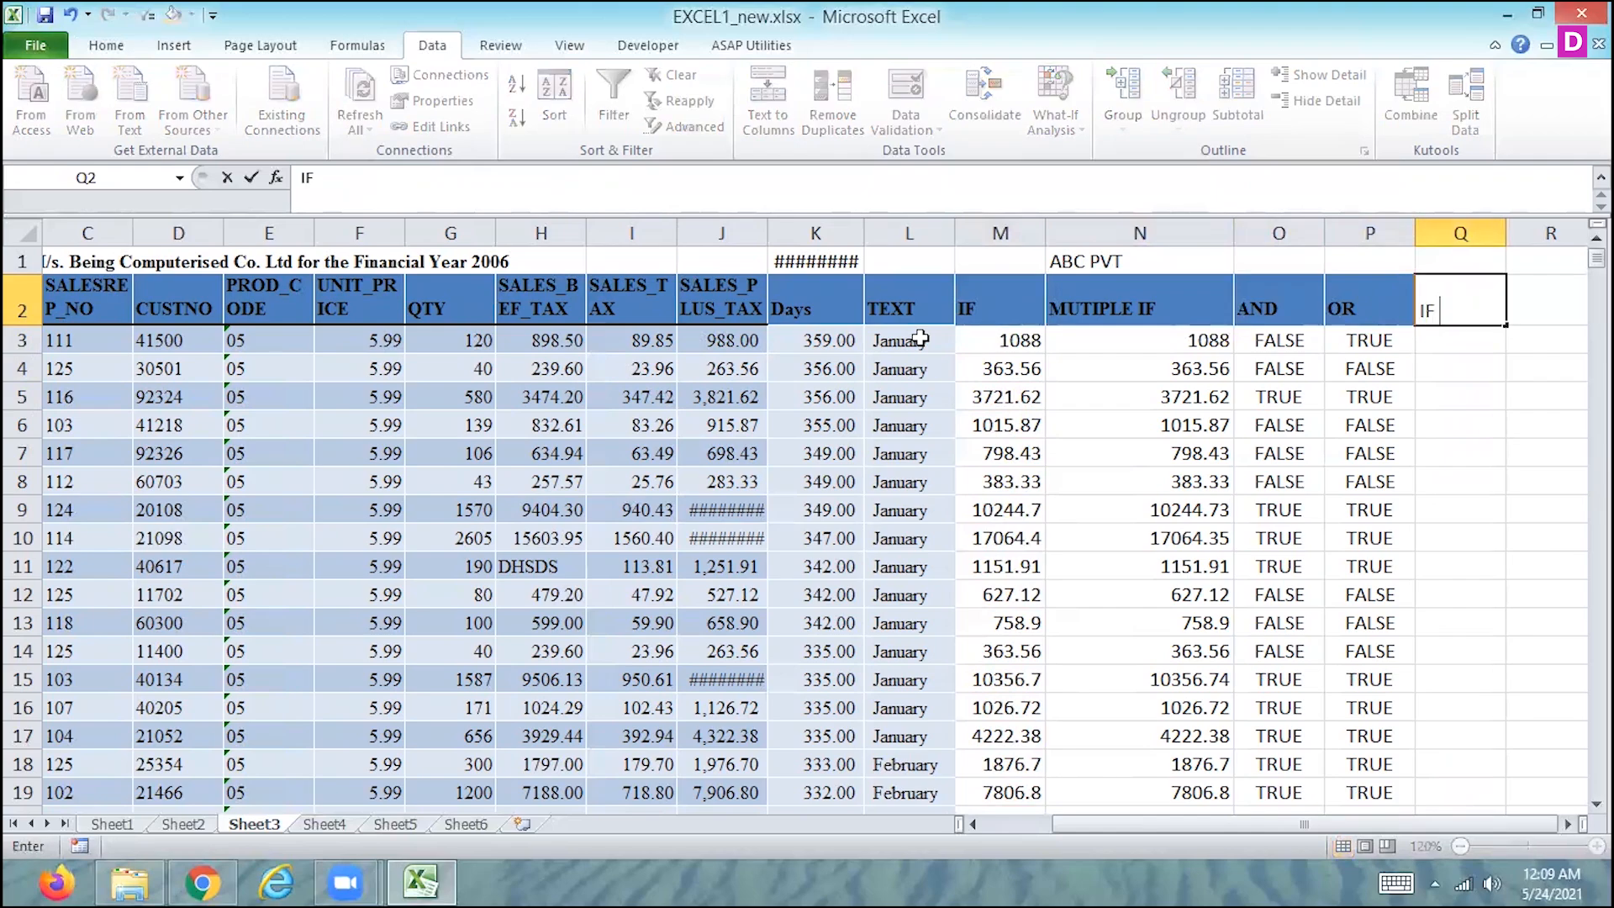
text(AND)
key(Return)
text(=IF()
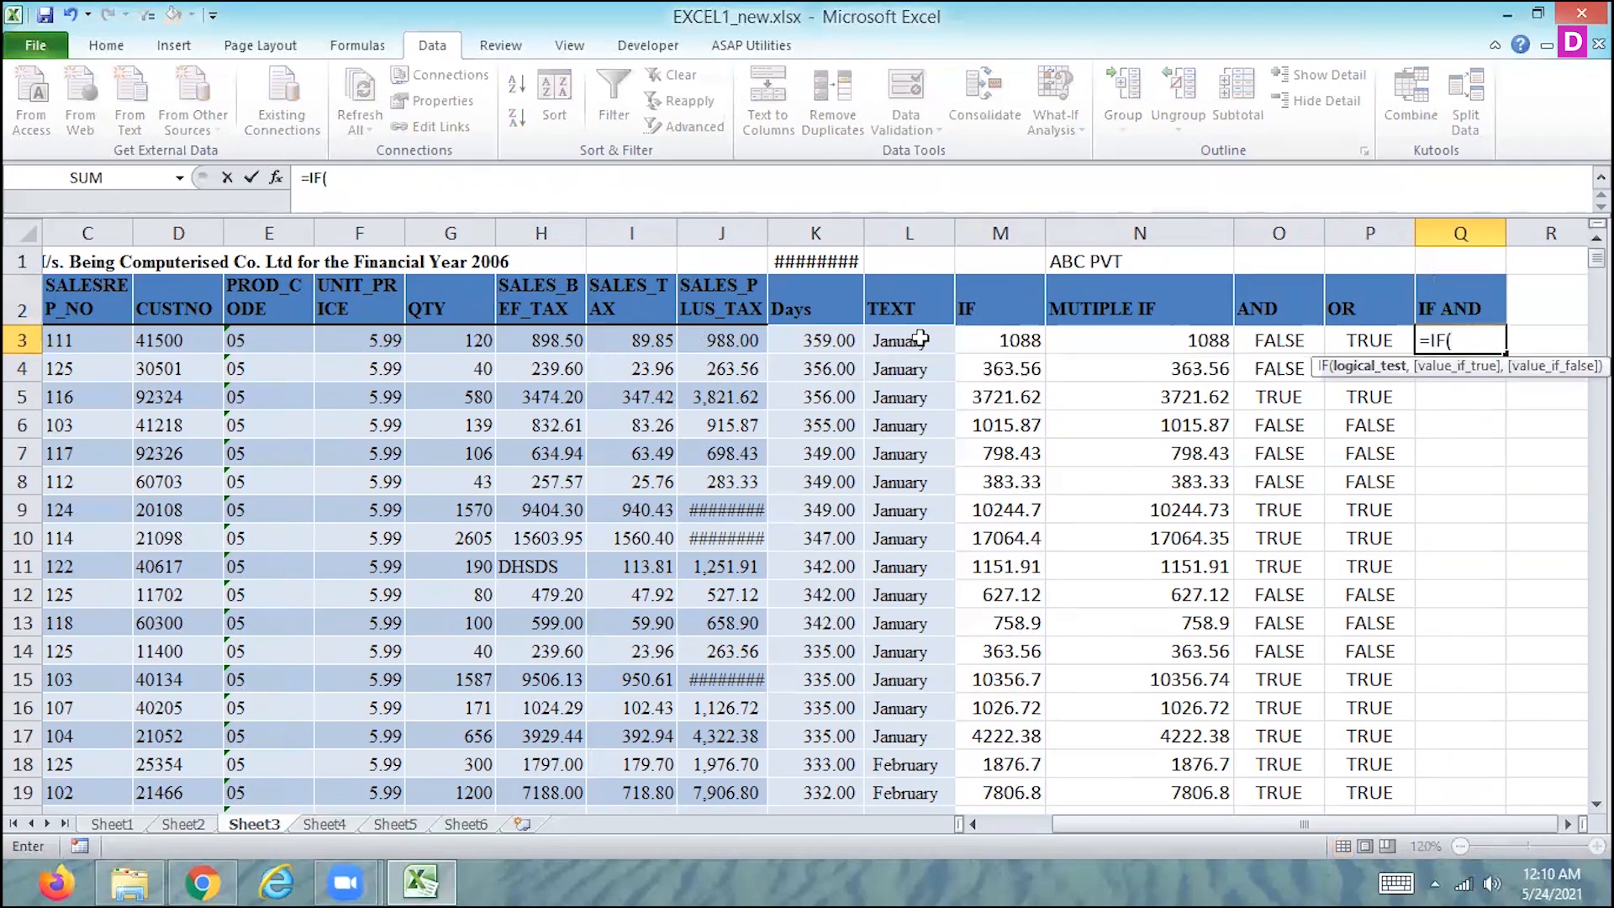
text(AND()
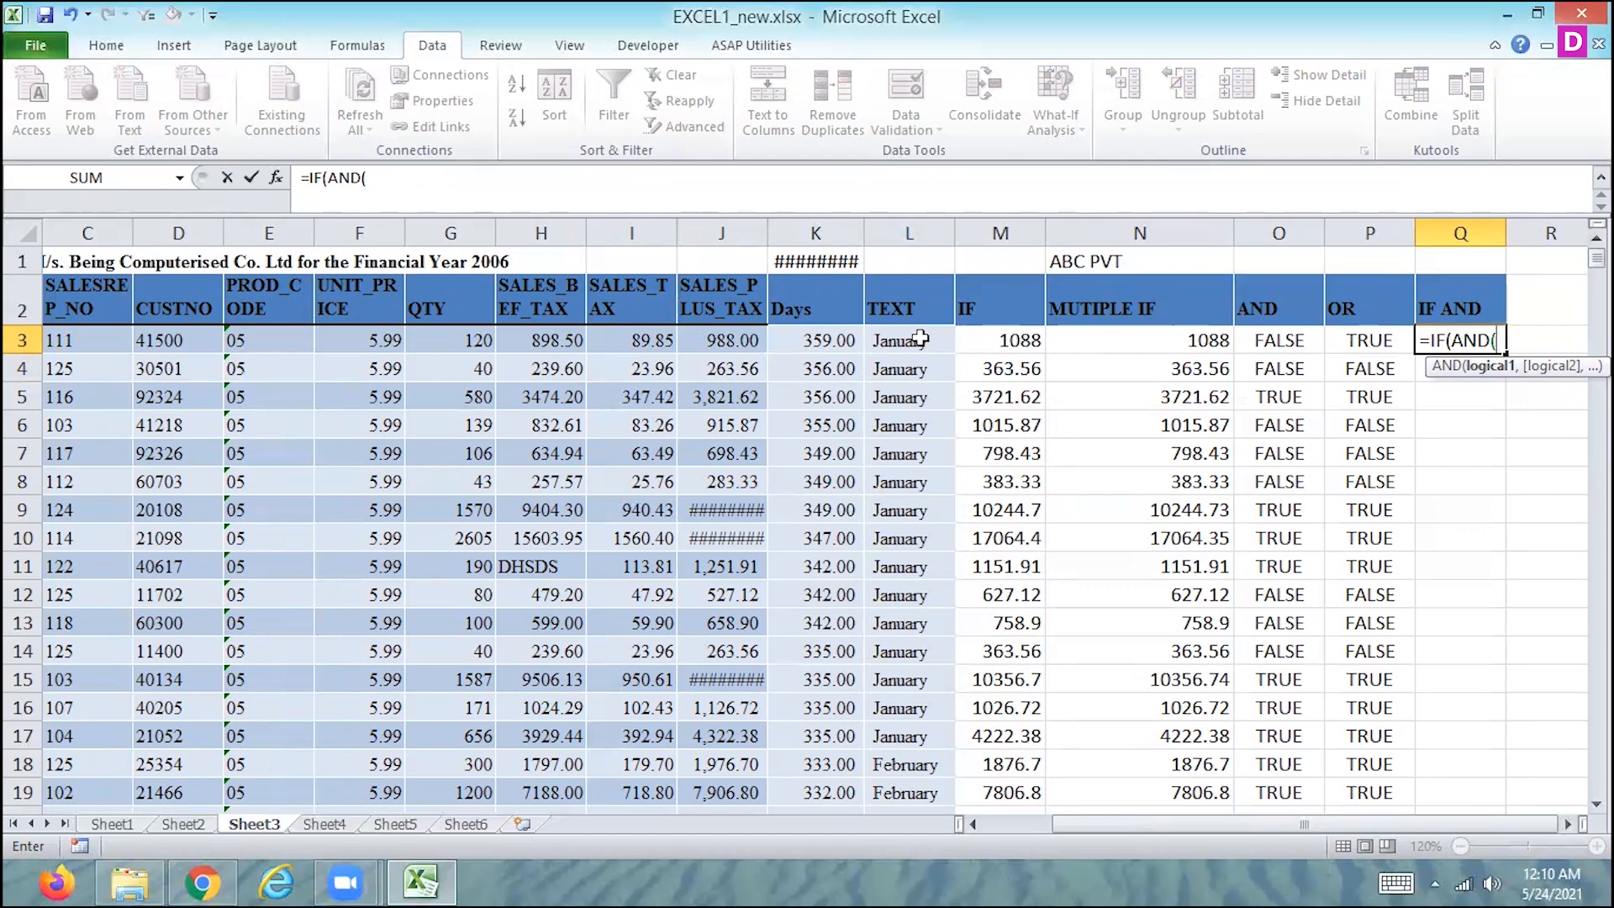
key(Escape)
key(Up)
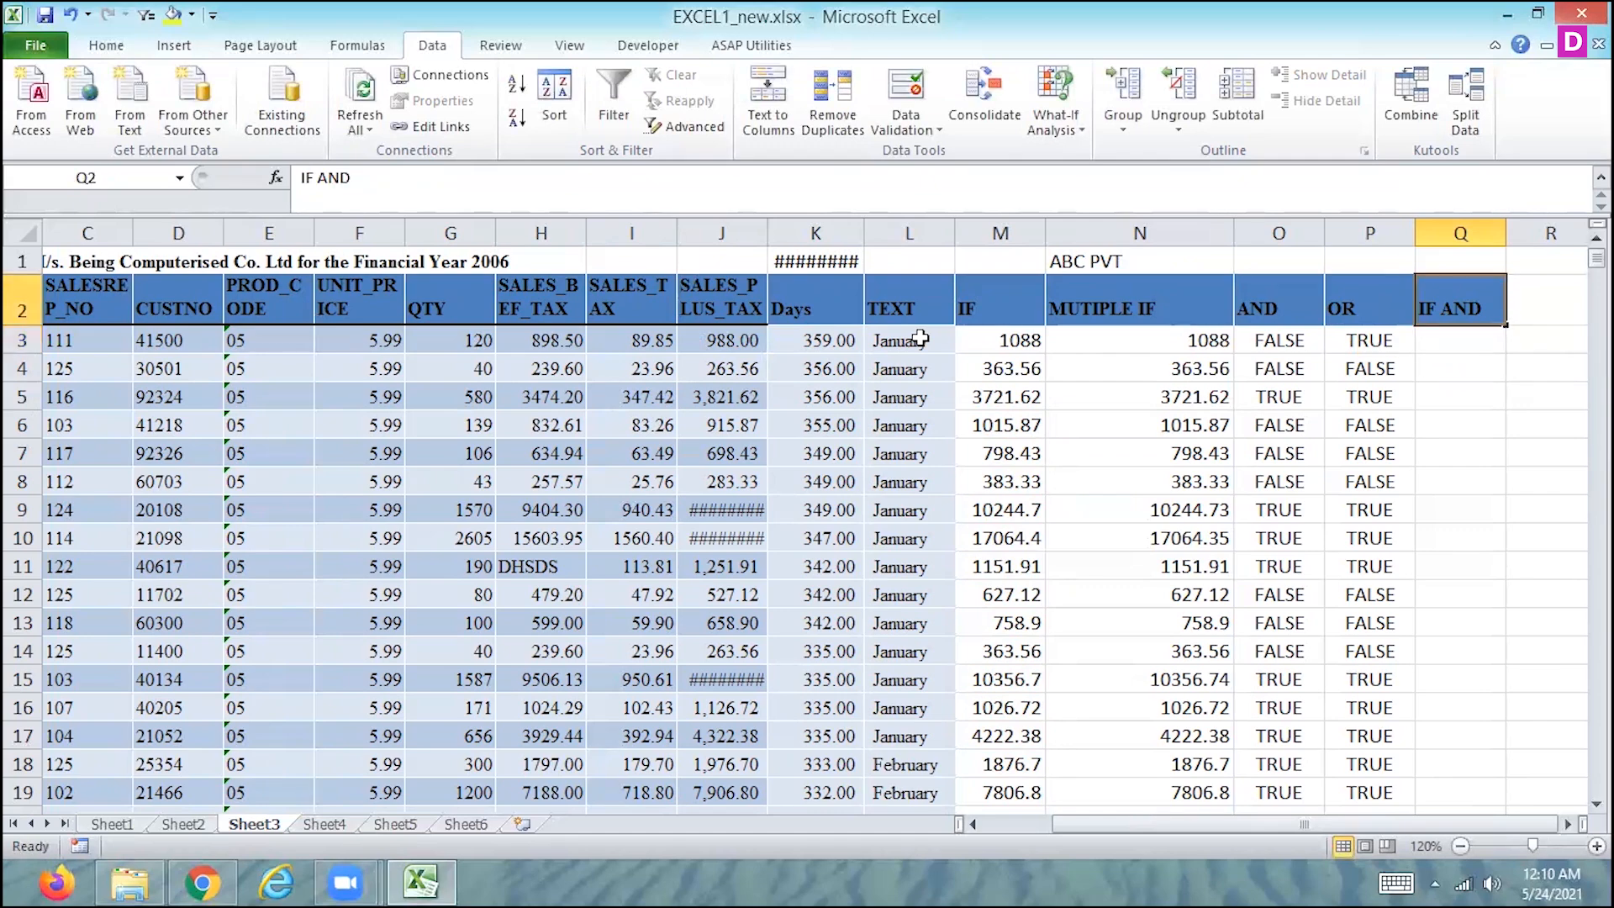
- Start a formula in Q3 that nests the AND function as the logical test of IF, beginning =IF(AND(
key(Down)
key(Left)
key(Left)
key(Left)
key(Right)
key(Right)
key(Right)
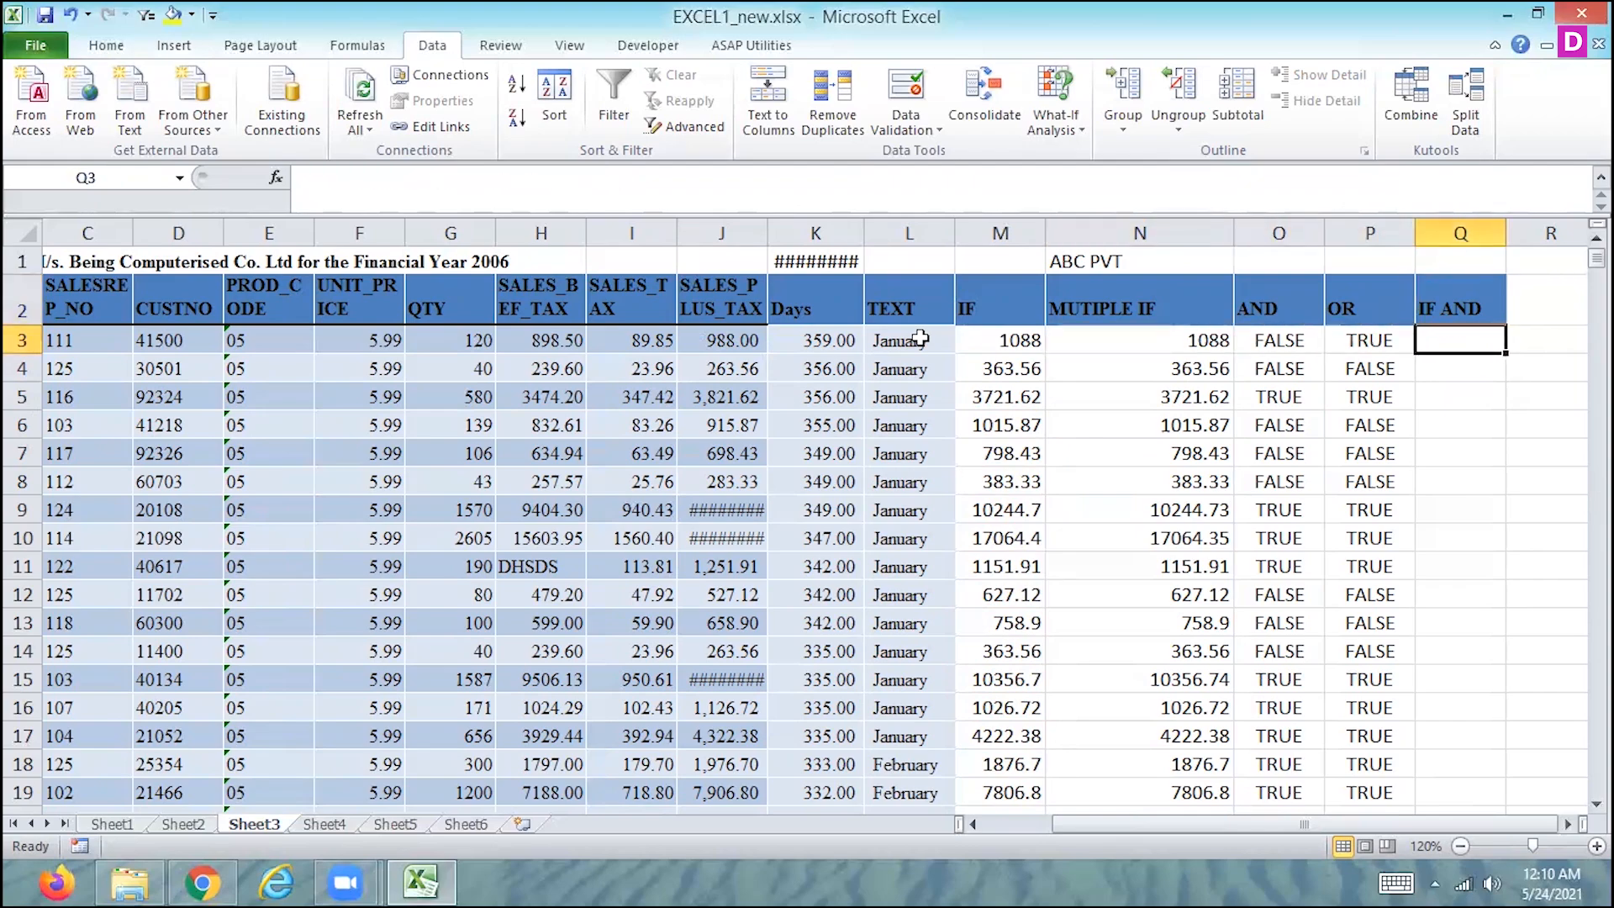
text(=I)
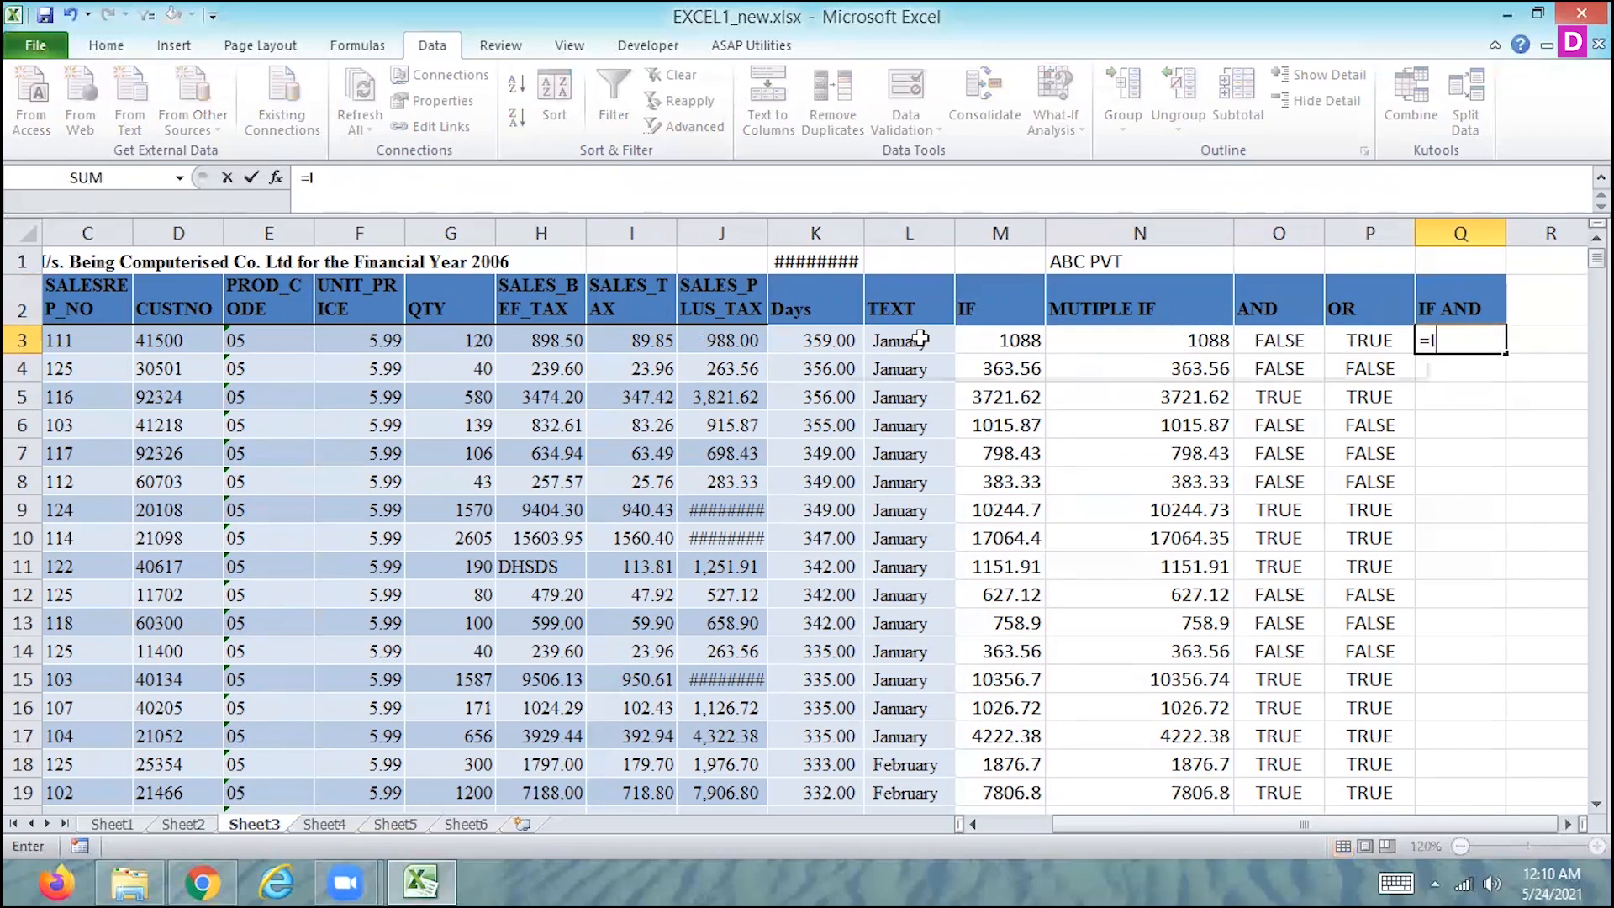
text(F(AND()
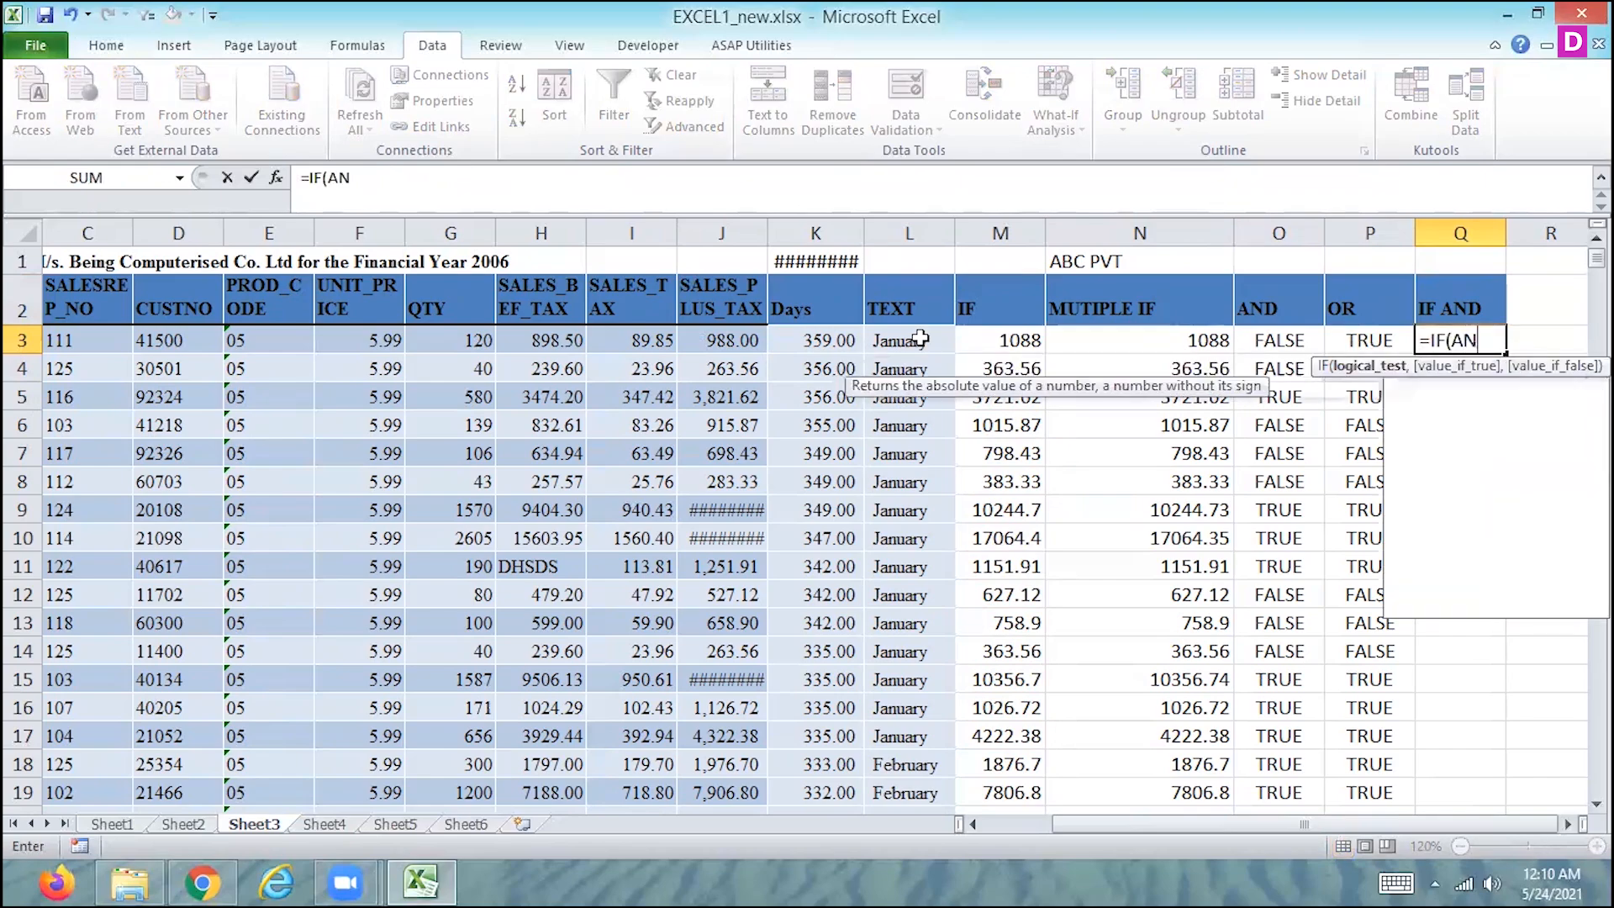
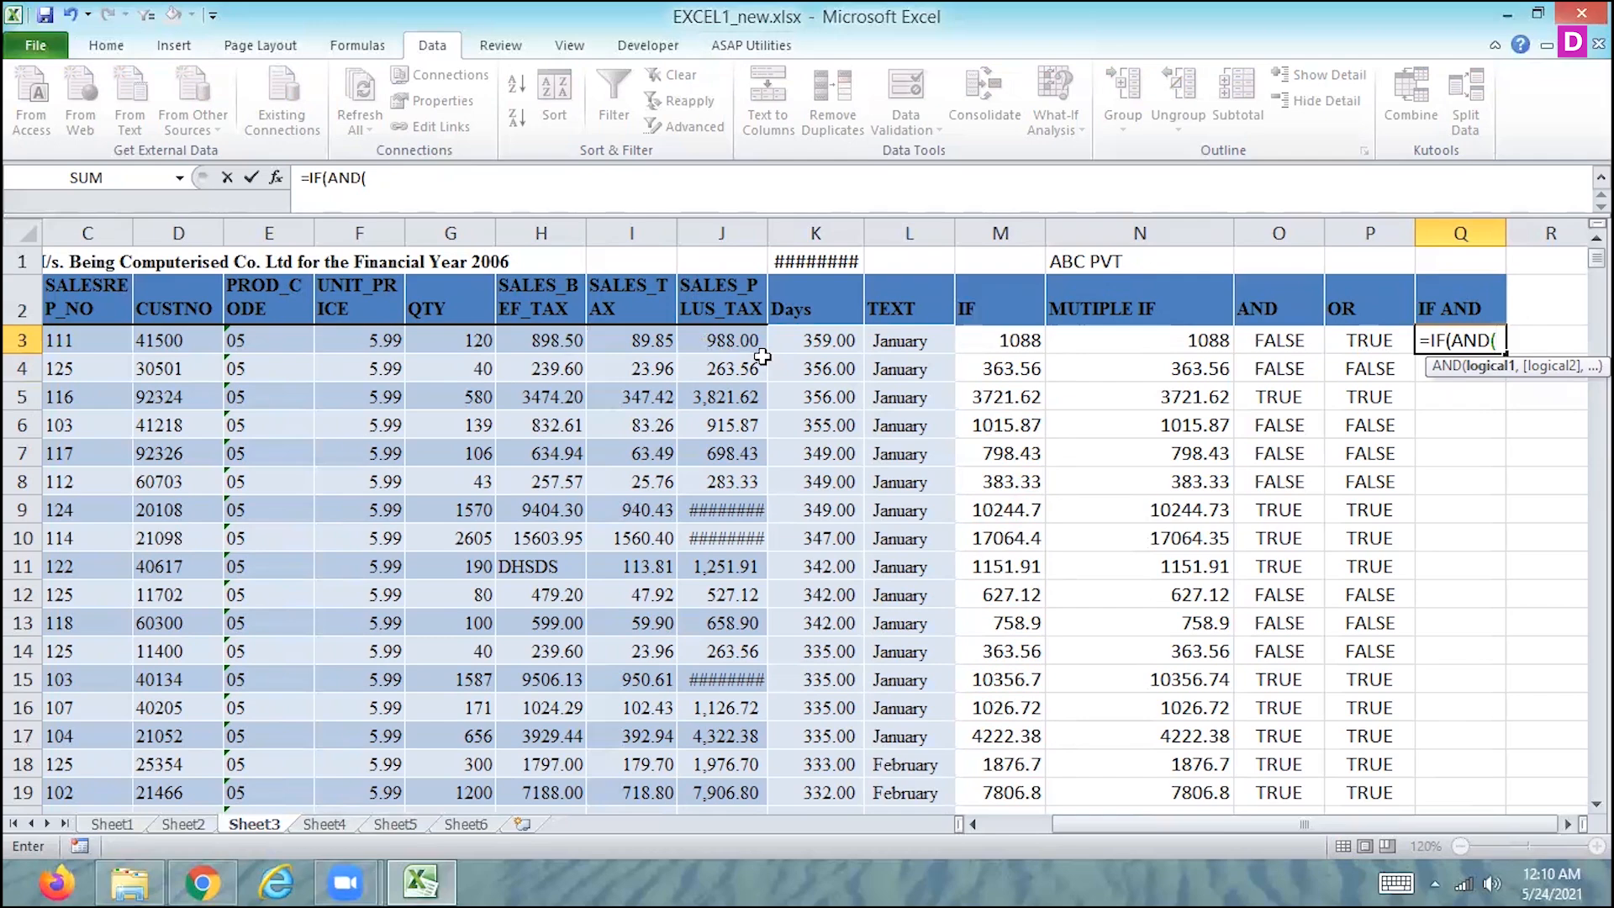
- Complete the AND test in Q3's formula with the conditions J3>1000 and G3>100
click(703, 342)
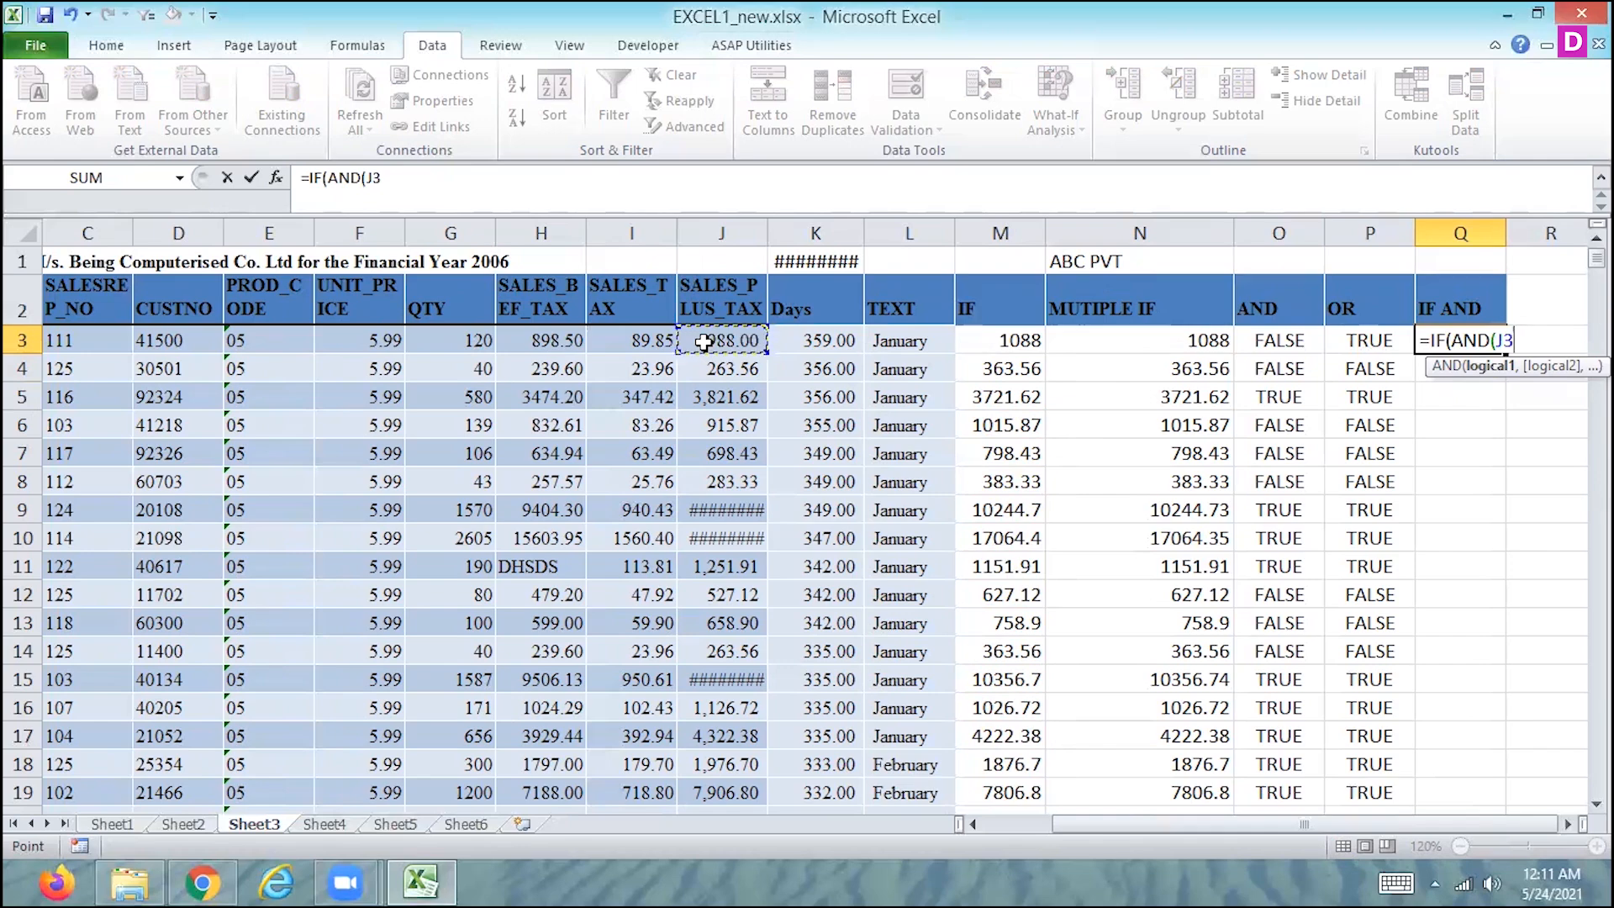
text(>1000)
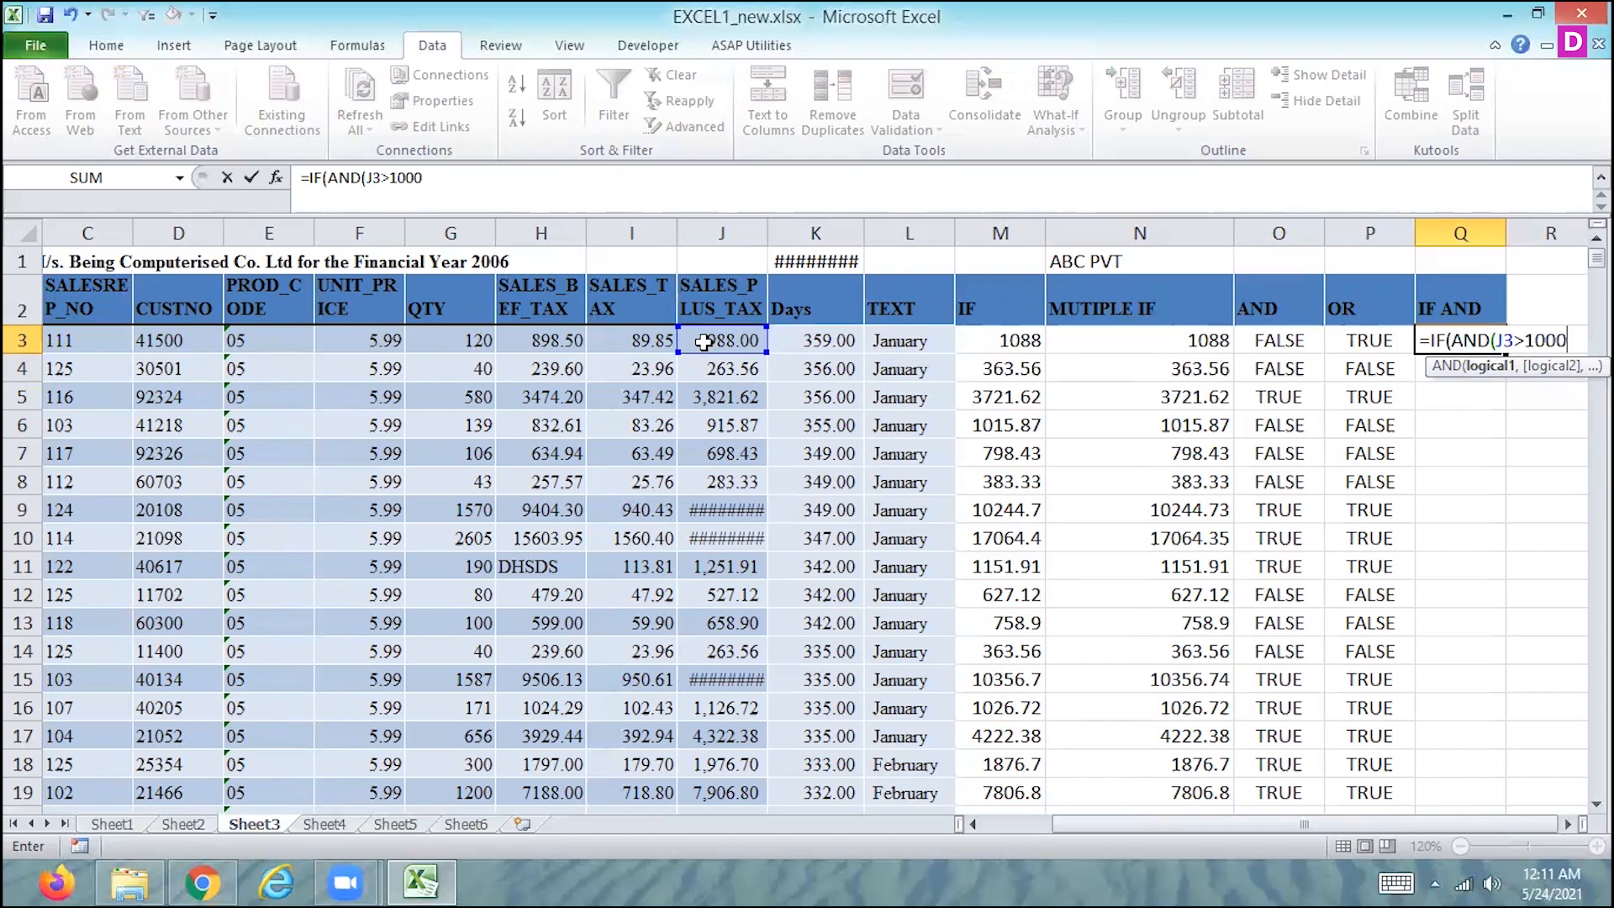
text(,)
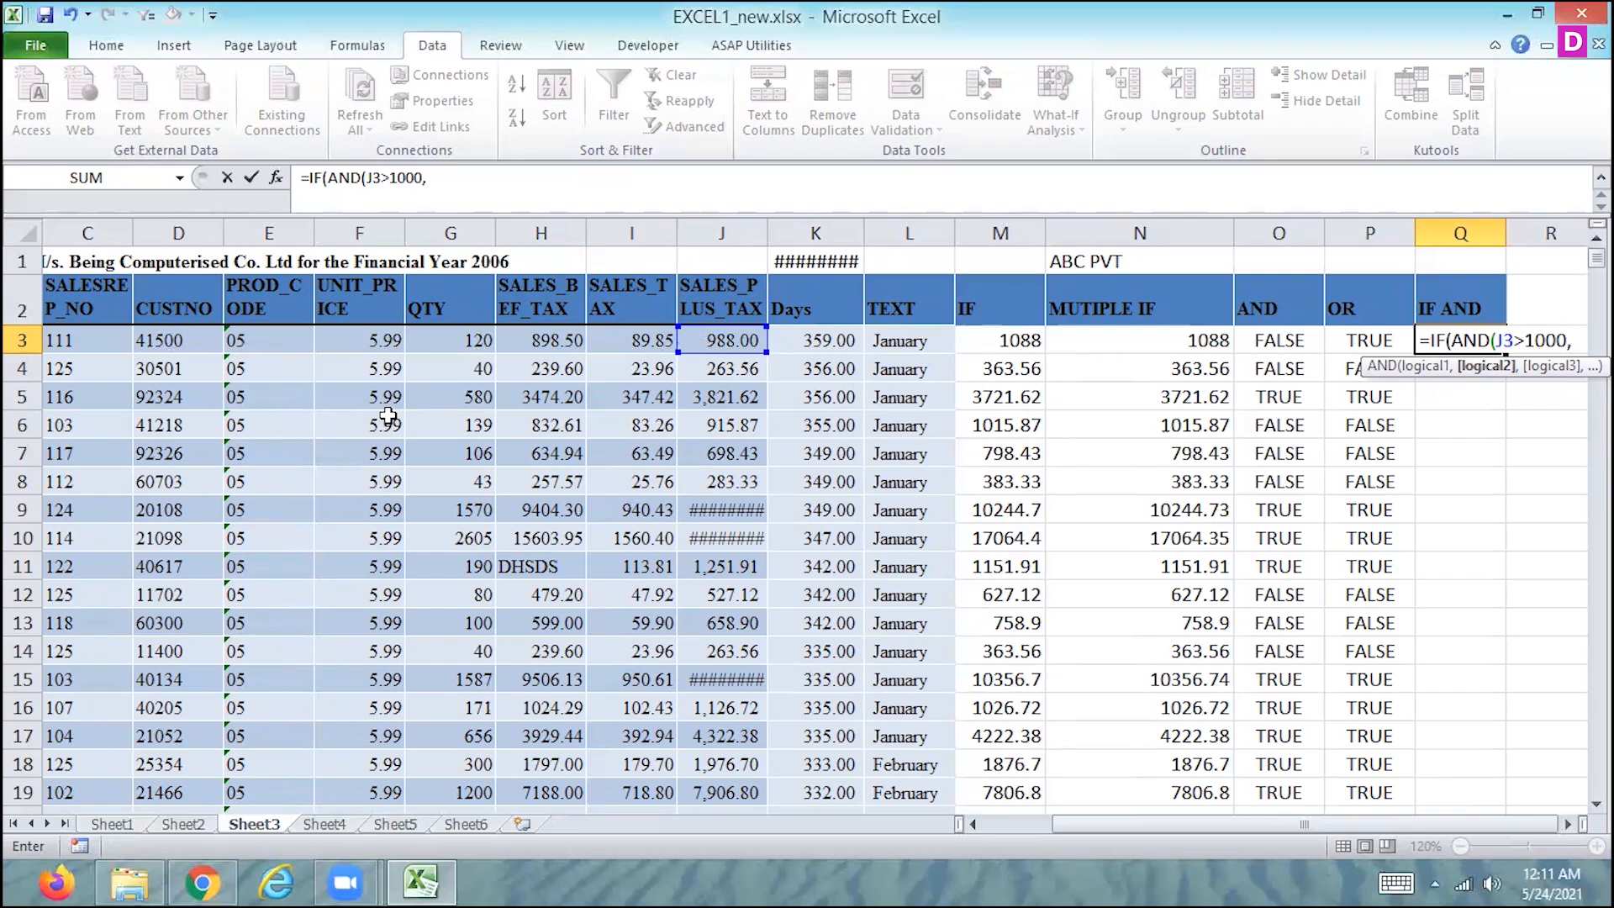
click(449, 340)
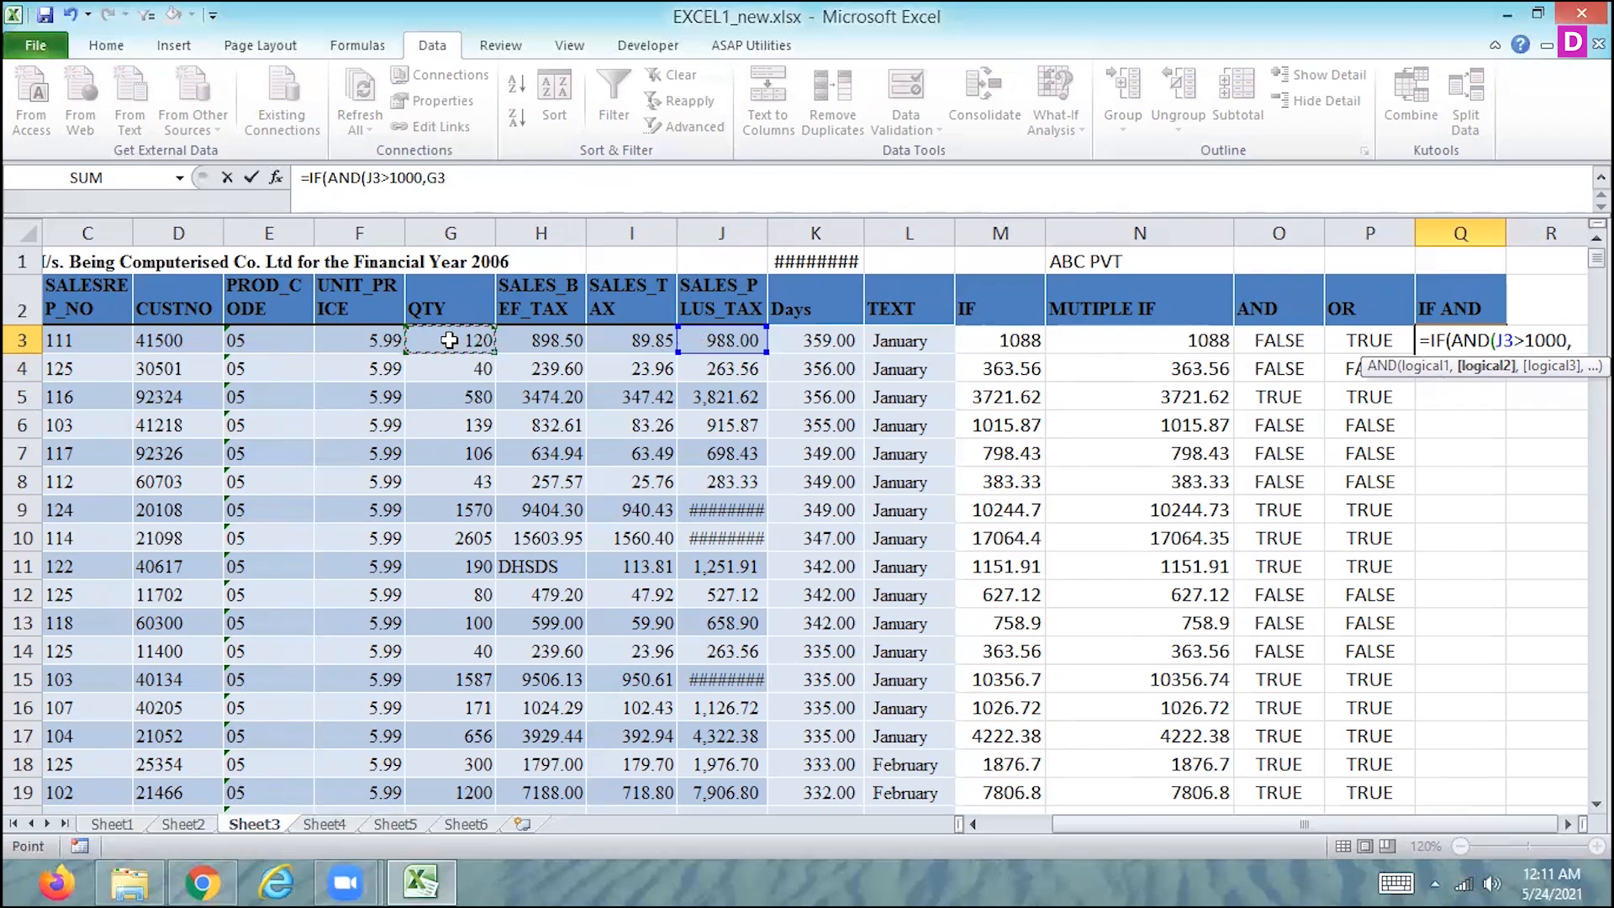
text(>100))
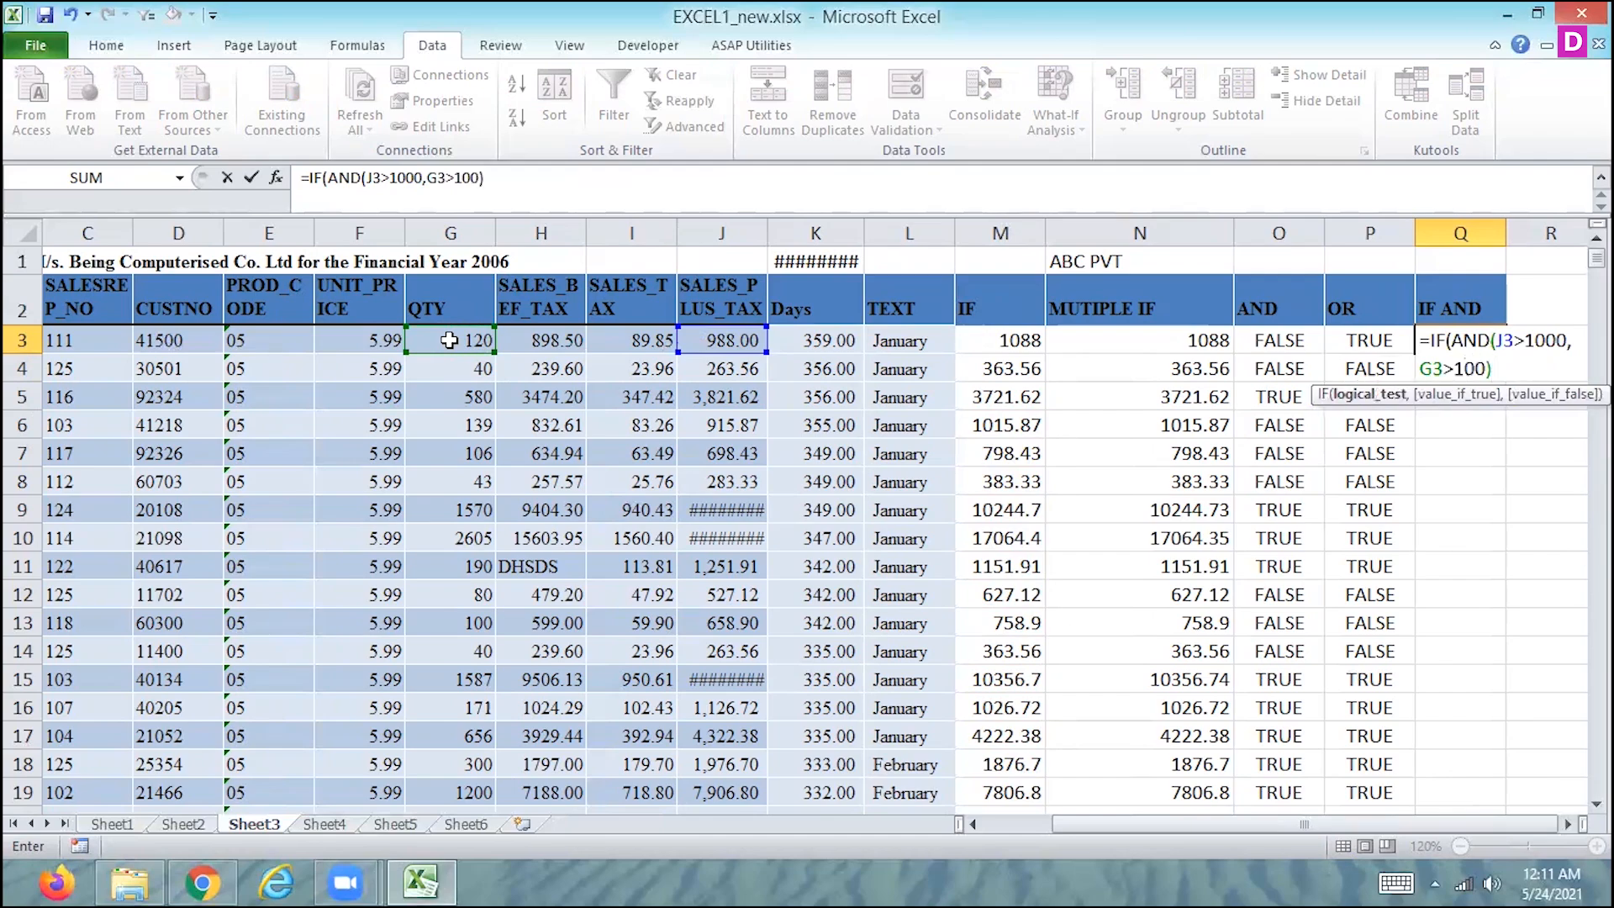
text(,)
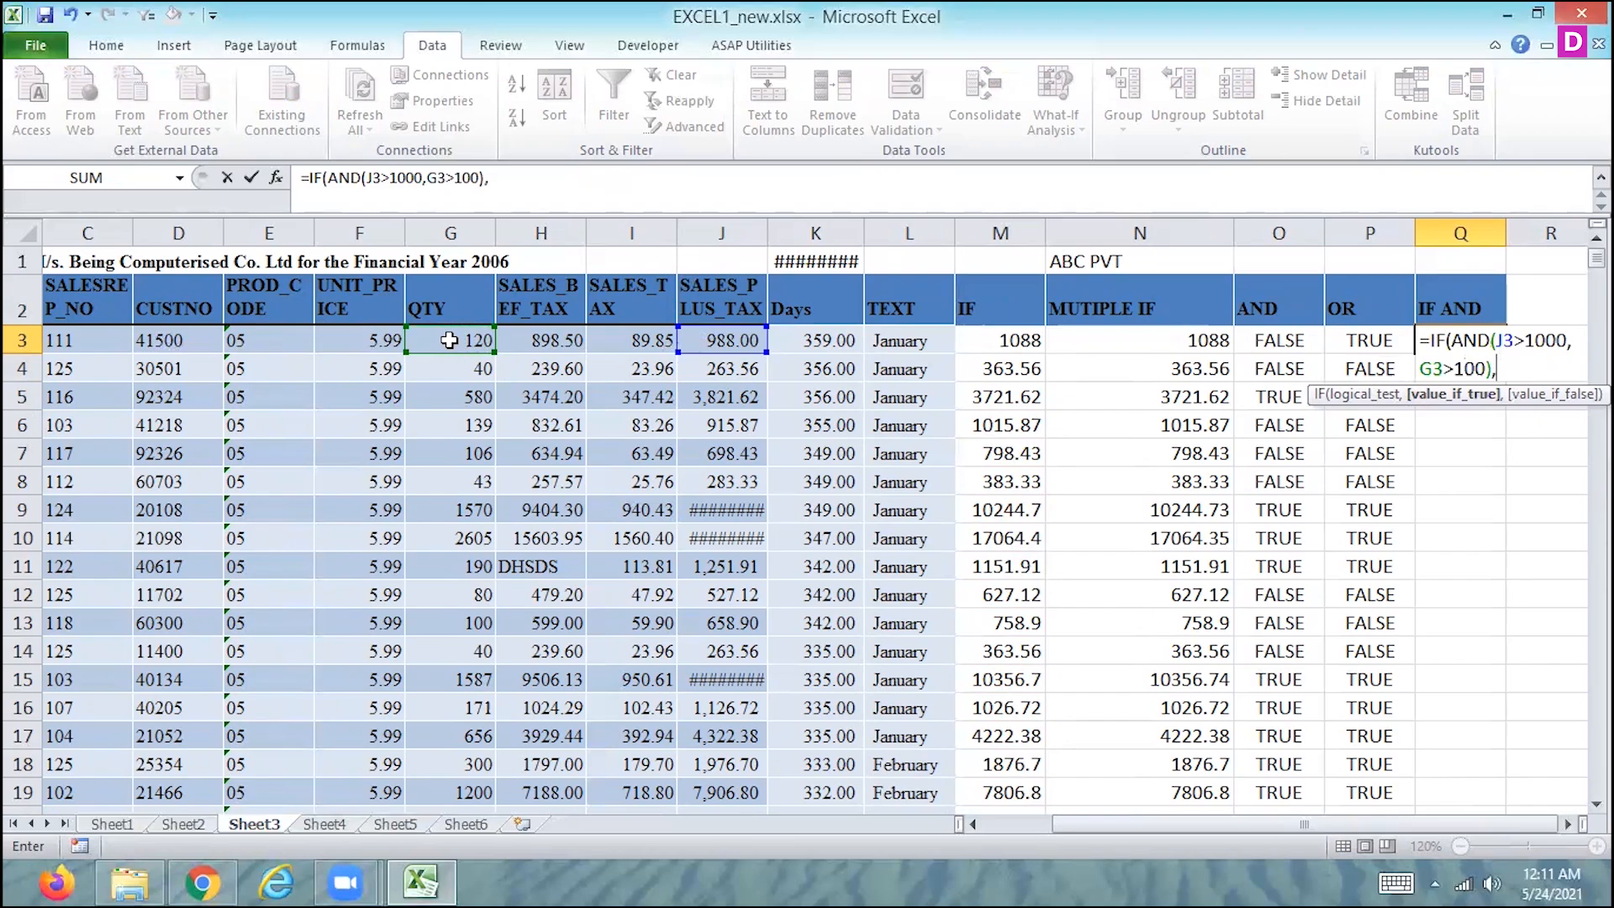
- Finish the Q3 IF formula with J3+100 if true and J3-100 if false, accepting the proposed closing parenthesis
click(738, 340)
text(+100,)
click(738, 340)
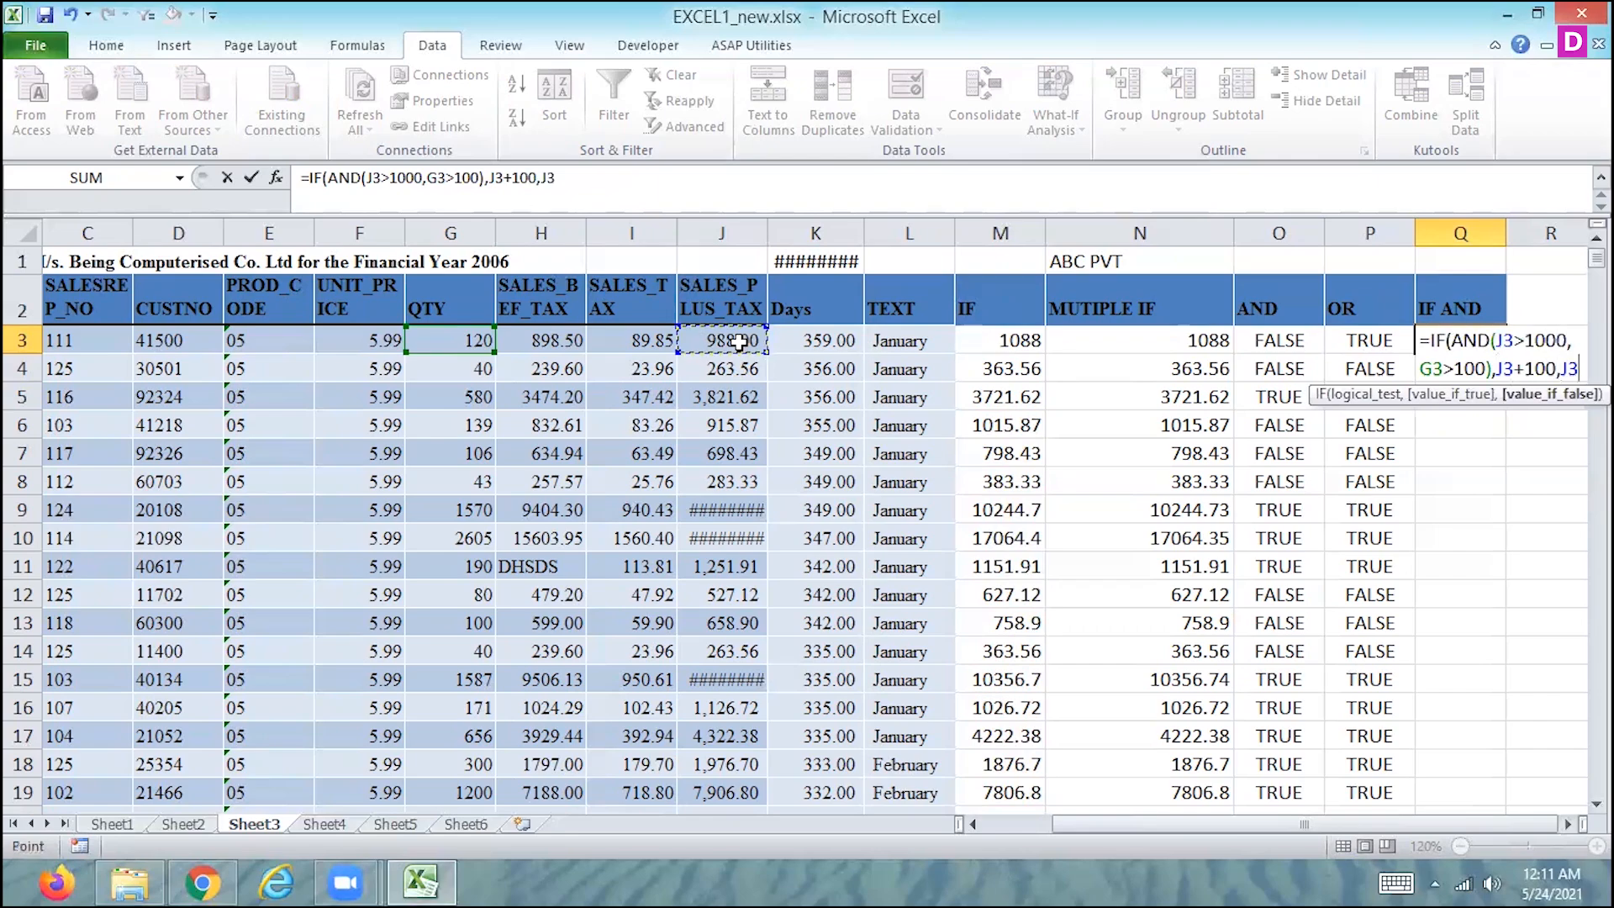
text(-100)
key(Return)
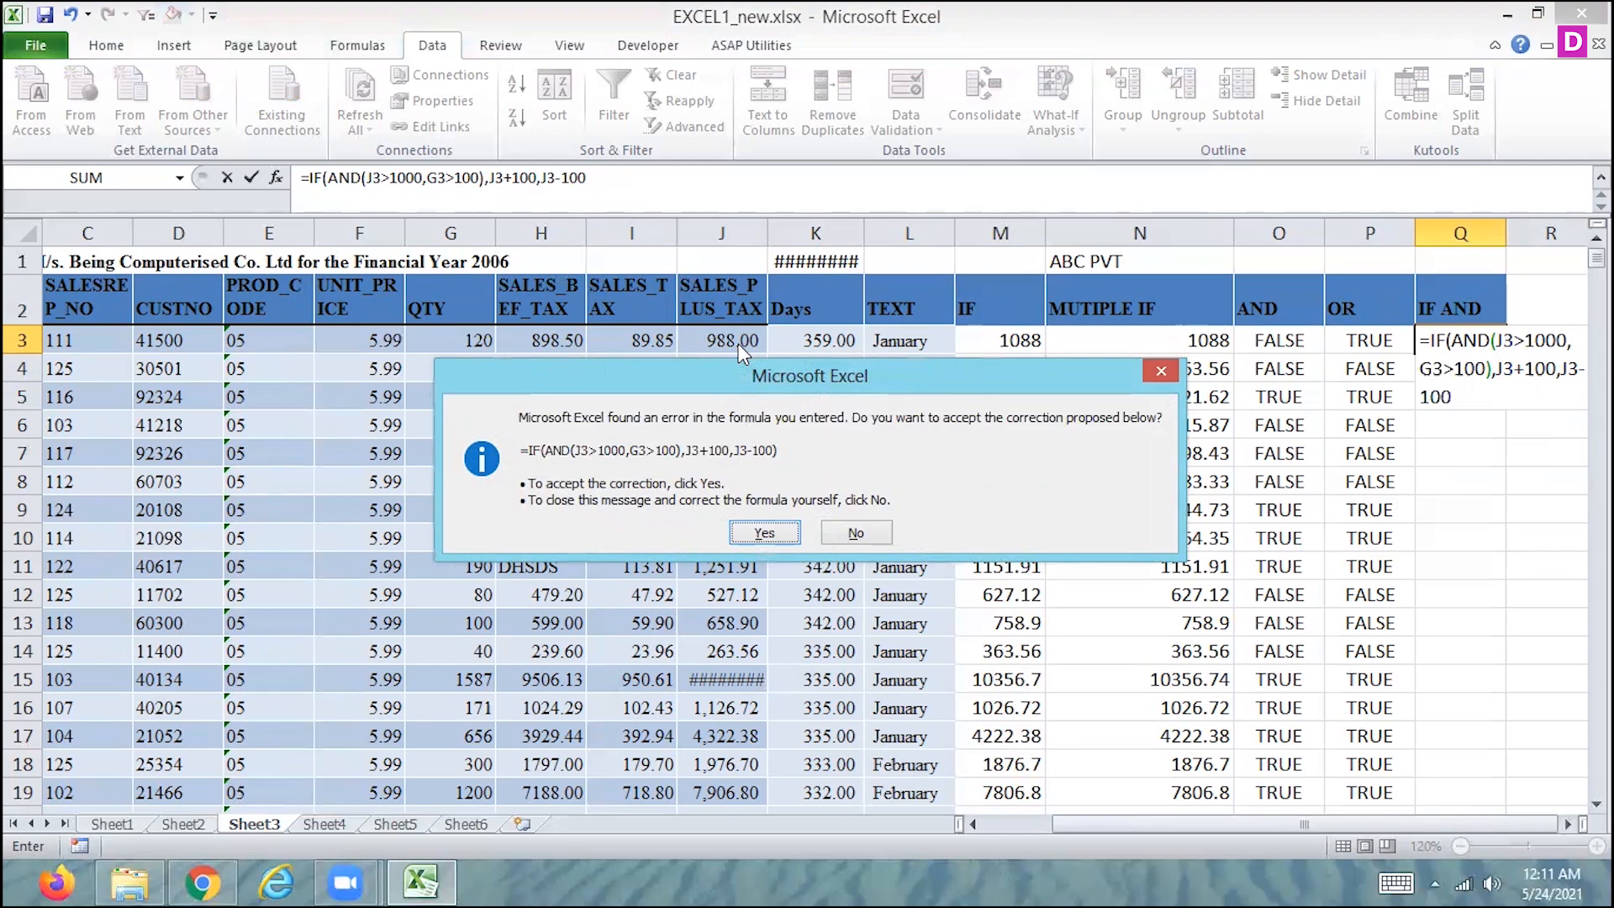
key(Return)
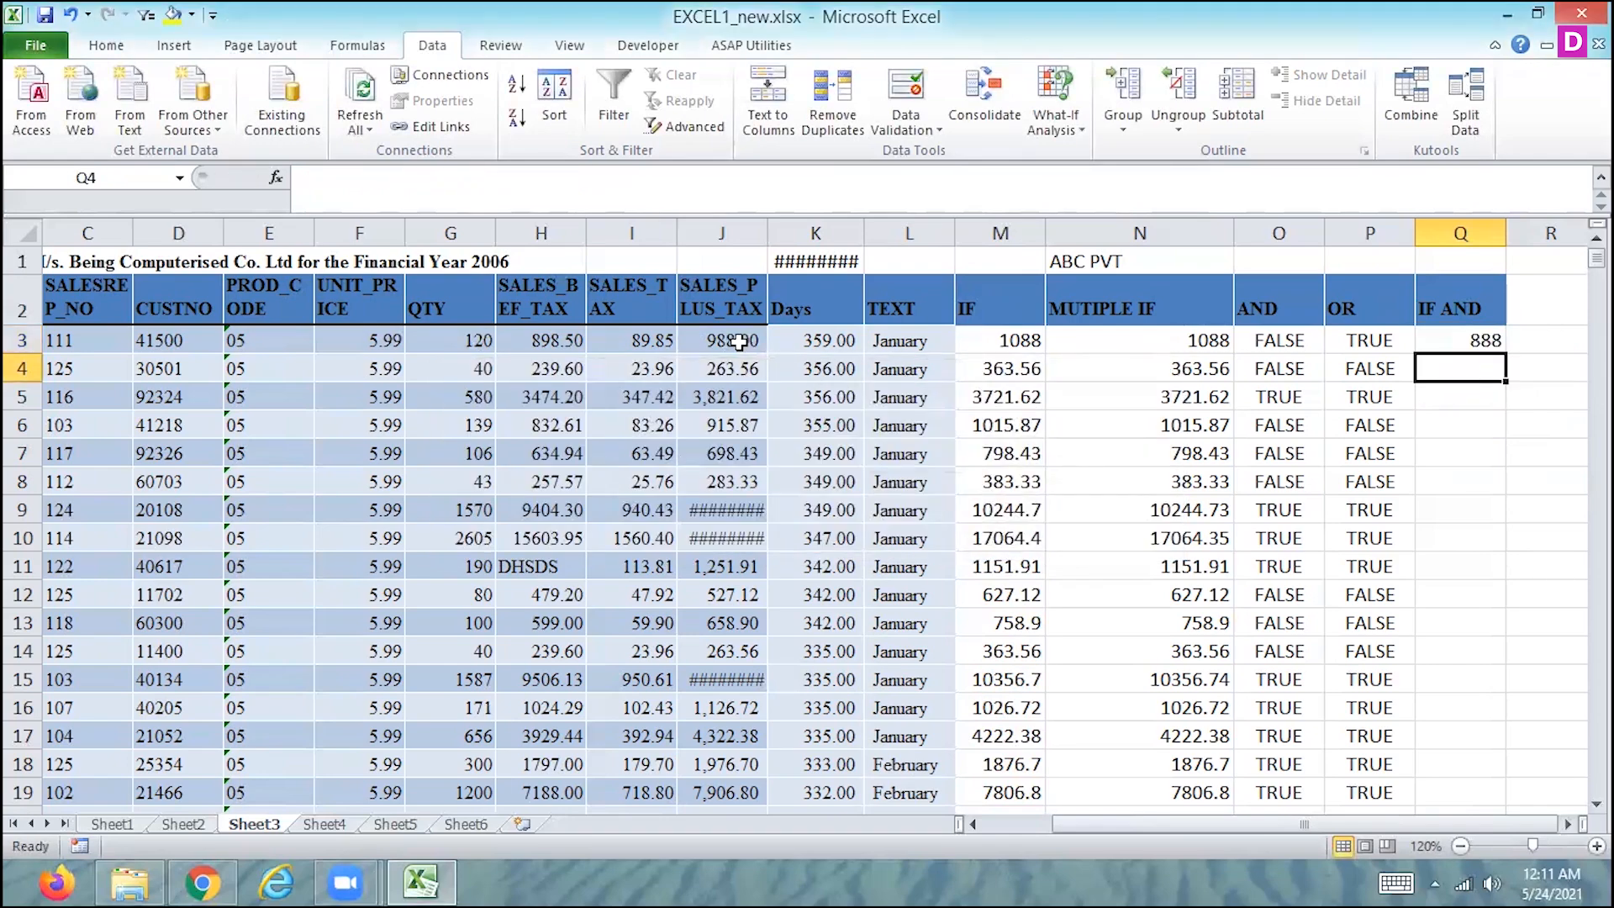
- Compare the IF AND formula in Q3 with the IF formula in M3 and the other logical results in row 3
key(Up)
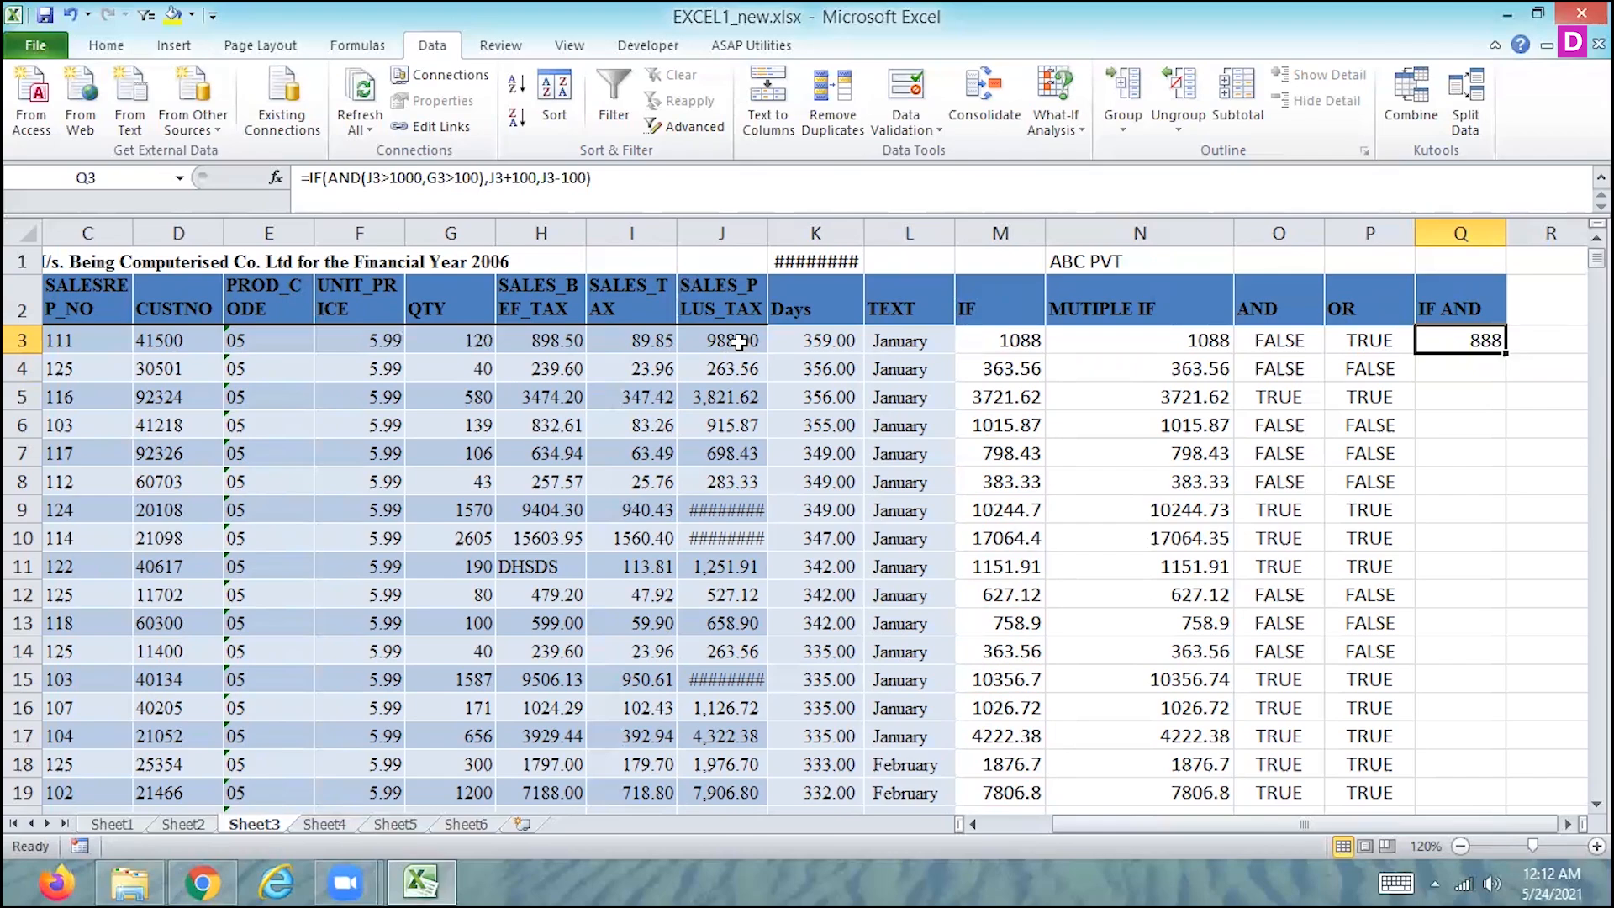
key(Left)
key(Left)
key(Right)
key(Right)
key(Left)
key(Left)
key(Left)
key(Left)
key(Left)
key(Left)
key(Left)
key(Left)
key(Left)
key(Left)
key(Left)
key(Right)
key(Right)
key(Right)
key(Right)
key(Right)
key(Right)
key(Right)
key(Right)
key(Right)
key(Right)
key(Right)
key(Right)
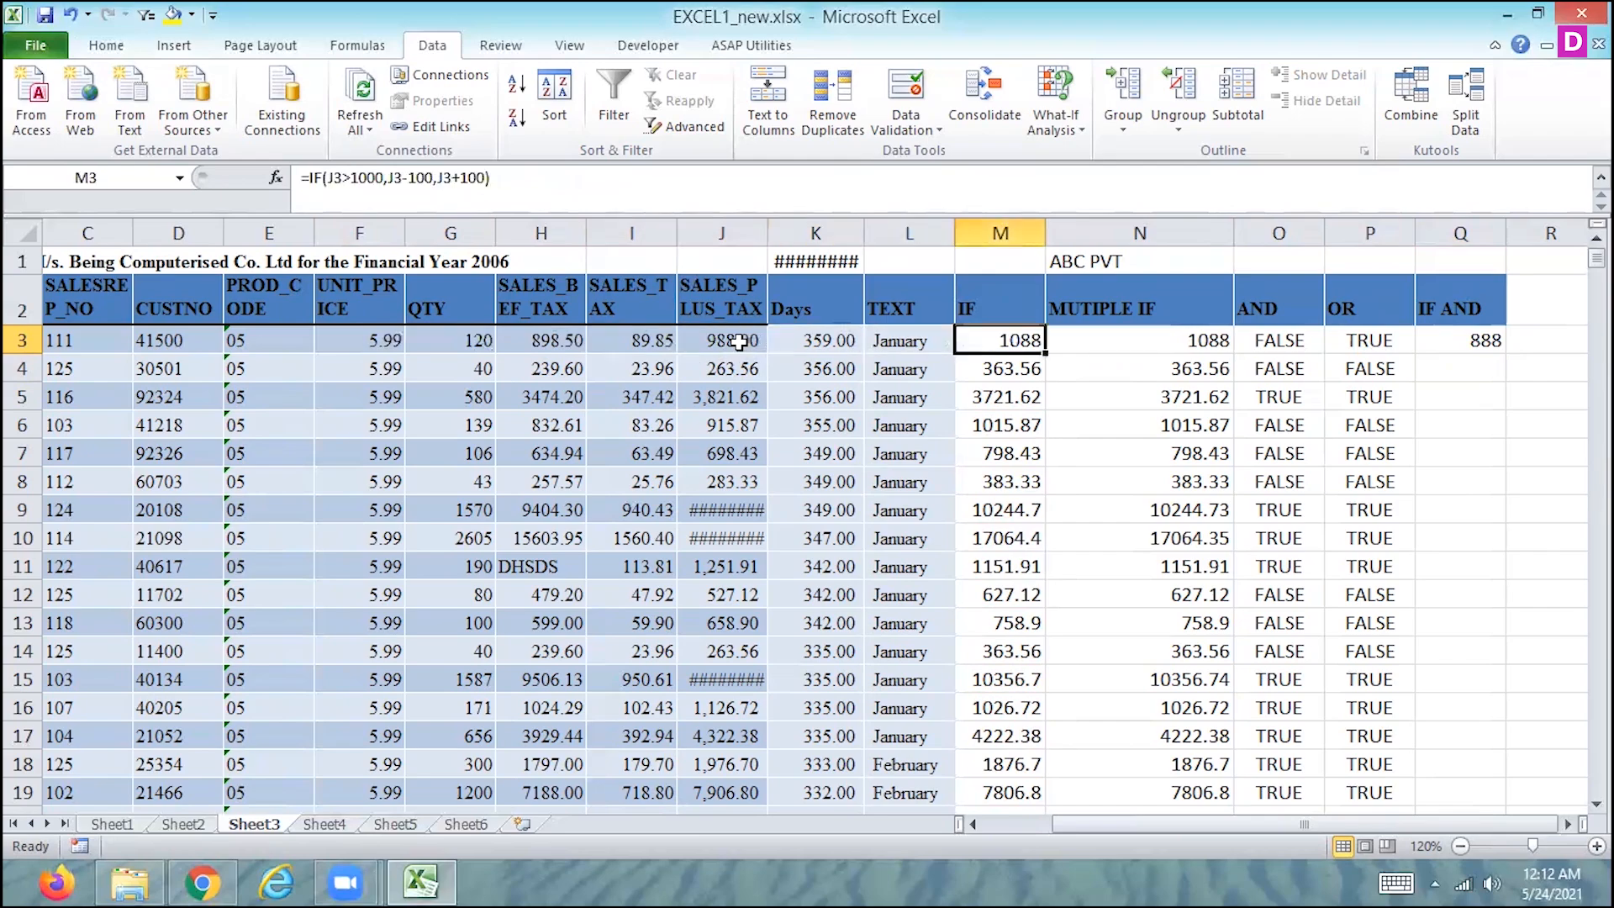
key(Left)
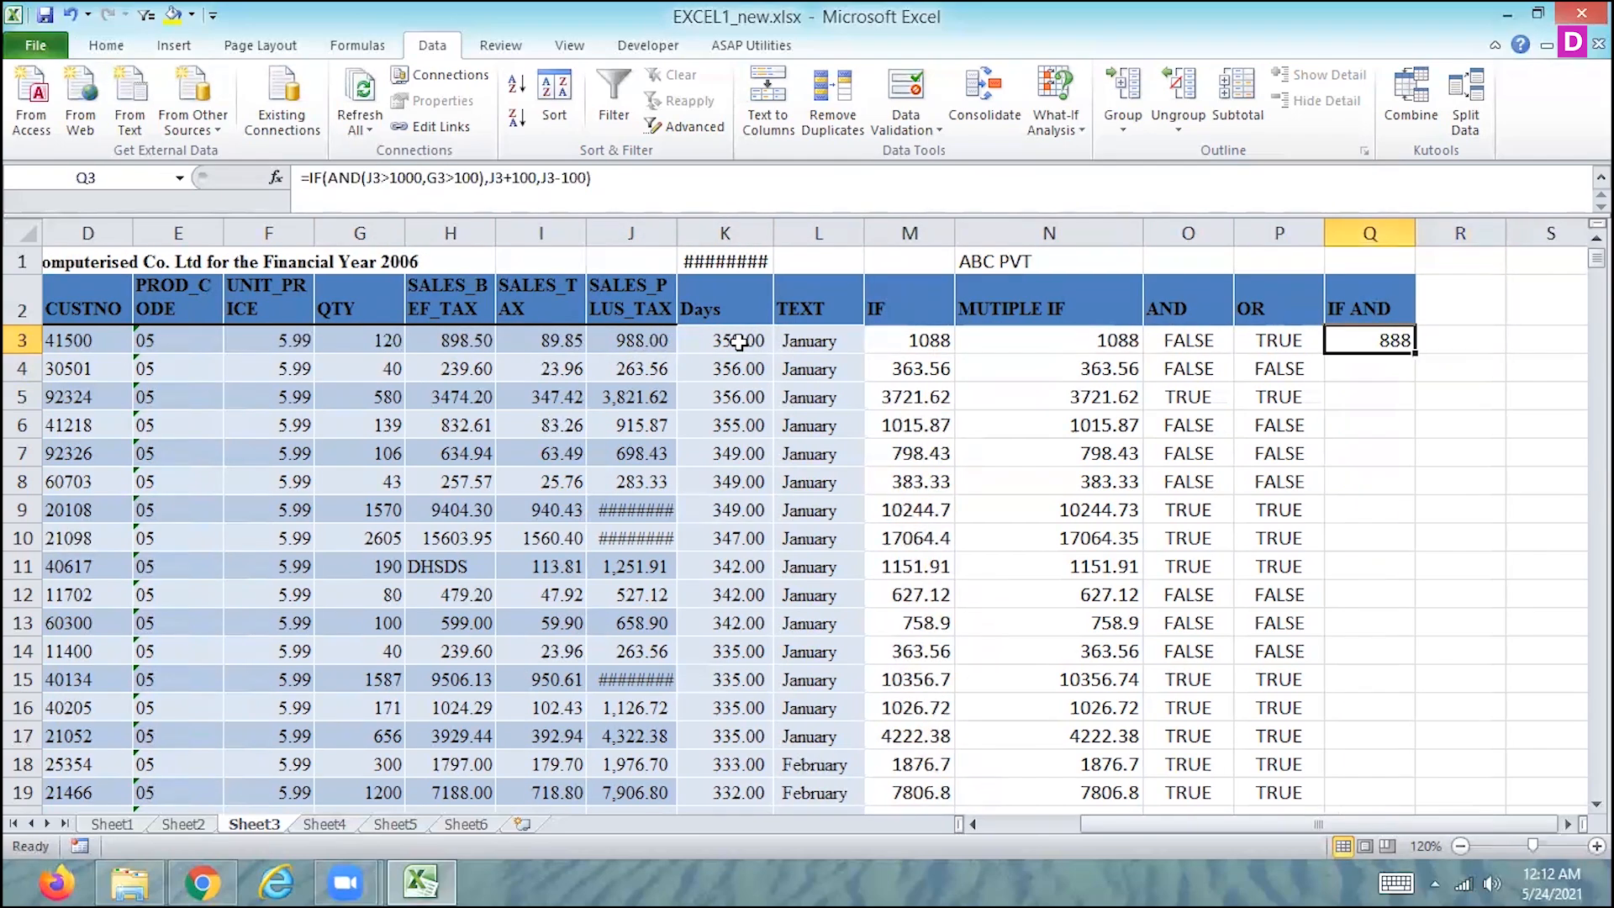
- Change Q3's formula to return J3-100 if true and J3+100 if false, and fill it down the IF AND column
click(533, 177)
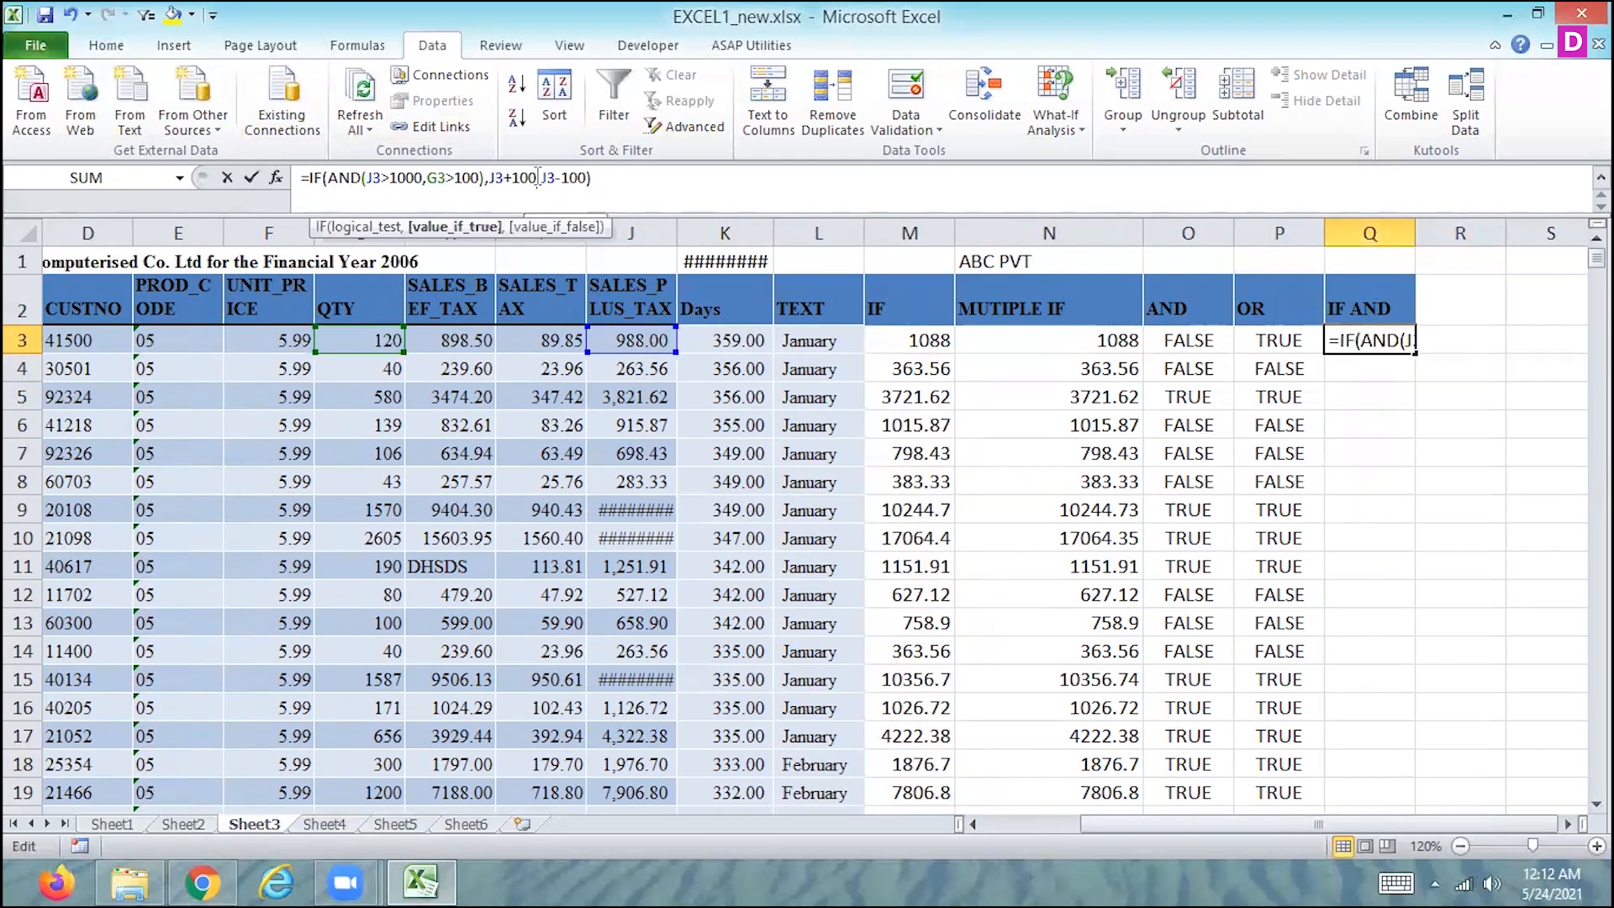
key(BackSpace)
text(-)
key(Right)
key(Right)
key(Right)
key(Right)
key(Right)
key(Right)
key(Right)
key(BackSpace)
text(+)
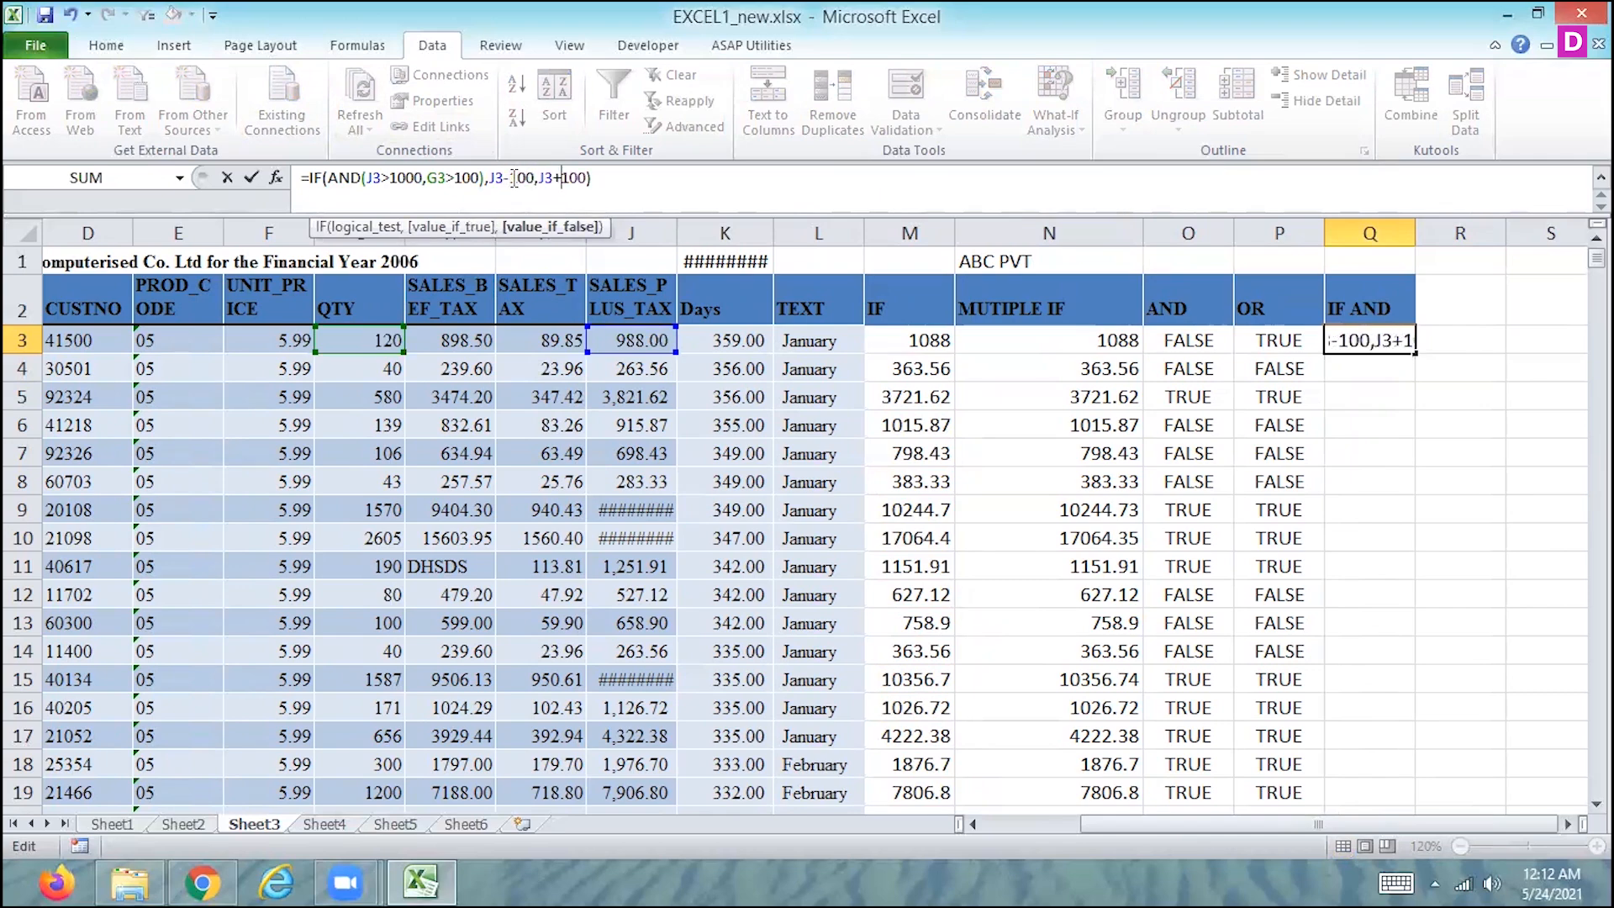
key(Return)
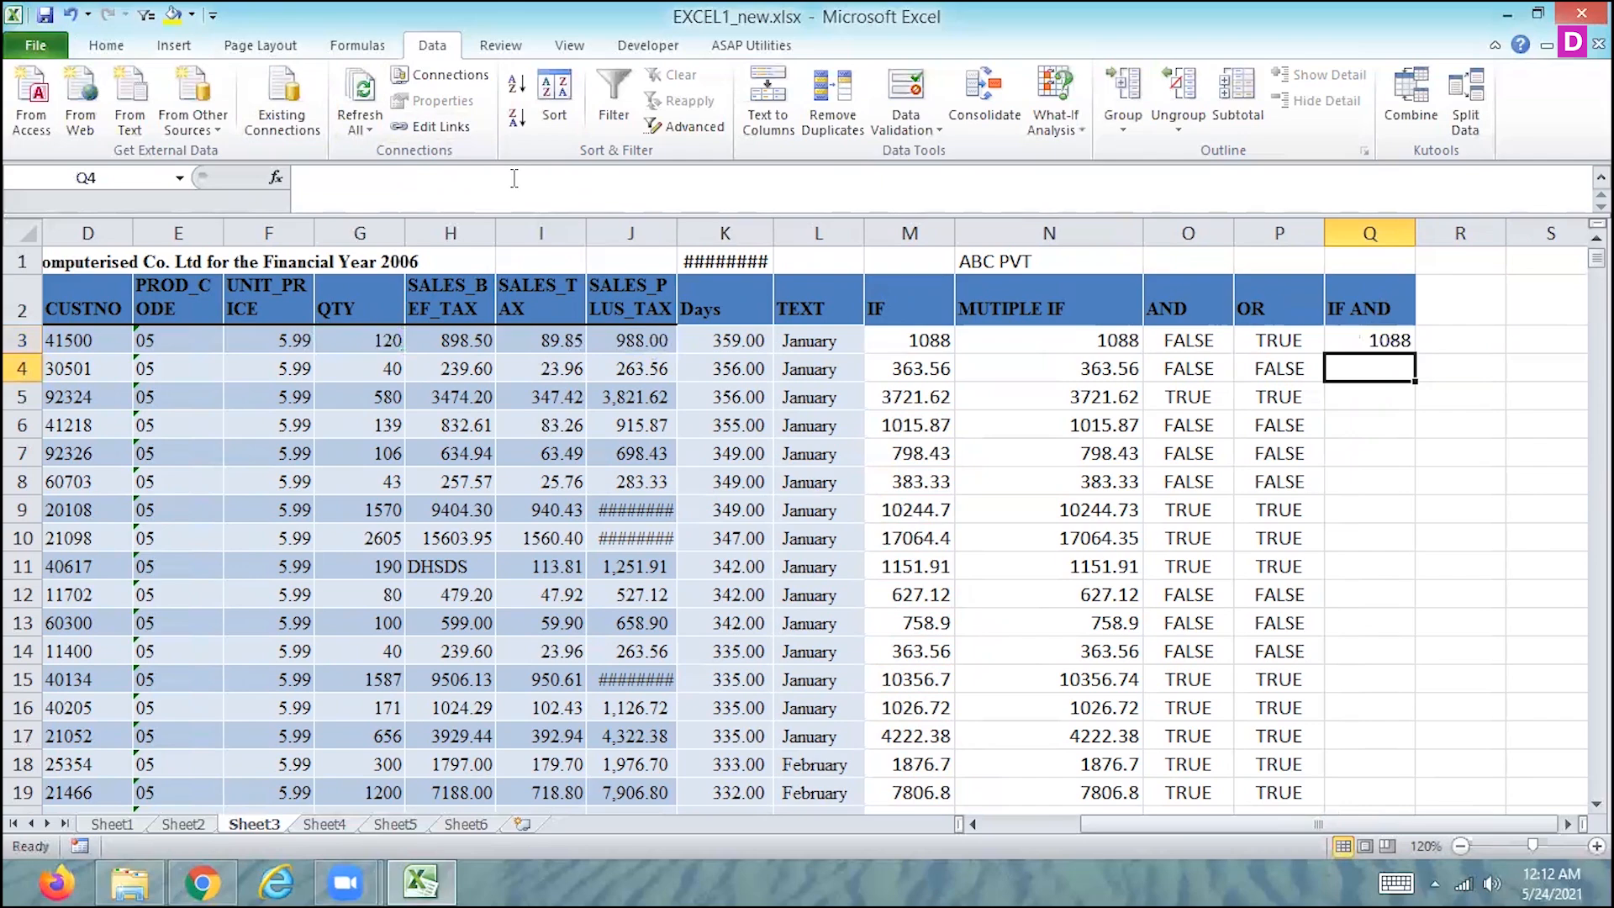
click(1353, 341)
double_click(1417, 348)
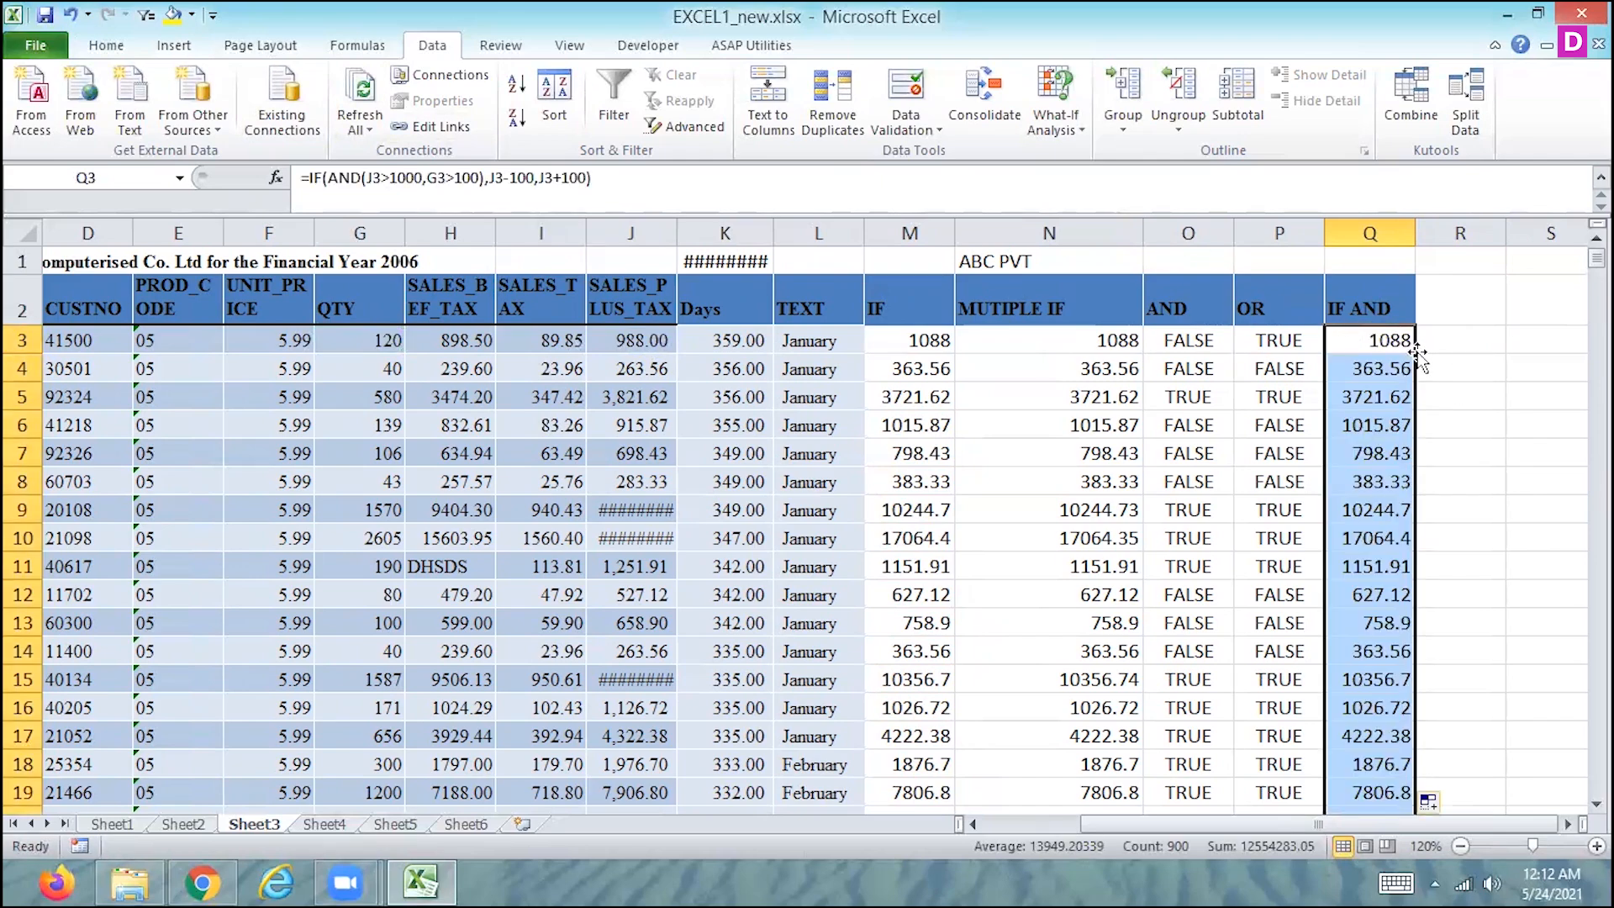
- Enter the label MULTIPLE IF in Q1, above the IF AND header
key(Up)
key(Up)
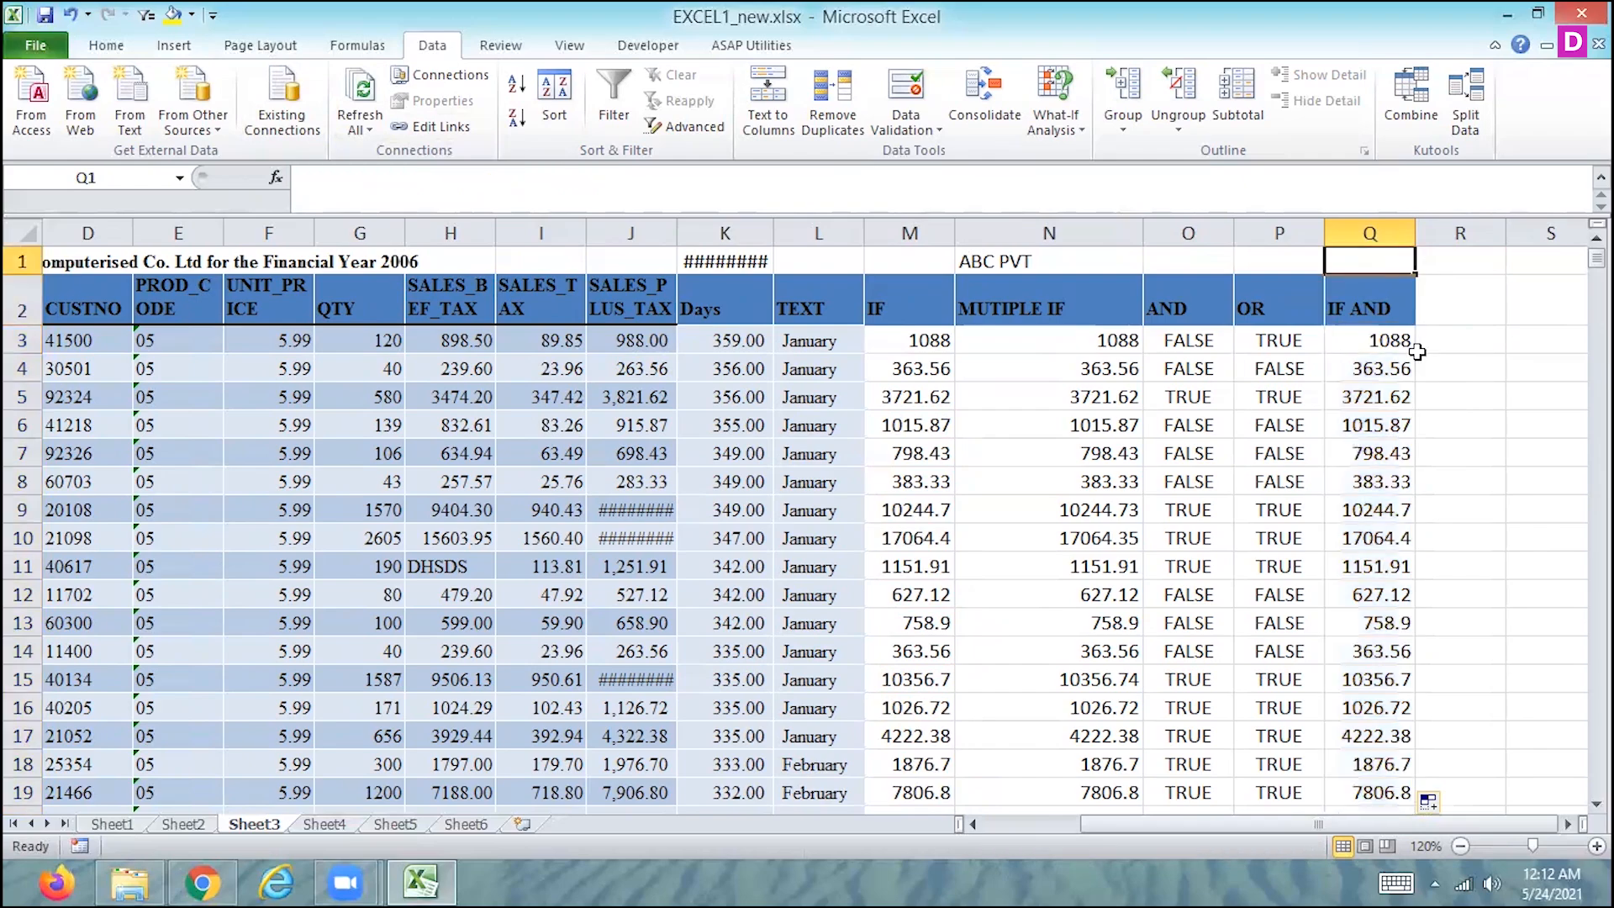
text(MULTIPLE IF)
key(Return)
- Add the column header IF OR in R2, beside the IF AND column
key(Up)
key(Right)
key(Down)
text(I)
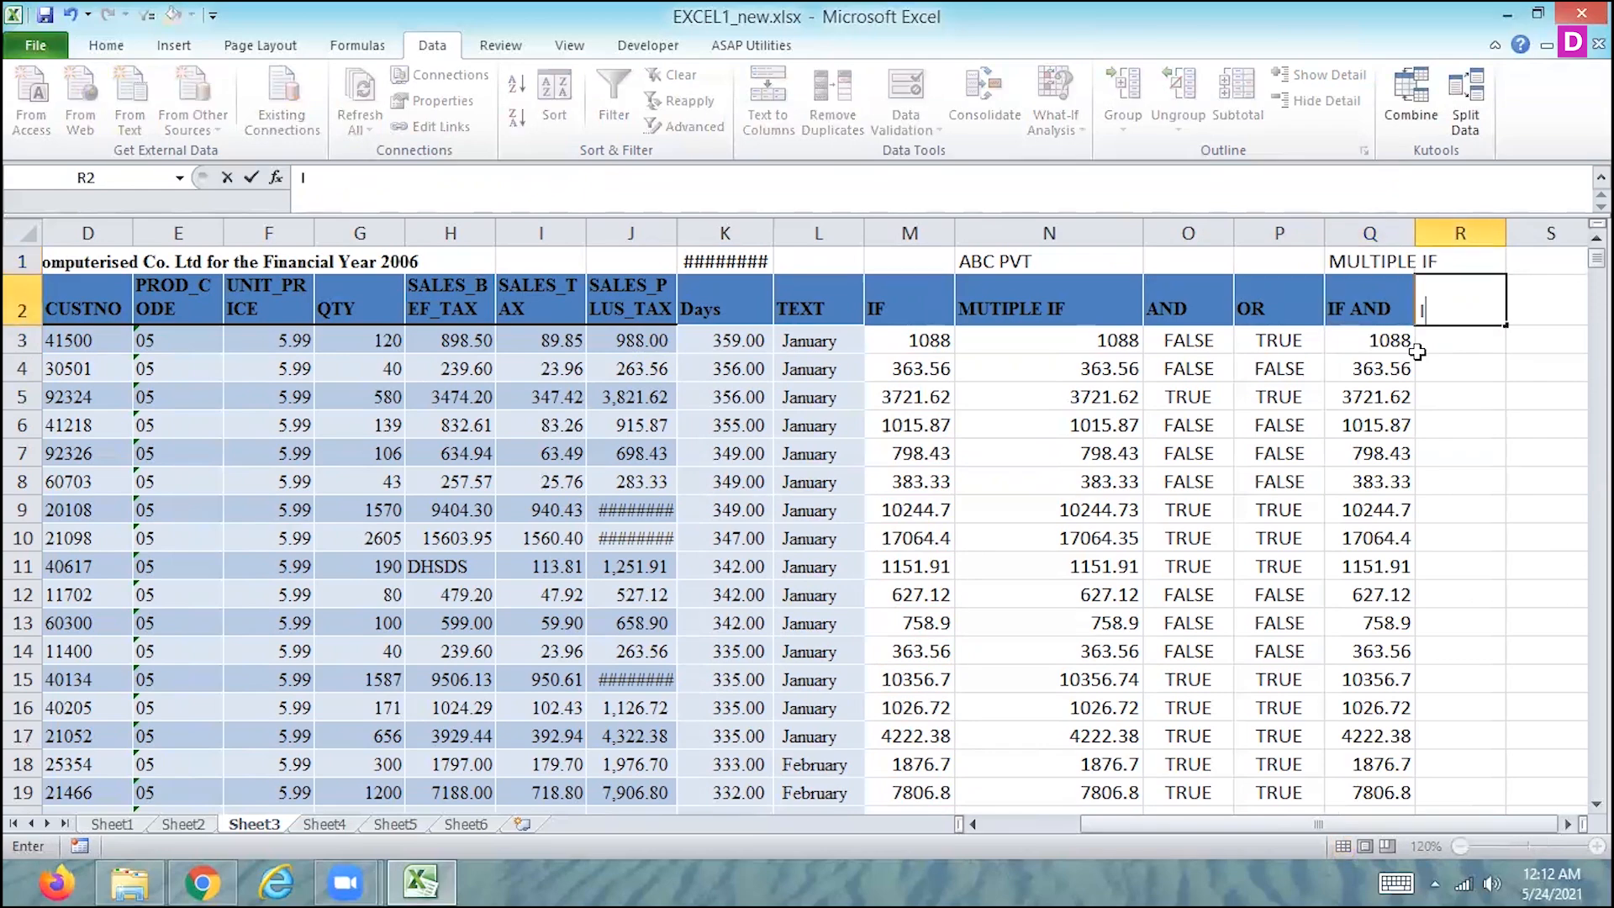
text(F OR)
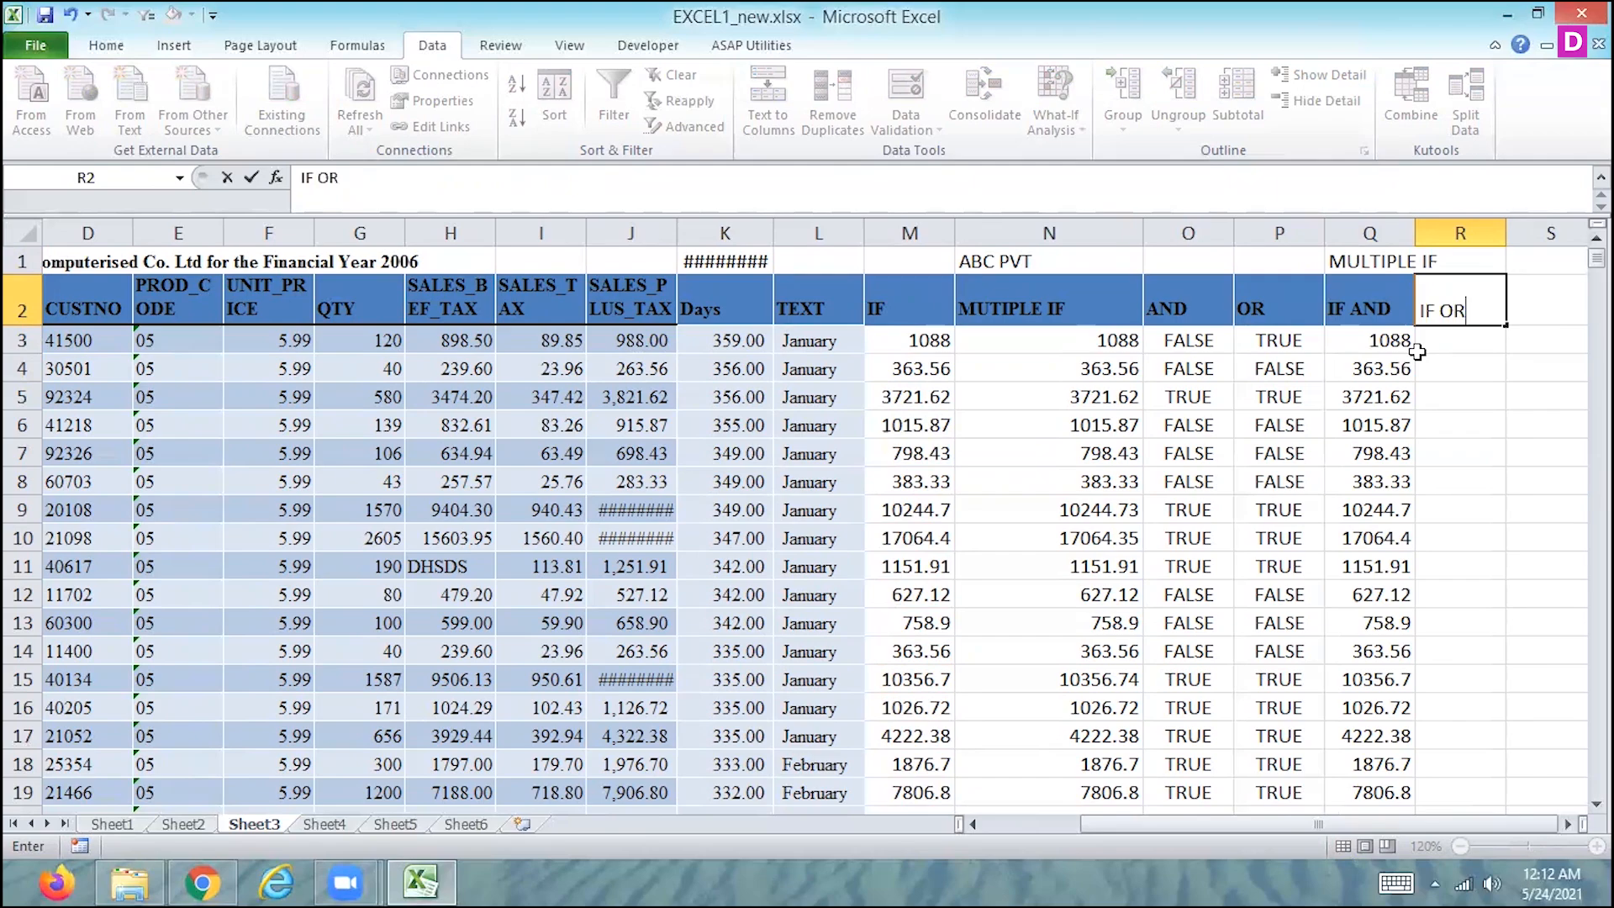
key(Return)
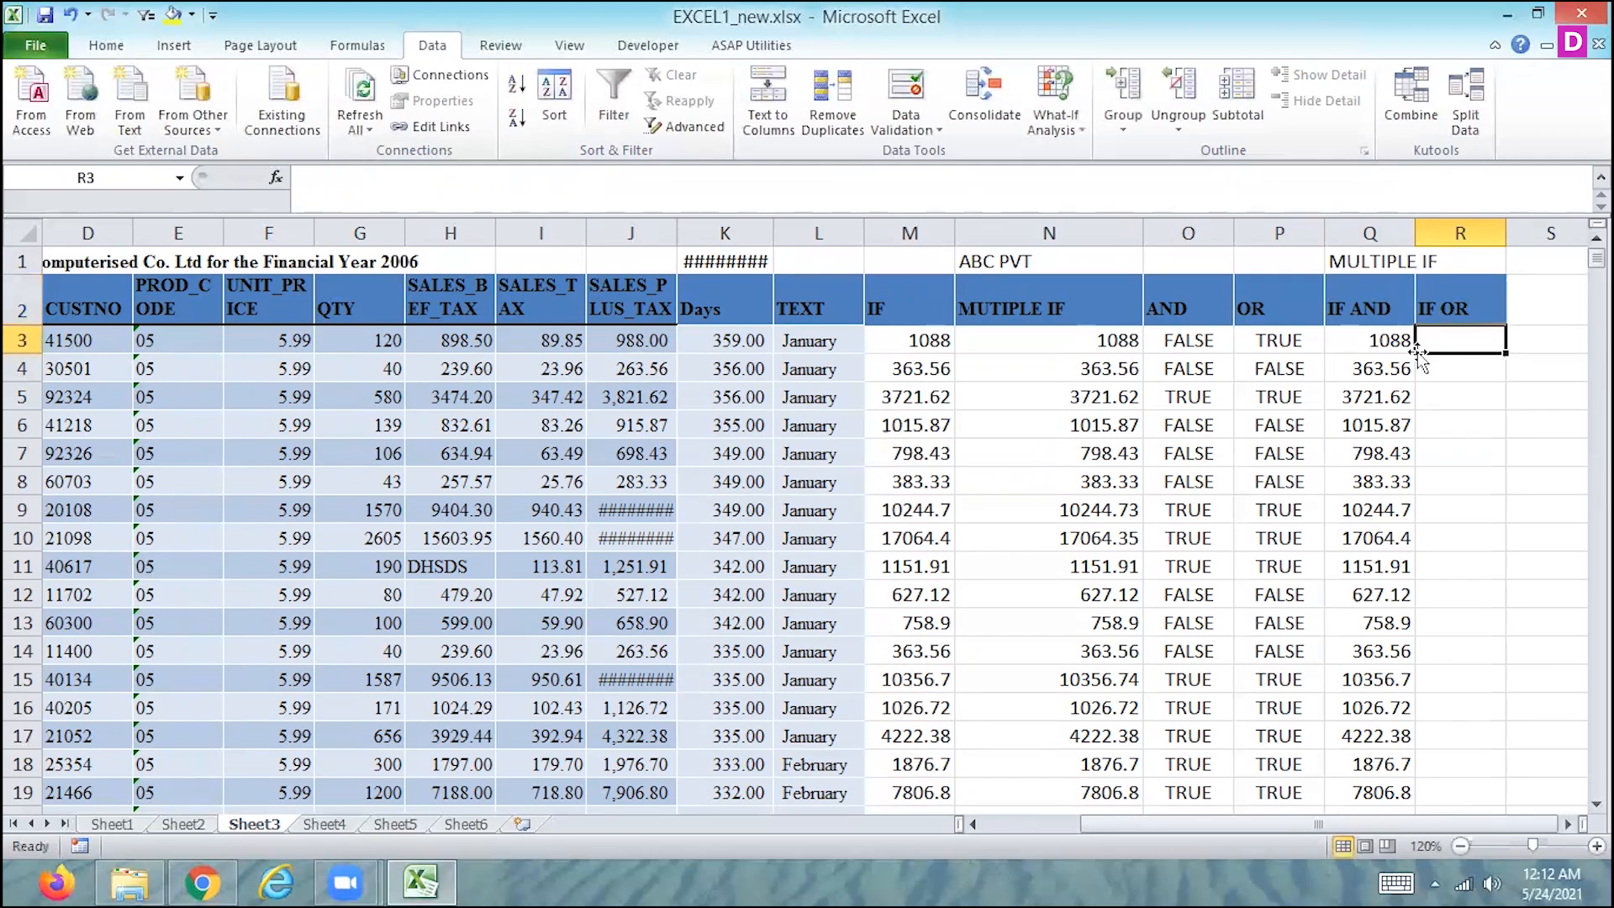
- Start a formula in R3 that nests the OR function as the logical test of IF, beginning =IF(OR(
text(=)
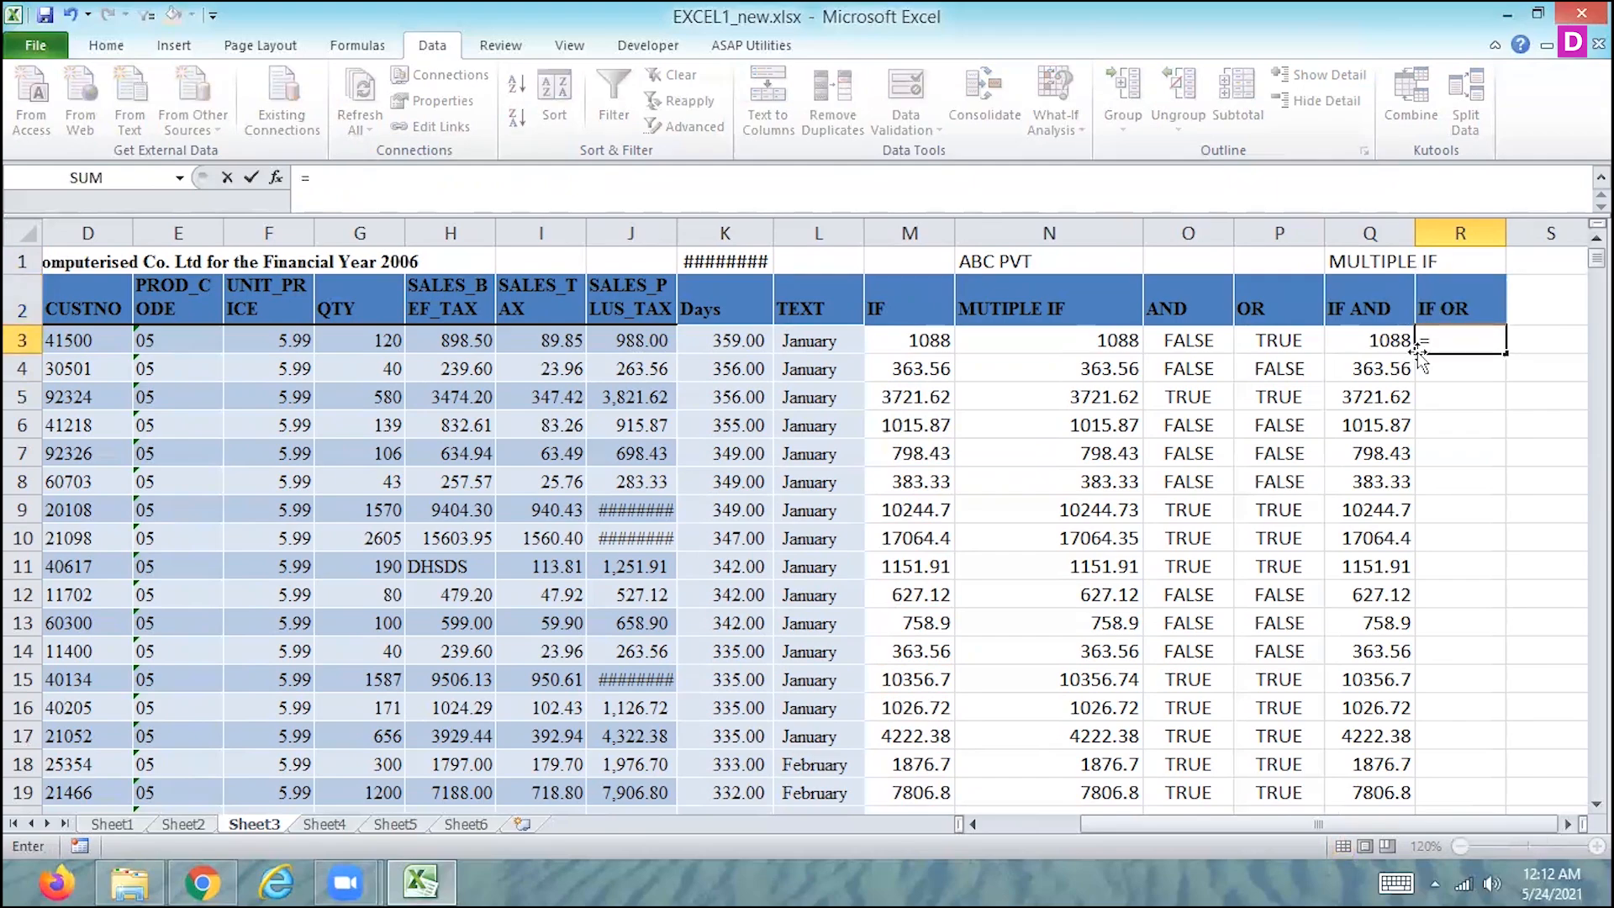
text(IF)
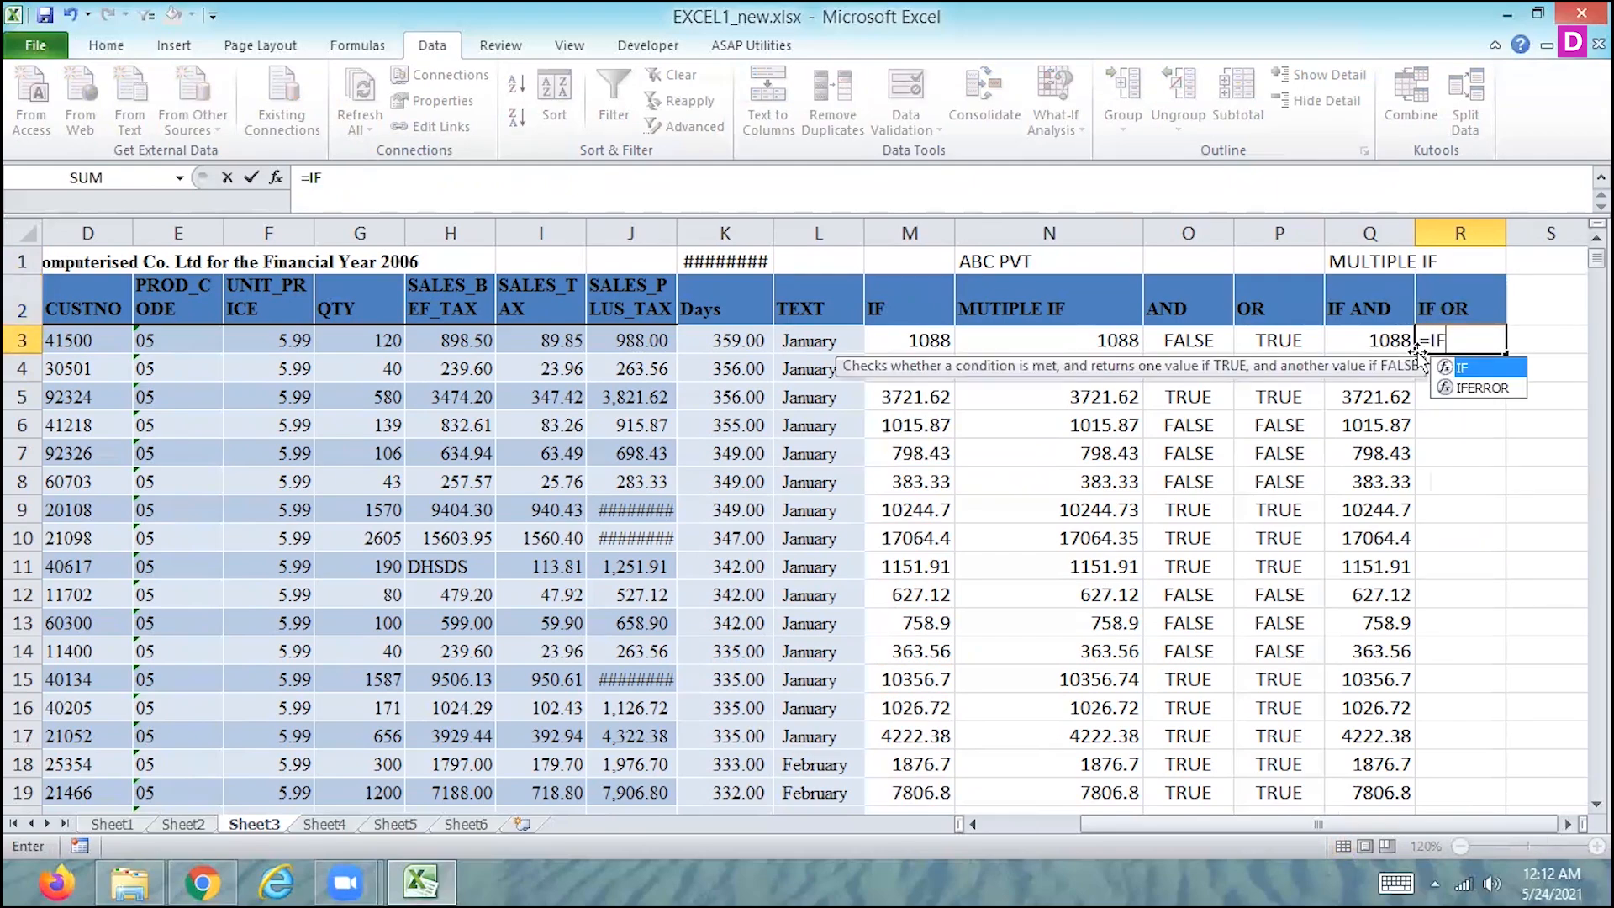
text(()
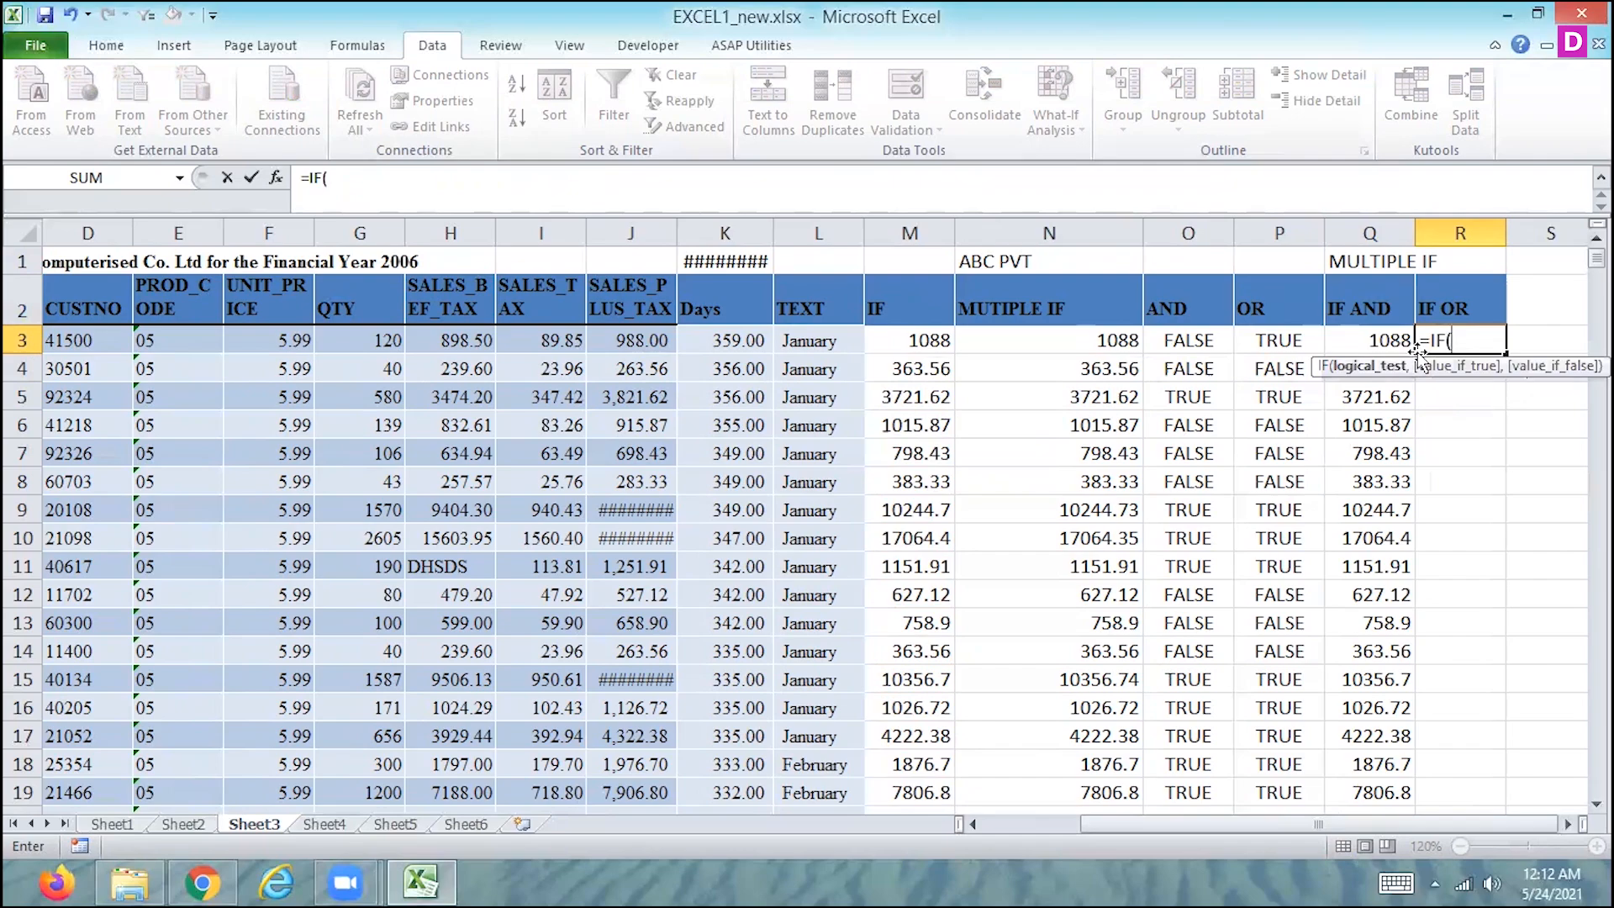
text(OR)
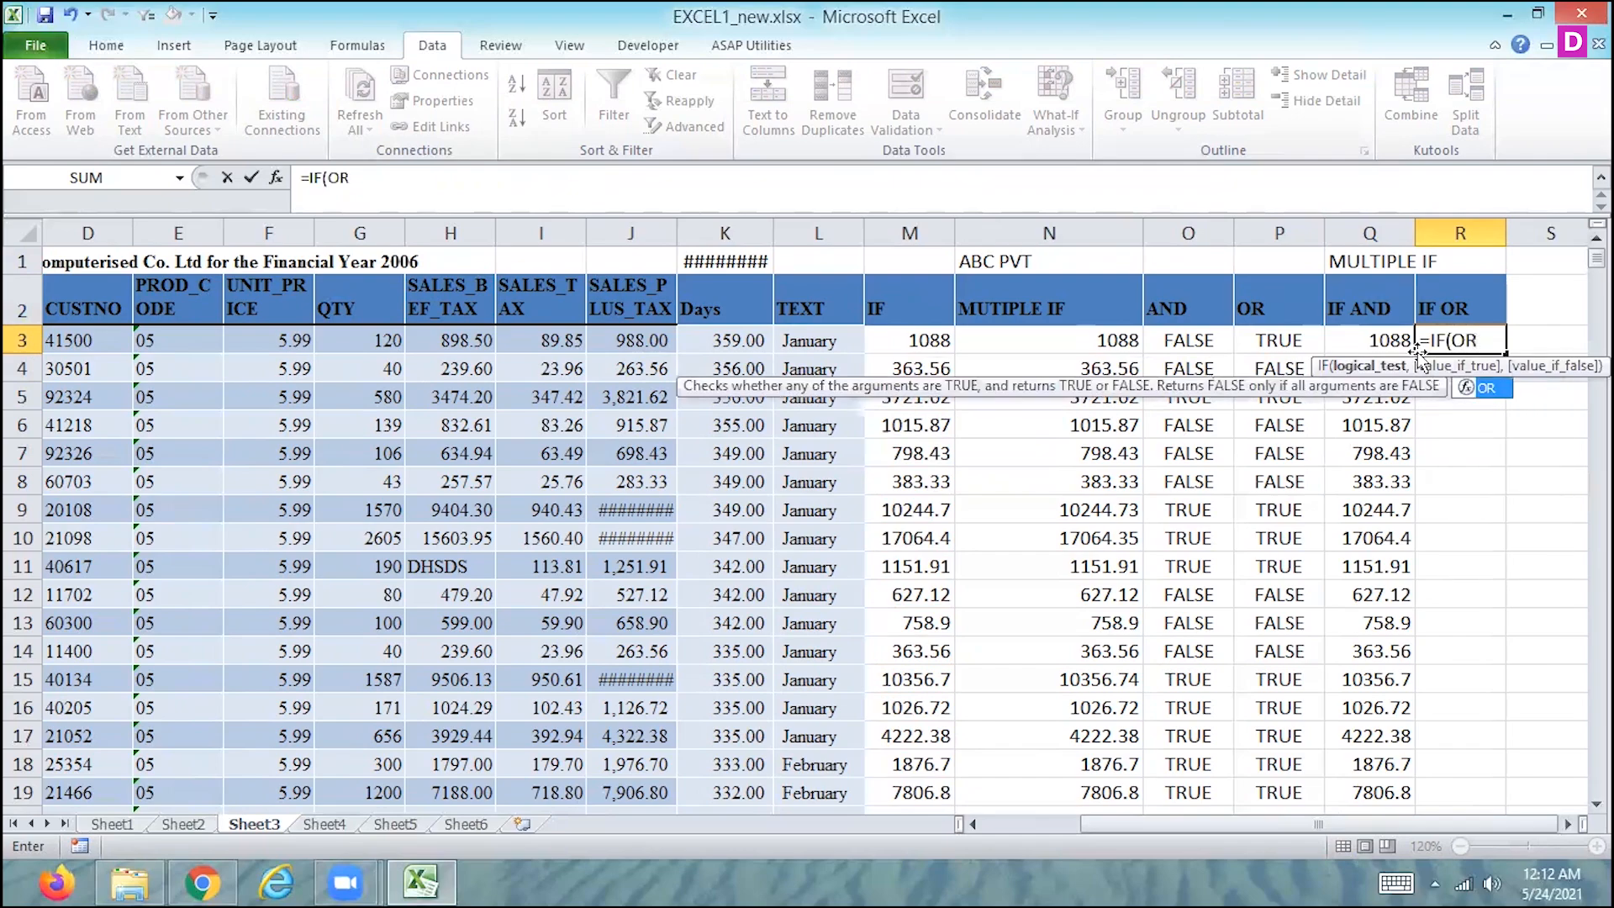
text(()
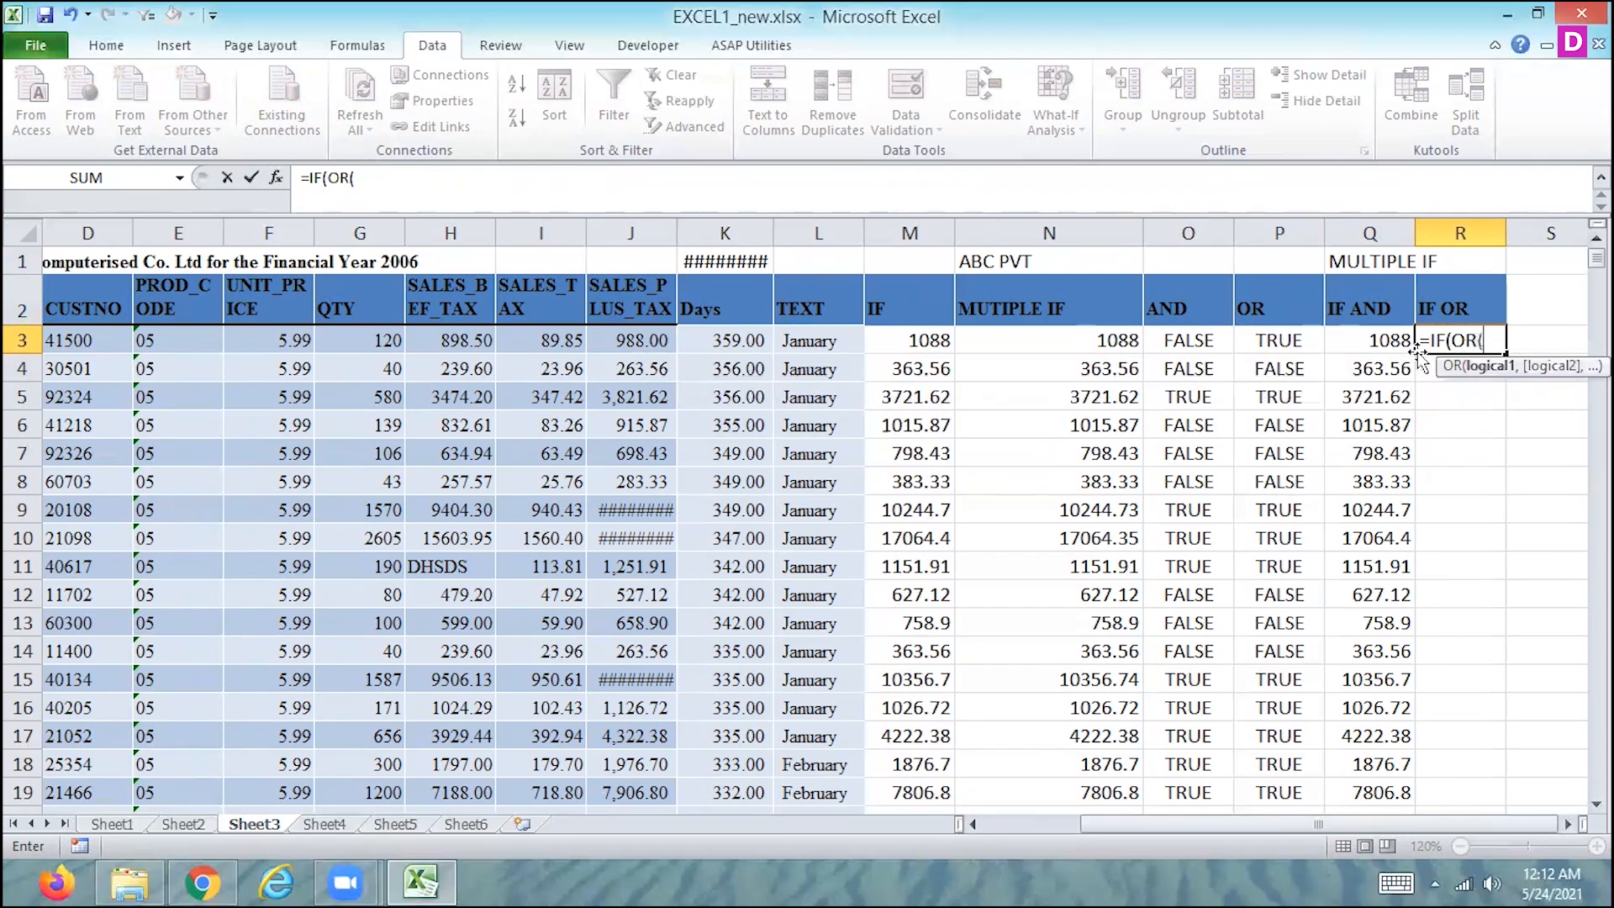
- Complete the OR test in R3's formula with the conditions J3>1000 and G3>100
click(616, 340)
text(>)
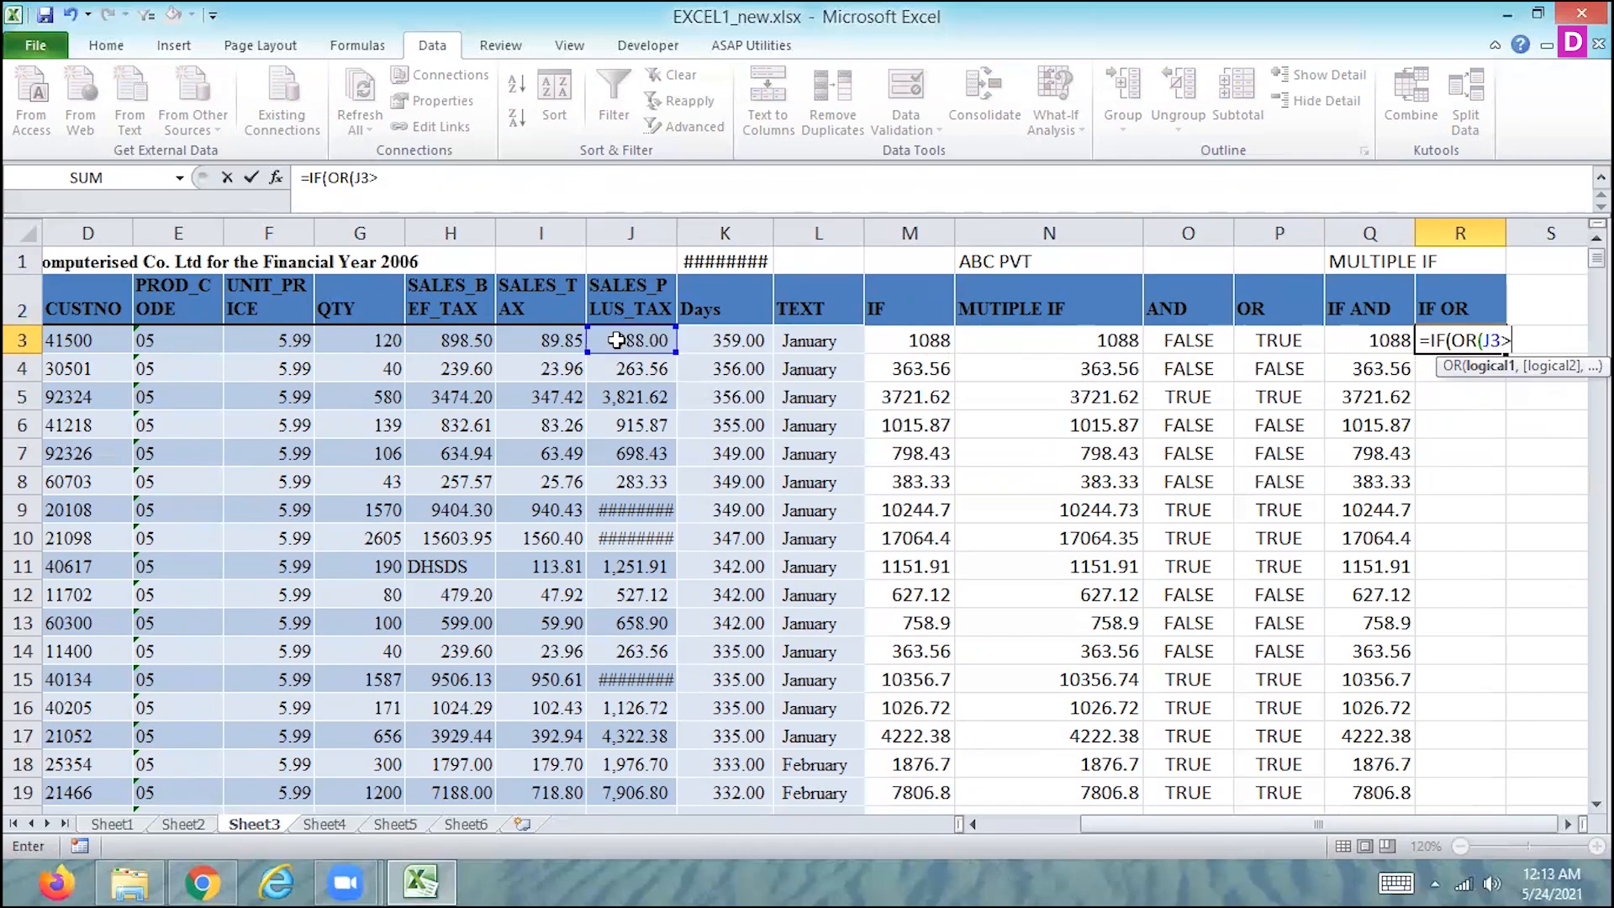
text(1000,)
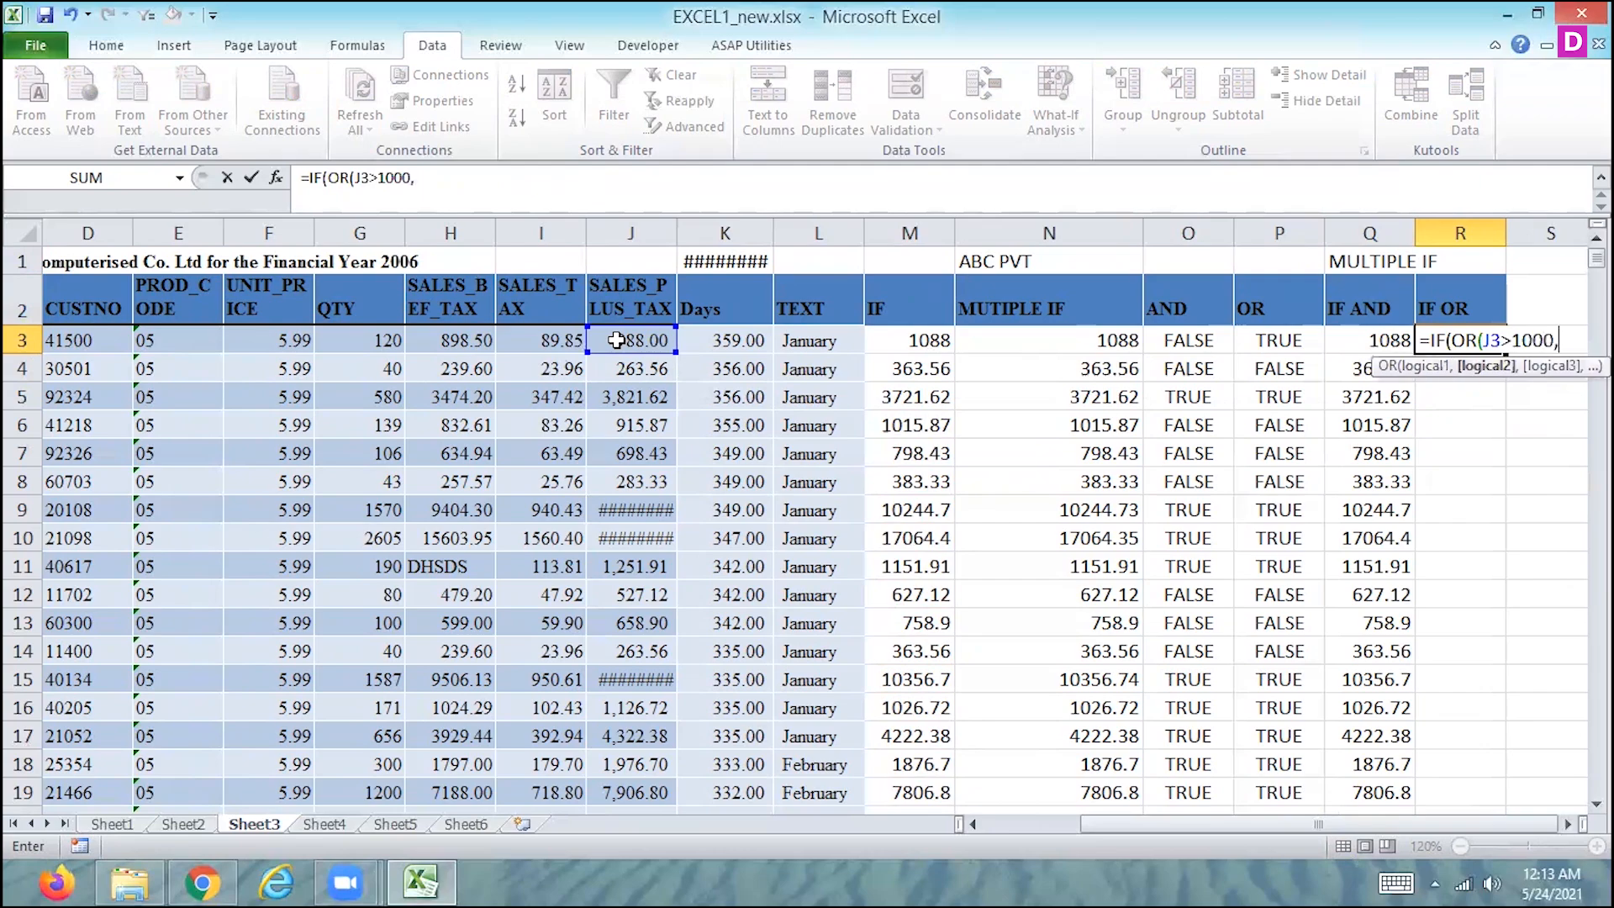
click(435, 346)
click(383, 344)
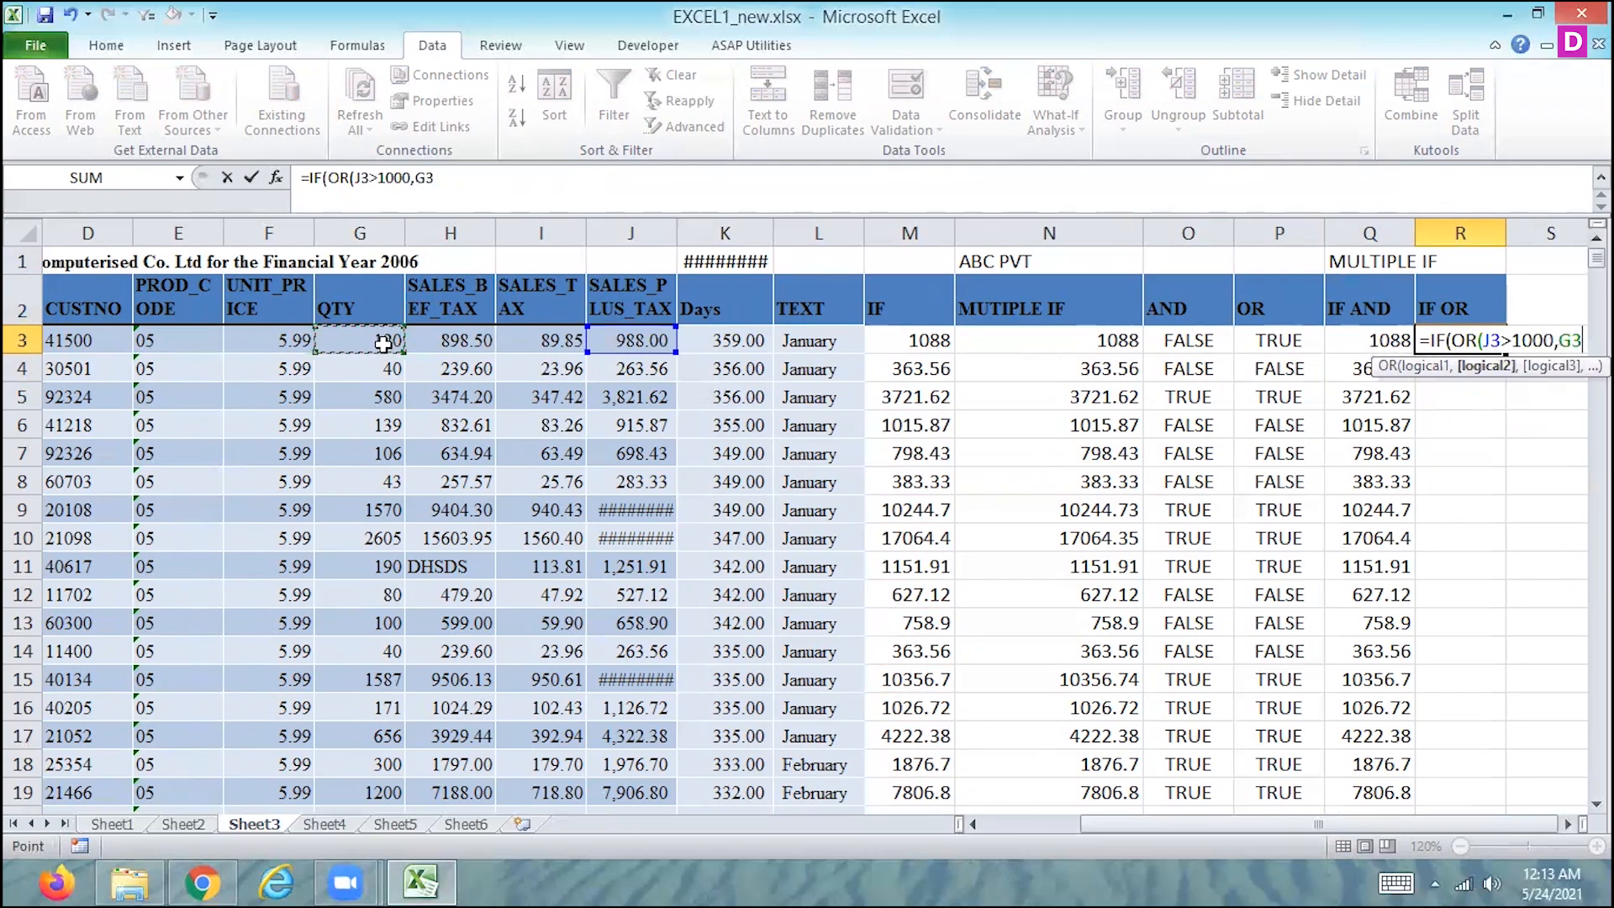
text(>100)
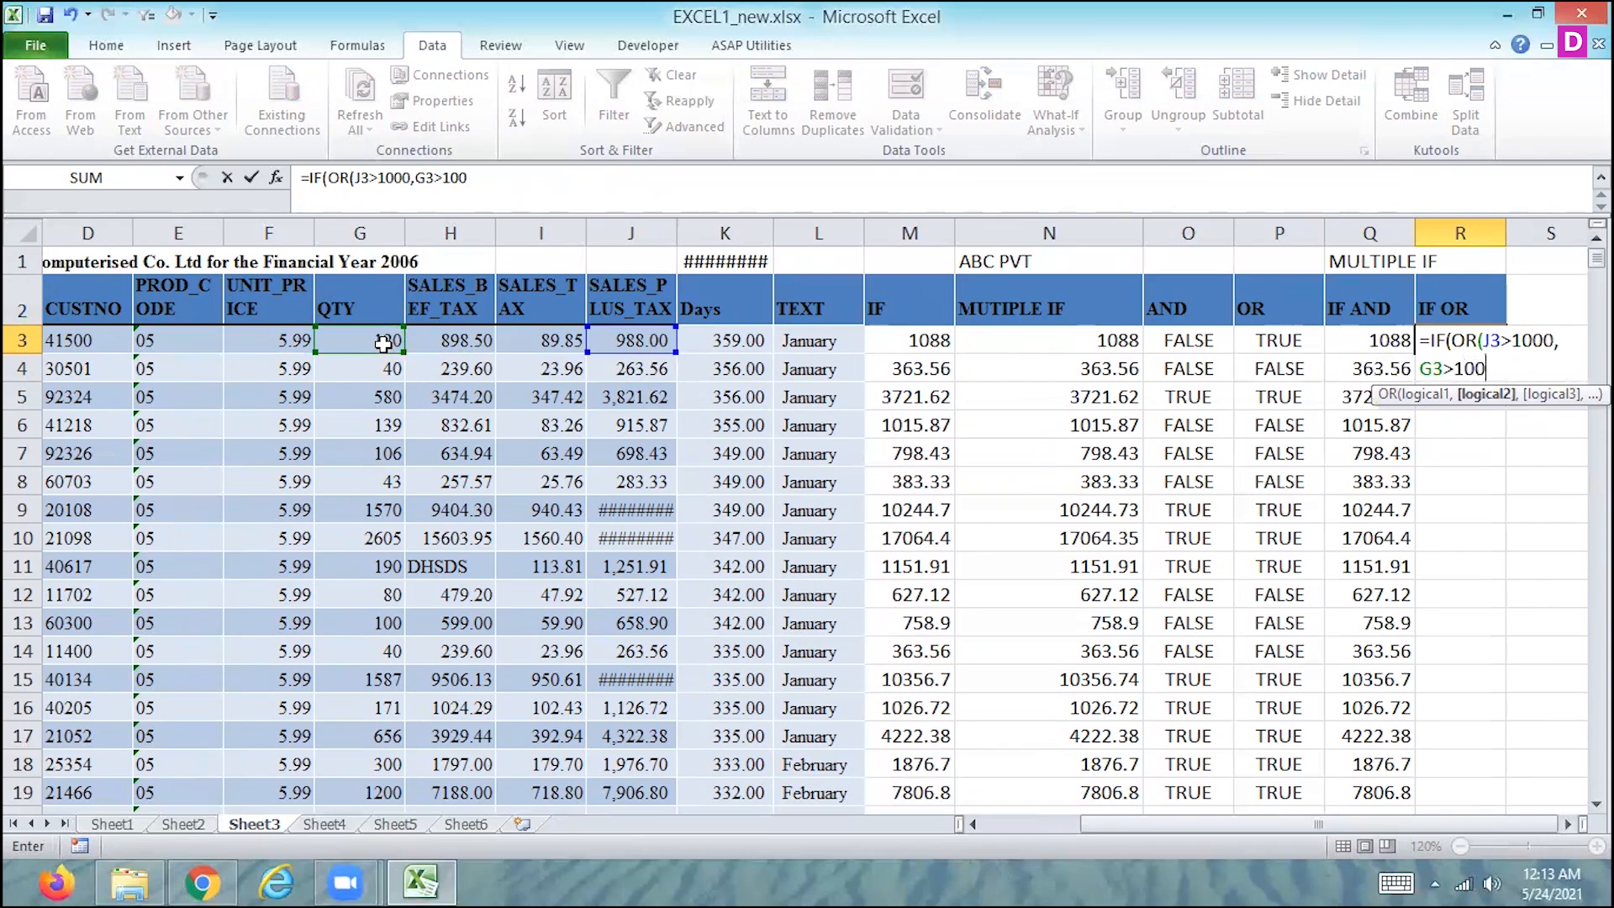
text())
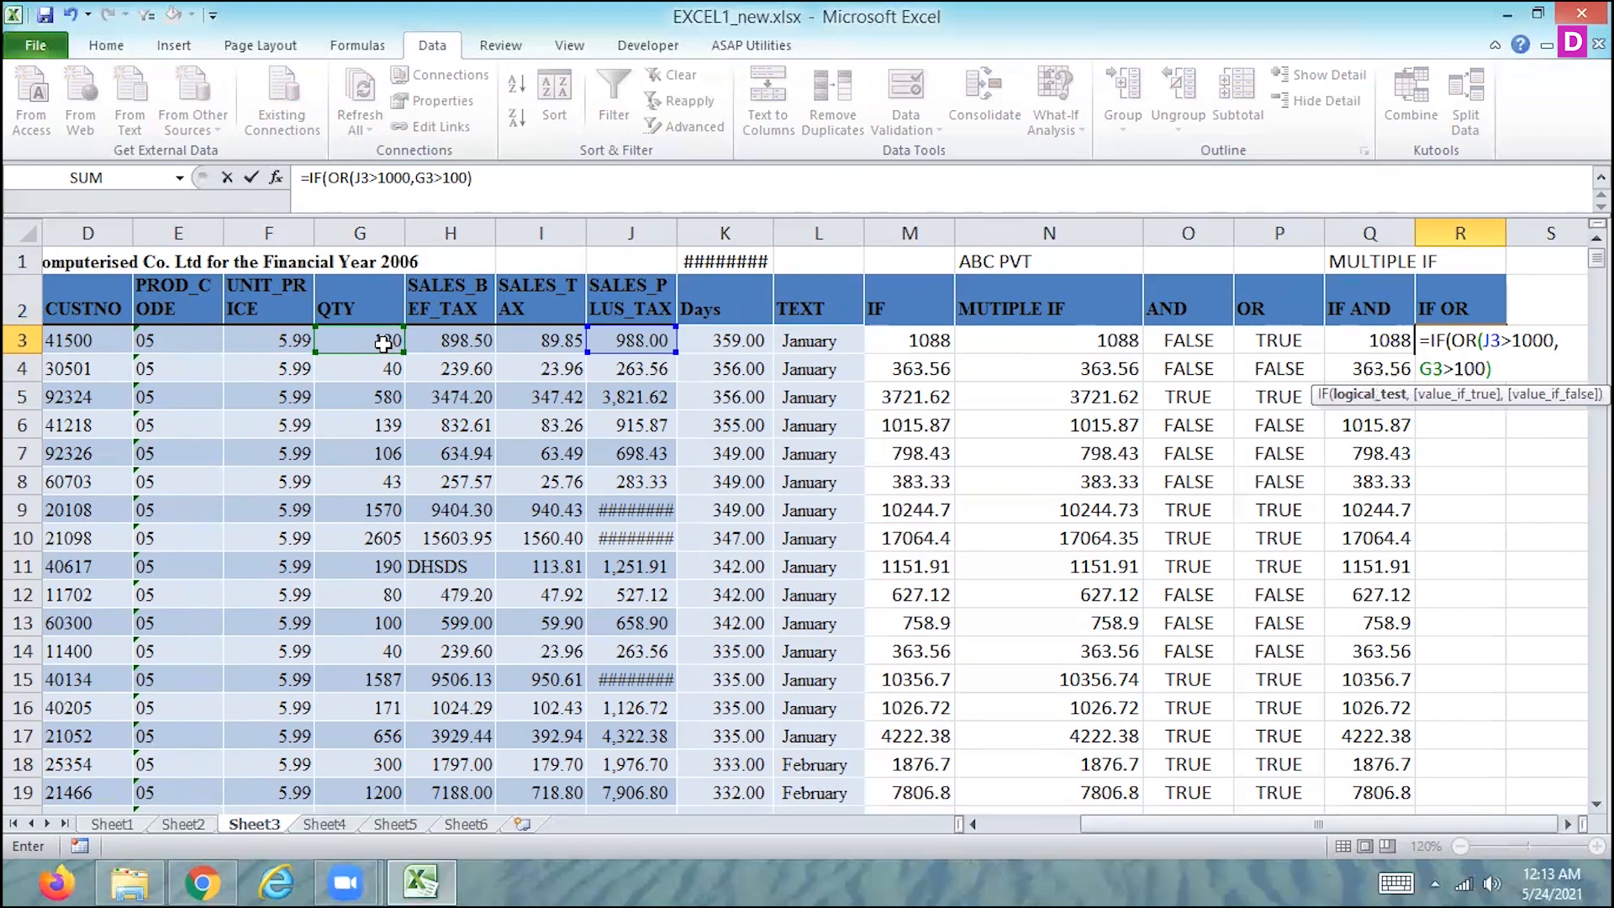
text(,)
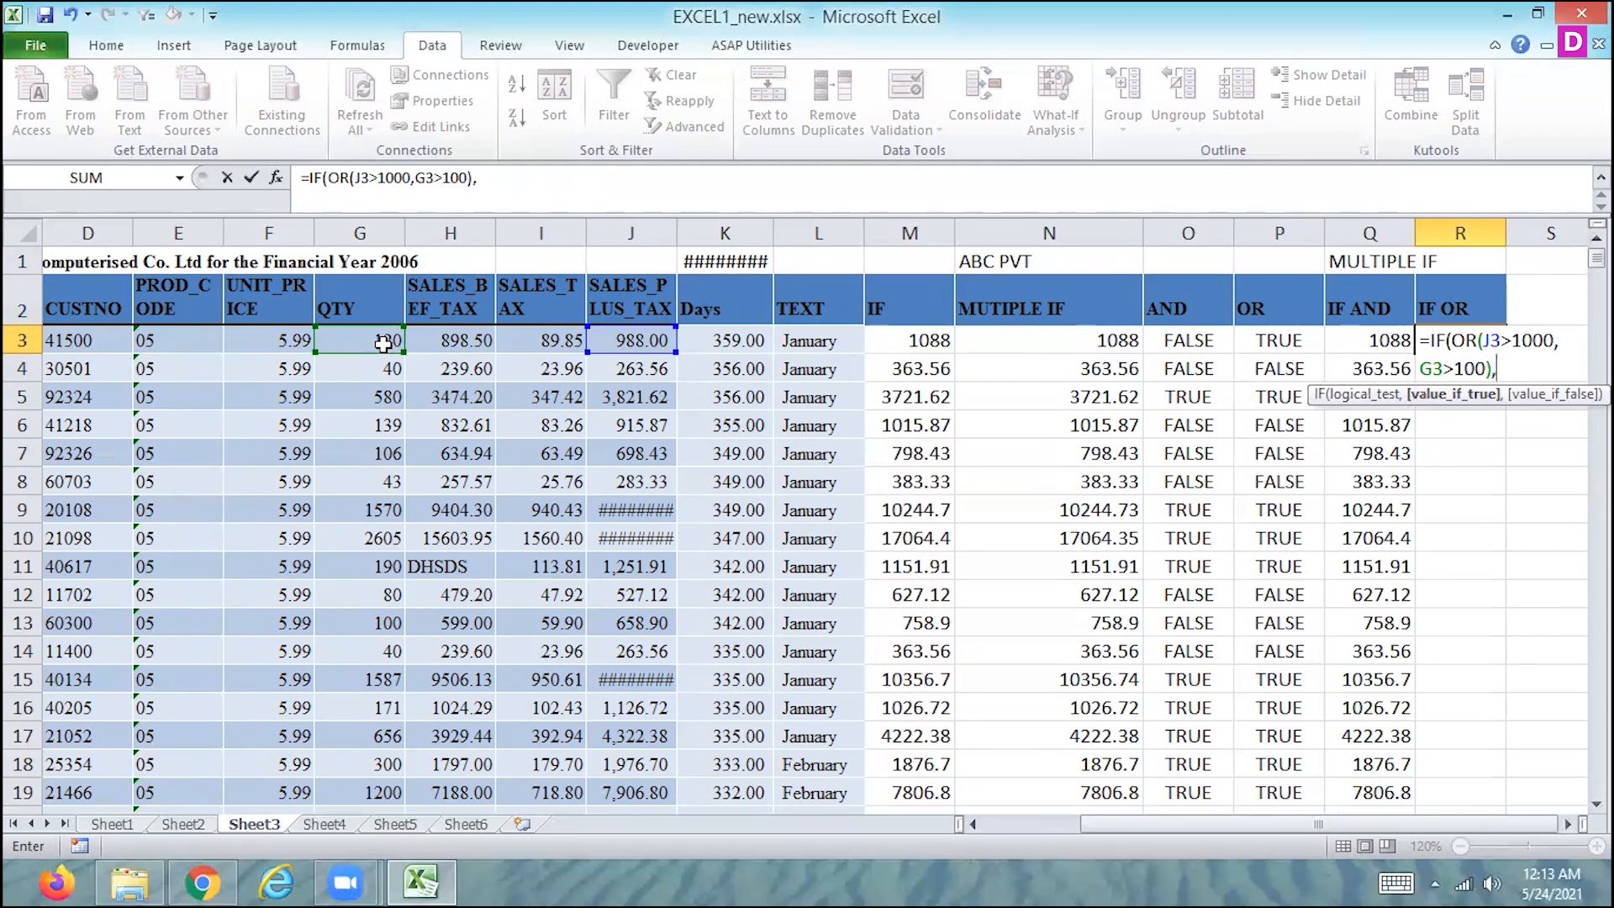
- Finish R3's IF OR formula with J3-100 when true and J3+100 when false, and copy it down the IF OR column
click(646, 340)
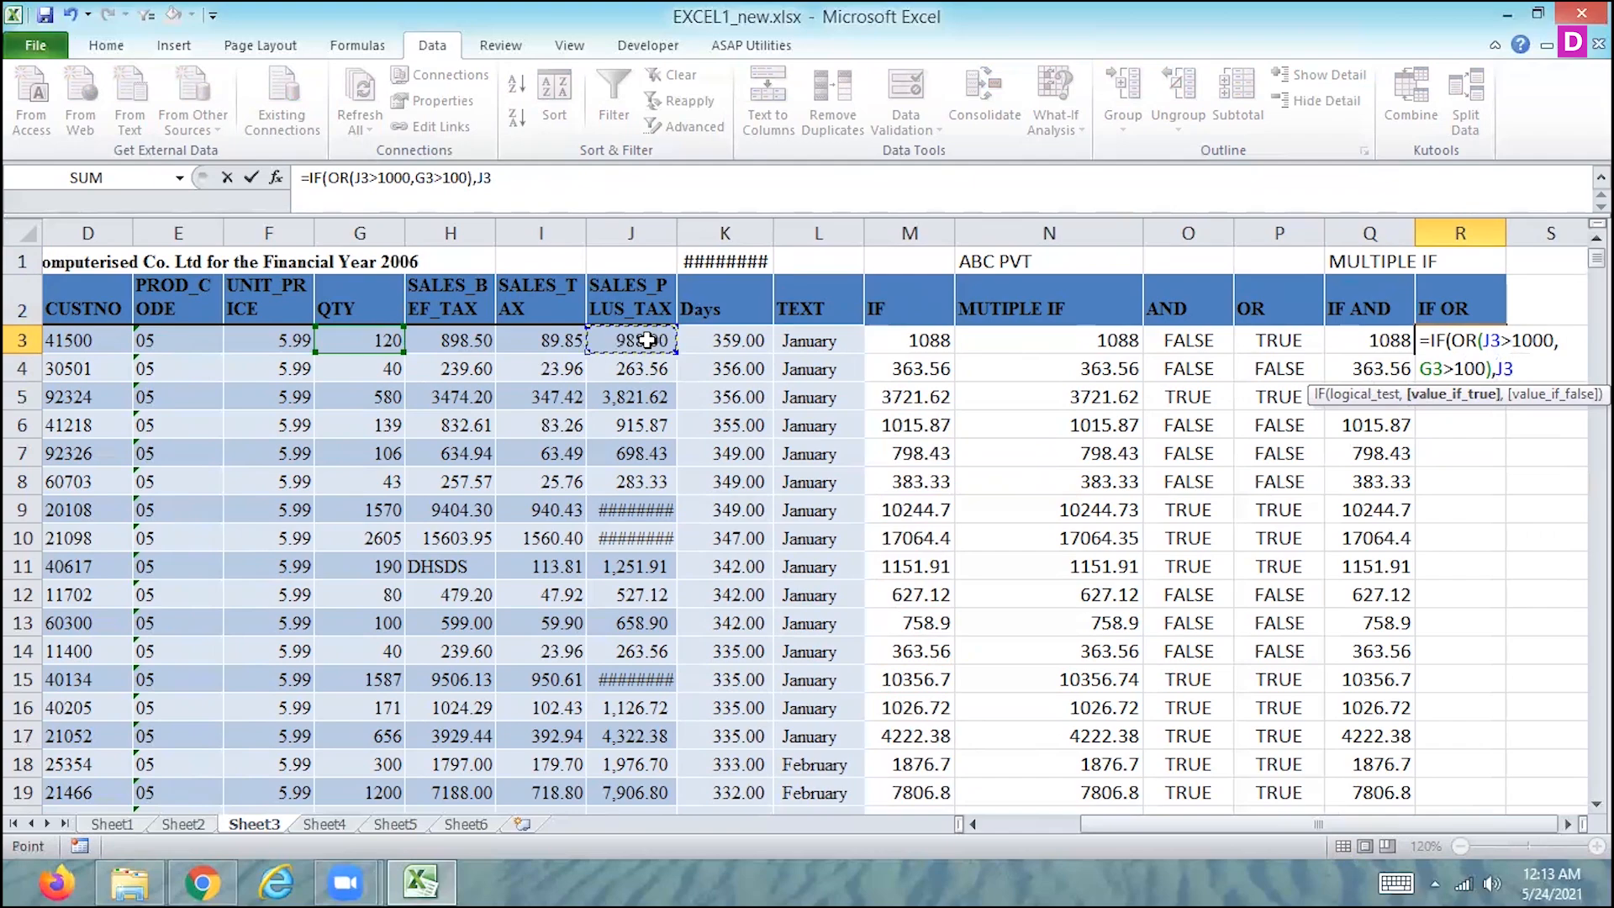
text(-100,J3+10)
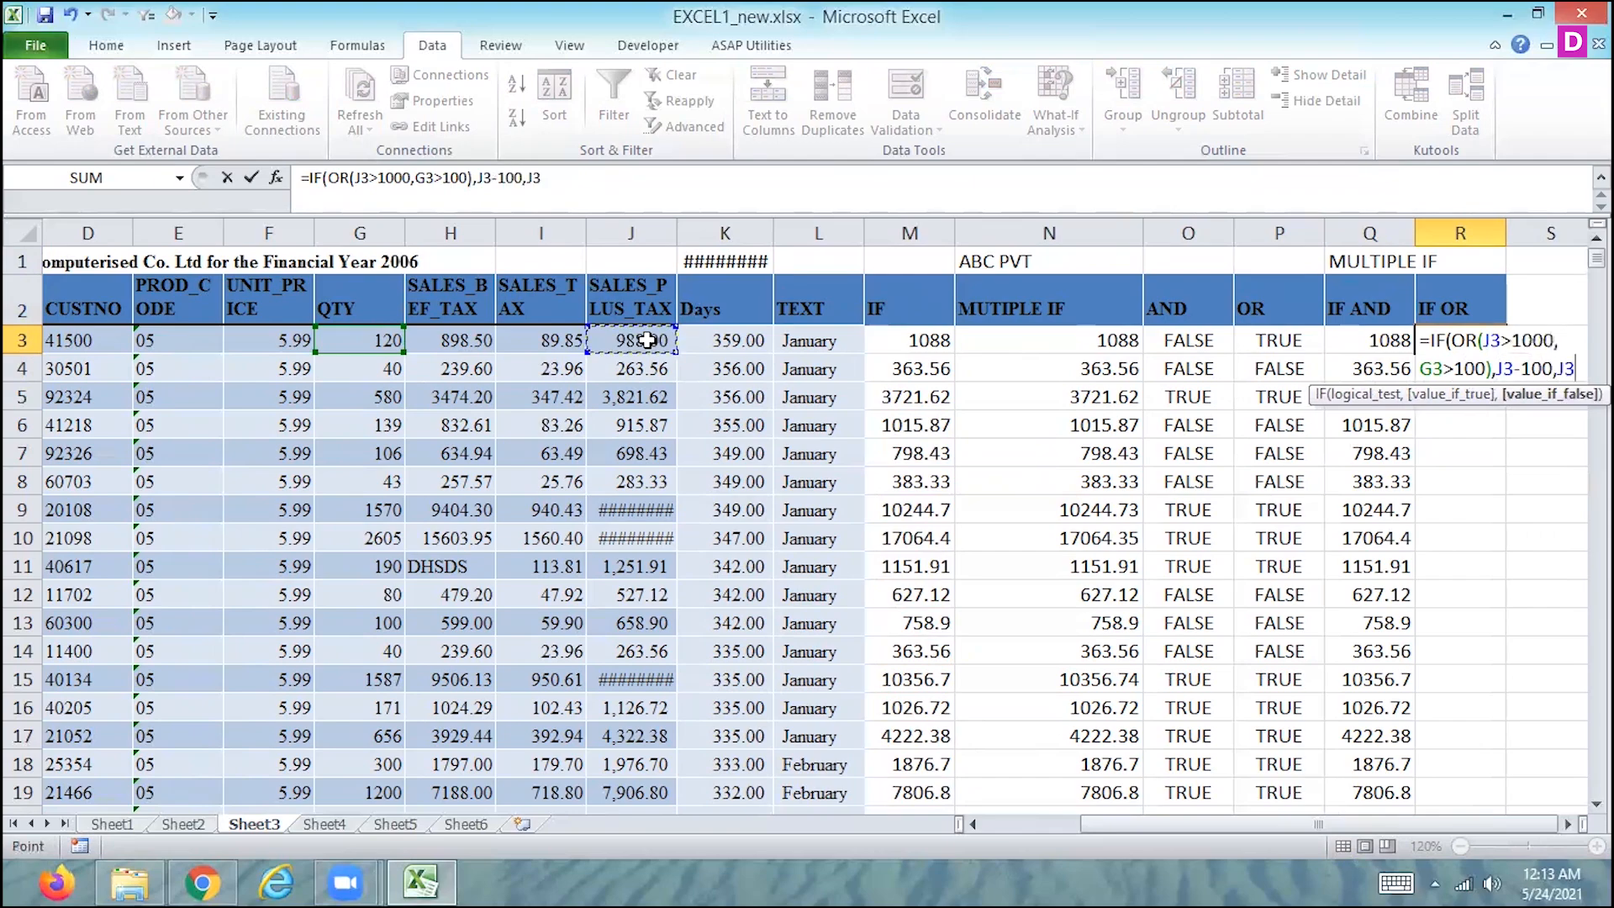
text(0)
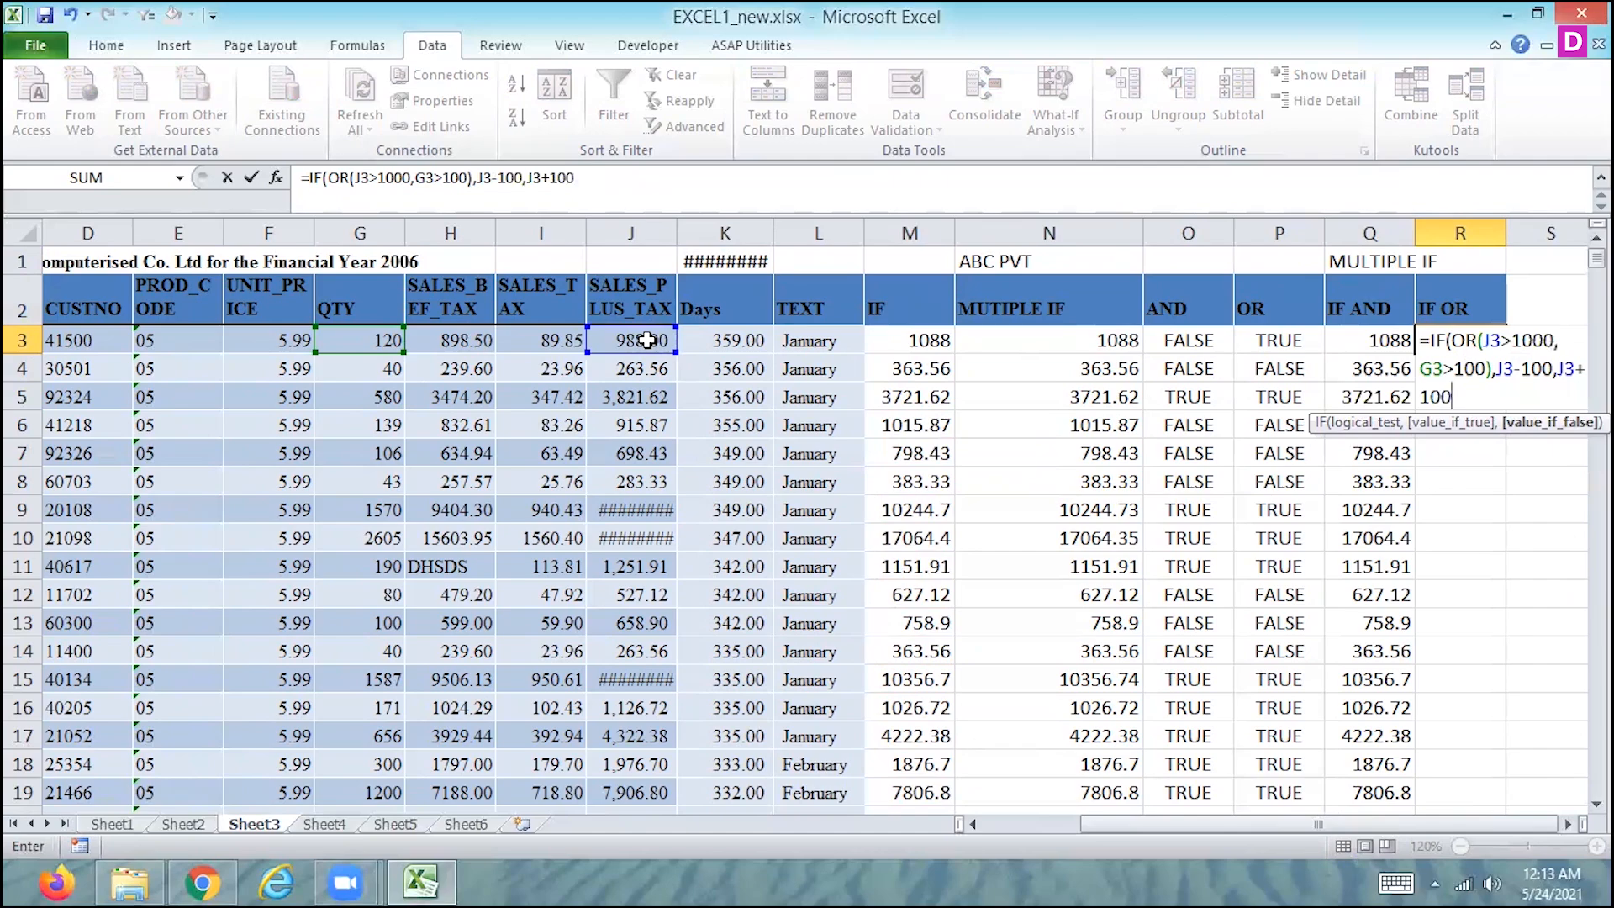
key(Return)
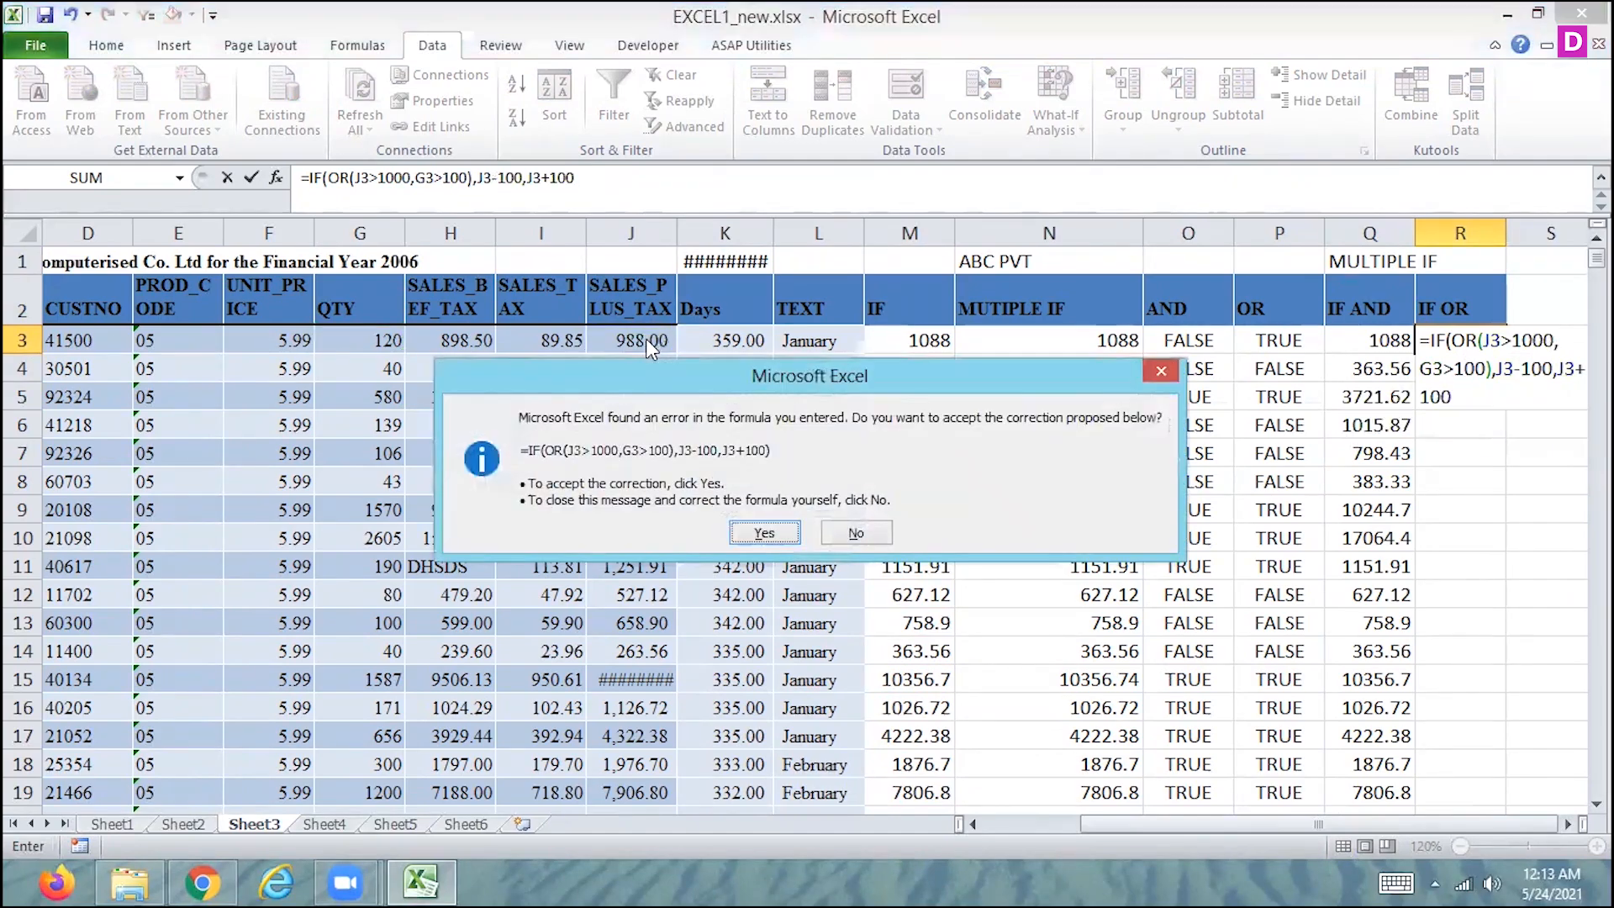
key(Return)
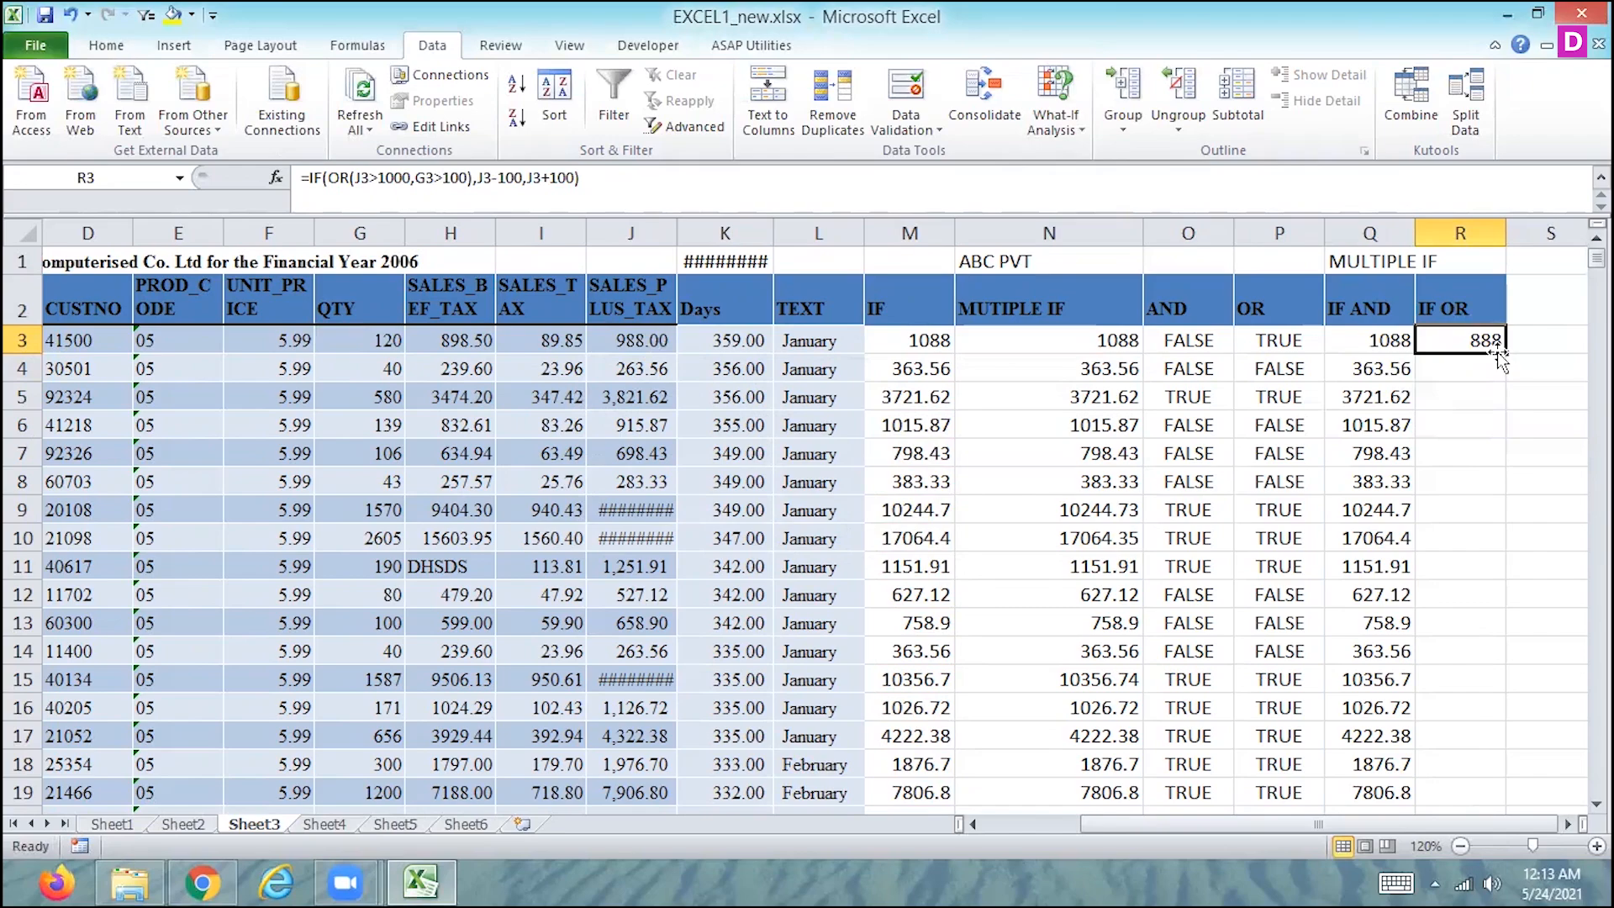
double_click(1506, 354)
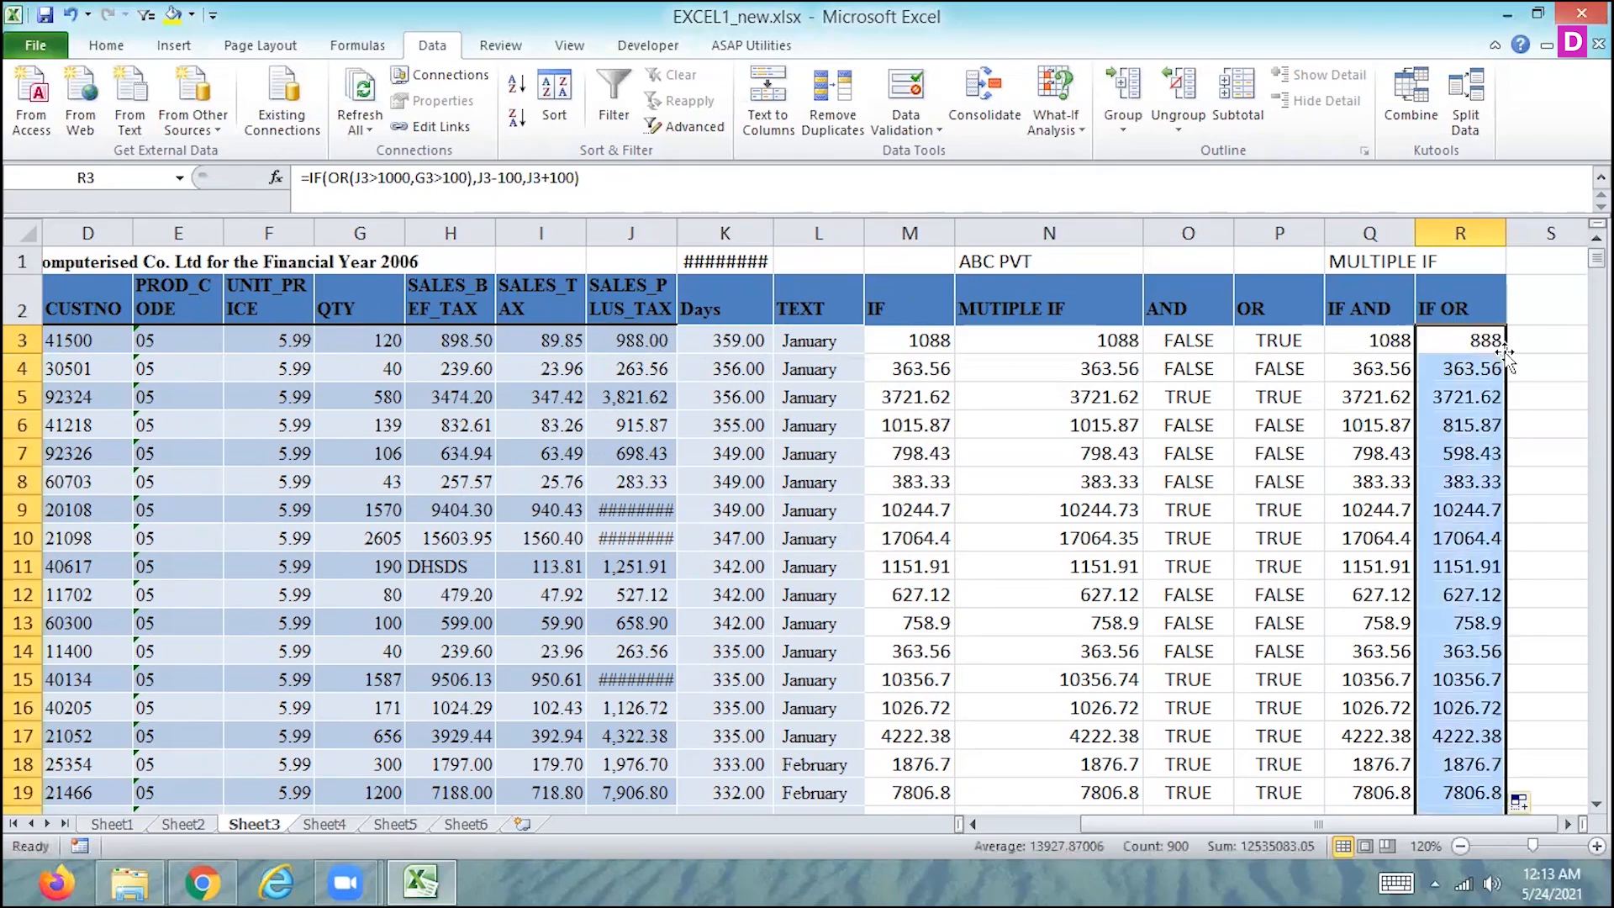
- Examine the IF OR formulas in R3 and R4 against the QTY and SALES_PLUS_TAX values in their rows
click(1454, 343)
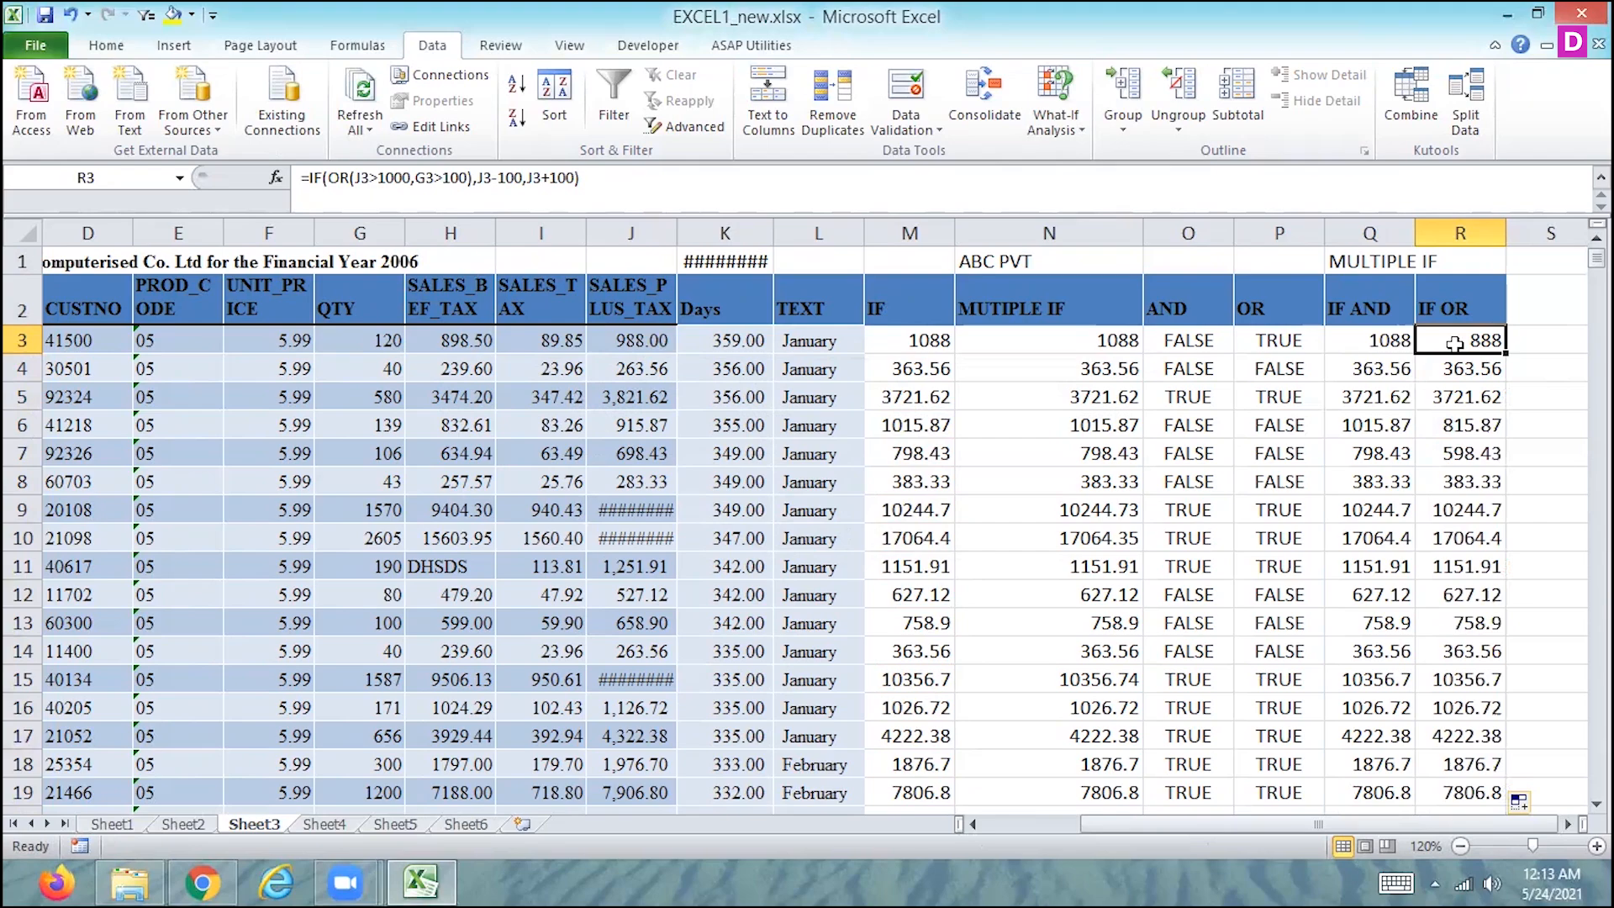
key(Down)
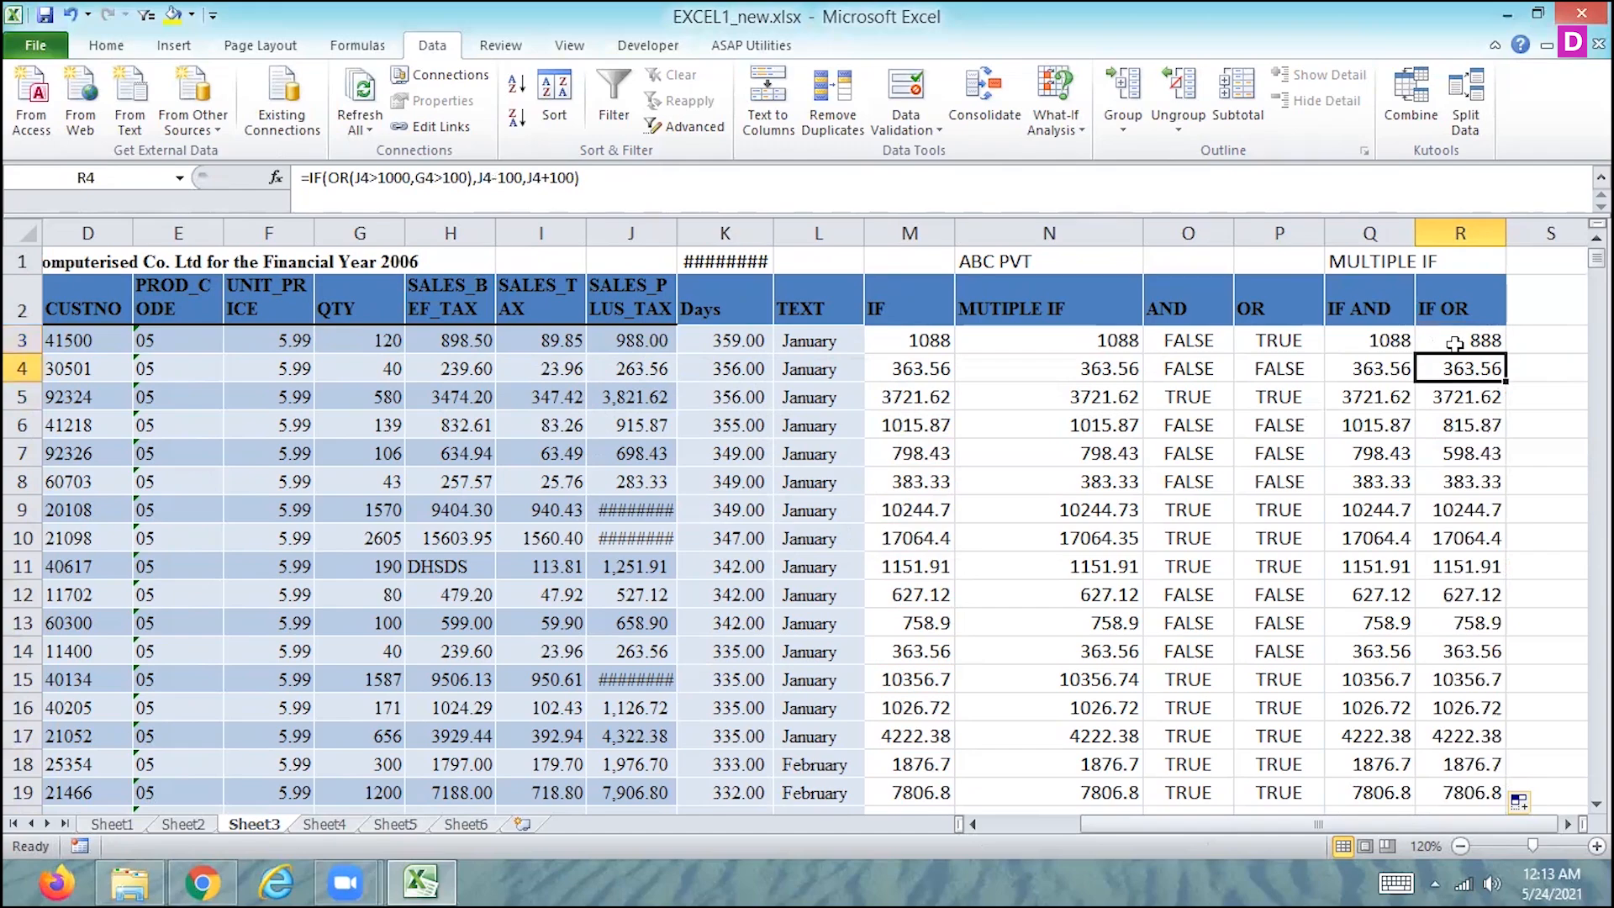
click(1454, 343)
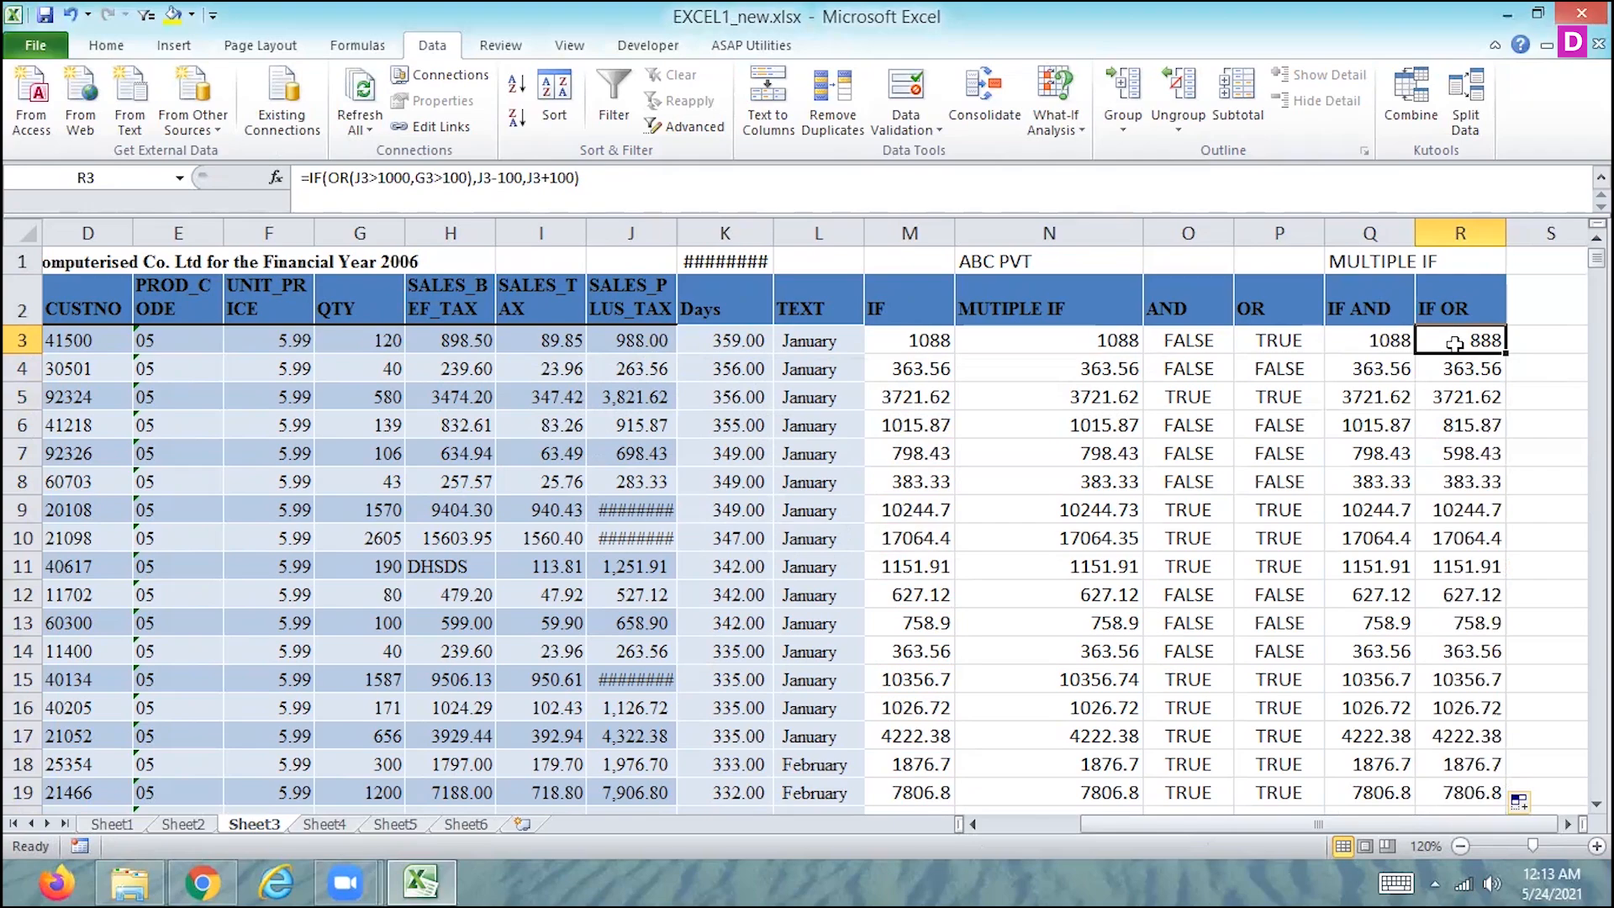
key(Down)
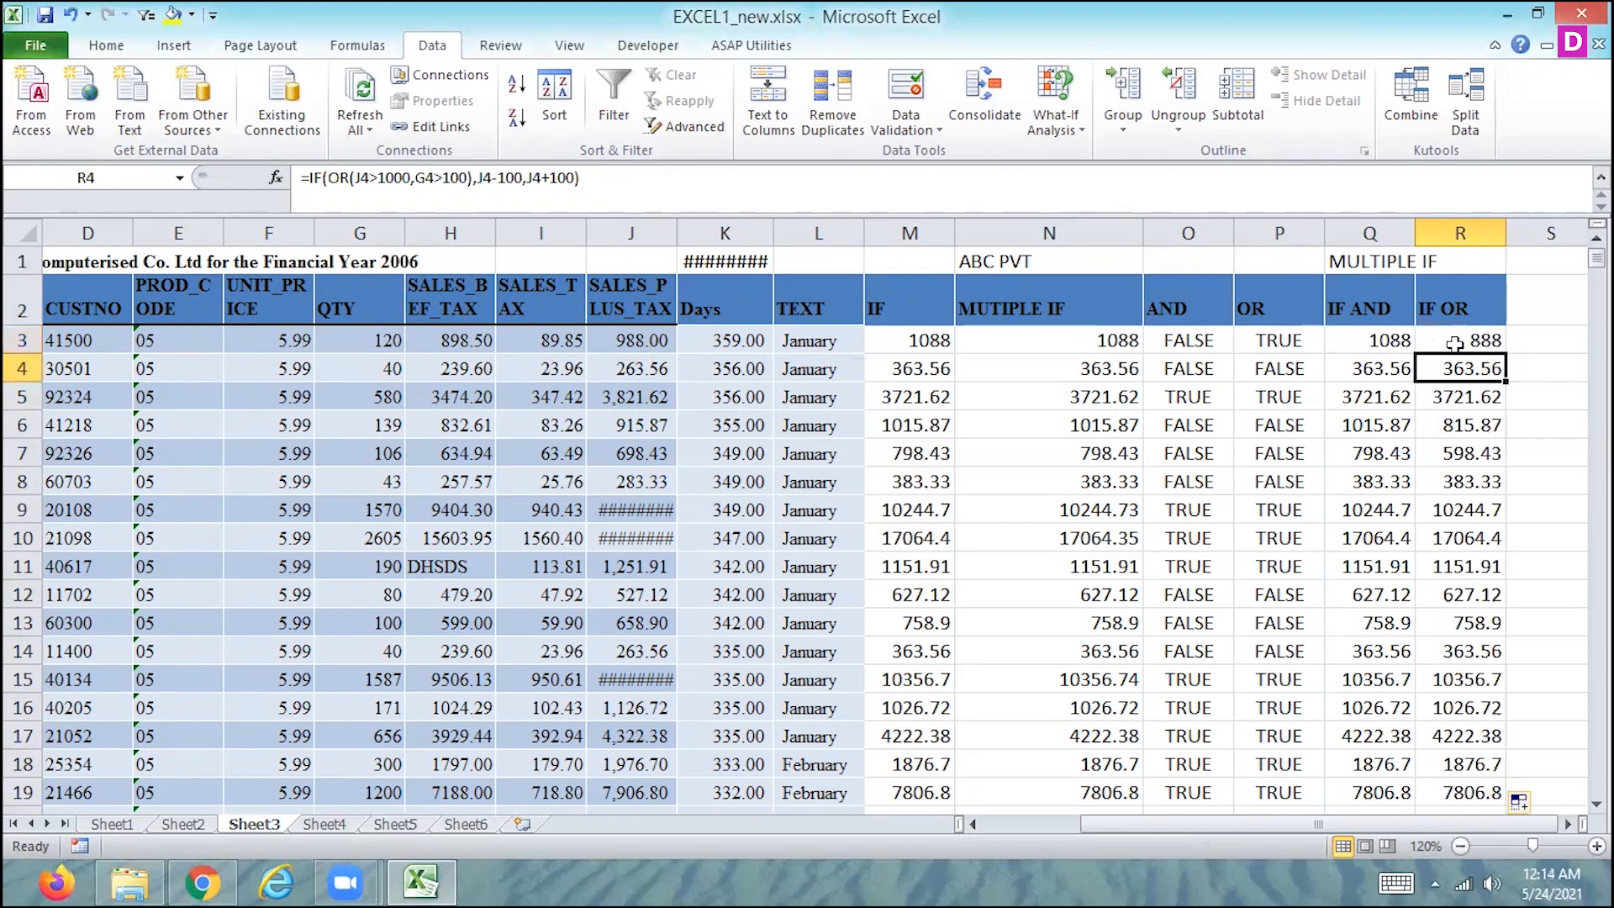
key(Left)
key(Left)
key(Left)
key(Left)
key(Left)
key(Left)
key(Left)
key(Left)
key(Right)
key(Right)
key(Right)
key(Right)
key(Right)
key(Right)
key(Right)
key(Right)
key(Right)
key(Right)
key(Left)
key(Left)
key(Right)
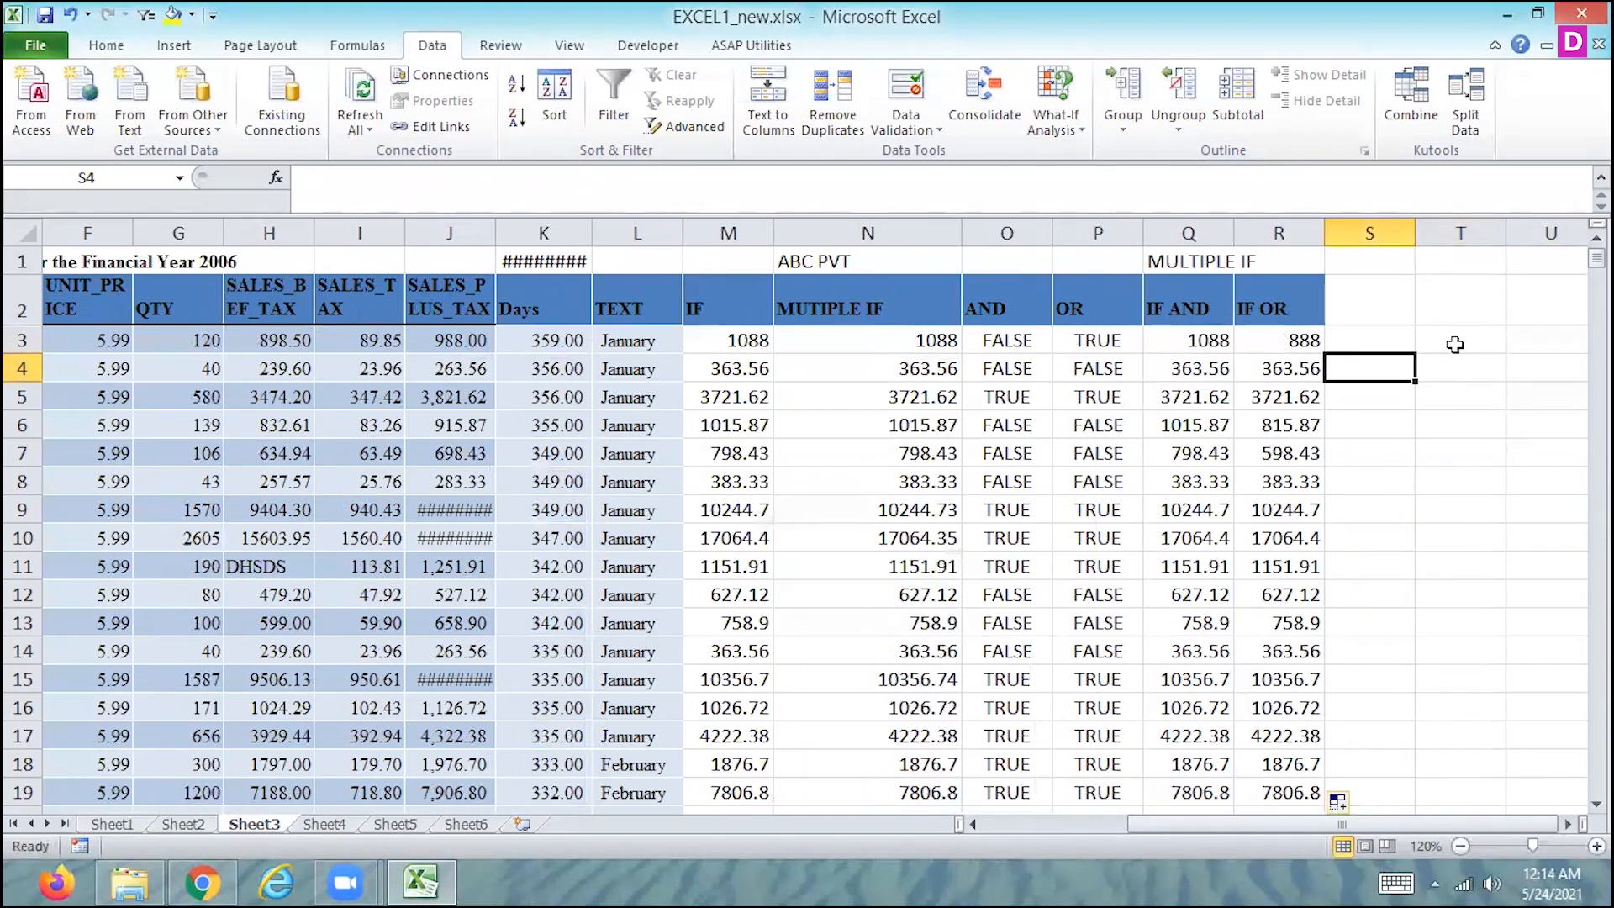
key(Left)
key(Left)
key(Left)
key(Left)
key(Left)
key(Left)
key(Left)
key(Left)
key(Left)
key(Left)
key(Left)
key(Left)
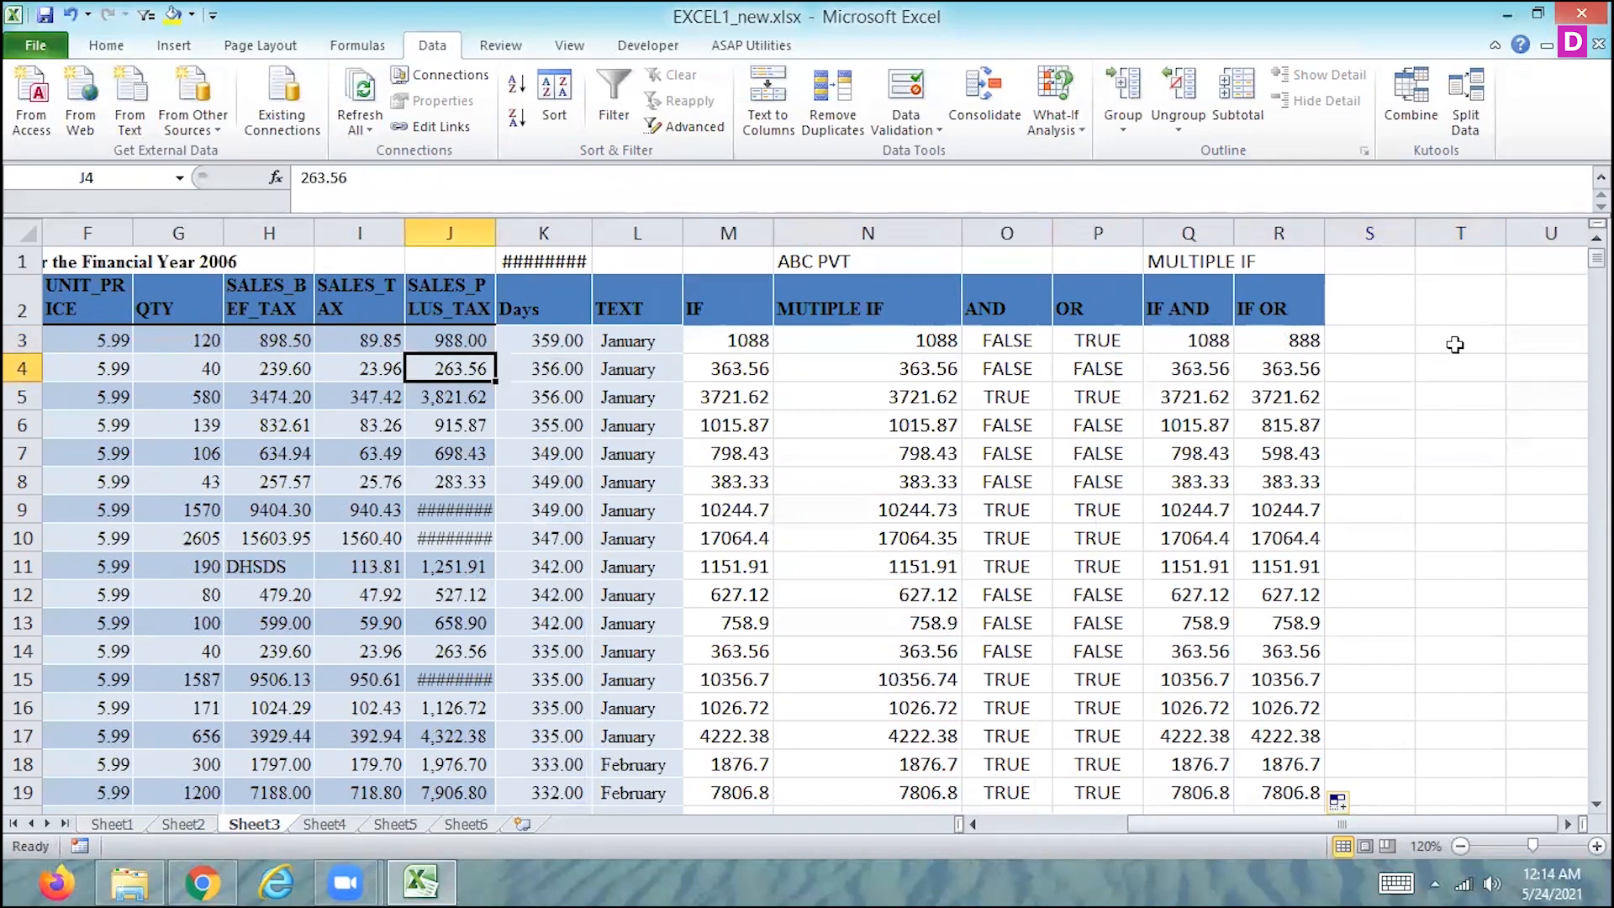
key(Left)
key(Left)
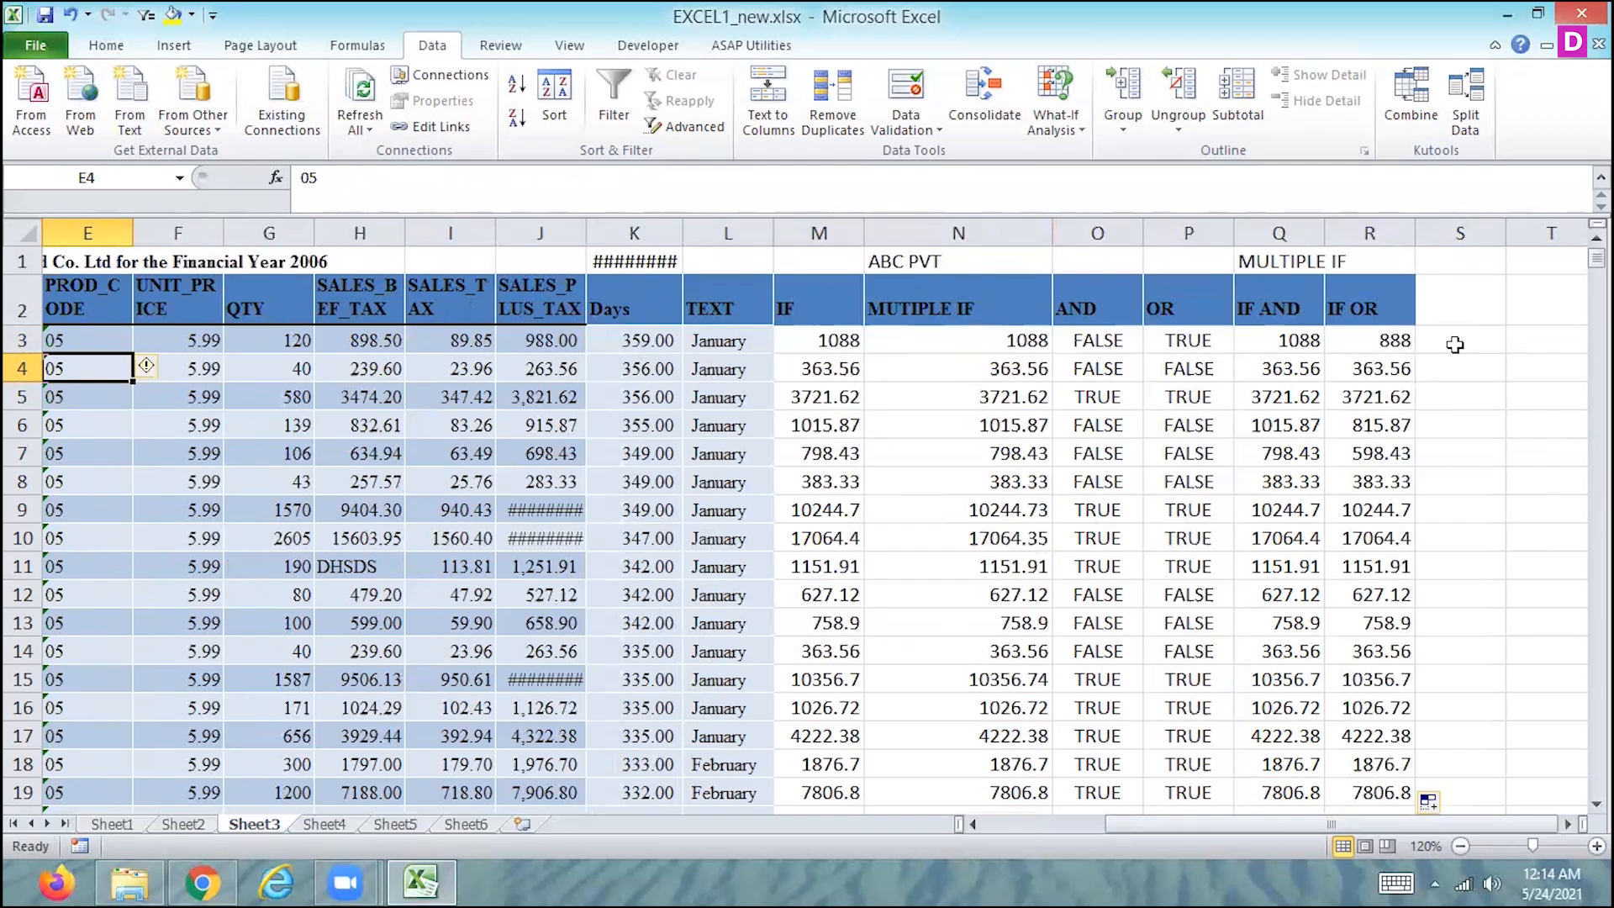
- Save the workbook and add the column header MULTIPLE IF in S2, beside the IF OR column
key(ctrl+s)
key(Left)
key(Left)
key(Right)
key(Right)
key(Right)
key(Right)
key(Right)
key(Right)
key(Right)
key(Right)
key(Right)
key(Right)
key(Right)
key(Right)
key(Right)
key(Right)
key(Right)
key(Right)
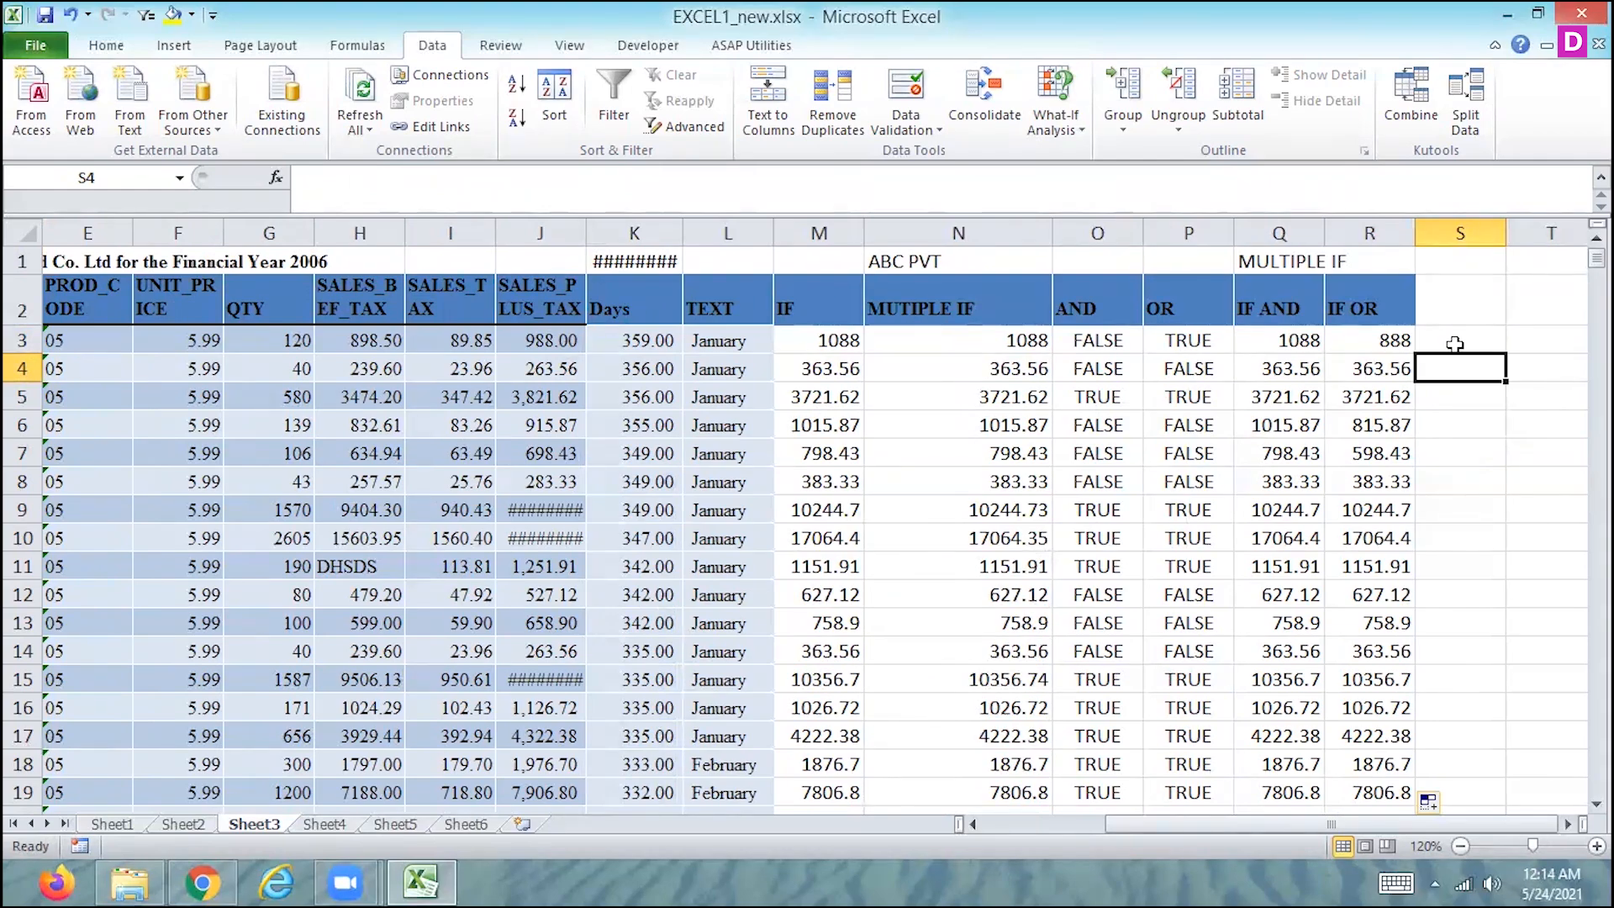
key(Up)
key(Up)
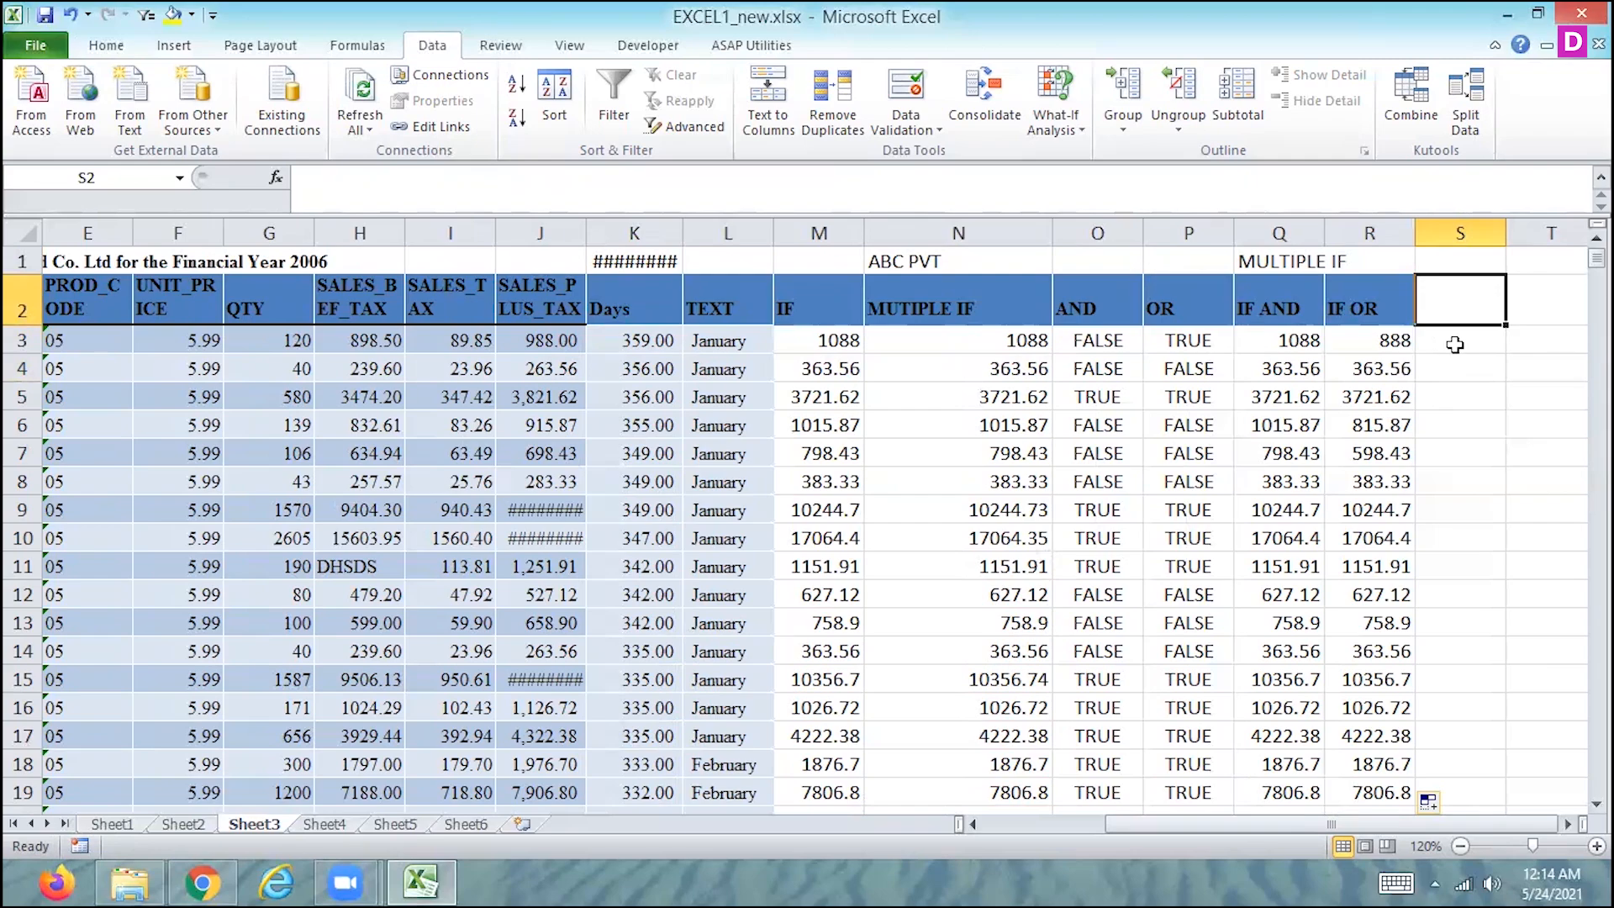
text(M)
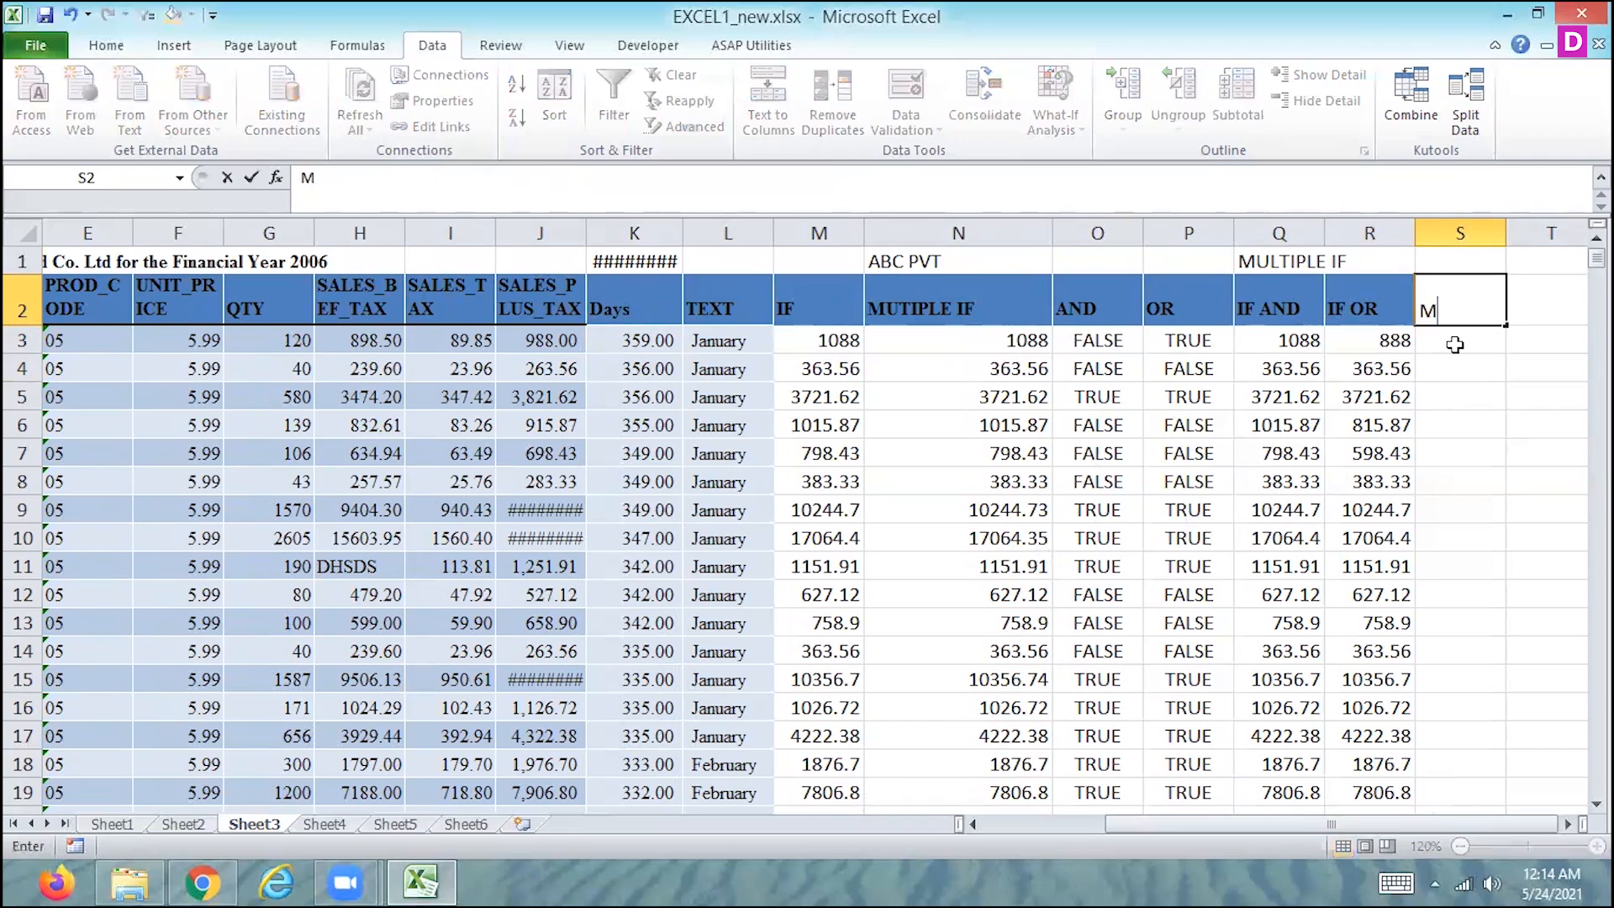
text(ULTIPLE IF)
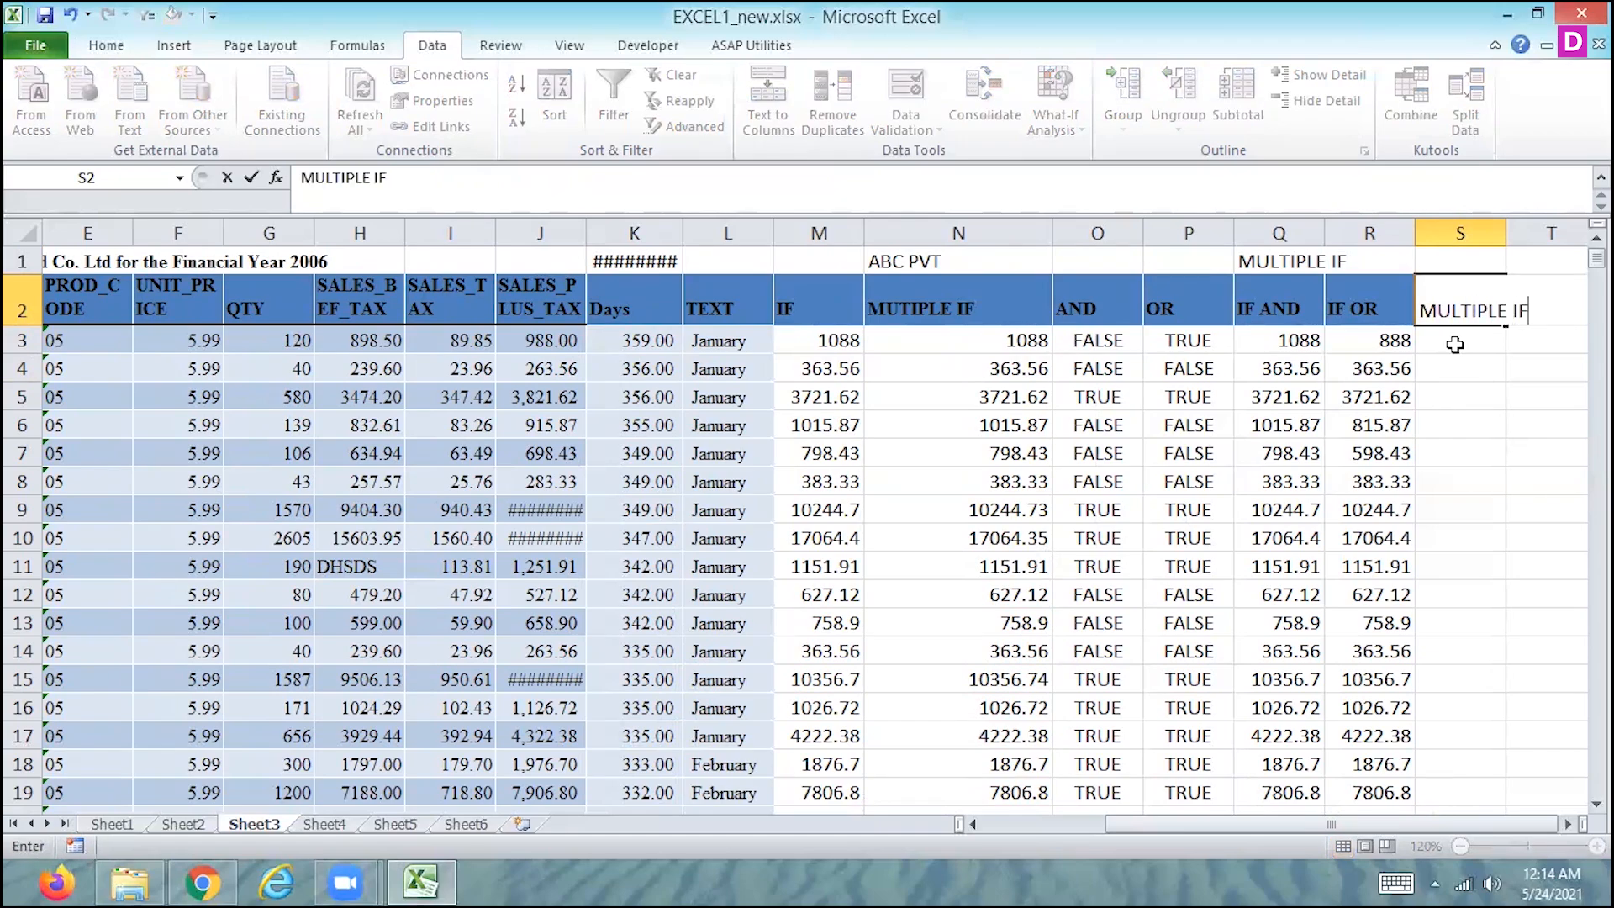
key(Return)
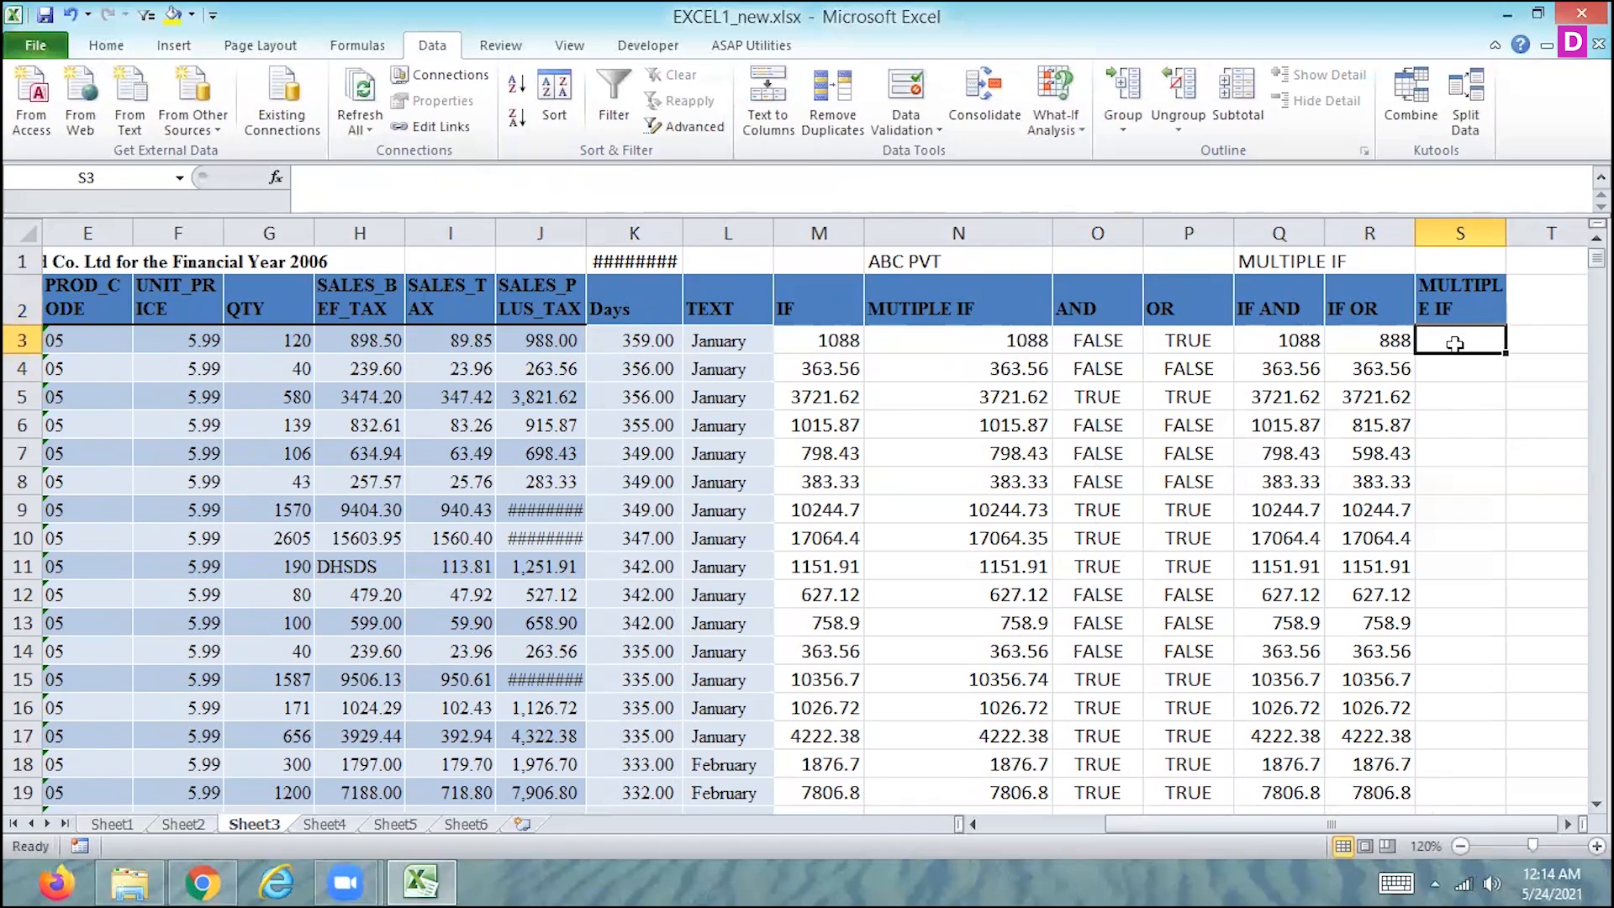
- Start a formula in S3 that nests AND as the logical test of IF, with G3>100 as the first condition
text(=IF()
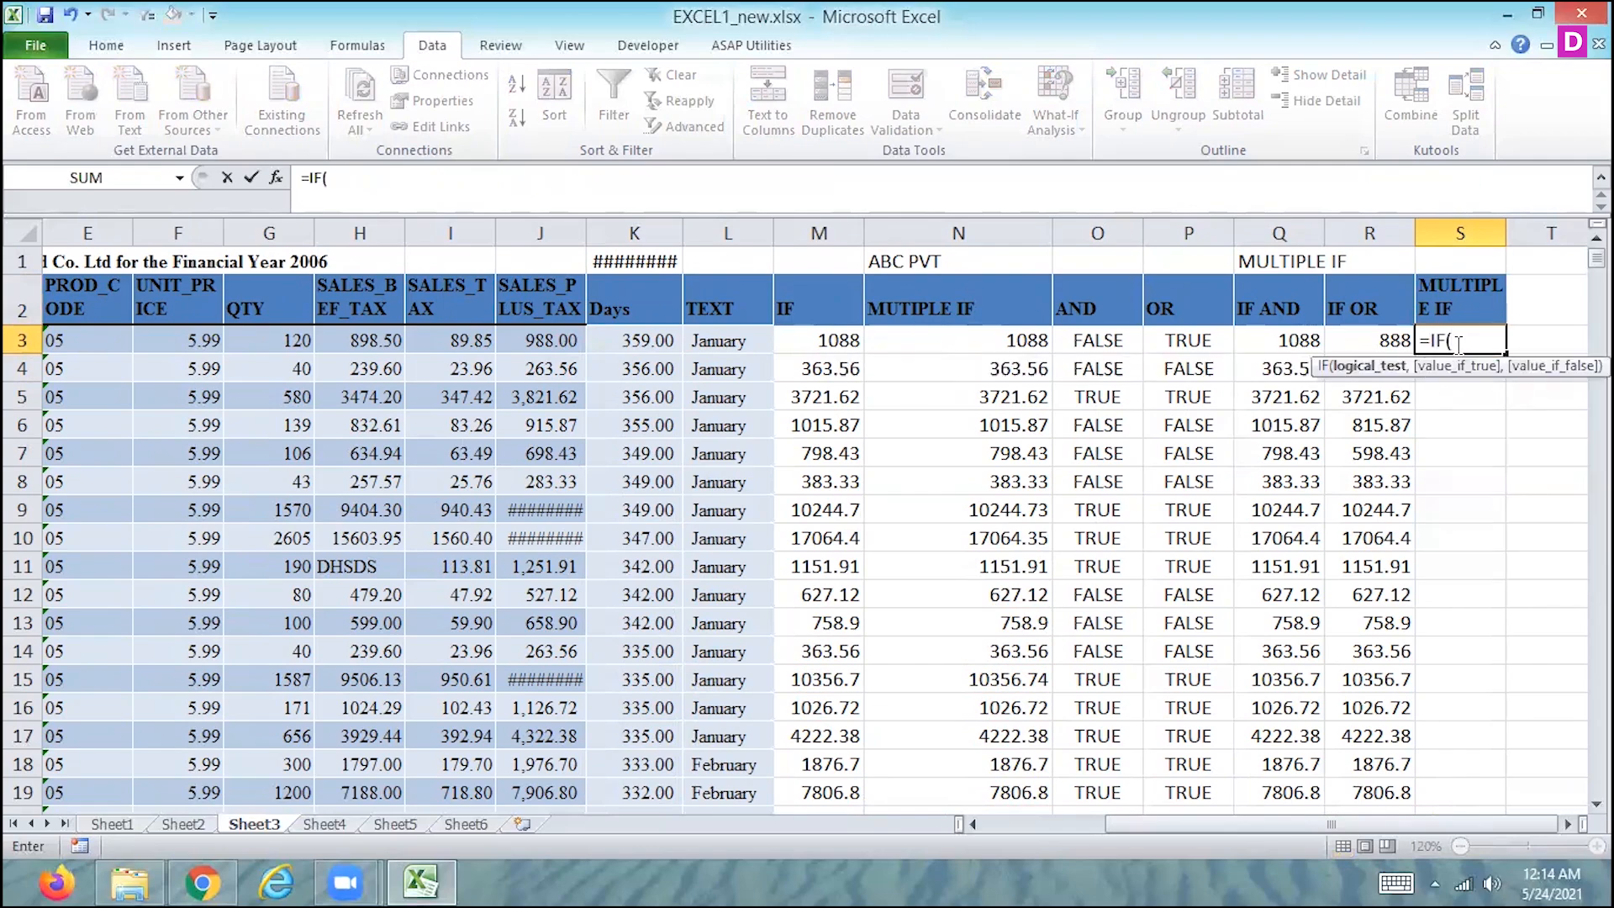
text(AND()
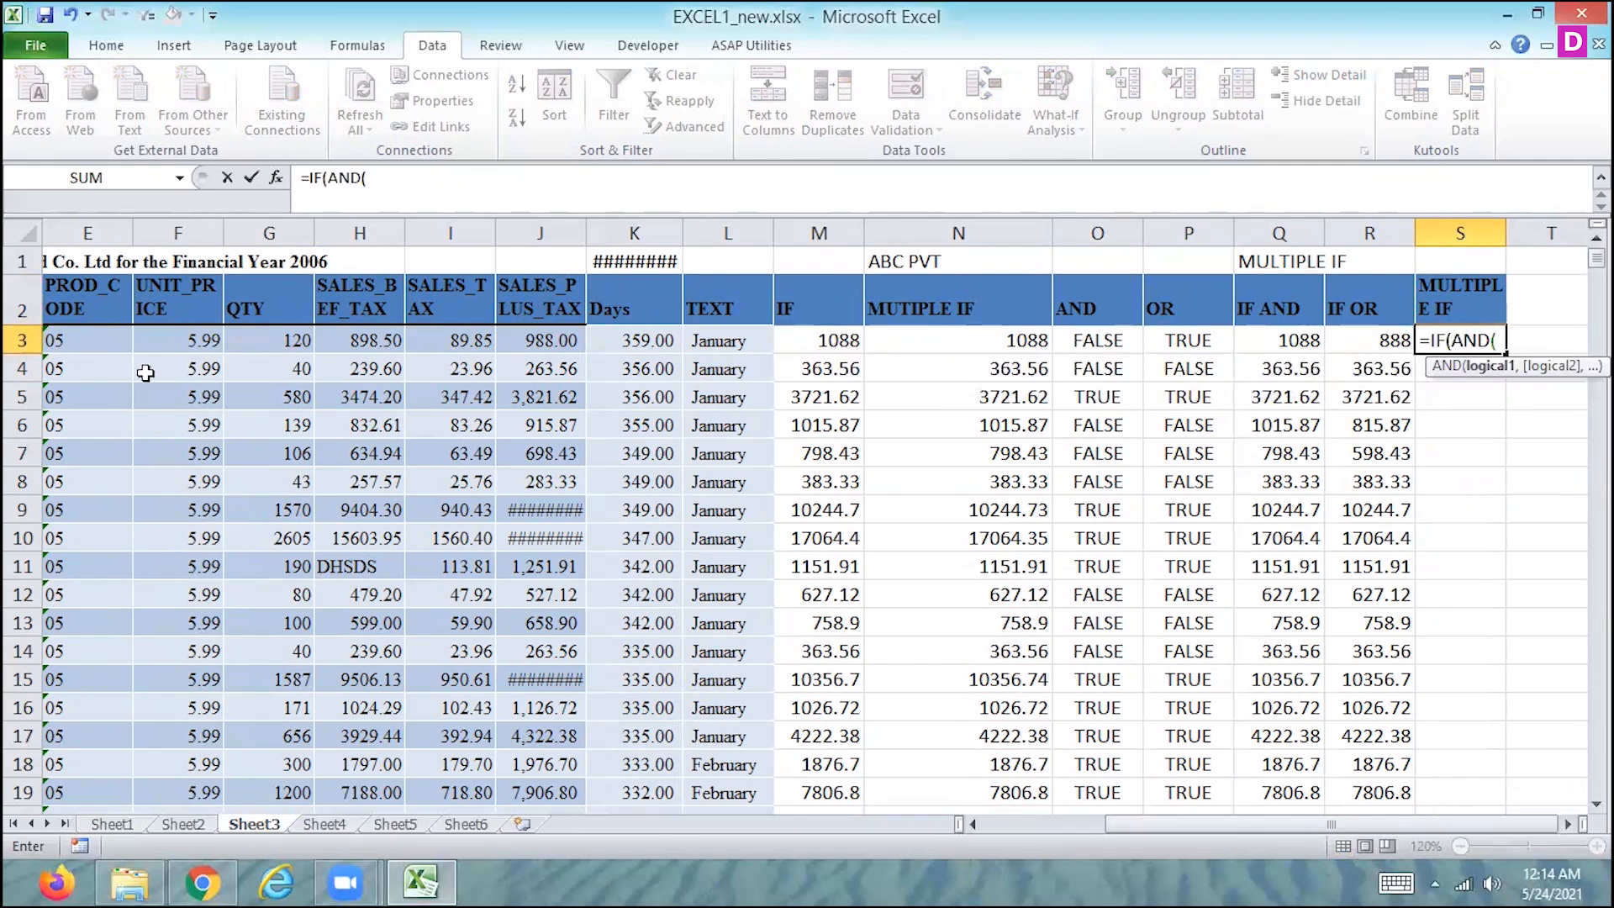
click(261, 331)
text(>100)
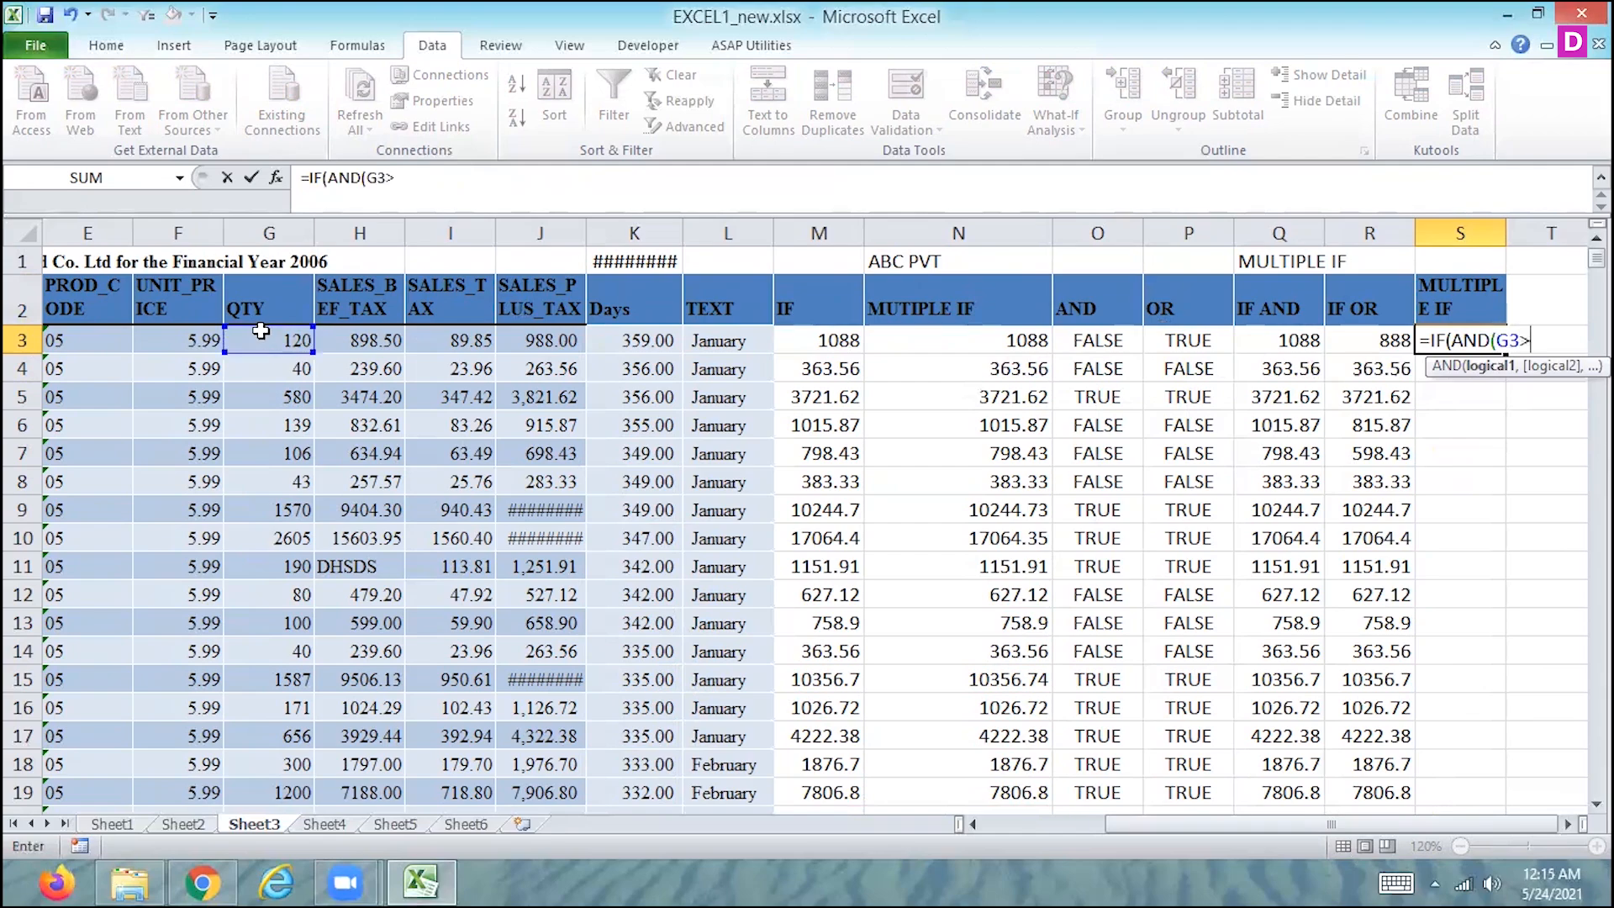
text(,)
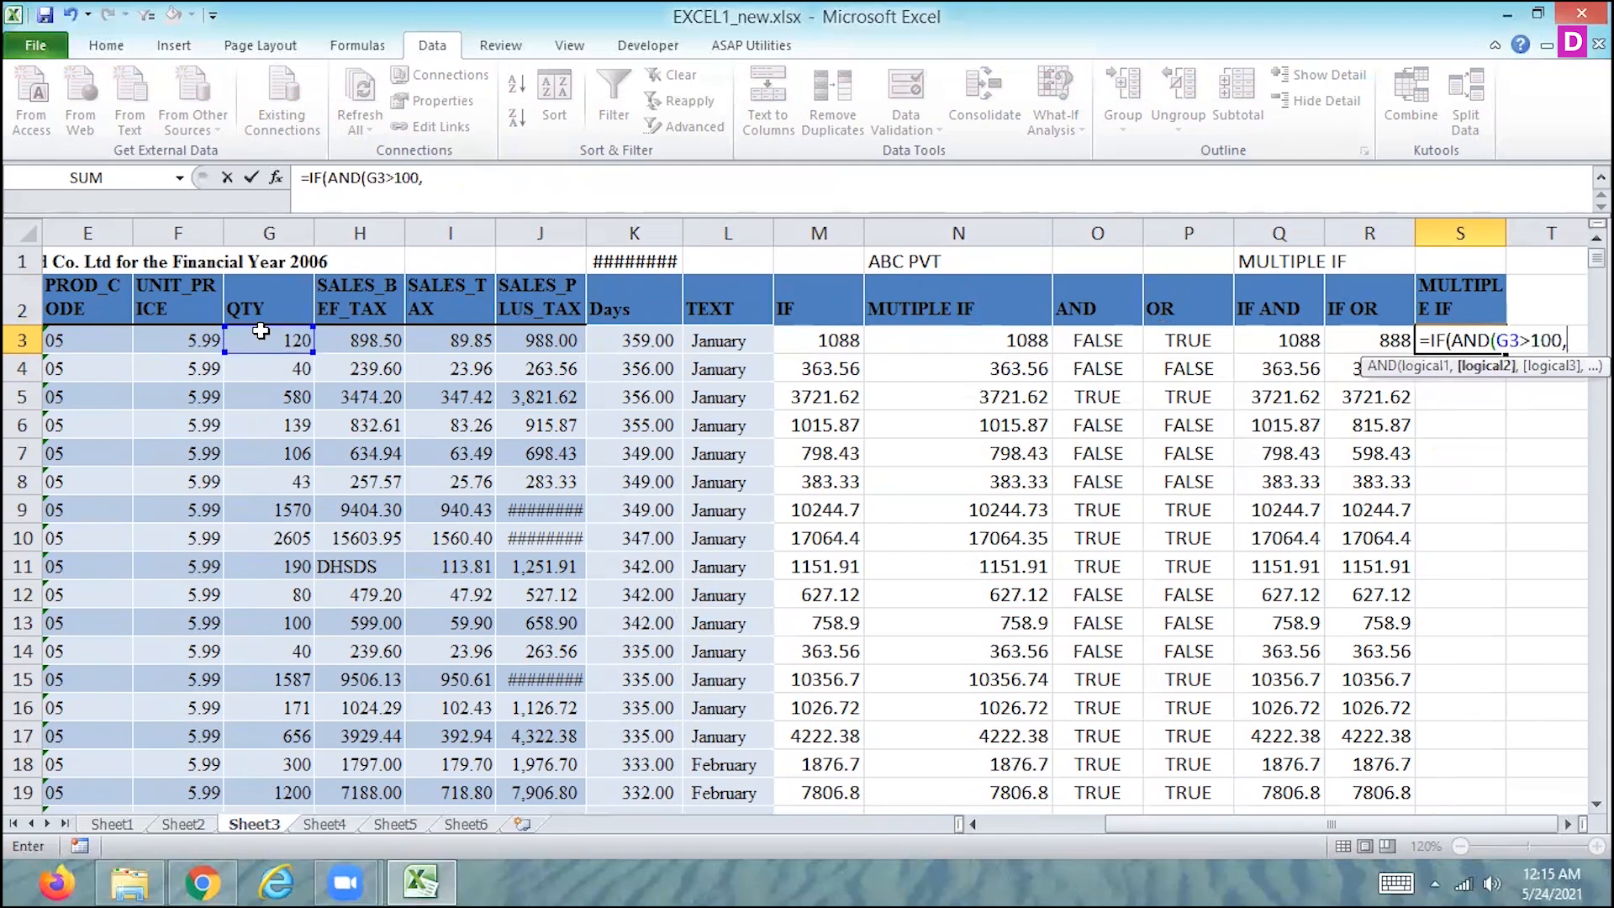
- Add the conditions J3>1000 and K3>300 to S3's AND test and close the test
click(541, 337)
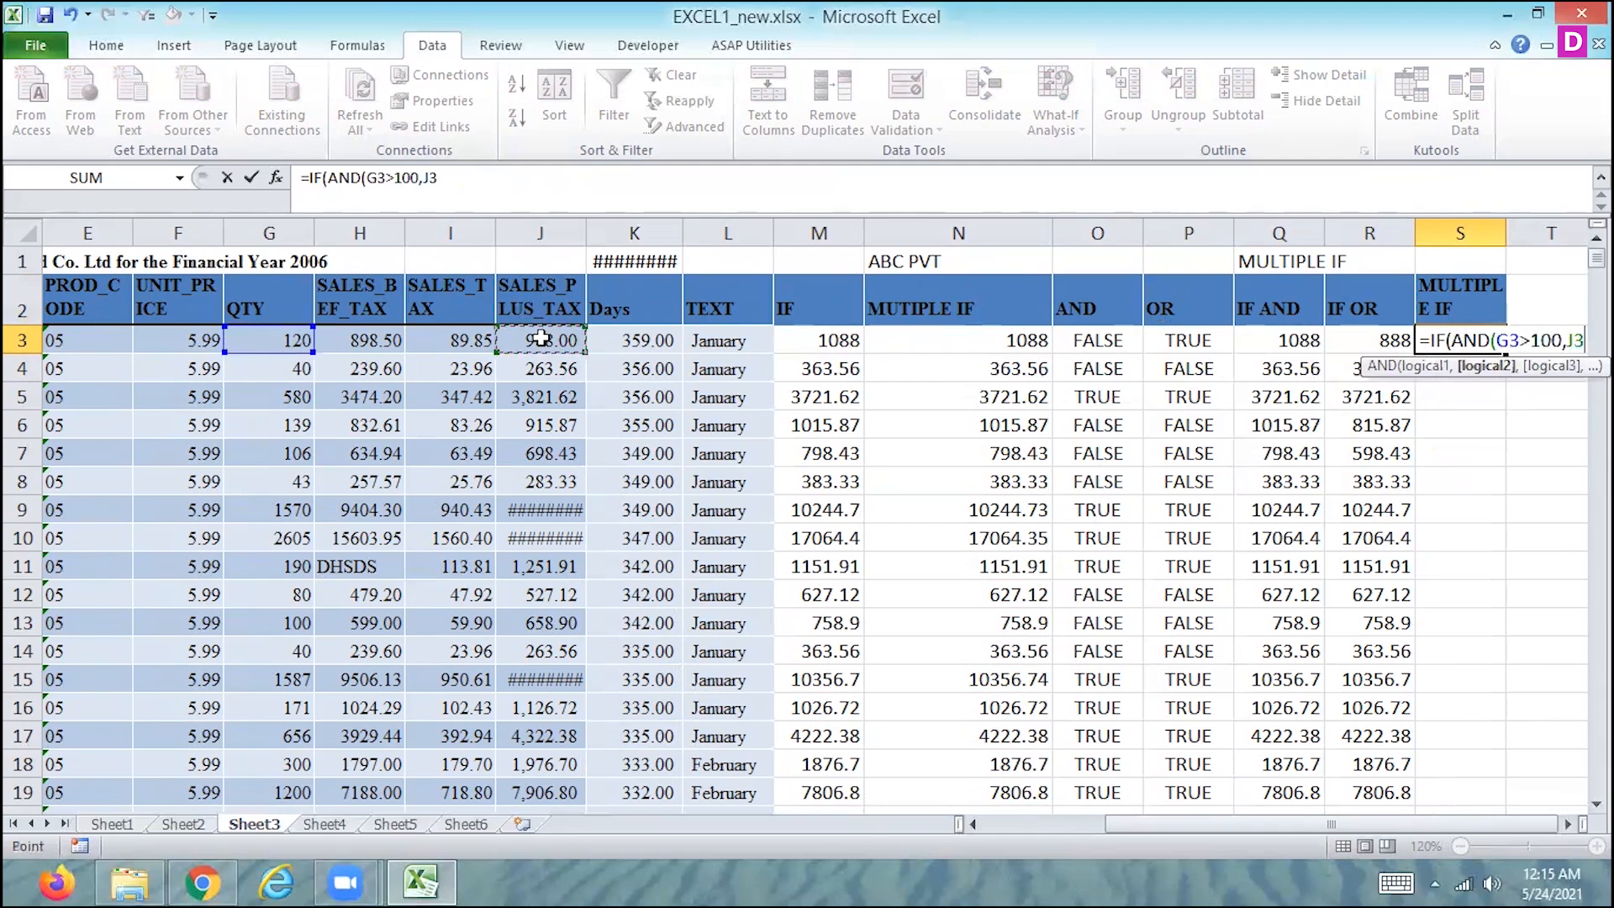
text(>100)
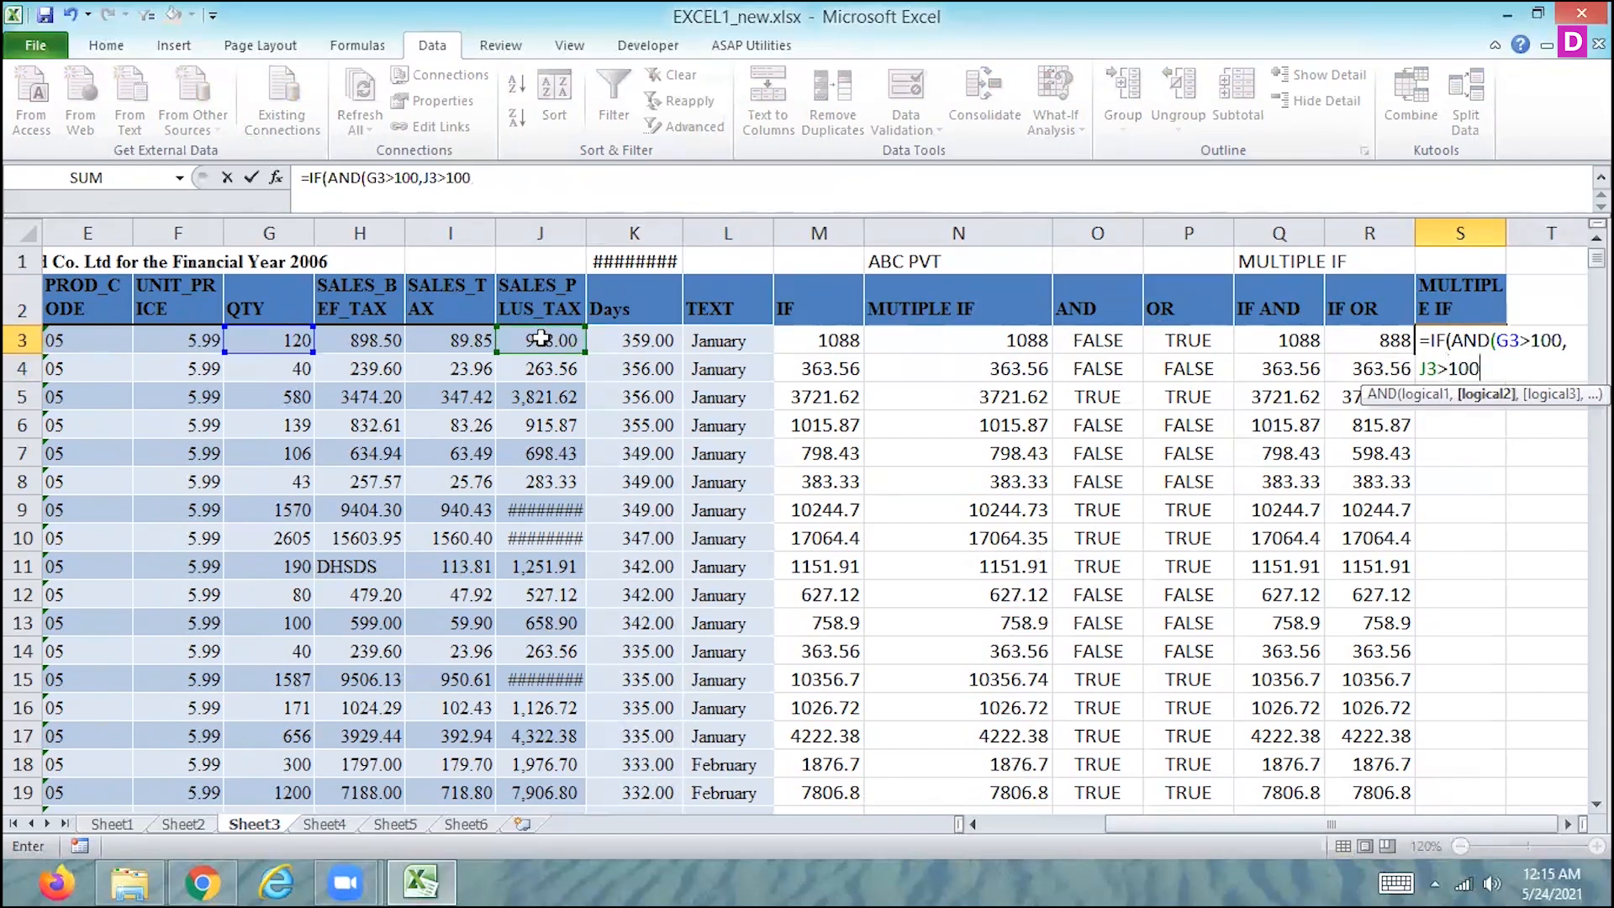
text(0,)
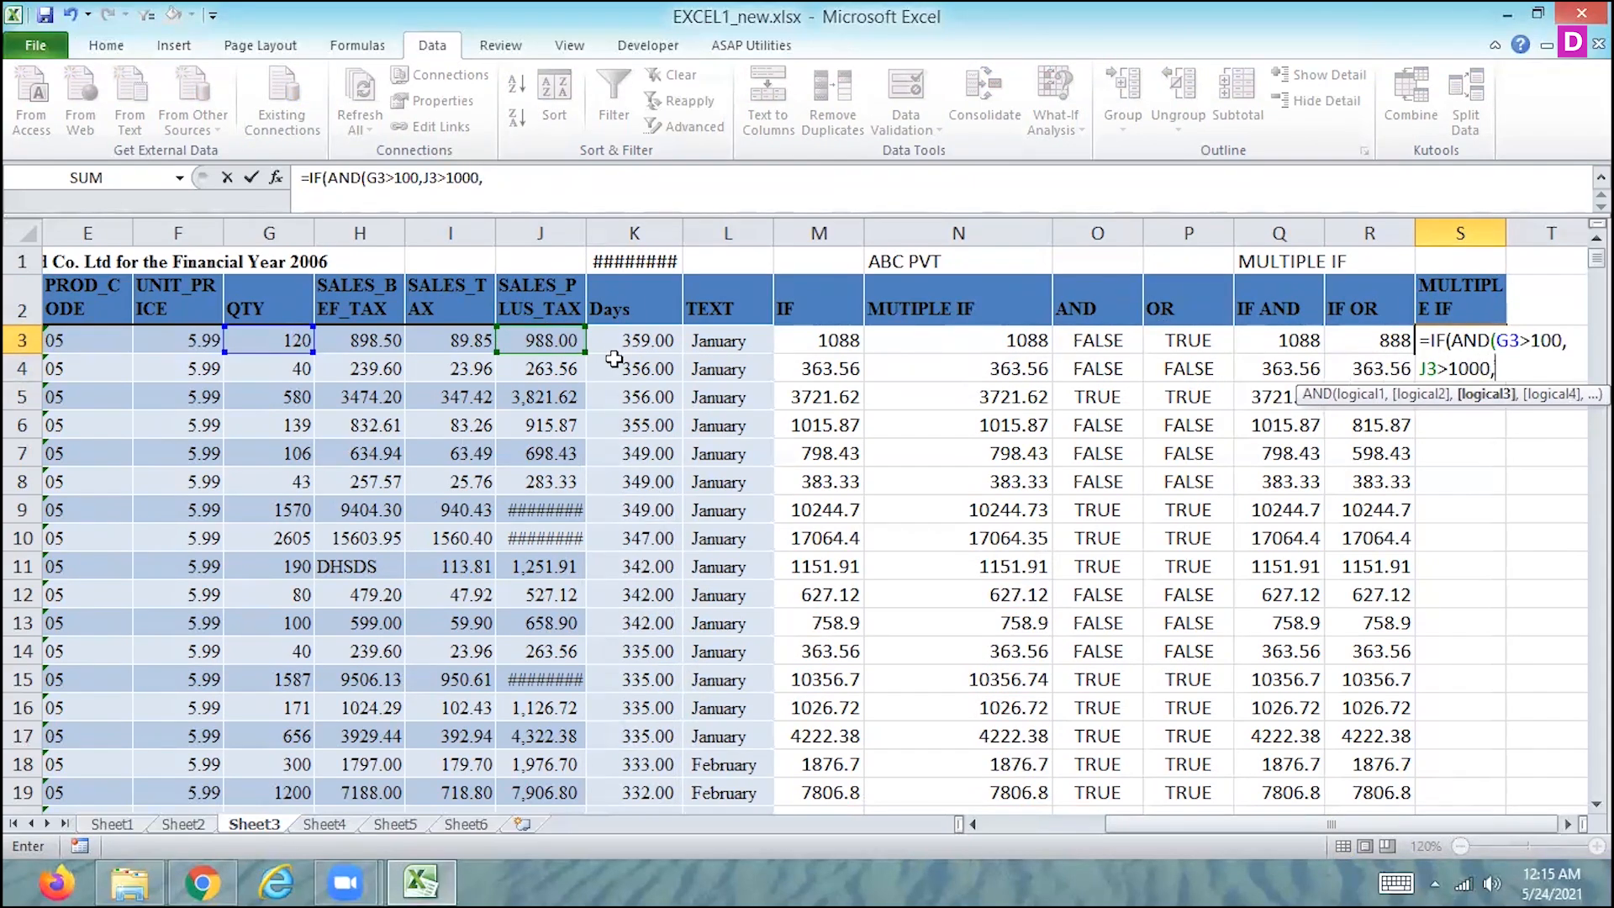
click(635, 341)
text(>300)
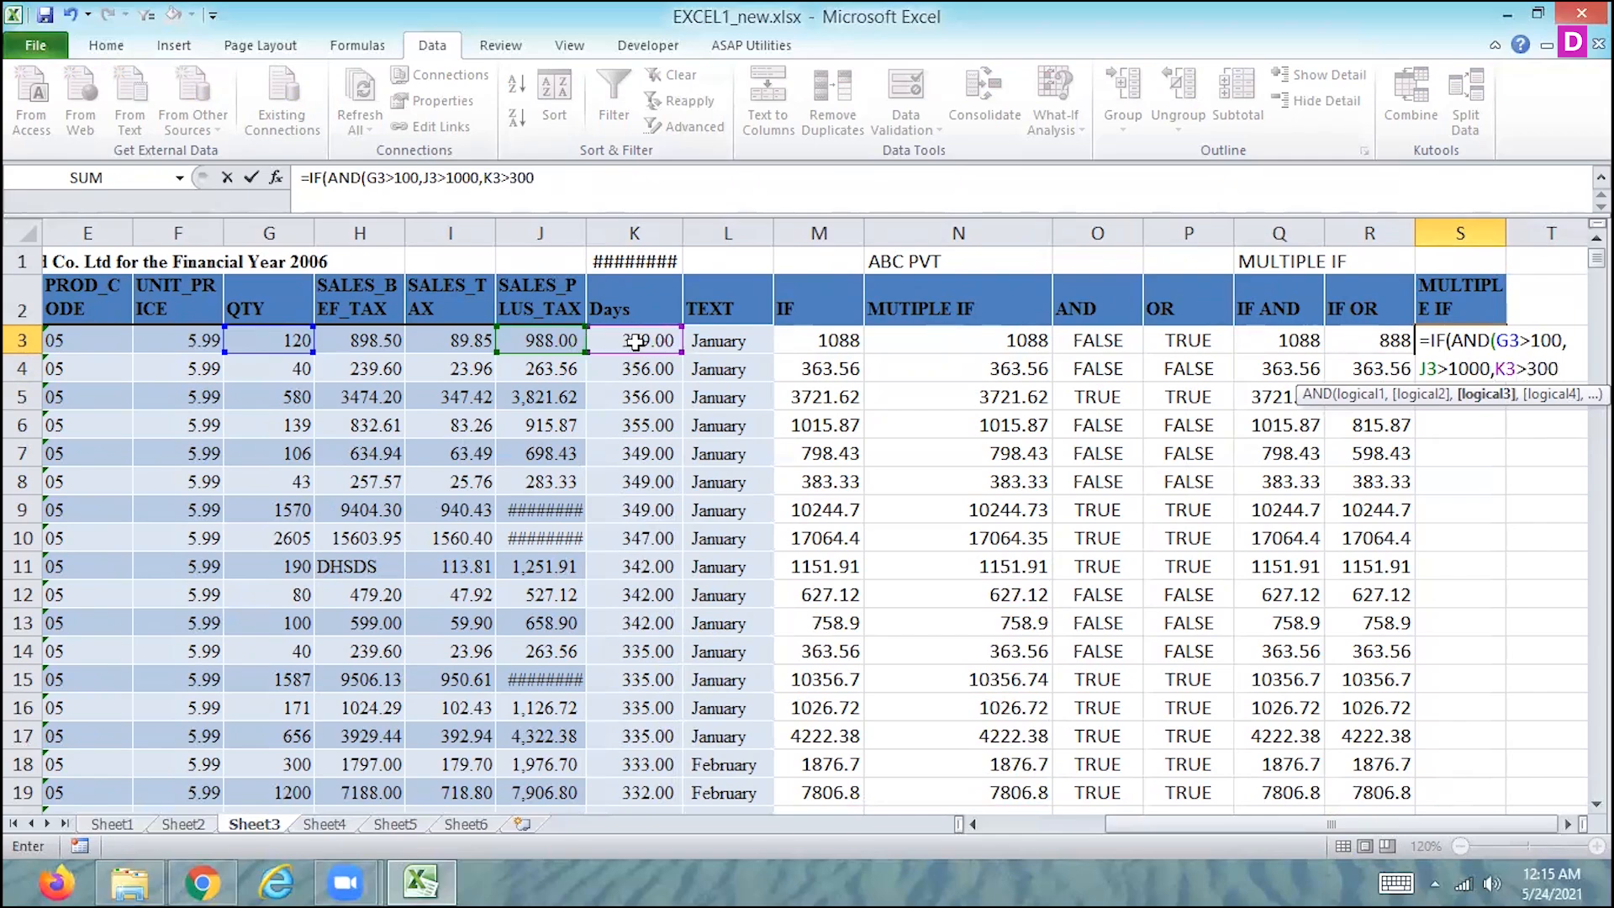
text(),)
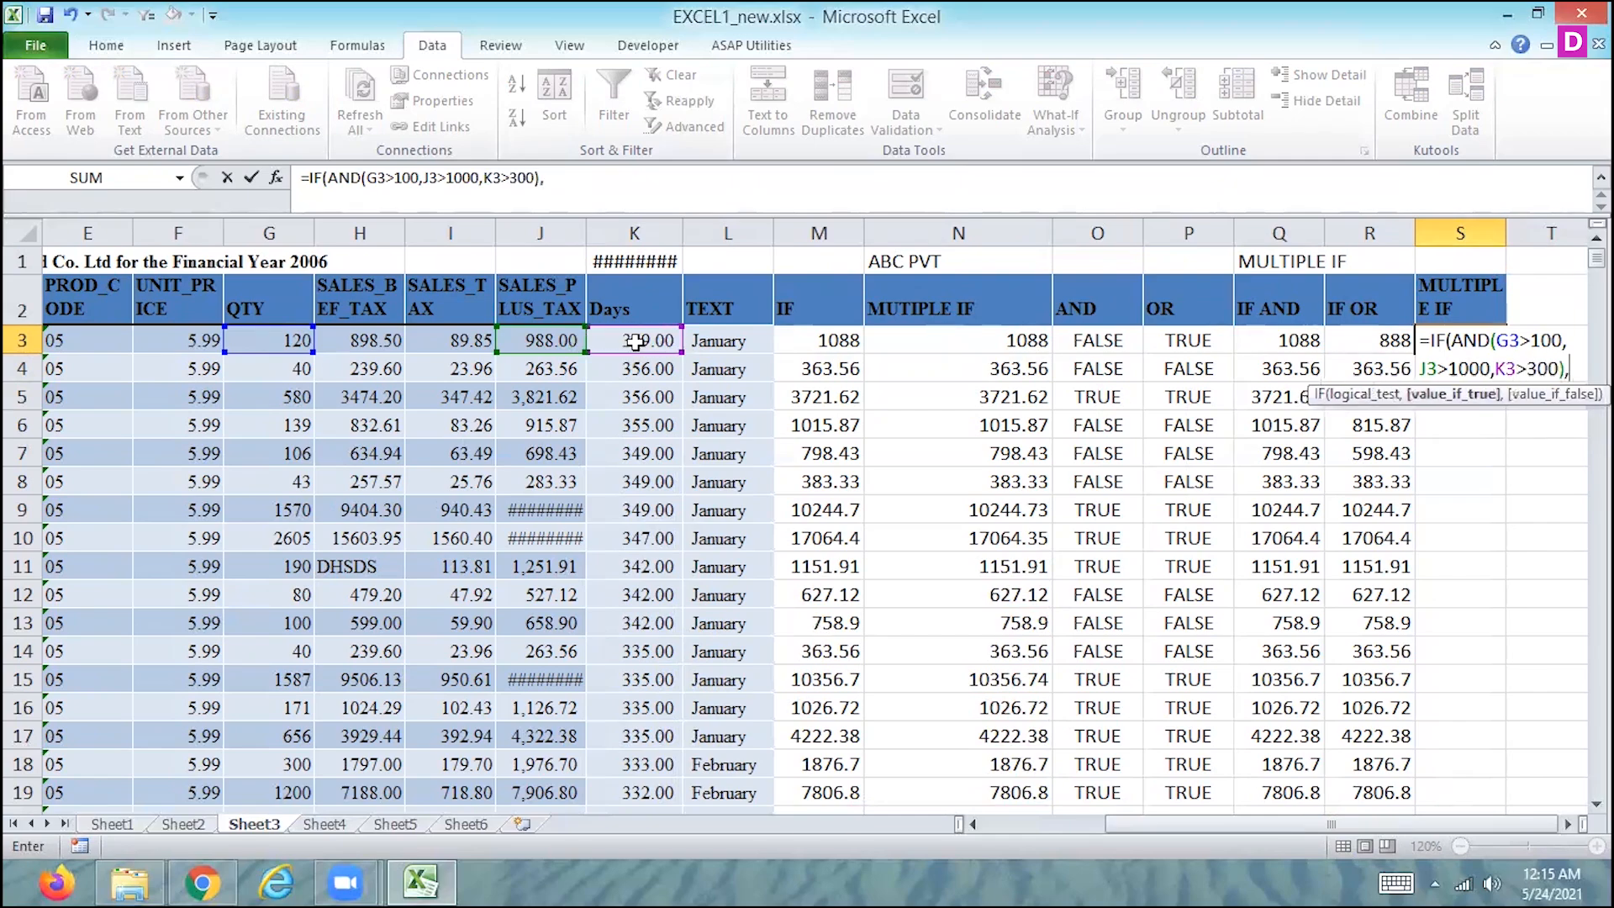
- Set the value-if-true of S3's formula to the sum J3+I3+H3
click(544, 337)
text(+)
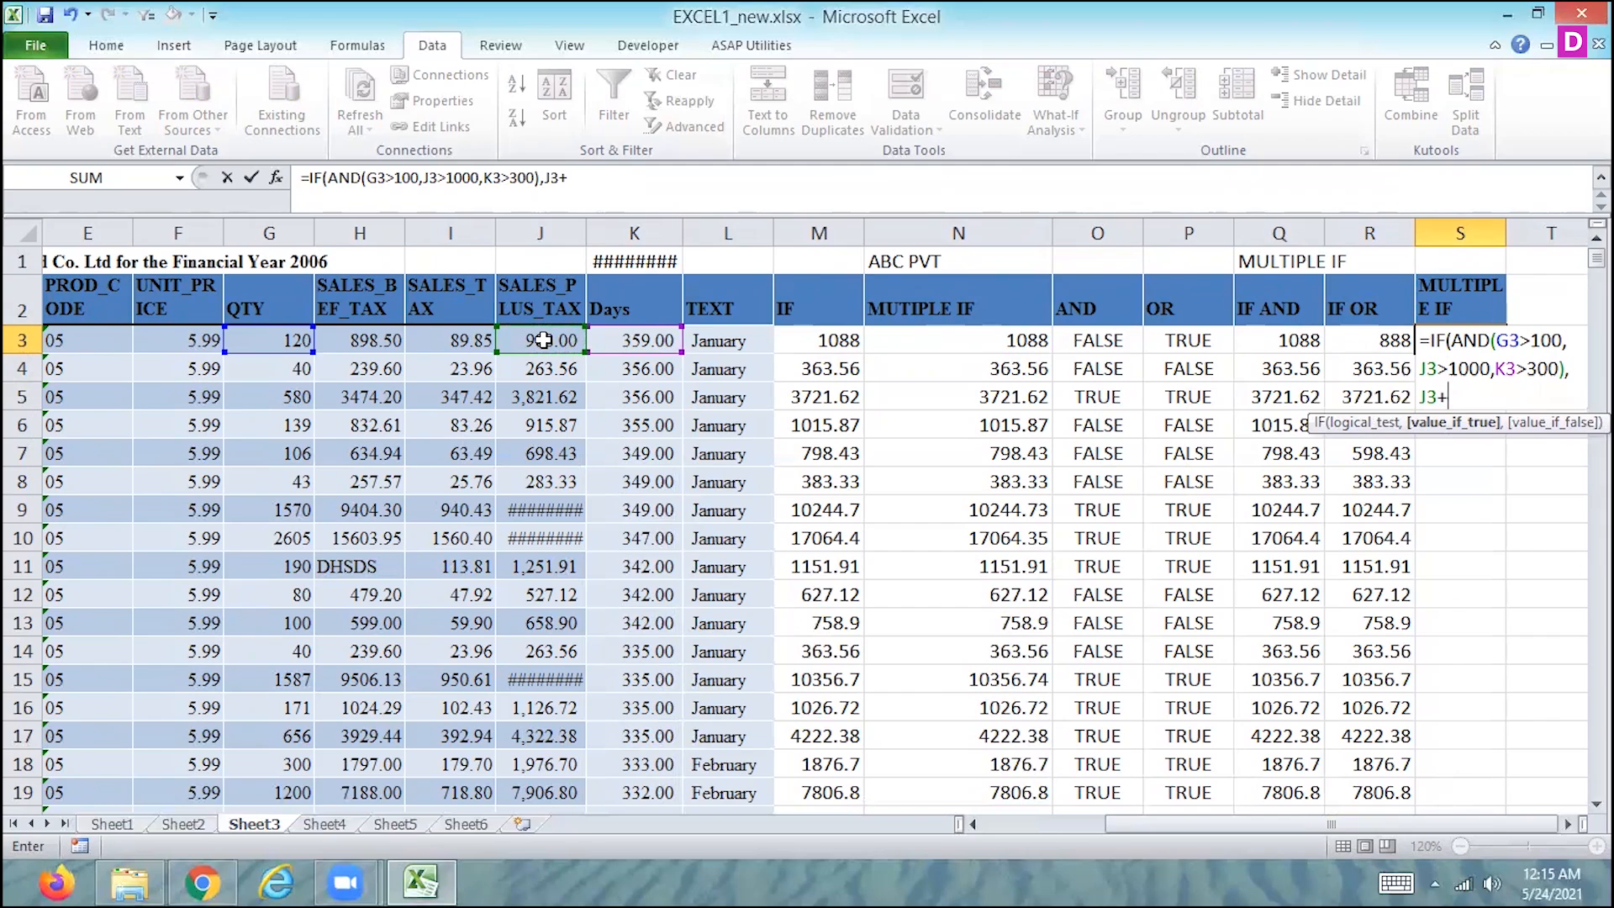
click(465, 337)
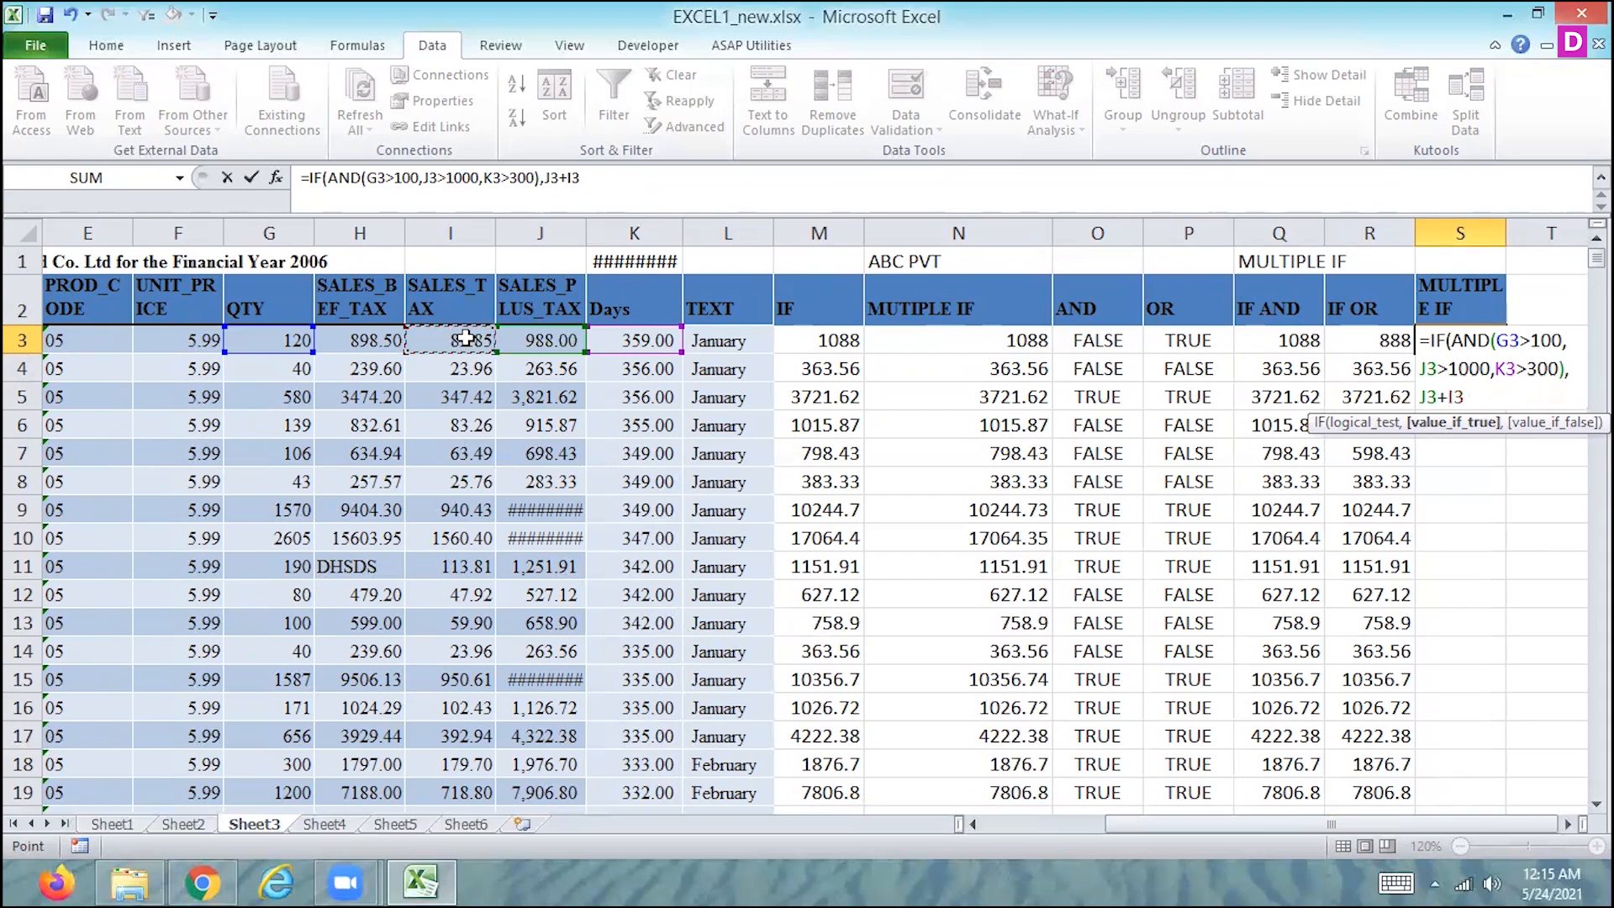
text(+)
click(370, 339)
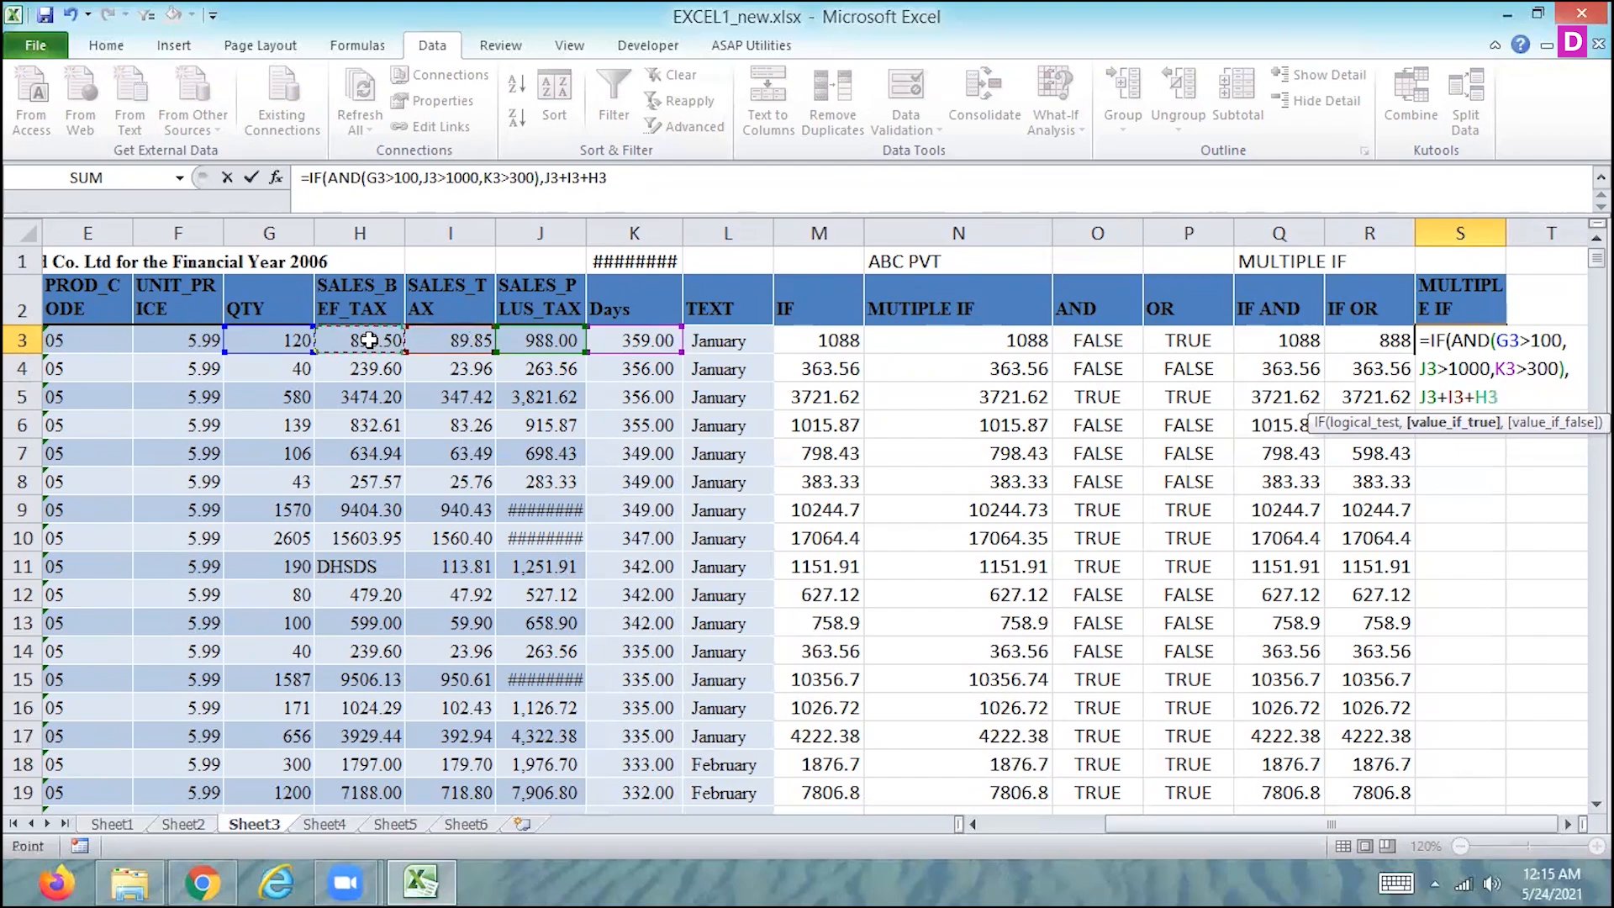
text(,)
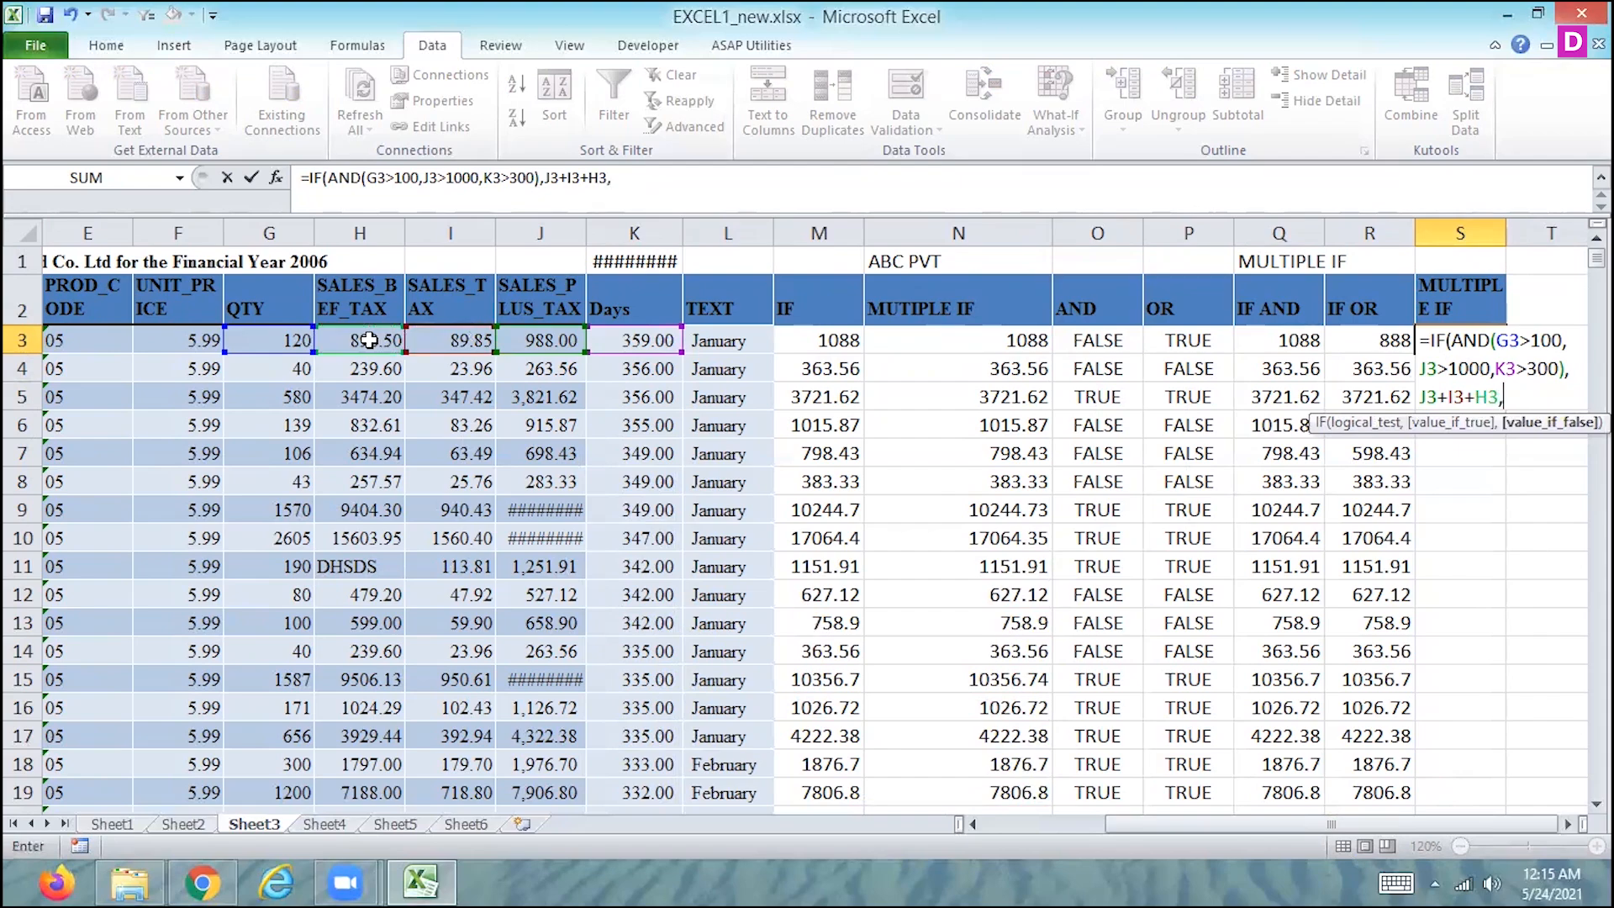
- Set the value-if-false to J3+1000 and enter the completed formula in S3
click(537, 340)
text(-100)
key(BackSpace)
key(BackSpace)
key(BackSpace)
key(BackSpace)
text(+1000)
key(Return)
key(Return)
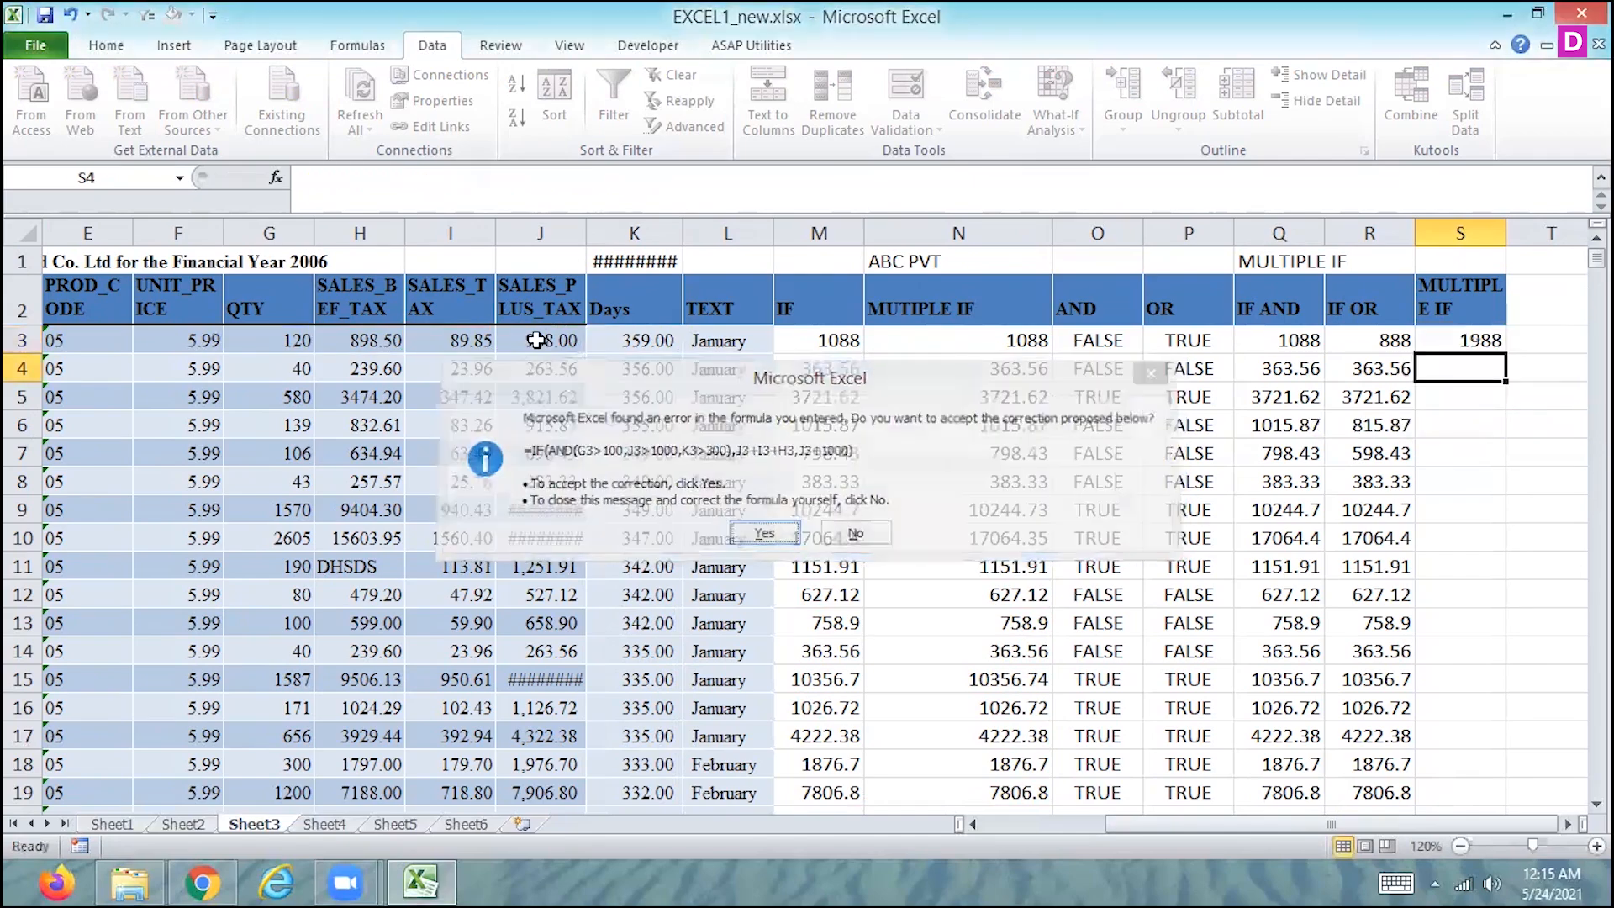
key(Up)
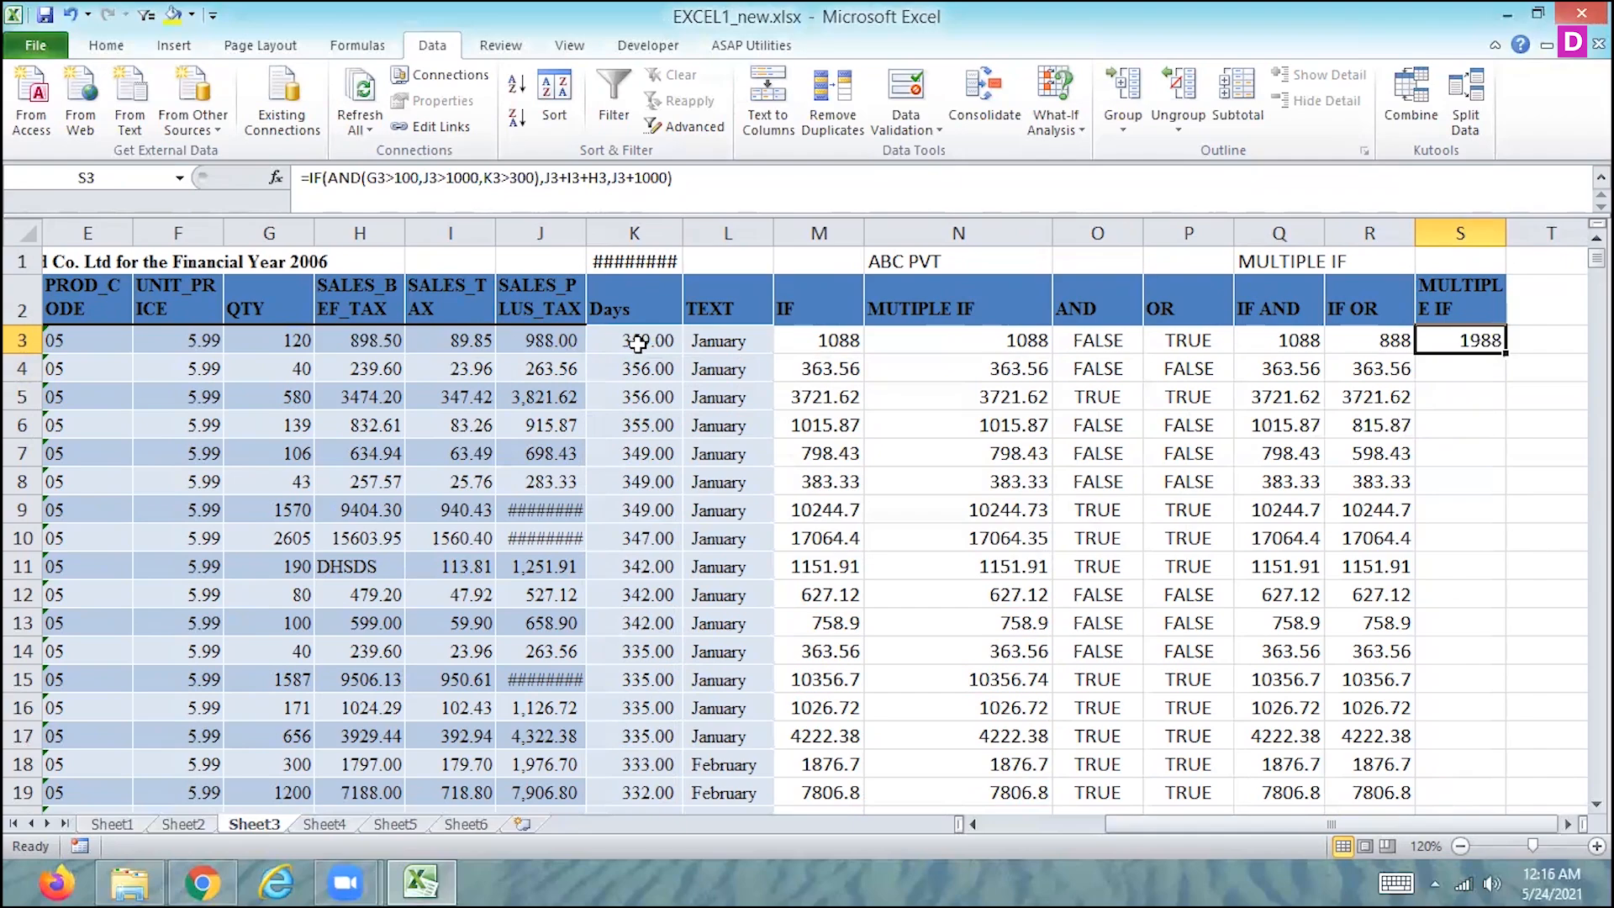
- Change the SALES_PLUS_TAX amount in J3 to 1,088 to test the MULTIPLE IF formula
click(639, 343)
key(Right)
key(Left)
key(Left)
- Change the QTY in G3 to 160
key(Left)
key(Right)
text(1,088)
key(Return)
key(Up)
key(Left)
key(Left)
key(Left)
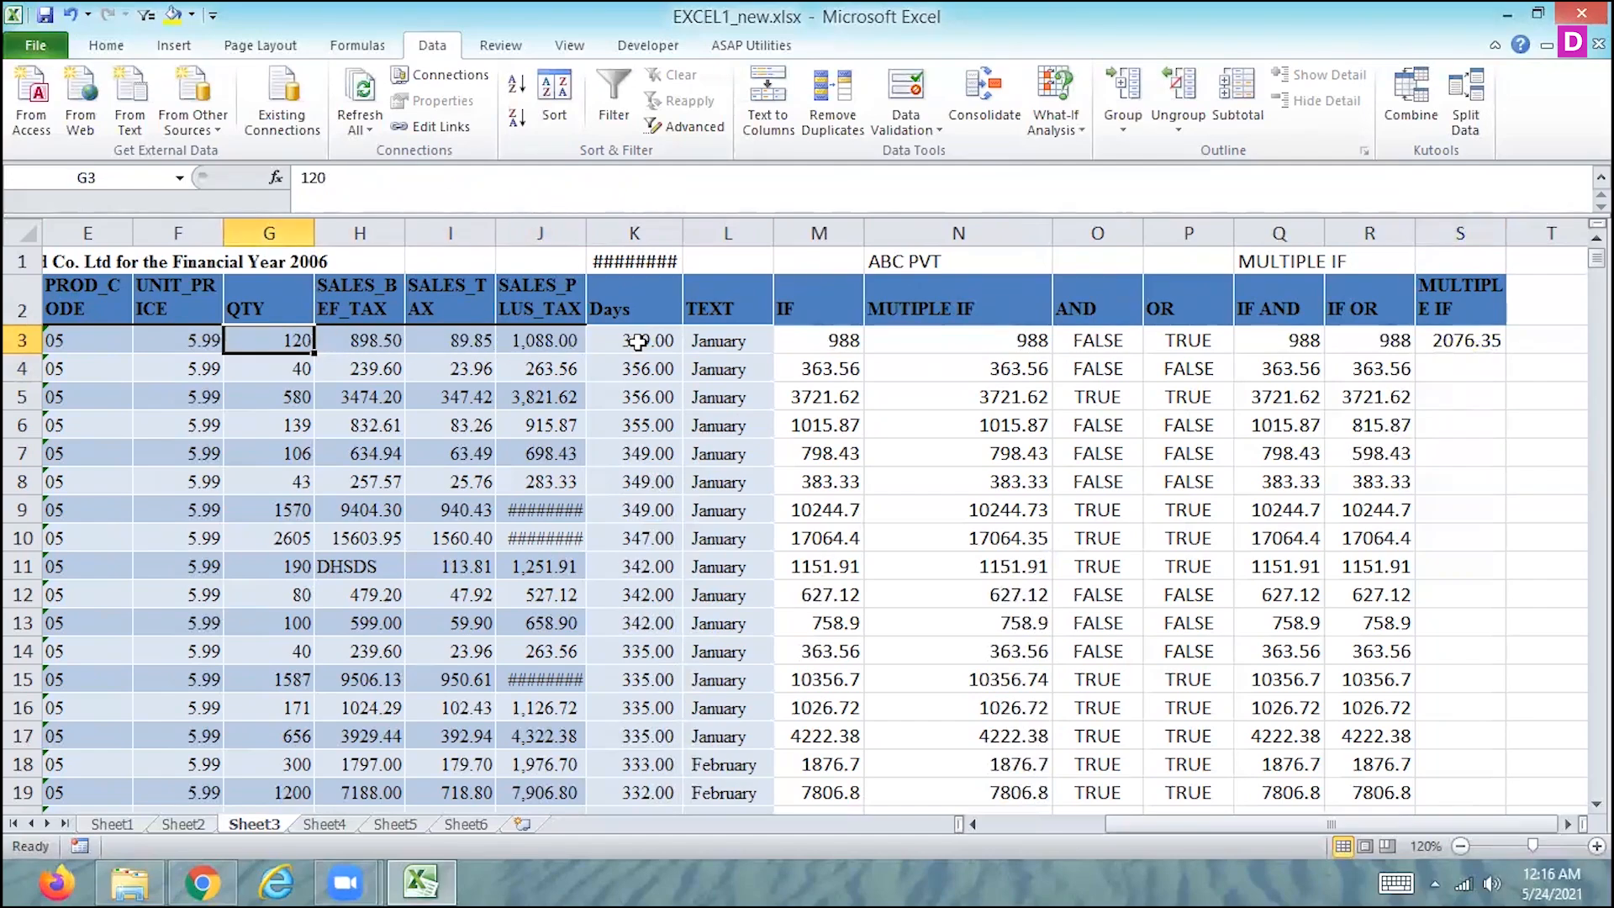
text(160)
key(Return)
- Select H3:J3 and compare the sum of the three sales cells with the MULTIPLE IF result in S3
key(Up)
key(Right)
key(Right)
key(Right)
key(Right)
key(Right)
key(Left)
key(Left)
key(Left)
drag(371, 342, 514, 339)
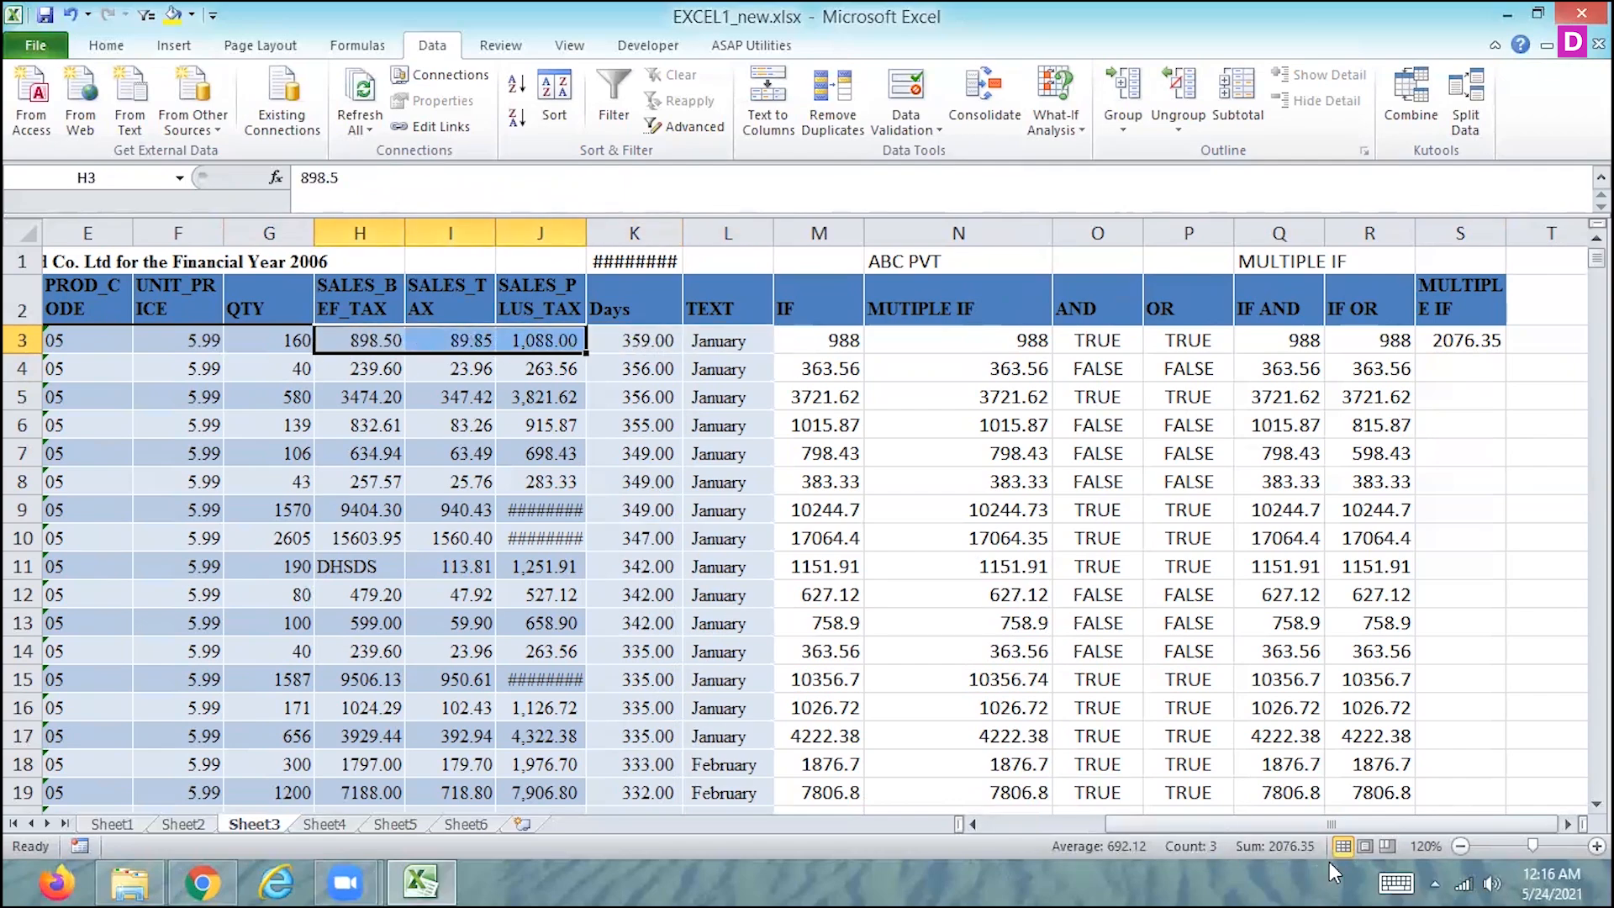
- Fill the three-condition IF AND formula from S3 down the rest of the MULTIPLE IF column
click(1442, 341)
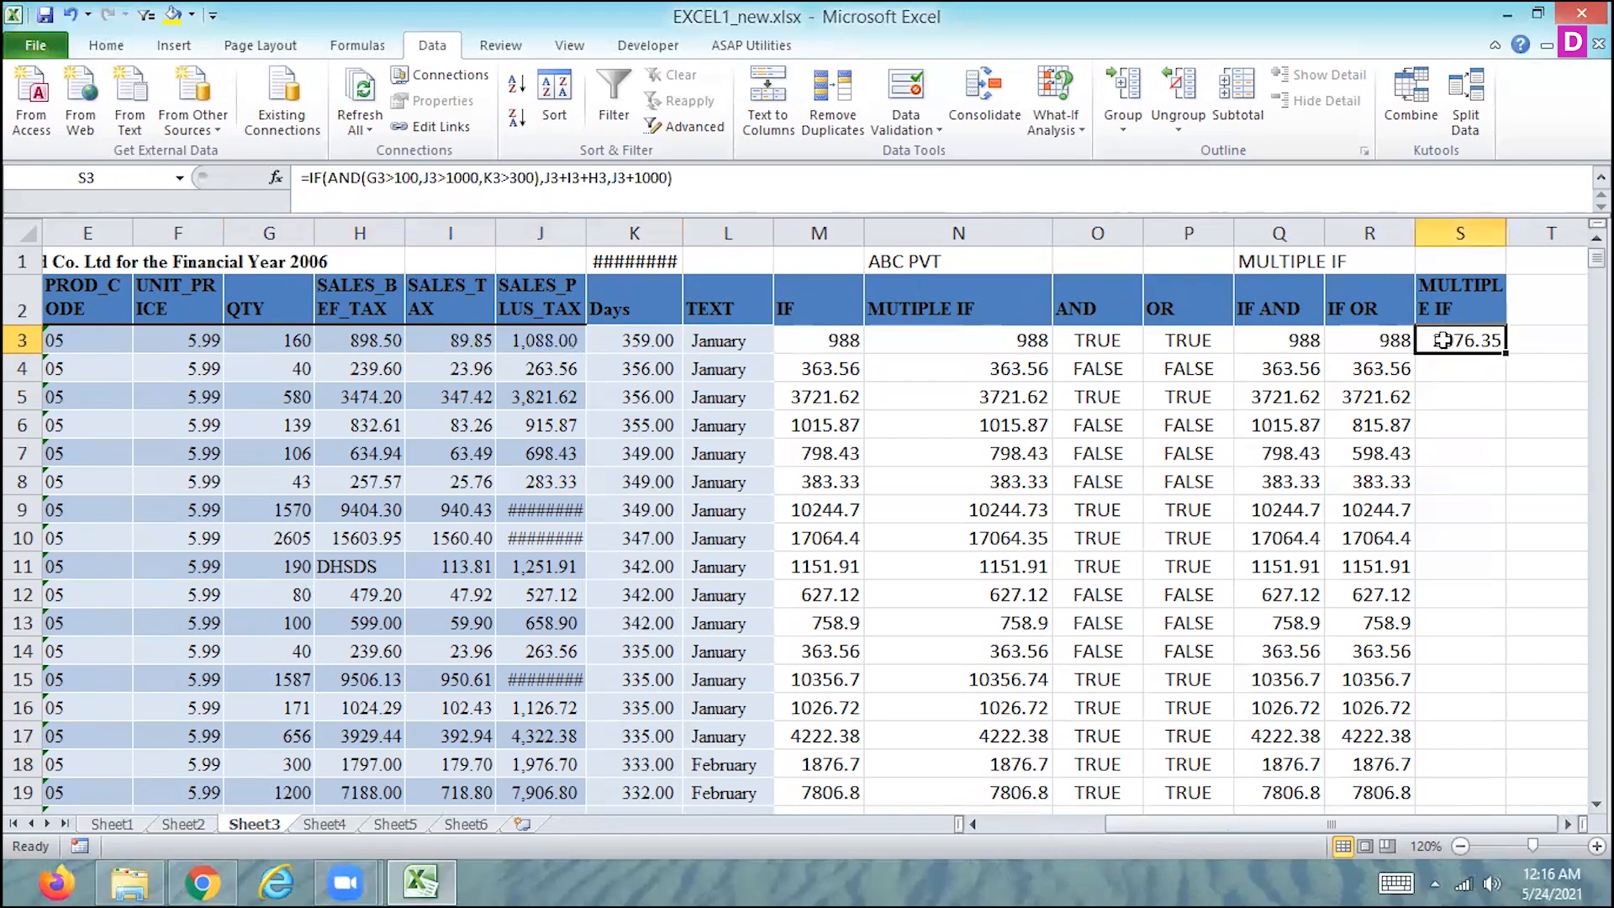
double_click(1501, 353)
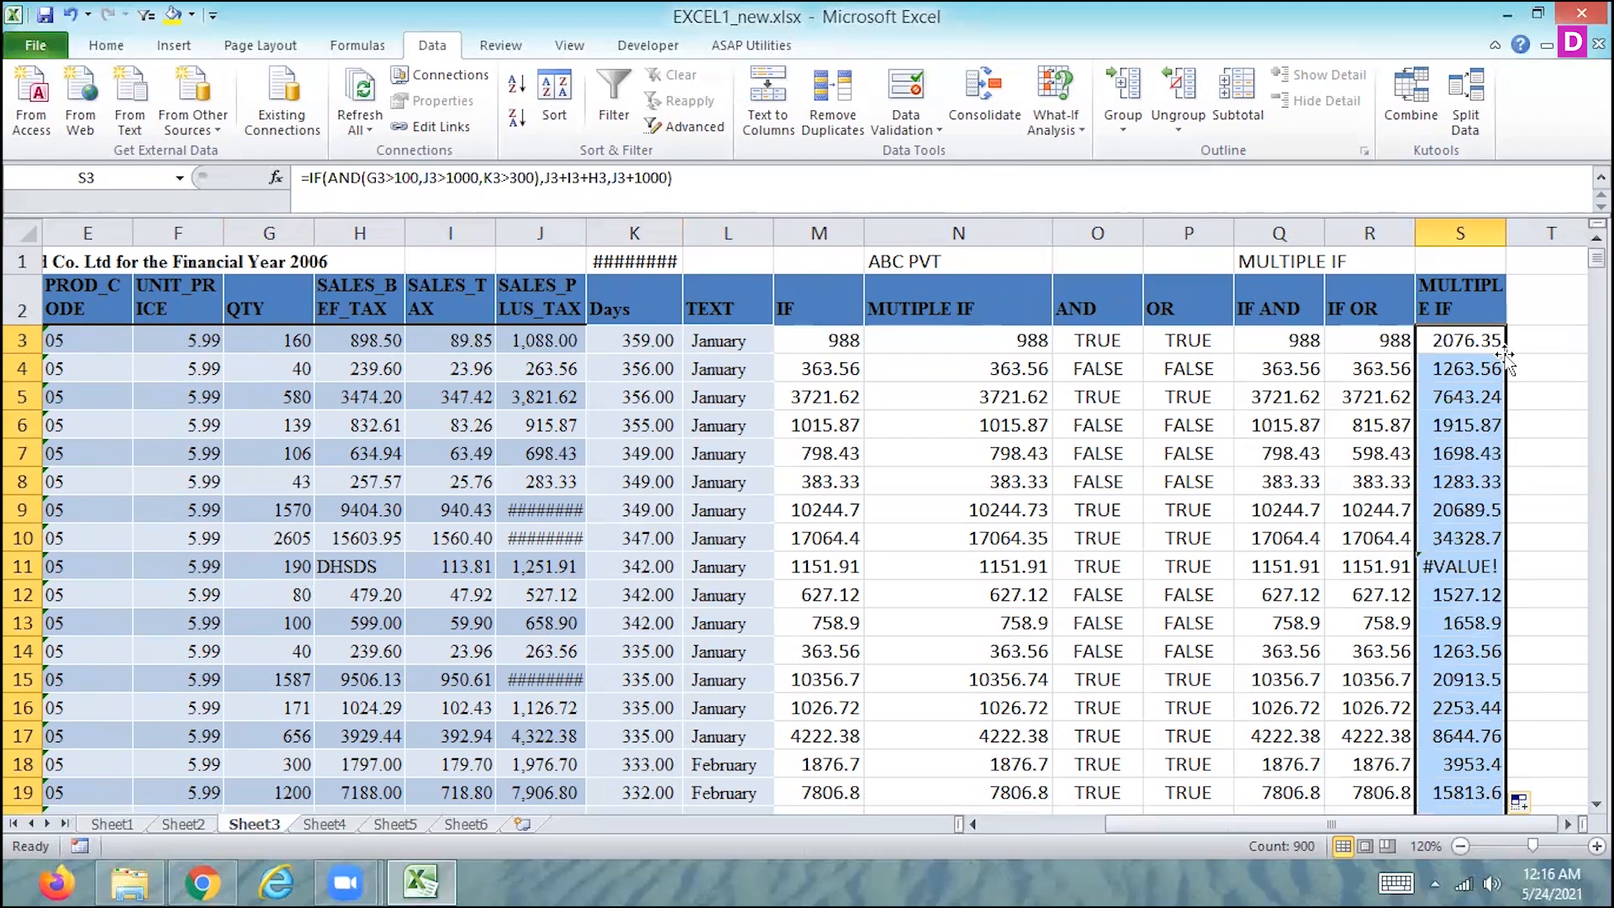
key(Up)
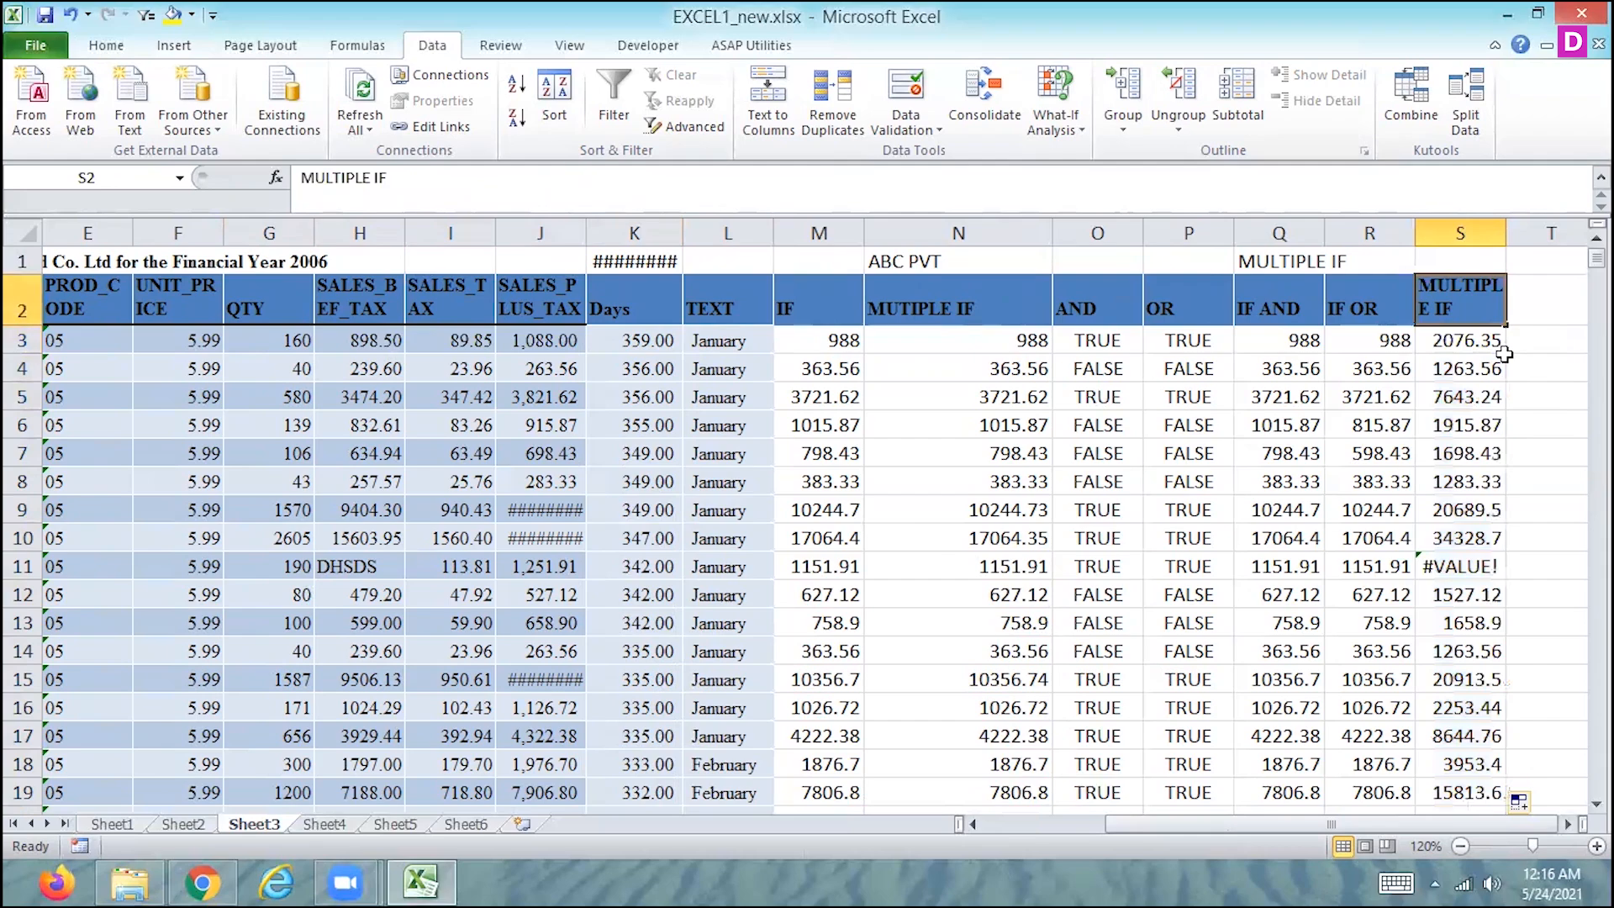
key(Right)
key(Down)
key(Left)
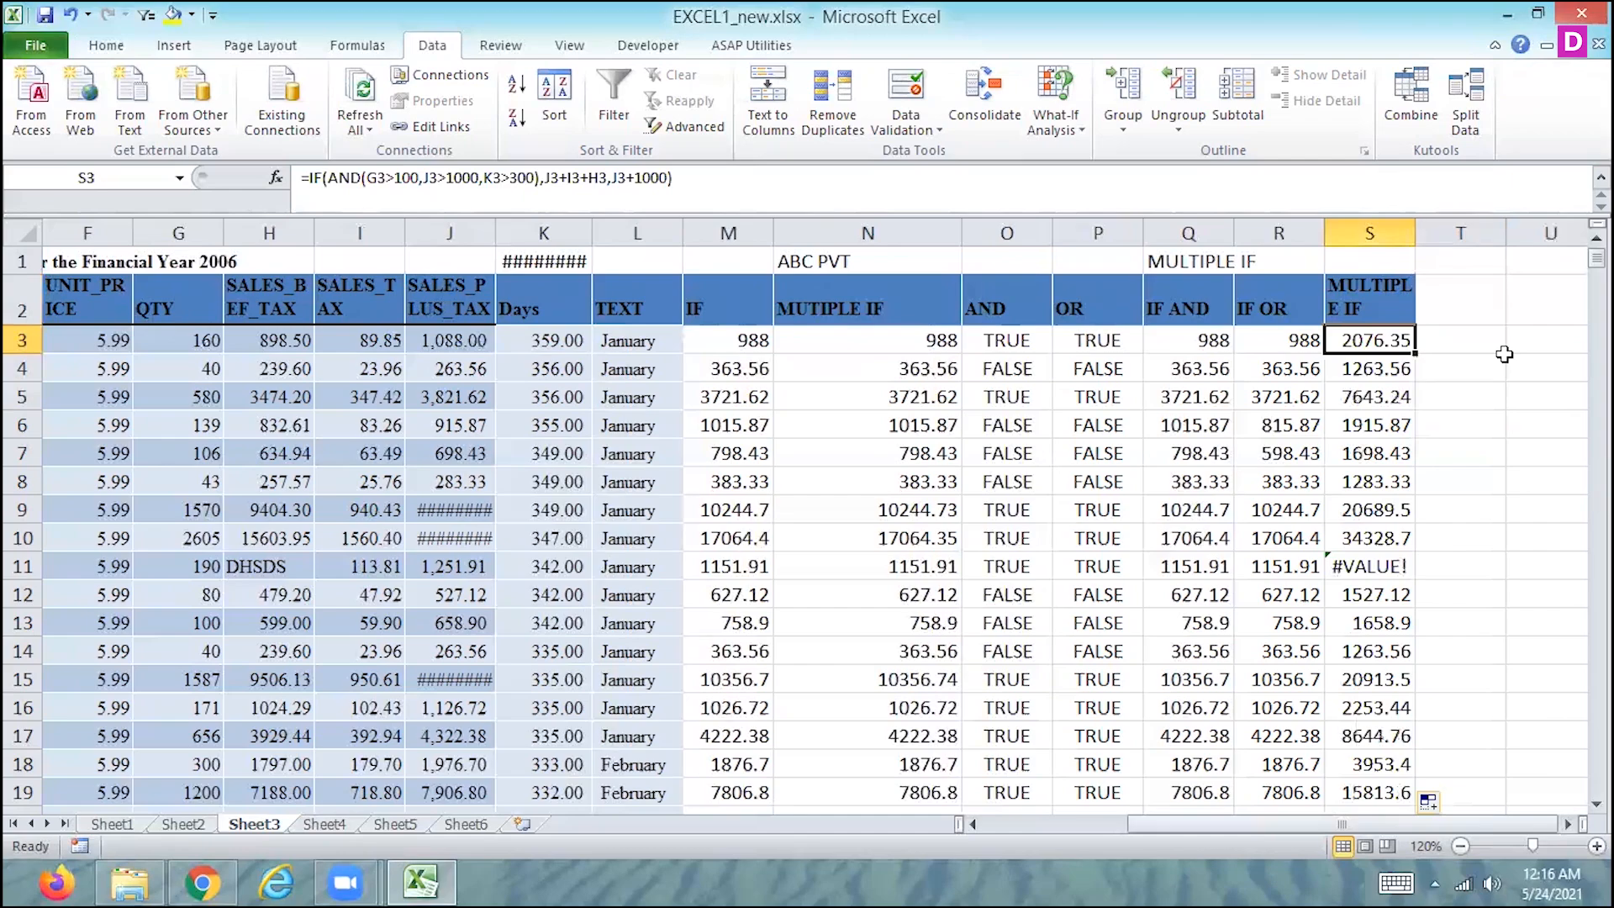
- Extend the column header in S2 to read "MULTIPLE IF(THREE IF Condition)_and"
key(Up)
key(super+c)
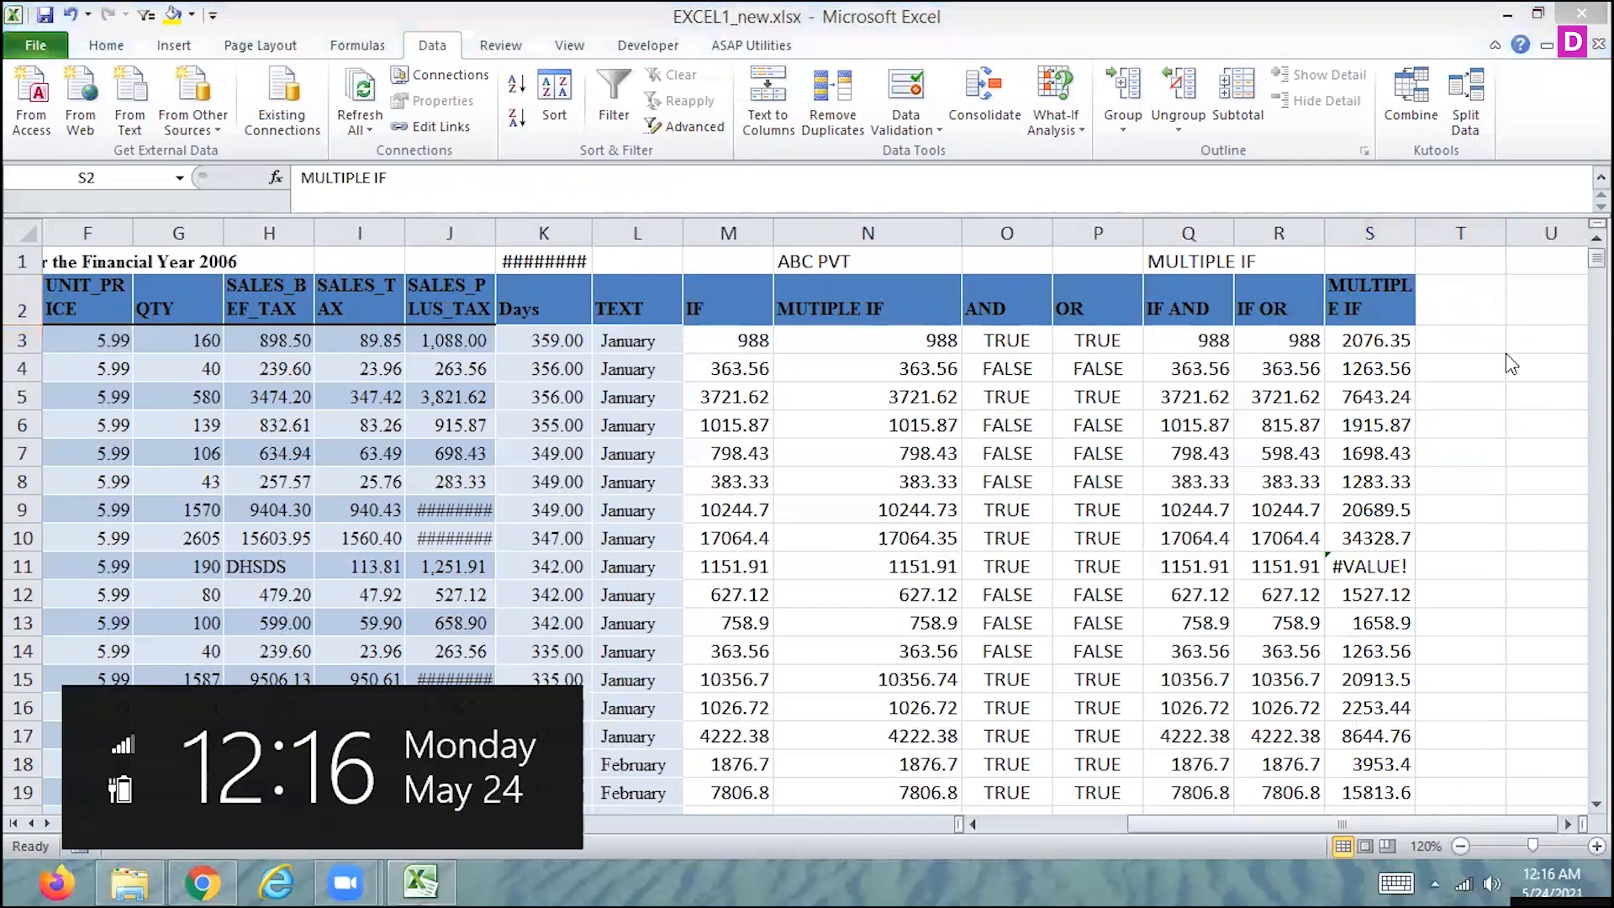
click(422, 181)
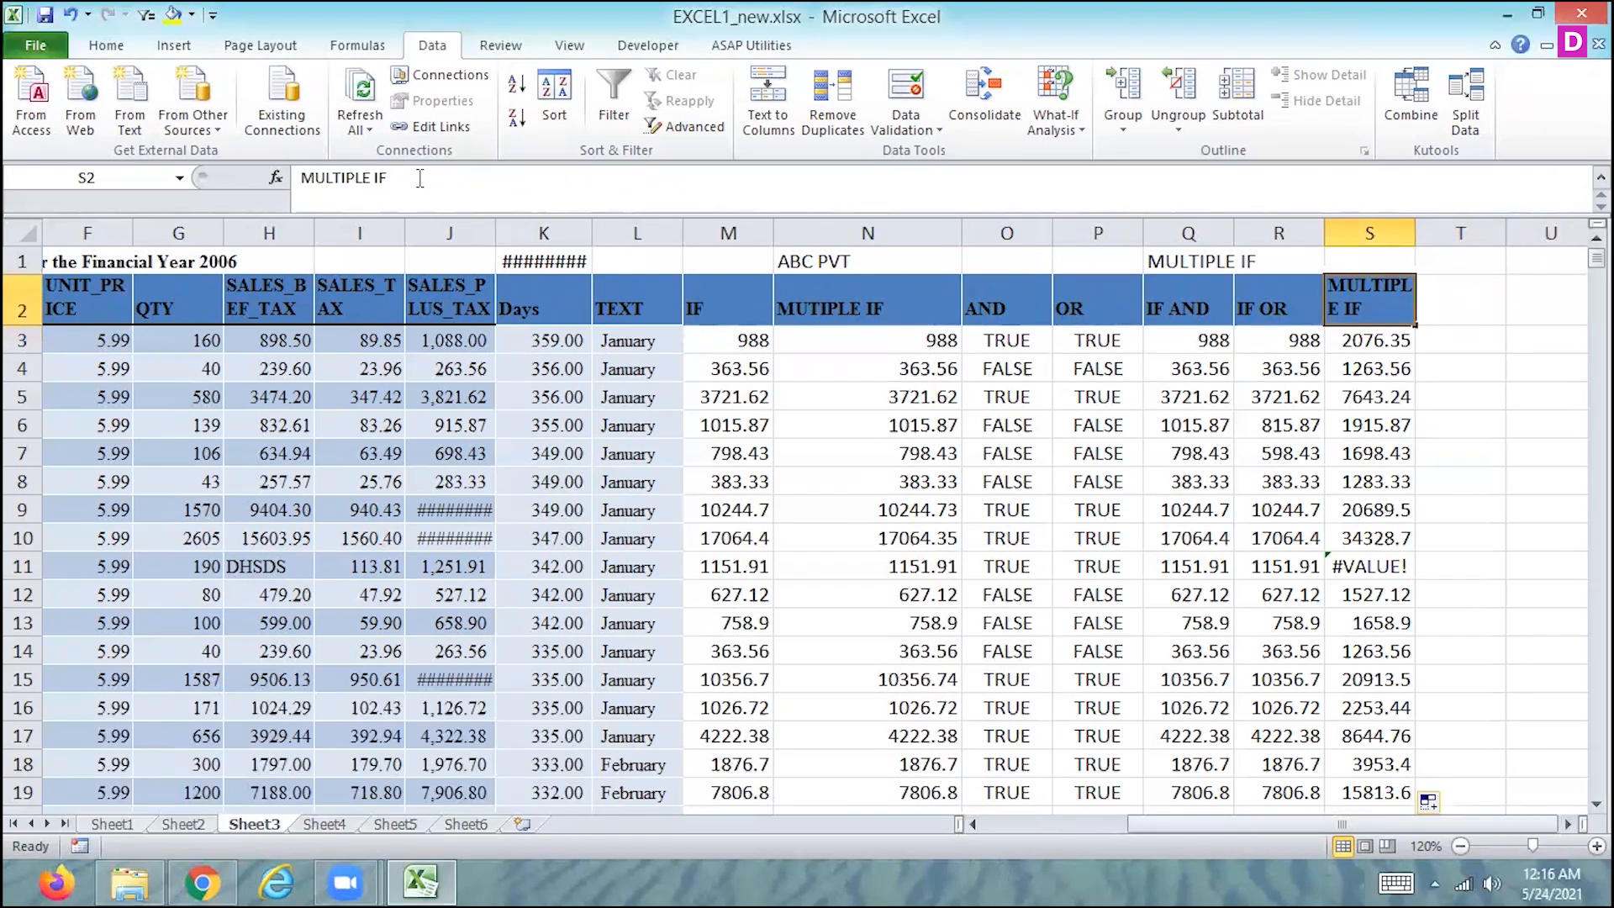
text((T)
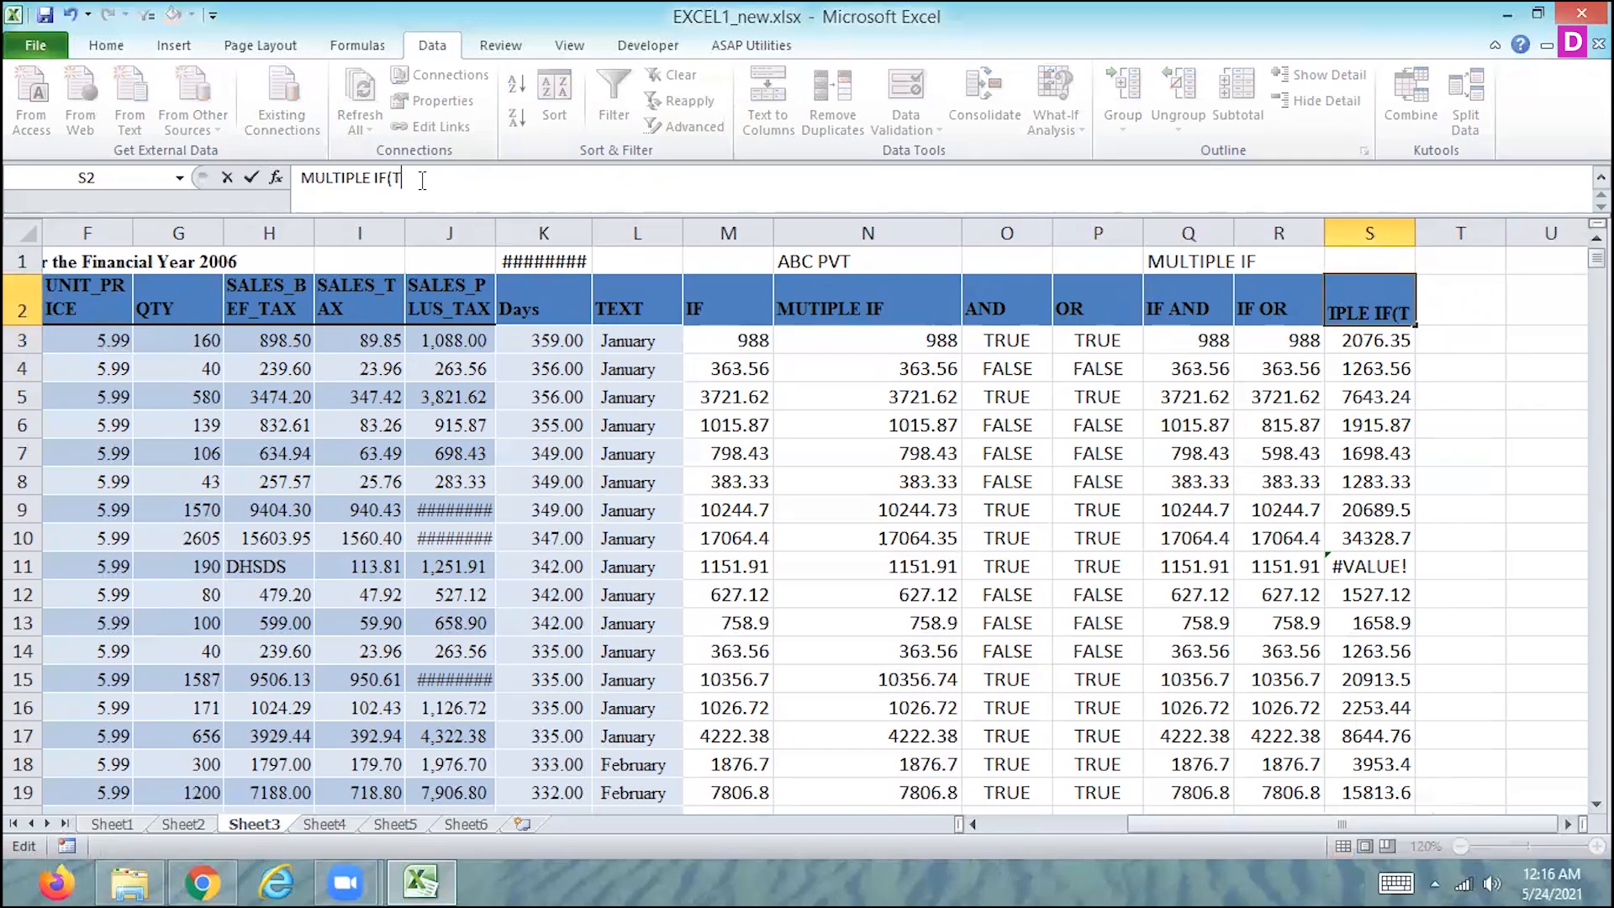
text(HREE IF cO)
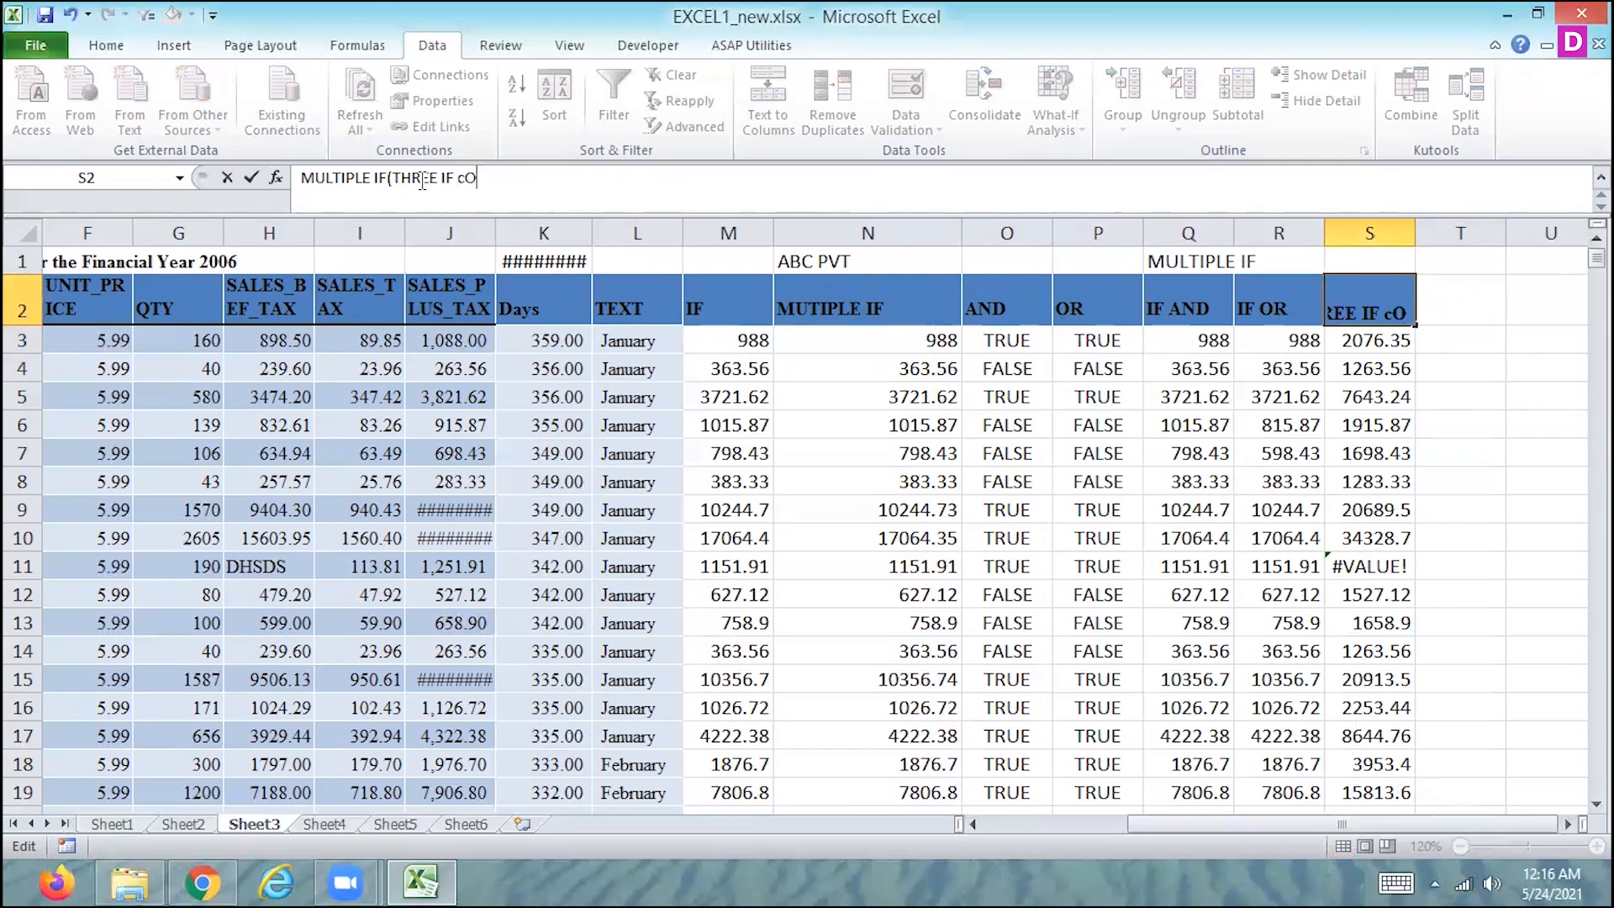
text(NDITION)
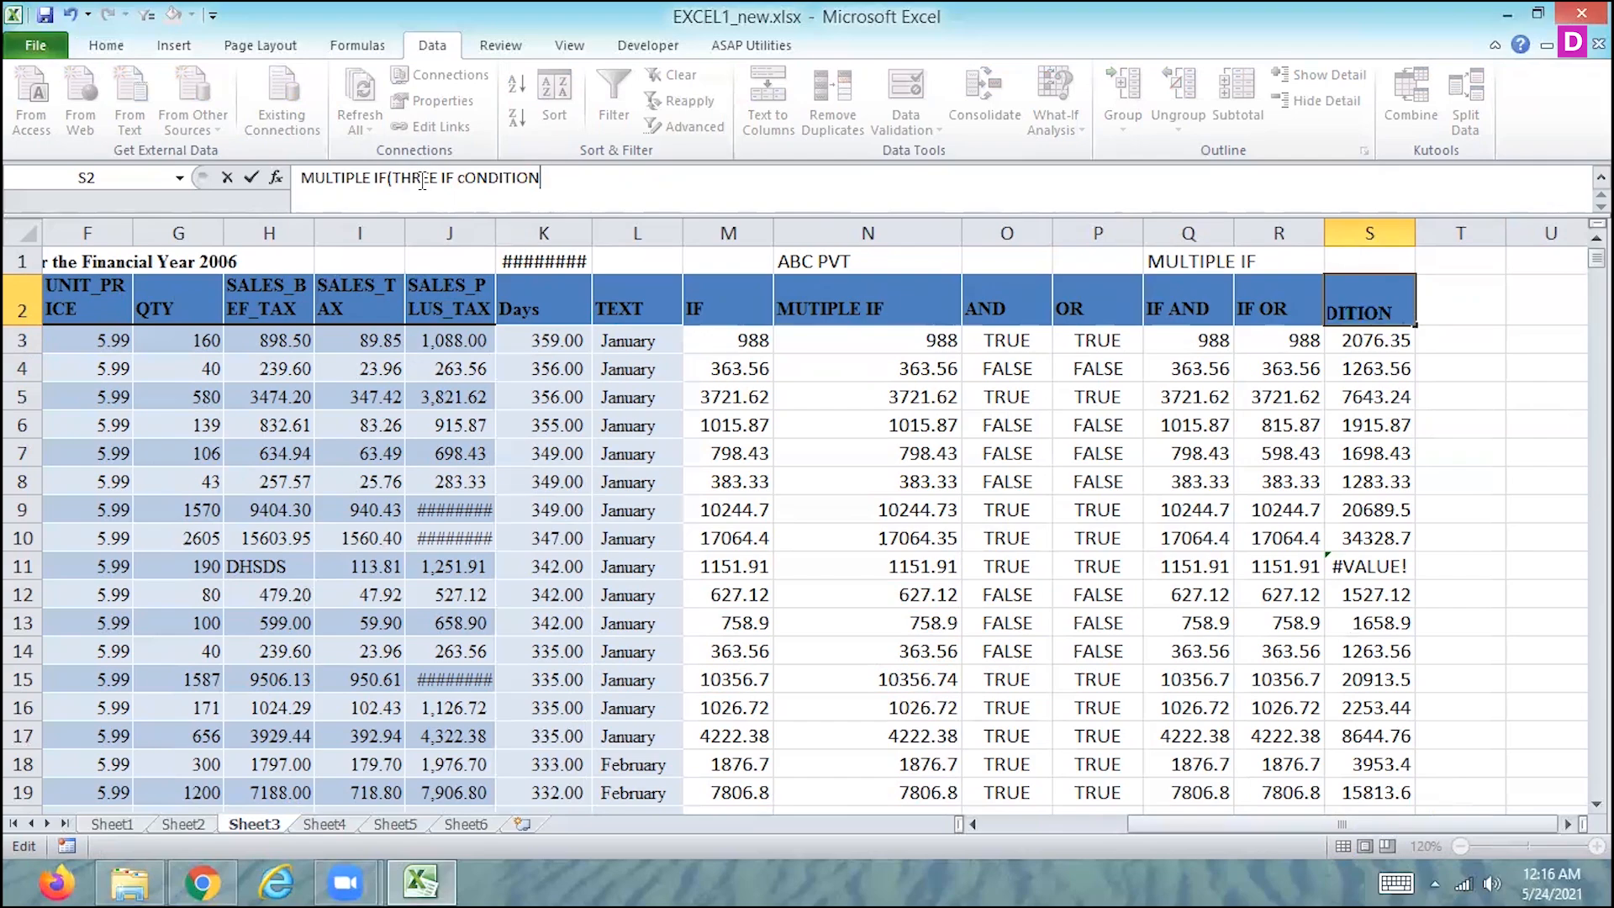
text())
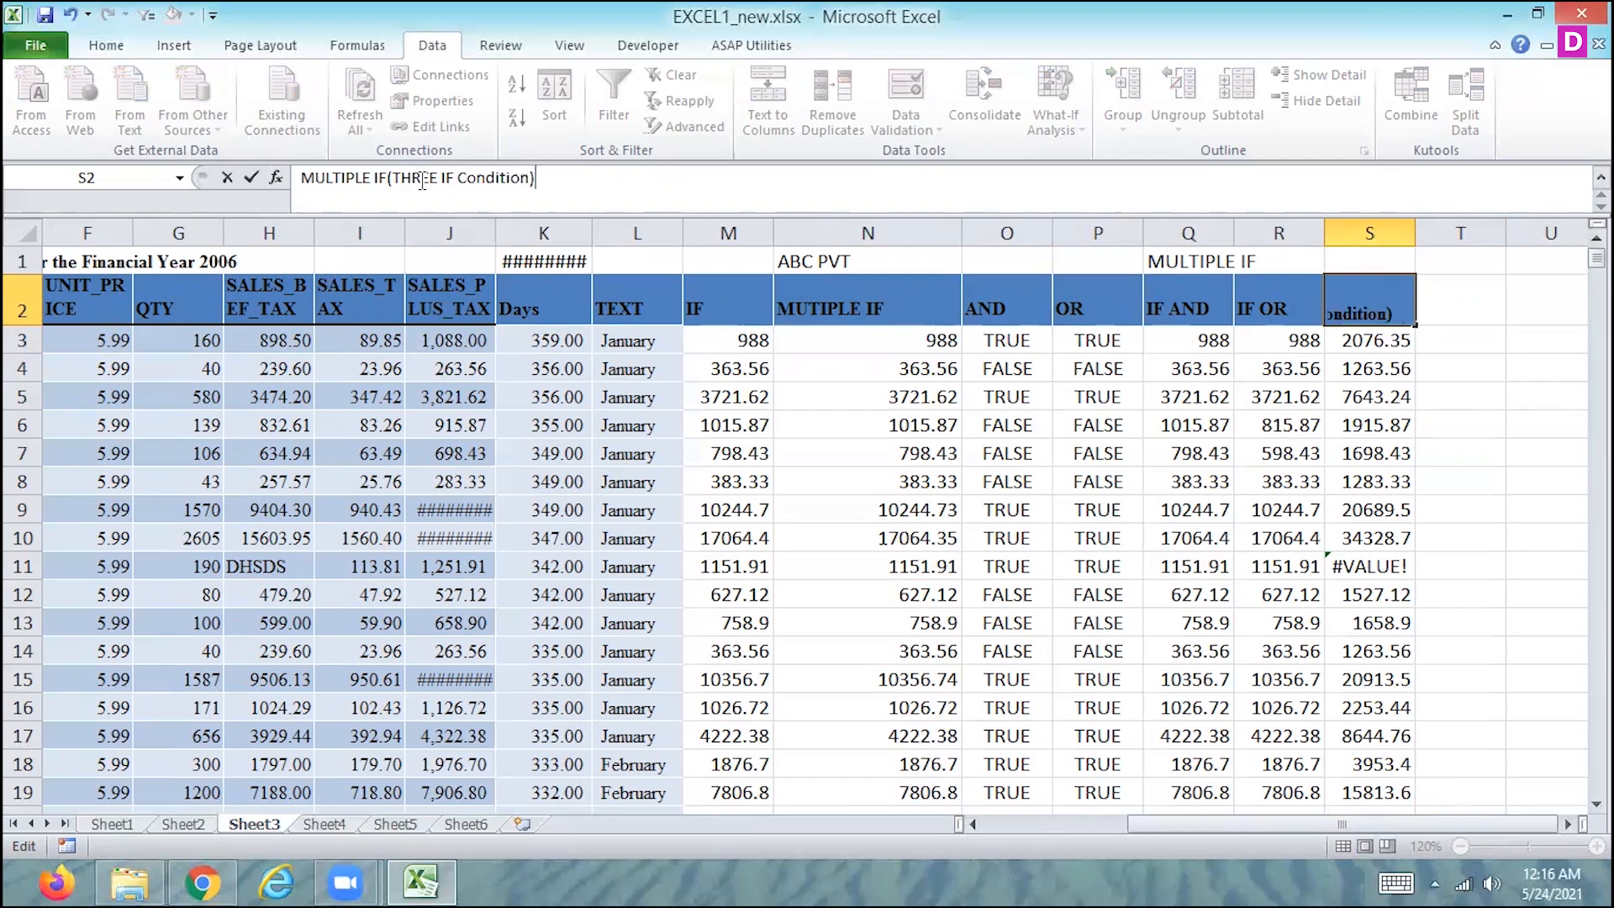
text(_and)
key(Return)
- Copy the S2 header into T2 and change its ending so it reads "MULTIPLE IF(THREE IF Condition)_or"
key(Up)
key(Right)
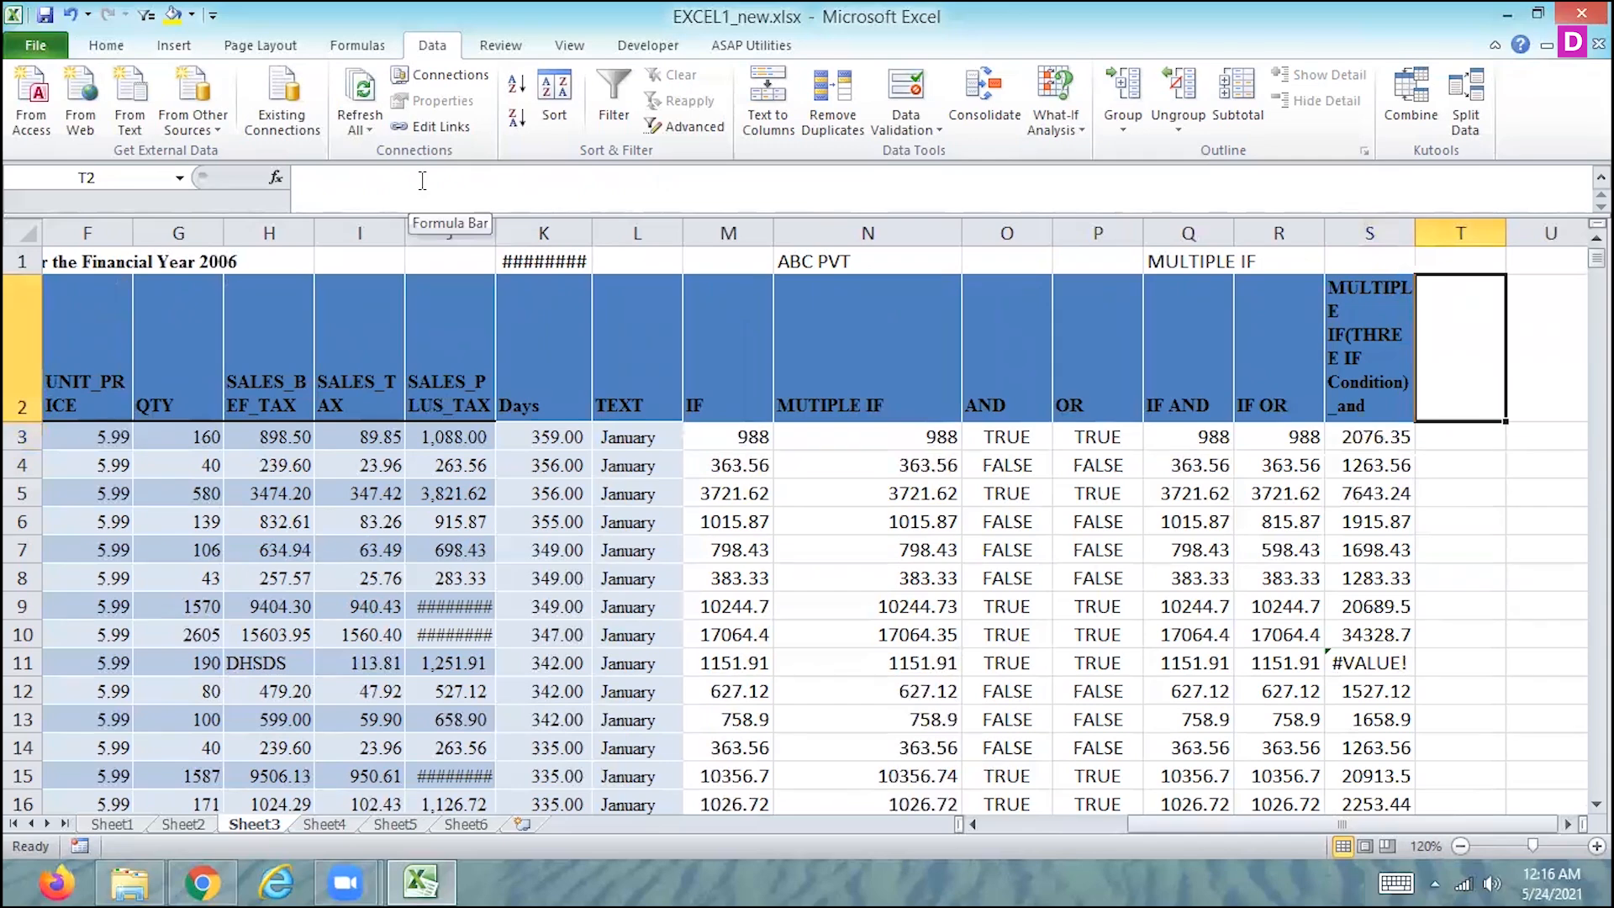
click(1351, 312)
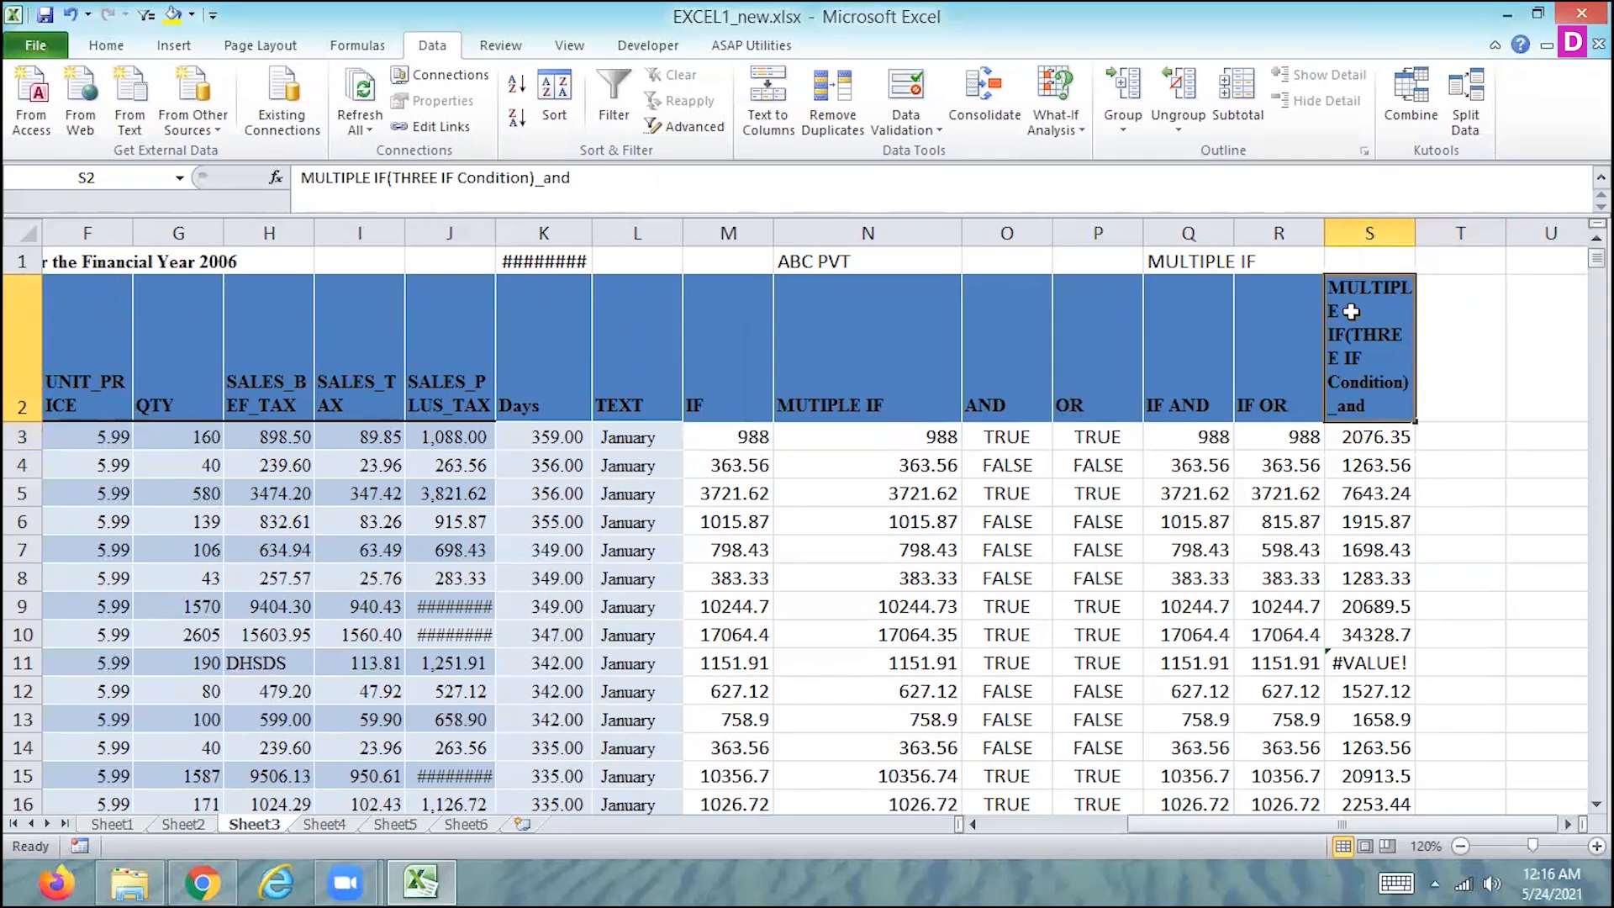
key(ctrl+c)
click(1460, 335)
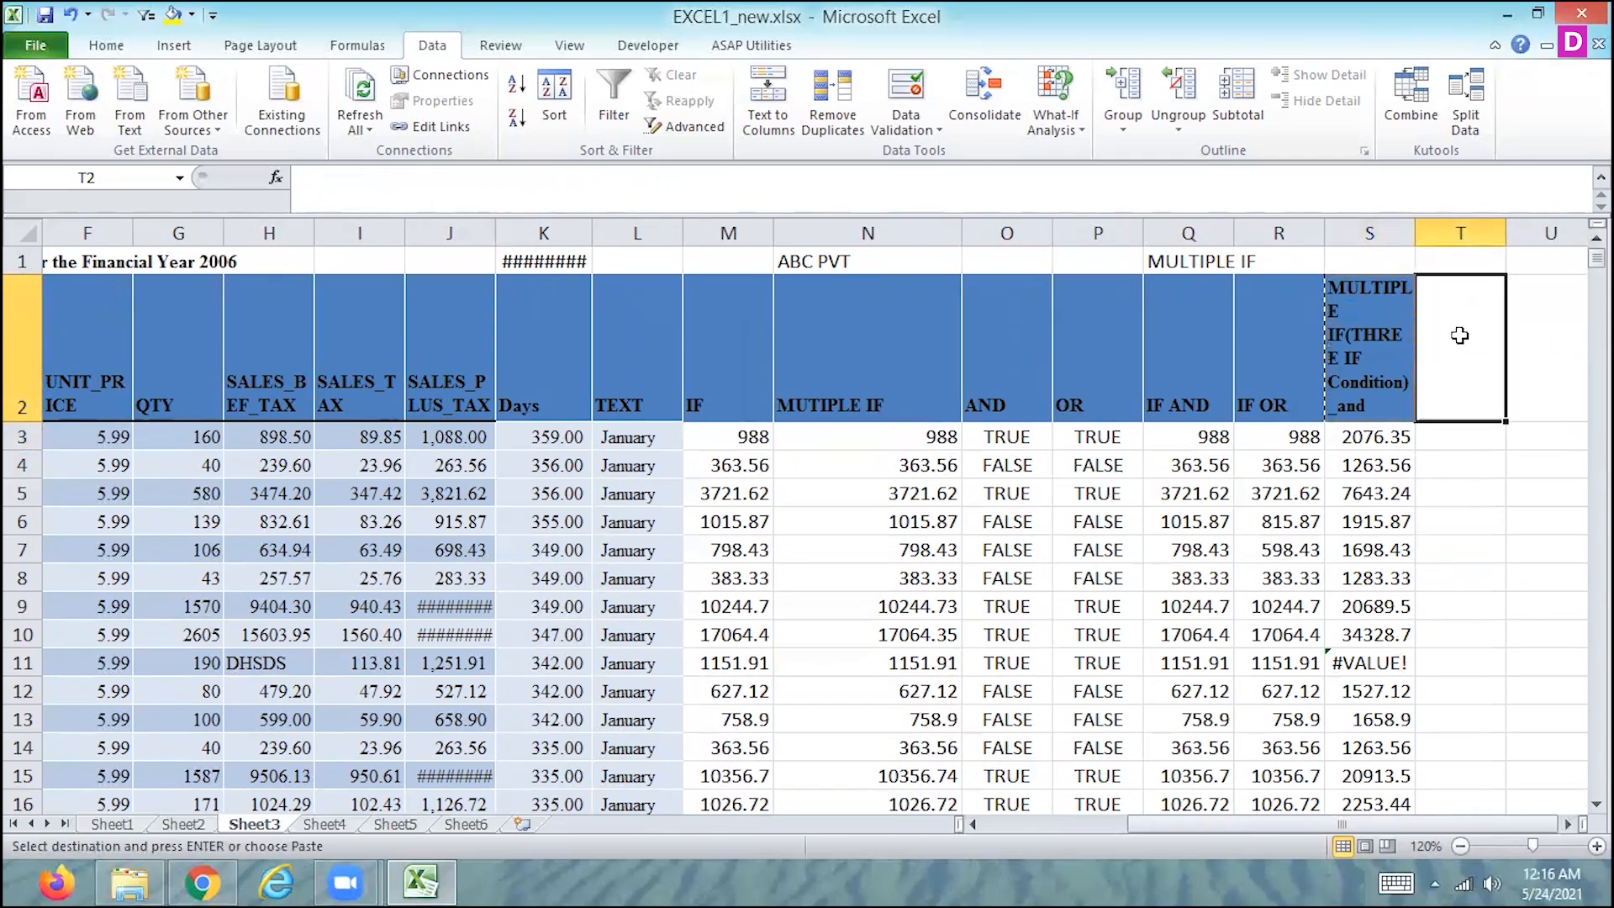
key(ctrl+v)
key(Escape)
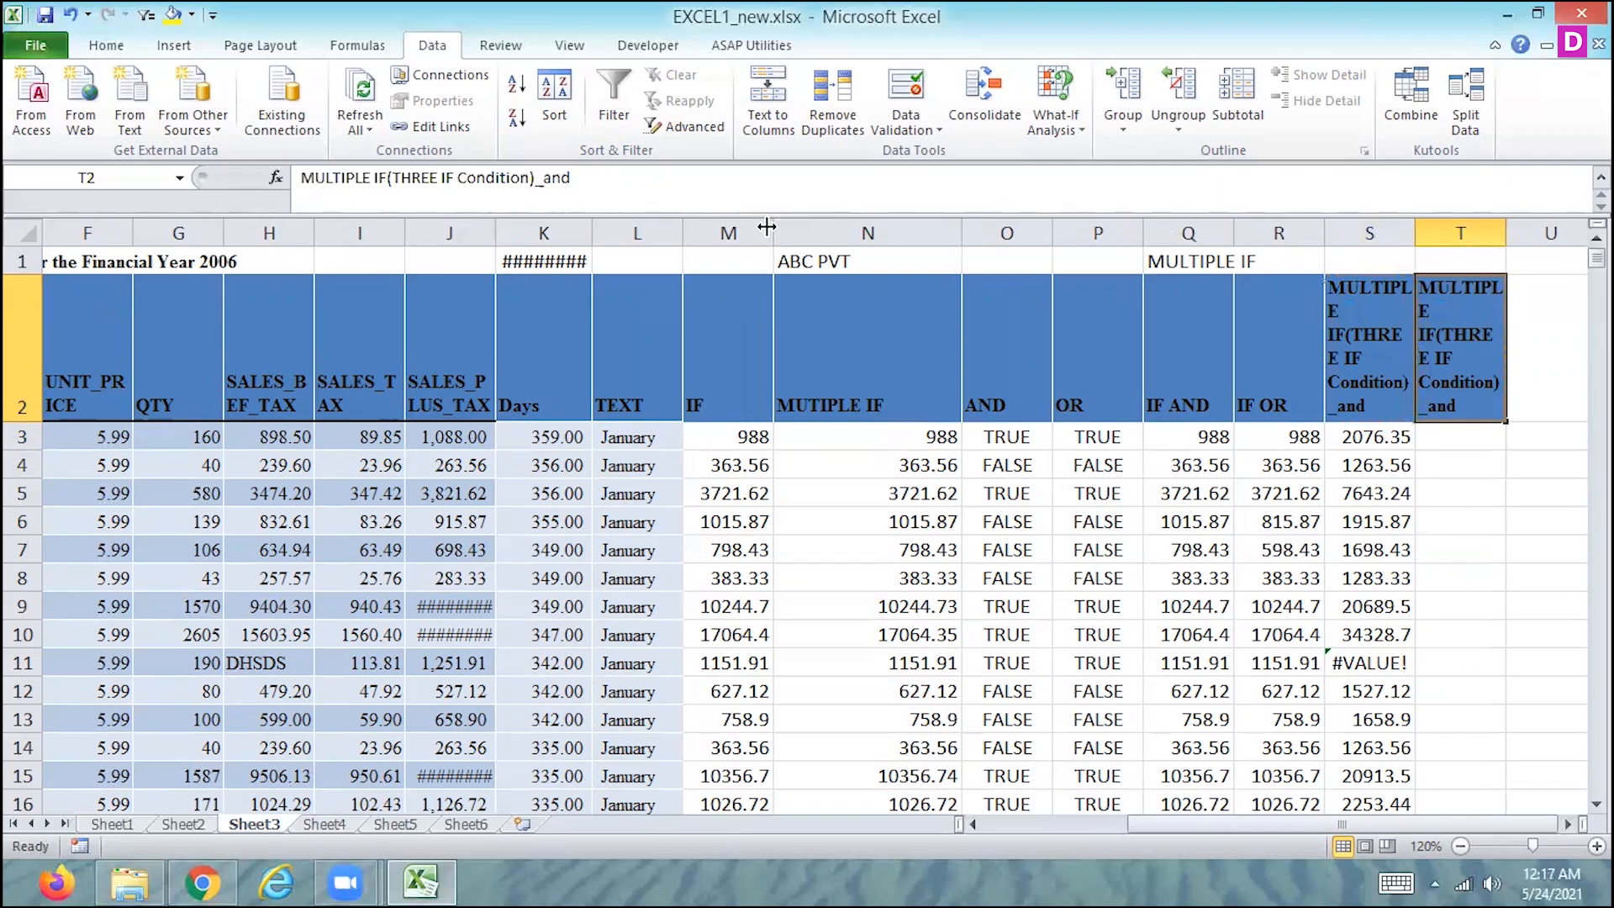
drag(570, 179, 547, 178)
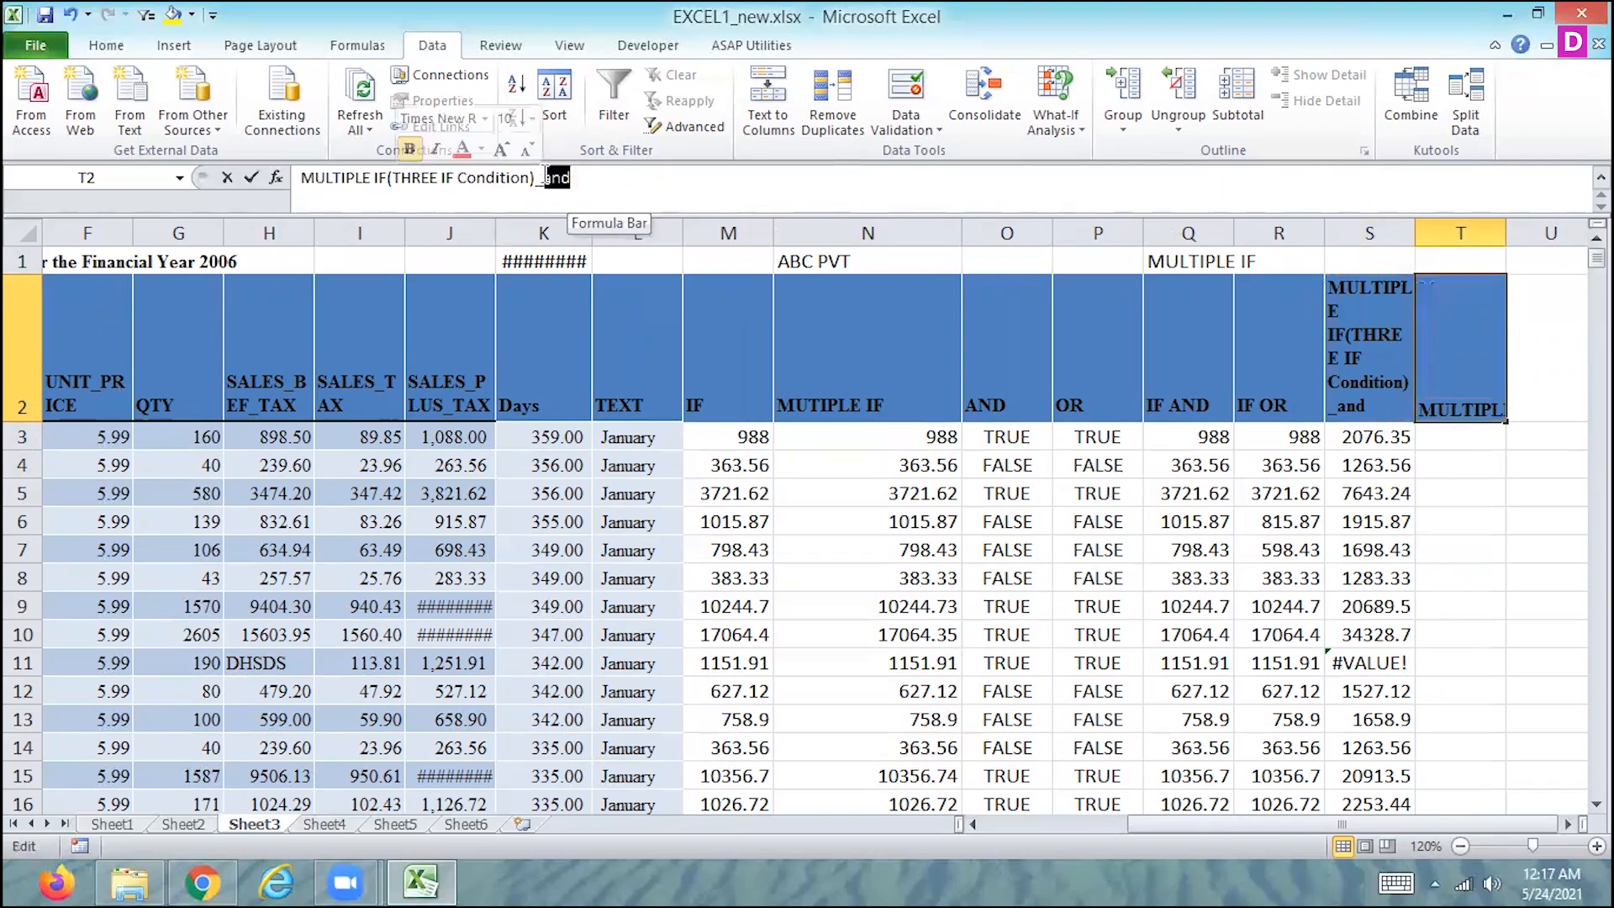
text(or)
key(Return)
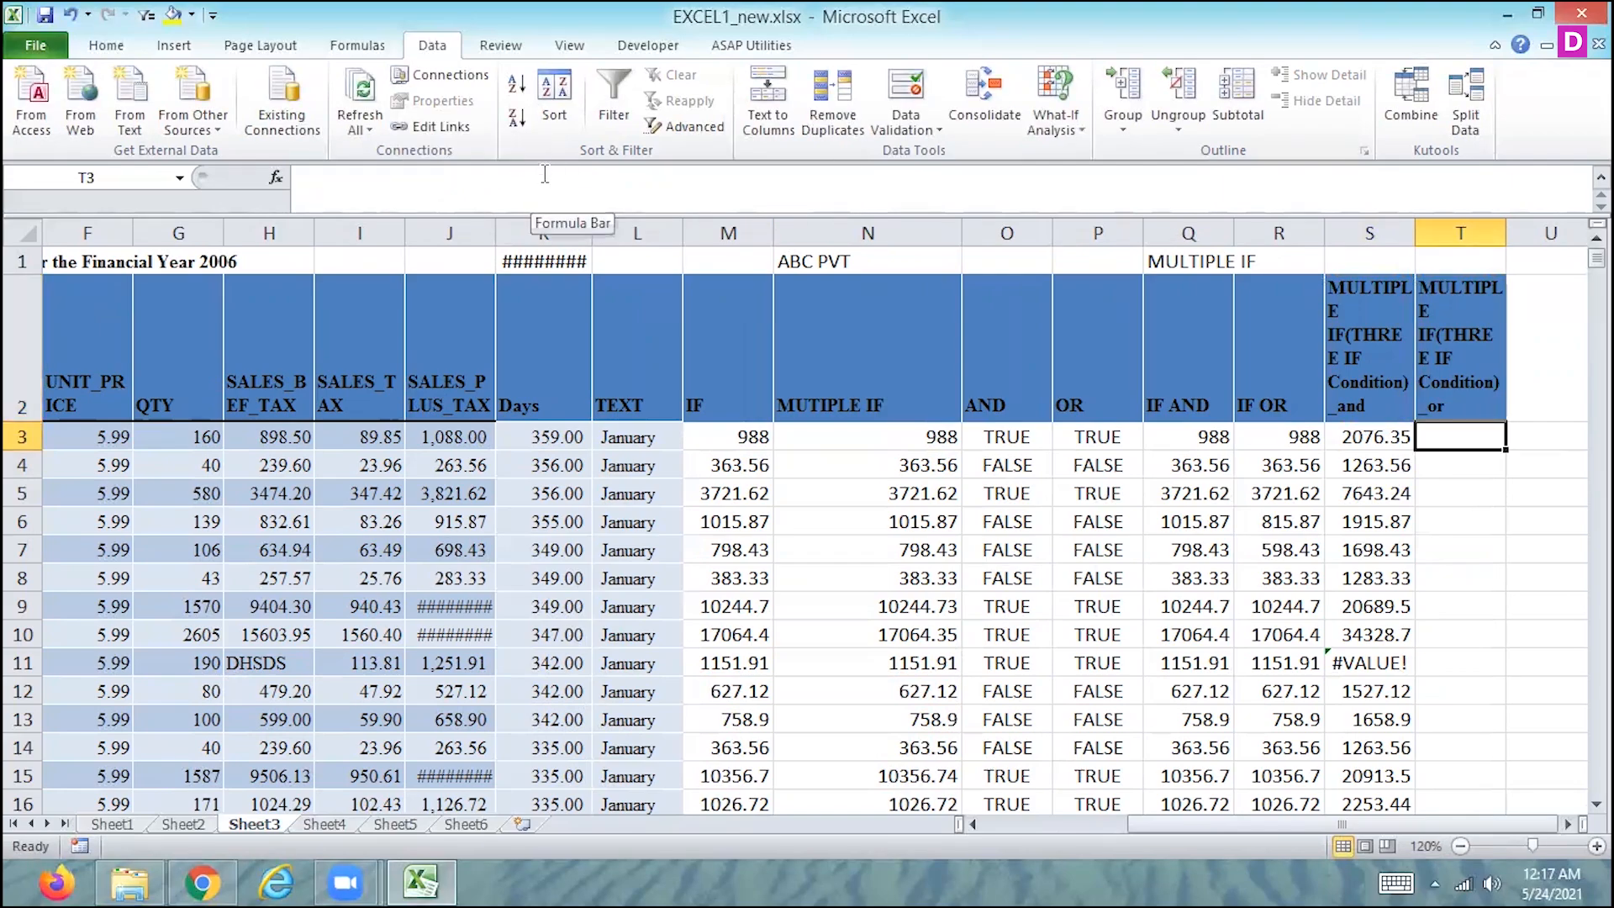
- Start an IF formula in T3 with a nested OR test whose first condition is J3>1000
text(=if)
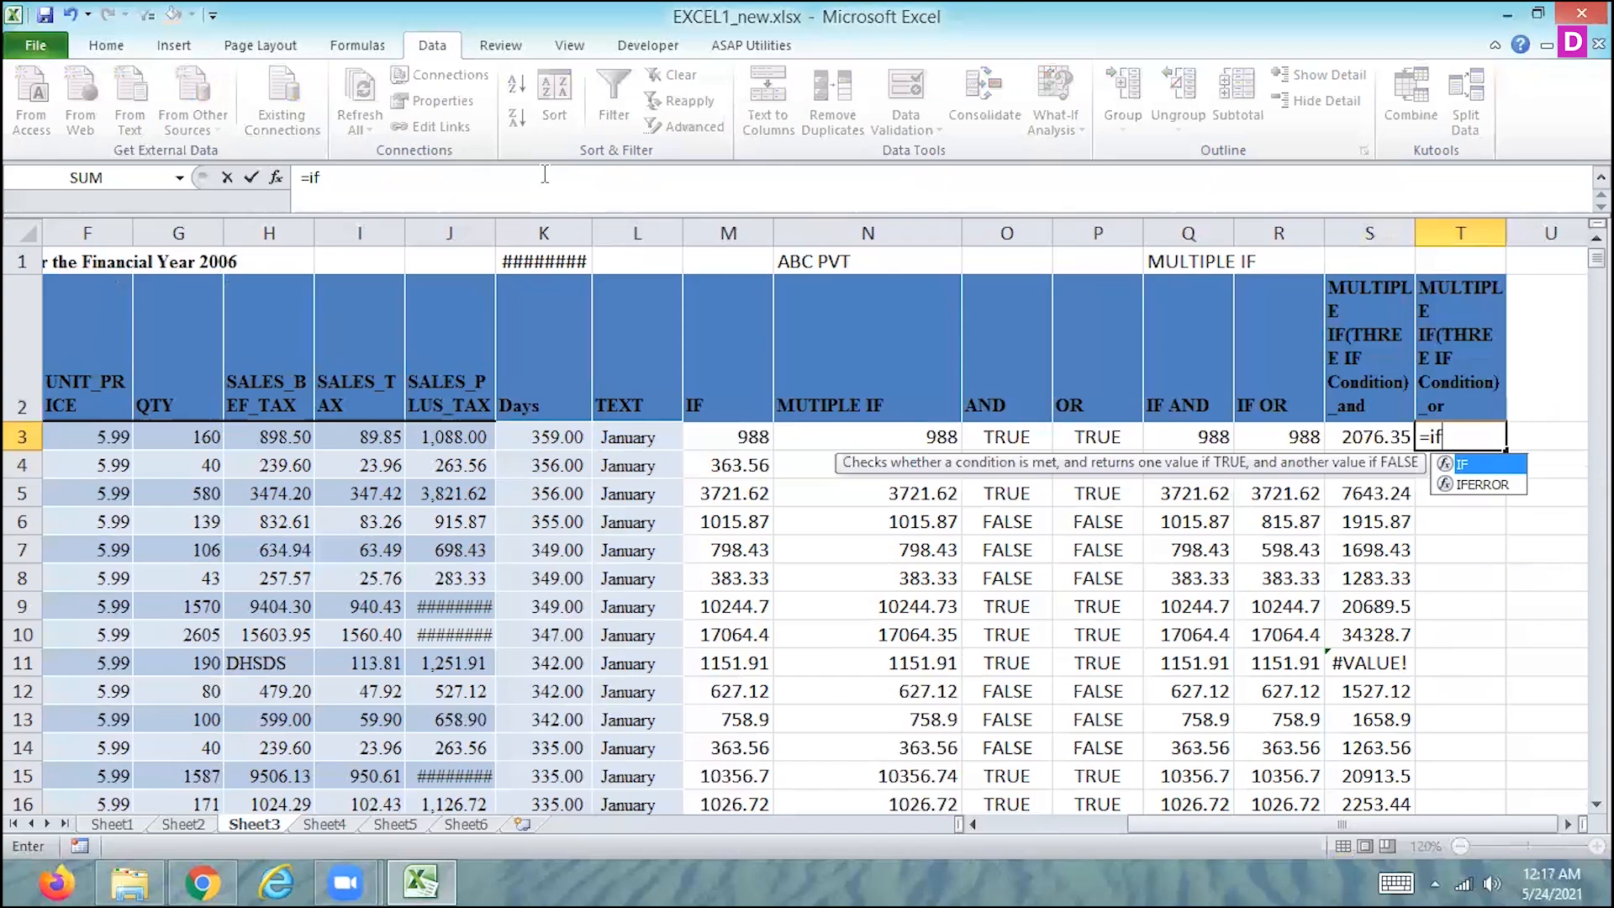
text(()
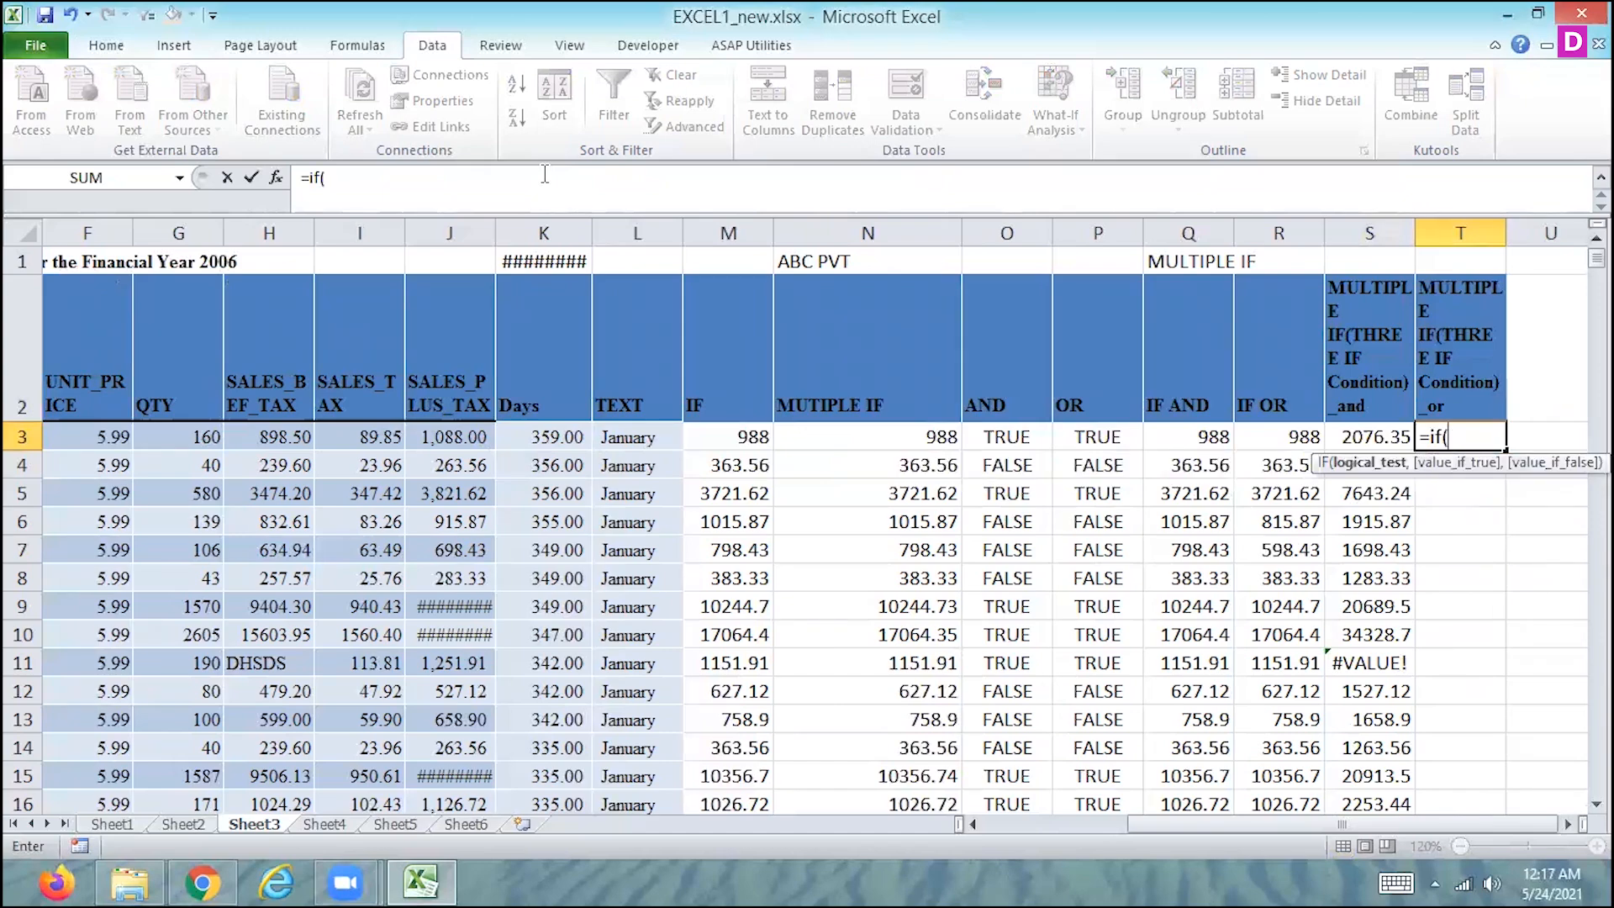
text(or)
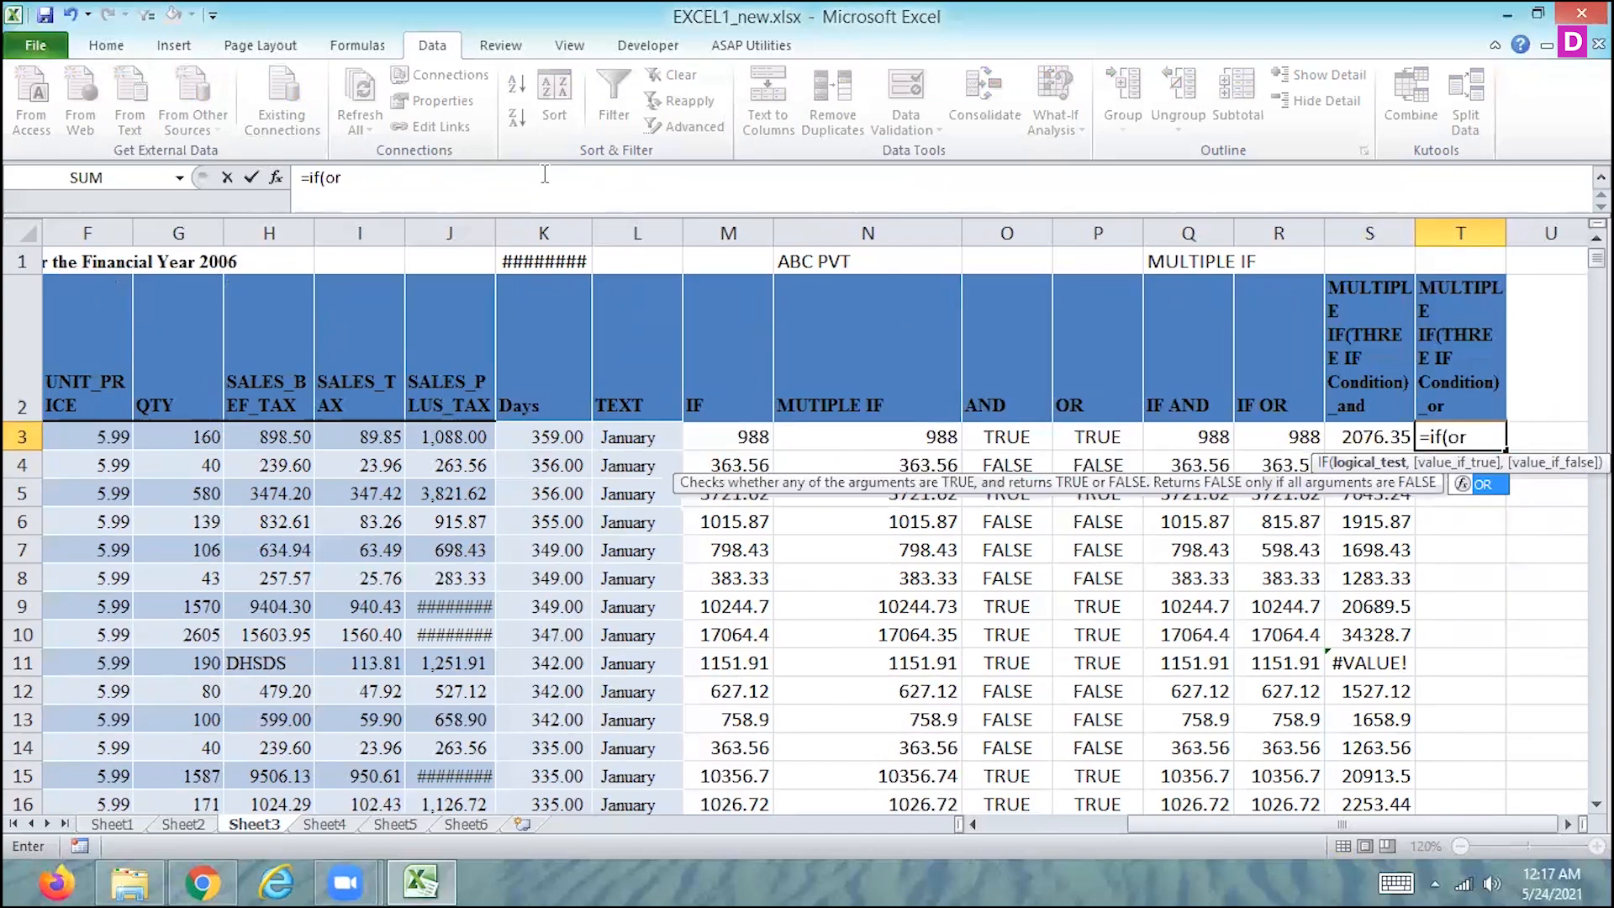
text(()
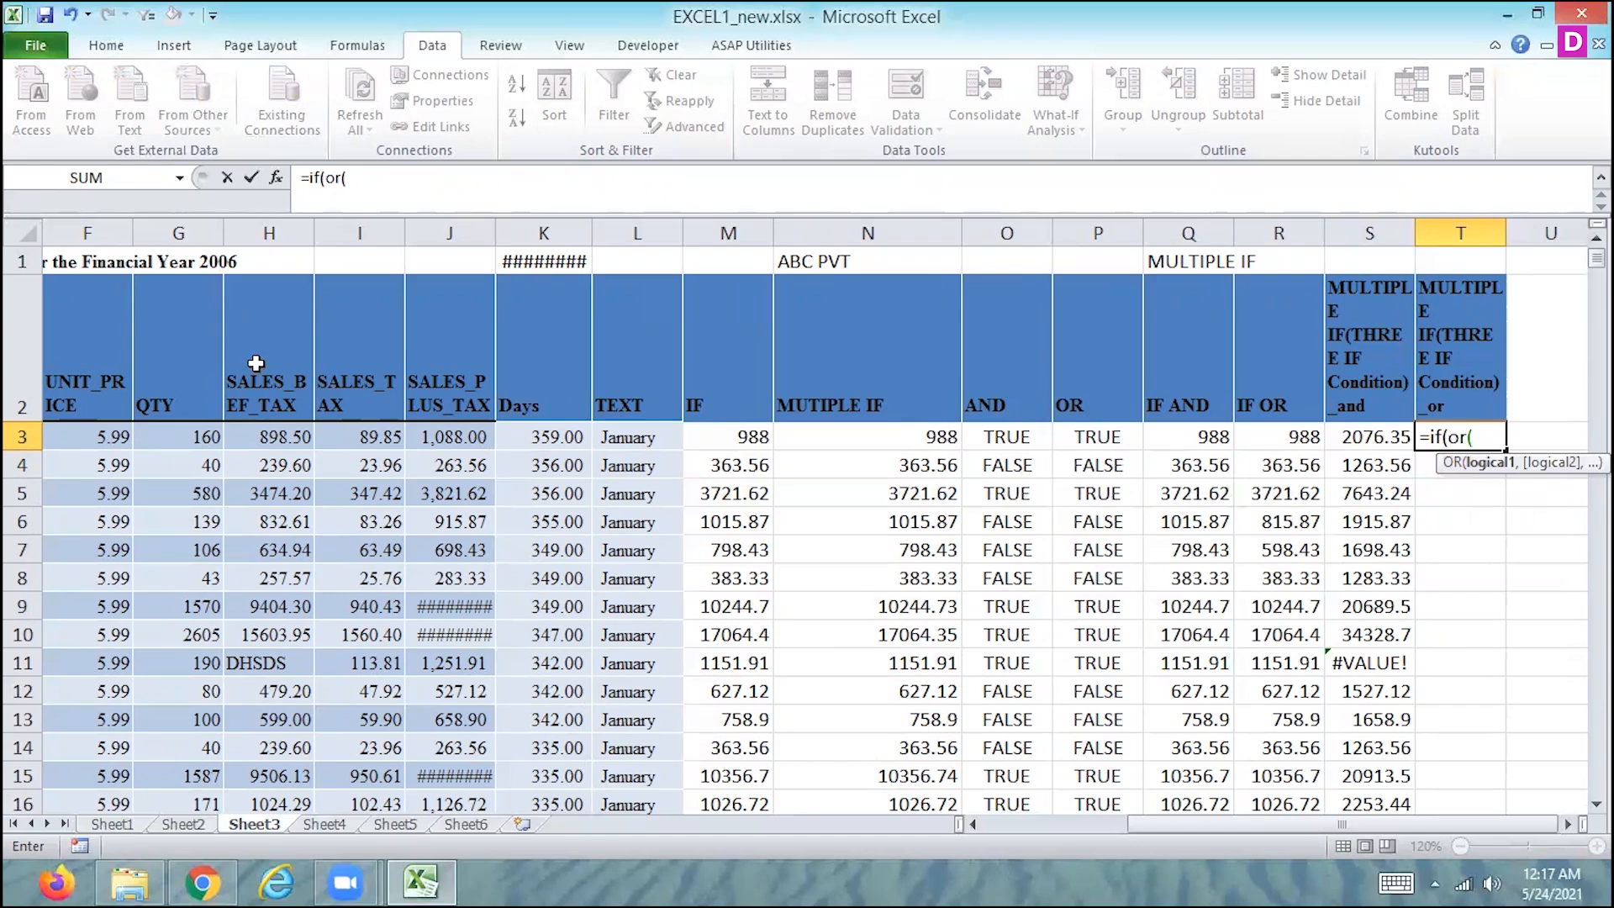
click(443, 438)
text(>1000)
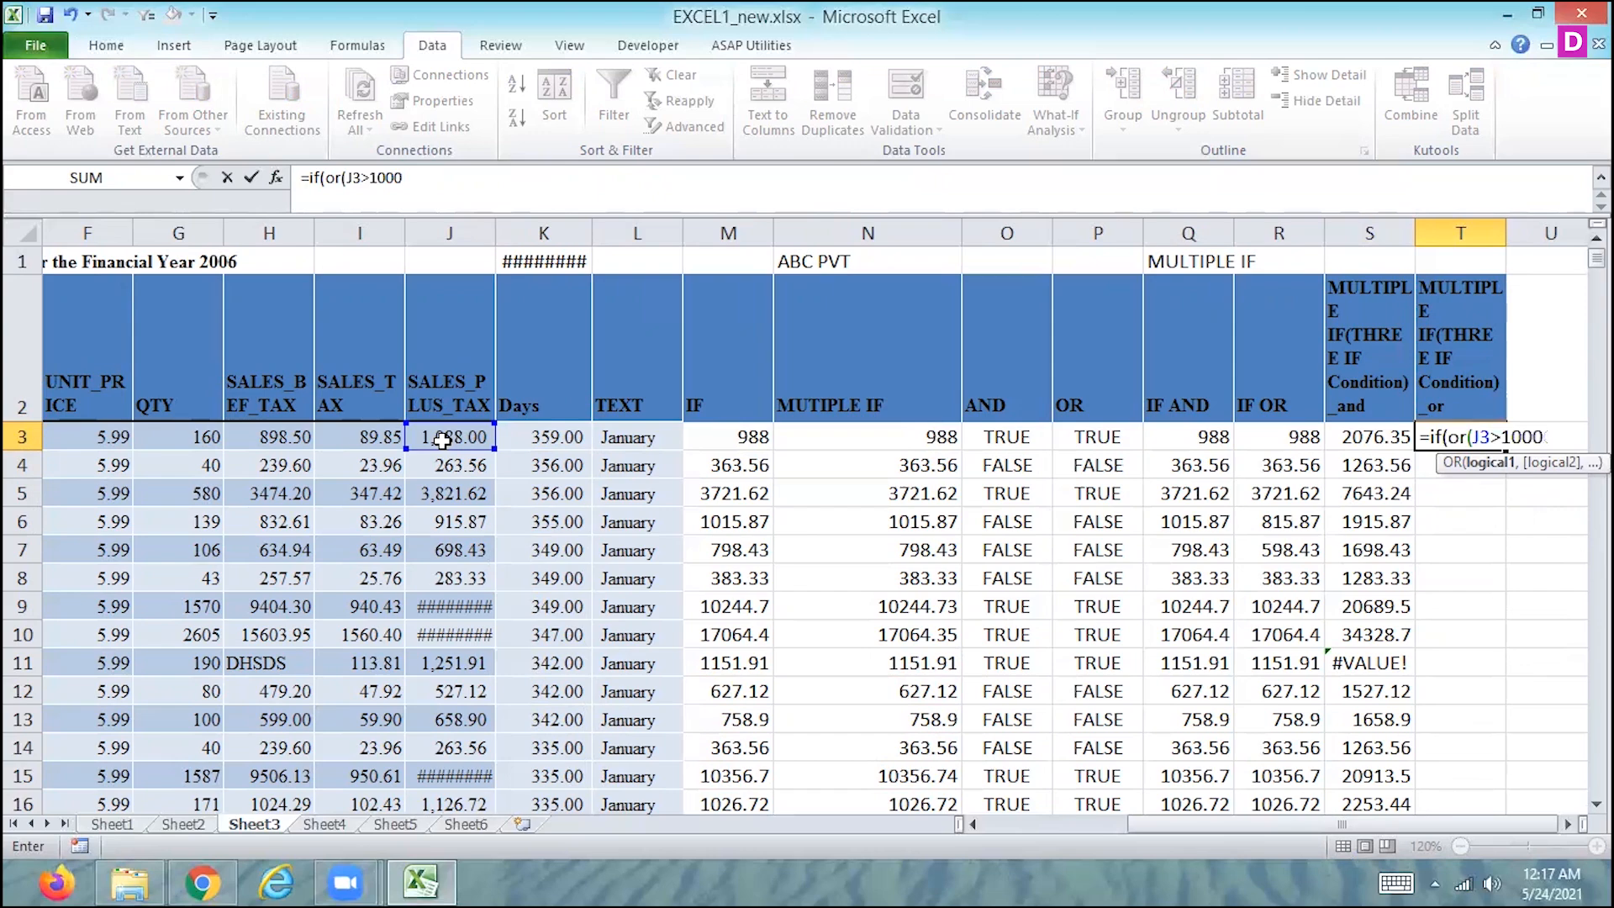
text(,)
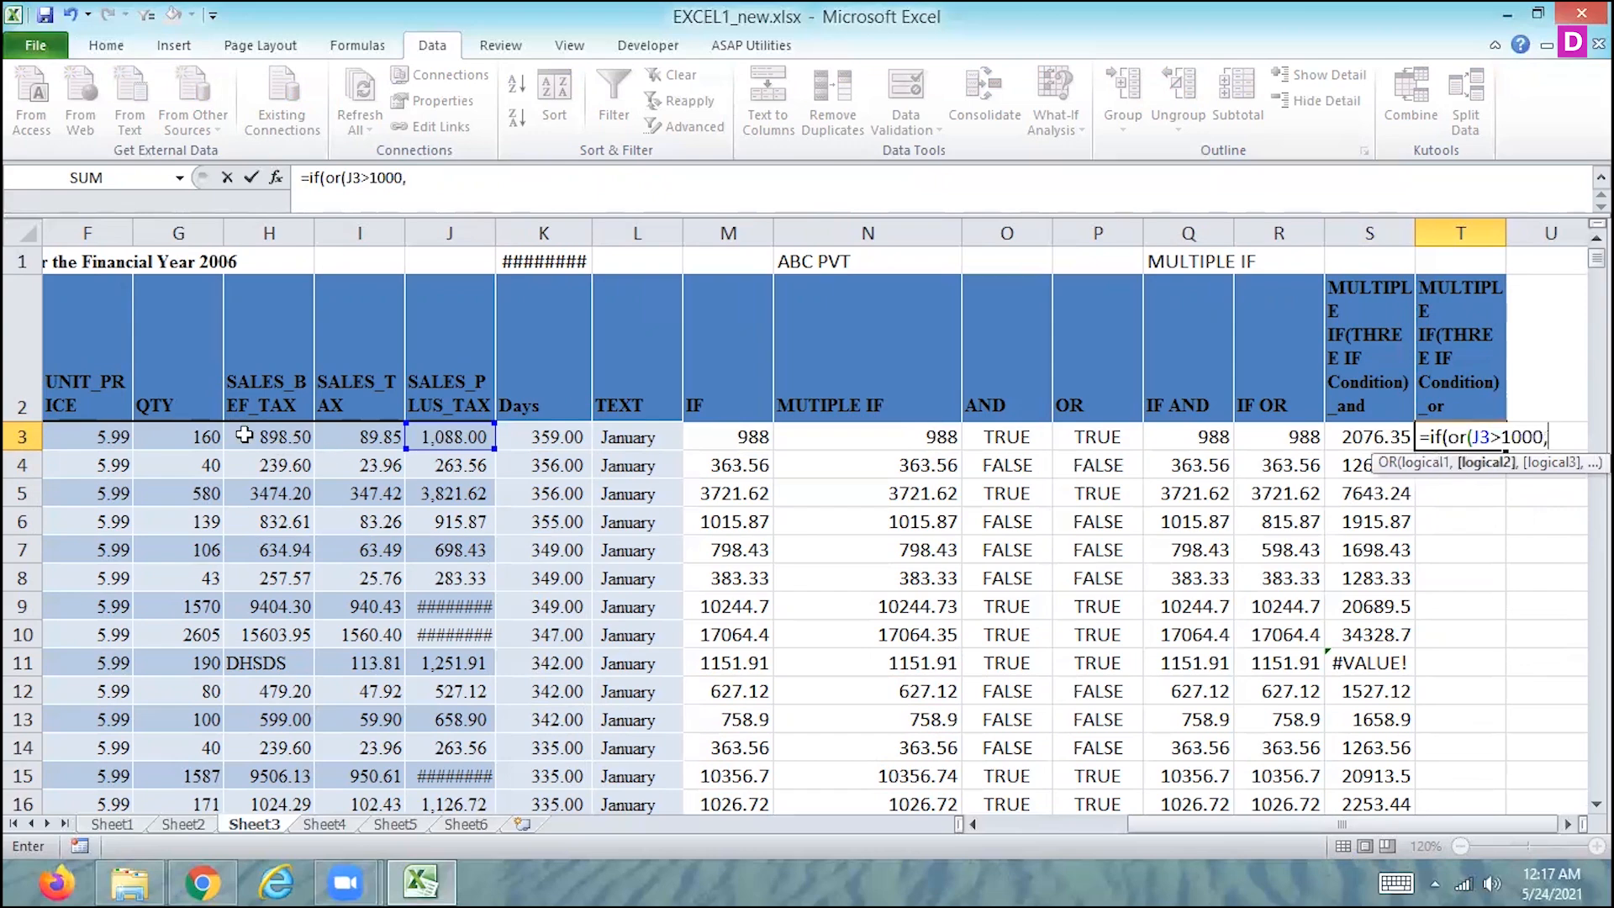
- Add the conditions G3>150 and K3>300 to the OR test in T3 and close the test
click(209, 438)
text(>150,)
click(564, 438)
text(>)
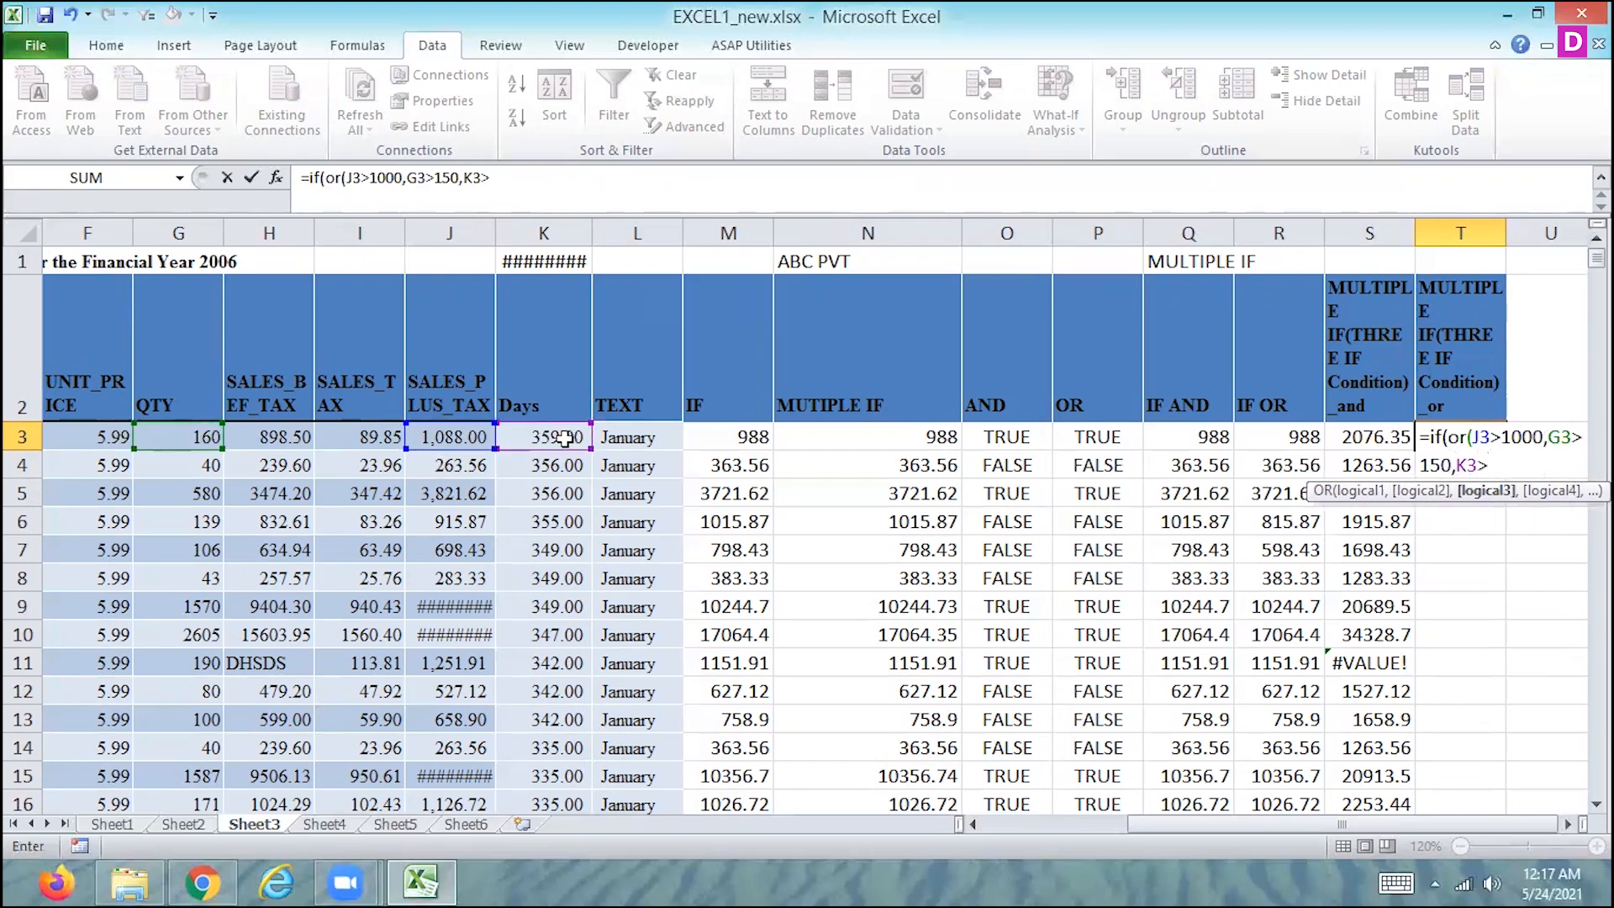
text(300))
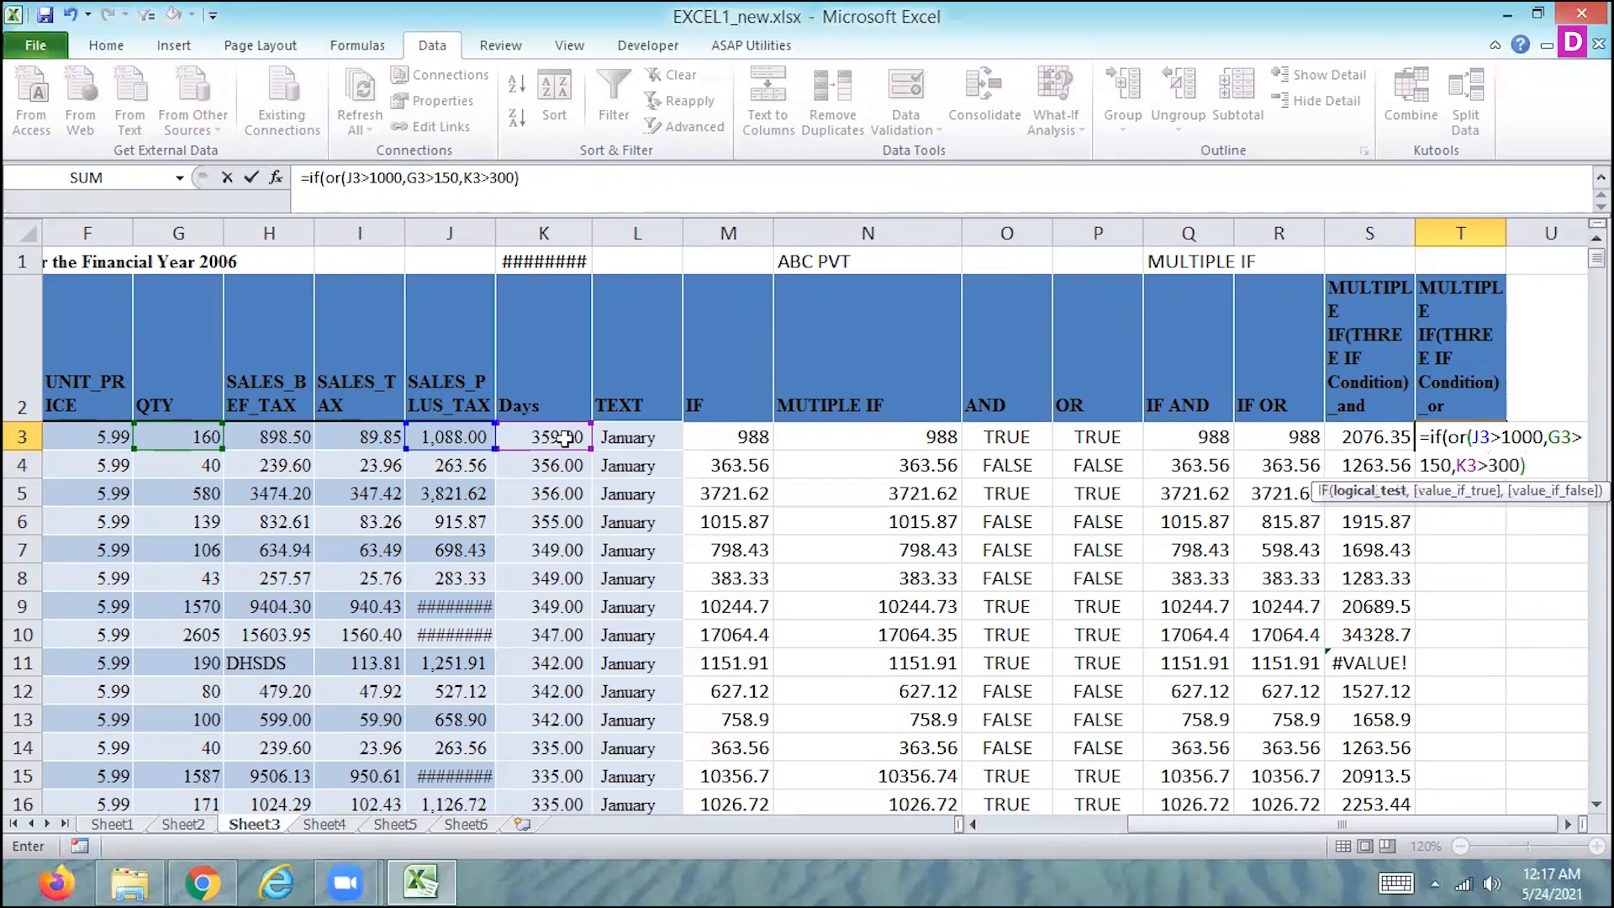
text(,)
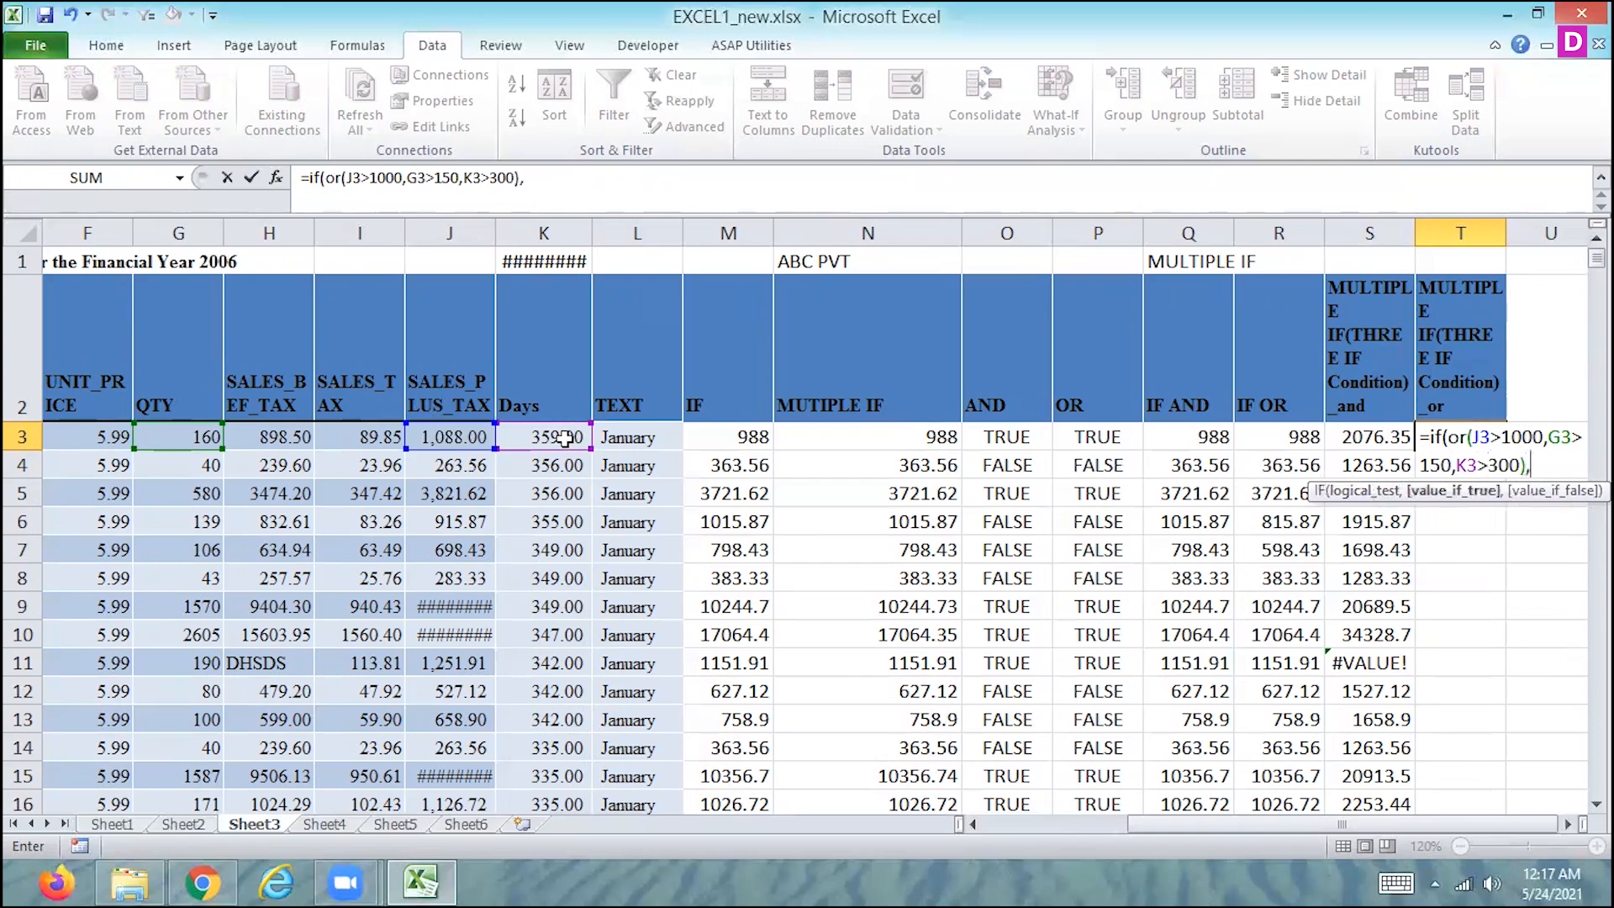
- Set the value-if-true of the T3 formula to the sum H3+I3+J3
click(275, 434)
text(+)
click(367, 436)
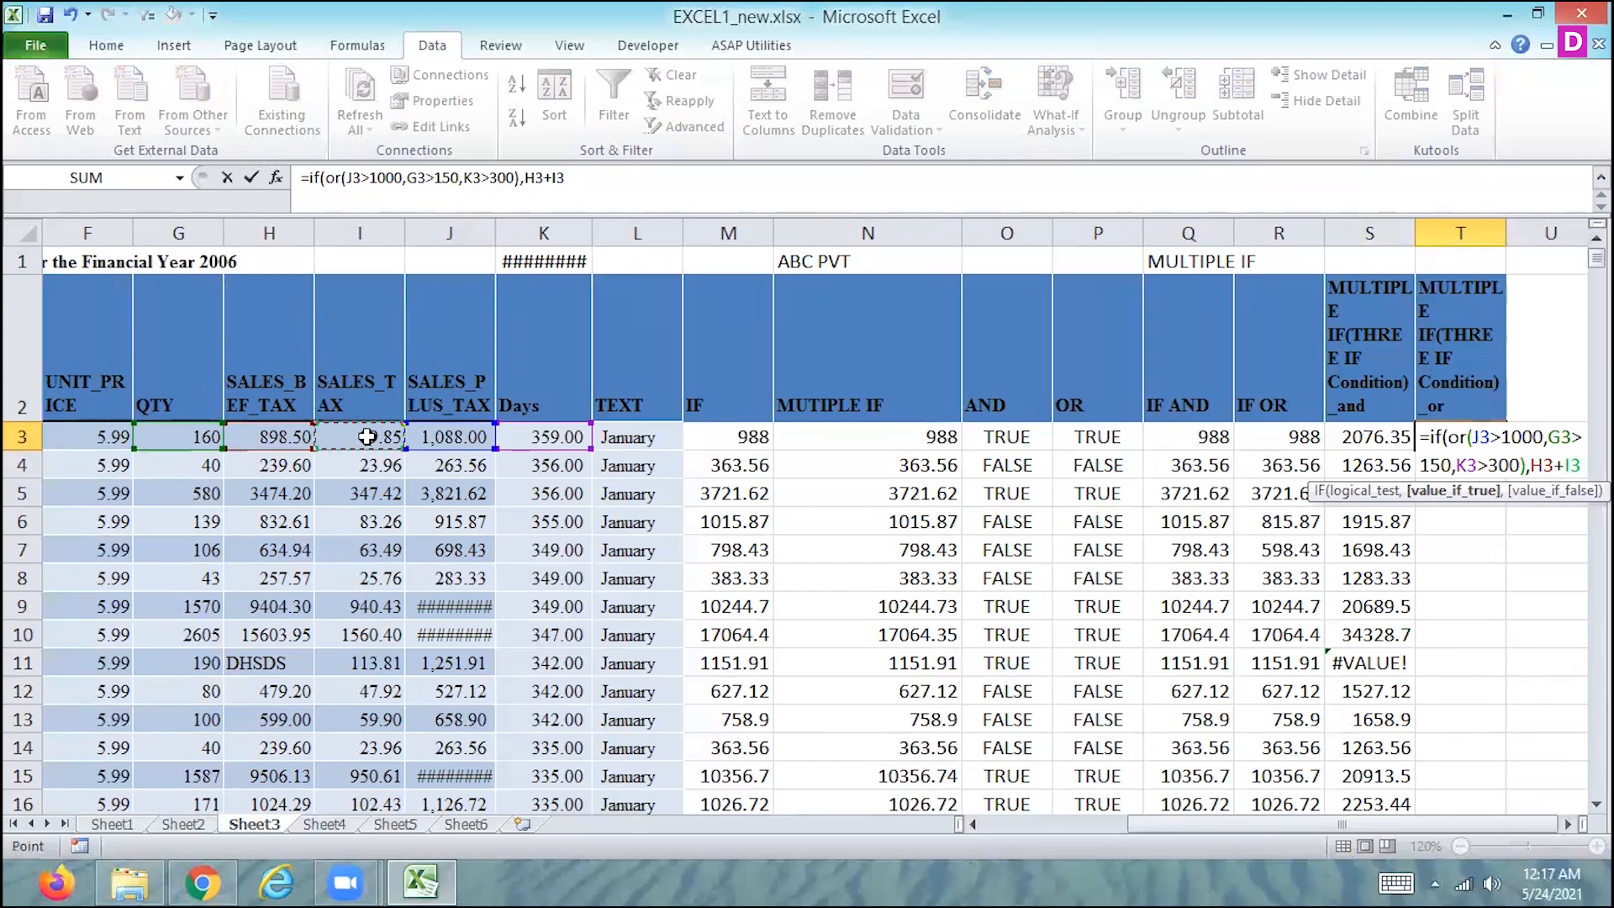
text(+)
click(435, 438)
text(,)
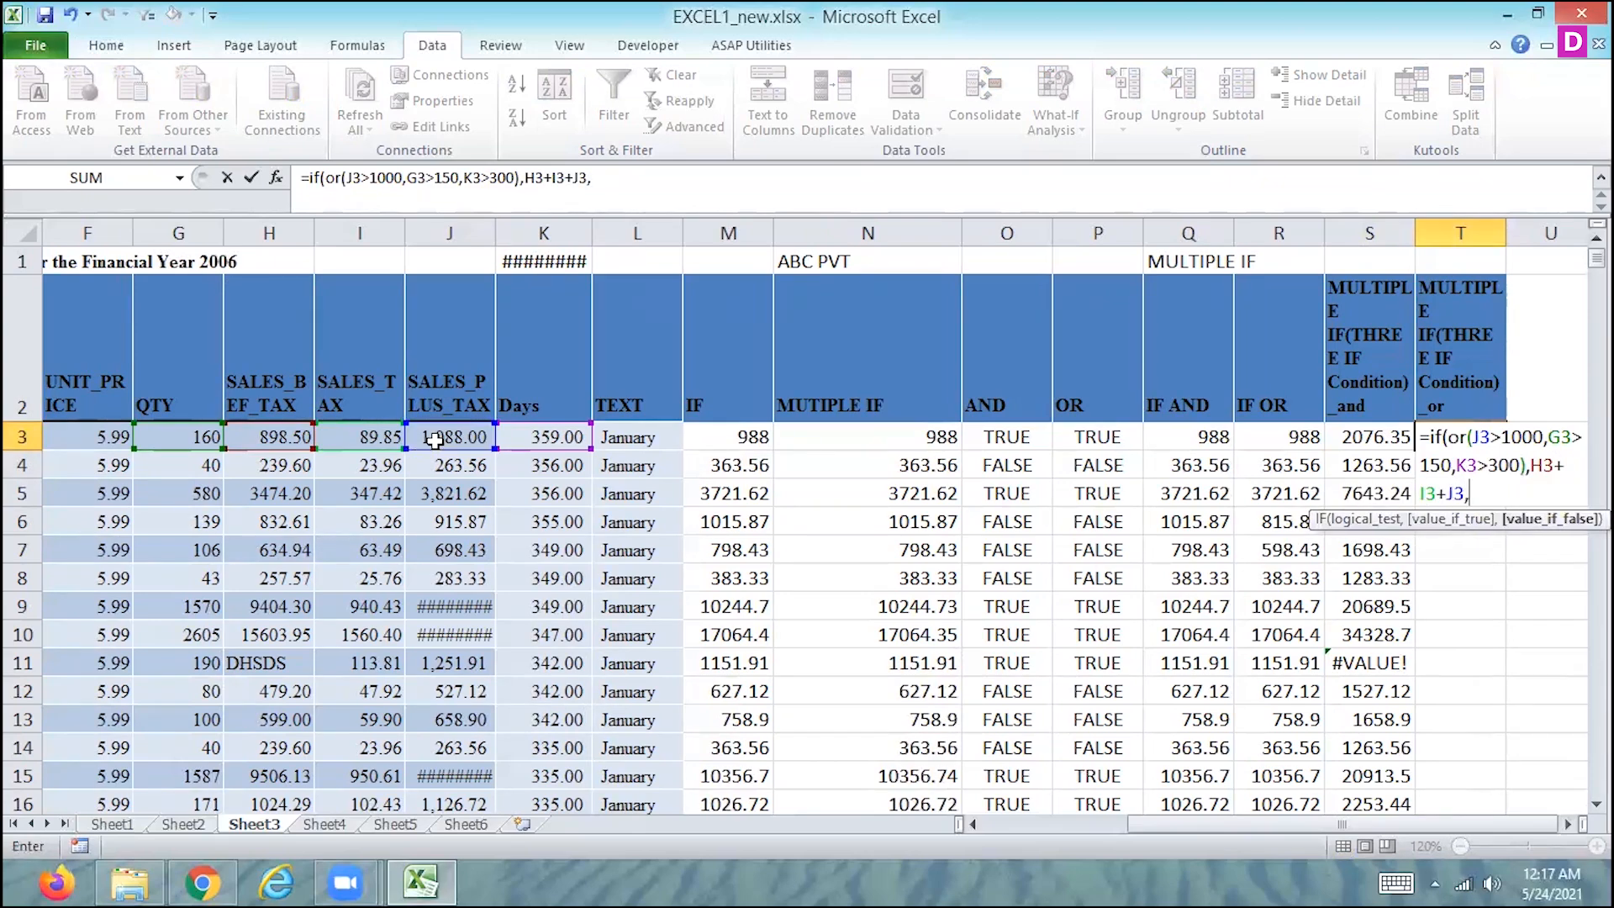
- Complete the T3 formula with J3+1000 as the value-if-false and fill it down column T
click(448, 436)
text(+1000)
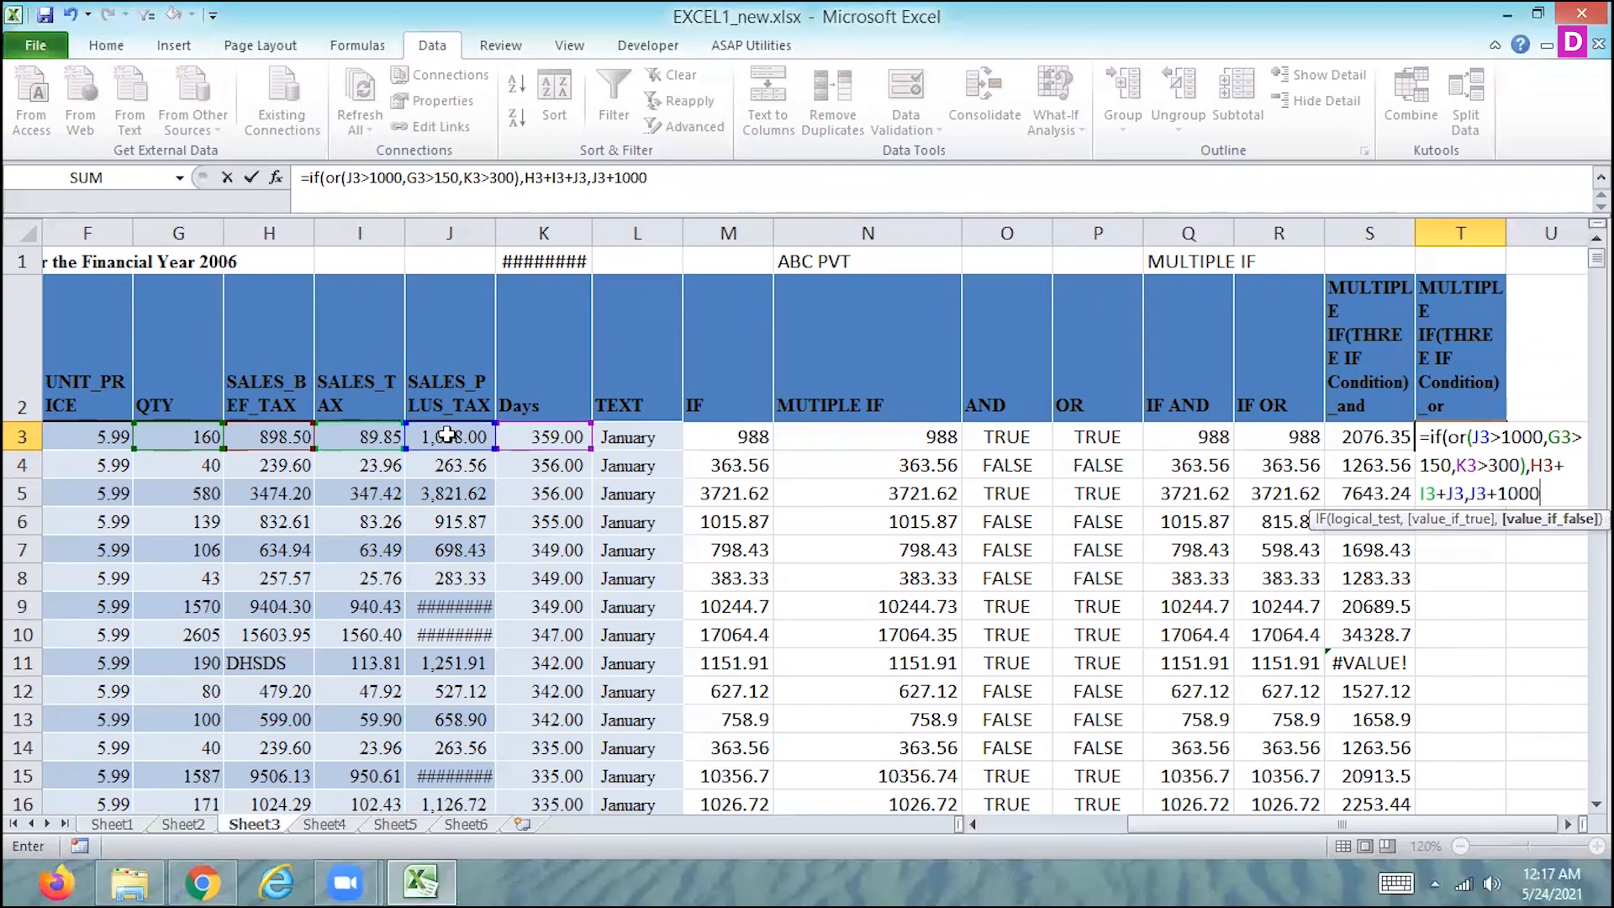
text())
key(Return)
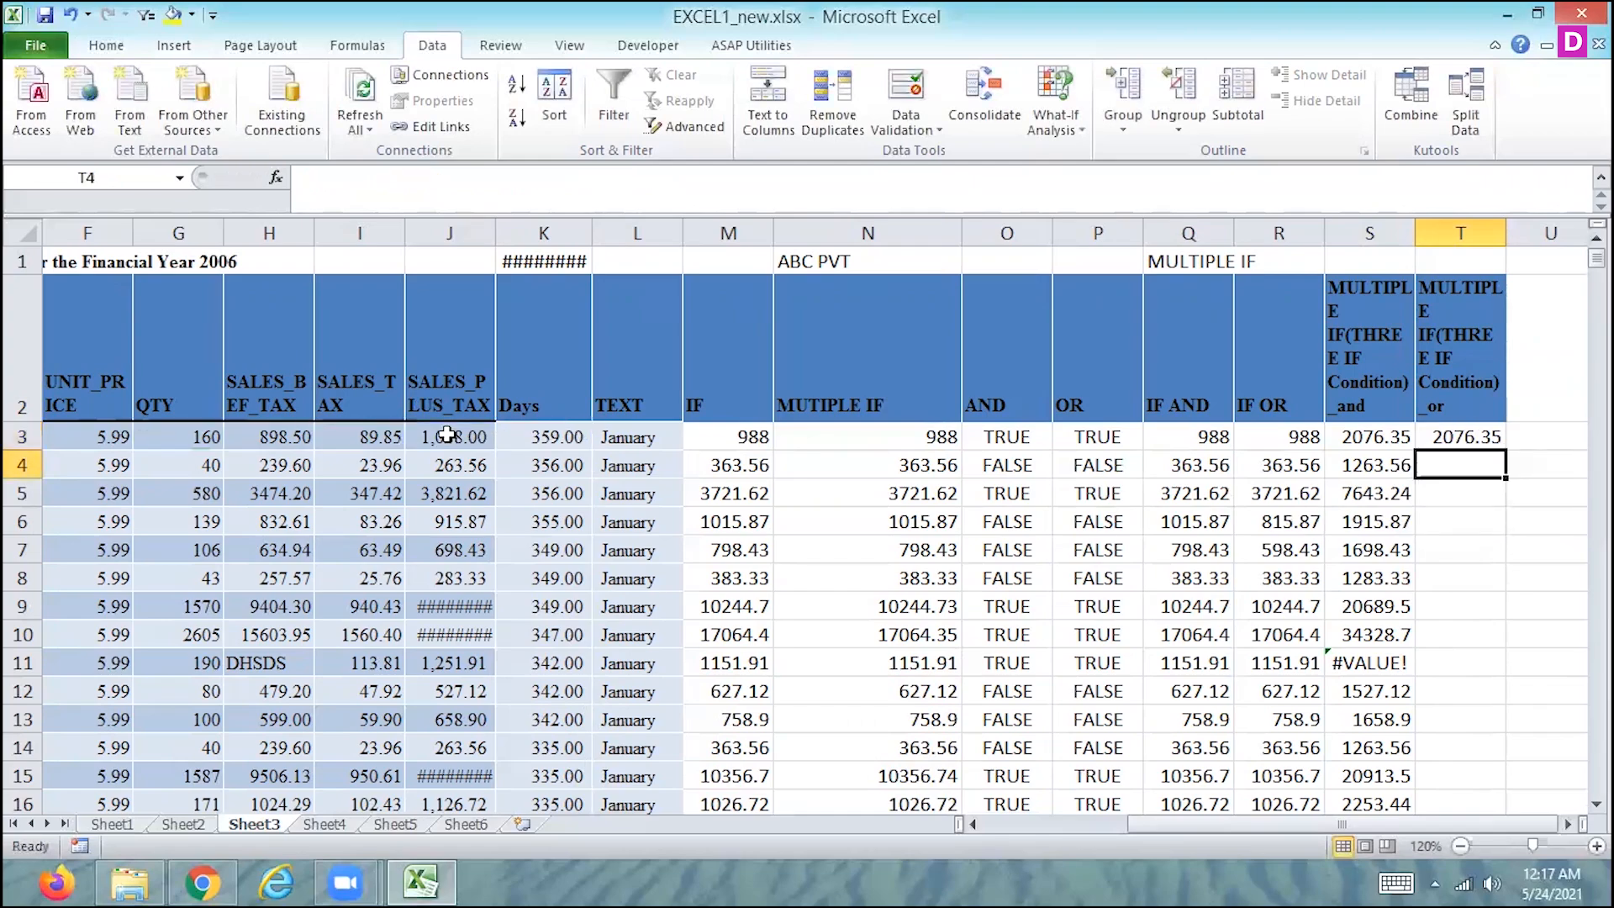
key(Up)
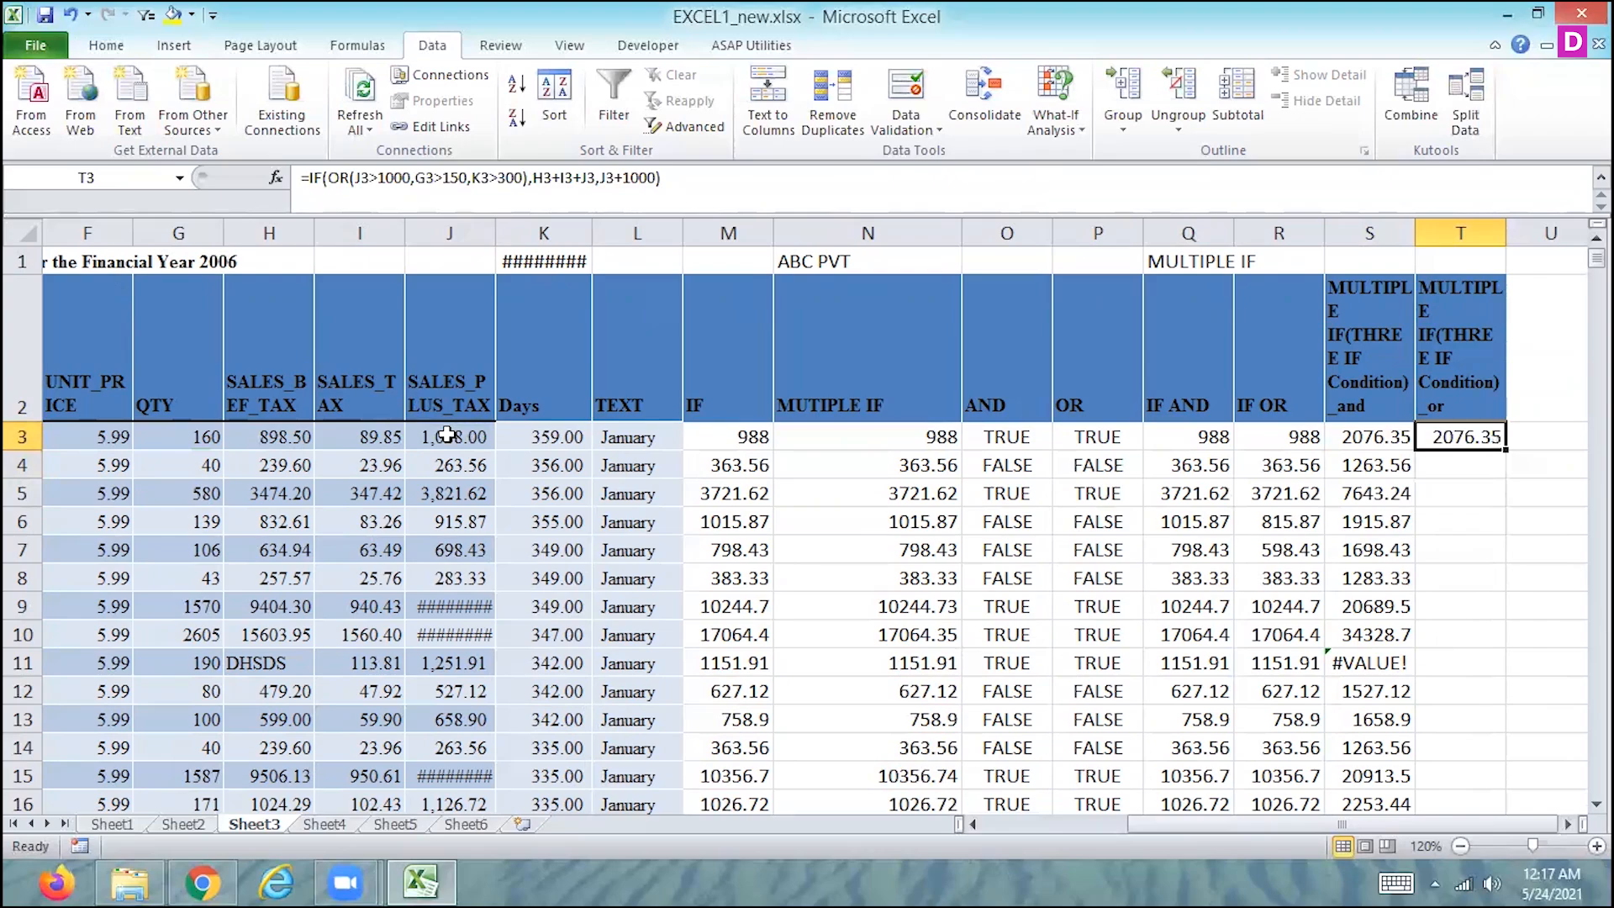
double_click(1505, 451)
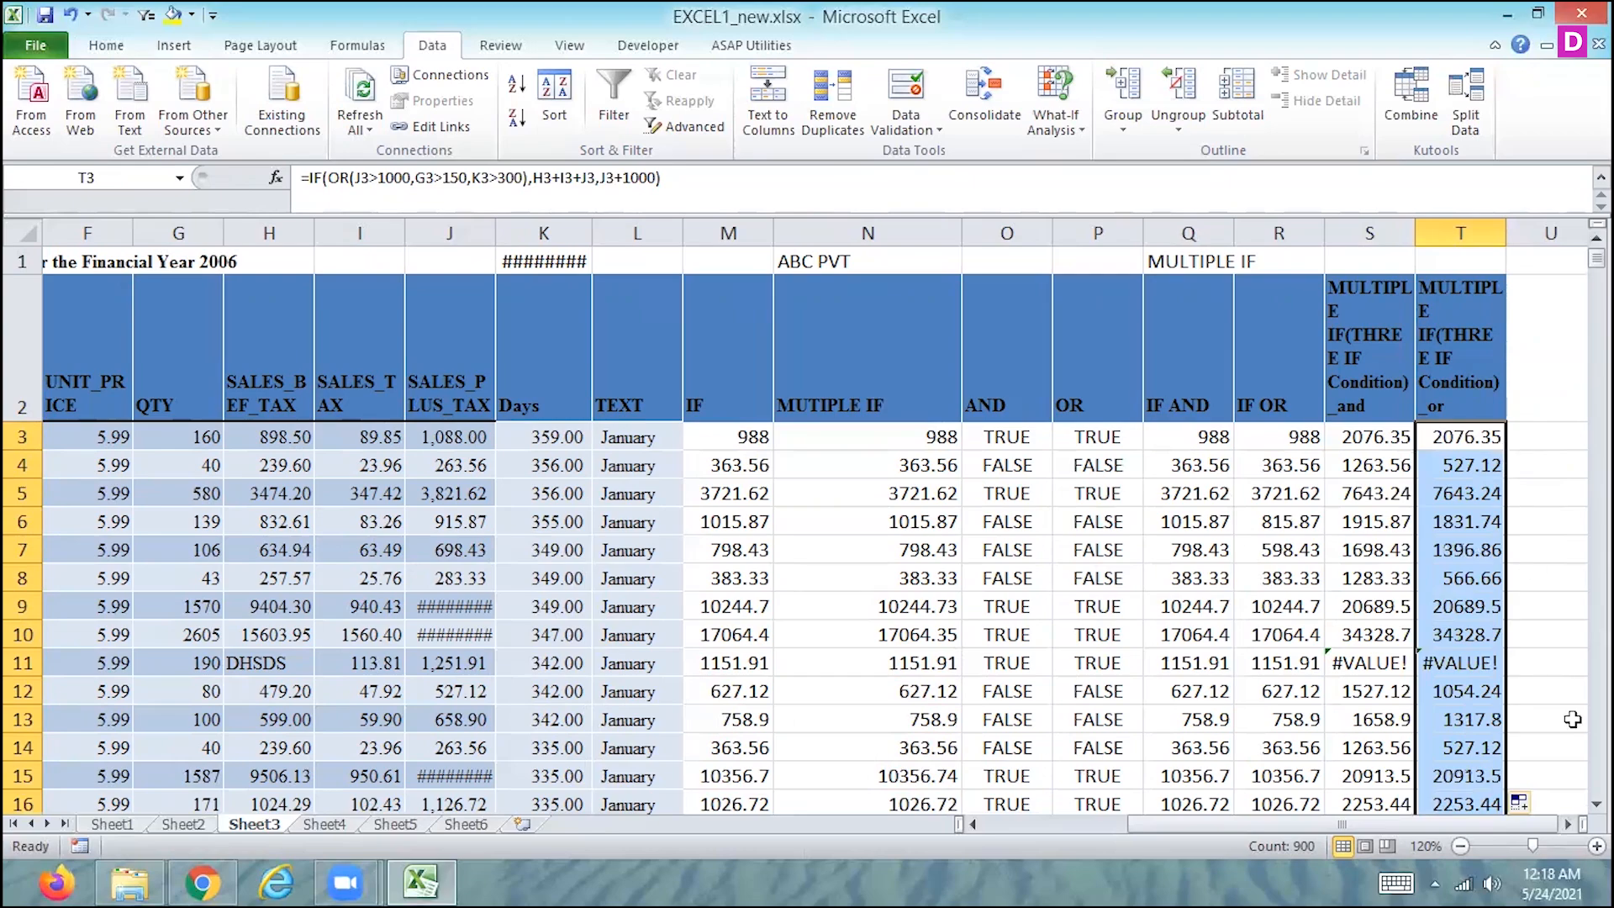
- Trace the #VALUE! error in S11 along its row and replace the text in H11 with 1500
click(1376, 665)
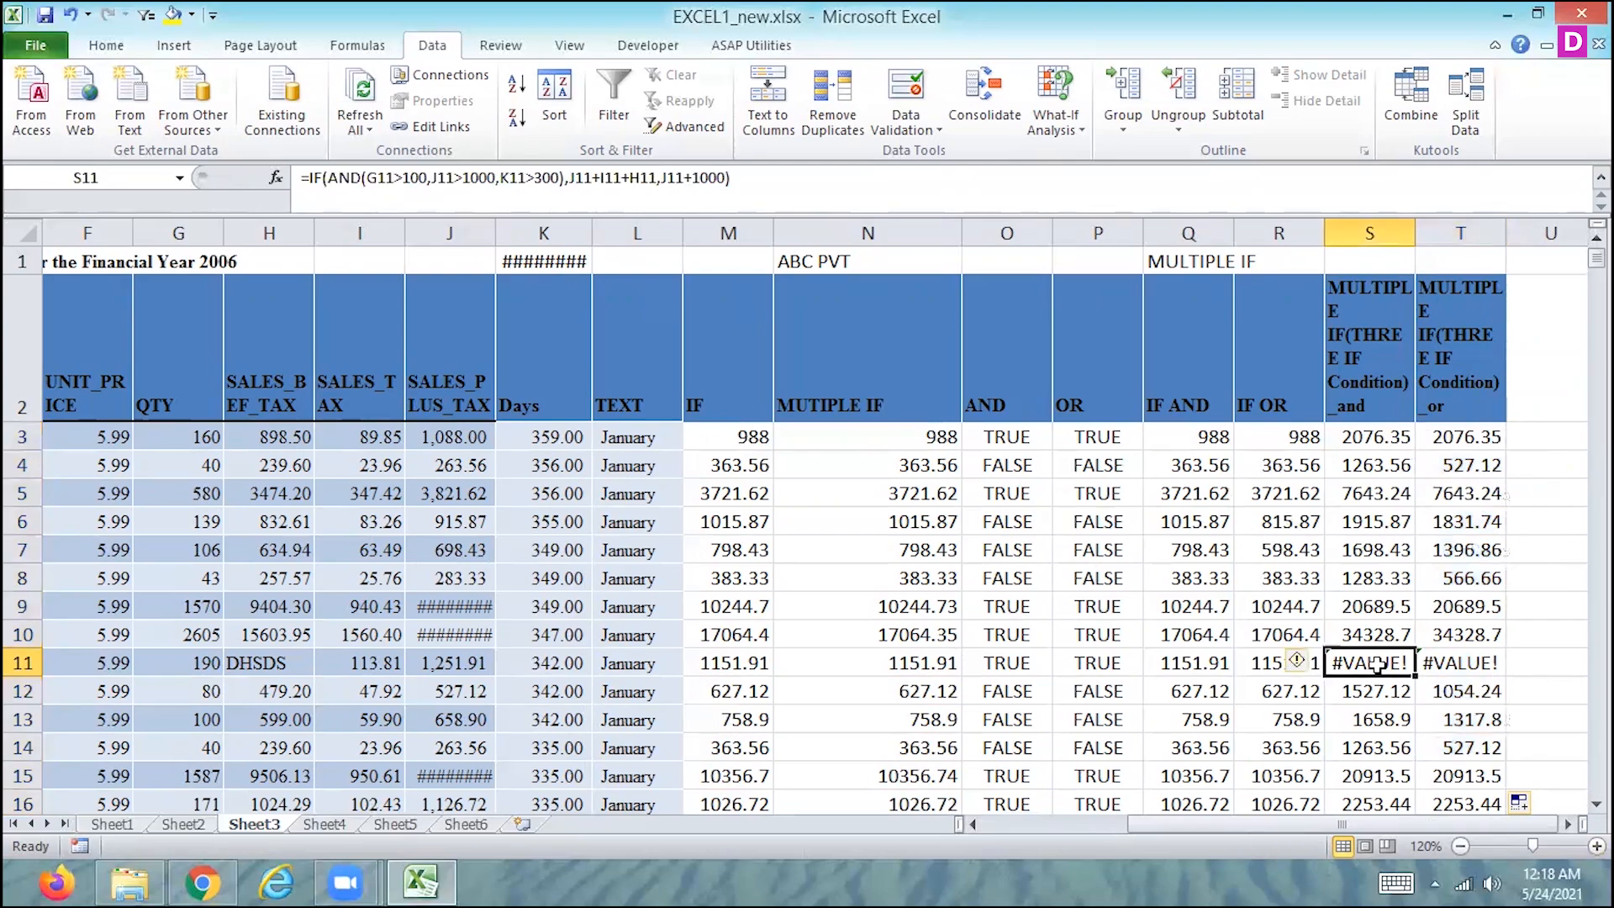
key(Left)
key(Left)
key(Left)
key(Left)
key(Left)
key(Left)
key(Left)
key(Left)
key(Left)
key(Left)
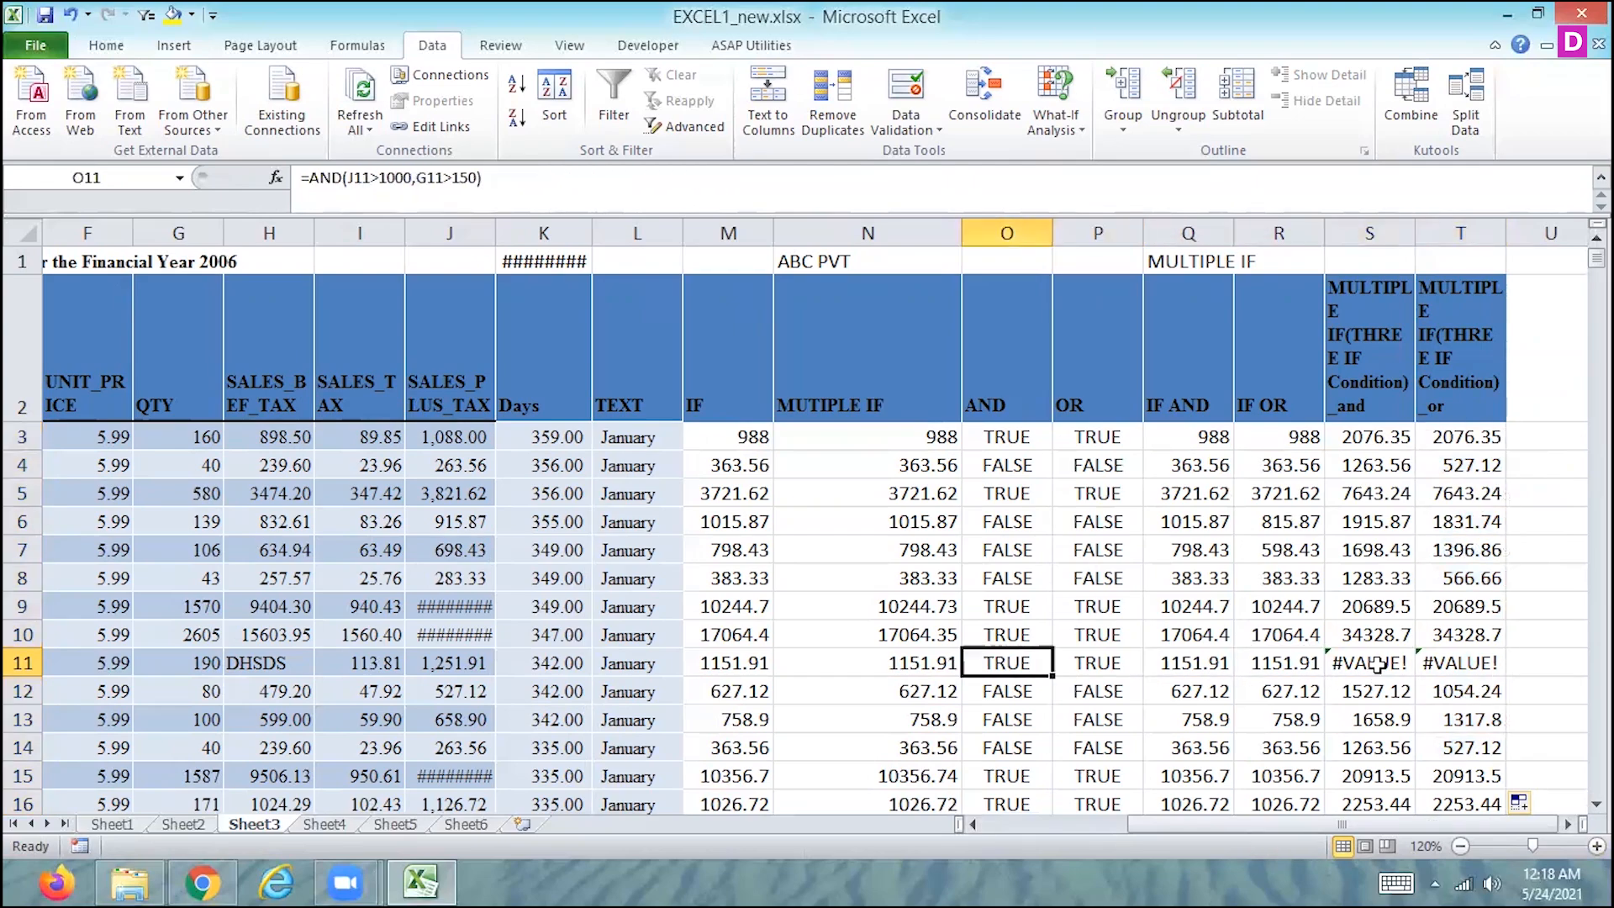
key(Left)
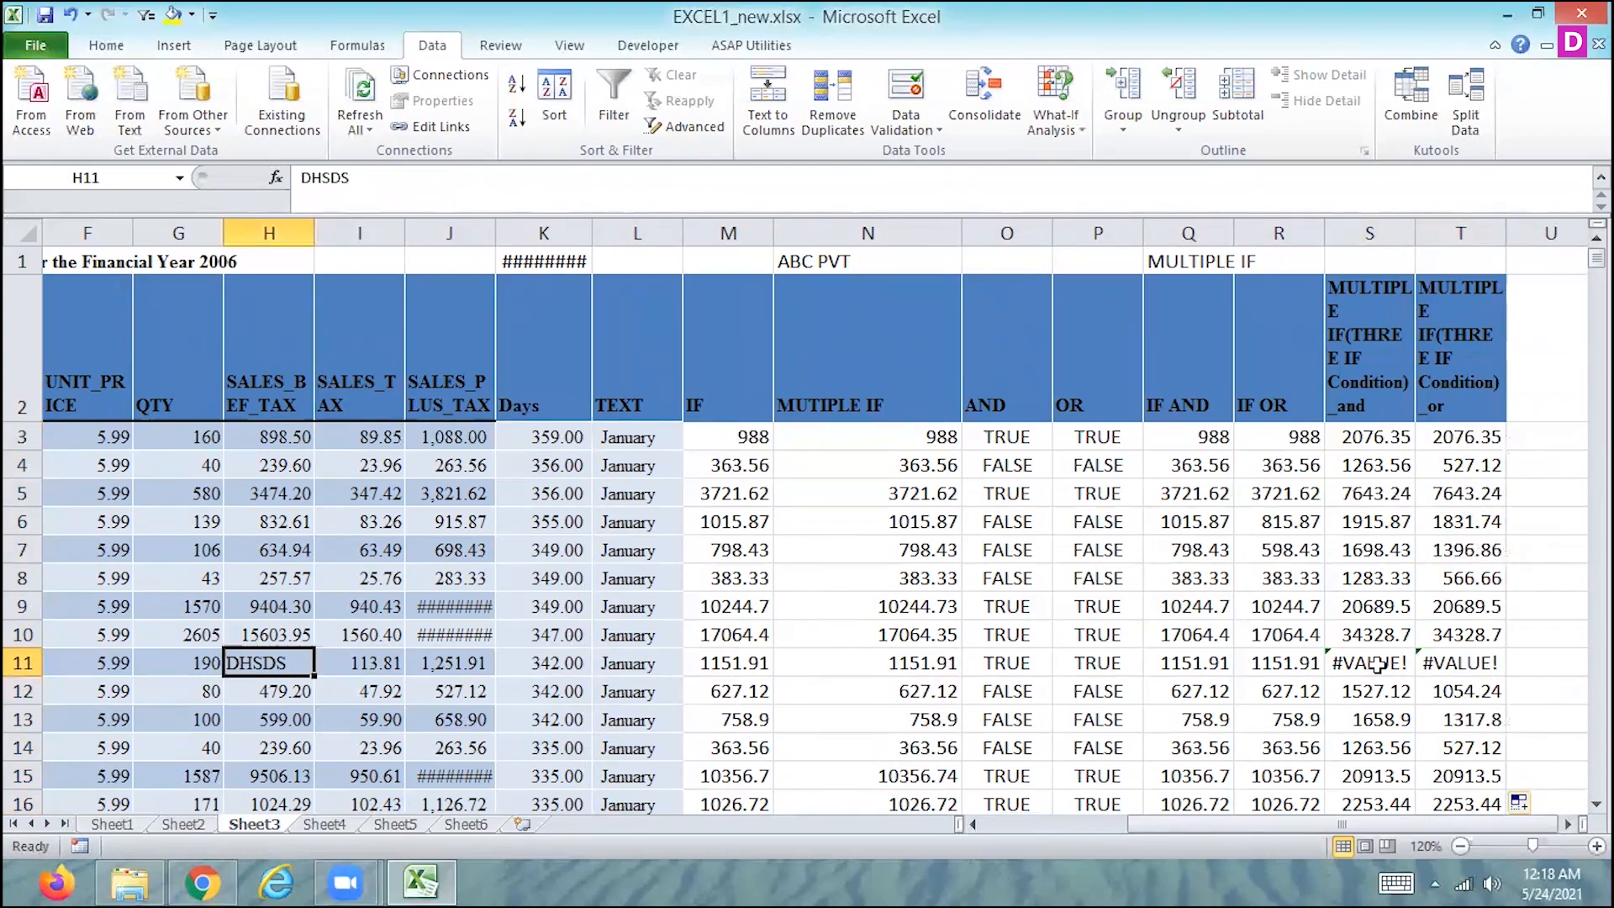
text(1500)
key(Return)
key(Down)
key(Down)
key(Down)
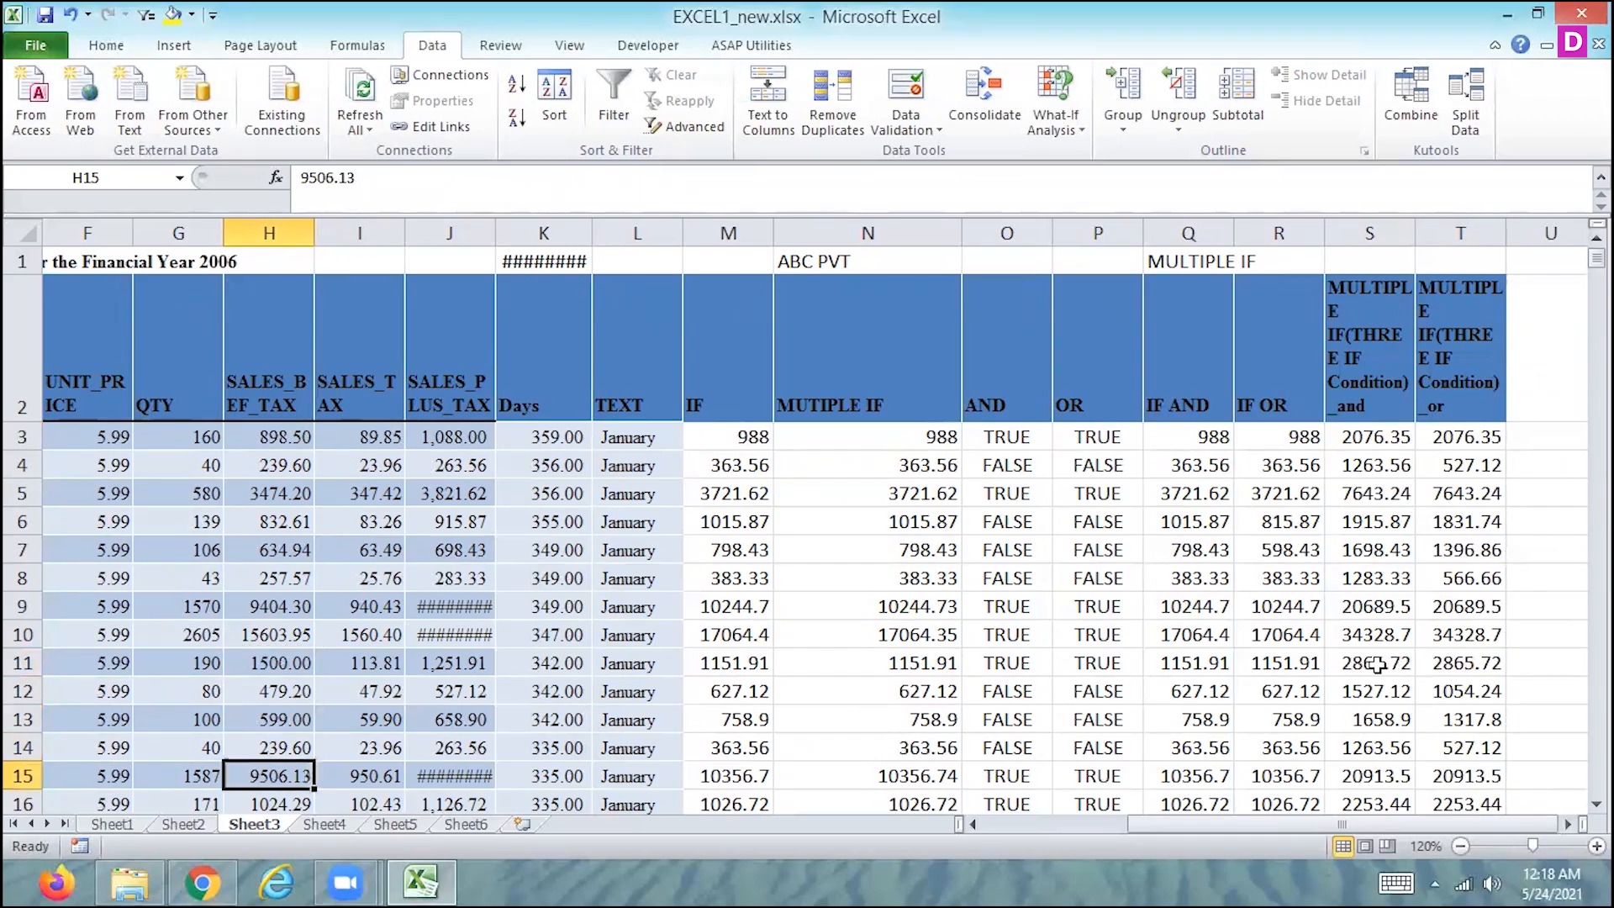
- Look through the rows of the filled formula columns down to row 61 for remaining errors and return to row 1
key(Down)
key(Down)
key(Down)
key(Down)
key(Down)
key(Down)
key(Down)
key(Down)
key(Down)
key(Down)
key(Down)
key(Down)
key(Down)
key(Down)
key(Down)
key(Down)
key(Down)
key(Down)
key(Down)
key(Down)
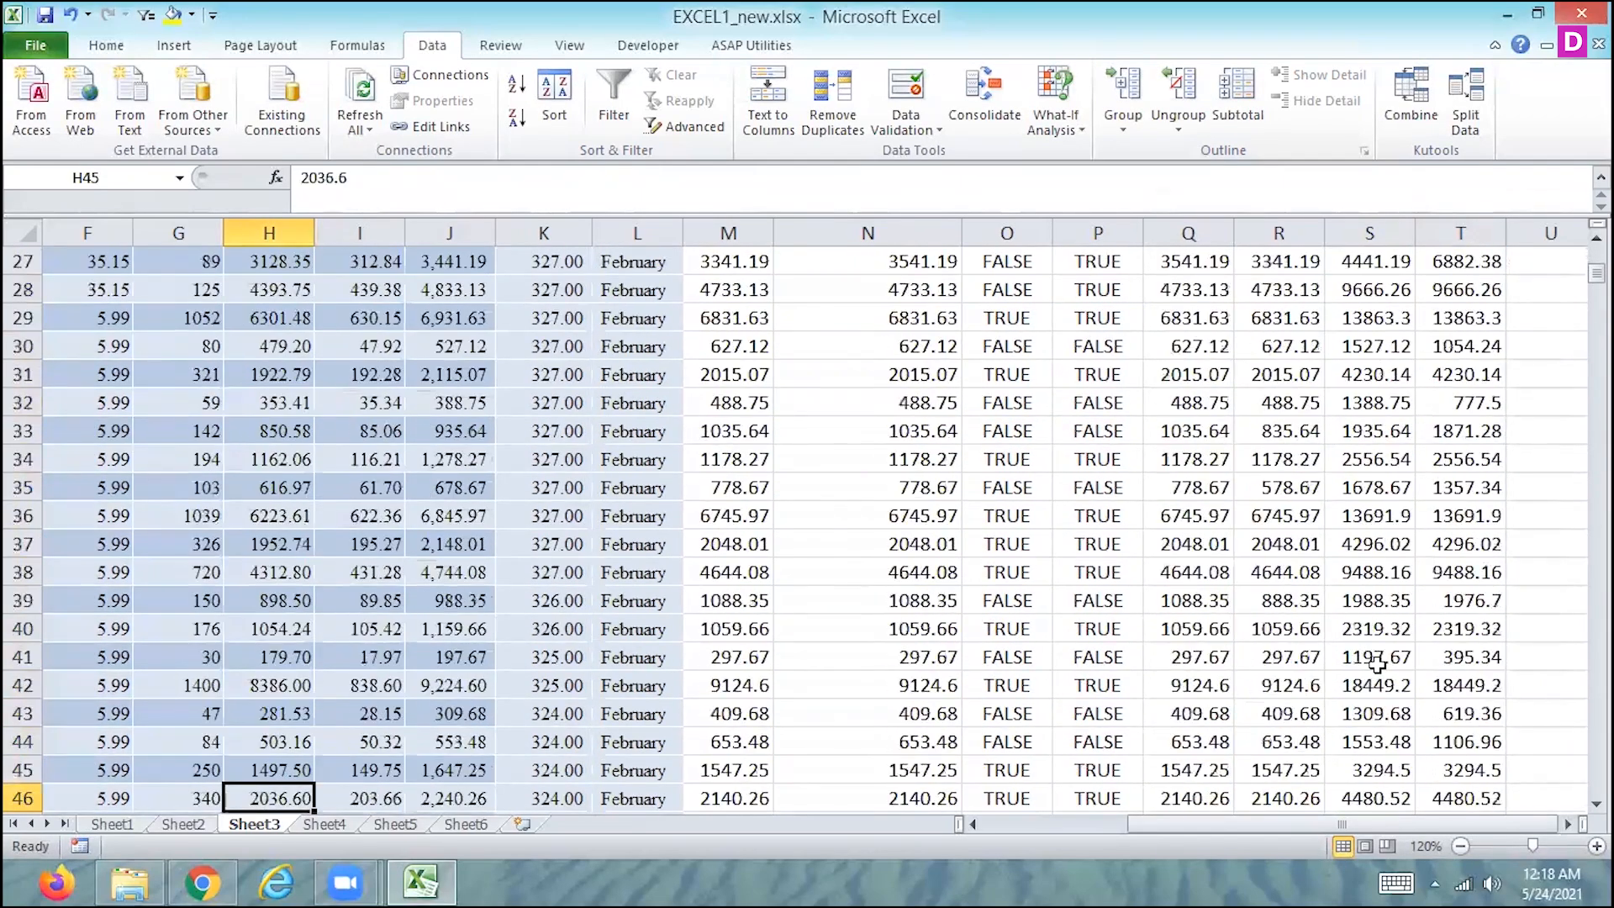
key(Down)
key(Down)
key(Down)
key(Down)
key(Down)
key(Down)
key(Down)
key(Down)
key(Down)
key(Down)
key(Down)
key(Down)
key(Down)
key(Down)
key(Down)
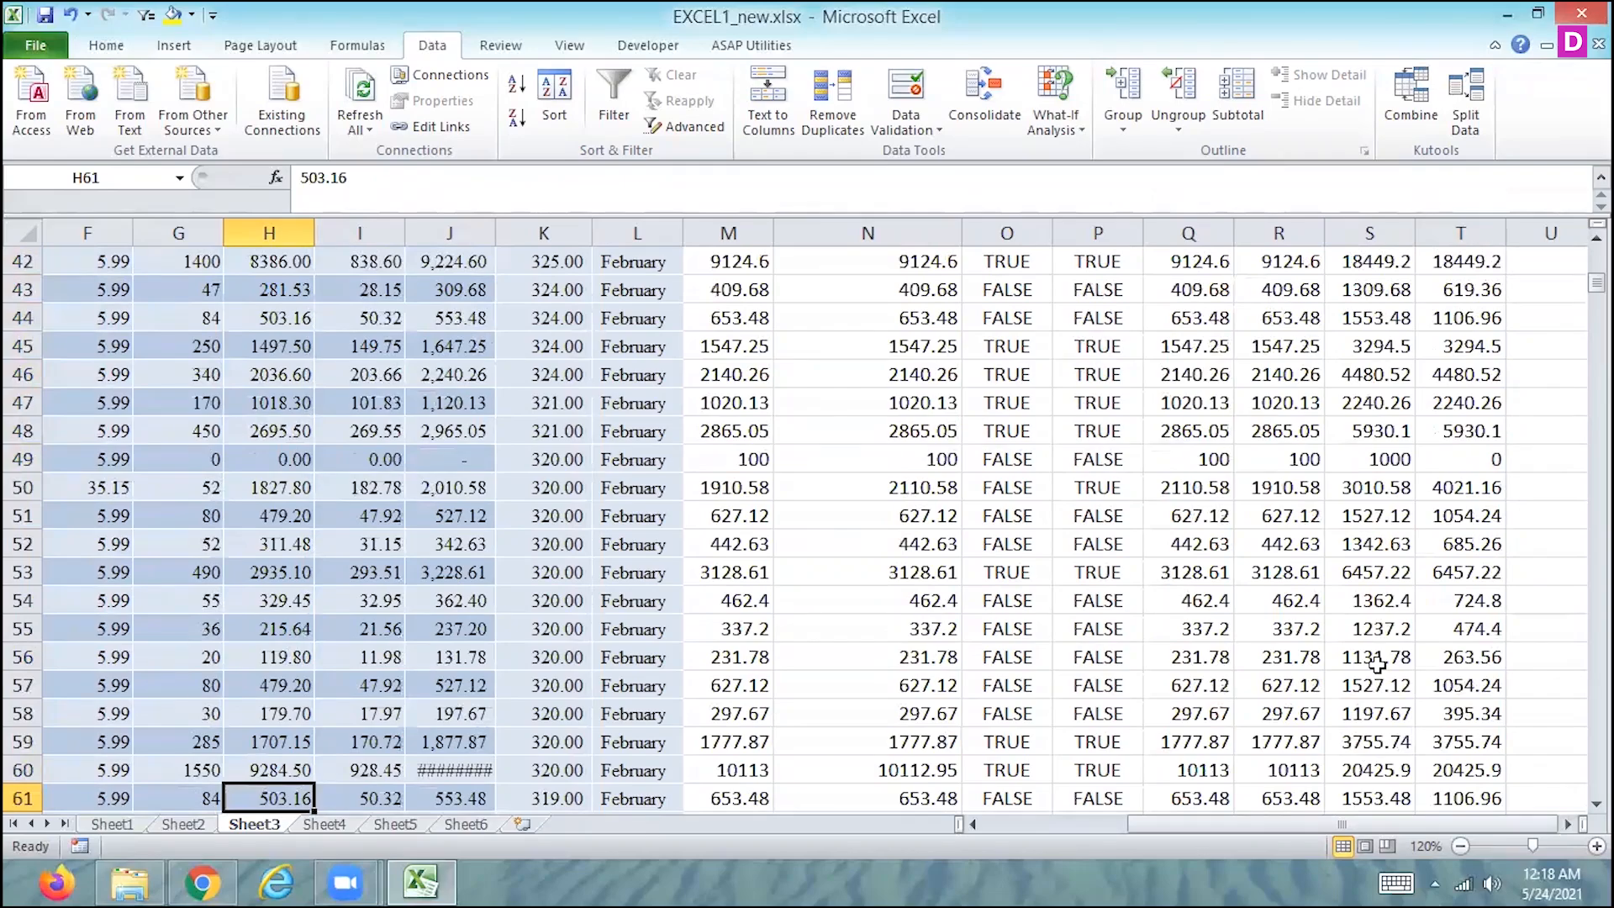
key(Up)
key(Up)
key(Up)
key(Up)
key(Up)
key(Up)
key(Up)
key(Up)
key(Up)
key(Up)
key(Up)
key(Up)
key(Up)
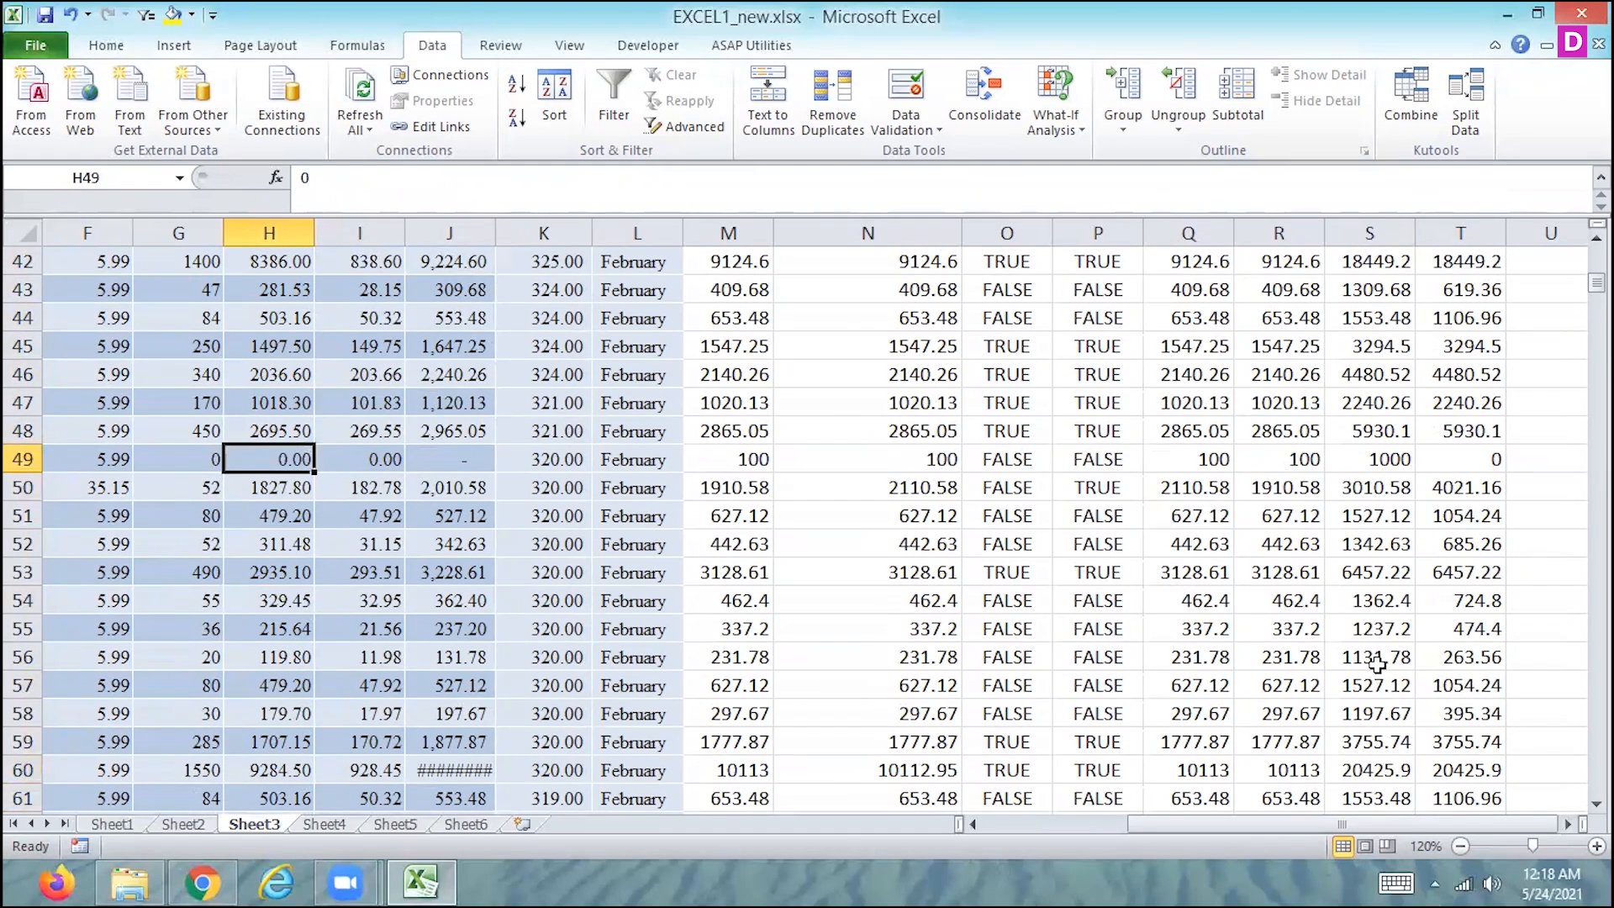
key(Up)
key(Up)
key(Up)
key(Up)
key(Up)
key(Up)
key(Up)
key(Up)
key(Up)
key(Up)
key(Up)
key(Up)
key(Up)
key(Up)
key(Up)
key(Up)
key(Up)
key(Up)
key(Up)
key(Up)
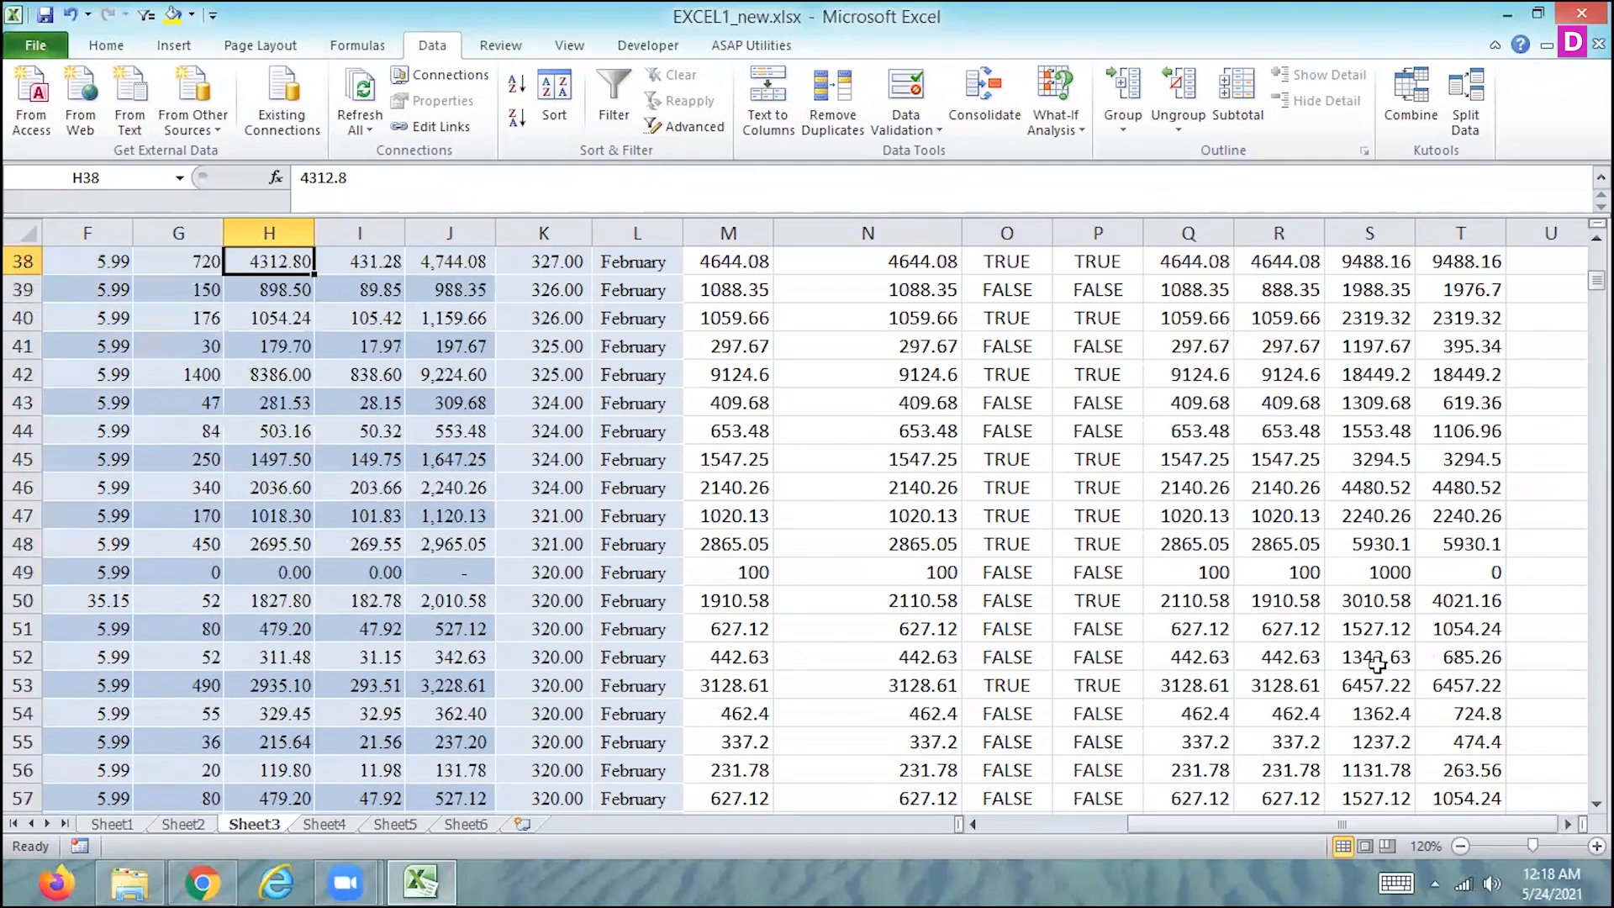
key(Up)
key(Up)
key(Up)
key(Up)
key(Up)
key(Up)
key(Up)
key(Up)
key(Up)
key(Up)
key(Up)
key(Up)
key(Up)
key(Up)
key(Up)
key(Up)
key(Up)
key(Up)
key(Up)
key(Up)
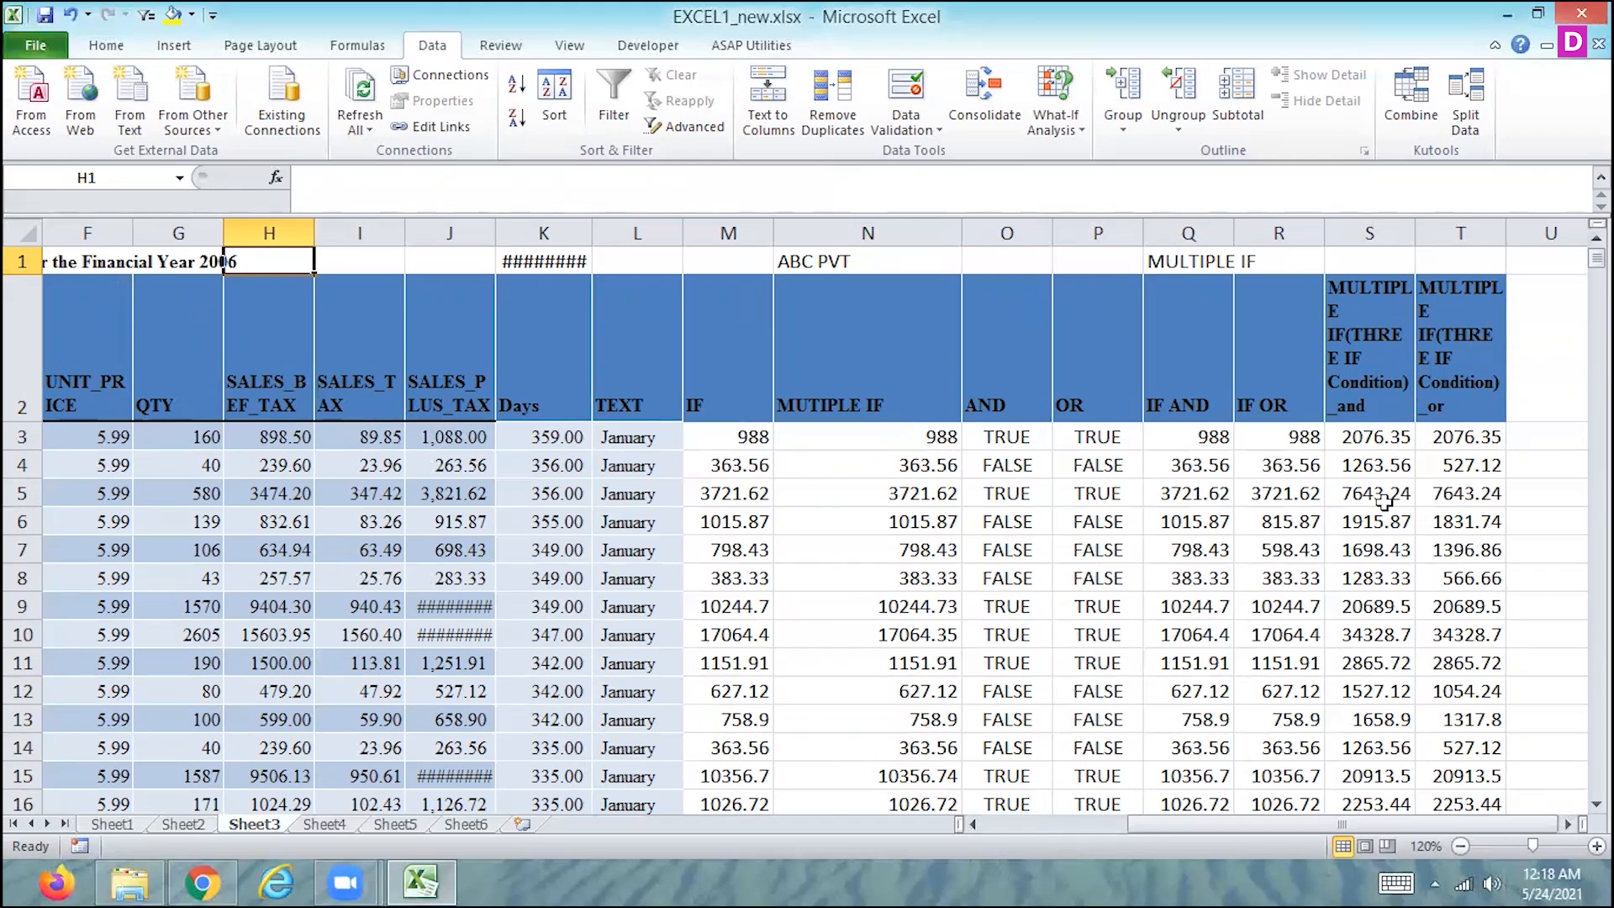
- Review the three-condition IF OR formula in T3 and save the workbook
click(1466, 437)
double_click(1466, 437)
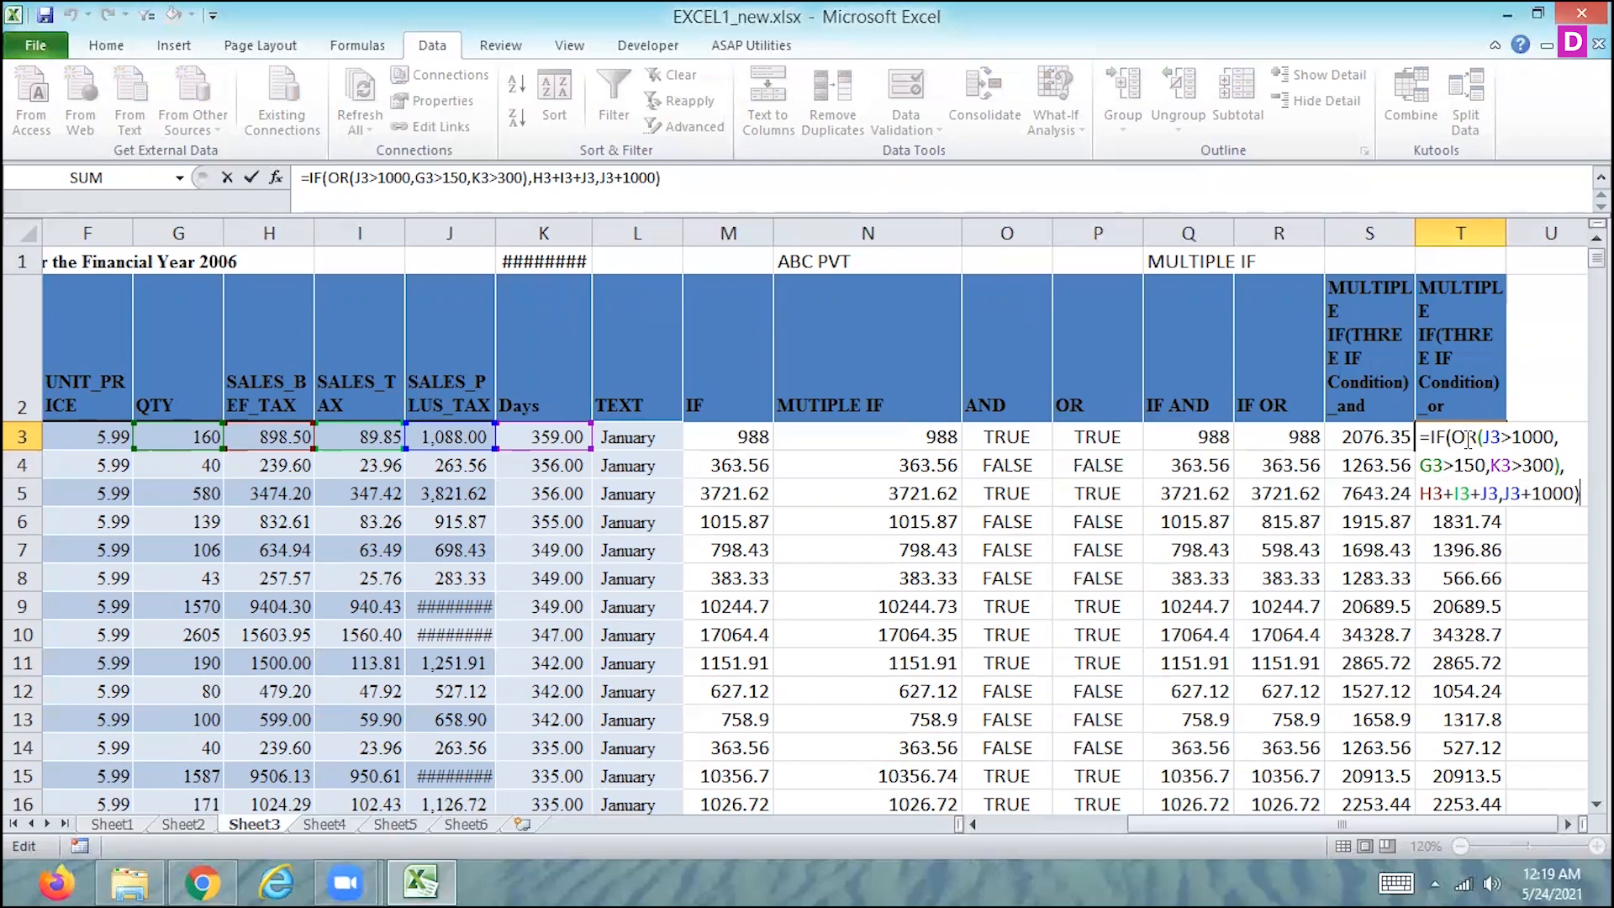
key(ctrl+s)
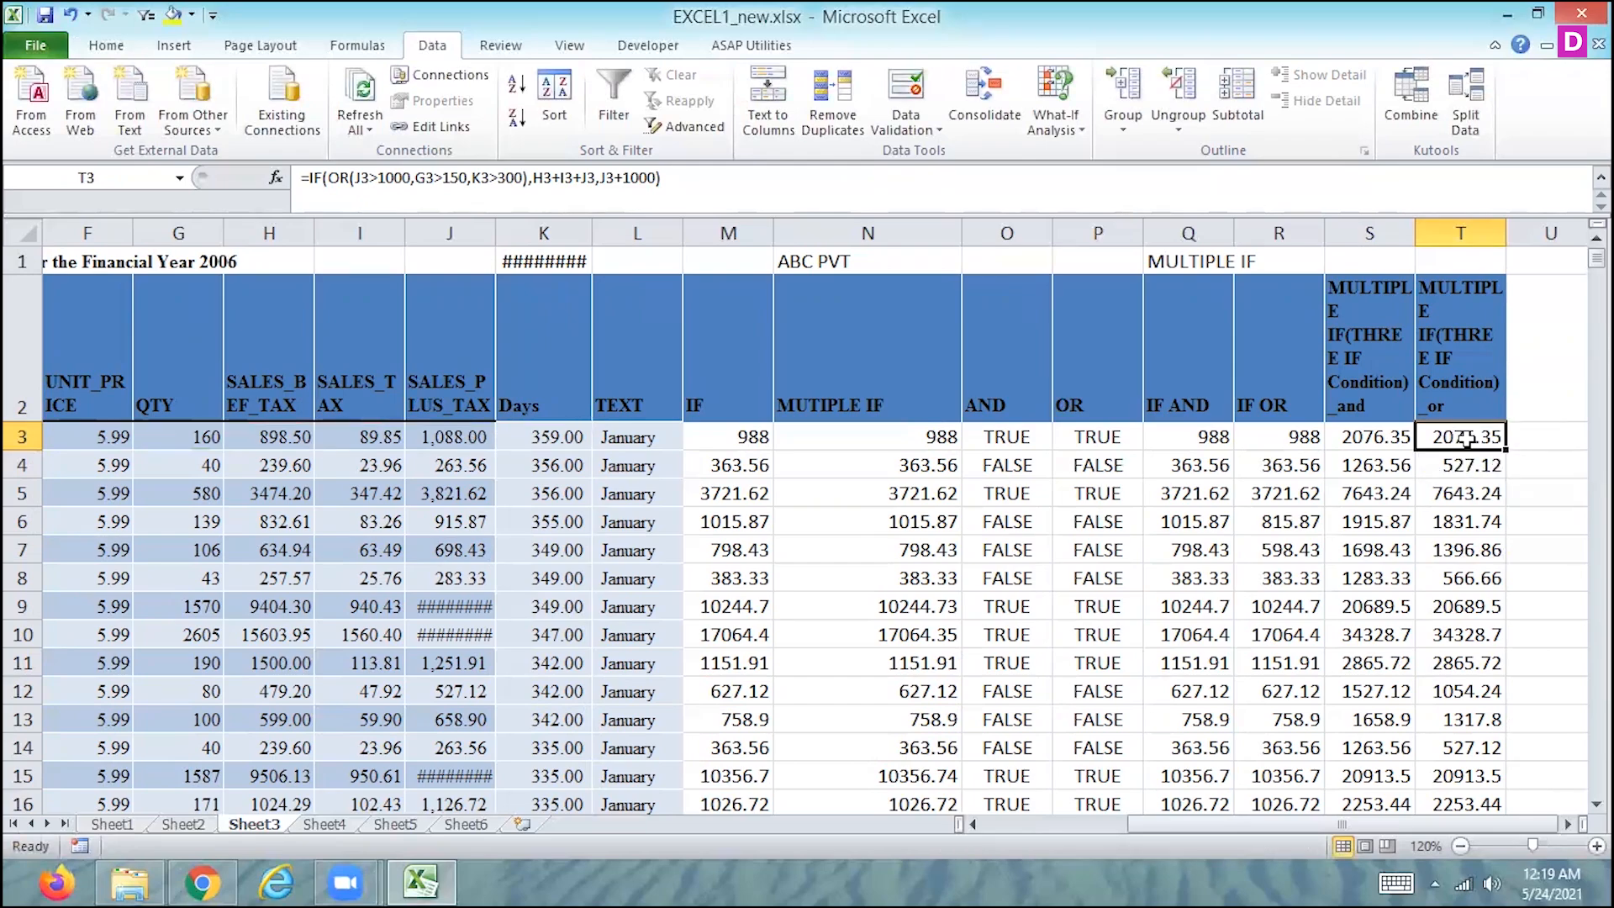
- Compare the IF OR formula in T3 with the nested IF formula in N3, leaving both unedited
double_click(1465, 439)
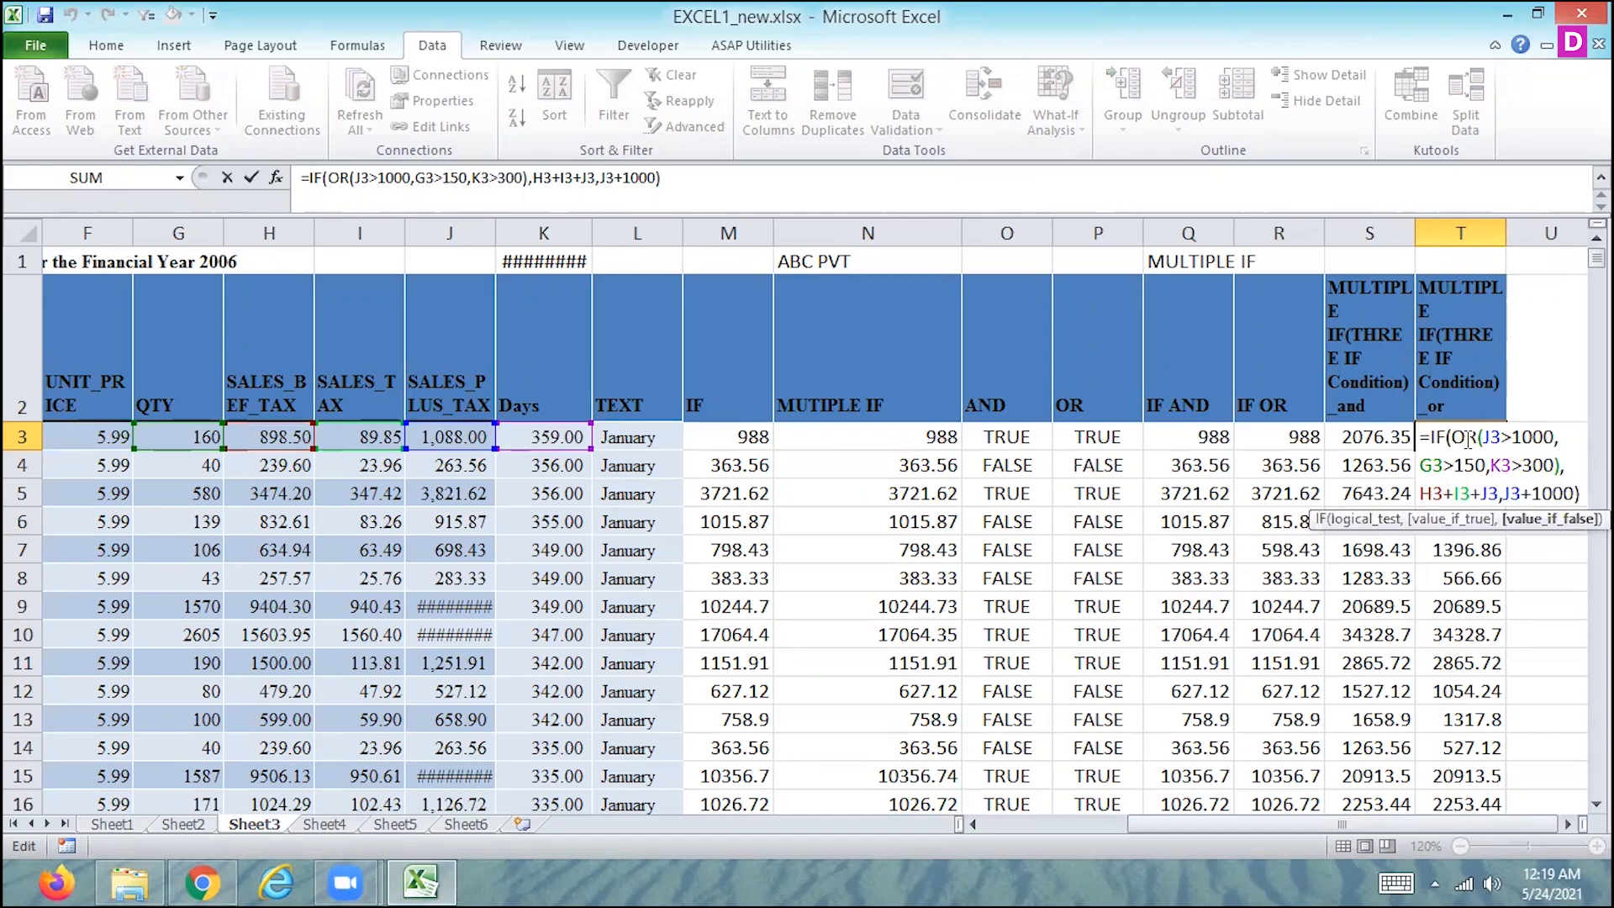
key(shift+Tab)
key(shift+Tab)
key(shift+Tab)
key(shift+Tab)
key(shift+Tab)
key(shift+Tab)
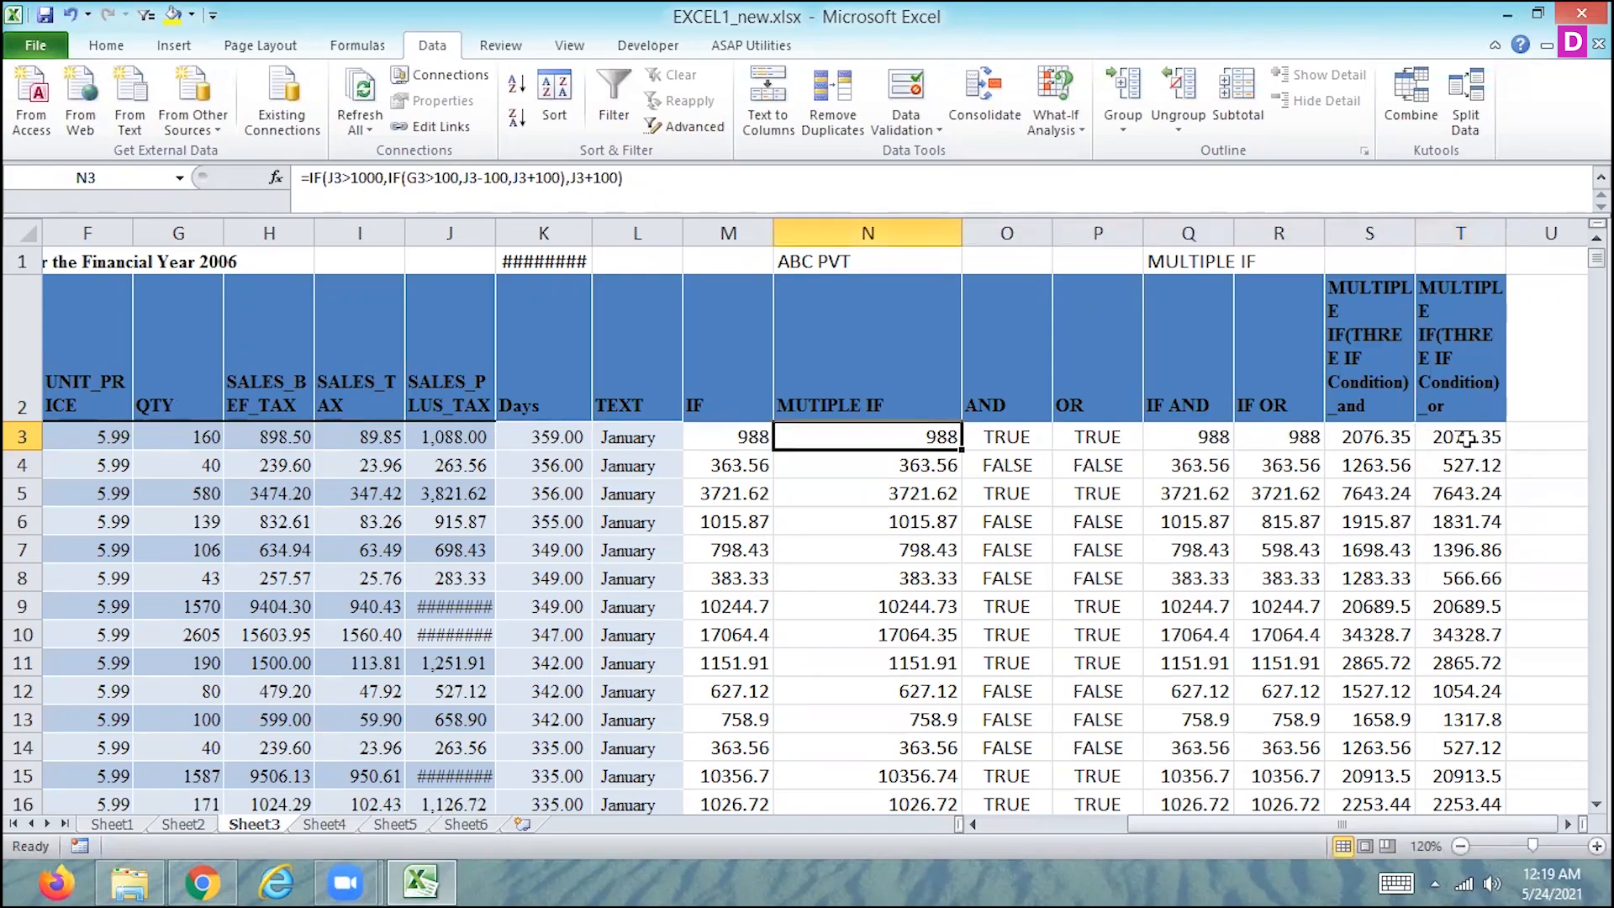
key(F2)
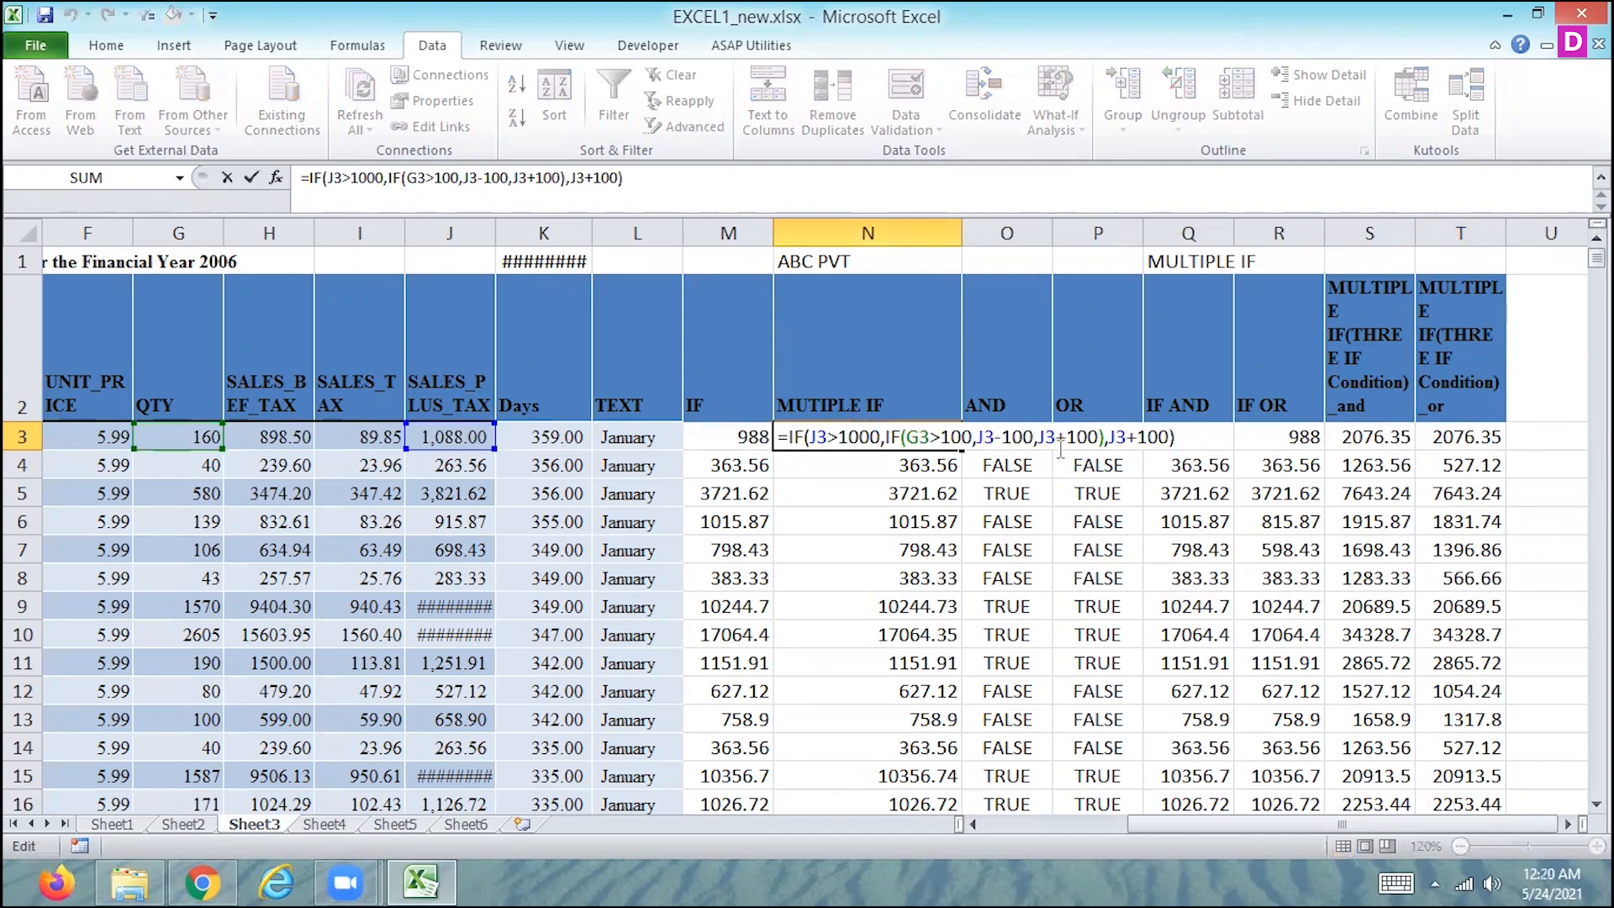
click(1091, 490)
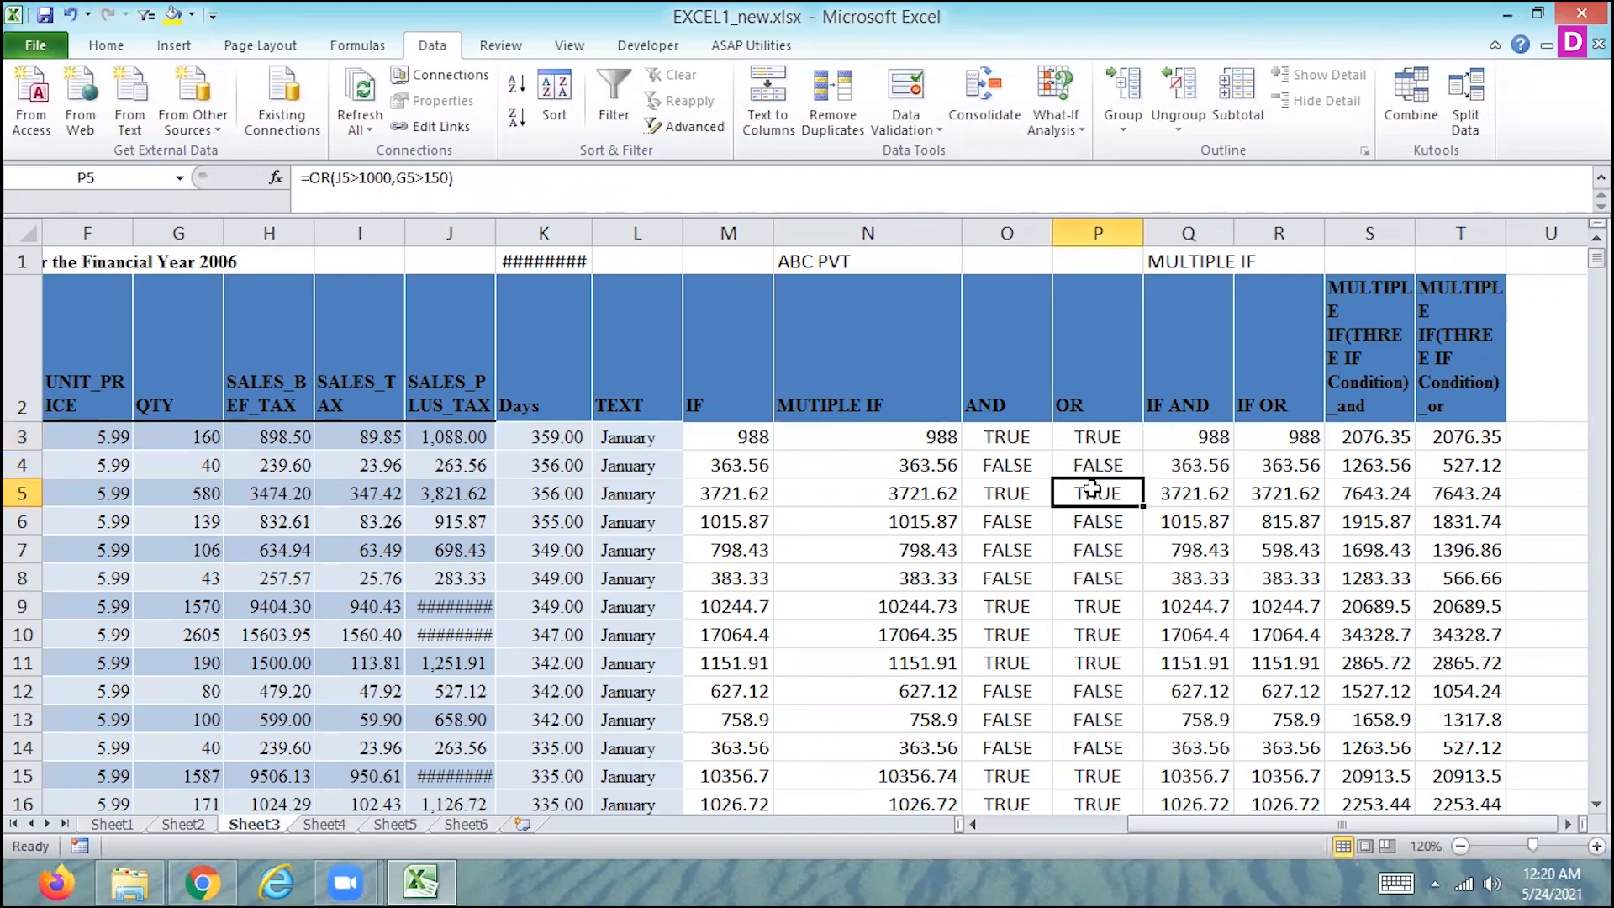